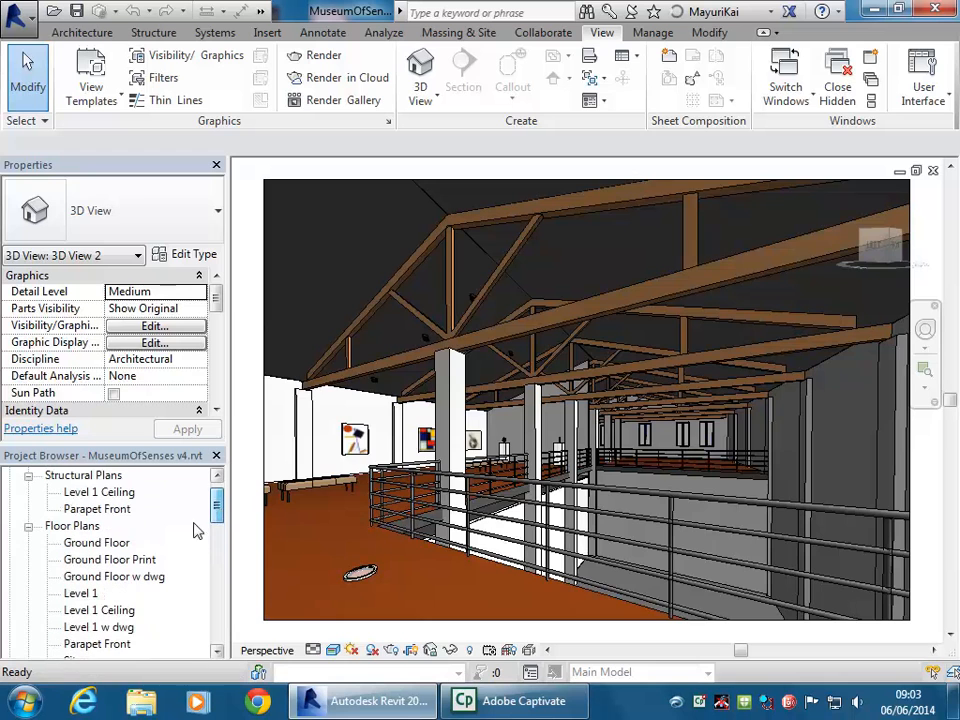
Open the Ground Floor plan view and scroll the Project Browser
double_click(97, 543)
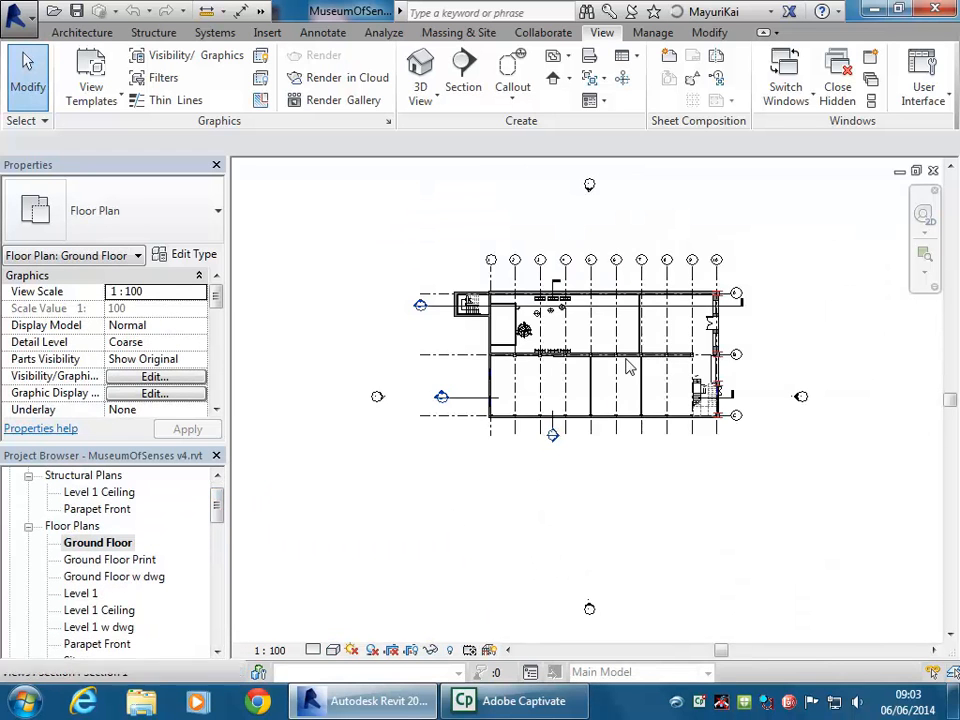
scroll(557, 366, up, 4)
middle_drag(573, 364, 546, 146)
scroll(523, 256, down, 1)
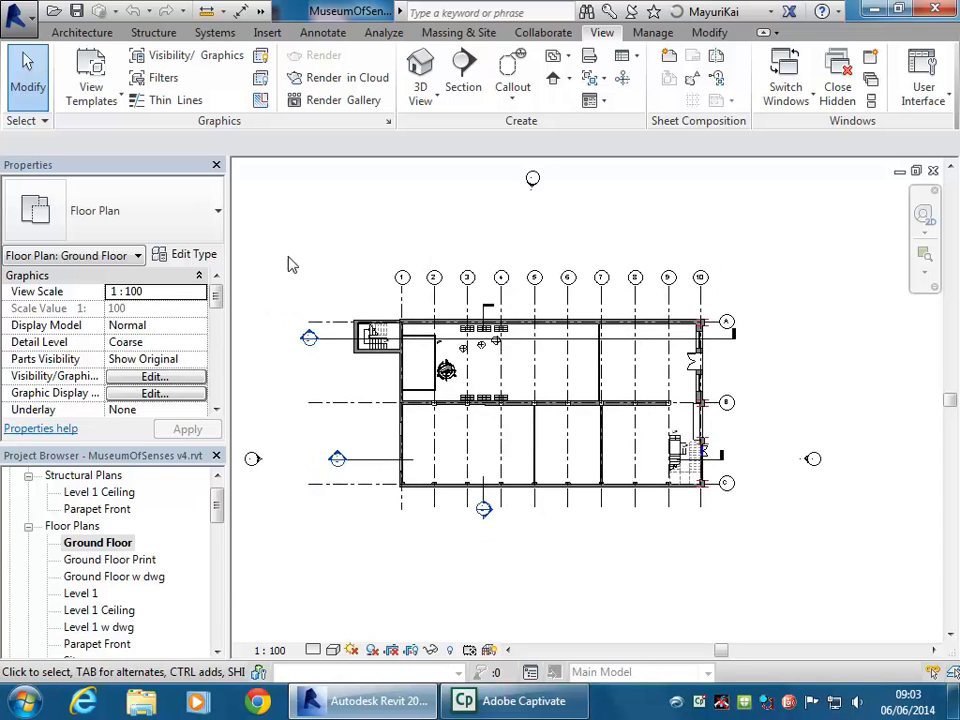
drag(216, 506, 214, 579)
Open Copy of {3D}, then the default {3D} view, and orbit the museum to a lower angle
click(93, 577)
double_click(93, 577)
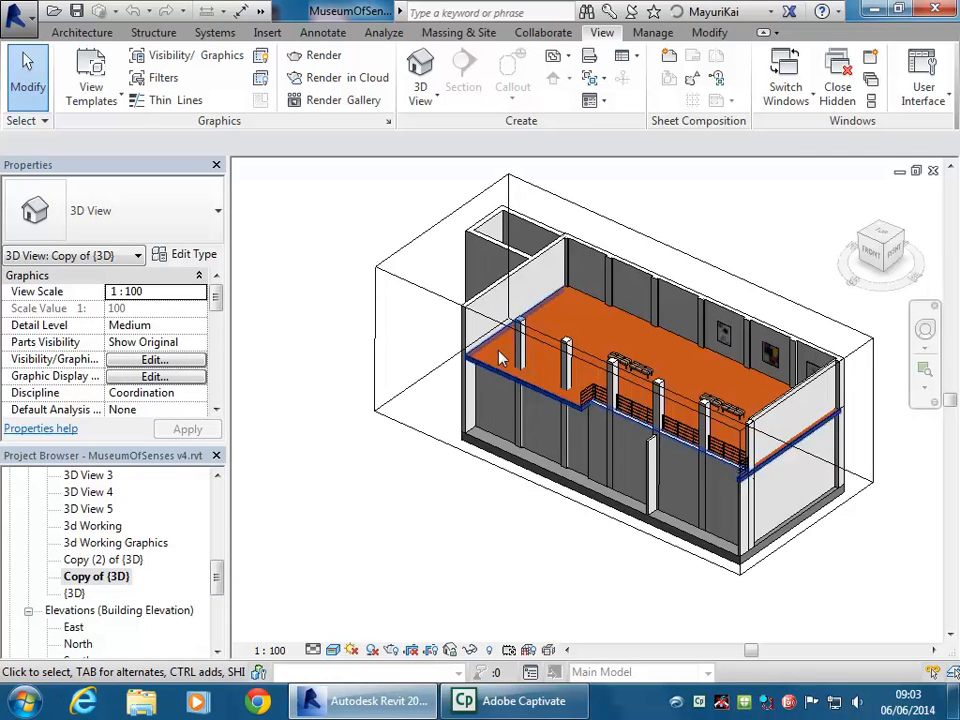
double_click(74, 593)
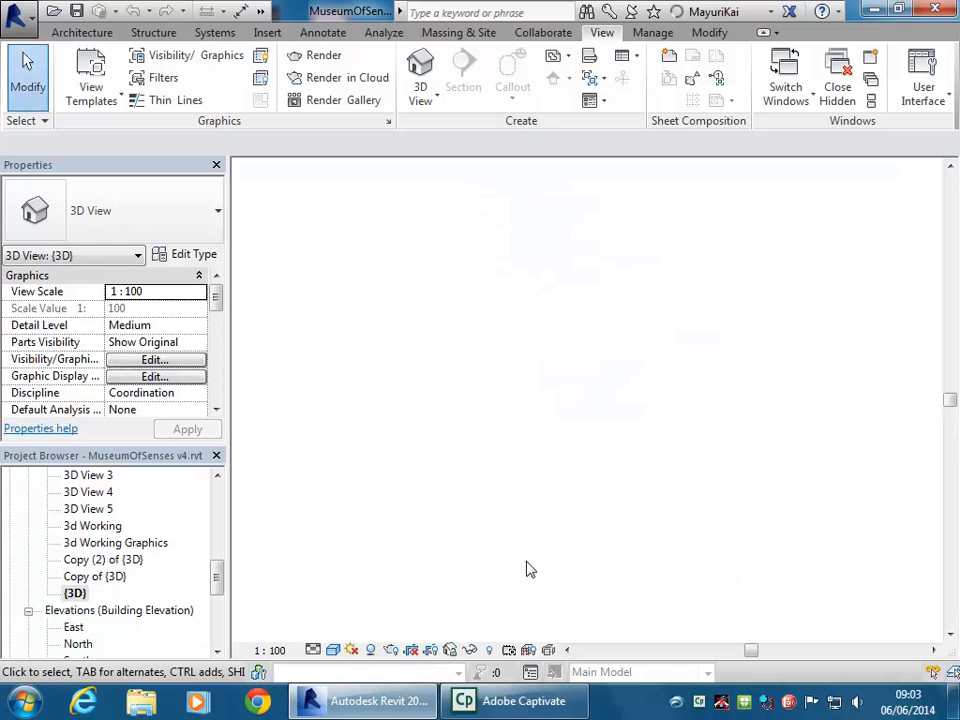
shift+middle_drag(494, 585, 495, 531)
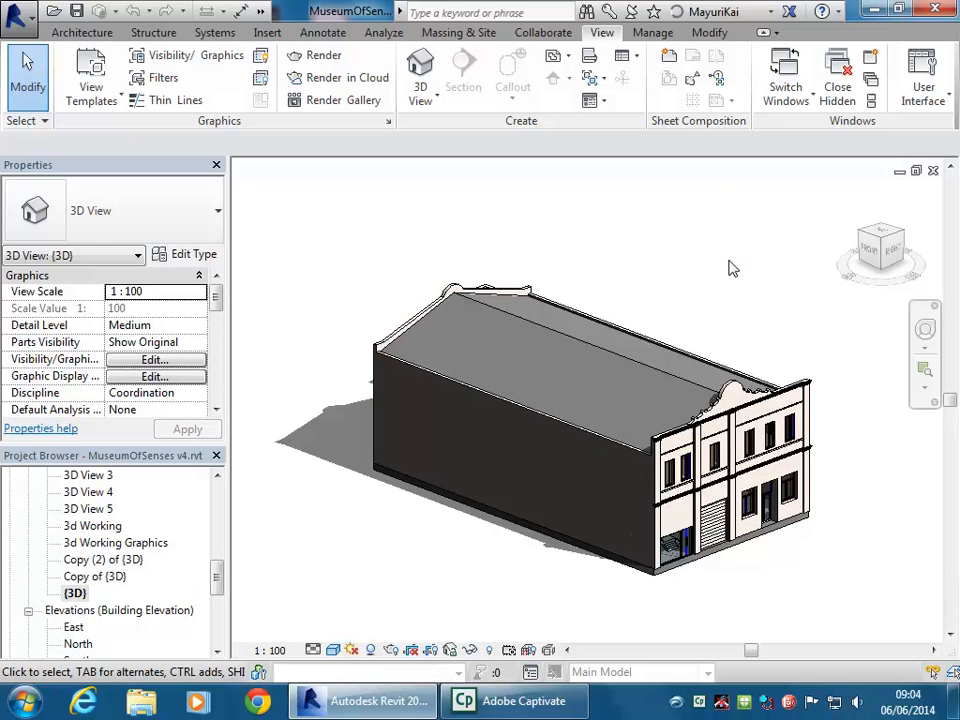
drag(219, 574, 220, 632)
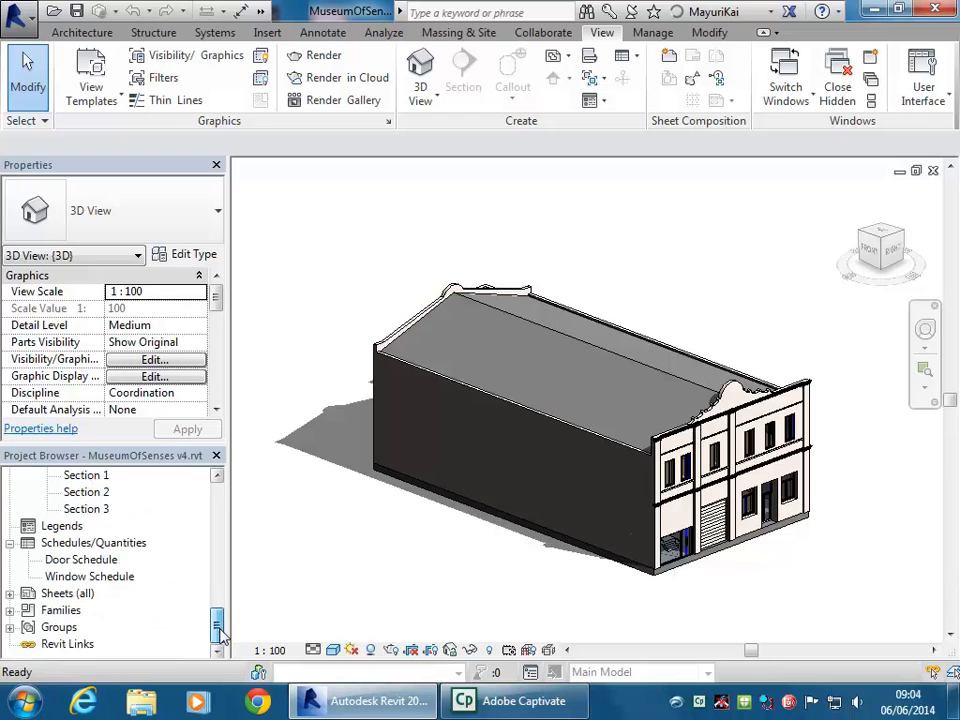
Expand Sheets (all) and look at the sheet list's options without creating anything
double_click(63, 594)
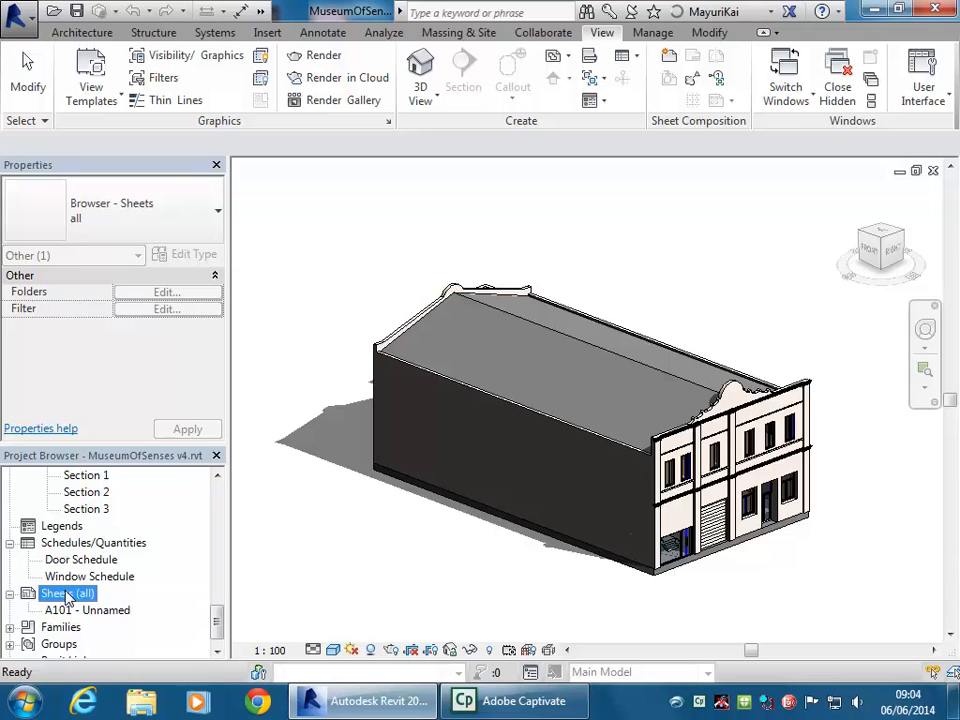
click(84, 32)
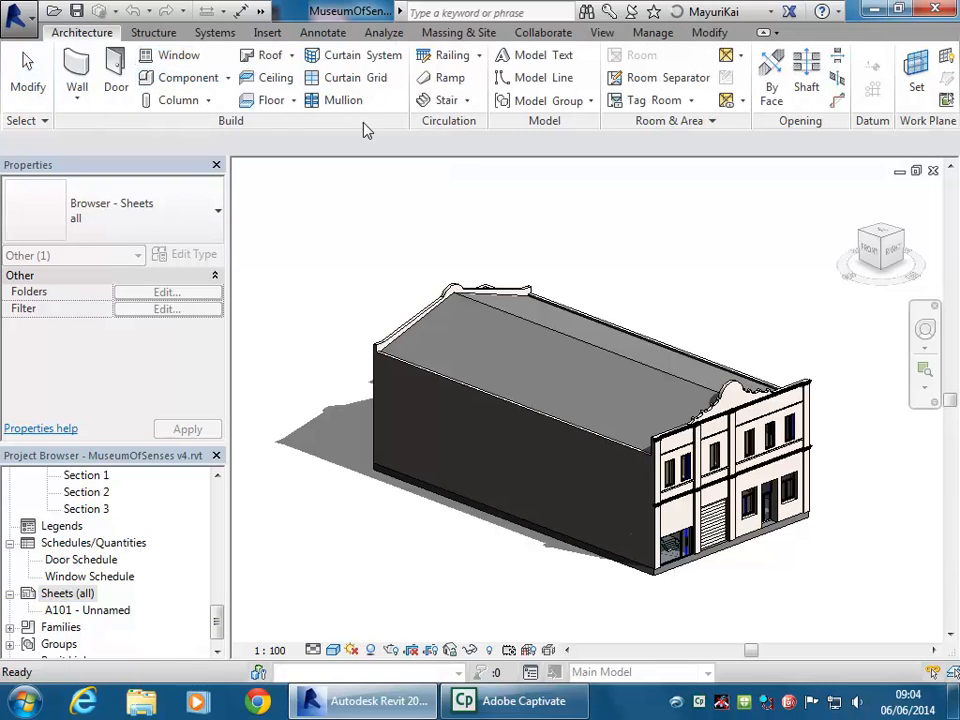
right_click(73, 598)
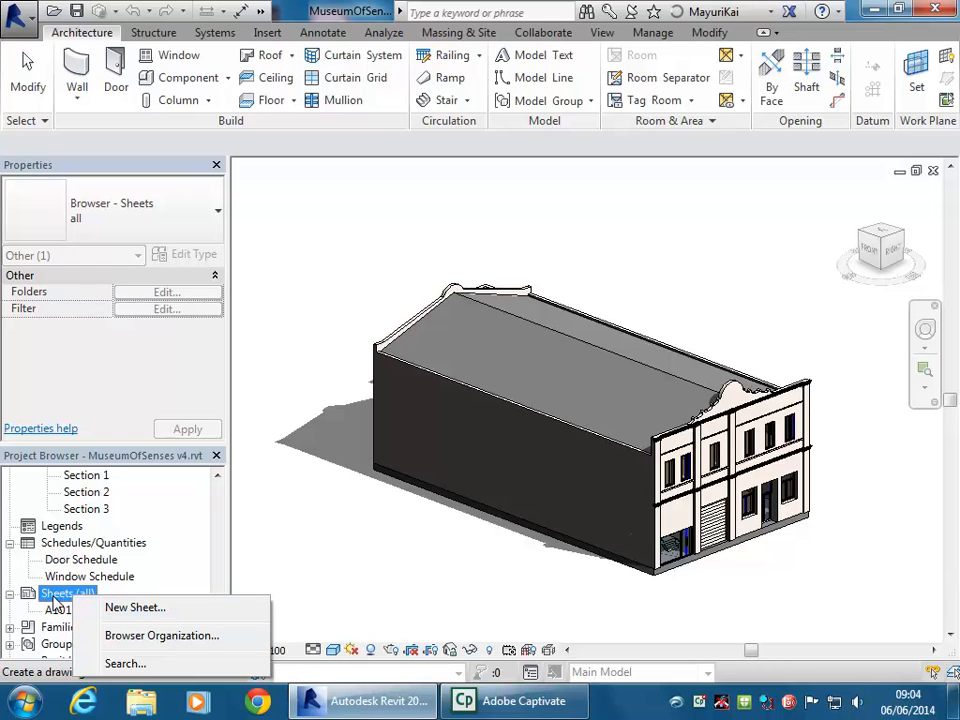
key(Escape)
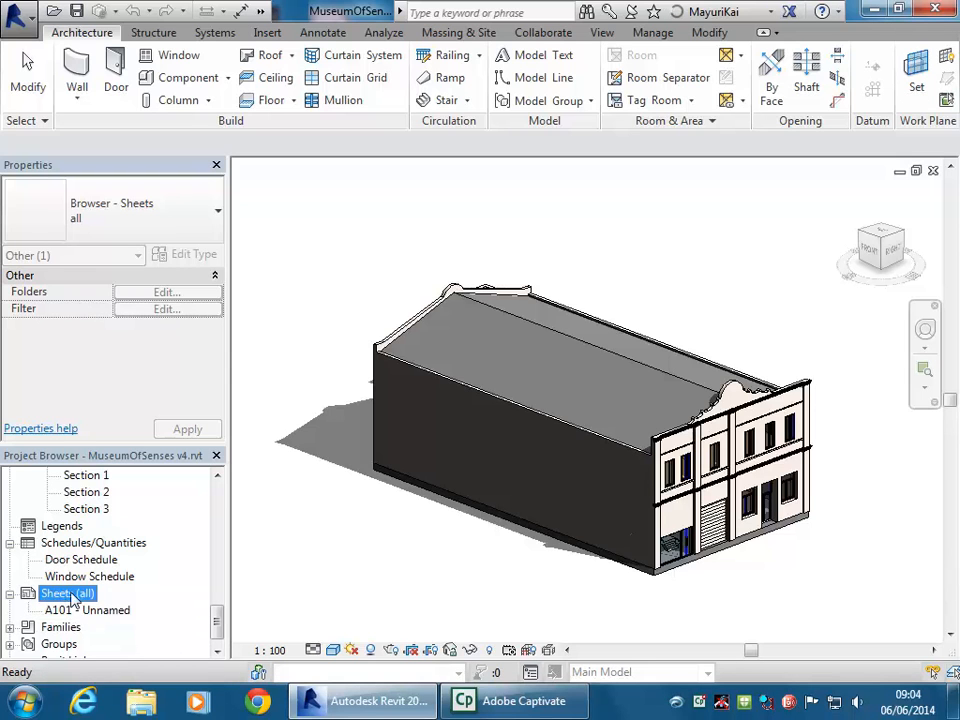
Collapse the Structural Plans, Floor Plans, Ceiling Plans, 3D Views, Elevations and Sections groups
click(77, 611)
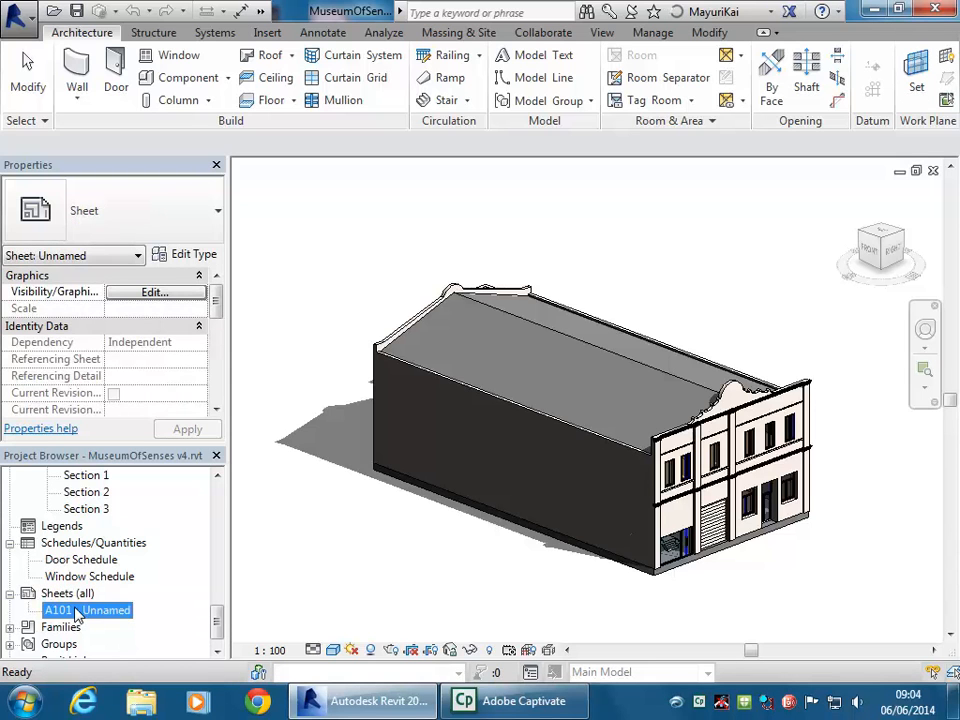
click(50, 593)
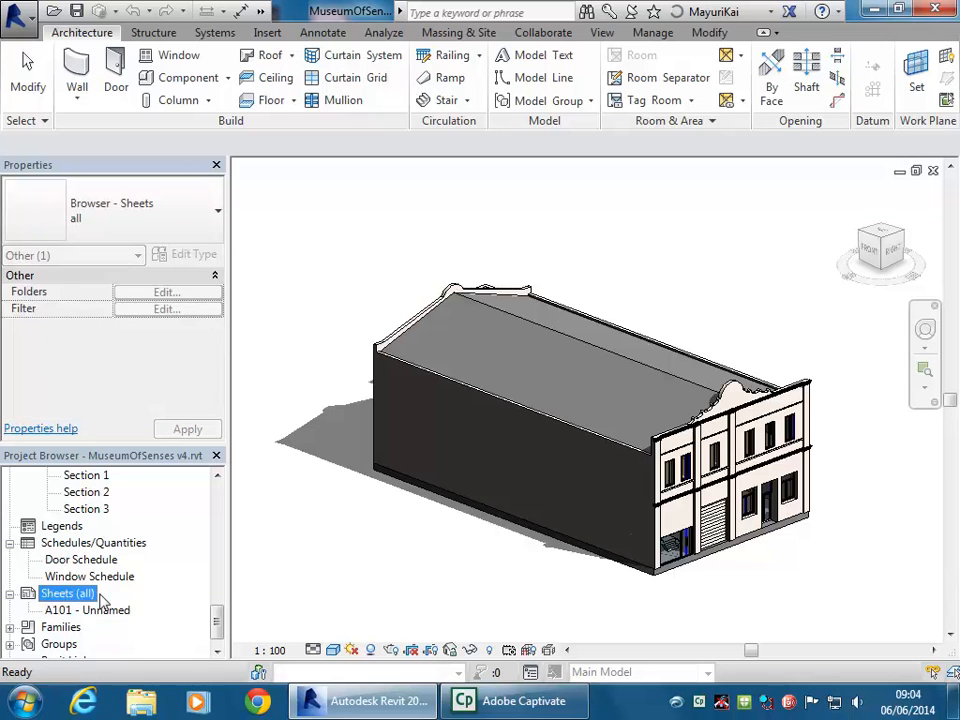
drag(216, 621, 216, 485)
click(28, 492)
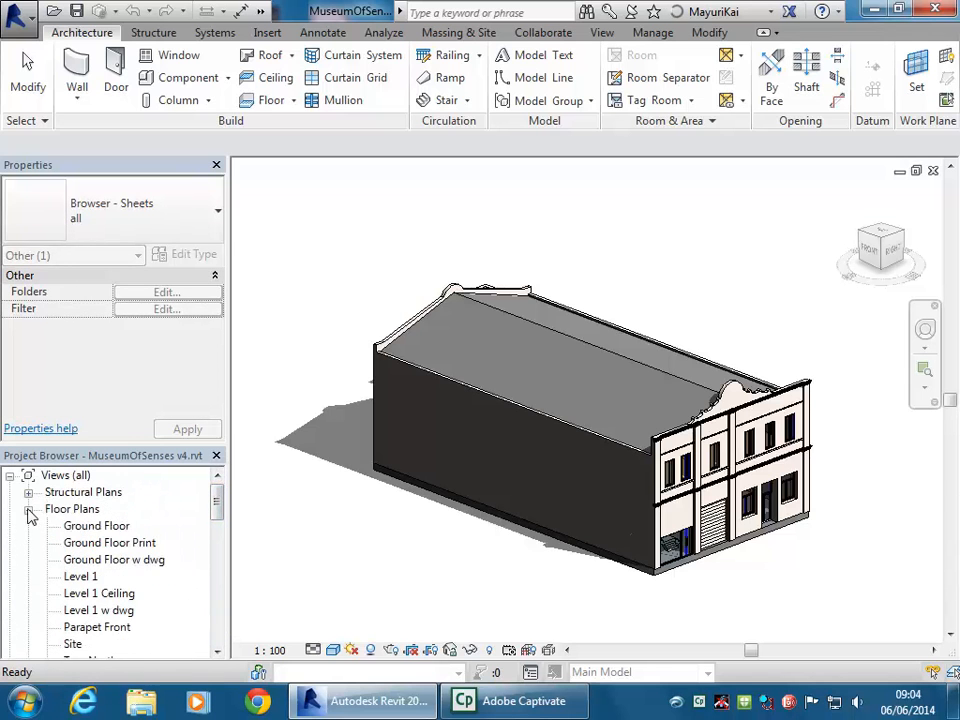
click(28, 509)
click(28, 526)
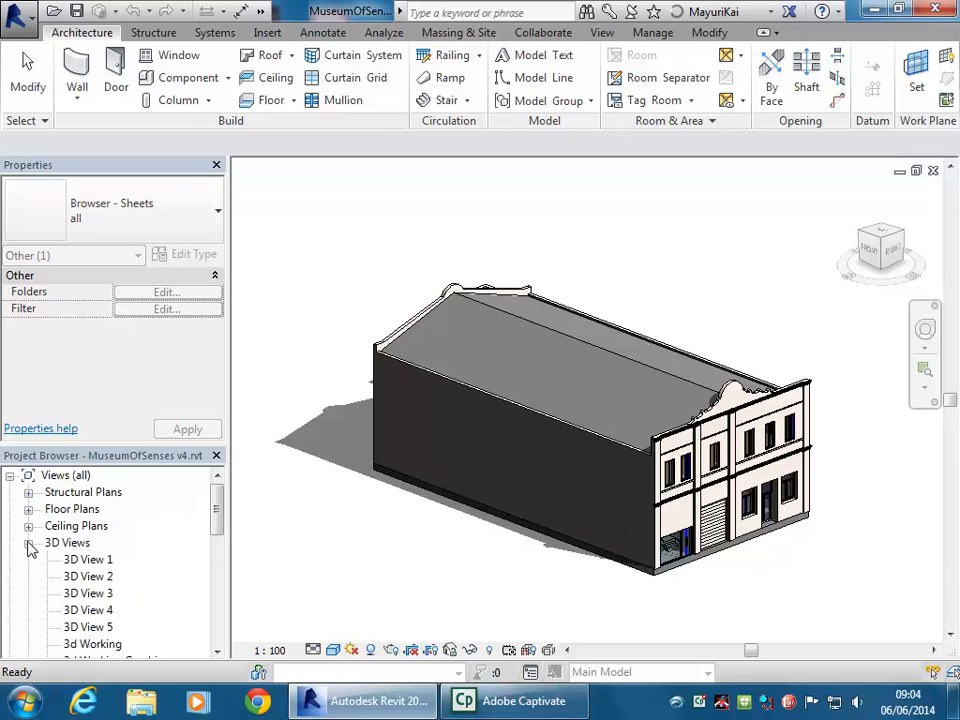
click(28, 543)
click(28, 560)
click(28, 576)
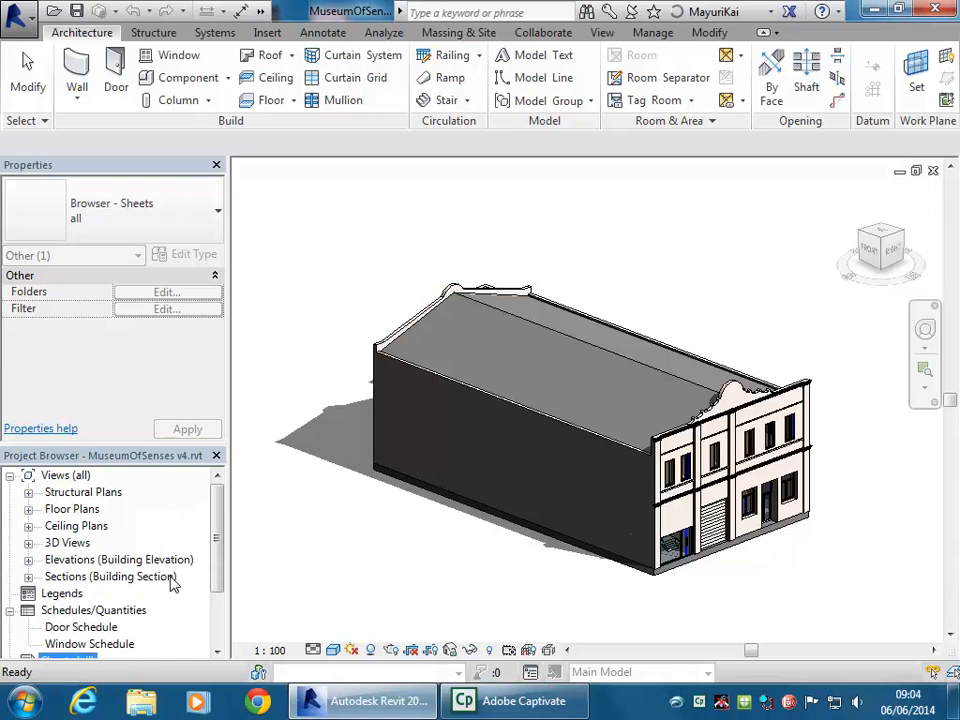
Open sheet A101 - Unnamed
drag(220, 553, 219, 605)
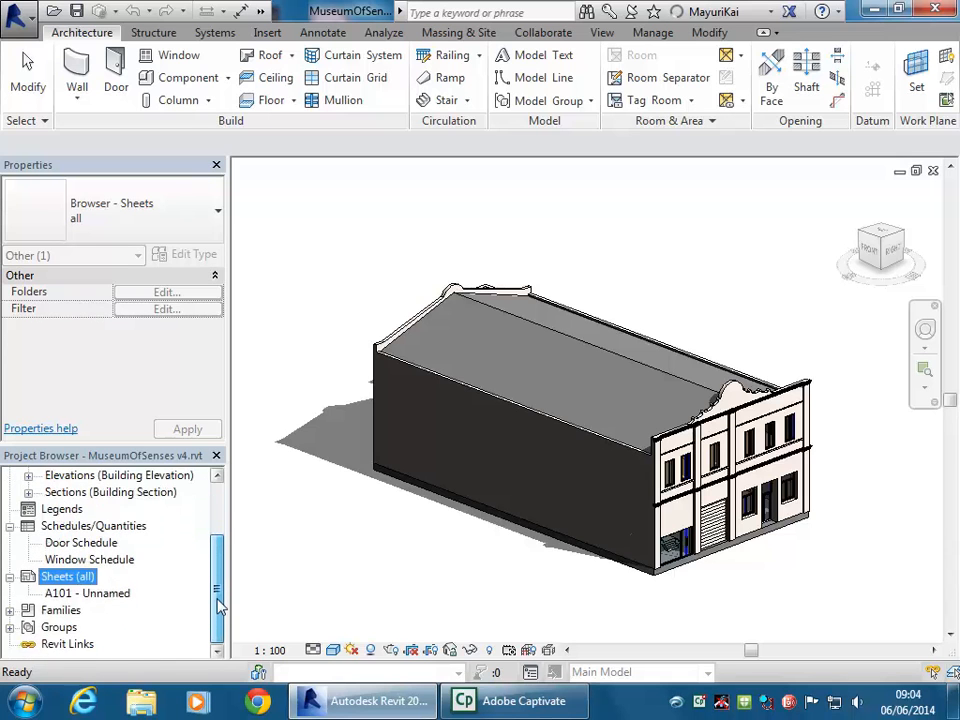
click(82, 594)
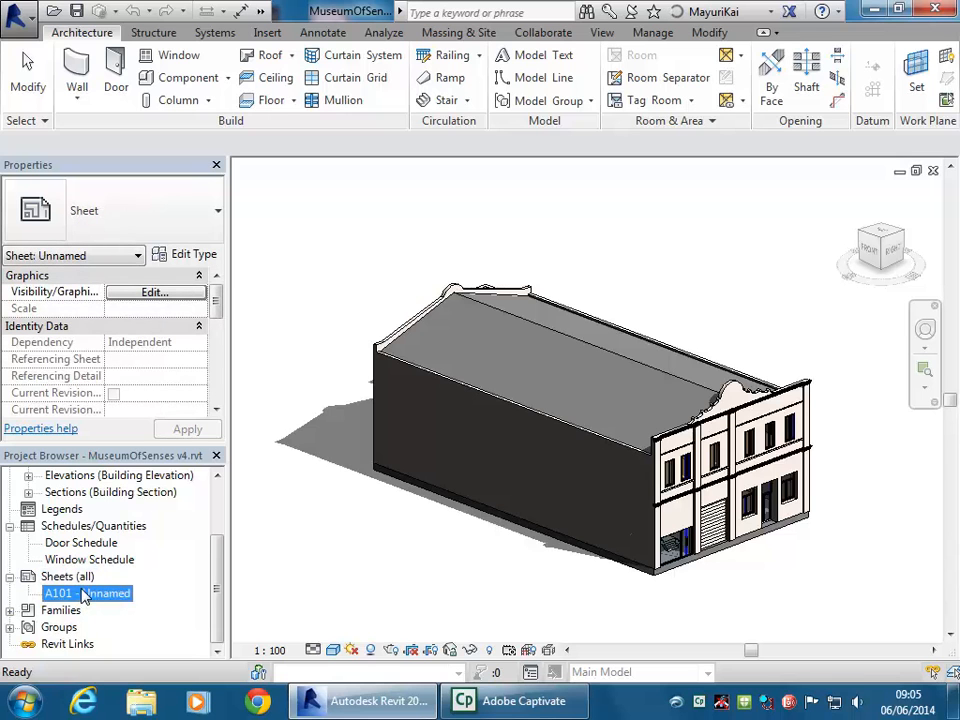
double_click(82, 596)
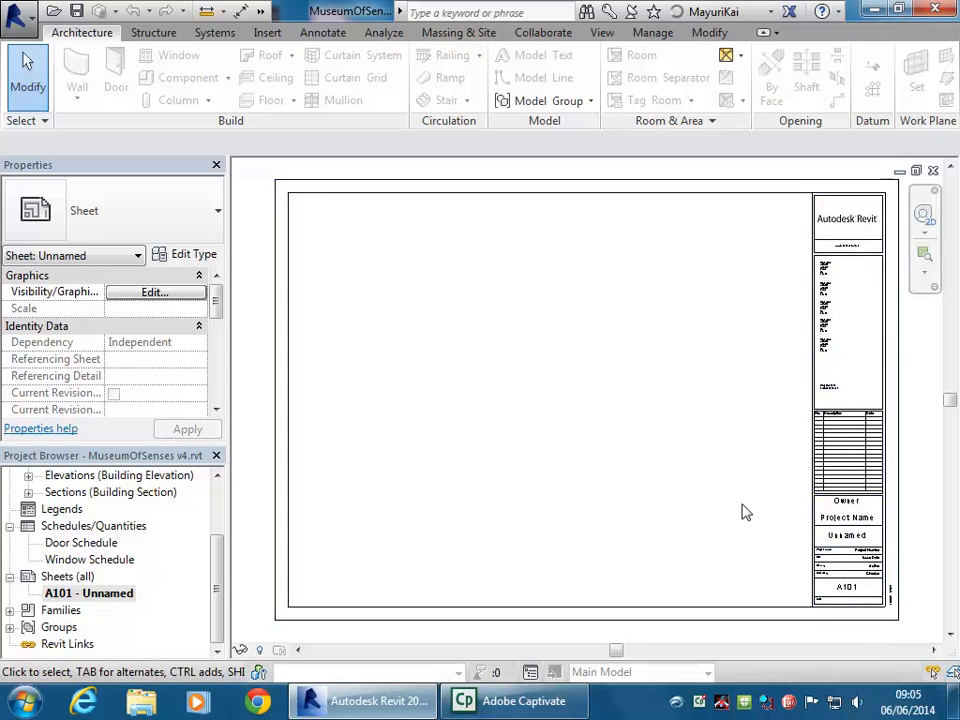
Select and inspect the A0 title block on sheet A101, then deselect it
click(883, 494)
middle_drag(690, 349, 512, 417)
scroll(660, 300, up, 5)
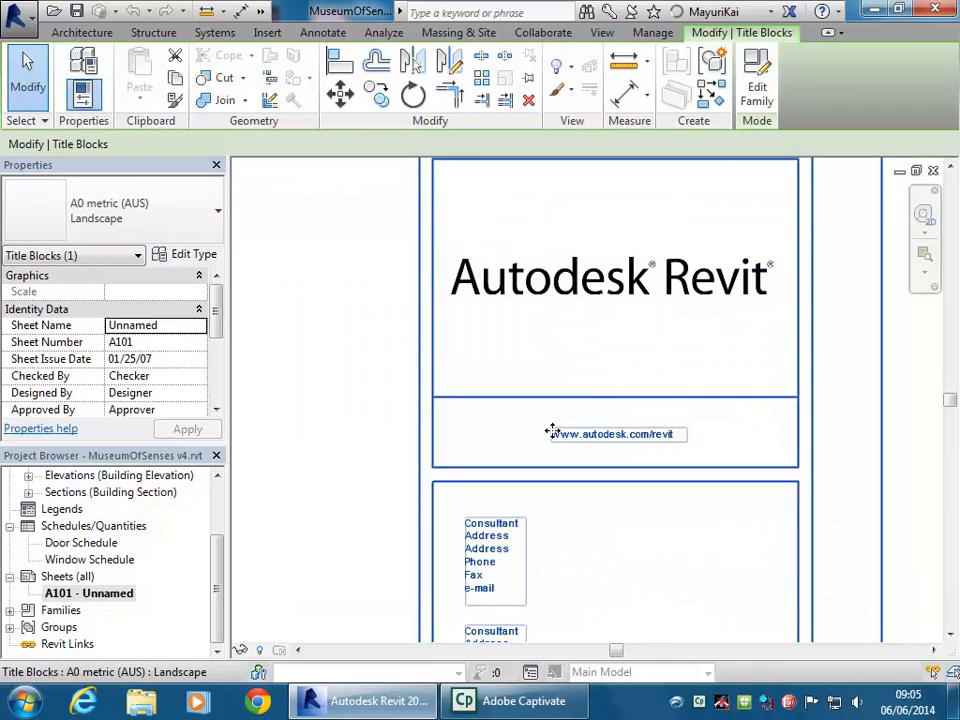
scroll(552, 431, down, 5)
middle_drag(574, 396, 529, 427)
scroll(702, 371, down, 1)
click(594, 422)
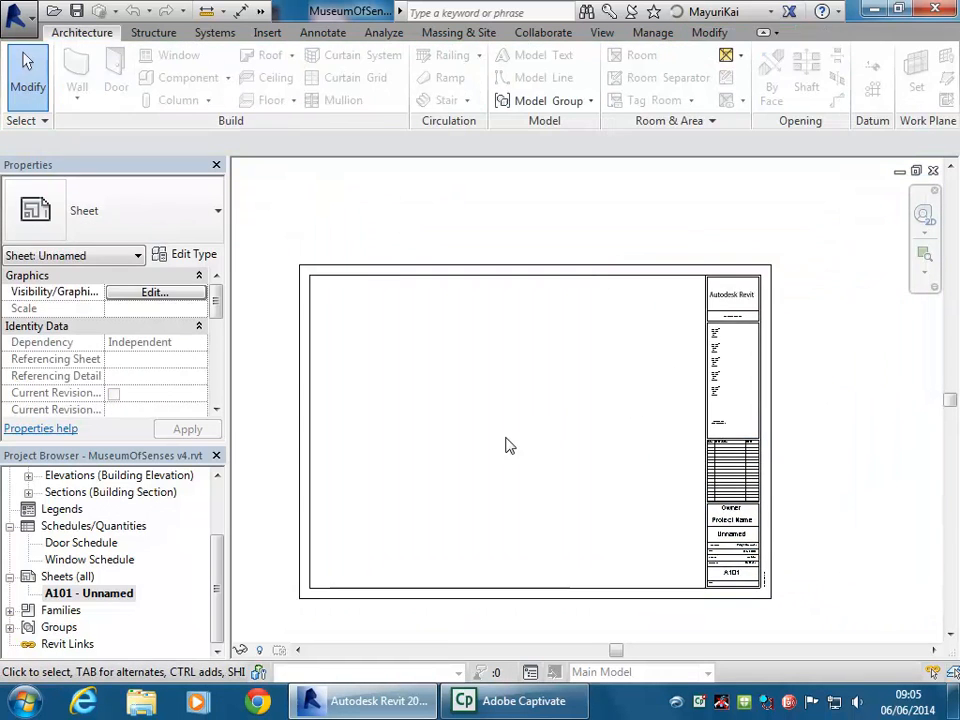
Delete sheet A101 - Unnamed from the project
click(114, 597)
right_click(112, 595)
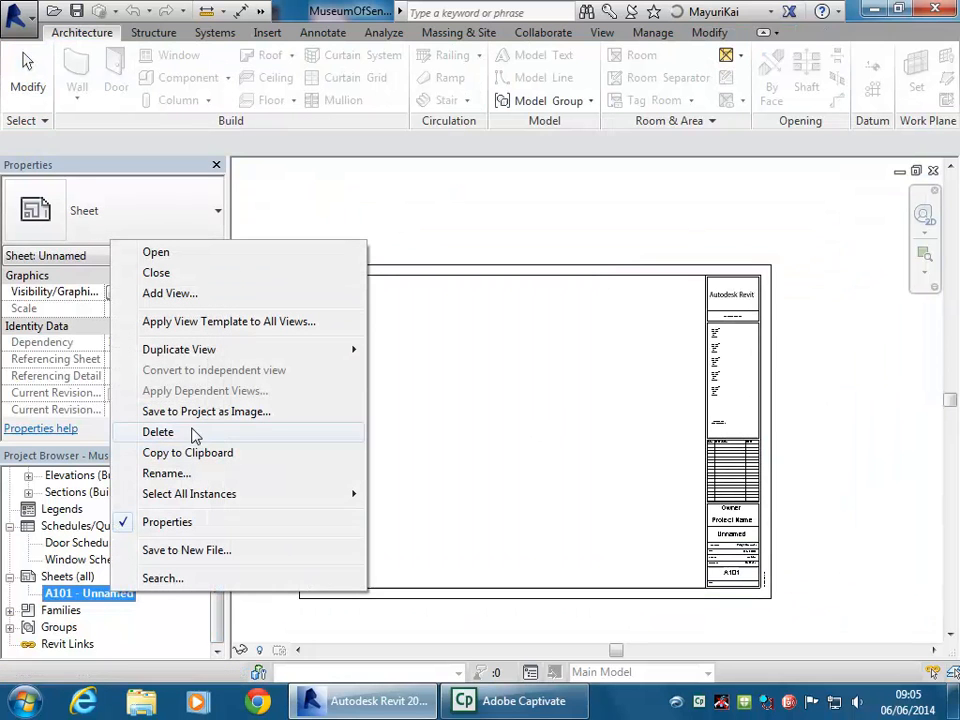
click(158, 432)
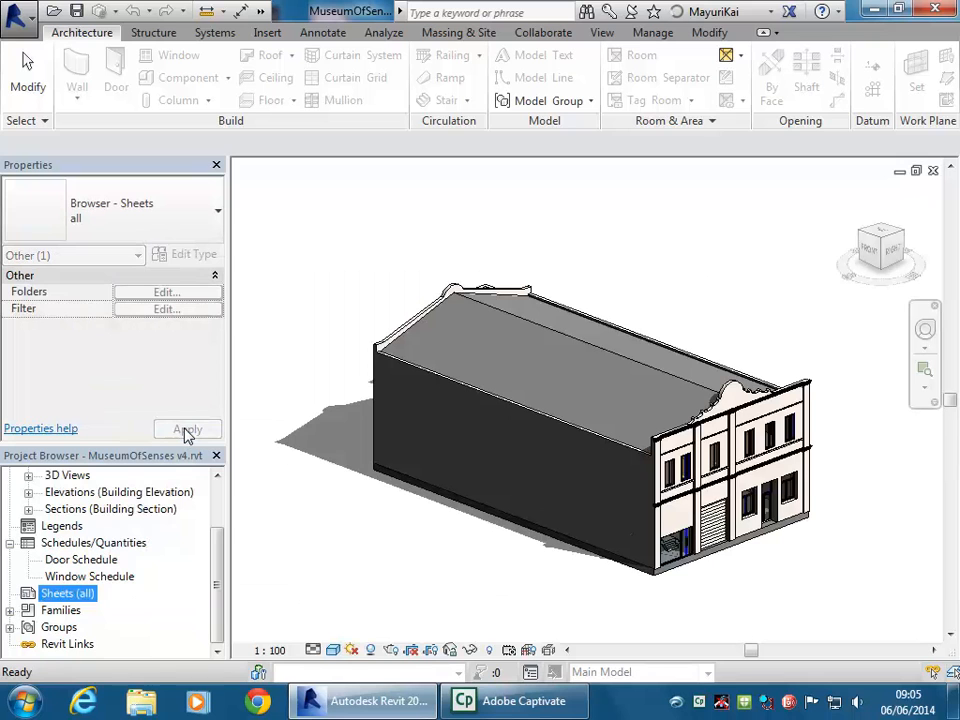
Start a new sheet from the Sheets (all) context menu, showing the A0 metric (AUS) Landscape title block
right_click(66, 598)
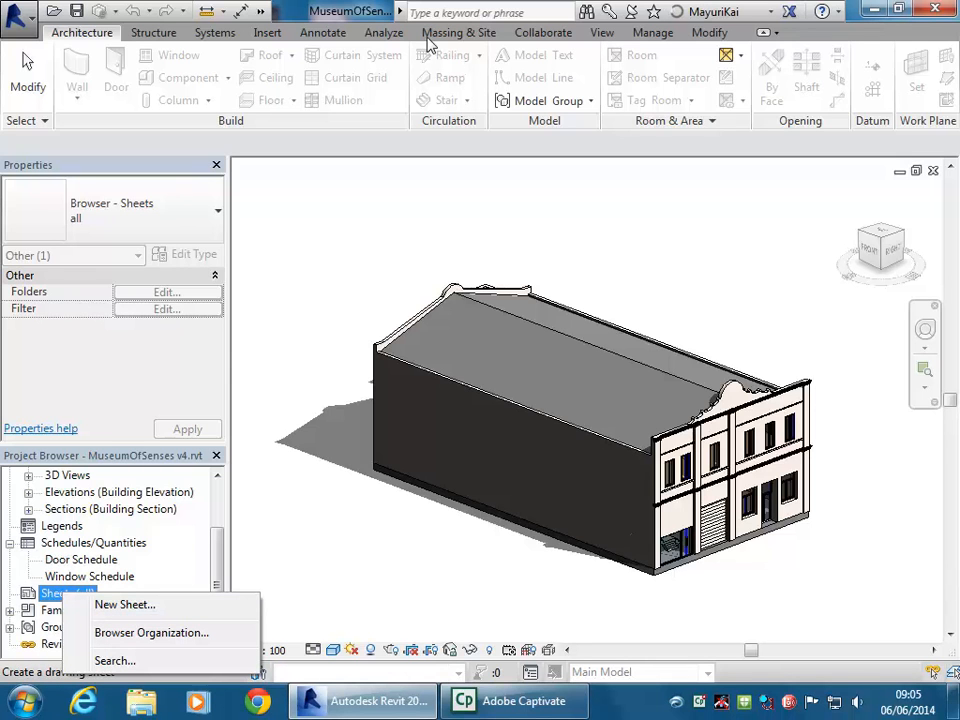
click(603, 33)
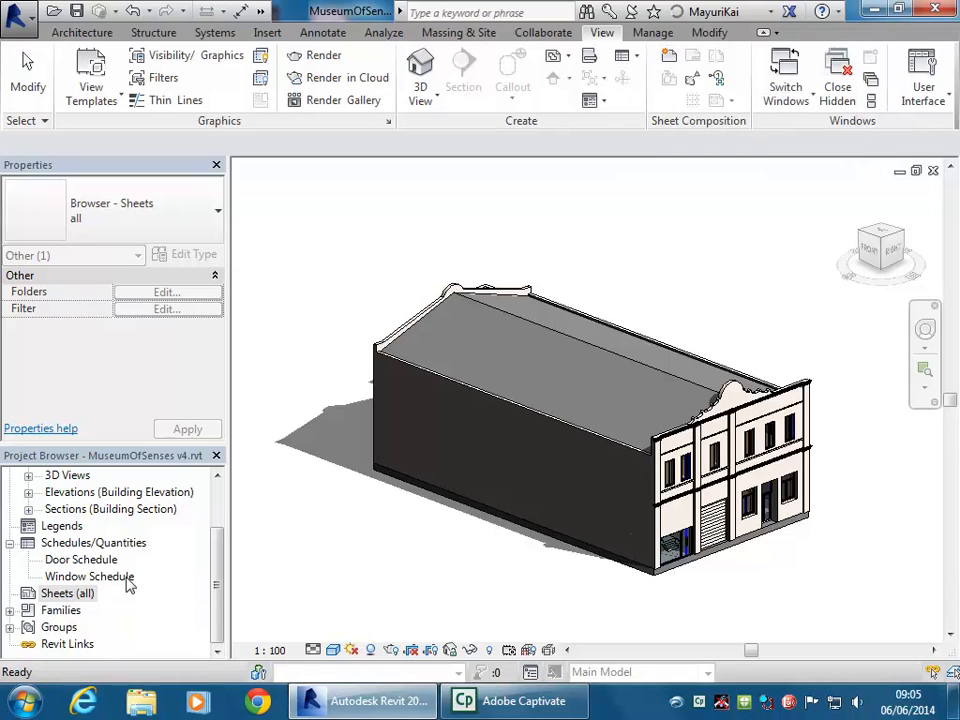
right_click(52, 595)
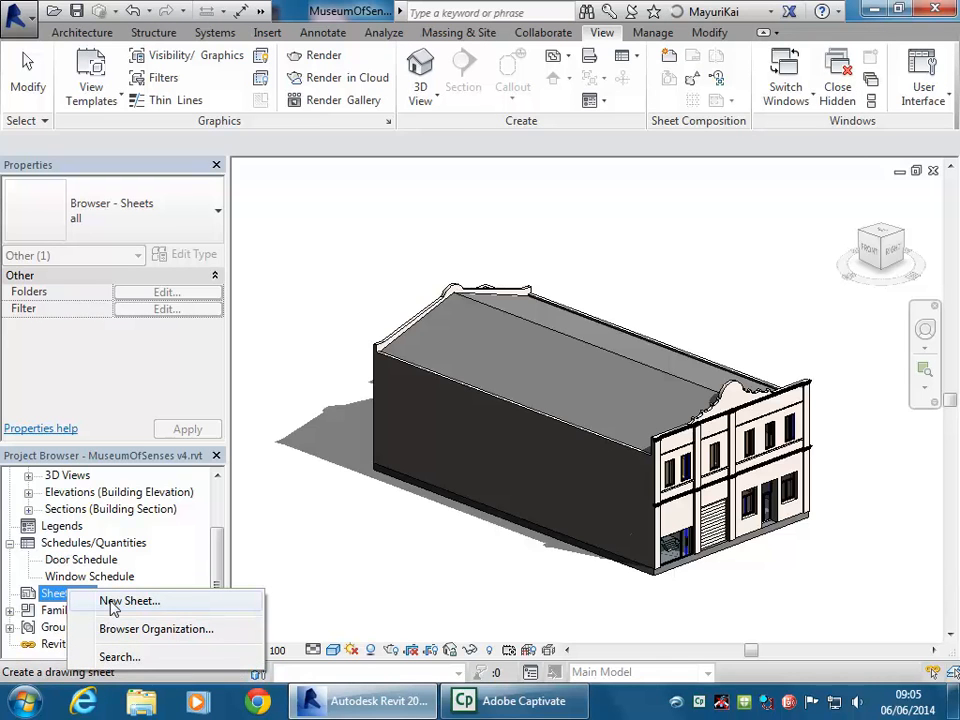
click(113, 602)
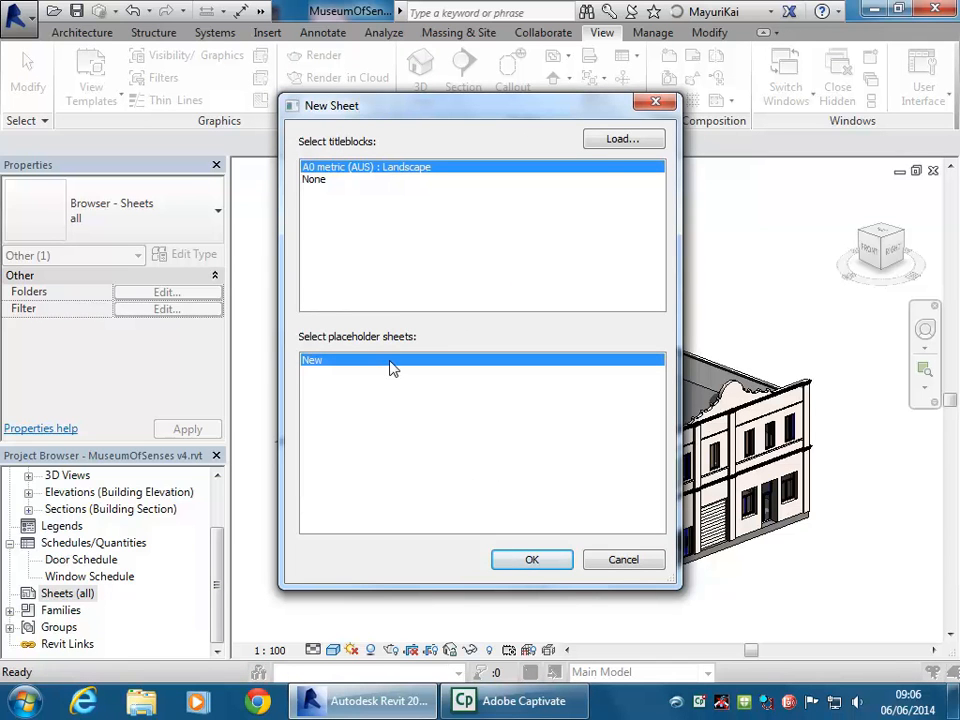
Browse the local Titleblocks folder, looking at the A1 and A4 metric (AUS) files without choosing one
click(622, 139)
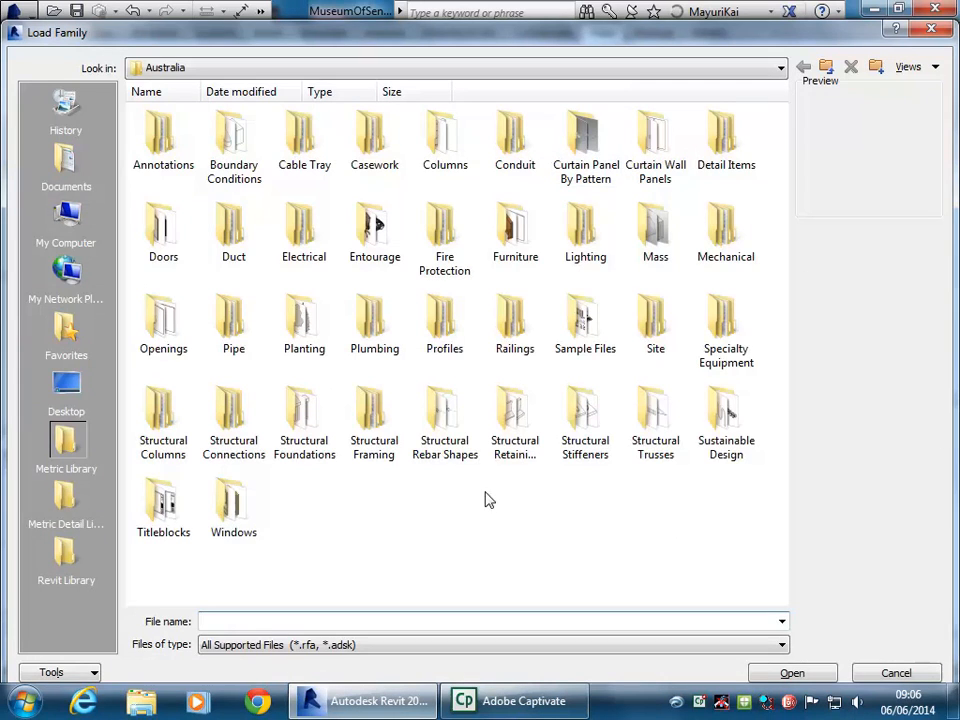
double_click(168, 508)
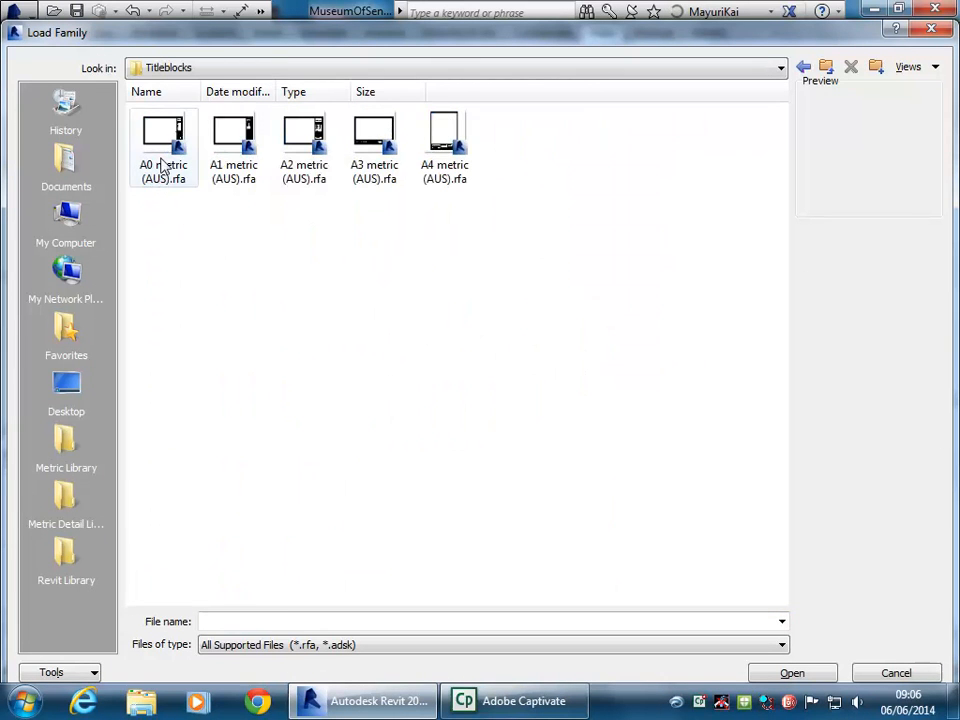
click(236, 148)
key(Right)
key(Right)
key(Right)
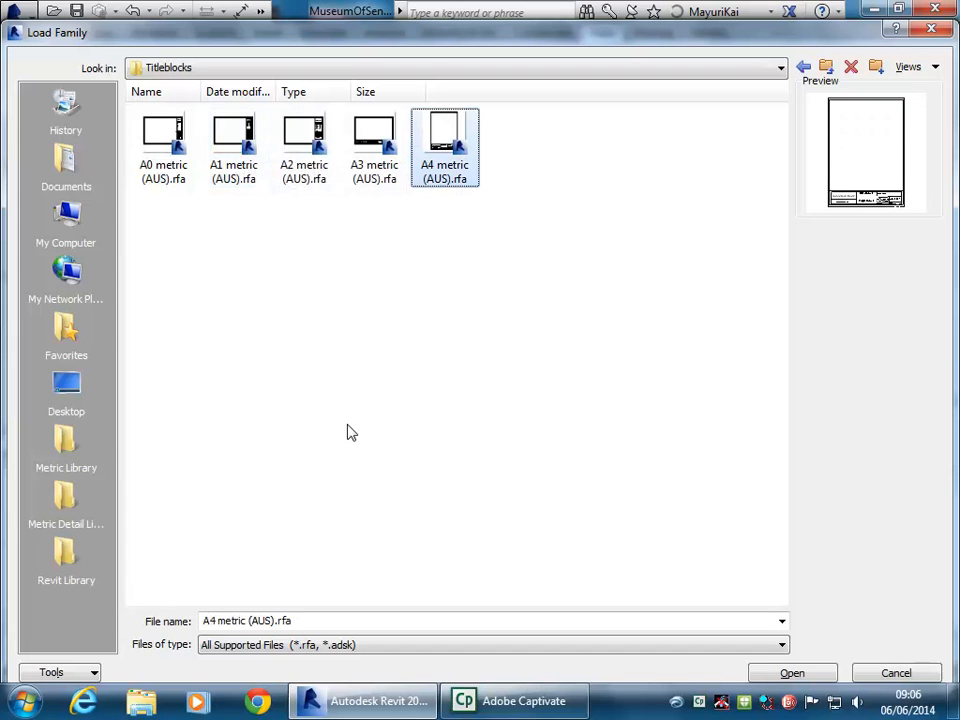
click(620, 331)
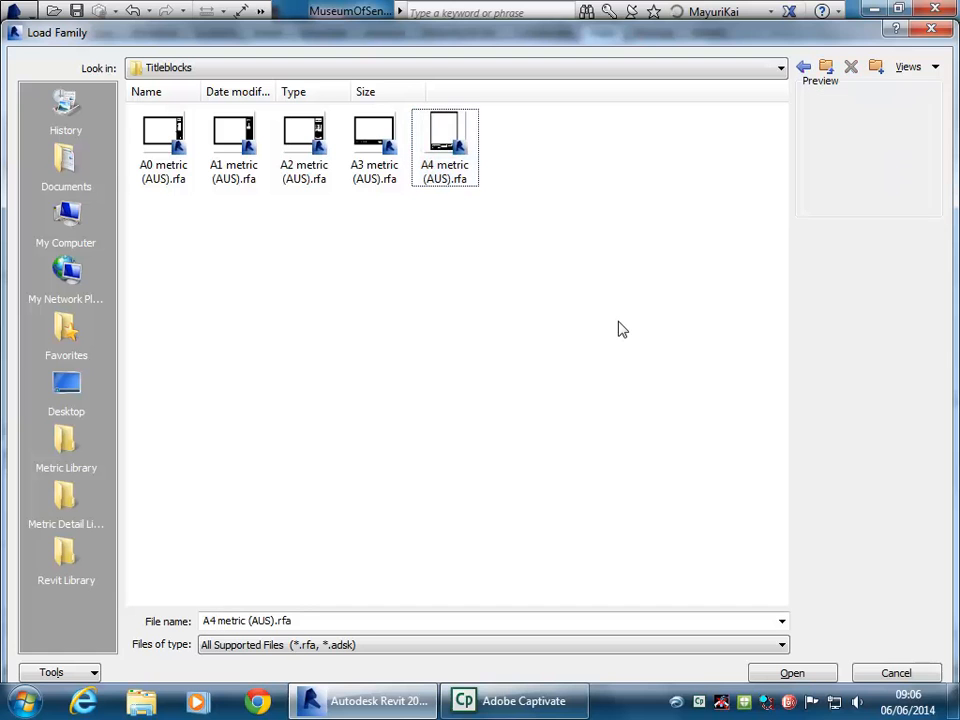
Switch the Load Family browser to the Revit Library folder
click(66, 555)
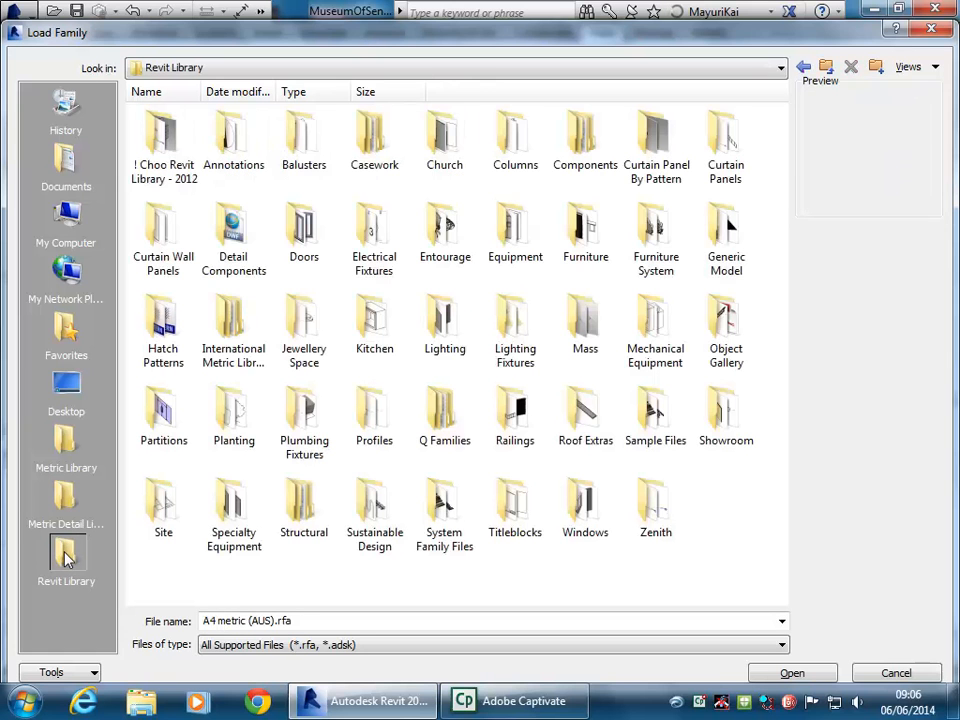
click(276, 68)
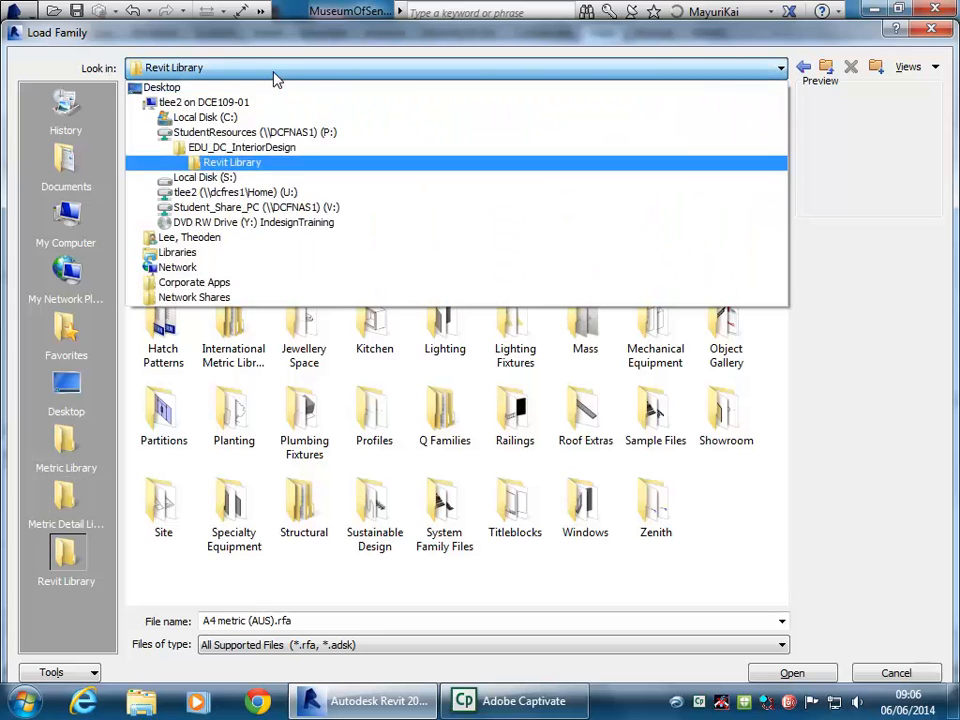
click(248, 163)
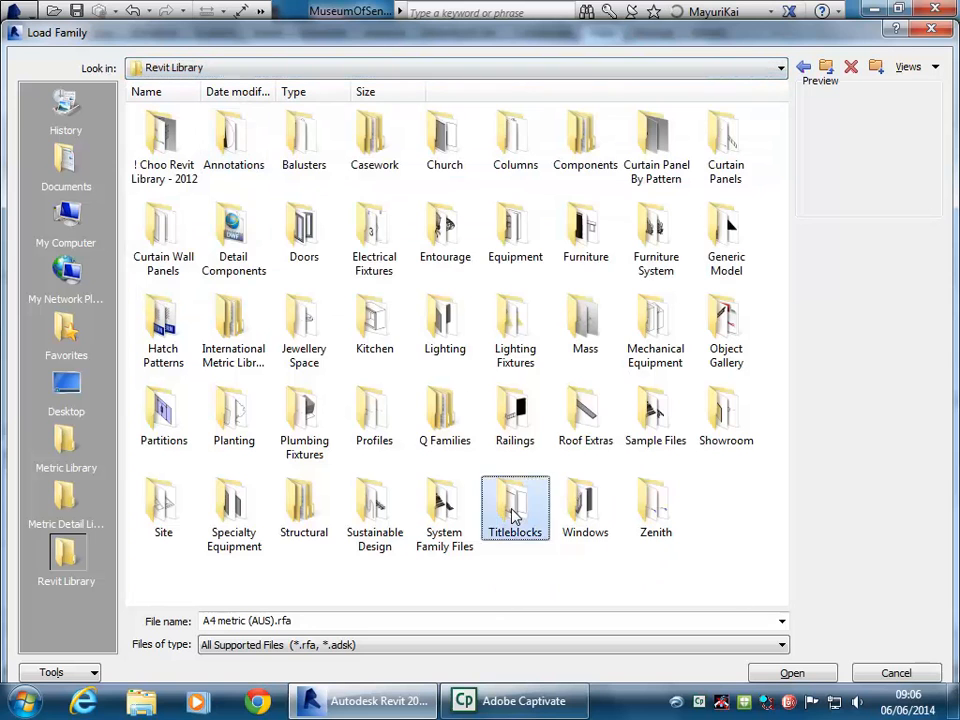
In Revit Library Titleblocks, preview A2 Enmore Pres v1, A1-Landscape Below, A1 metric, A1 metric Blank and A1 metric (AUS)
double_click(510, 512)
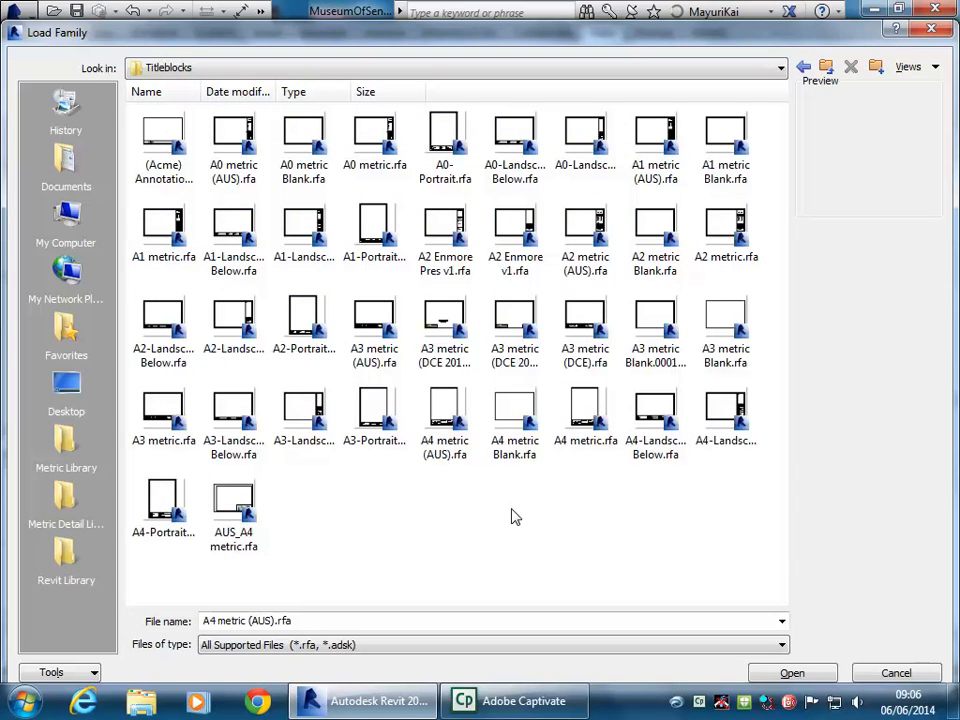
click(447, 243)
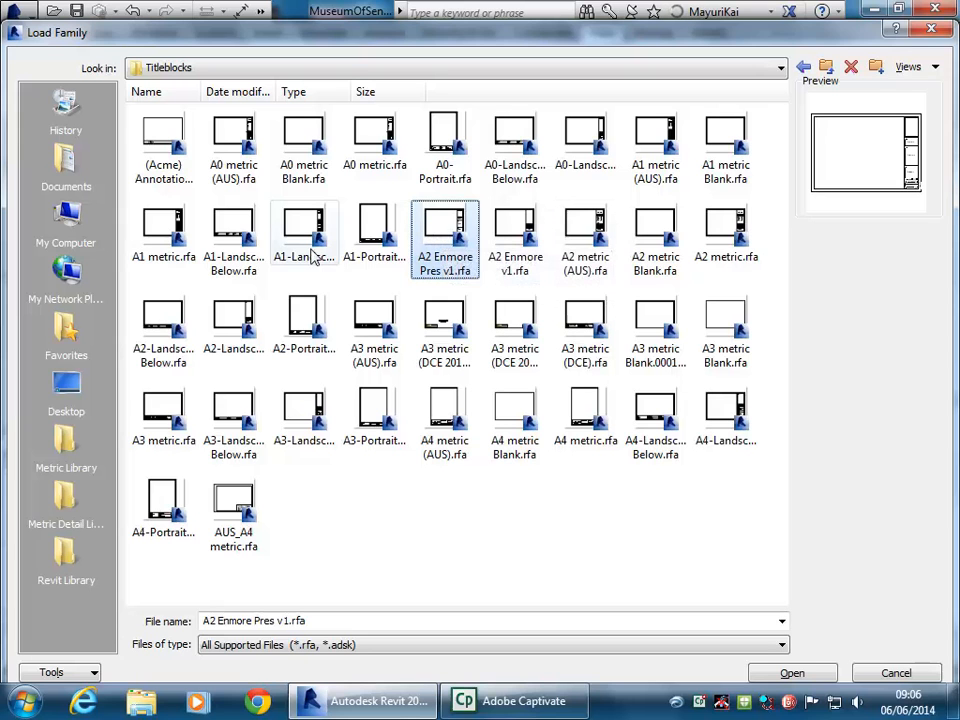
click(234, 234)
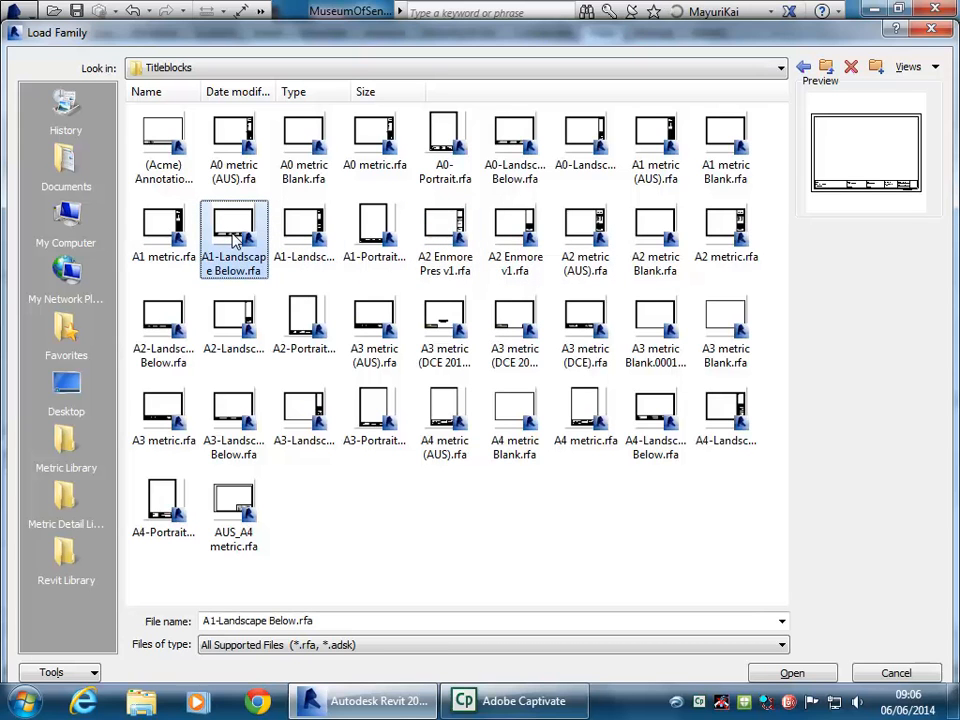
click(729, 160)
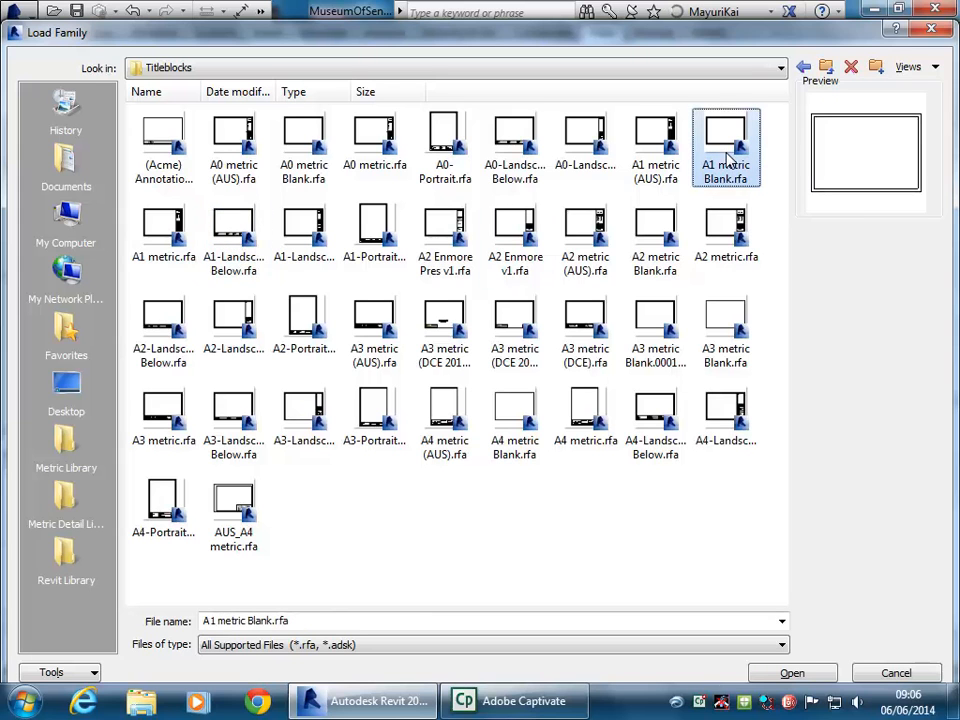
click(160, 228)
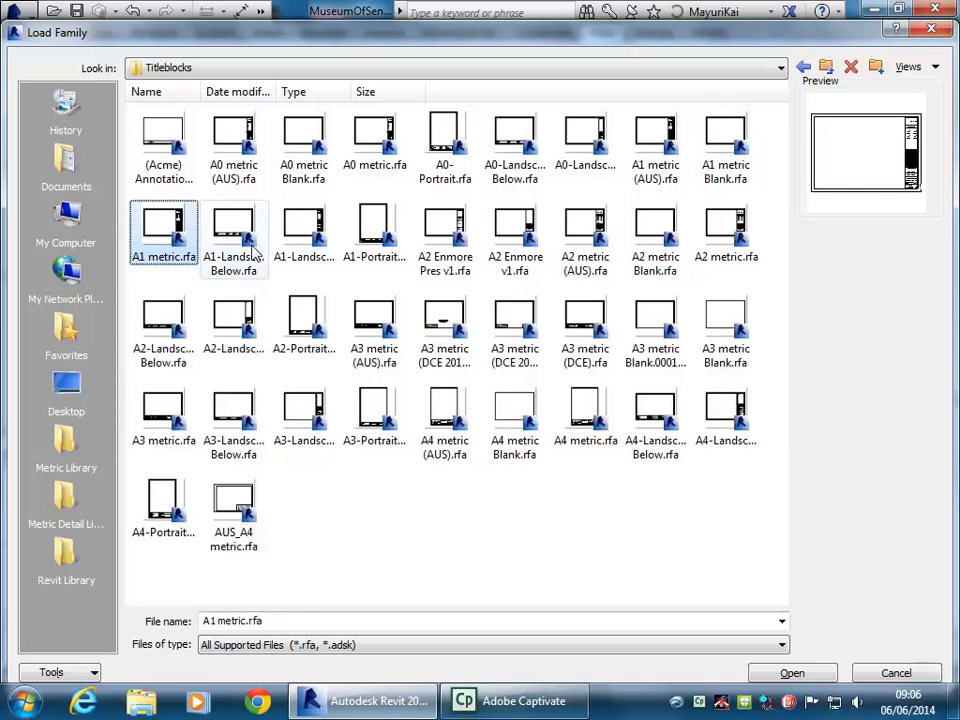
click(256, 255)
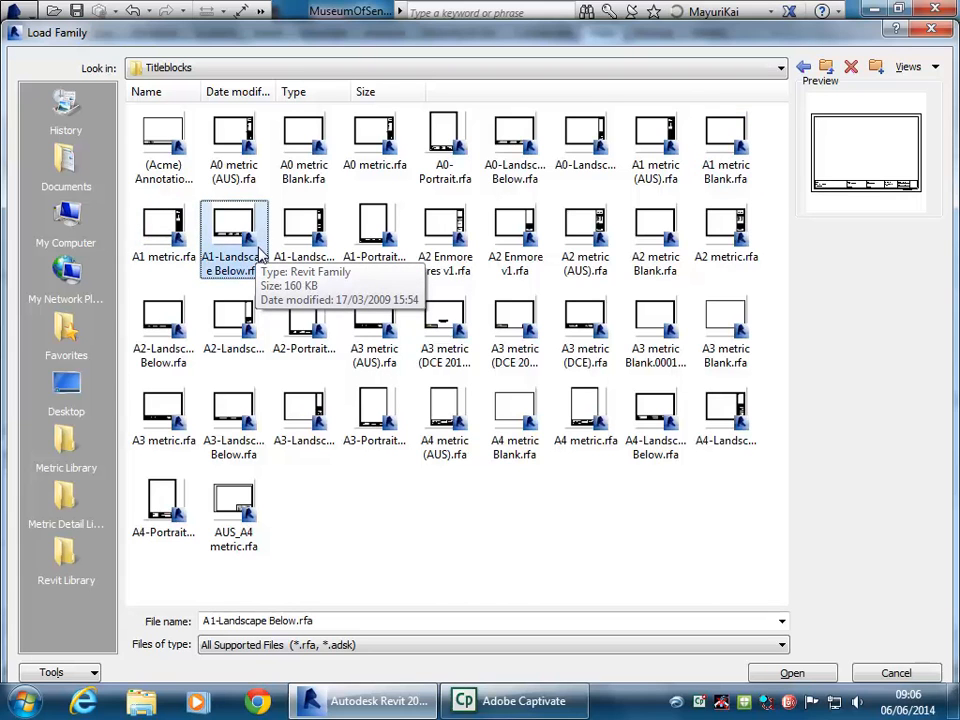
click(162, 242)
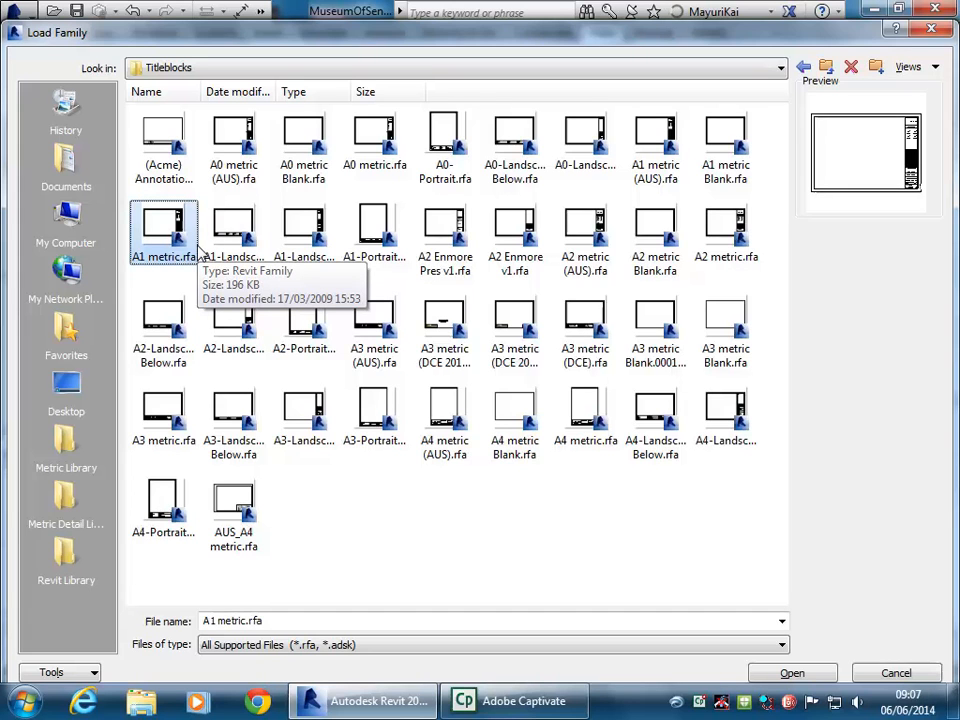
click(736, 131)
click(652, 146)
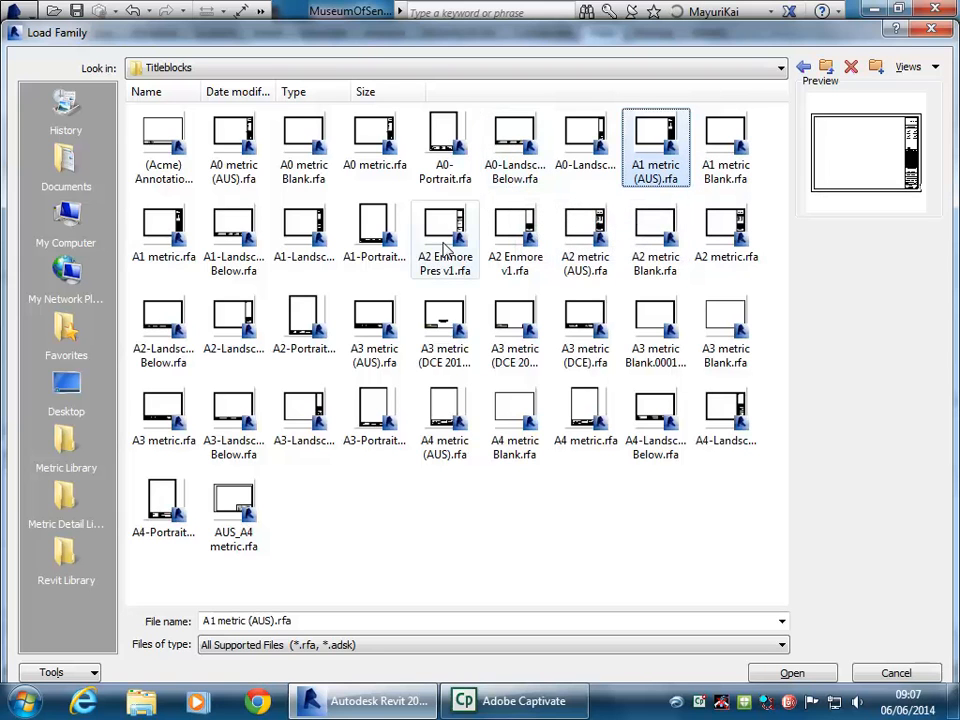
Load A1-Landscape Below.rfa and create a new sheet with that title block
click(219, 244)
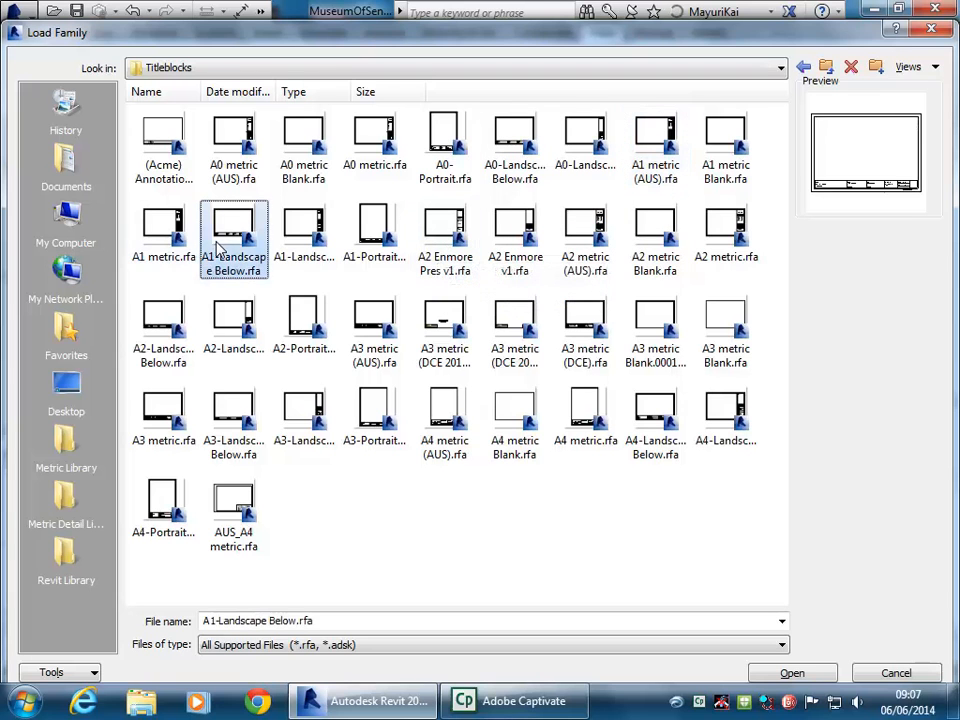
click(308, 240)
click(234, 244)
click(165, 232)
click(222, 234)
click(800, 672)
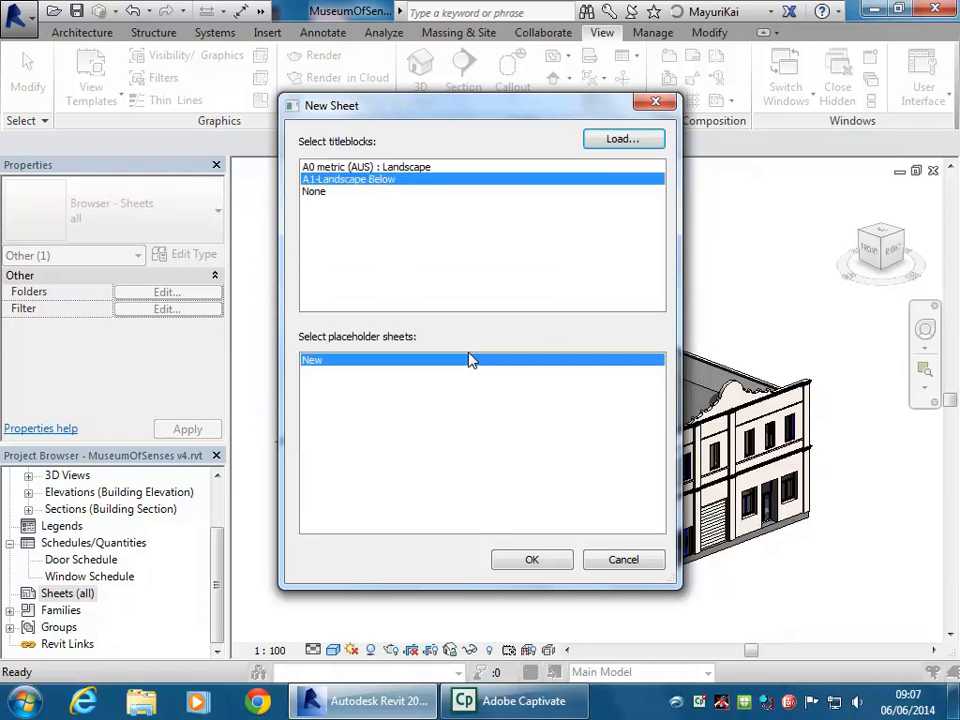
click(516, 562)
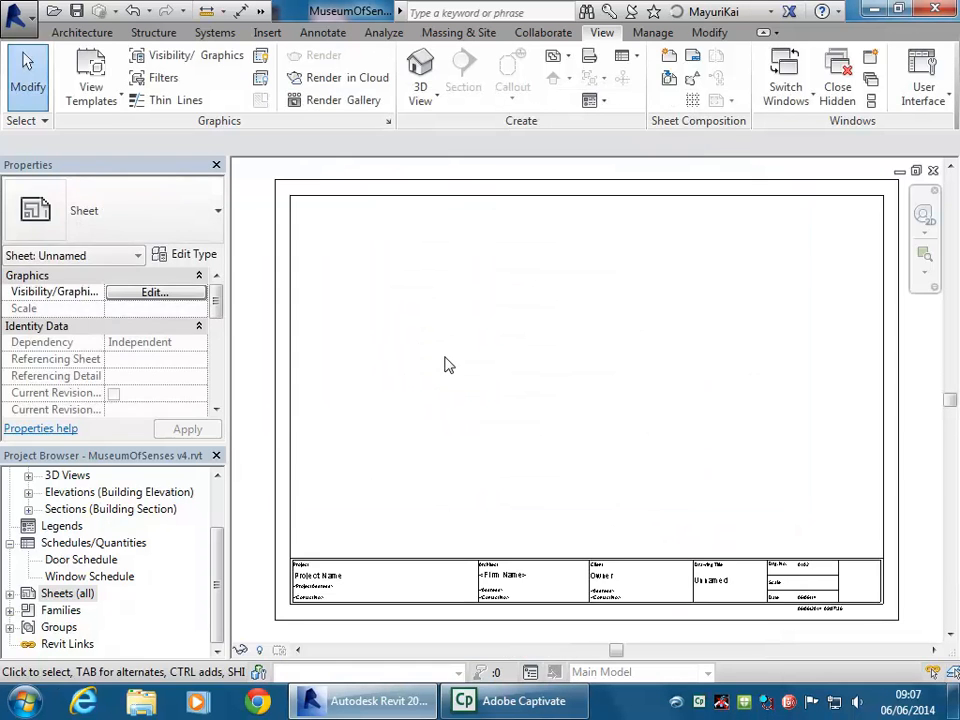
scroll(392, 467, up, 5)
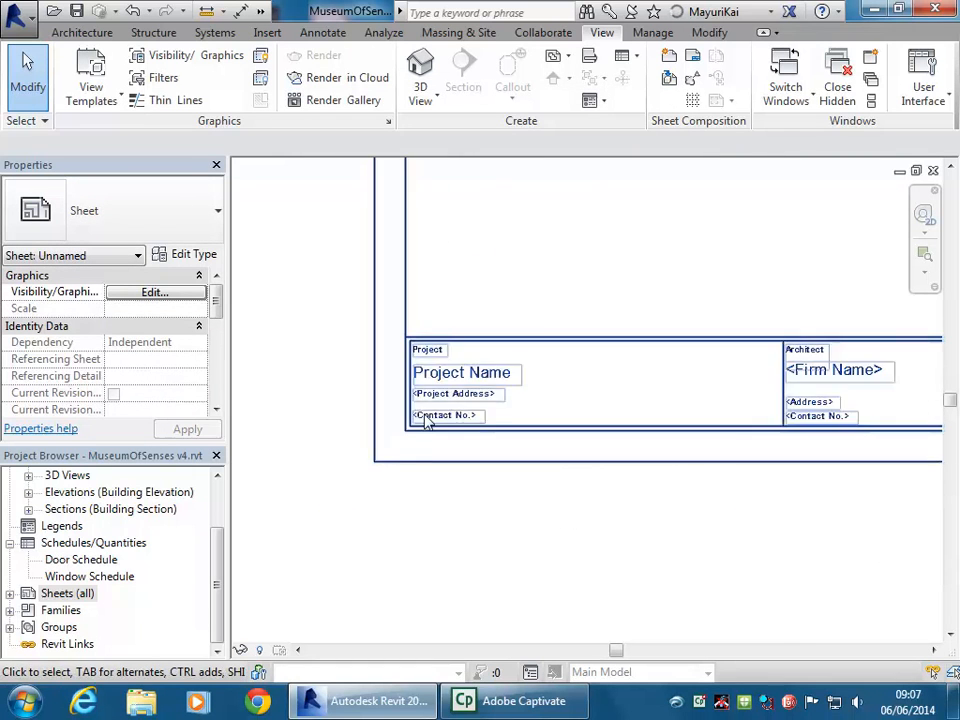
scroll(465, 315, up, 3)
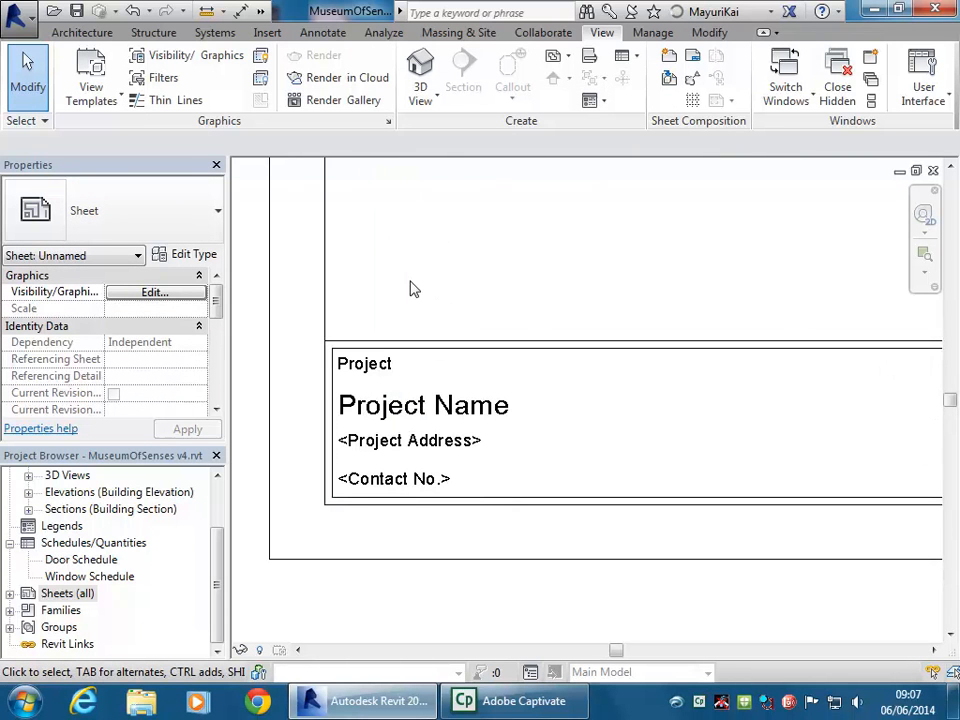
Set the title block's Project Name to 'Museum of the Senses'
click(508, 350)
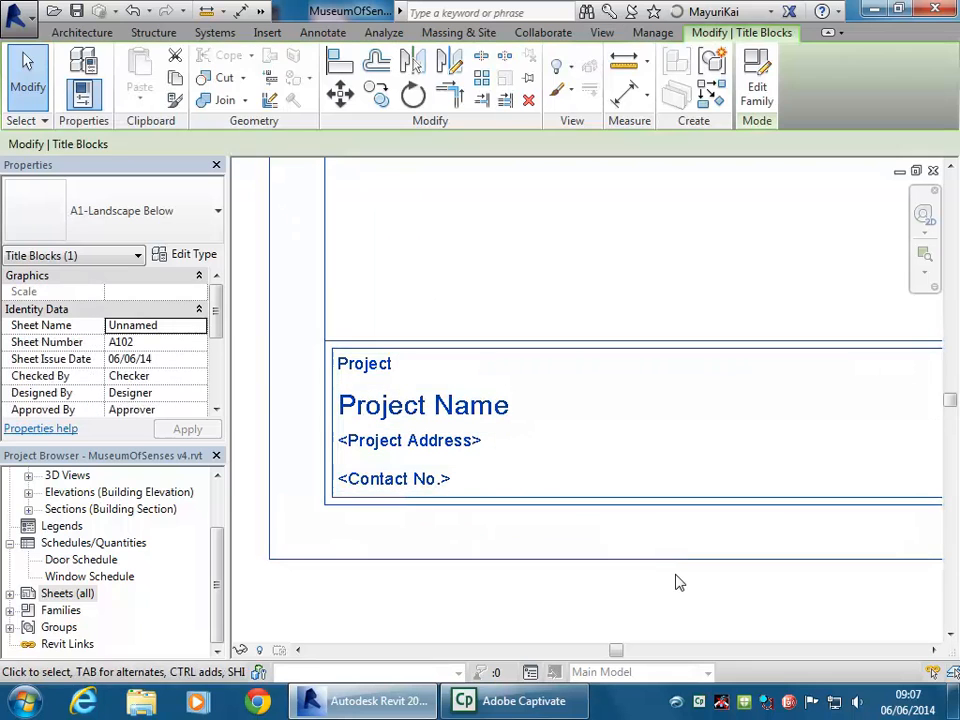
click(456, 418)
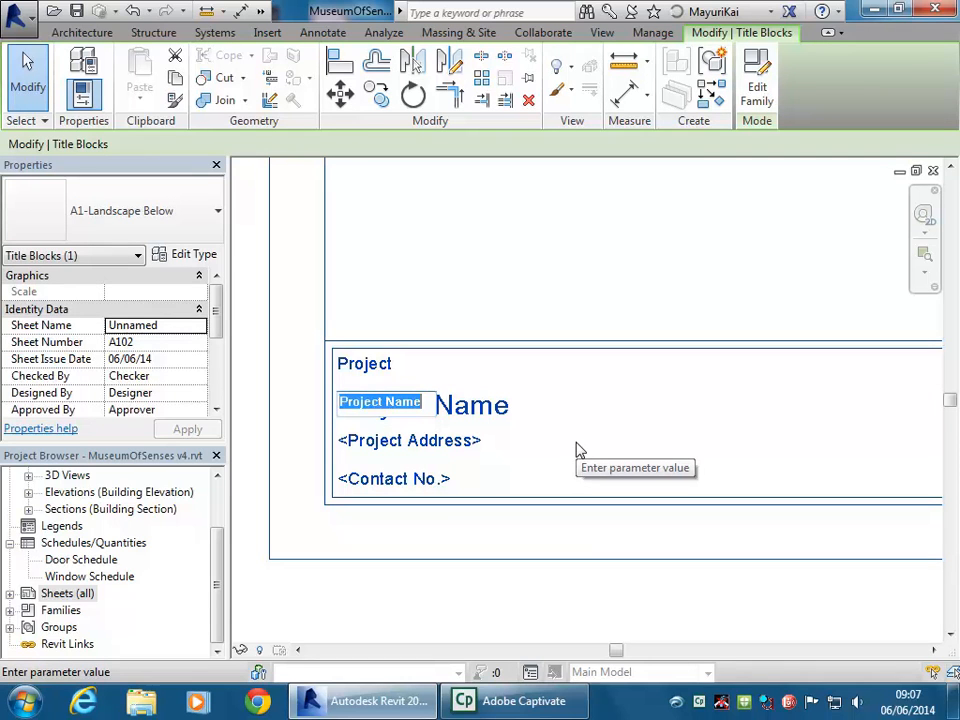
text(Museum)
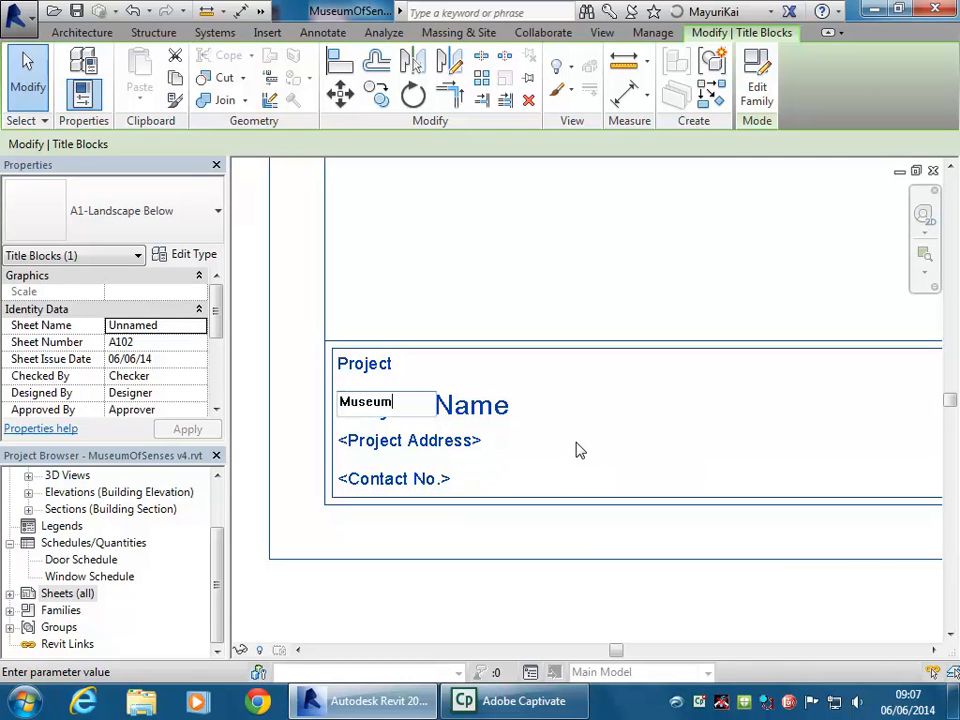
text( of the Senses)
click(577, 450)
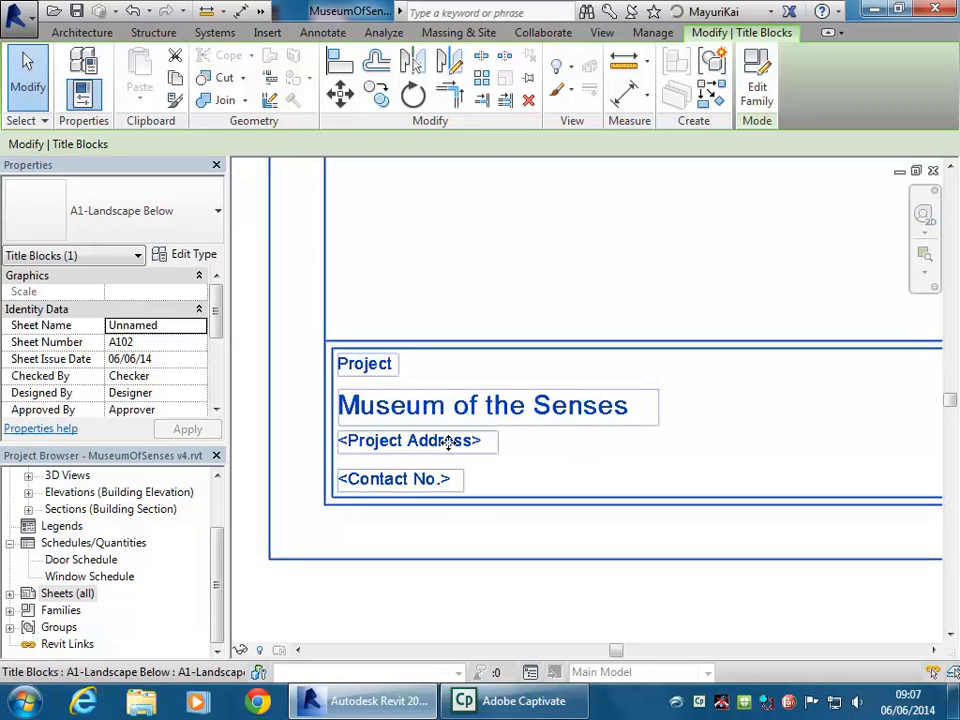
Pan and zoom around the sheet to check the title block's fields
scroll(425, 470, down, 2)
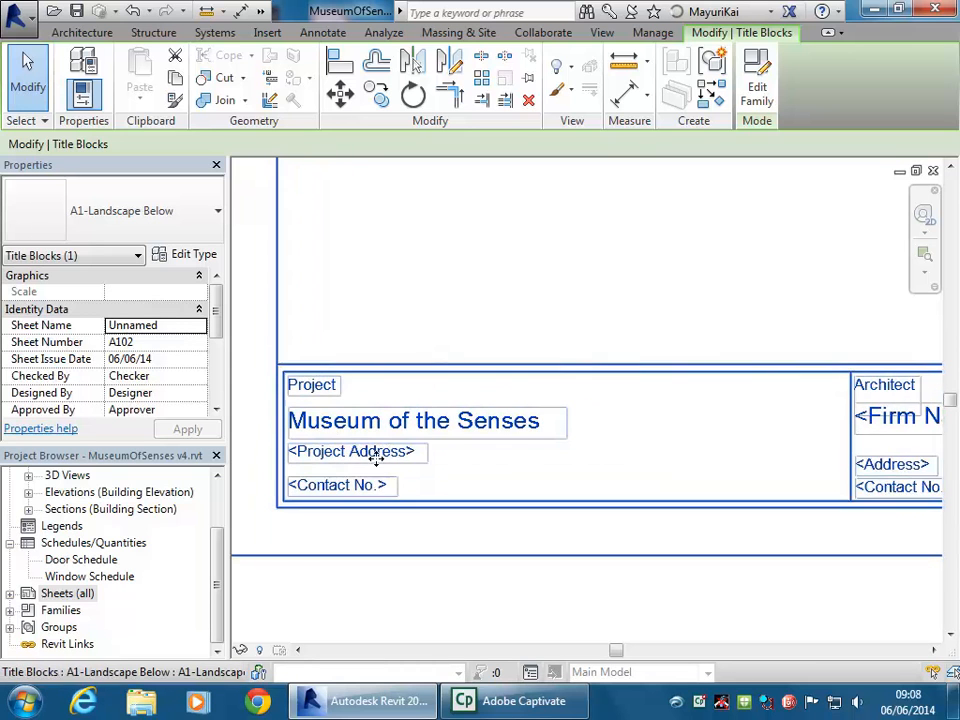
scroll(388, 463, down, 1)
middle_drag(388, 463, 473, 464)
scroll(384, 482, up, 2)
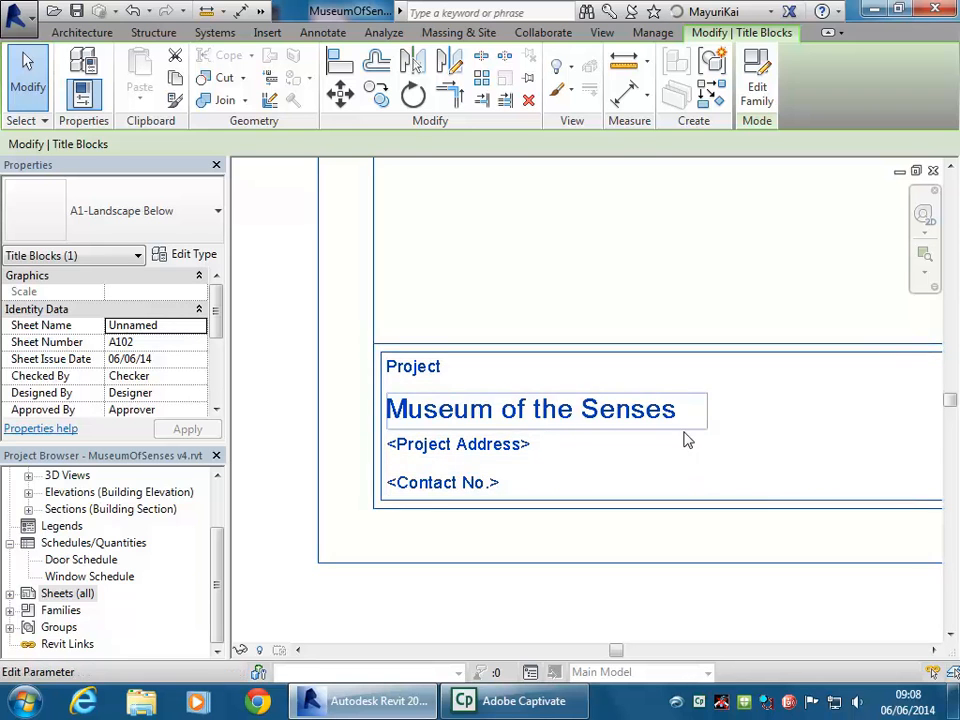
scroll(664, 437, down, 1)
middle_drag(664, 437, 564, 491)
scroll(558, 487, down, 2)
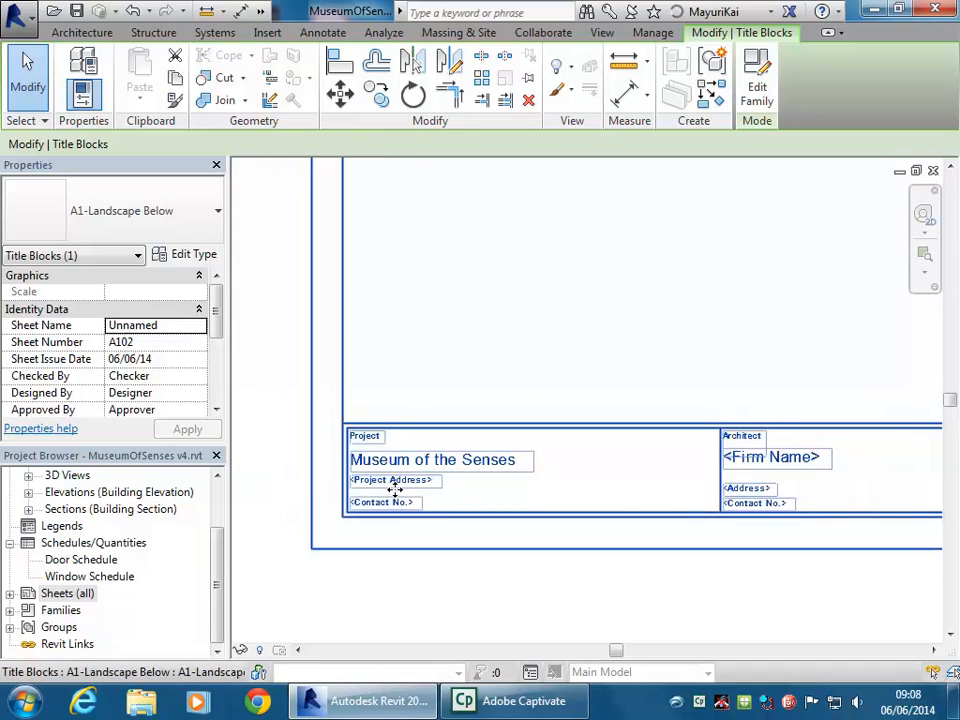
click(552, 580)
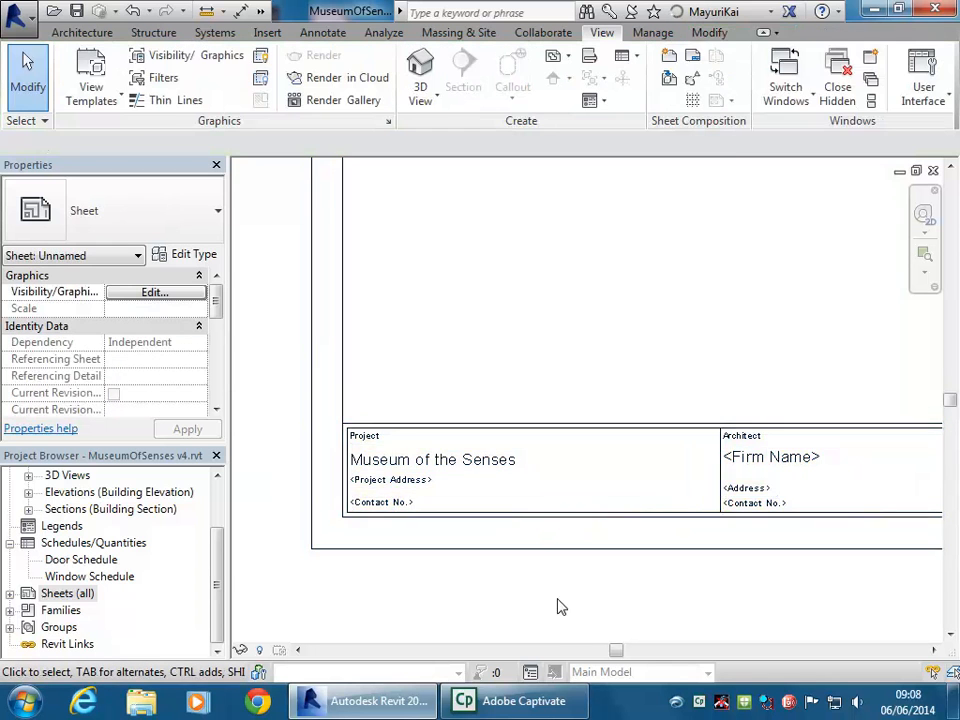
click(432, 490)
middle_drag(480, 411, 459, 424)
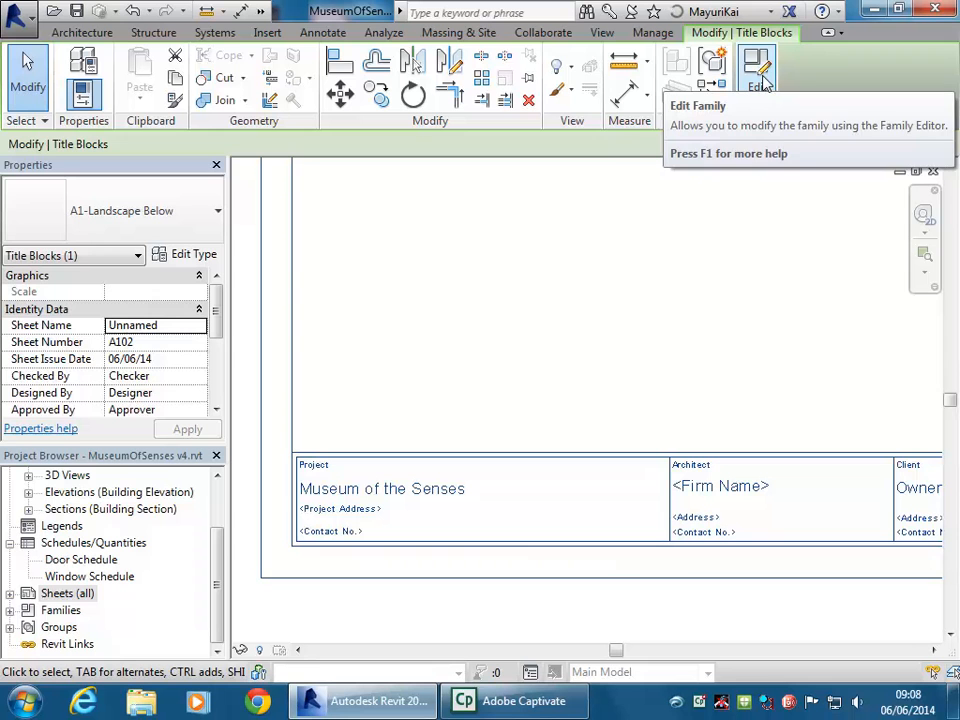
click(692, 396)
scroll(514, 336, up, 5)
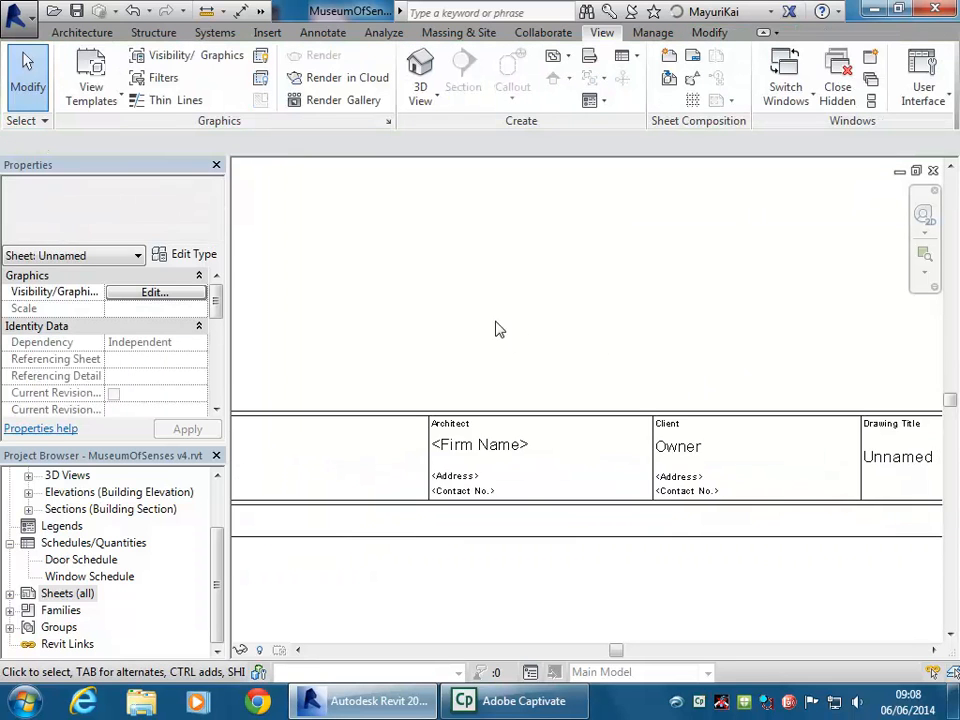
Set the title block's Client to 'Design Centre Enmore'
click(519, 453)
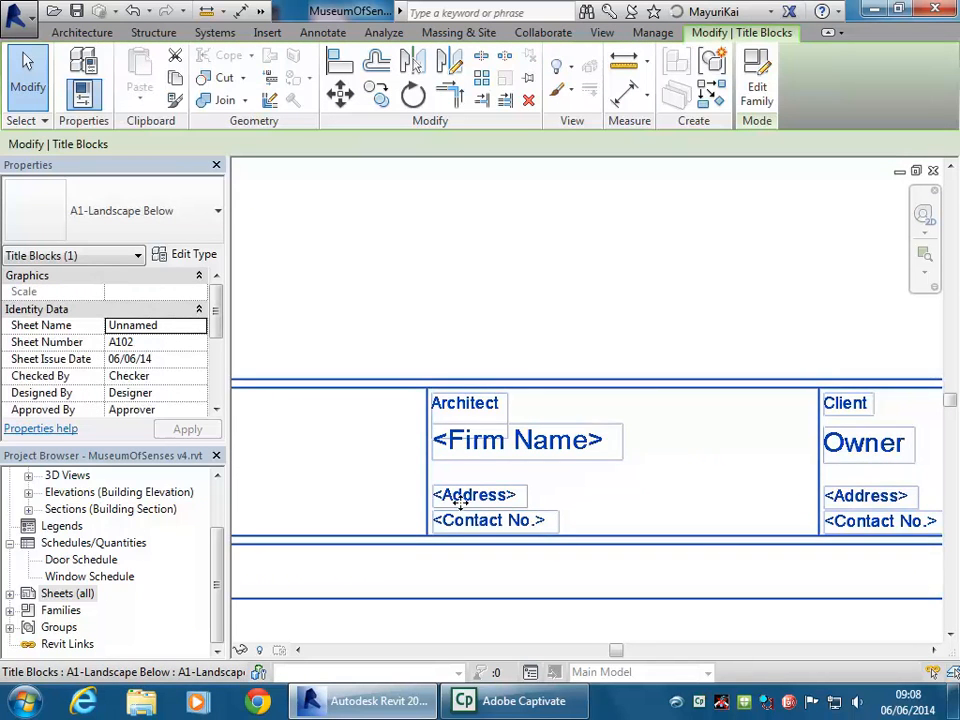
middle_drag(690, 476, 380, 465)
click(572, 451)
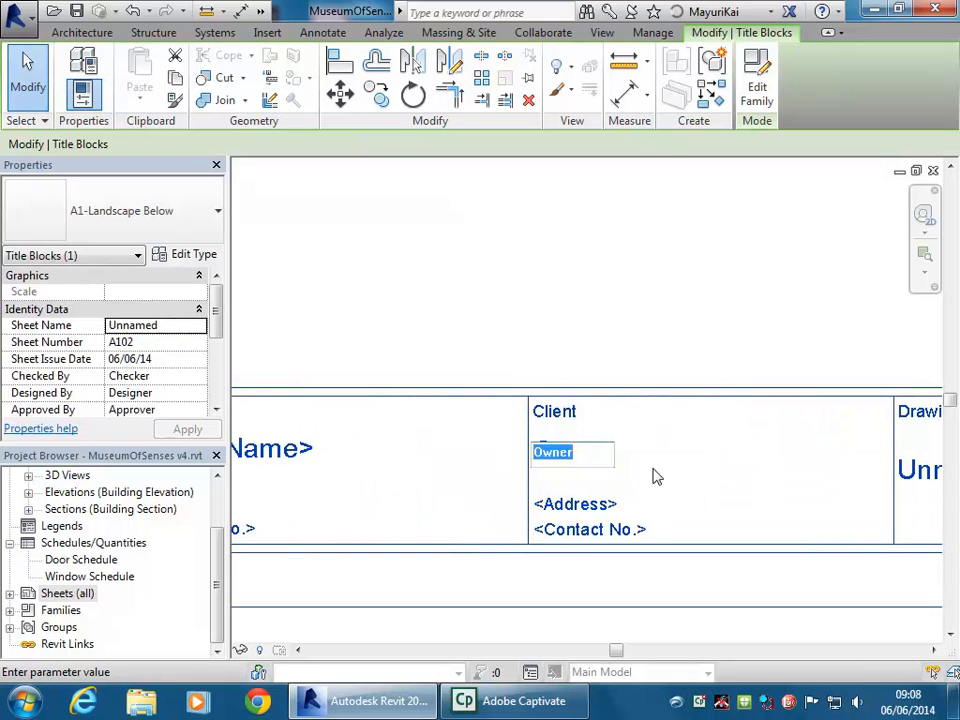
text(Design Centr)
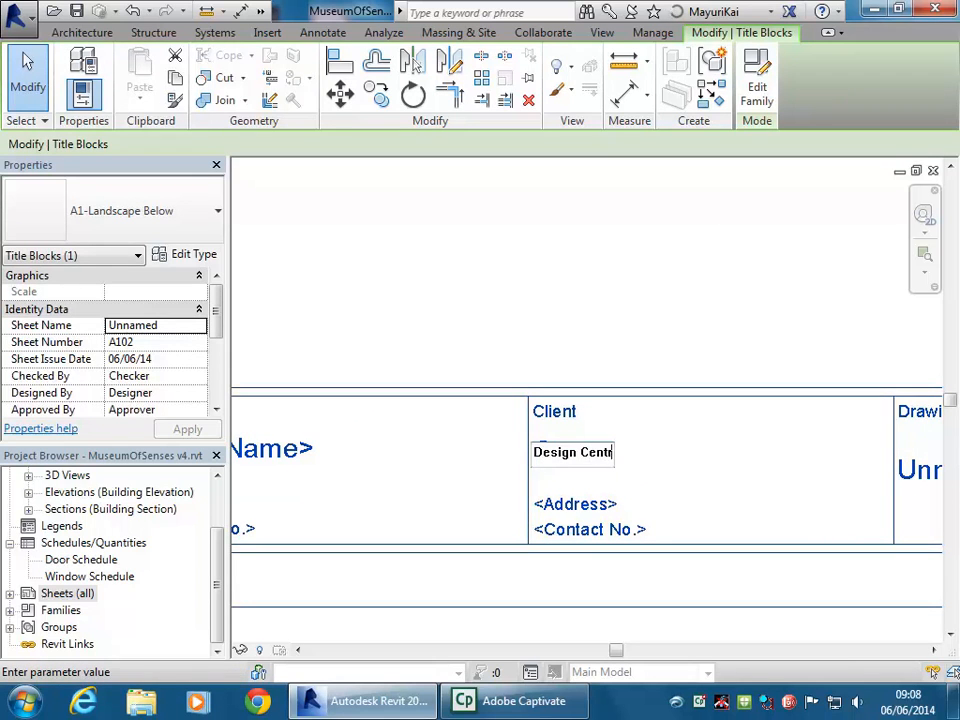
text(e)
text( Enmore)
click(655, 477)
Change the drawing title from Unnamed to 'Cover Sheet'
middle_drag(677, 326, 354, 326)
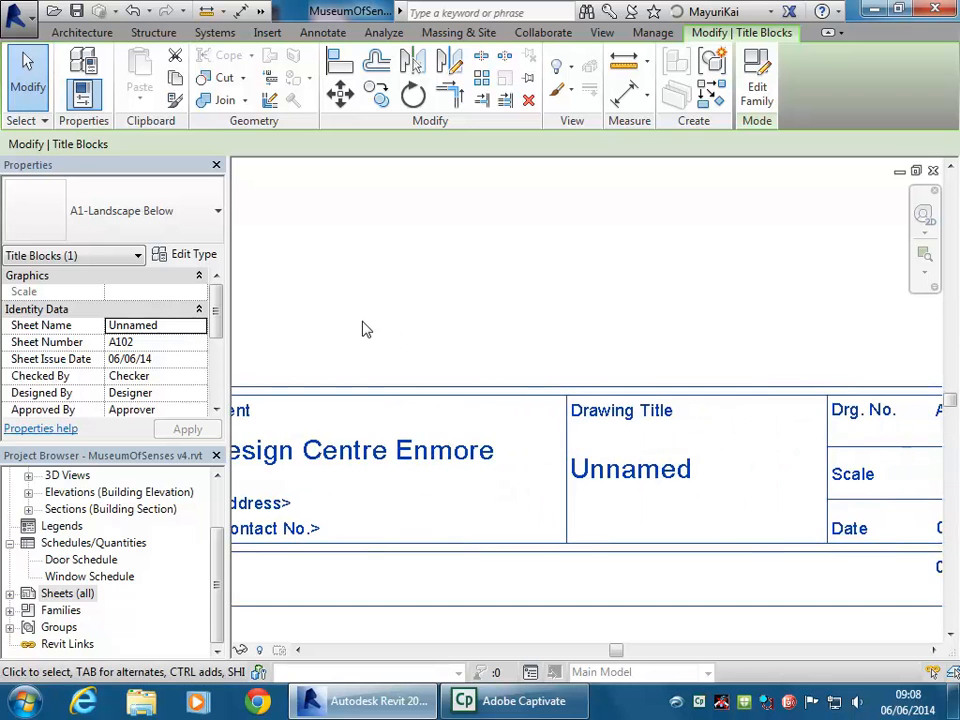
middle_drag(643, 542, 483, 523)
click(466, 440)
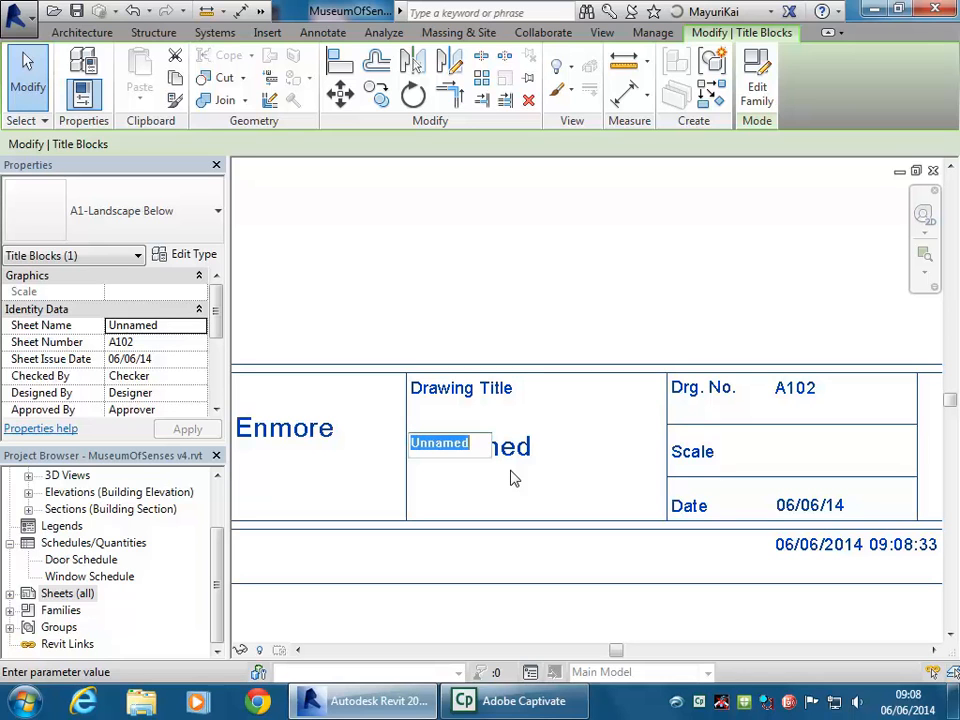
text(Cove)
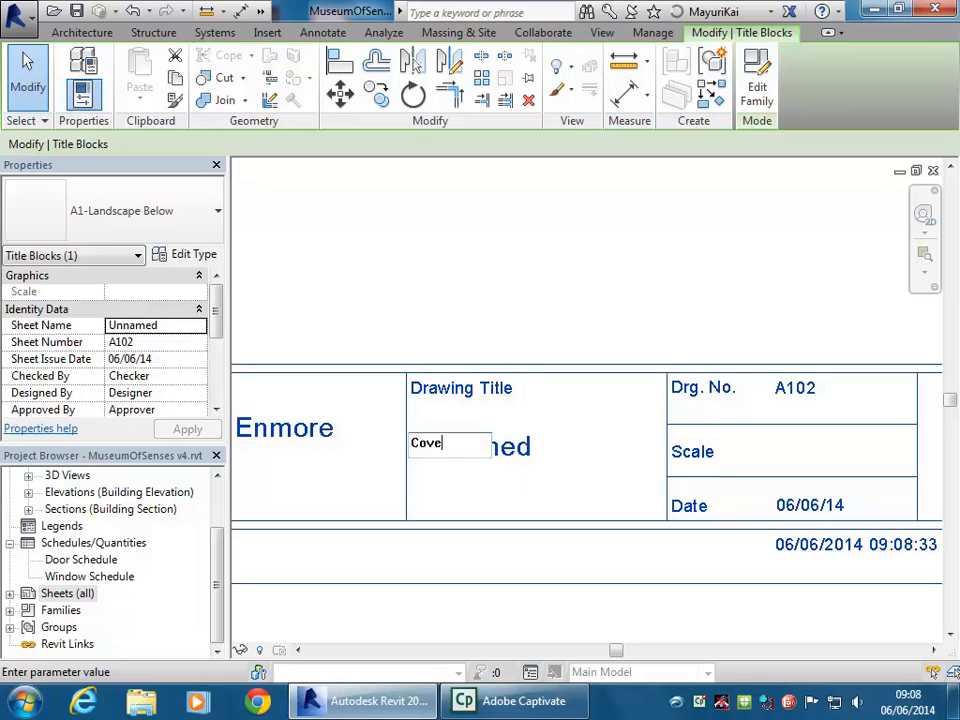
text(r Sheet)
click(512, 478)
click(460, 280)
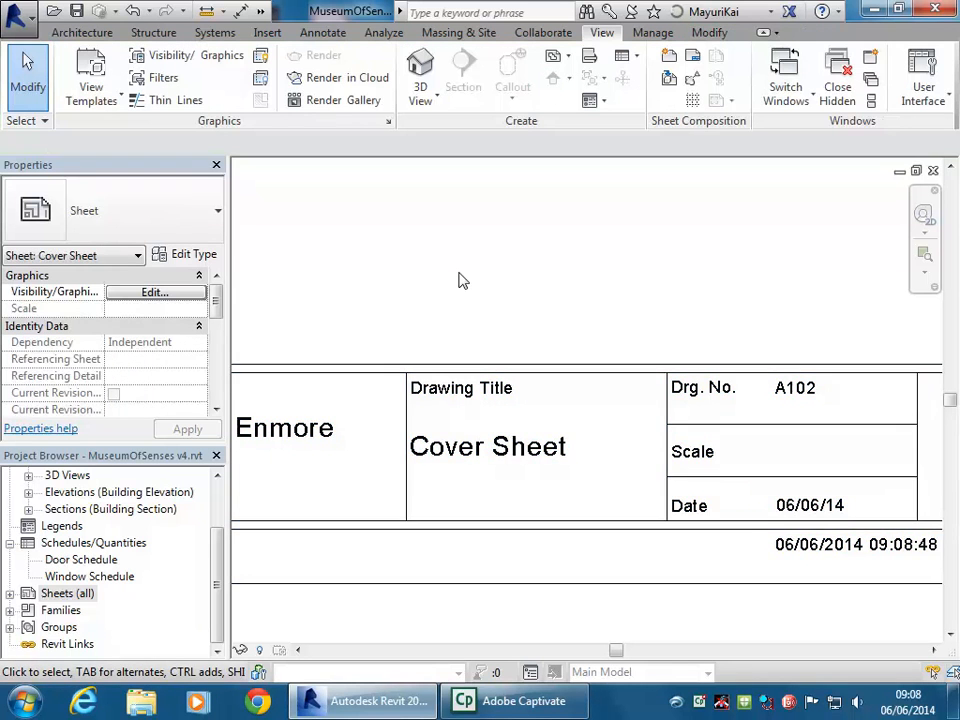
middle_drag(460, 280, 491, 313)
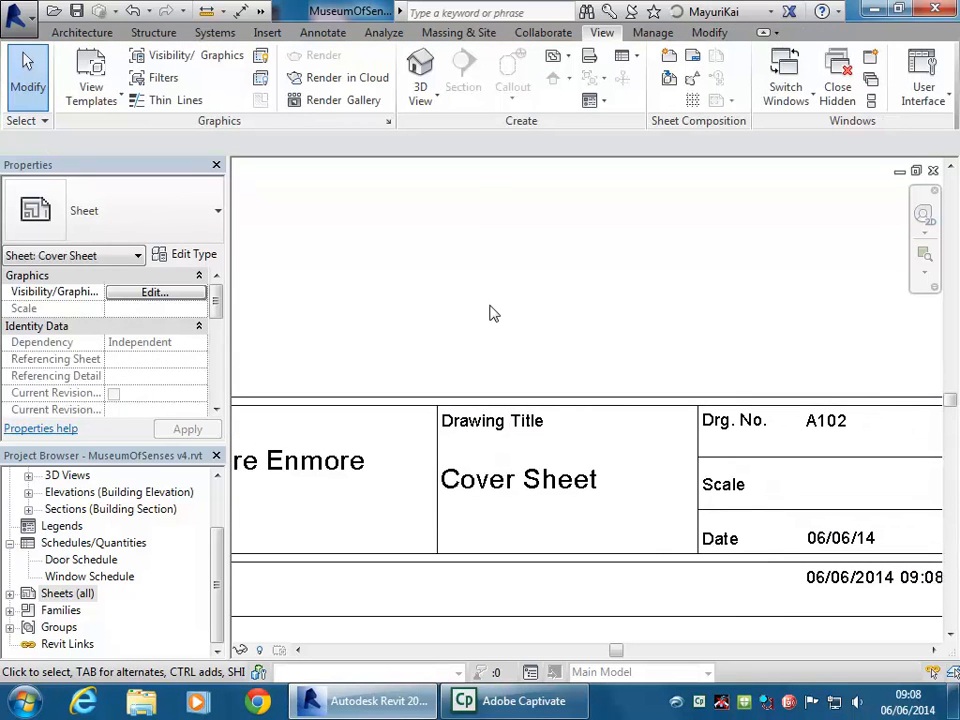
On the Manage tab, check and cancel Project Parameters, then open Project Information
click(650, 33)
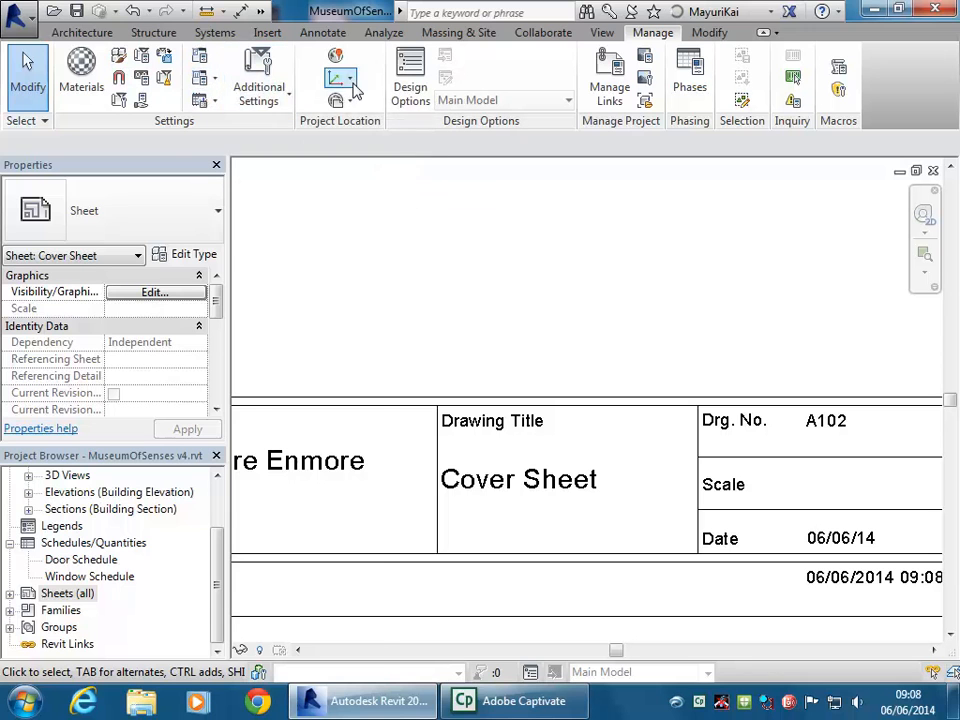
click(268, 97)
click(258, 87)
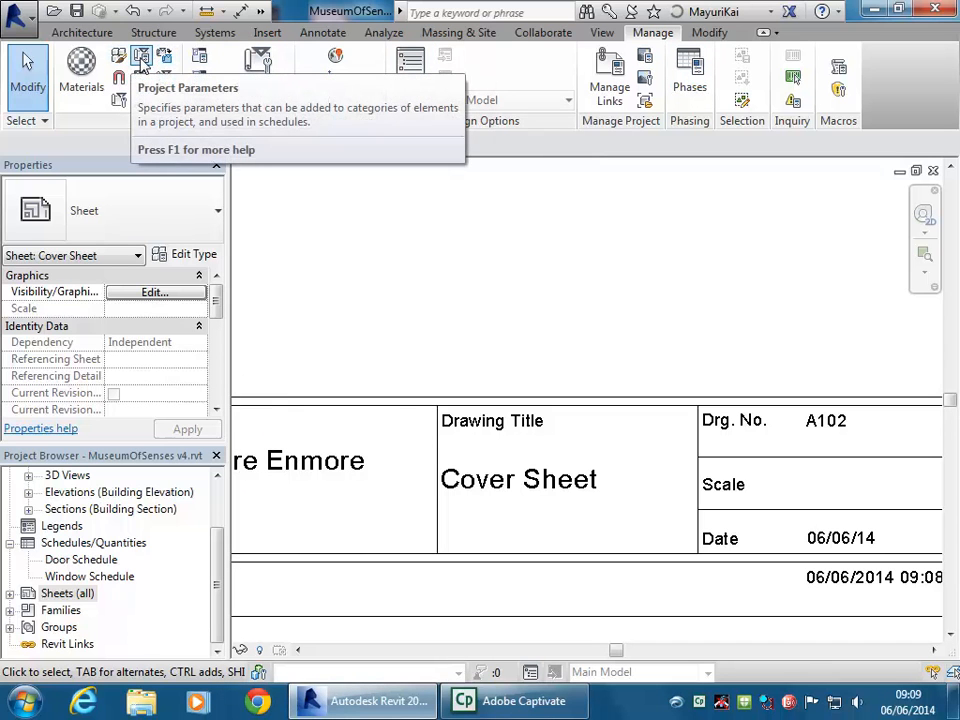
click(146, 57)
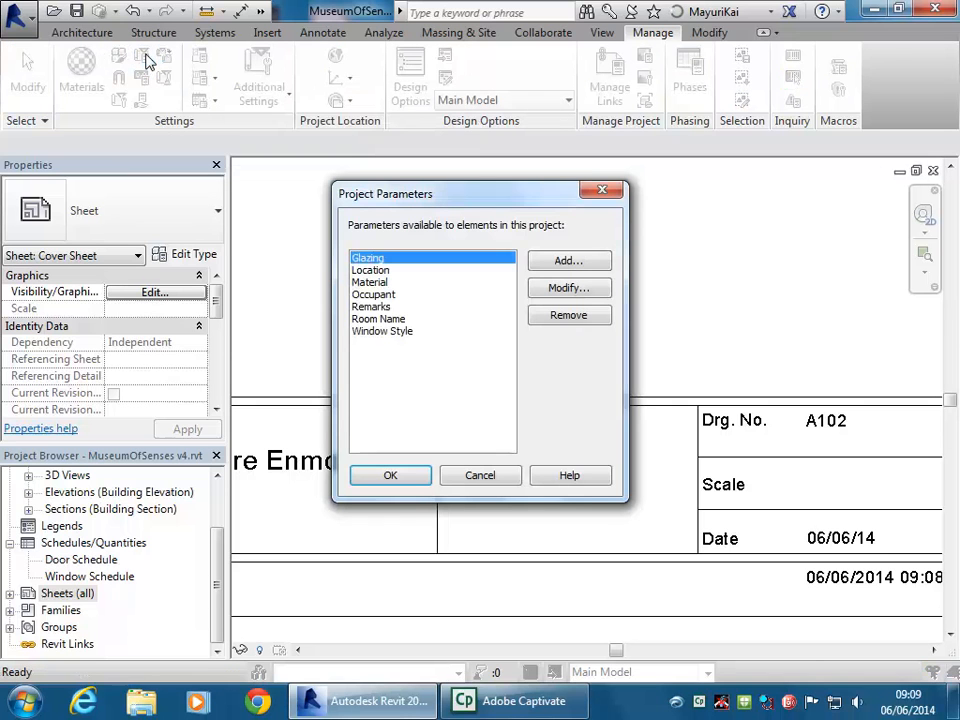
click(506, 482)
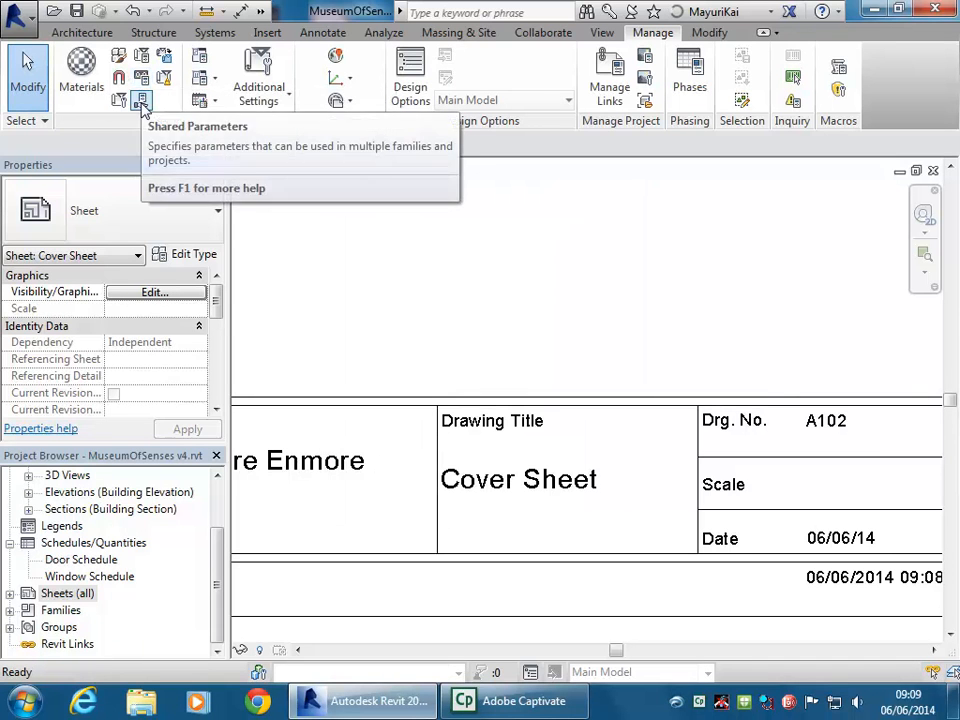
click(118, 102)
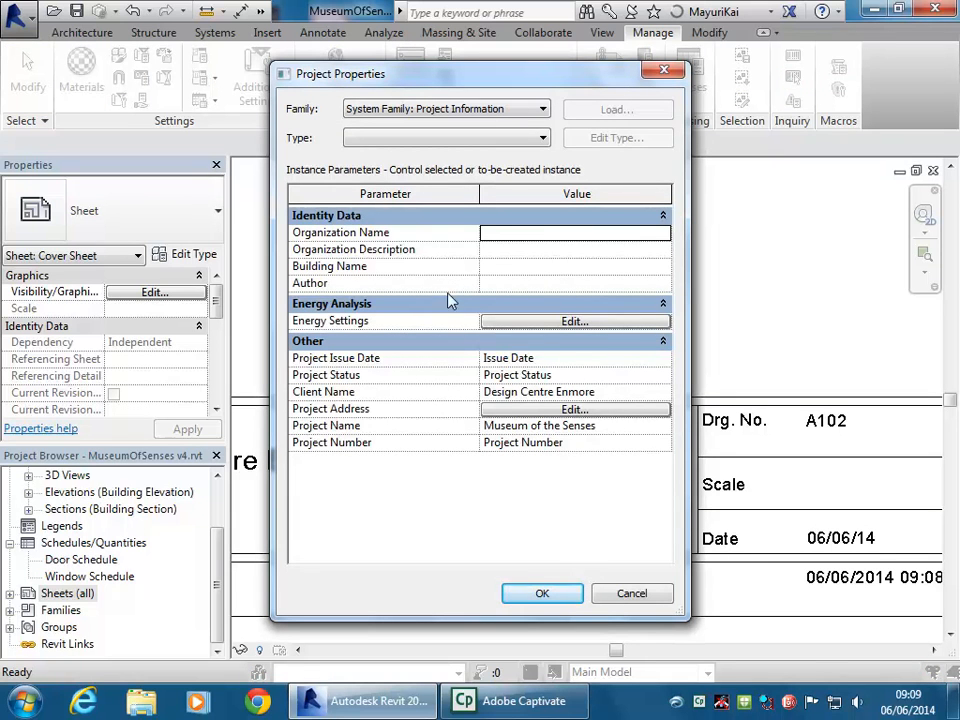
Set Project Issue Date to 06/06/13 and Project Number to 140606
click(570, 375)
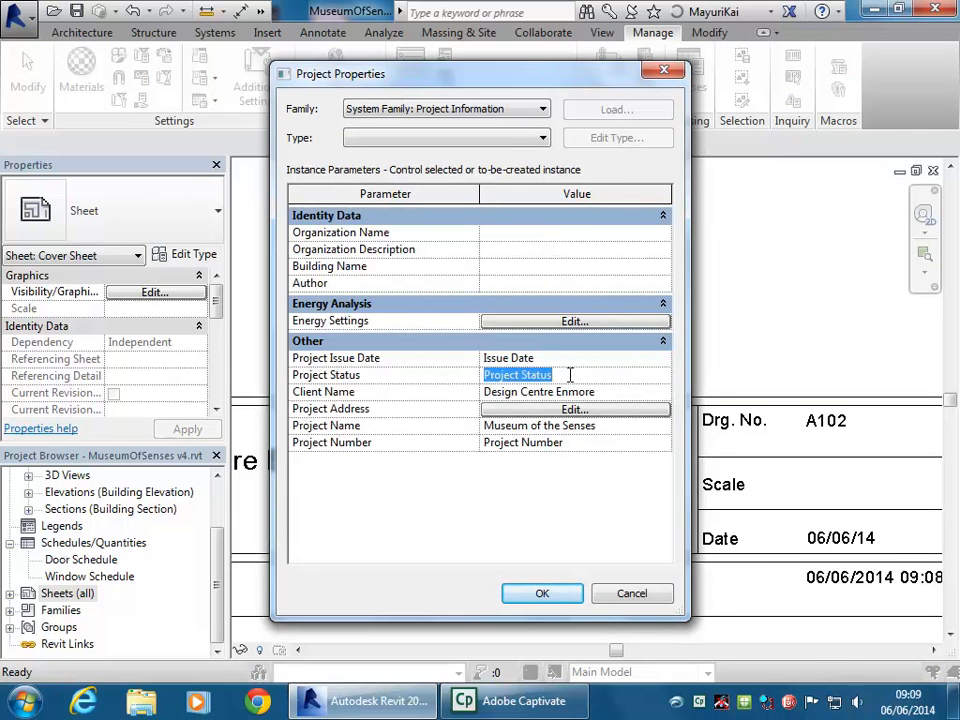
click(562, 356)
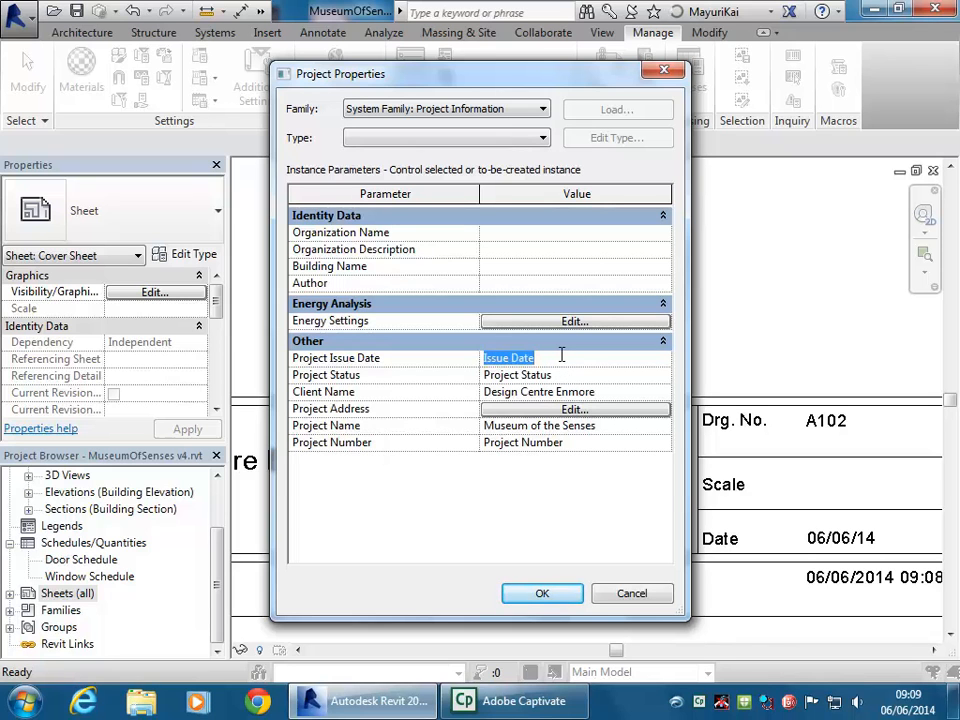
text(06)
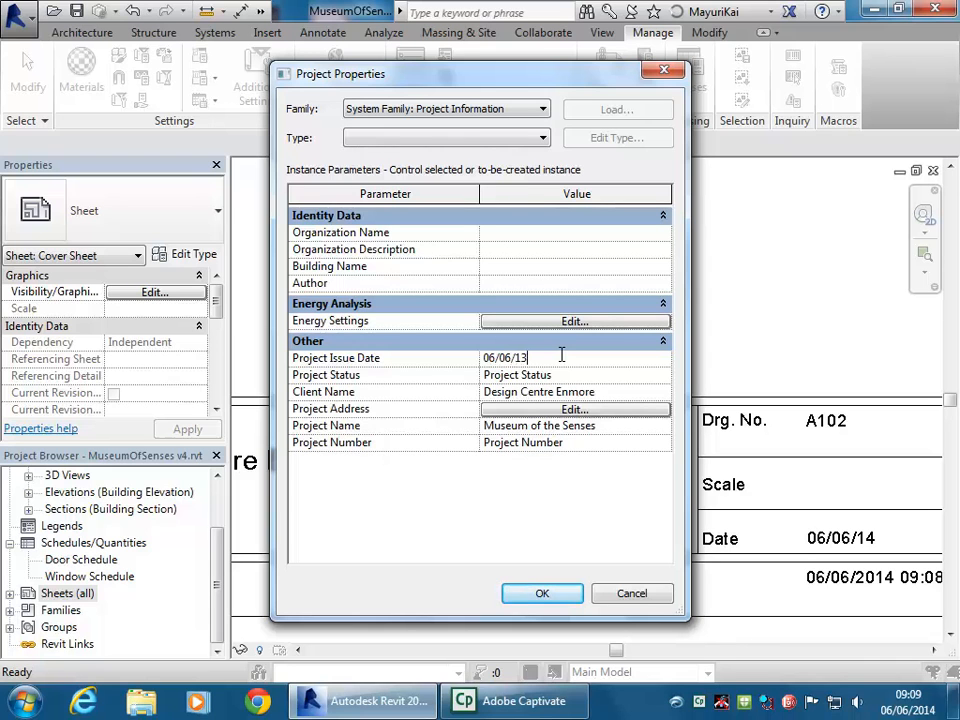
text(/06/13)
click(578, 426)
click(578, 443)
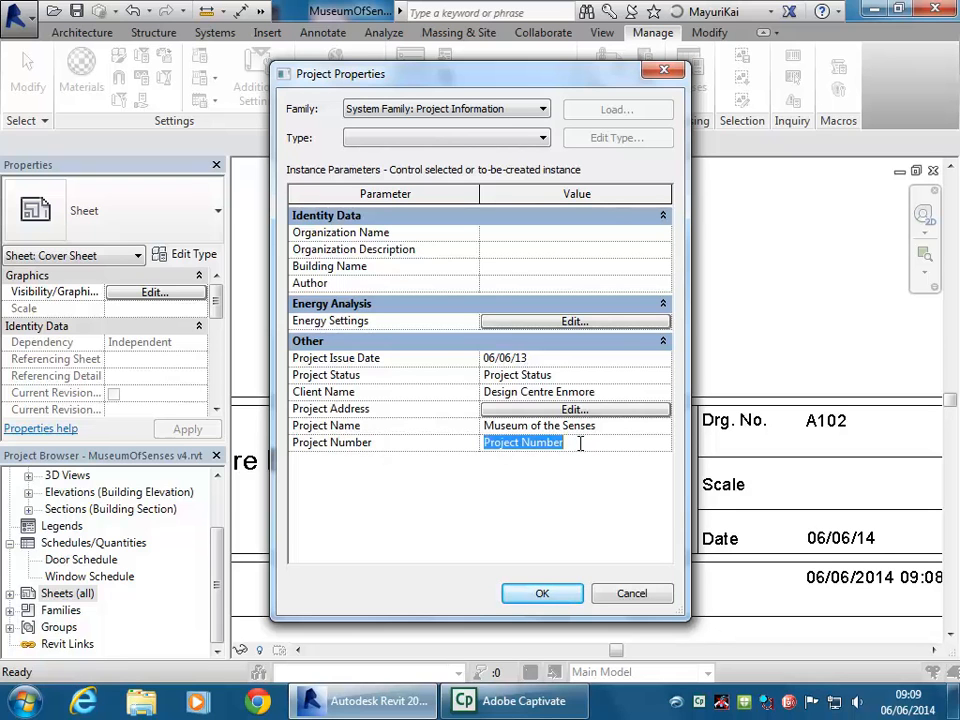
text(140)
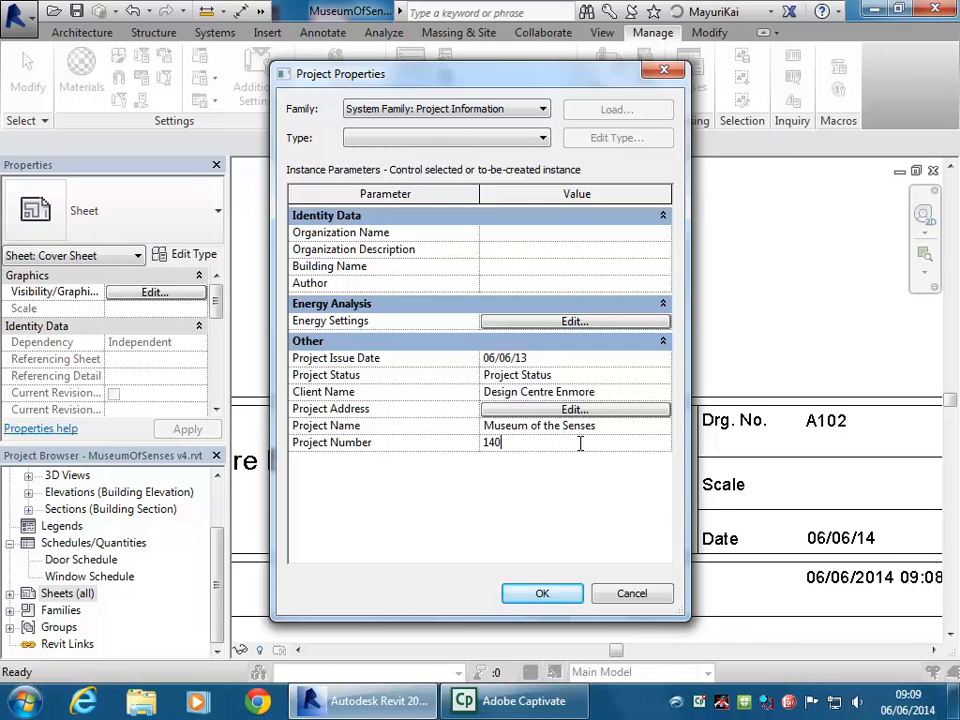
text(606)
click(598, 374)
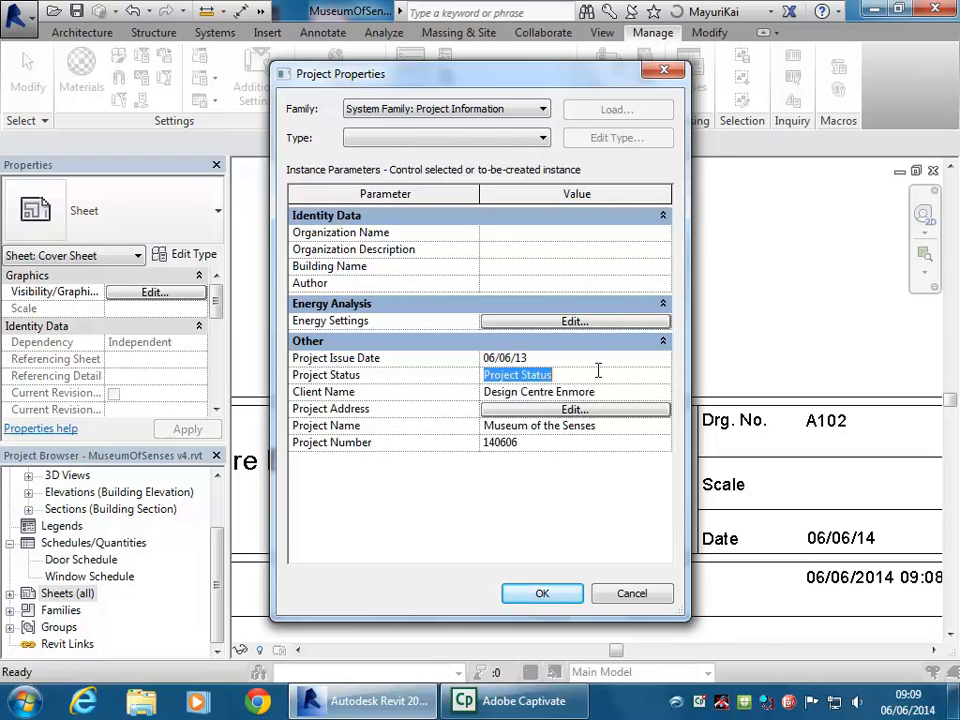
Fill in the Author field with the author's name and confirm the project information
click(613, 391)
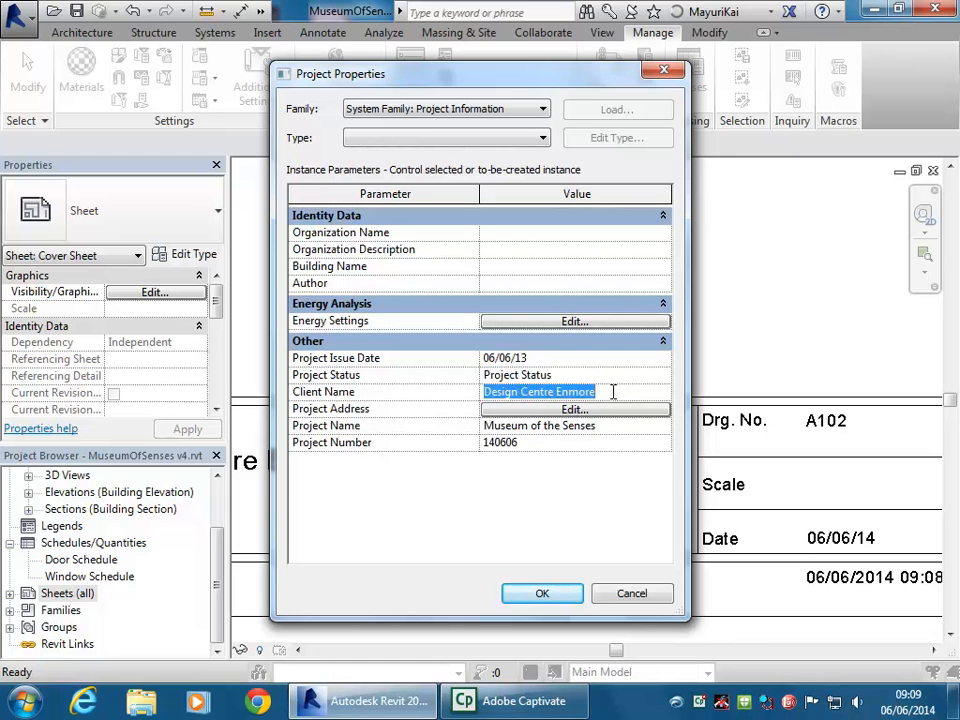
click(541, 233)
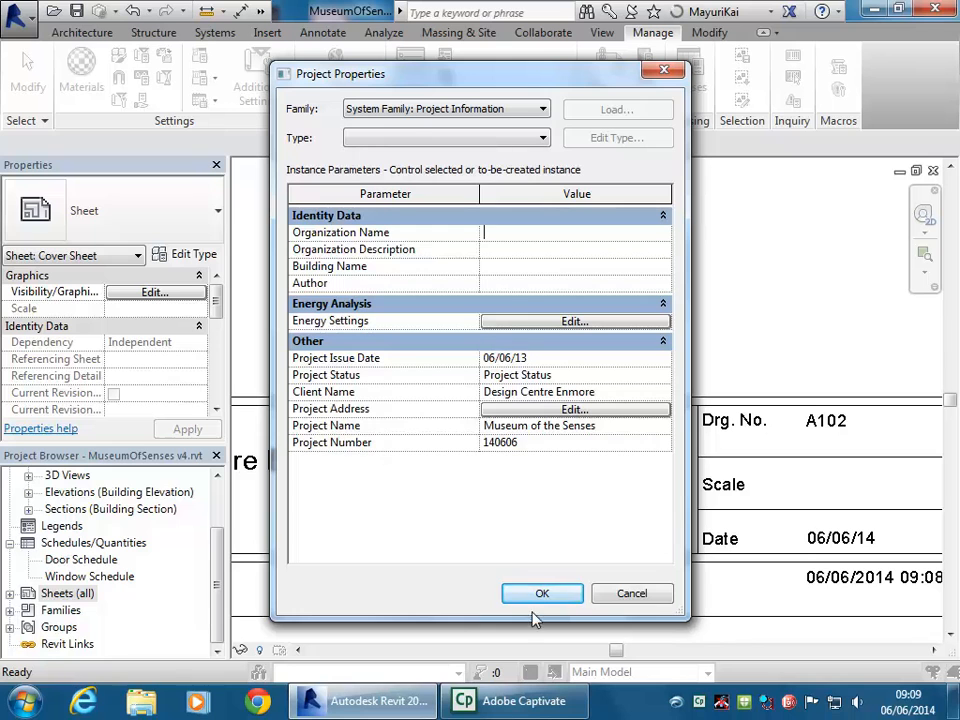
click(521, 284)
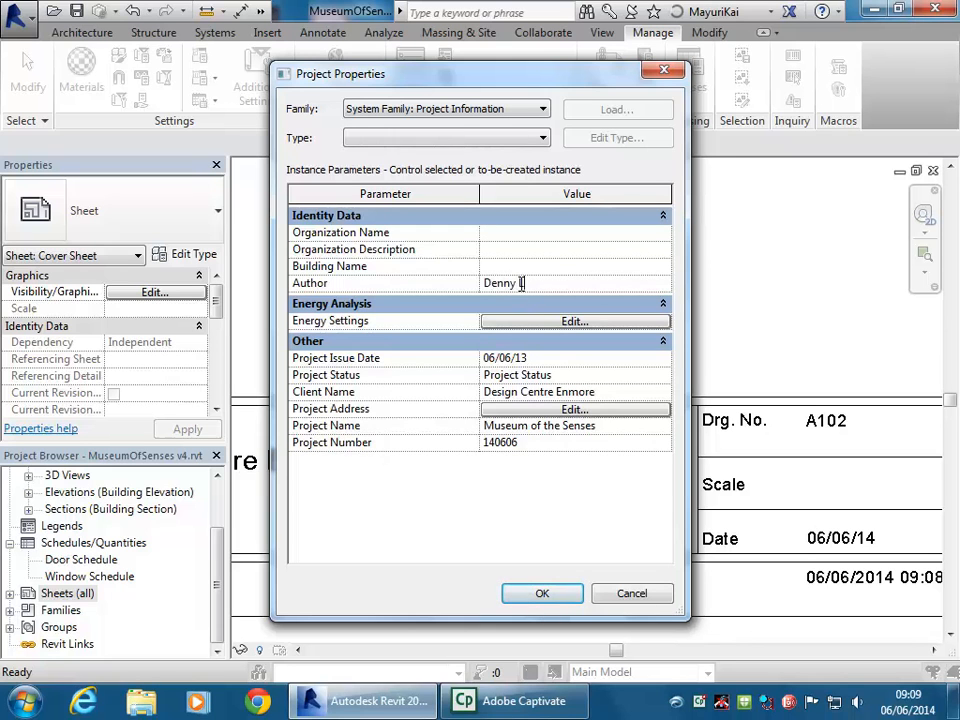
click(542, 596)
middle_drag(748, 510, 568, 443)
scroll(636, 489, down, 2)
scroll(591, 489, down, 1)
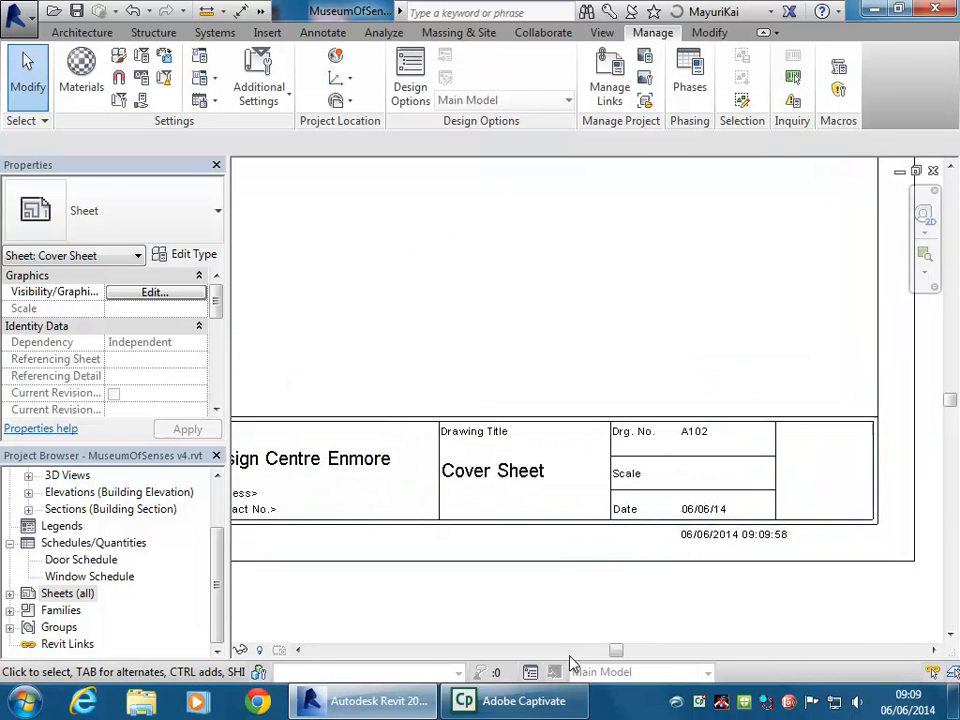
scroll(575, 388, down, 1)
middle_drag(410, 405, 494, 423)
scroll(735, 527, up, 1)
scroll(681, 467, up, 4)
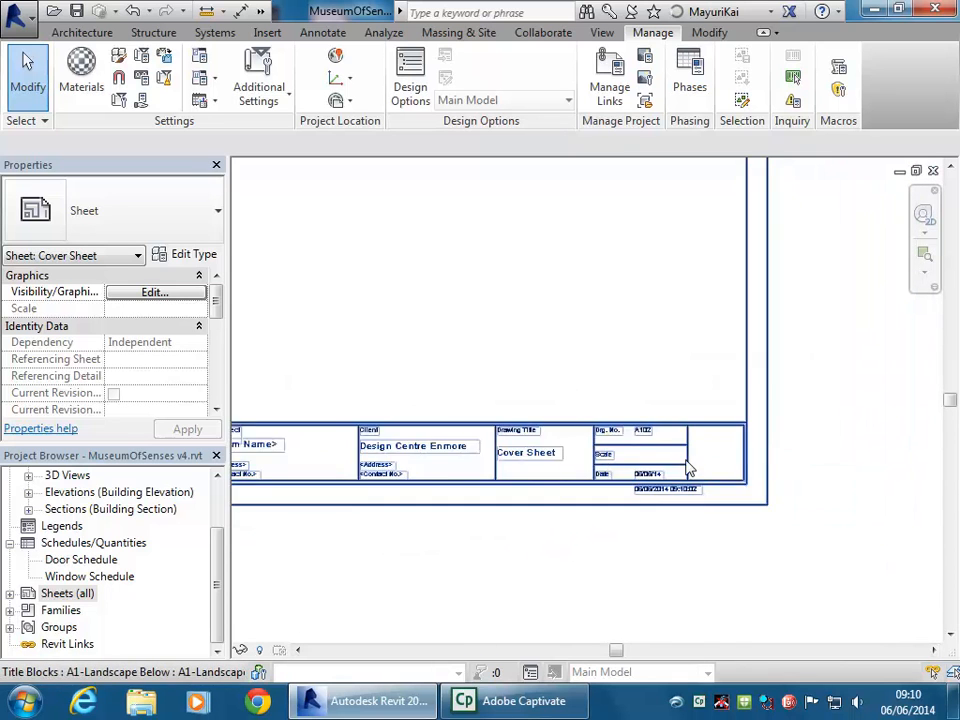
middle_drag(407, 491, 699, 433)
scroll(673, 441, down, 2)
middle_drag(623, 473, 456, 497)
scroll(651, 403, down, 2)
middle_drag(651, 403, 623, 489)
scroll(623, 489, down, 1)
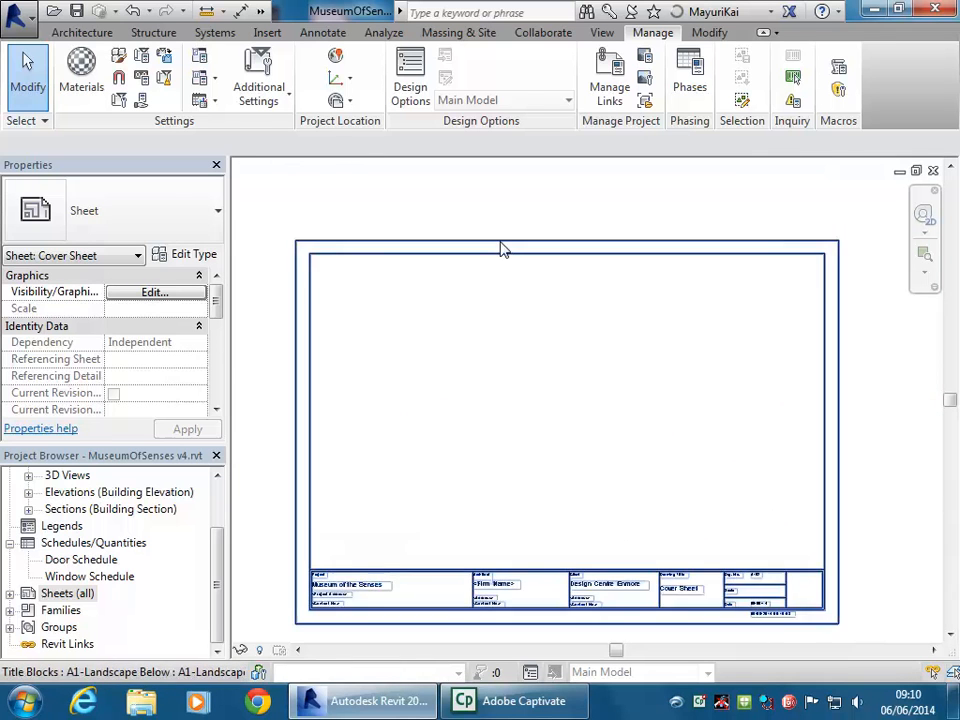
click(514, 262)
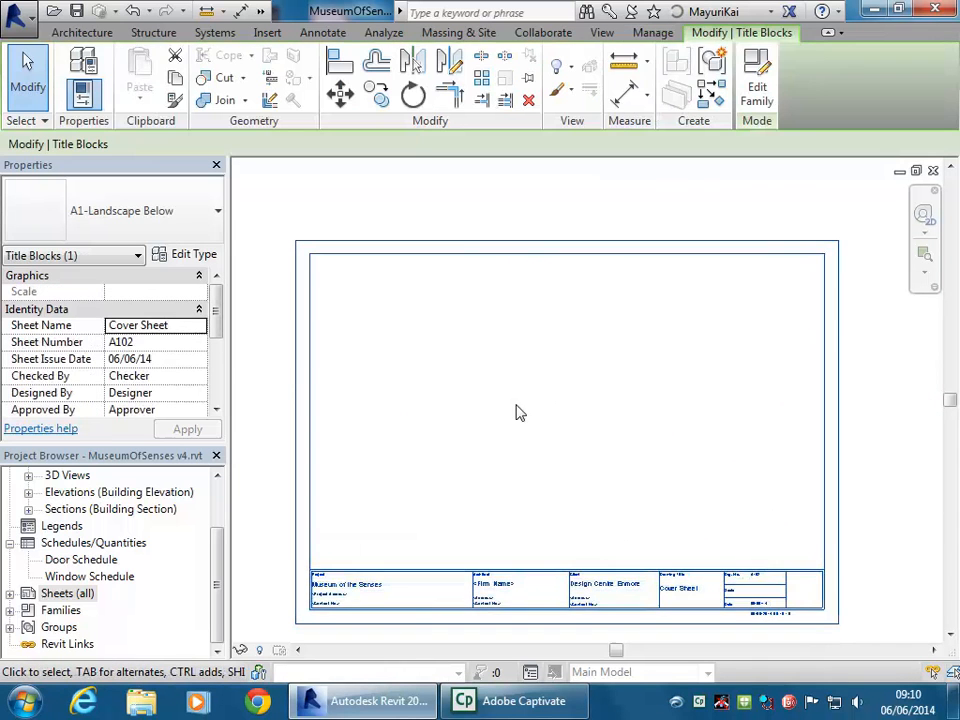
click(181, 259)
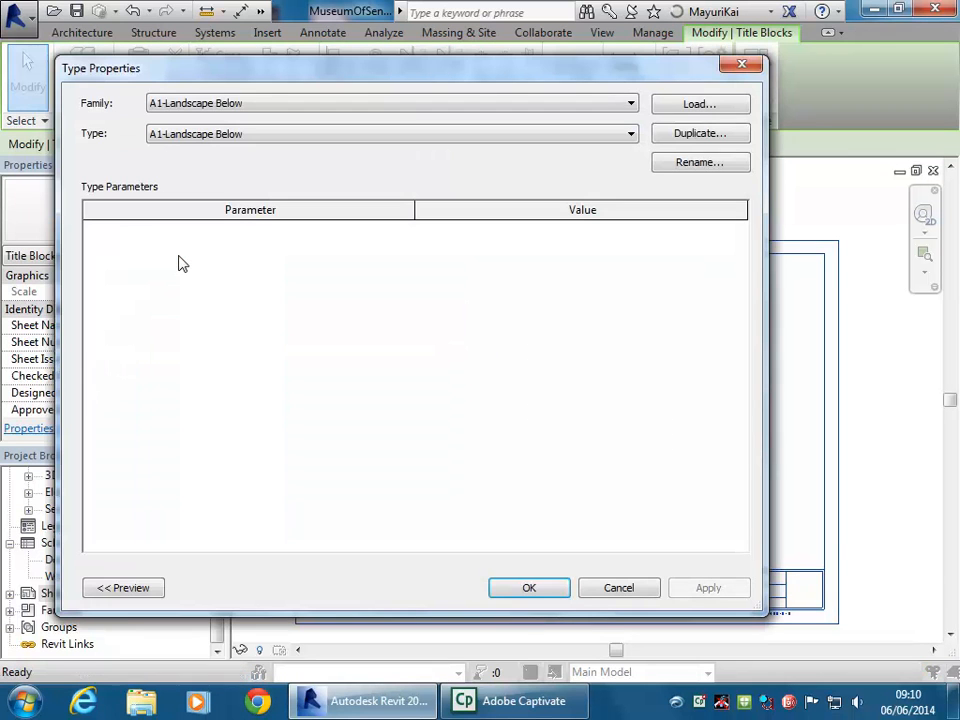
click(619, 590)
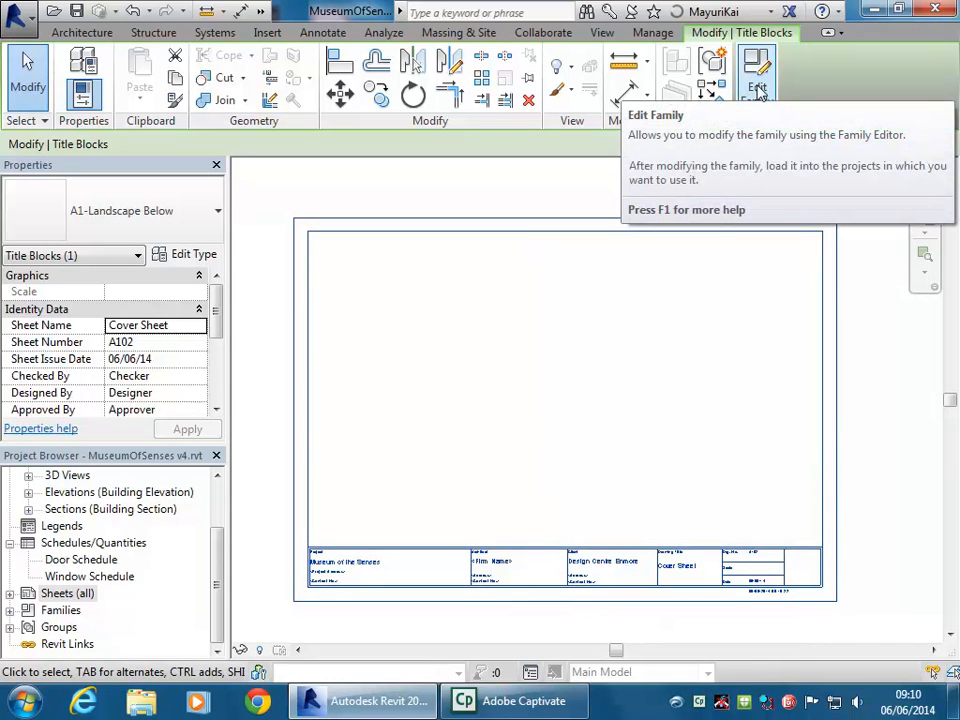
Load A1 metric.rfa from the Revit Library Titleblocks folder and apply it to sheet A102
click(184, 256)
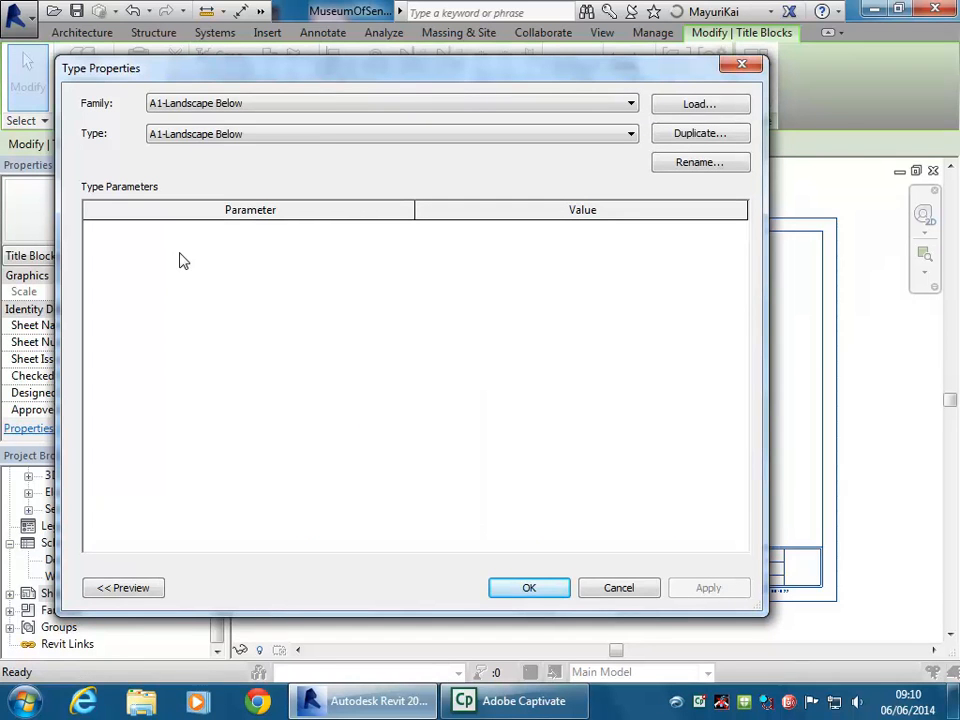
click(698, 104)
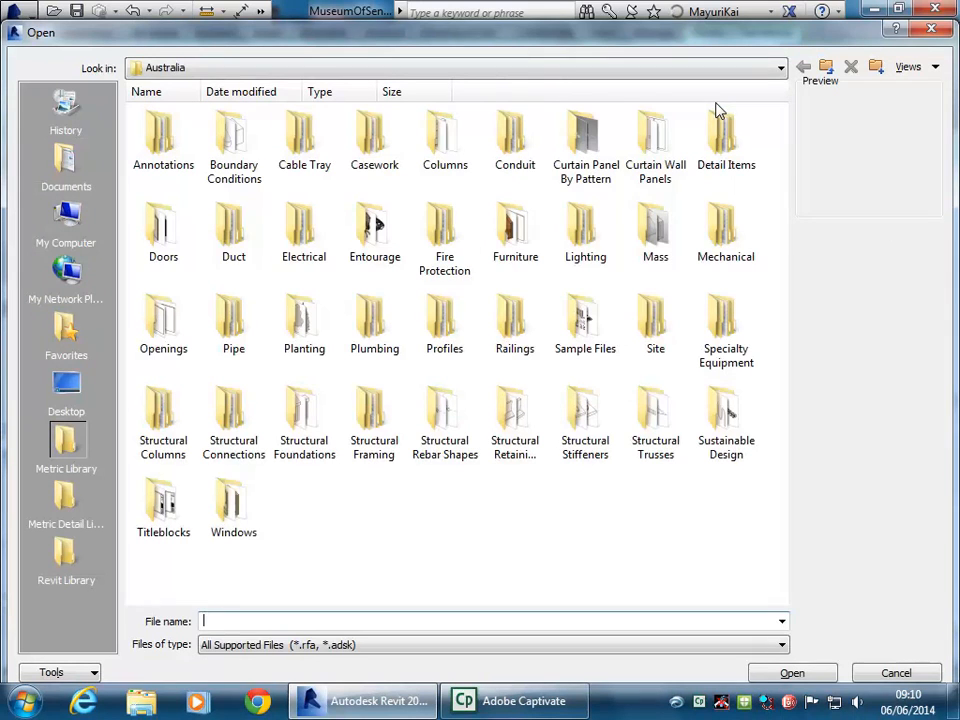
click(62, 555)
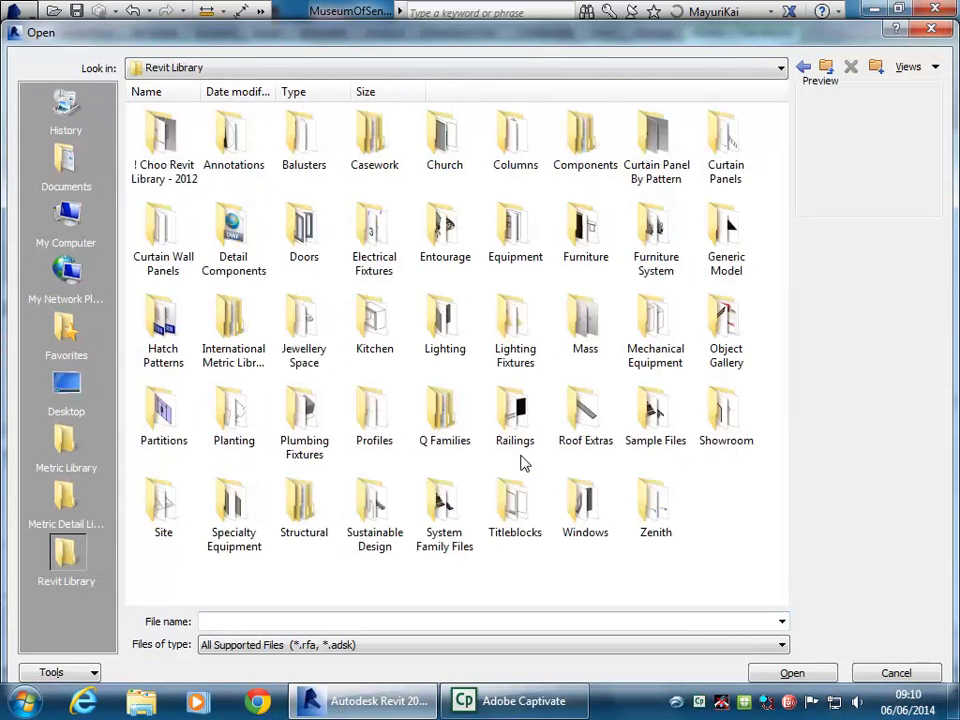
double_click(516, 505)
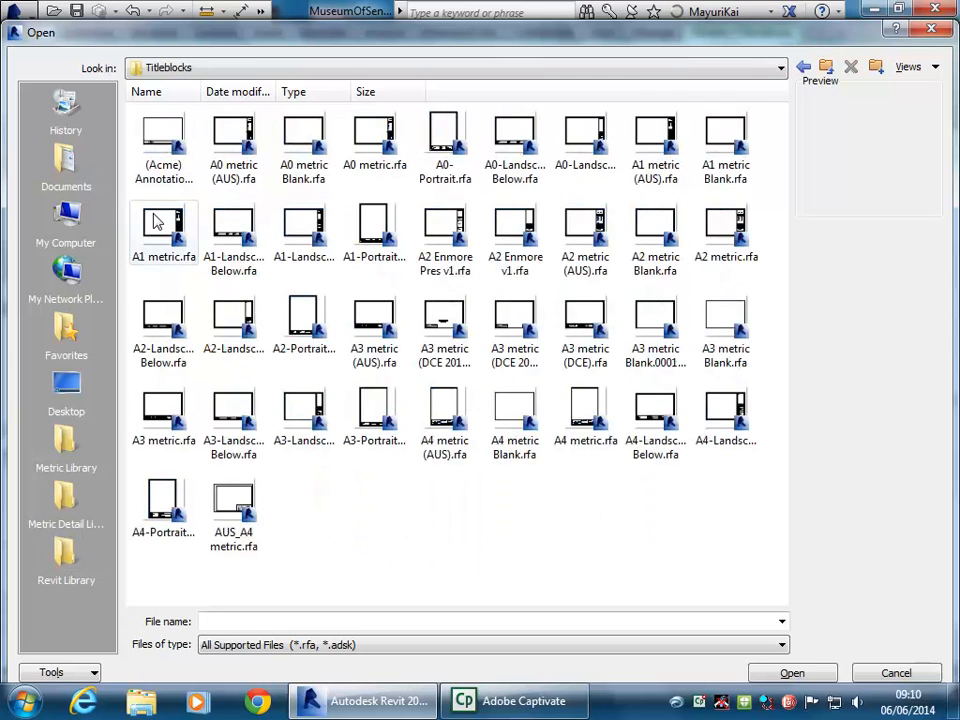
click(155, 222)
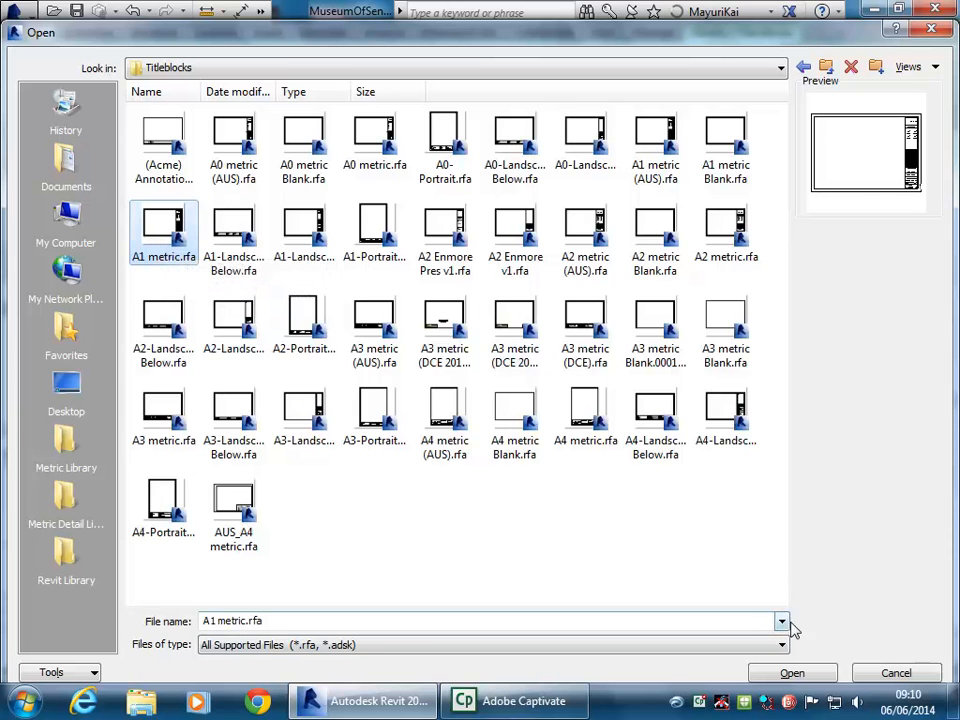
click(789, 674)
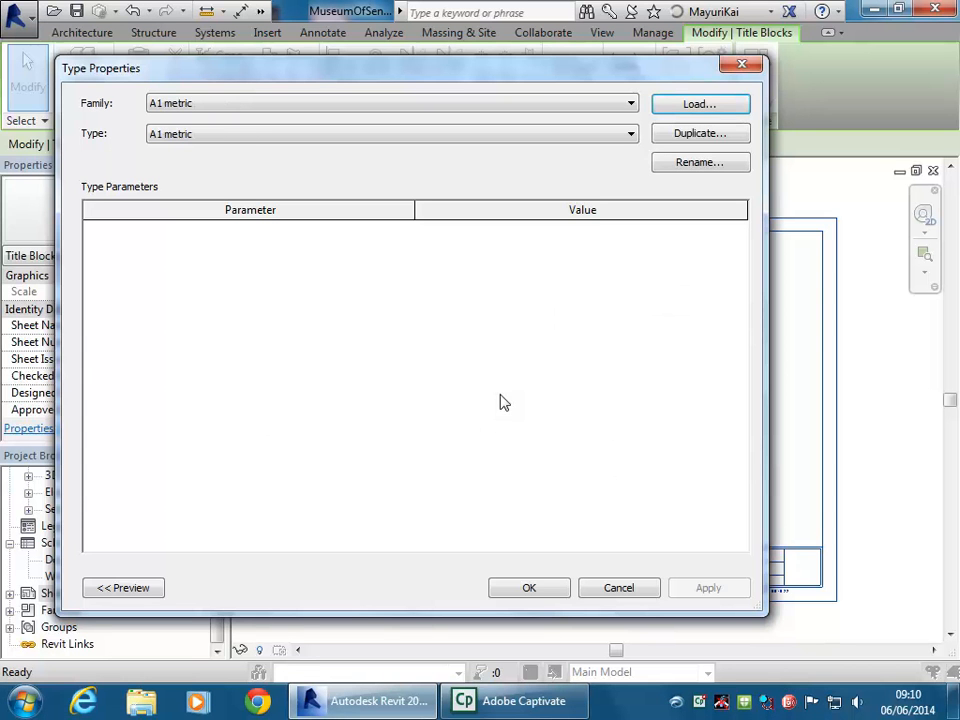
click(530, 589)
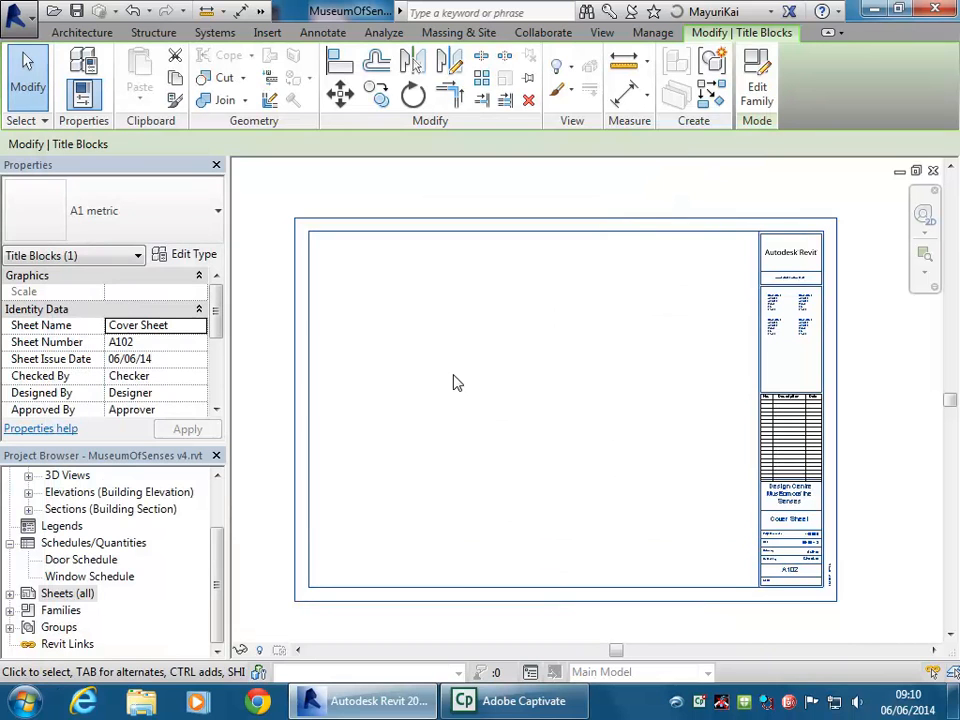
middle_drag(455, 383, 388, 396)
scroll(501, 549, up, 5)
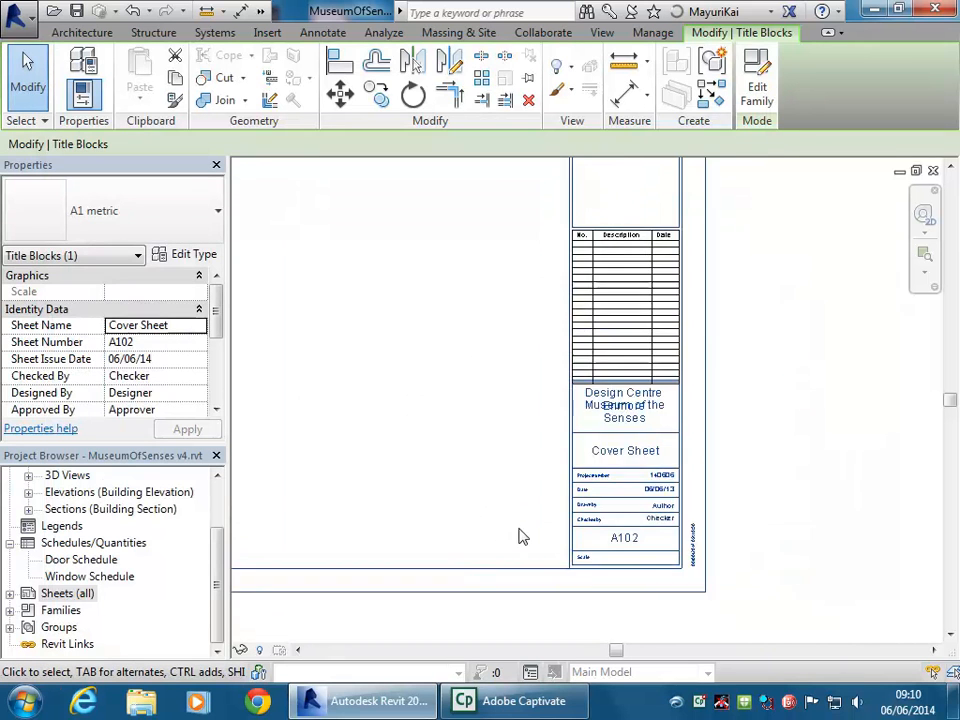
click(480, 448)
scroll(542, 471, up, 2)
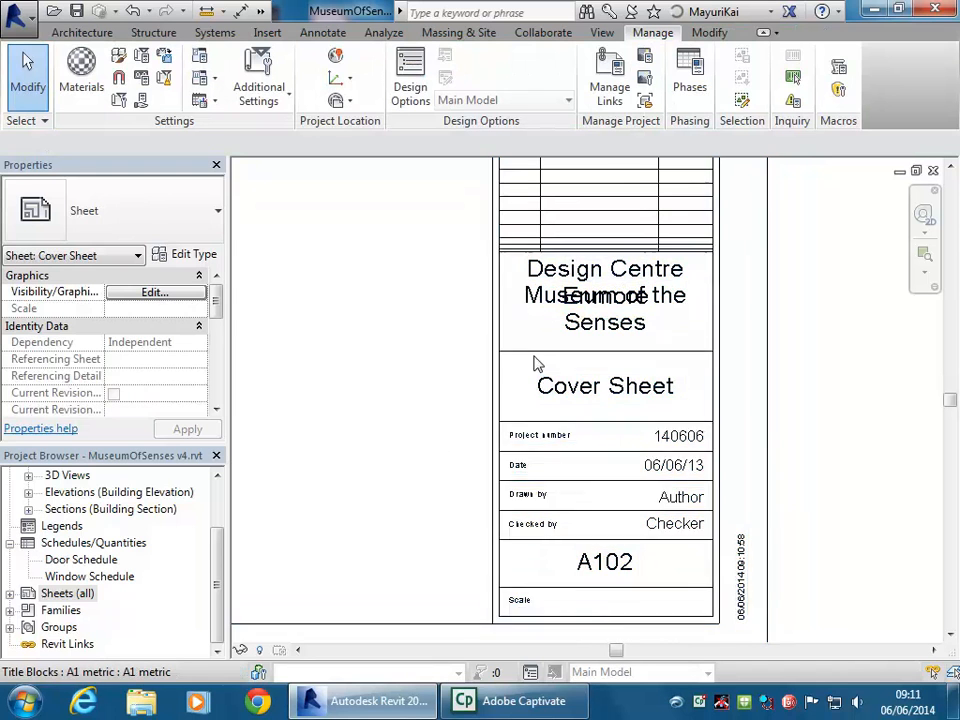
middle_drag(602, 593, 622, 560)
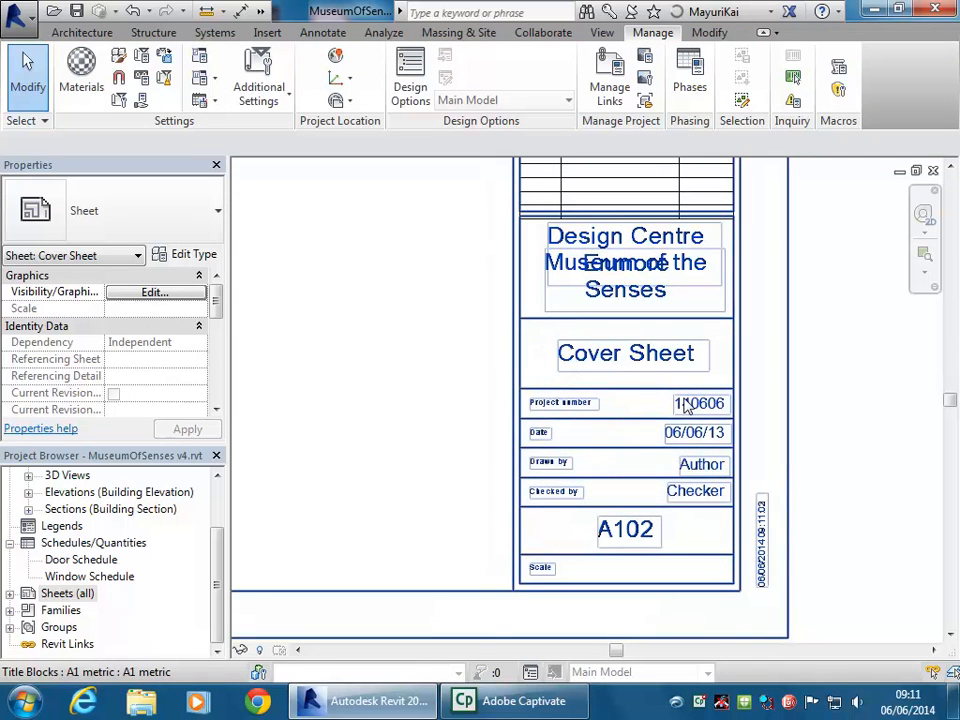
scroll(631, 401, up, 1)
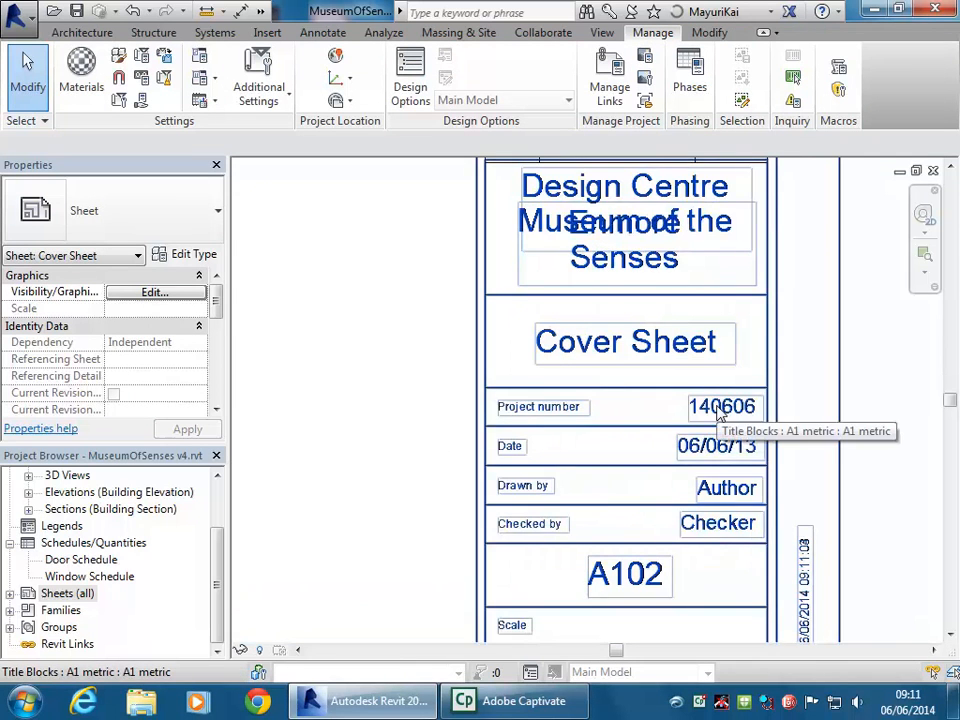
scroll(431, 386, down, 2)
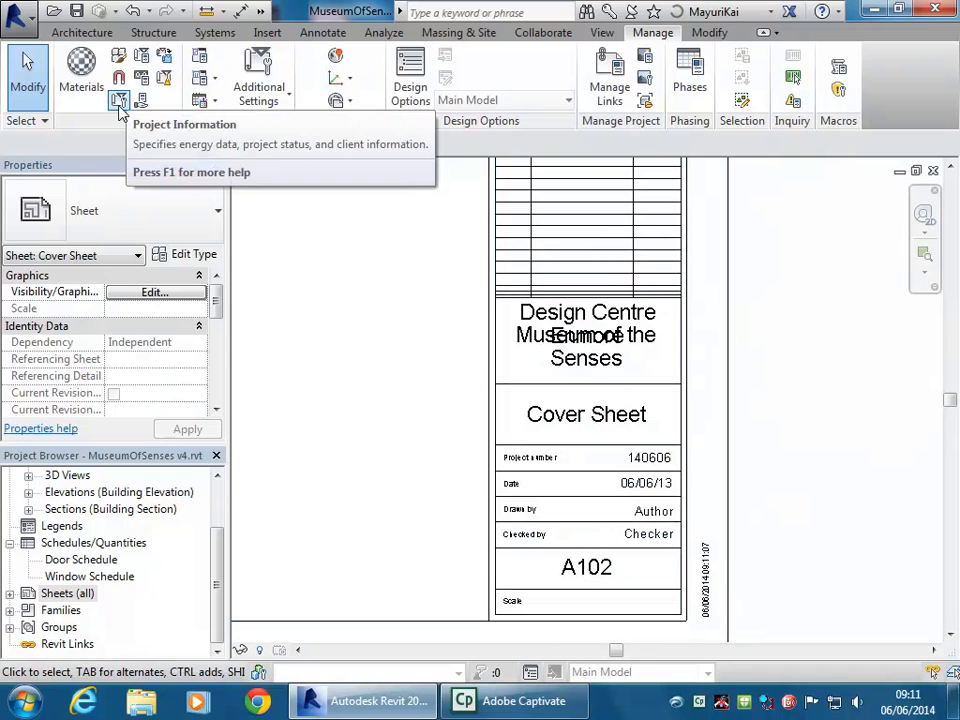
click(591, 360)
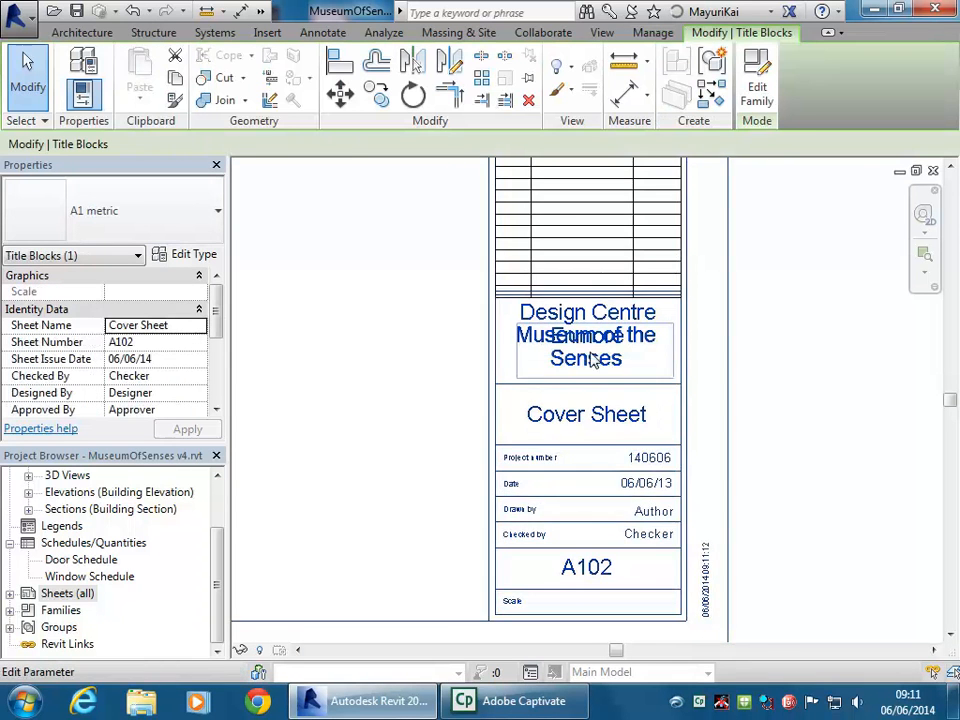
scroll(615, 383, up, 1)
click(603, 357)
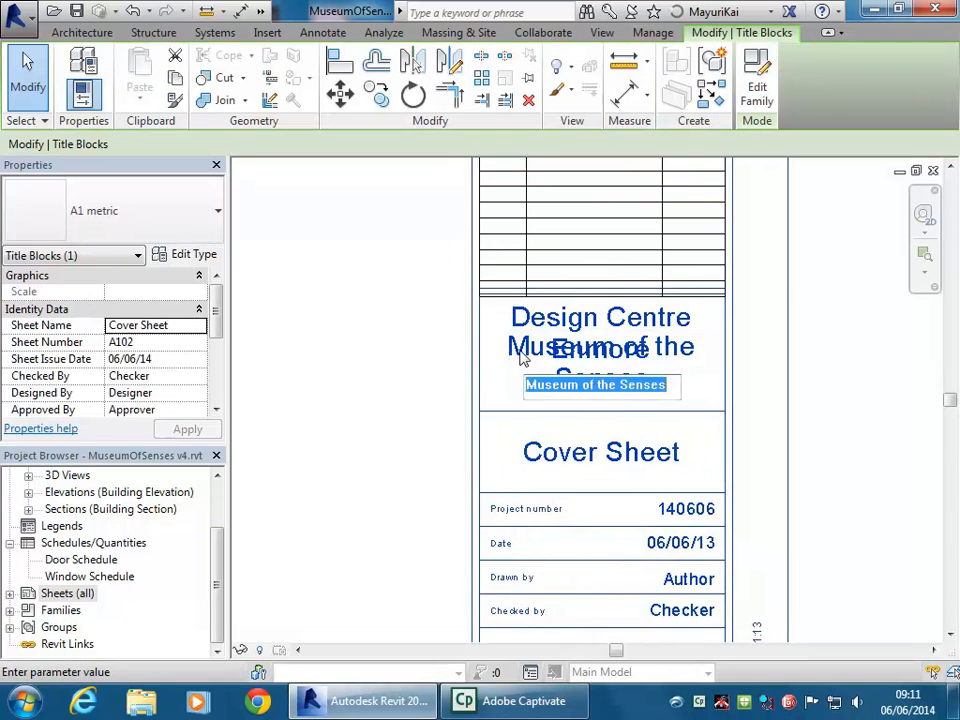
key(Return)
scroll(521, 381, down, 1)
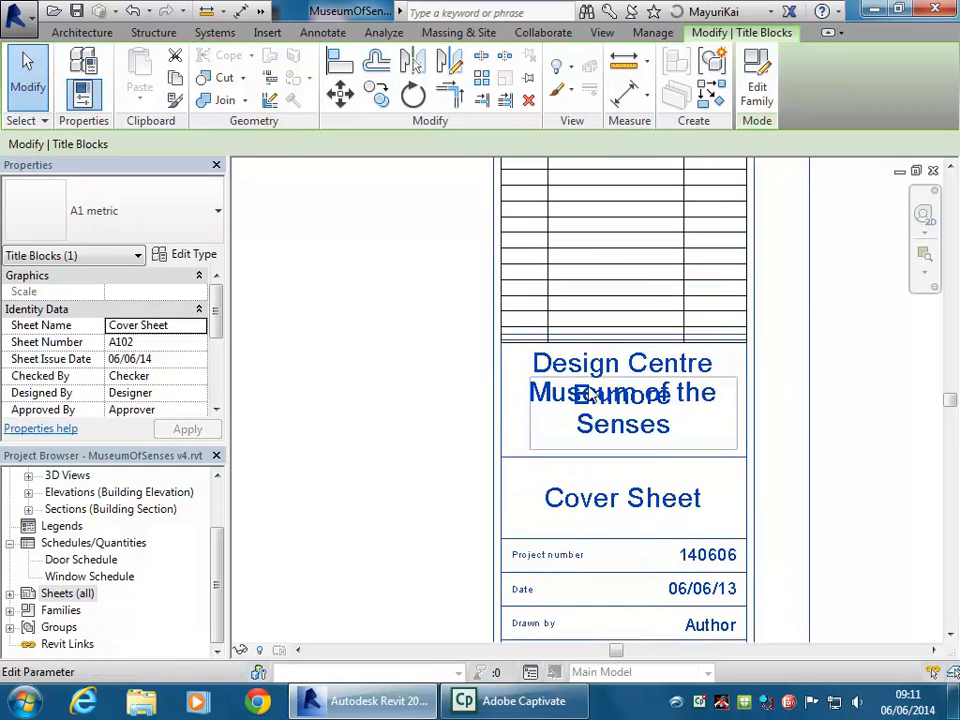
scroll(560, 385, down, 1)
scroll(603, 370, up, 2)
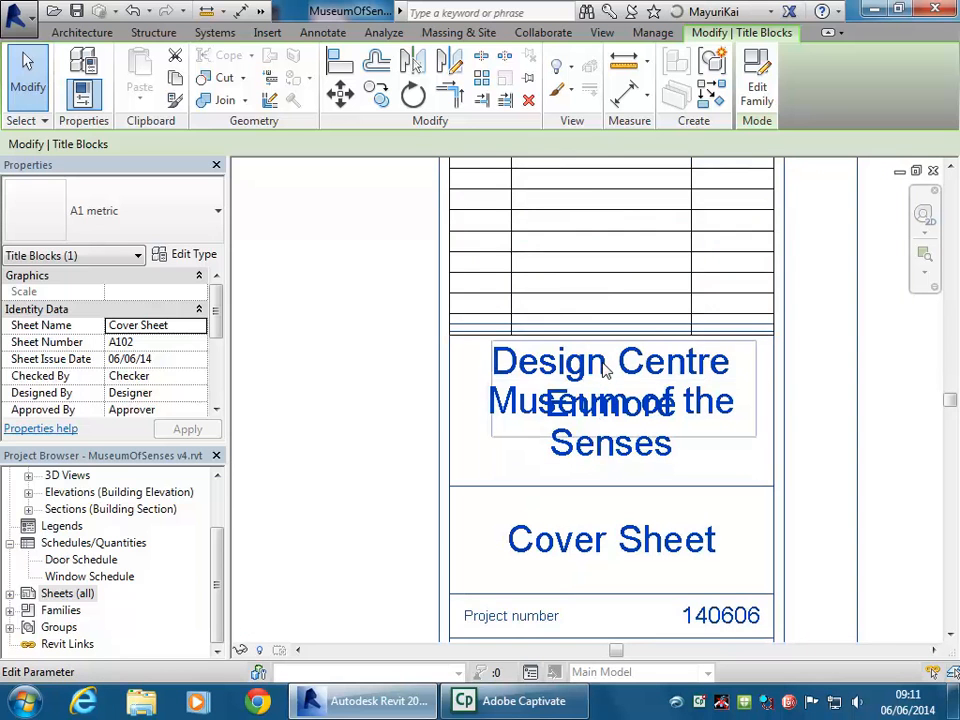
scroll(345, 357, down, 1)
scroll(624, 362, down, 1)
scroll(619, 424, down, 1)
middle_drag(619, 424, 609, 470)
scroll(617, 456, down, 1)
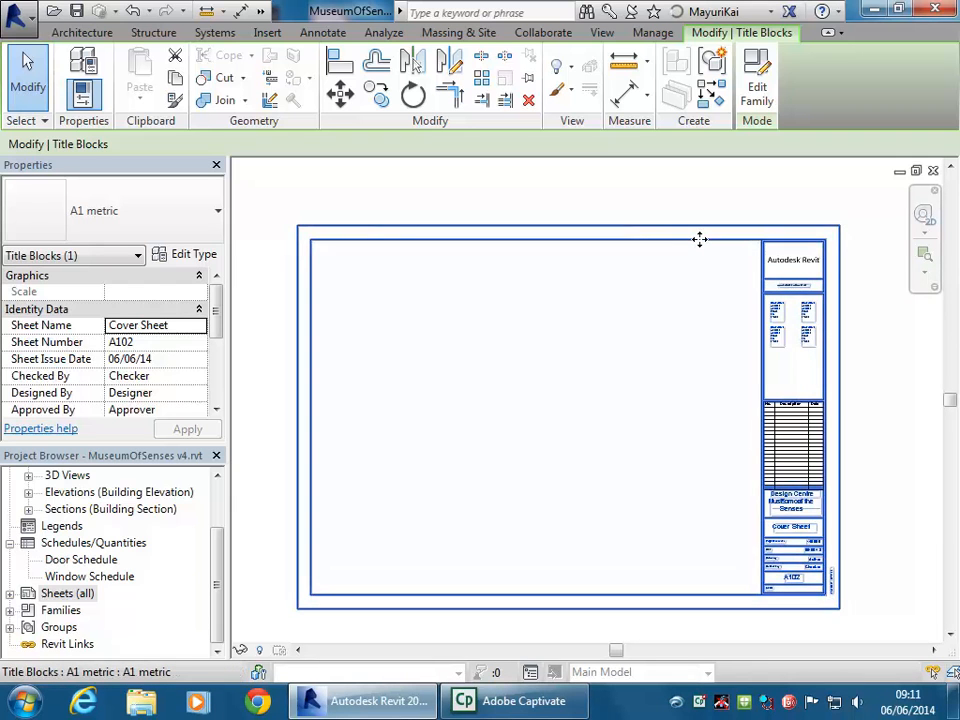
Open the A1 metric title block in the Family Editor and inspect its top and left border lines
click(756, 72)
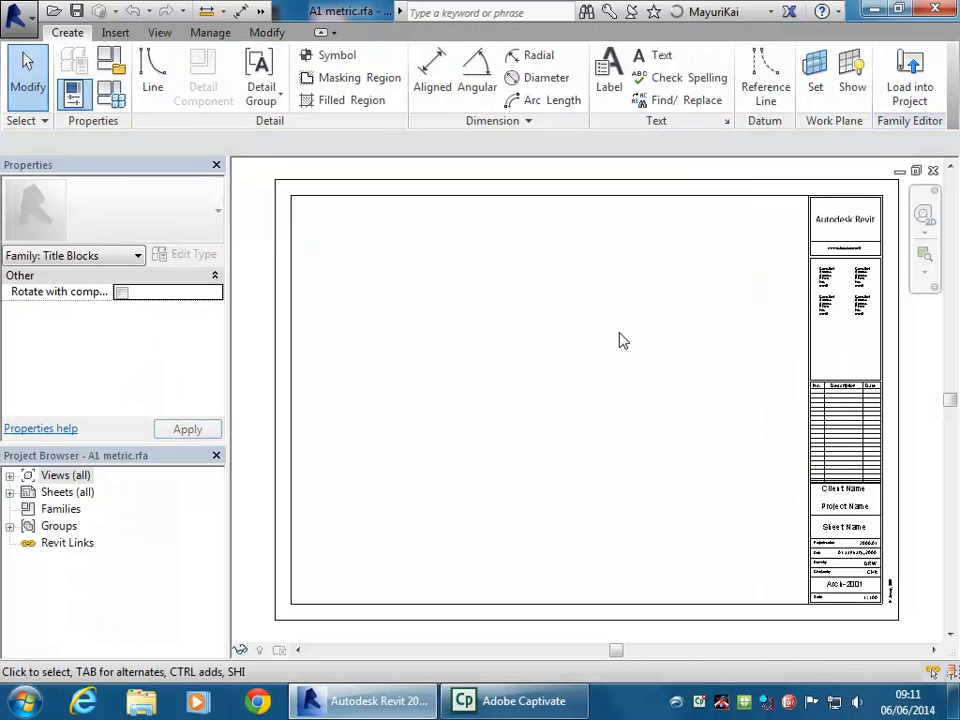
middle_drag(619, 345, 579, 336)
scroll(621, 362, down, 1)
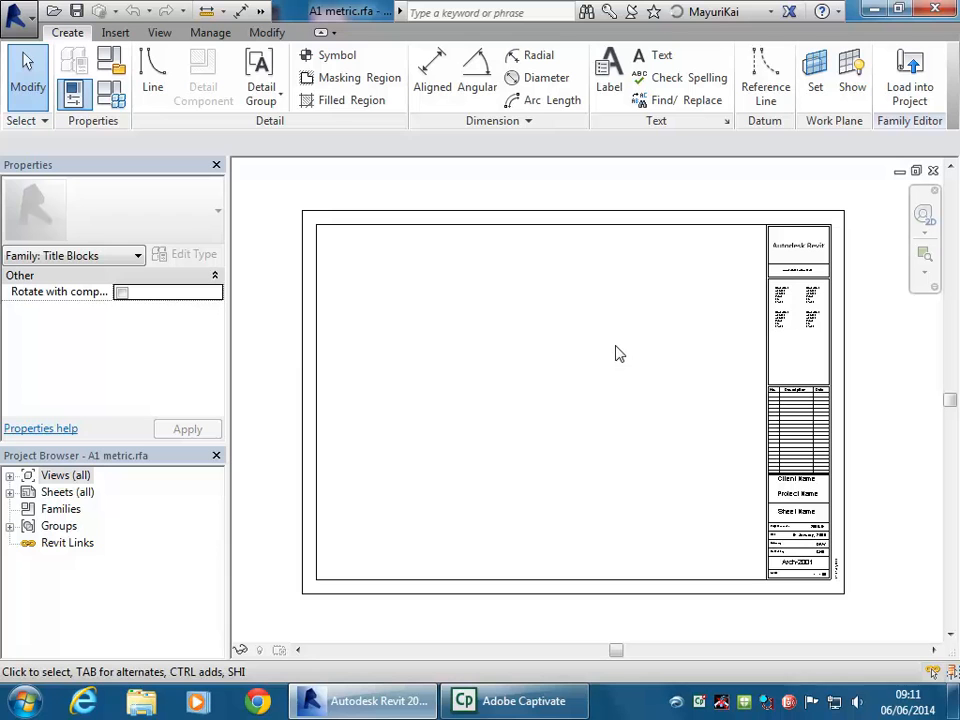
click(682, 213)
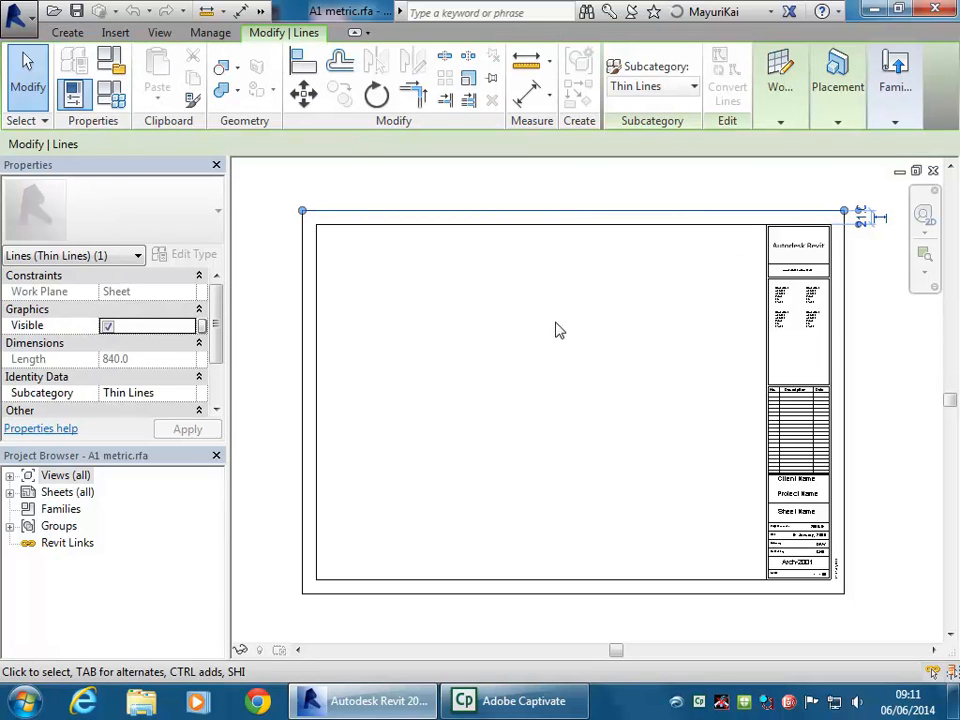
click(303, 316)
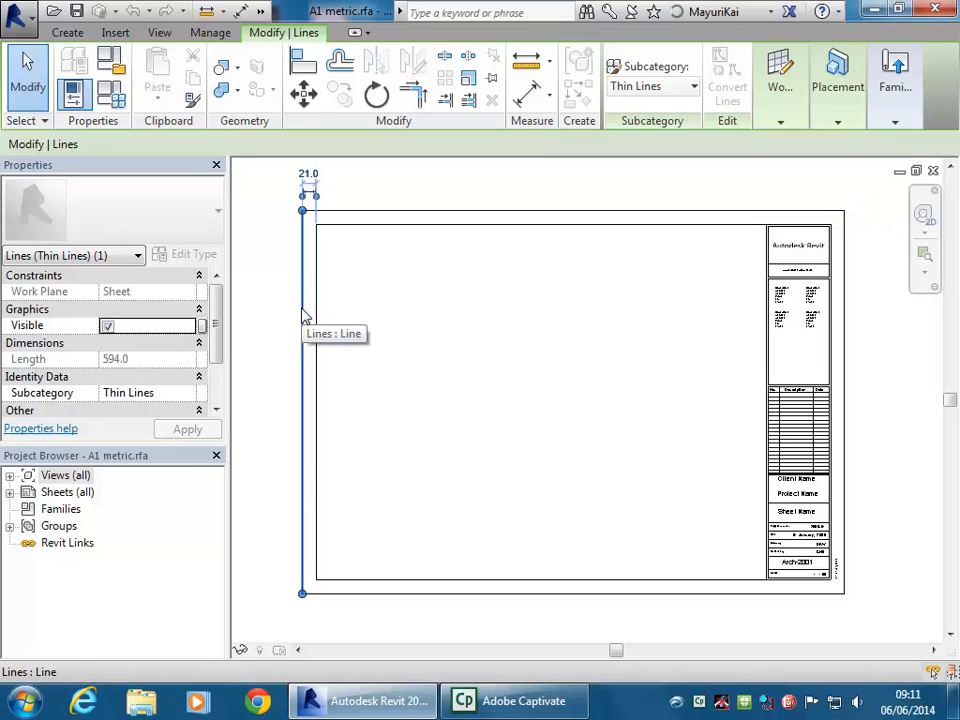
click(566, 357)
middle_drag(568, 356, 671, 443)
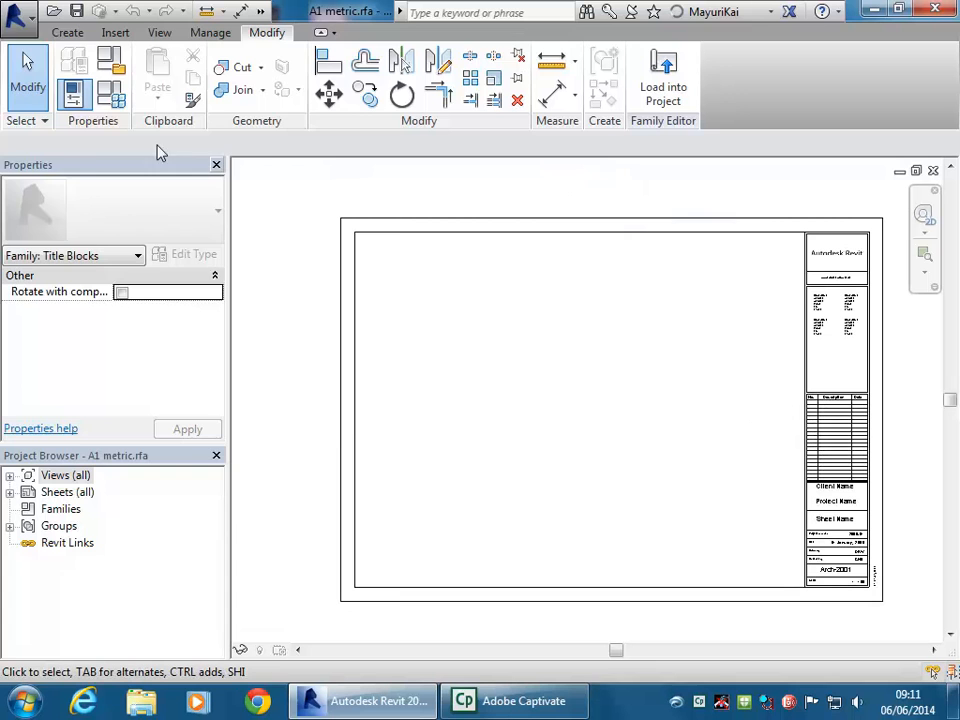
click(15, 14)
Save a copy of the family as 'A1 metric Landscape CC.rfa' in U: > 2014 > BD2 IDST203
mouse_move(58, 236)
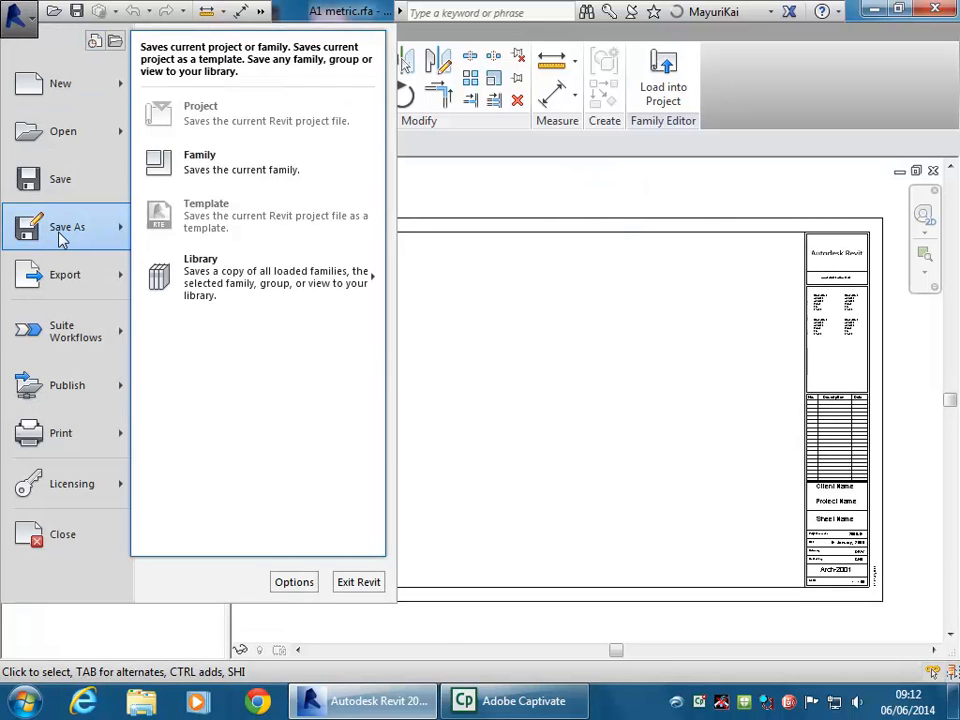
click(246, 166)
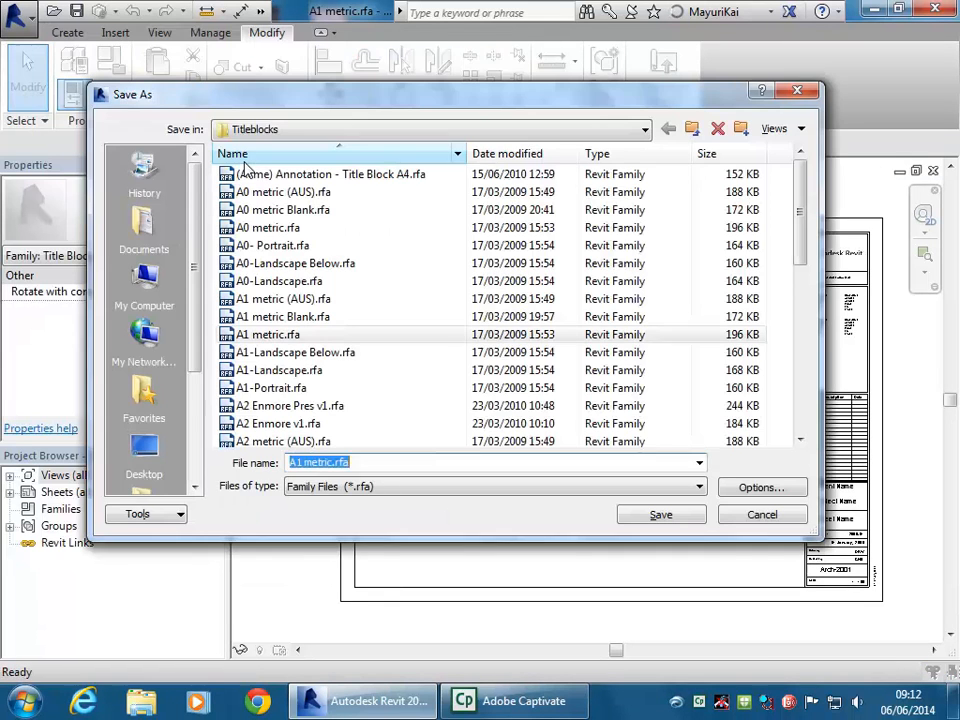
click(306, 129)
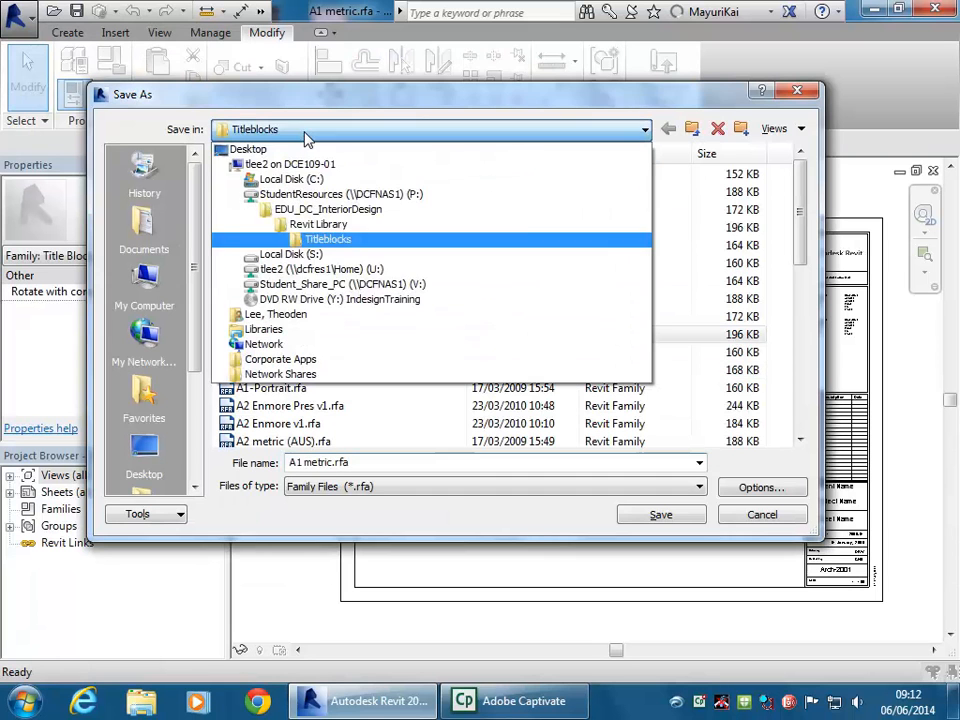
click(305, 272)
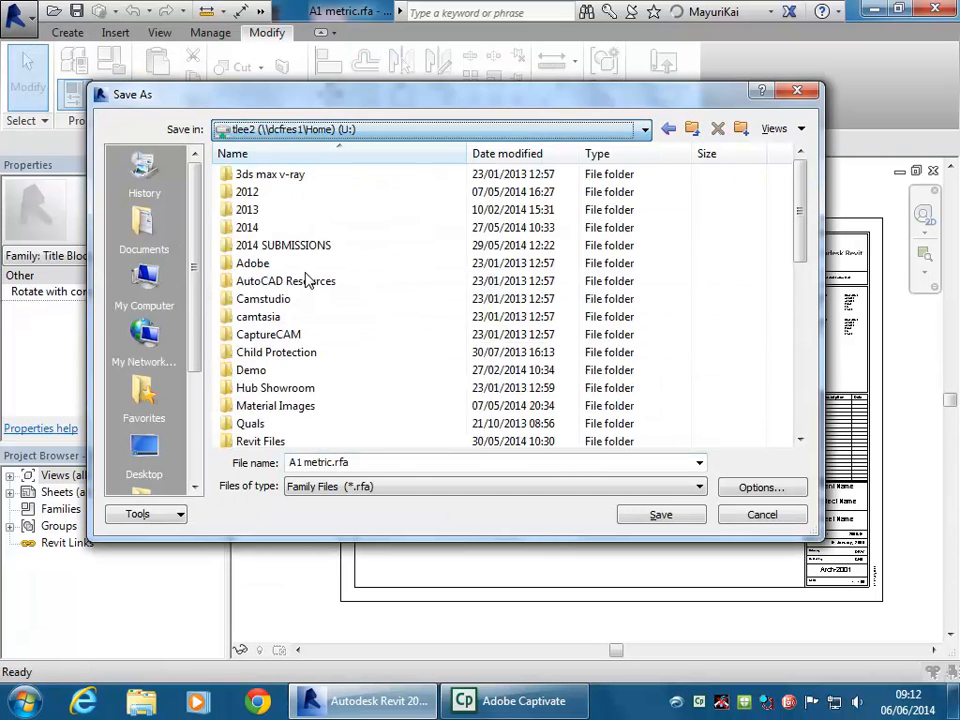
double_click(242, 226)
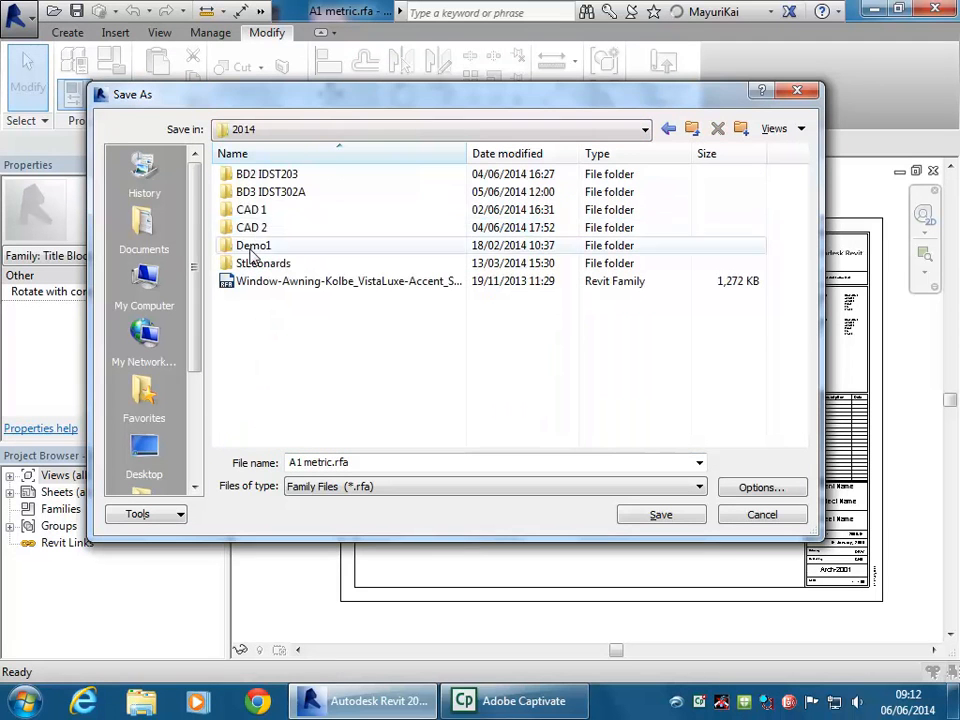
double_click(250, 176)
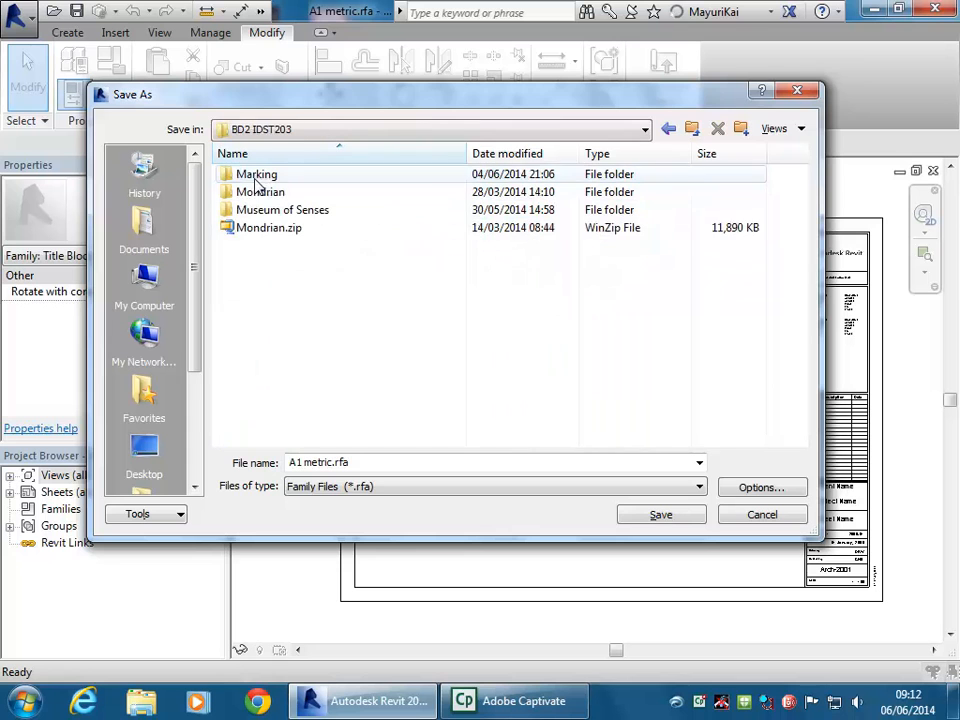
click(354, 463)
click(332, 463)
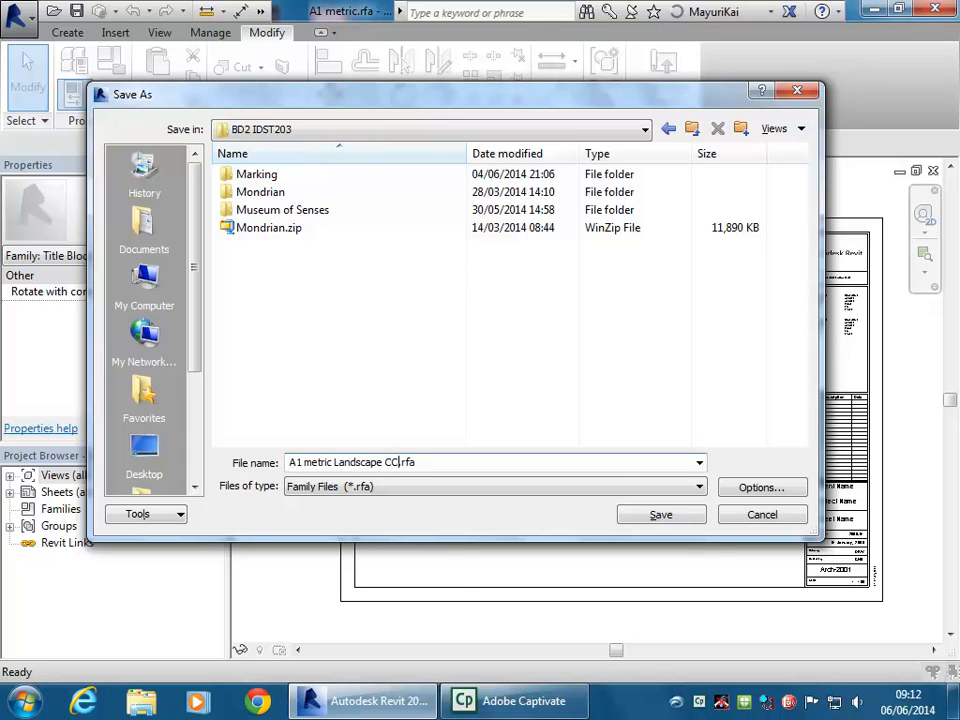
click(655, 514)
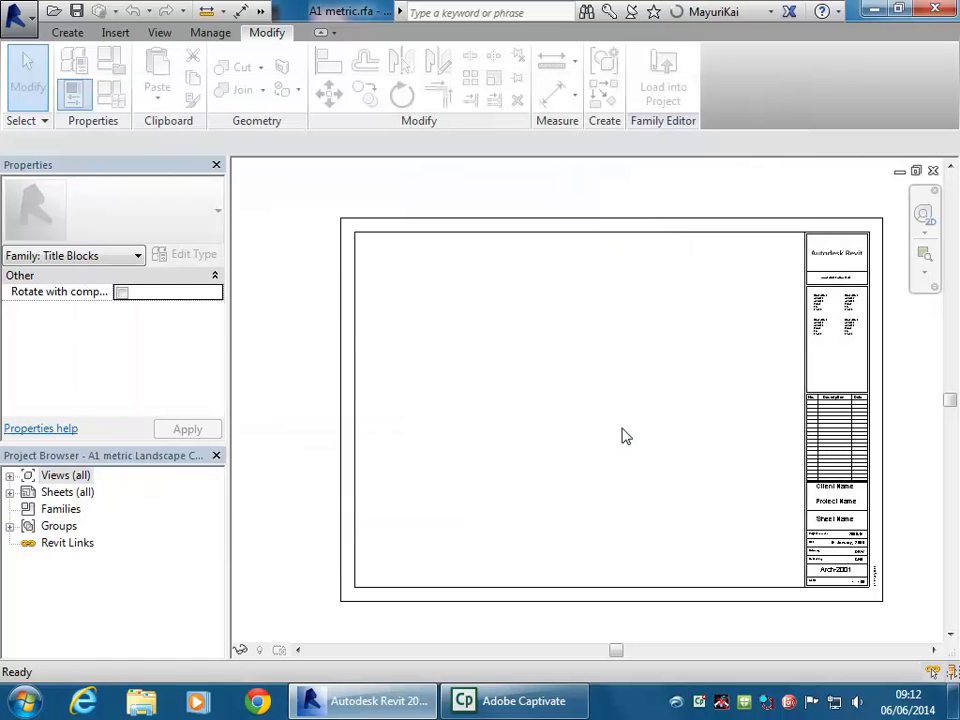
Delete the first two consultant text notes in the title block's top section
middle_drag(762, 319, 566, 339)
scroll(650, 272, up, 2)
middle_drag(658, 283, 556, 276)
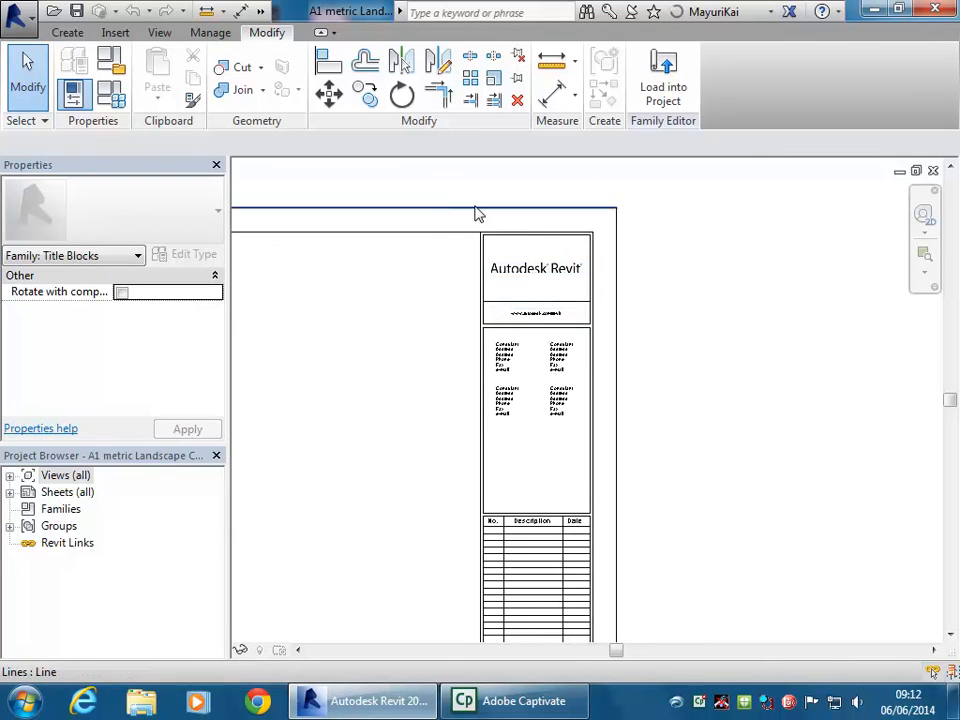
scroll(452, 214, up, 2)
drag(459, 229, 700, 500)
click(484, 435)
scroll(484, 435, down, 2)
middle_drag(484, 435, 551, 317)
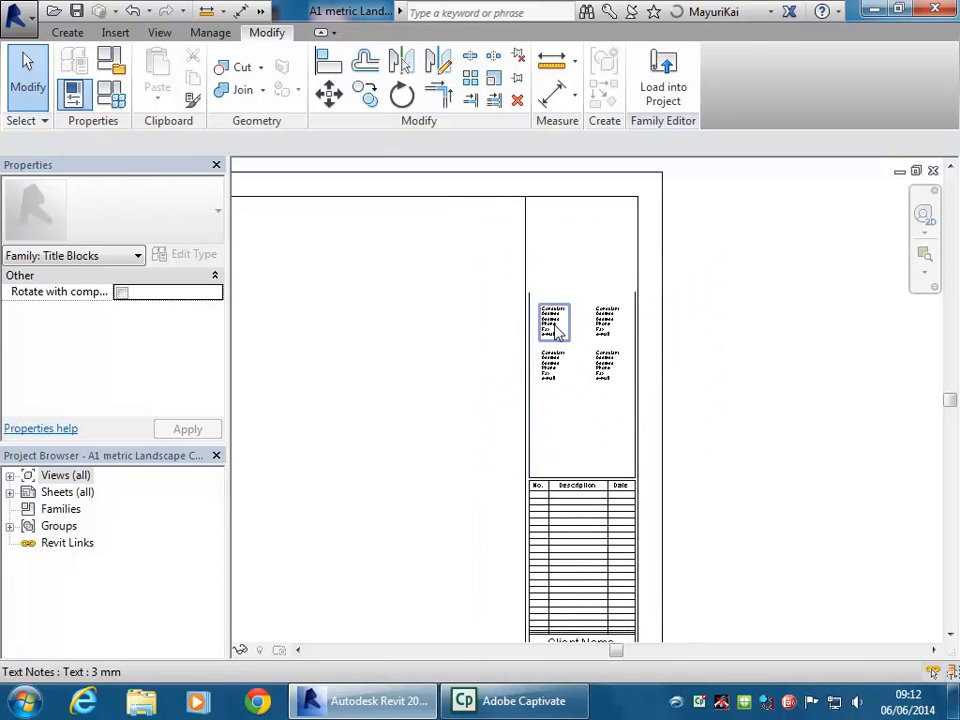
click(553, 318)
scroll(586, 378, up, 2)
scroll(588, 379, up, 2)
key(Delete)
click(611, 321)
key(Delete)
Delete the remaining consultant notes and the revision schedule
click(492, 420)
key(Delete)
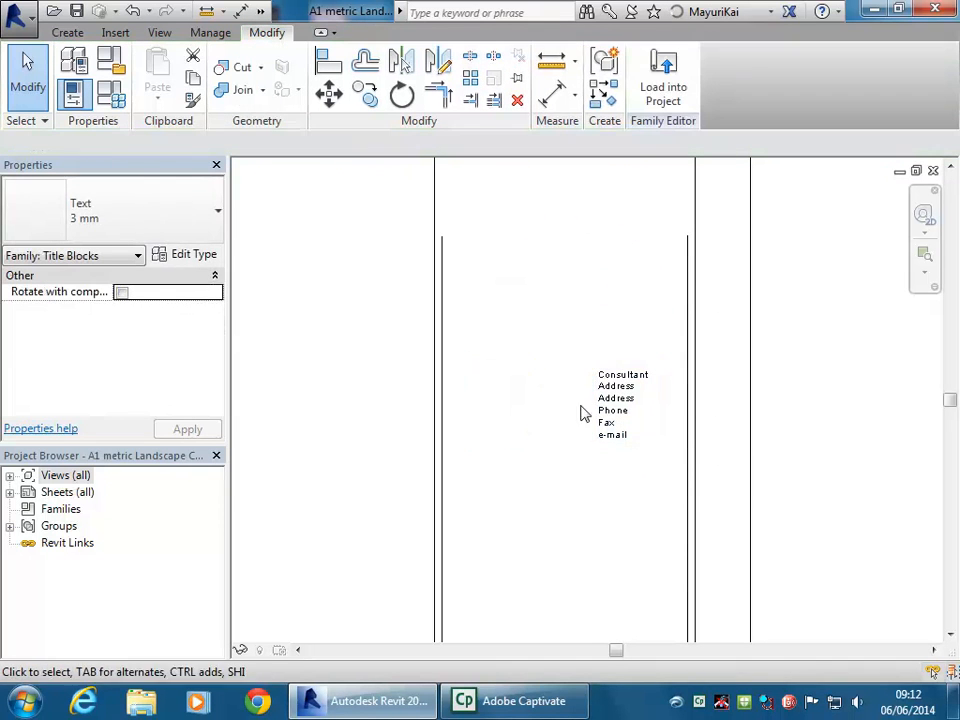
drag(385, 300, 727, 502)
key(Delete)
scroll(596, 454, down, 2)
middle_drag(596, 454, 587, 248)
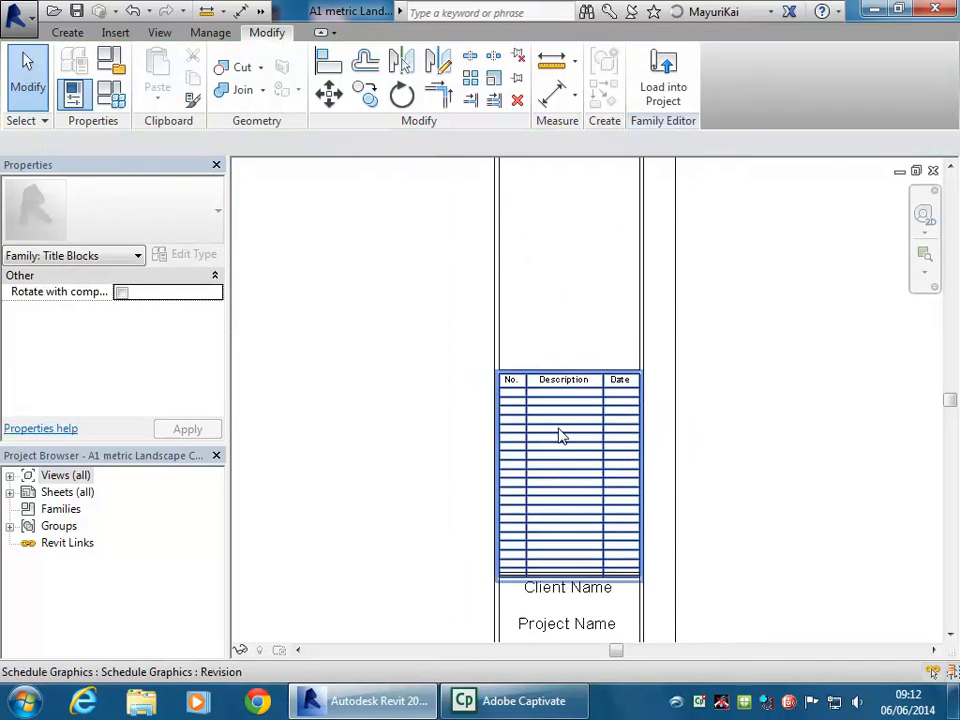
click(558, 430)
scroll(585, 438, up, 1)
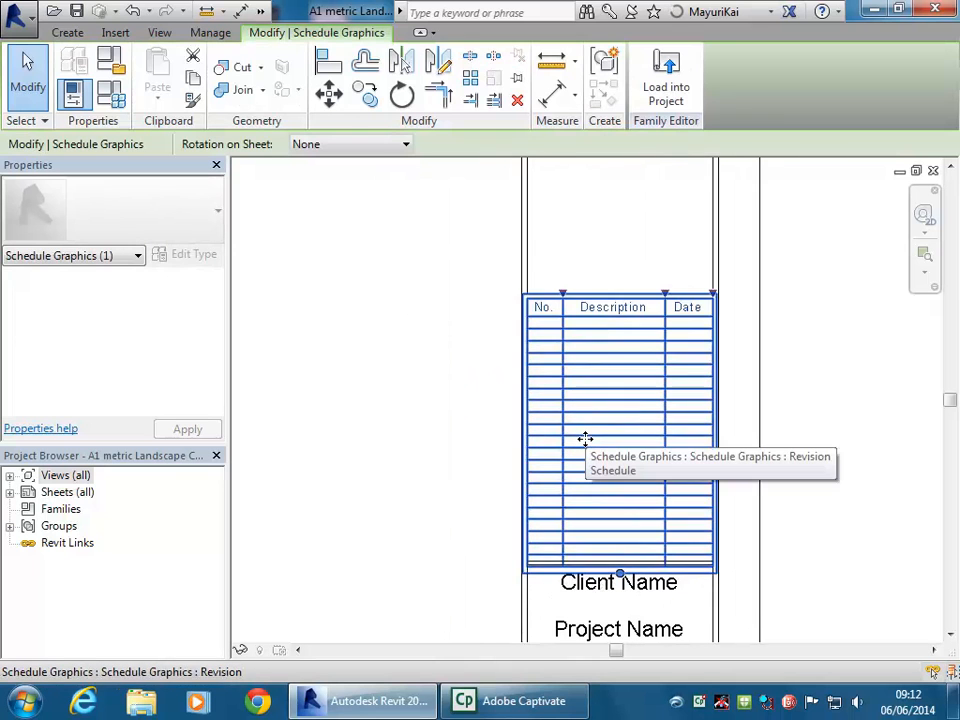
key(Delete)
Delete the three chained box lines and the four rectangle lines around the emptied area
scroll(587, 448, down, 1)
middle_drag(587, 448, 529, 543)
scroll(526, 435, down, 1)
middle_drag(526, 435, 522, 509)
key(Tab)
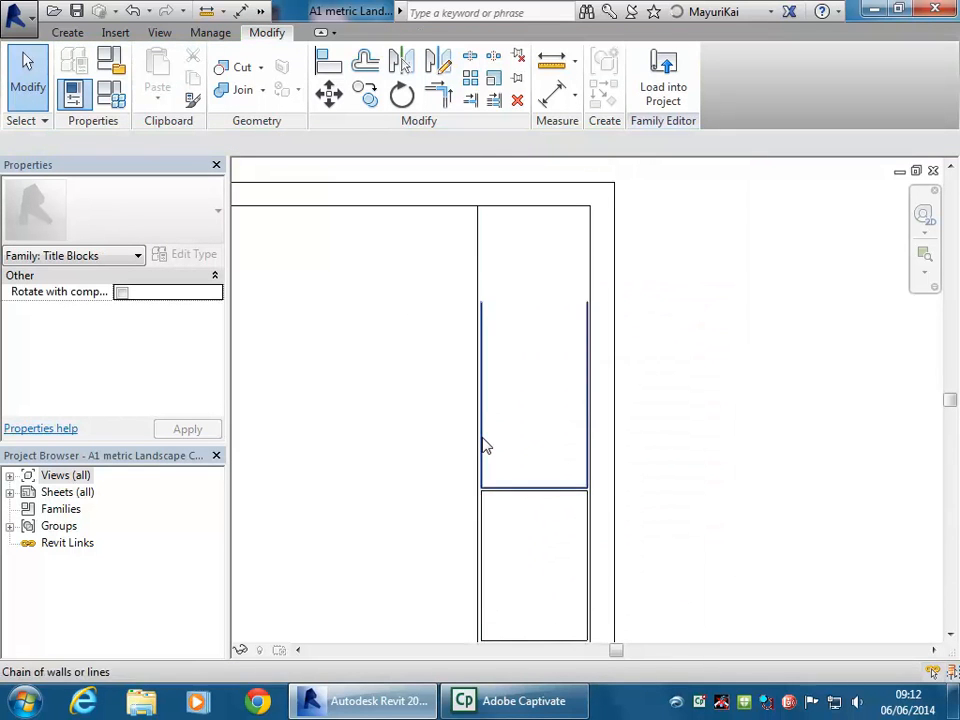
click(483, 439)
key(Delete)
middle_drag(460, 545, 508, 360)
scroll(509, 350, up, 2)
drag(408, 235, 744, 574)
scroll(559, 469, down, 1)
middle_drag(580, 460, 551, 372)
key(Delete)
scroll(561, 403, down, 1)
scroll(596, 346, up, 1)
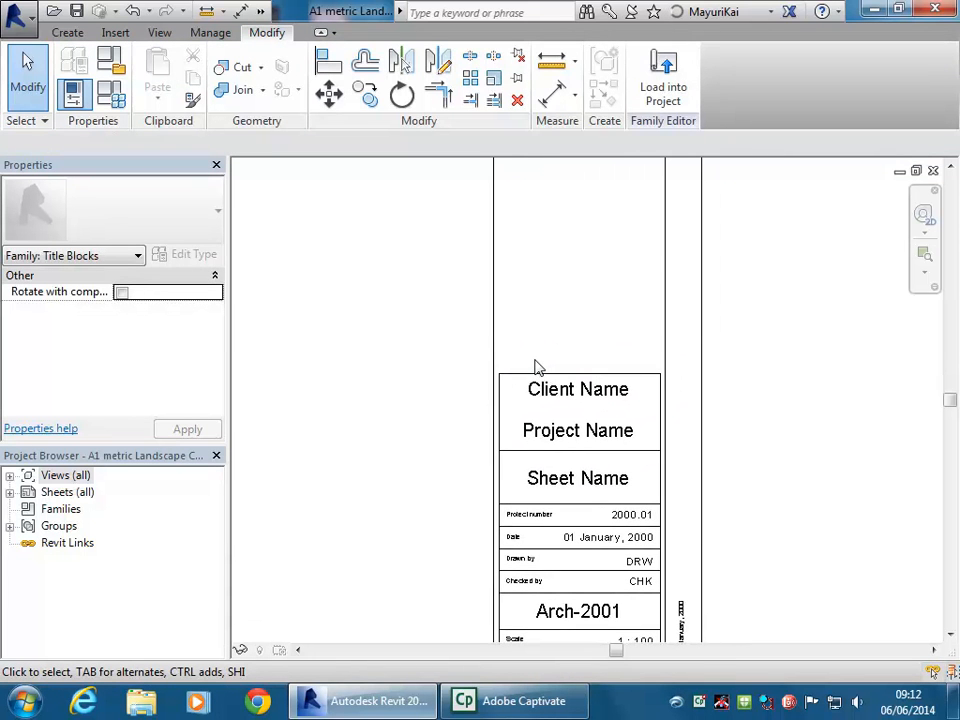
Undo the deletions, restoring the lines, revision schedule, consultant notes, logo and web address
key(ctrl+z)
key(ctrl+z)
key(ctrl+z)
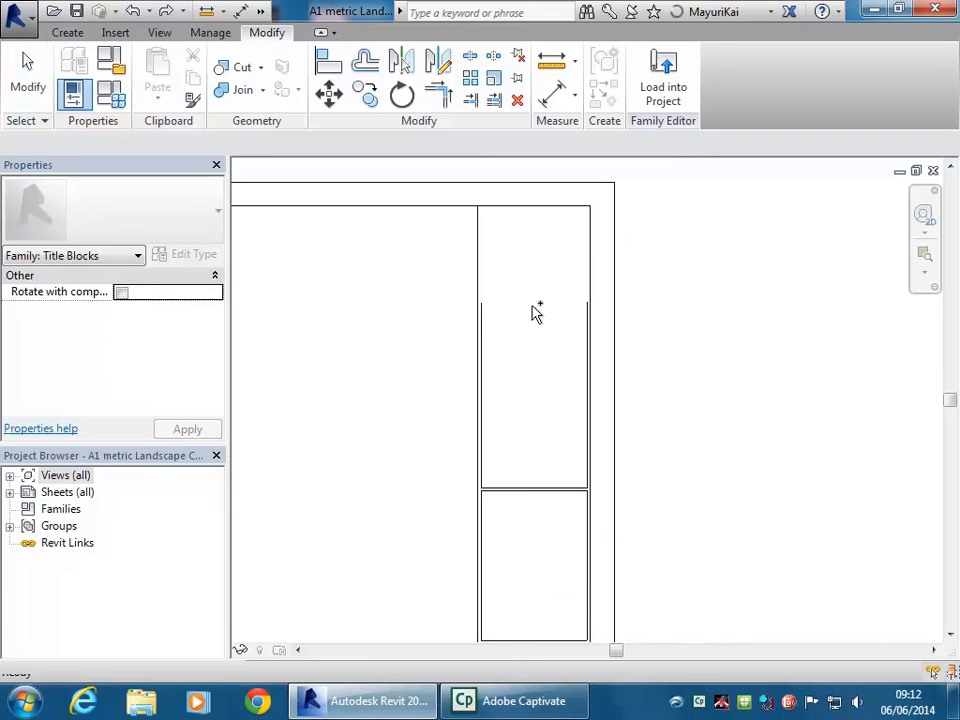
scroll(532, 314, down, 2)
middle_drag(545, 330, 603, 340)
scroll(603, 342, down, 1)
middle_drag(576, 407, 541, 499)
key(ctrl+z)
key(ctrl+z)
key(ctrl+z)
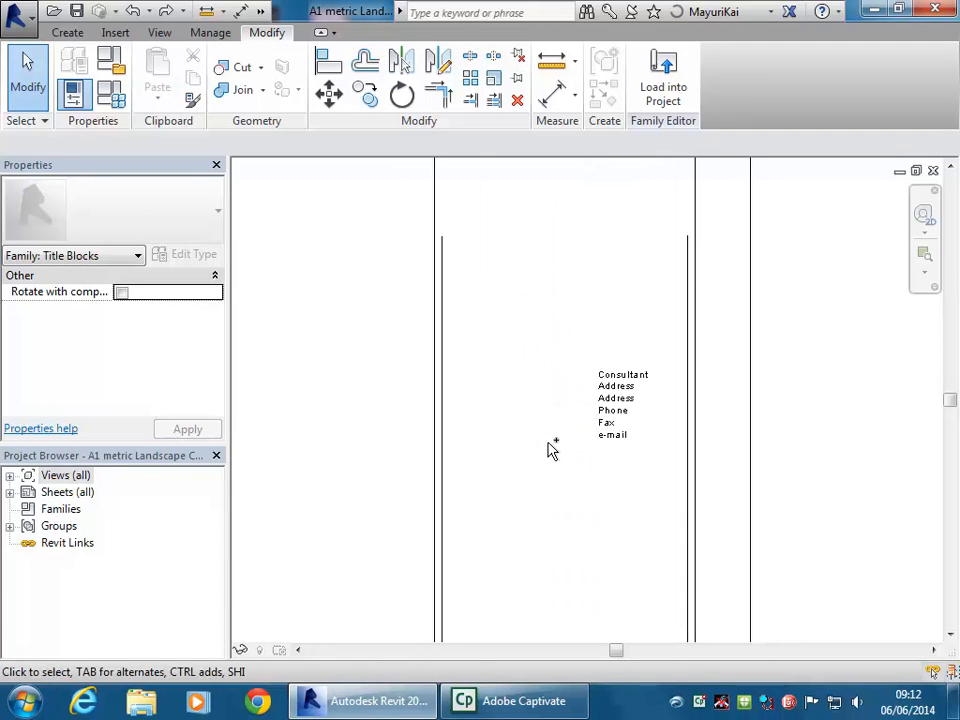
key(ctrl+z)
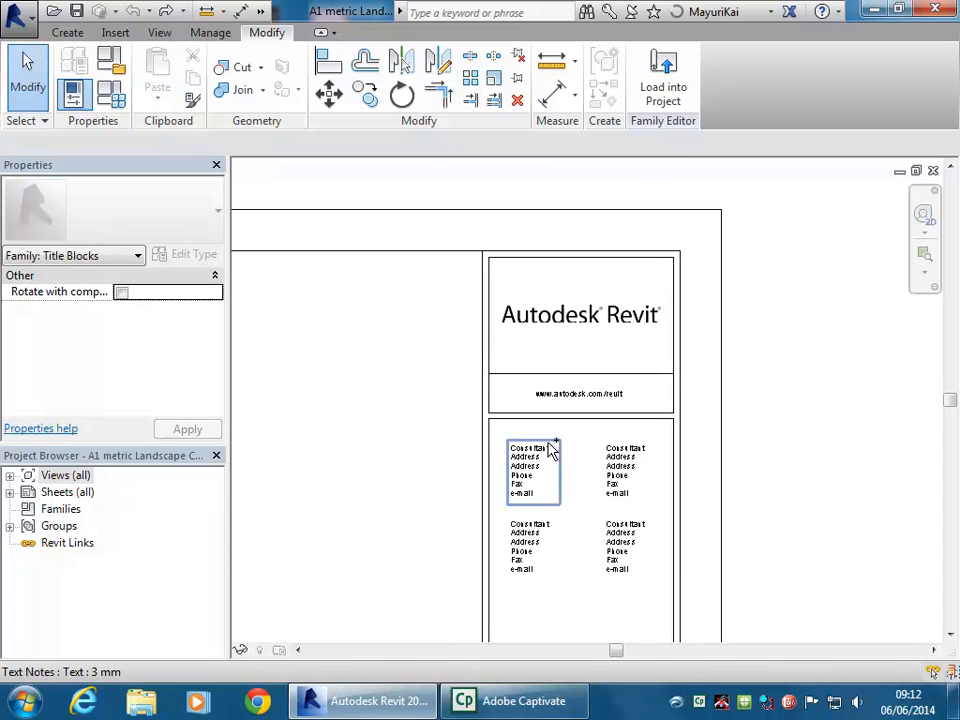
Pan across the sheet to bring the revision table and name fields into view
scroll(463, 469, down, 2)
middle_drag(463, 469, 565, 271)
scroll(555, 276, down, 2)
scroll(531, 354, down, 1)
middle_drag(531, 354, 517, 418)
scroll(517, 418, up, 2)
middle_drag(590, 638, 579, 540)
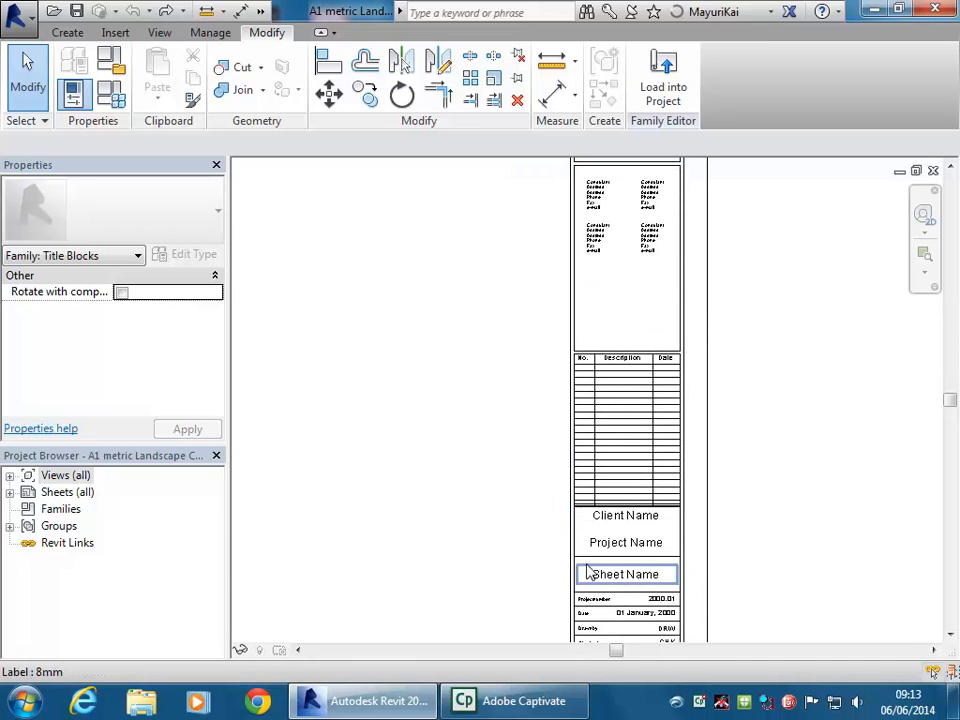
scroll(606, 501, up, 2)
middle_drag(606, 501, 609, 422)
scroll(624, 364, up, 1)
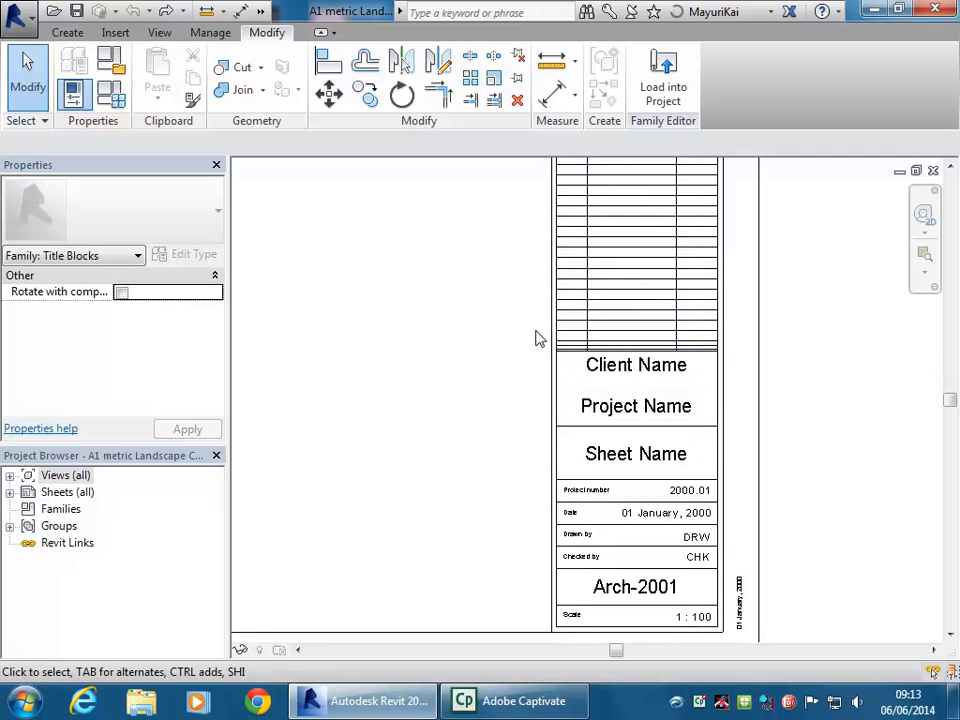
Clear the upper-column items above the Client, Project and Sheet Name boxes
middle_drag(535, 297, 493, 596)
scroll(493, 596, down, 1)
middle_drag(480, 302, 469, 422)
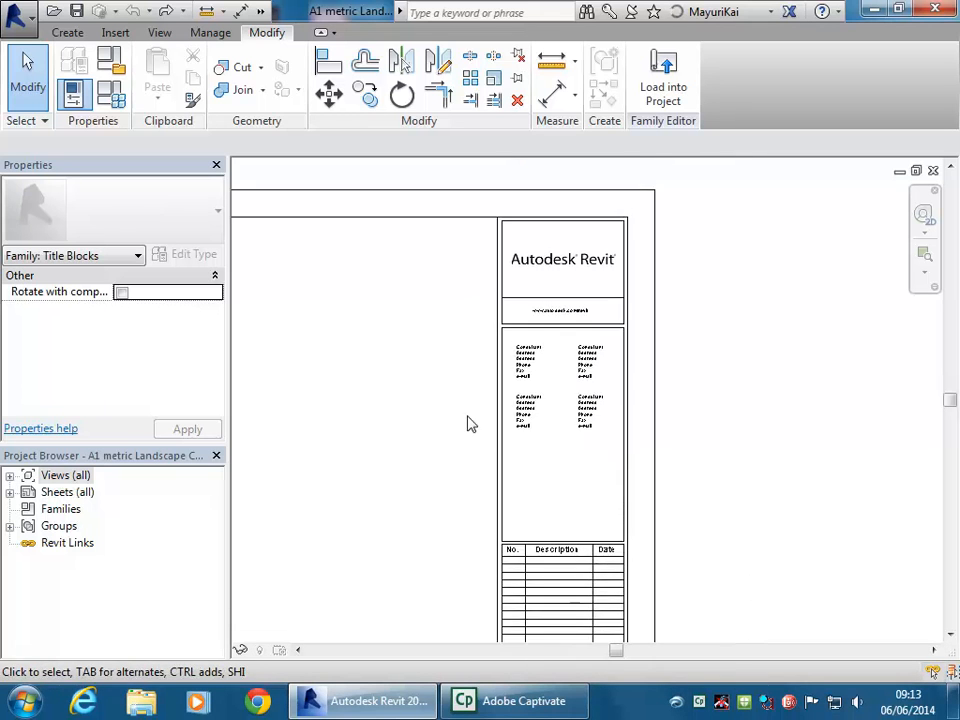
drag(443, 190, 632, 561)
key(Escape)
middle_drag(555, 517, 581, 412)
scroll(600, 514, down, 3)
middle_drag(587, 486, 574, 411)
scroll(614, 507, up, 3)
scroll(557, 506, up, 2)
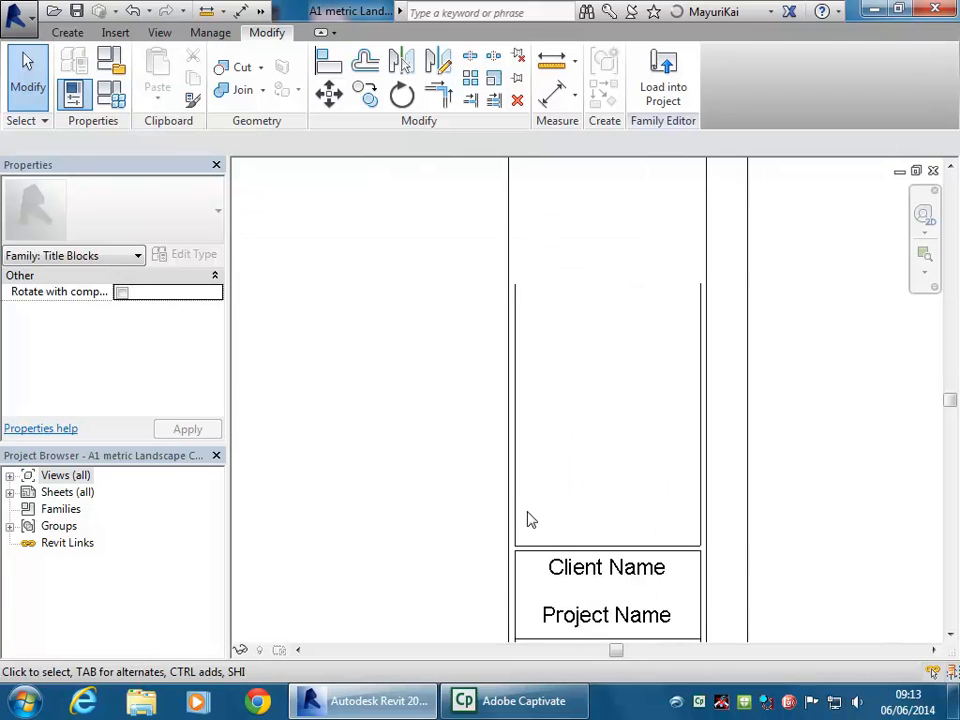
Delete the empty box's left vertical line and check the right line's subcategory
click(514, 519)
middle_drag(566, 480, 533, 519)
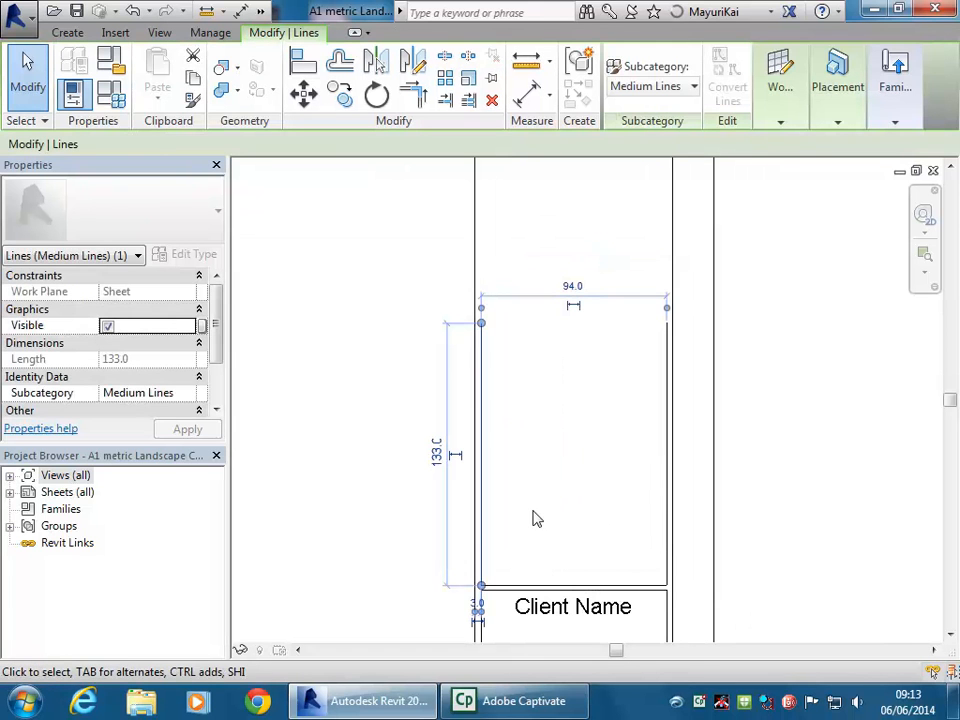
key(Delete)
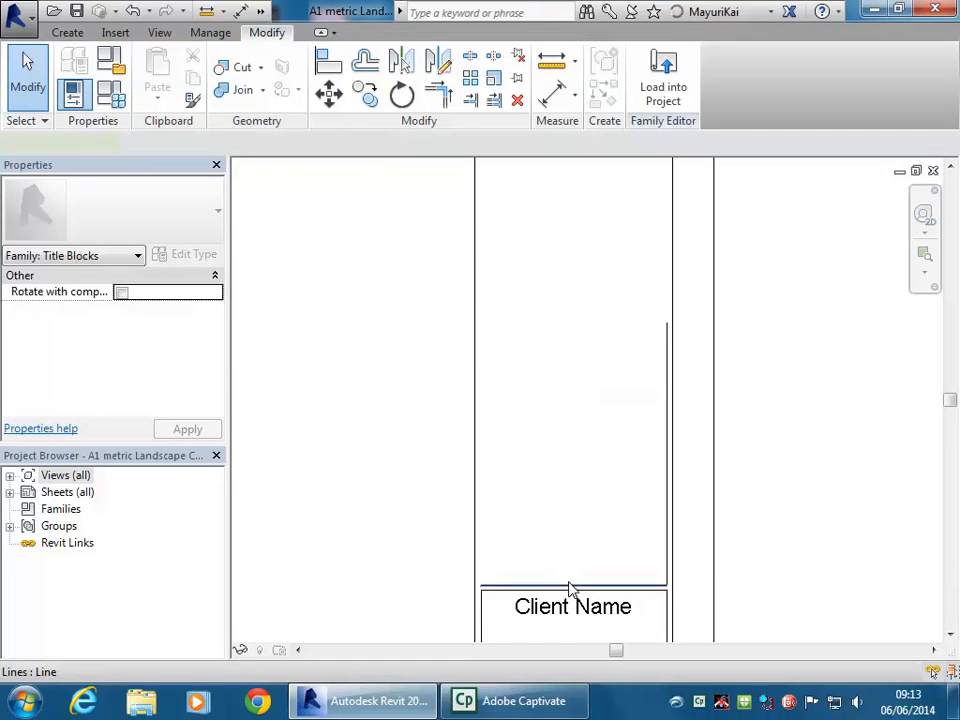
click(667, 530)
middle_drag(572, 516, 574, 463)
scroll(574, 463, up, 1)
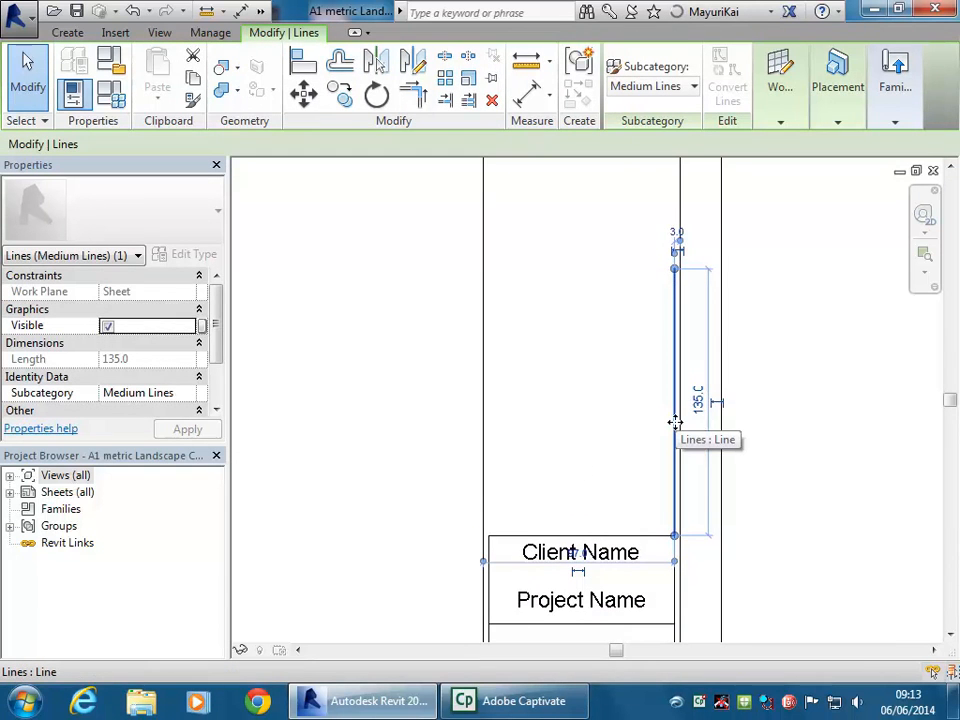
click(662, 87)
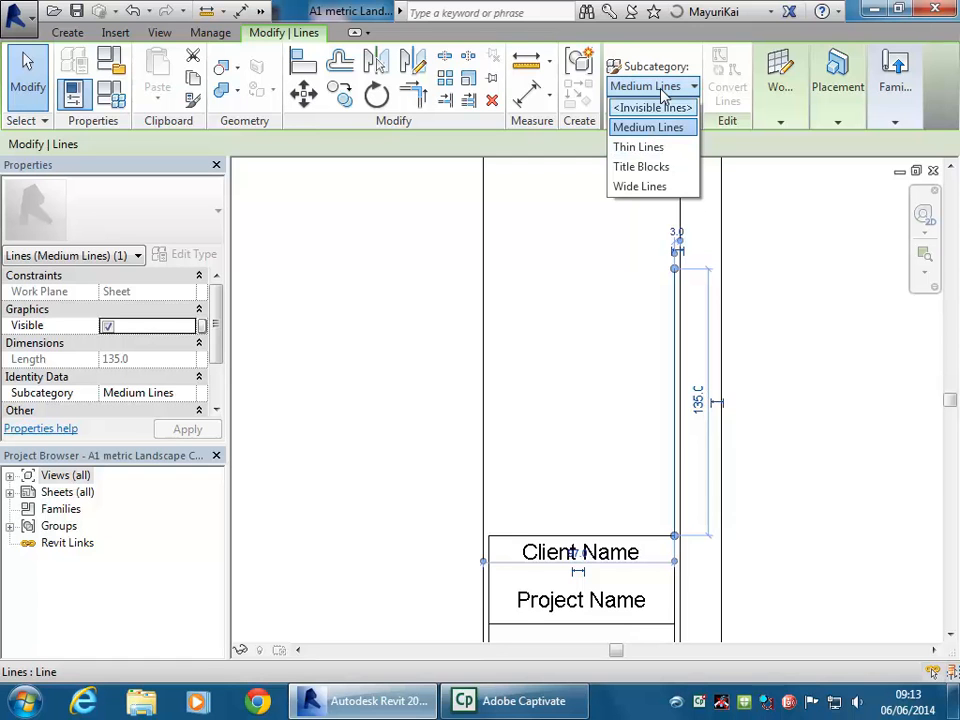
Deselect the line and inspect the Client Name and Project Name labels
middle_drag(405, 323, 491, 257)
key(Escape)
scroll(435, 356, down, 3)
scroll(563, 525, up, 3)
scroll(465, 461, up, 1)
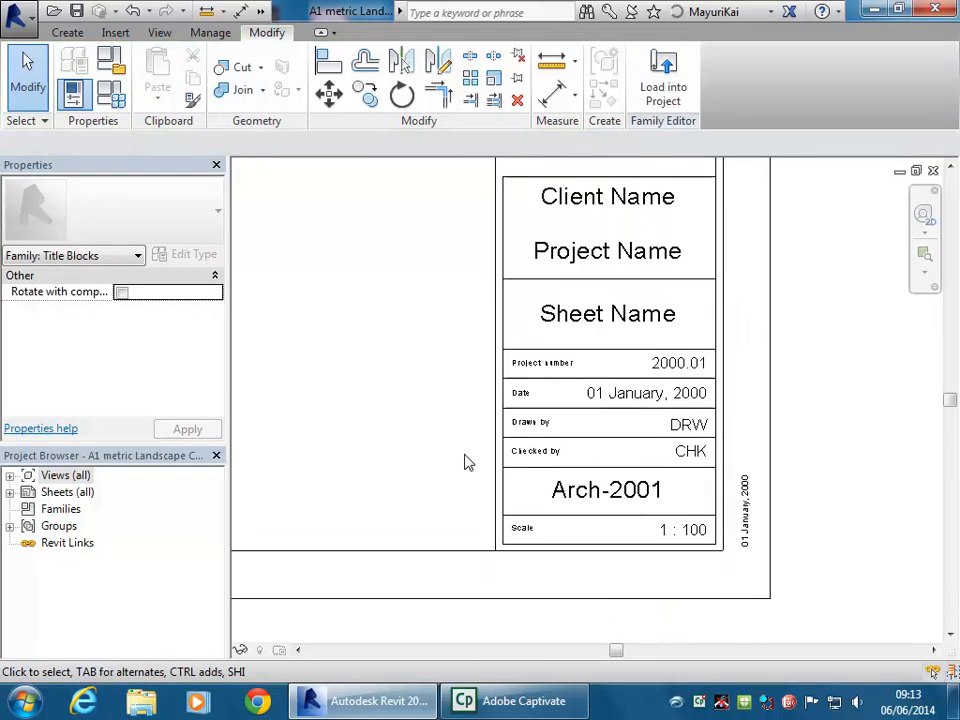
middle_drag(465, 461, 478, 497)
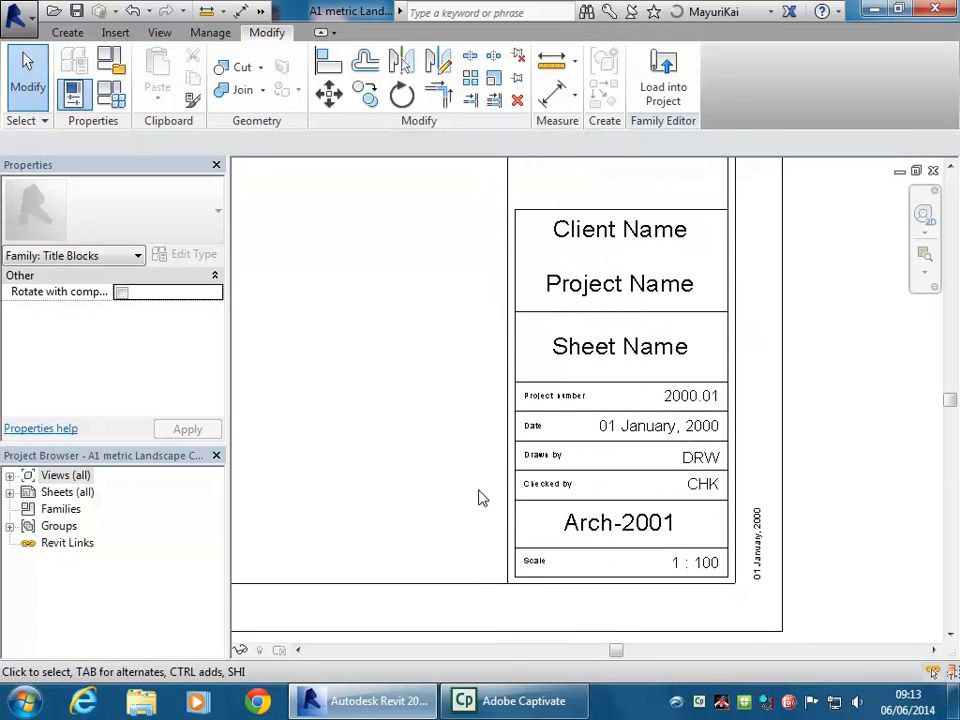
click(589, 235)
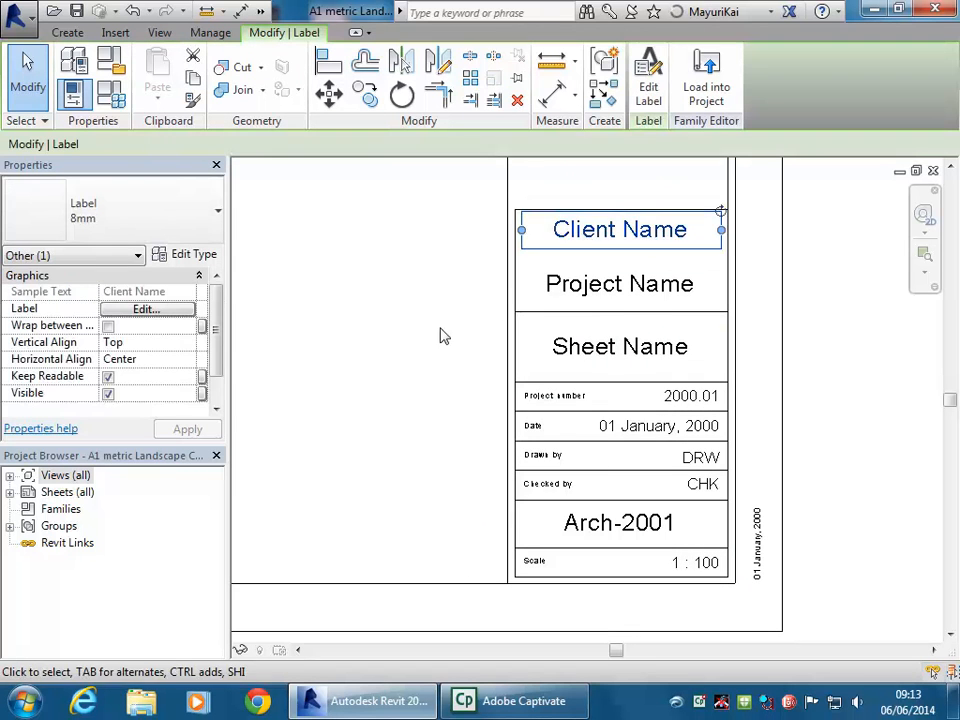
middle_drag(439, 326, 451, 429)
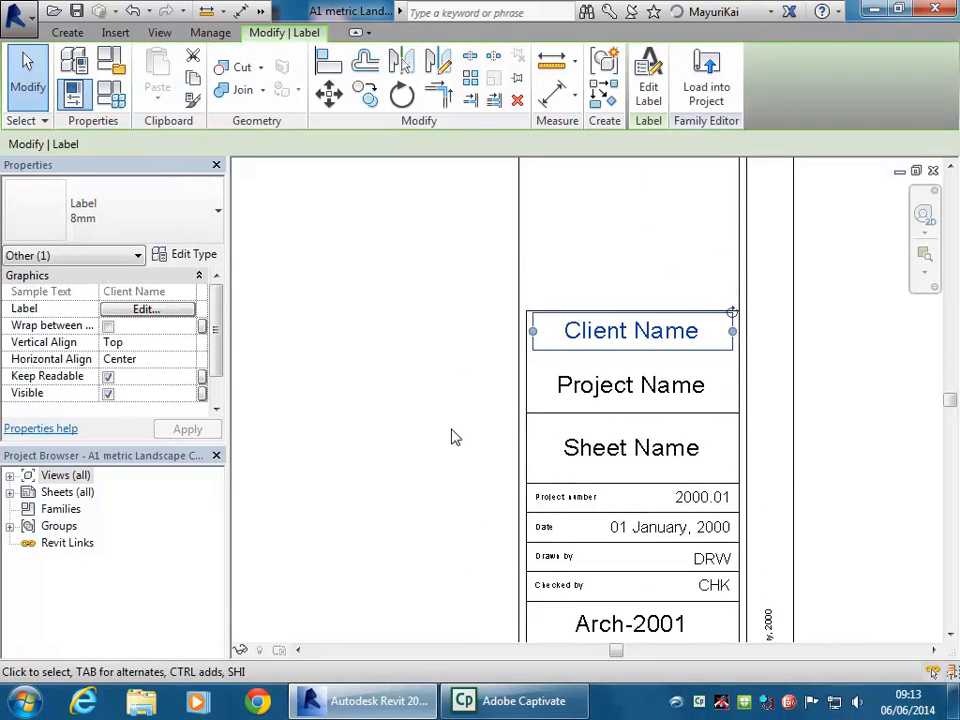
click(595, 387)
middle_drag(427, 385, 412, 450)
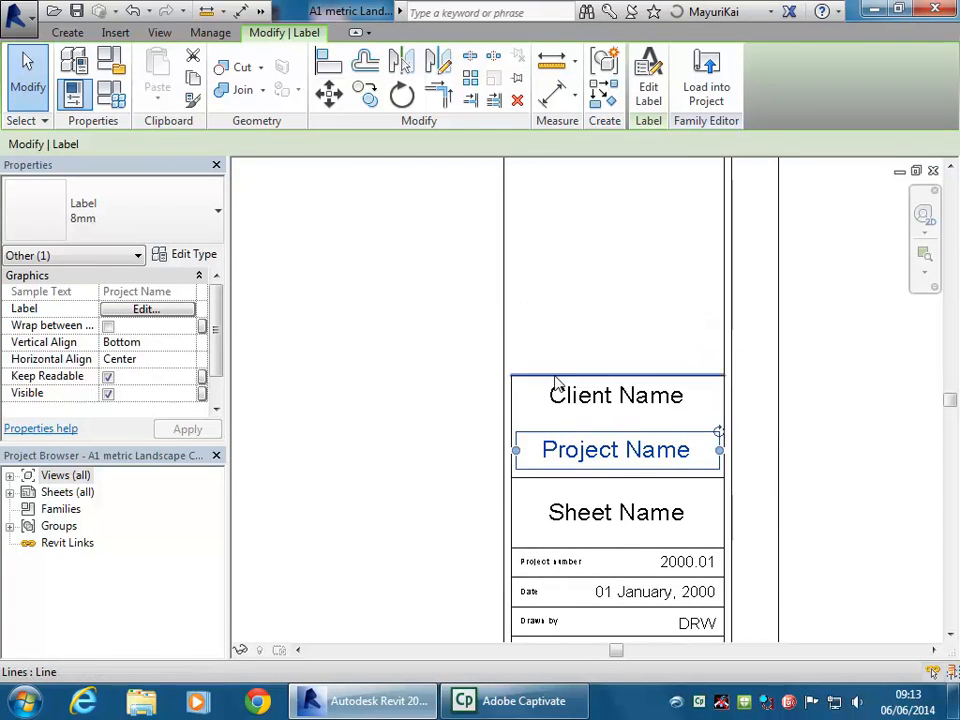
Nudge the name box's top line up twice to 107.5
key(Escape)
click(546, 377)
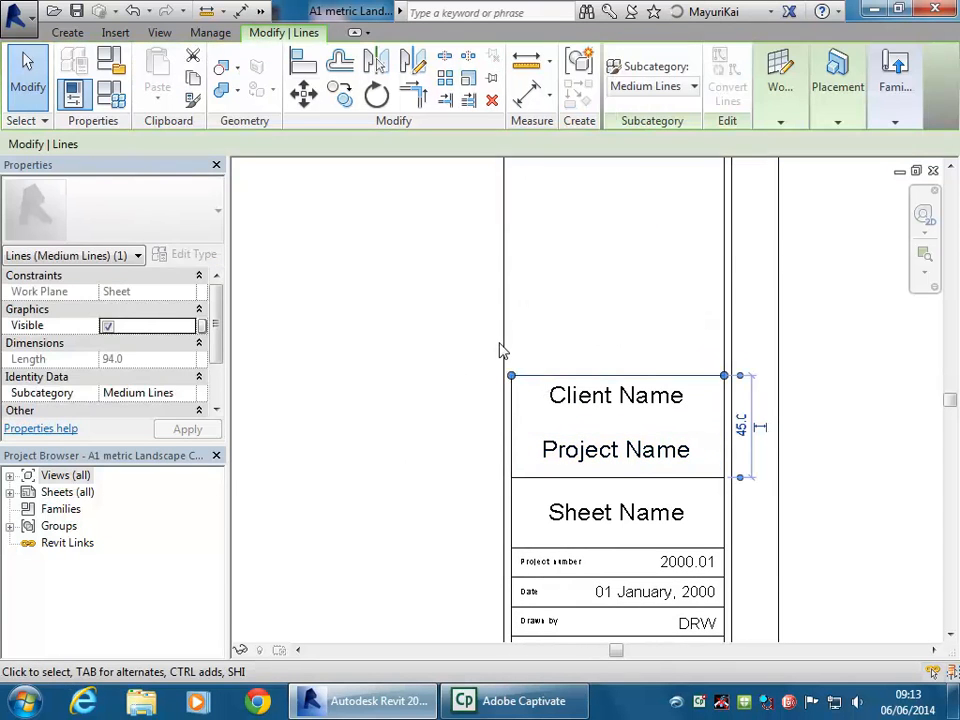
key(Up)
key(Up)
key(Up)
key(Up)
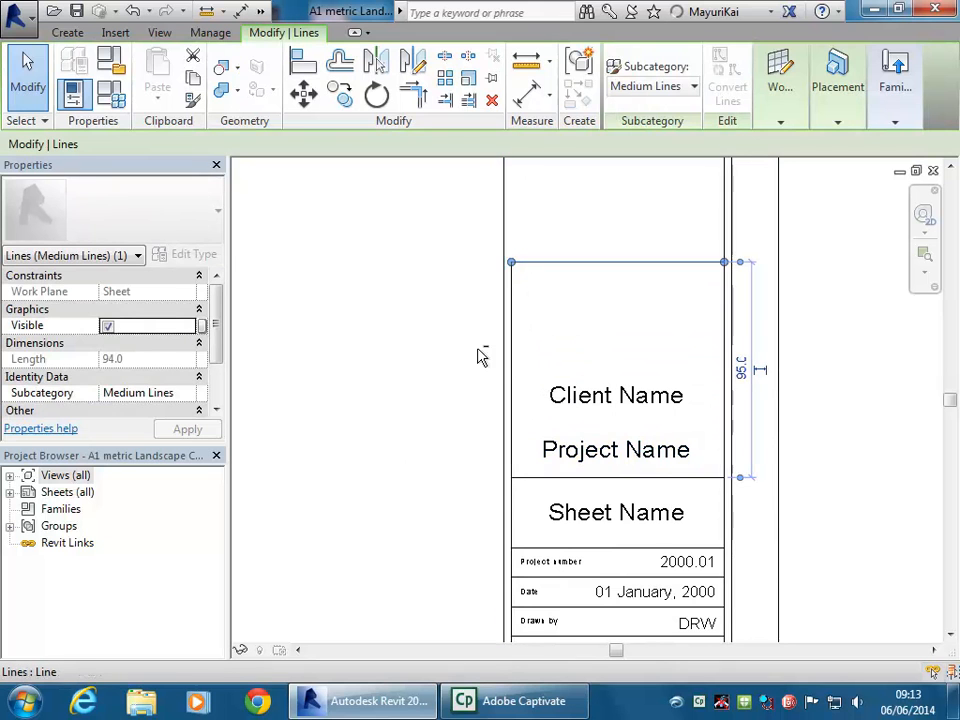
key(Up)
key(Escape)
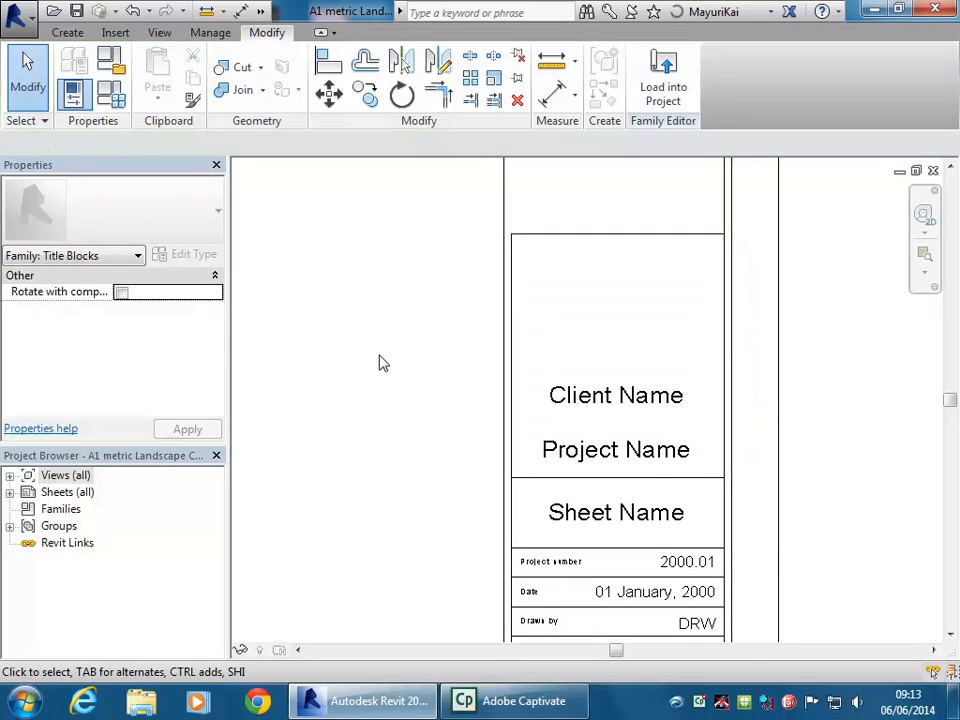
middle_drag(538, 384, 528, 408)
click(553, 421)
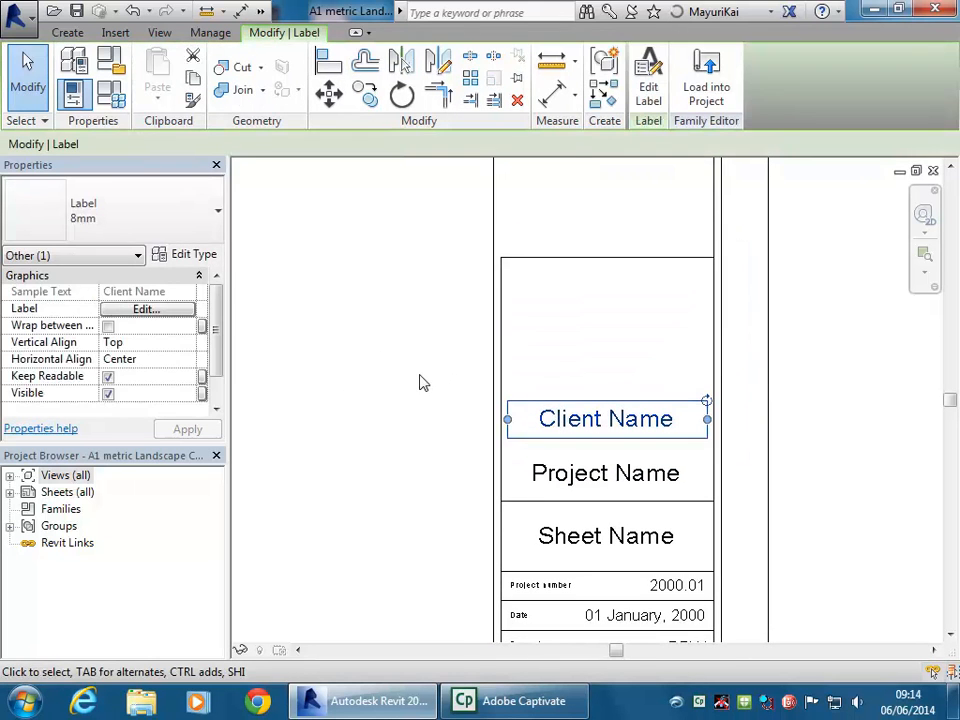
middle_drag(323, 377, 358, 381)
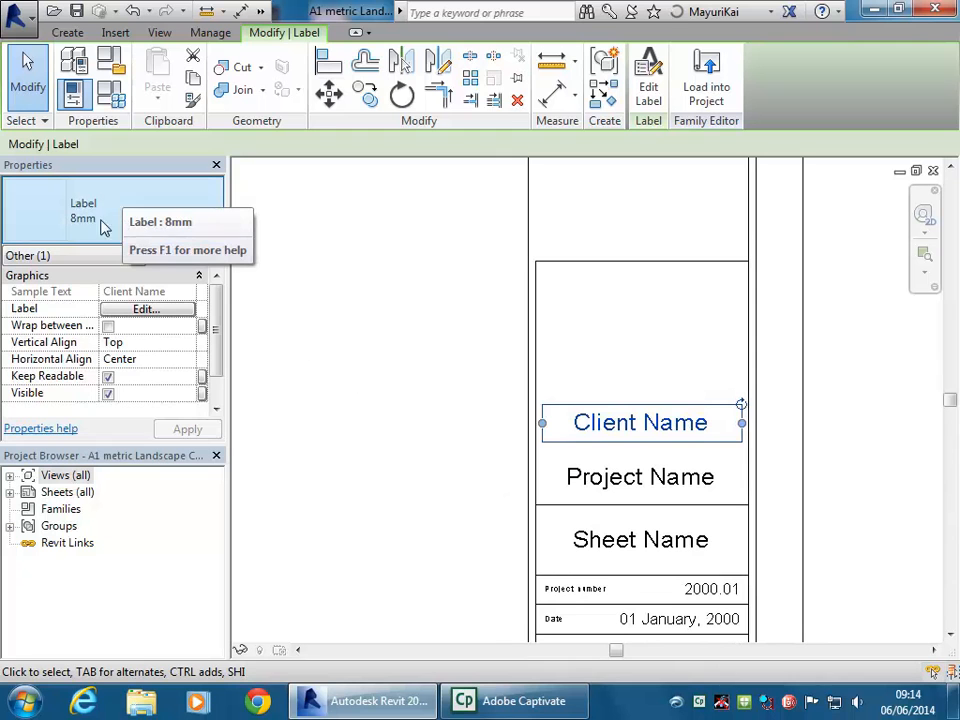
click(416, 497)
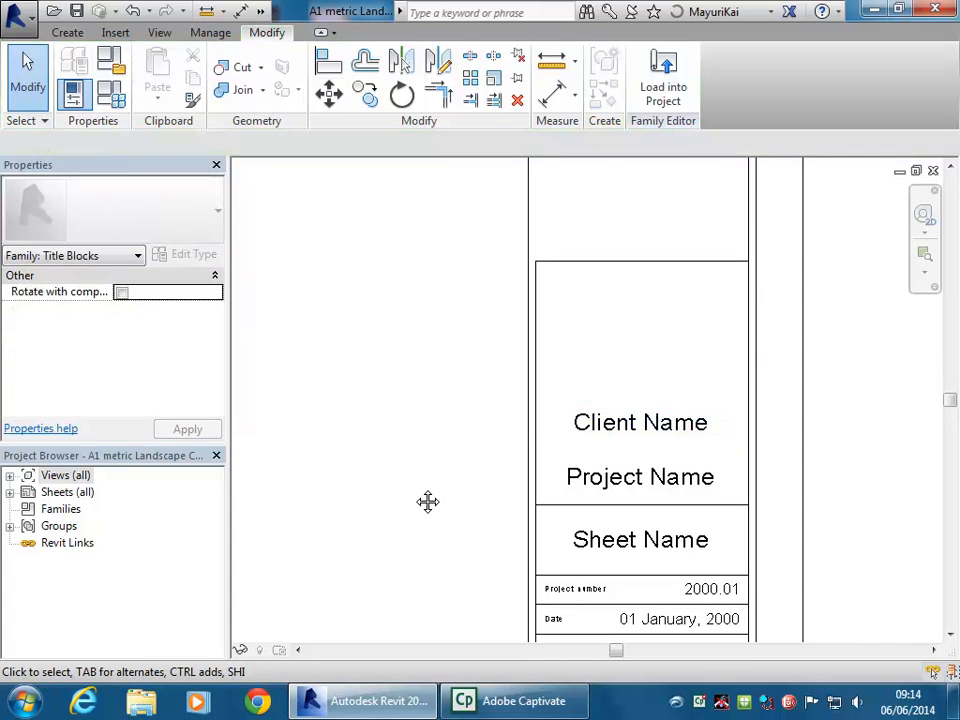
middle_drag(416, 497, 521, 336)
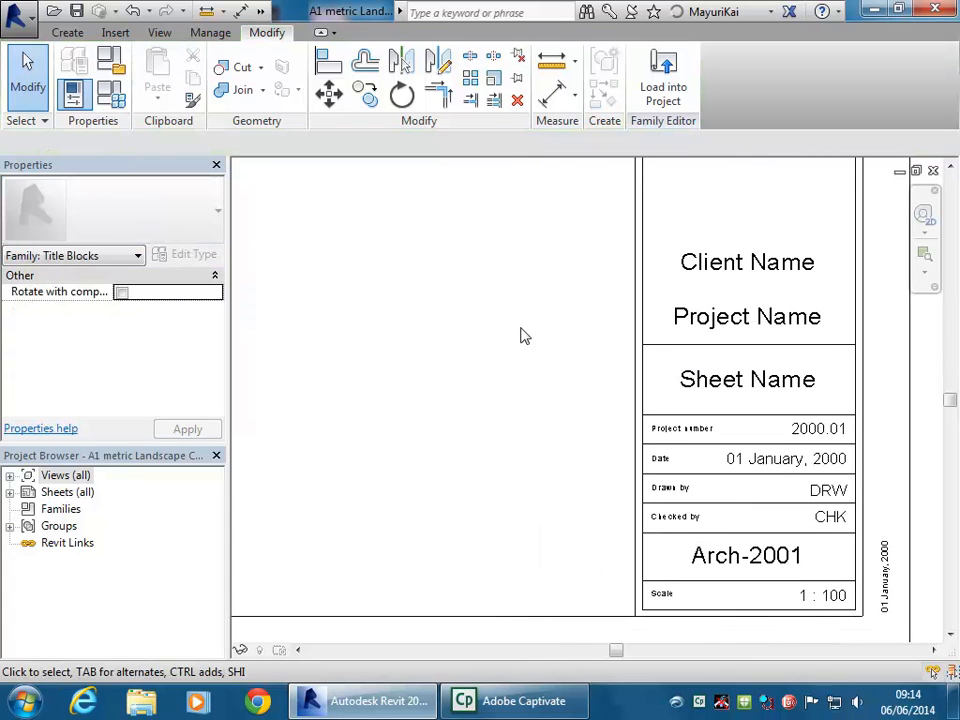
click(691, 444)
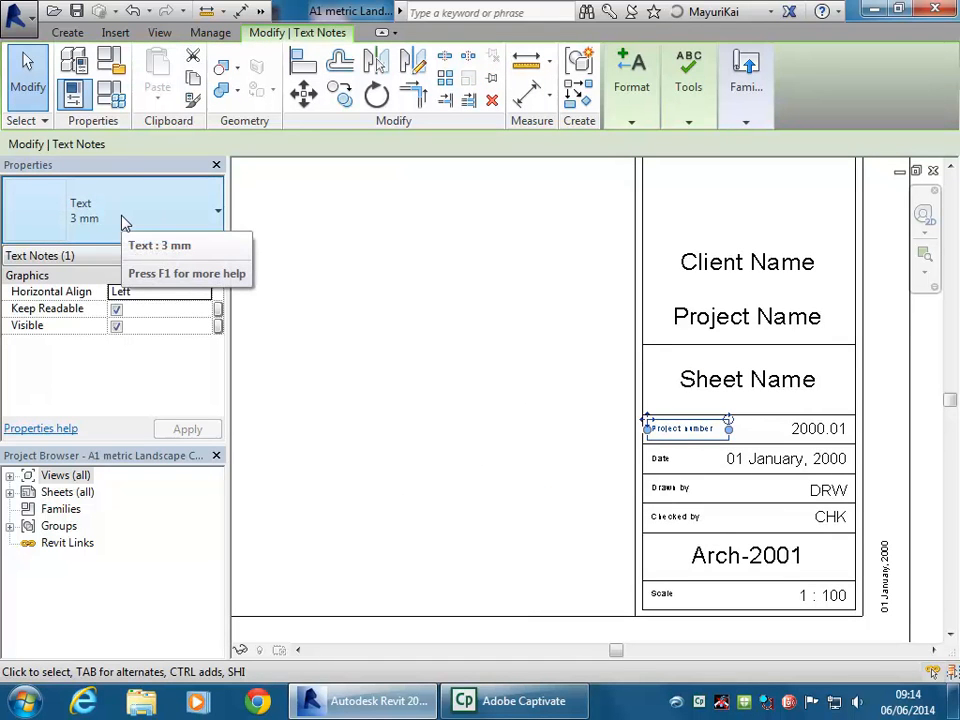
scroll(563, 442, up, 2)
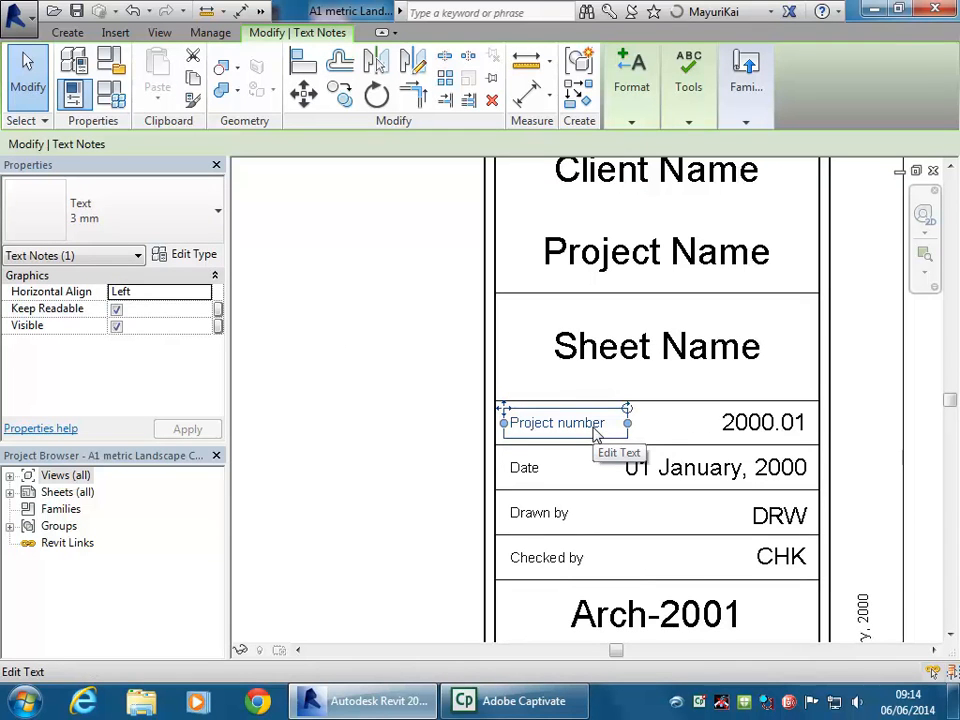
click(759, 433)
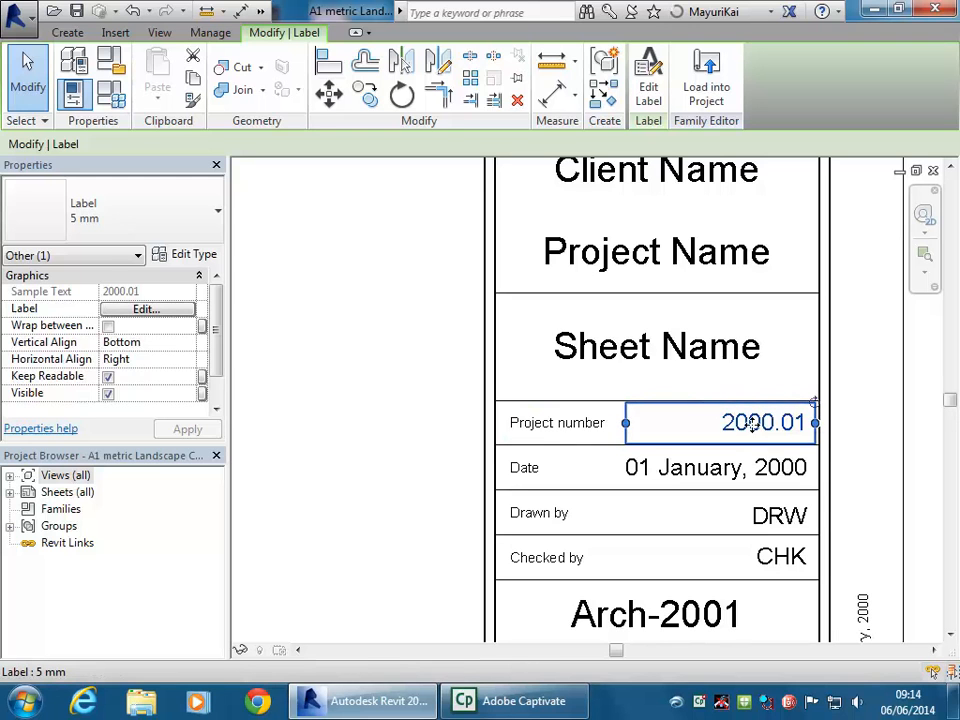
click(135, 223)
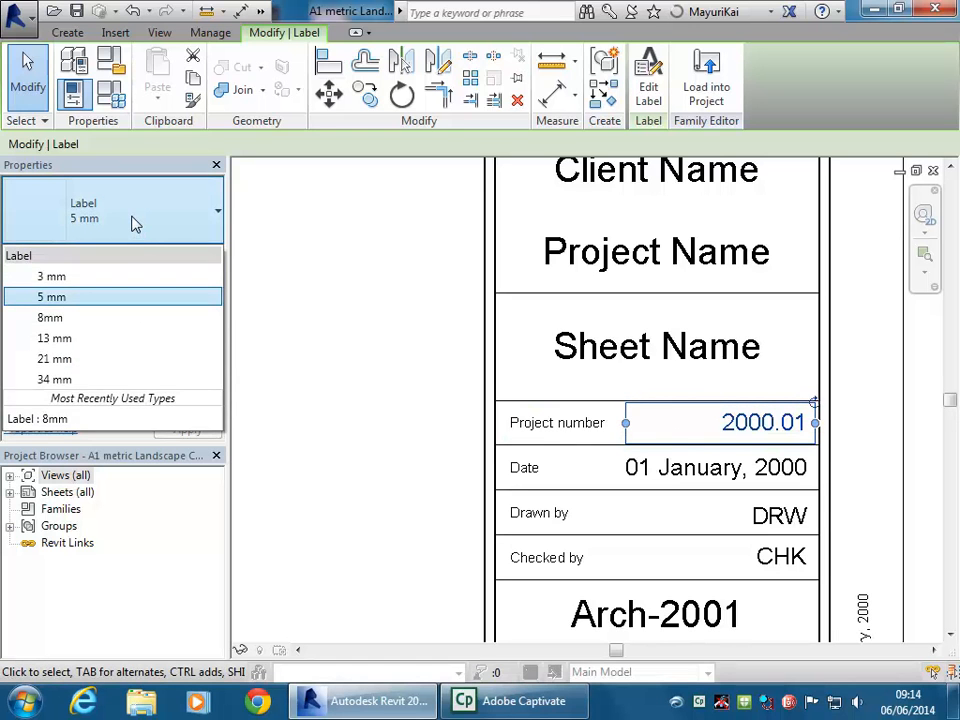
click(60, 213)
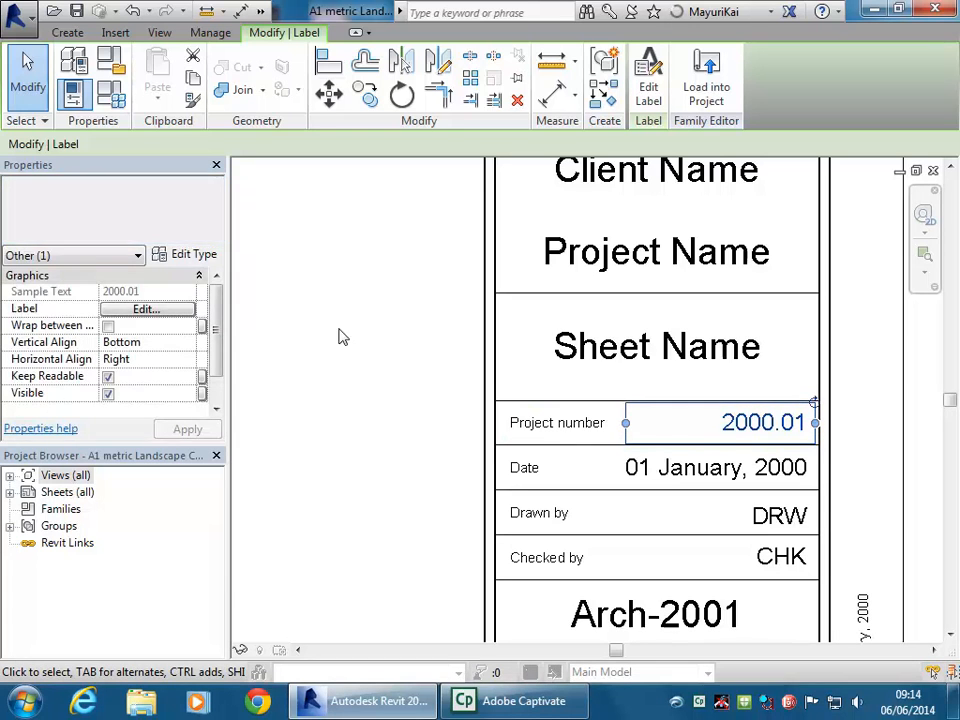
Copy the small Project number caption to just above the large Sheet Name label
click(415, 456)
scroll(386, 347, down, 2)
middle_drag(386, 347, 484, 446)
click(549, 505)
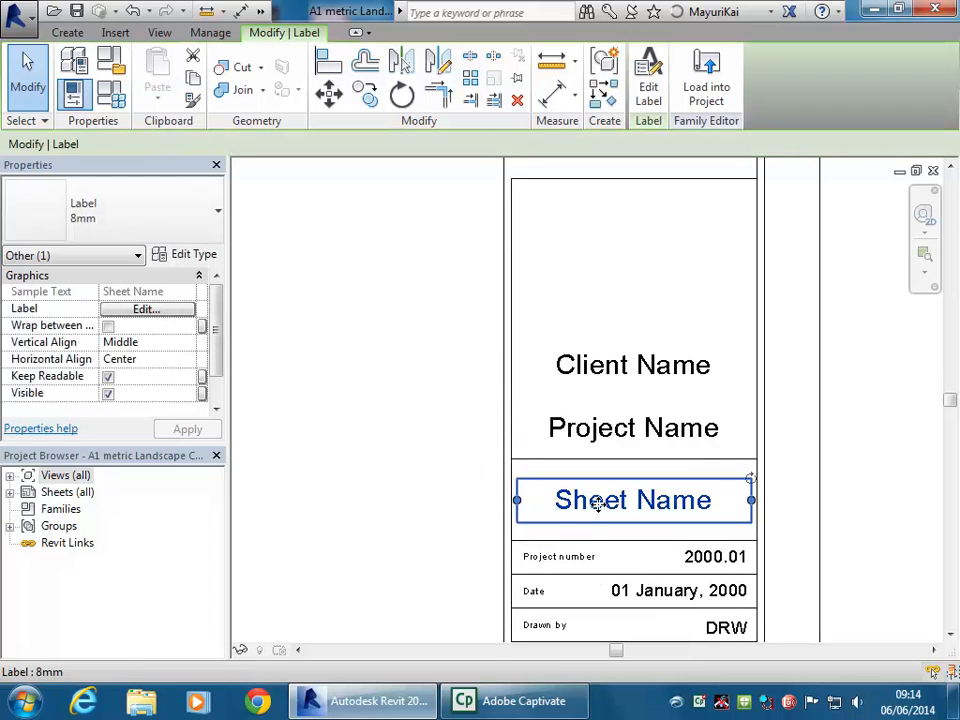
click(465, 510)
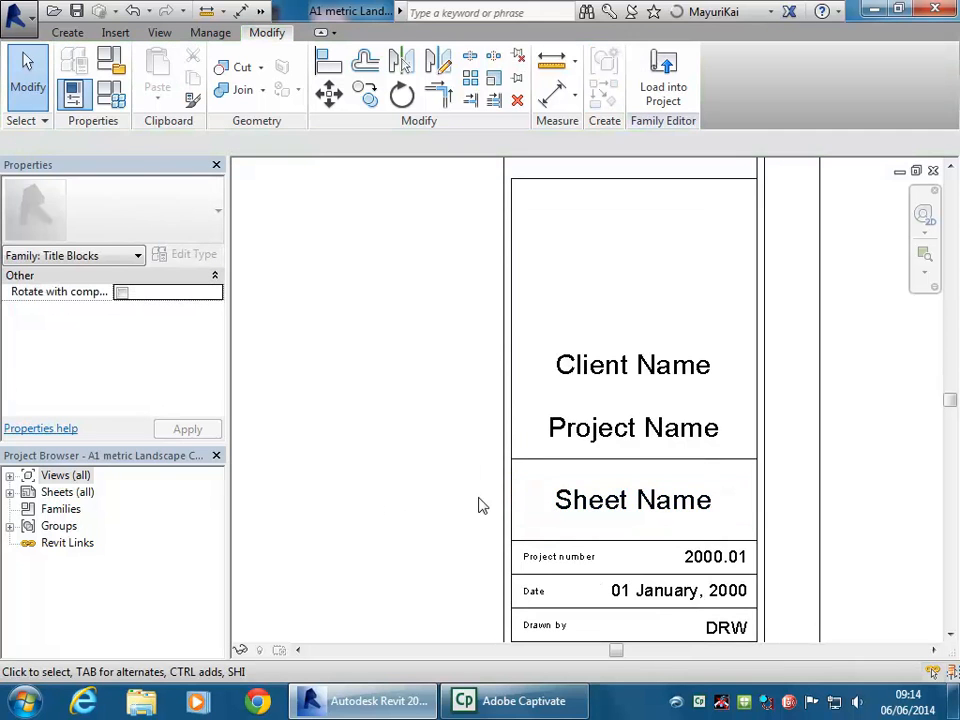
middle_drag(465, 510, 452, 429)
scroll(452, 429, up, 1)
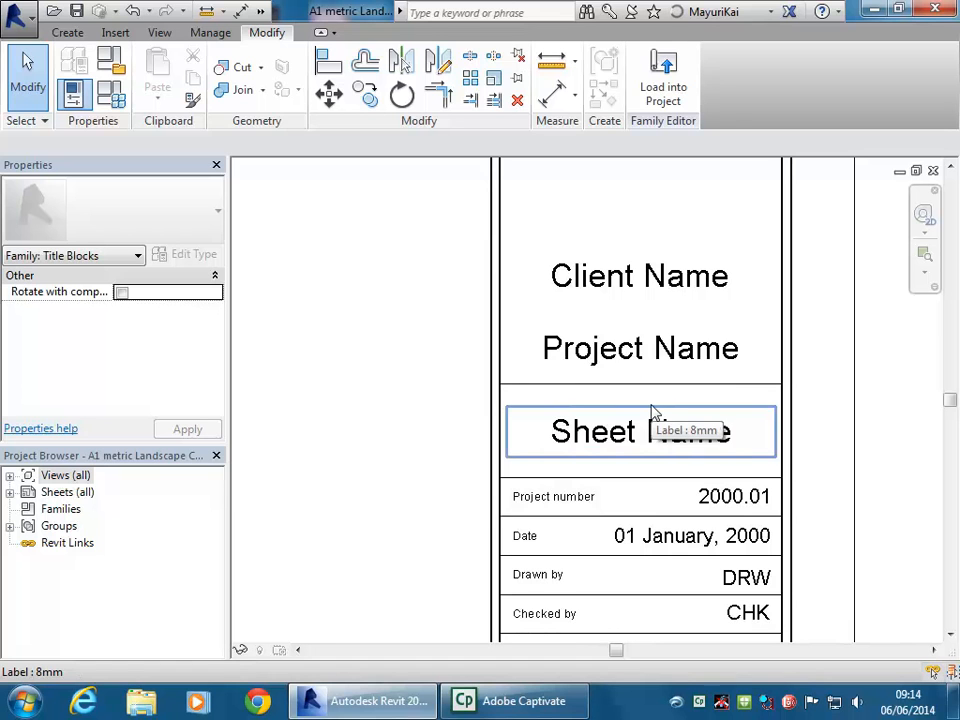
click(550, 498)
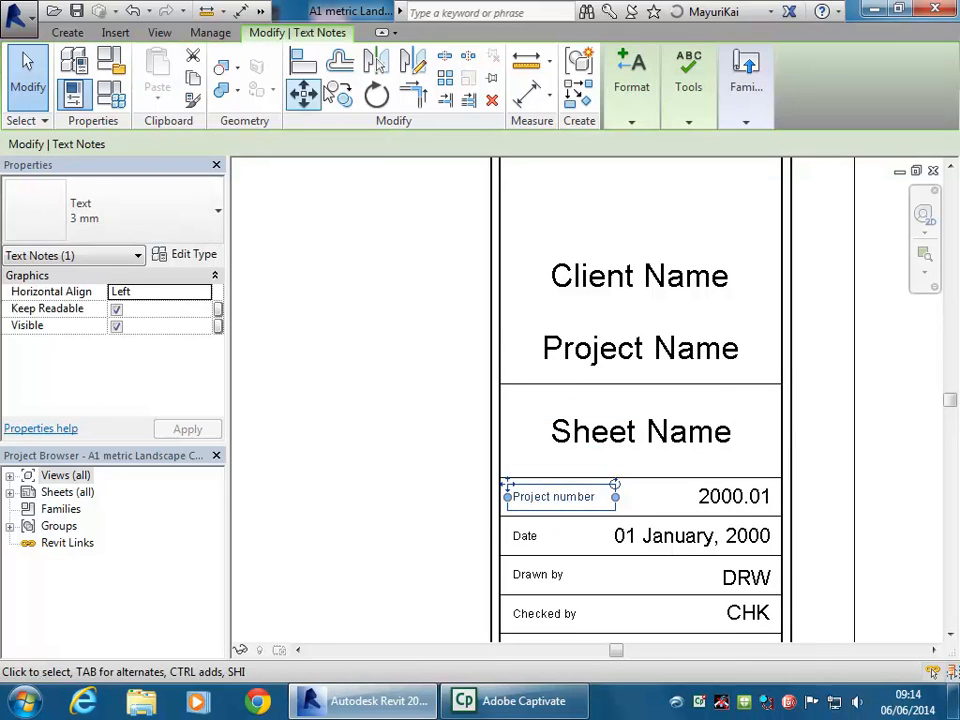
click(340, 93)
click(499, 478)
click(499, 384)
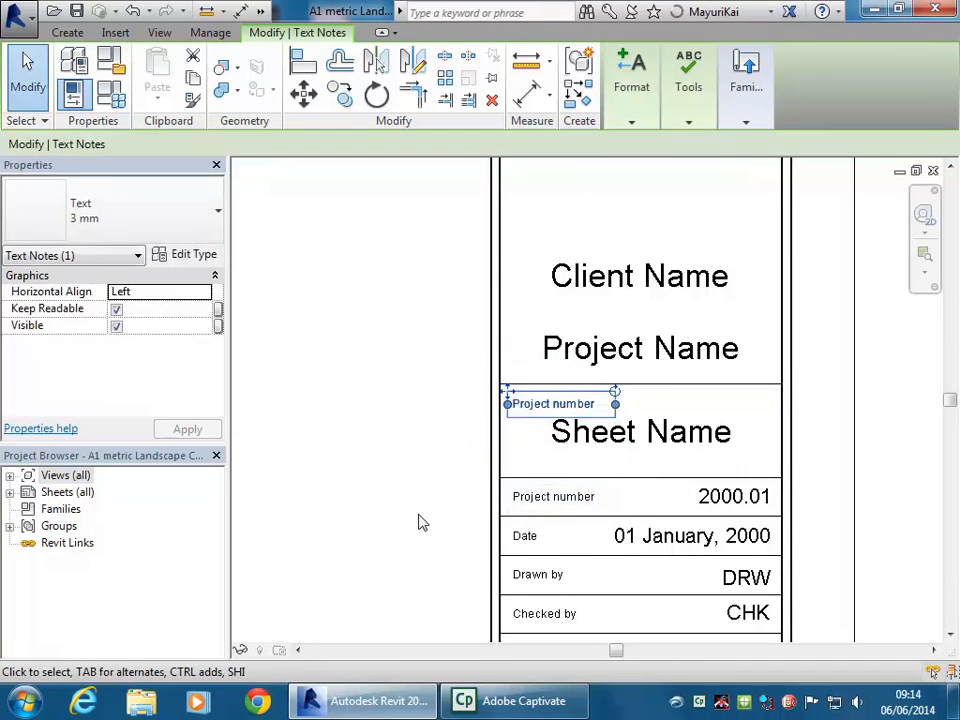
click(421, 520)
Retype the copied caption as 'Sheet Name'
double_click(557, 404)
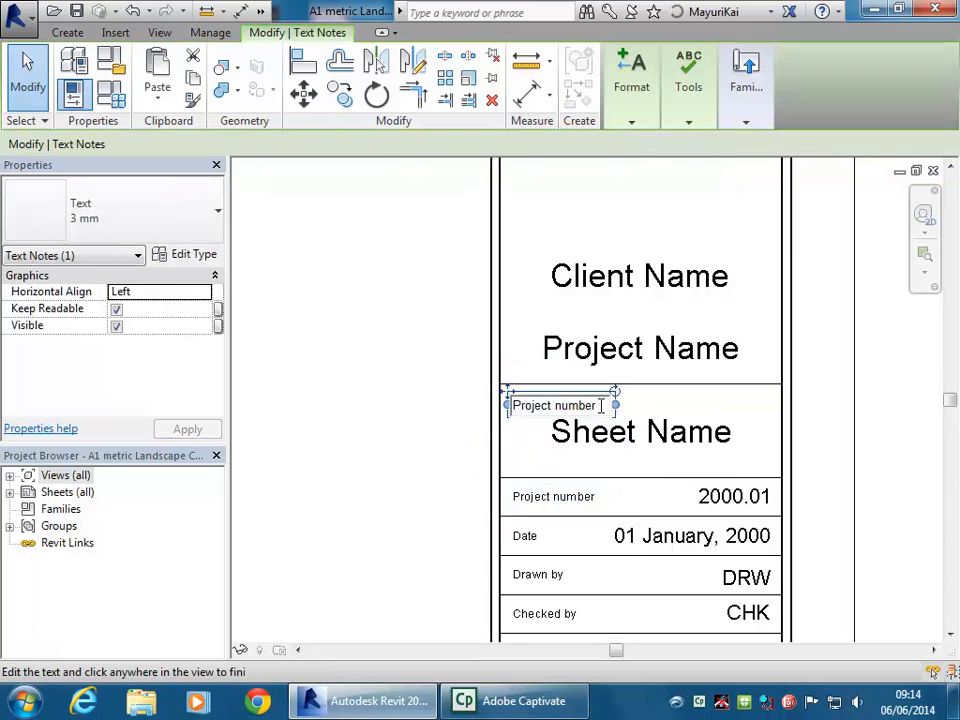
drag(598, 403, 399, 409)
key(BackSpace)
text(Sheet Nam)
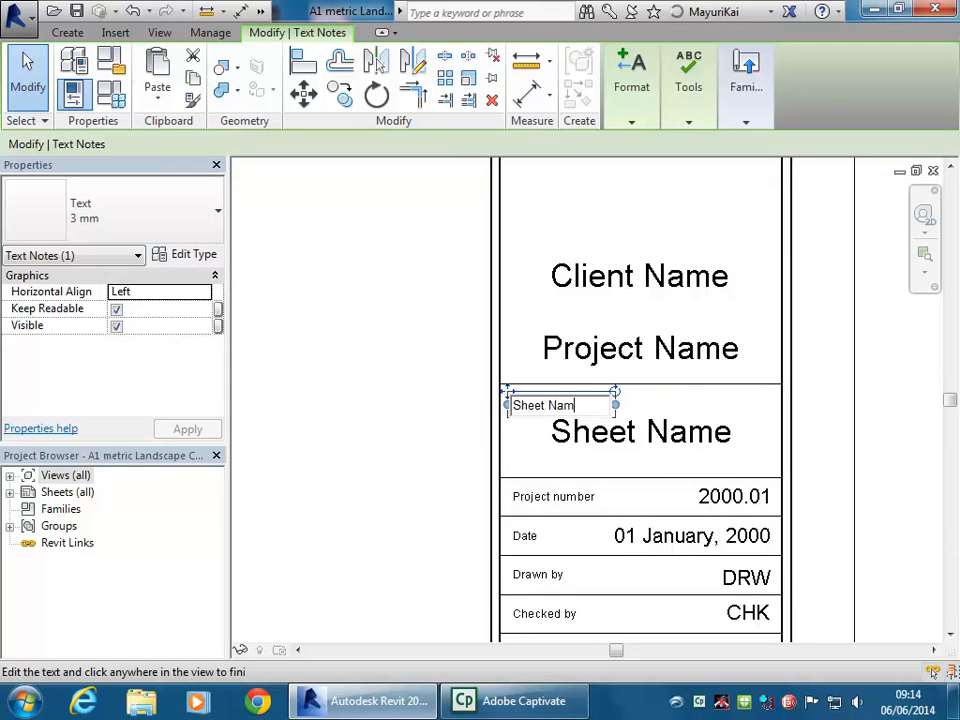
text(e)
key(Return)
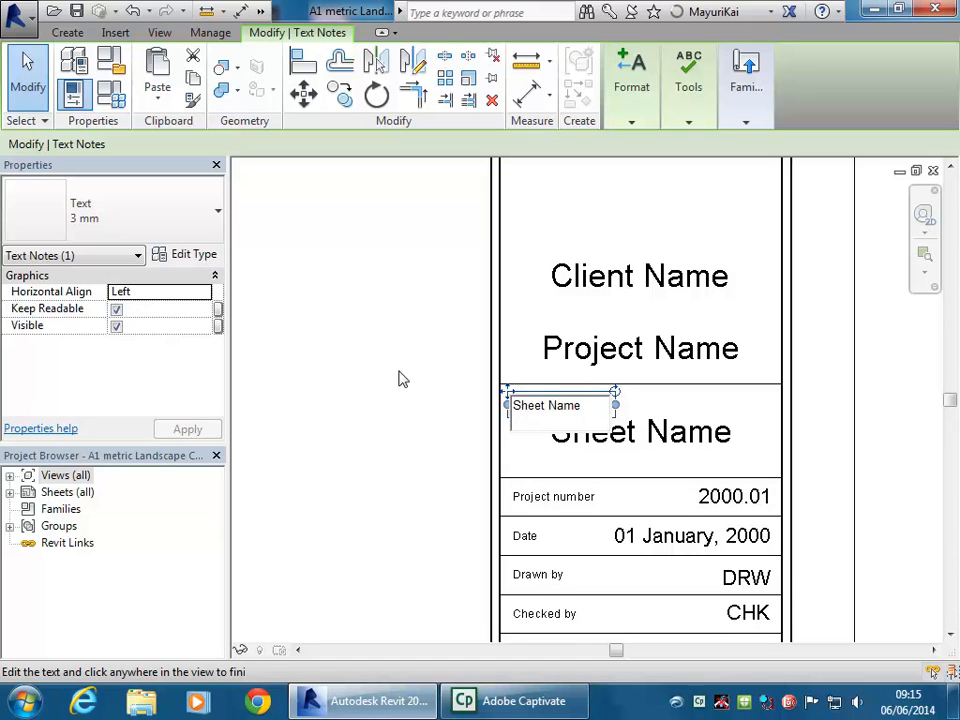
click(484, 392)
click(416, 424)
scroll(442, 405, up, 2)
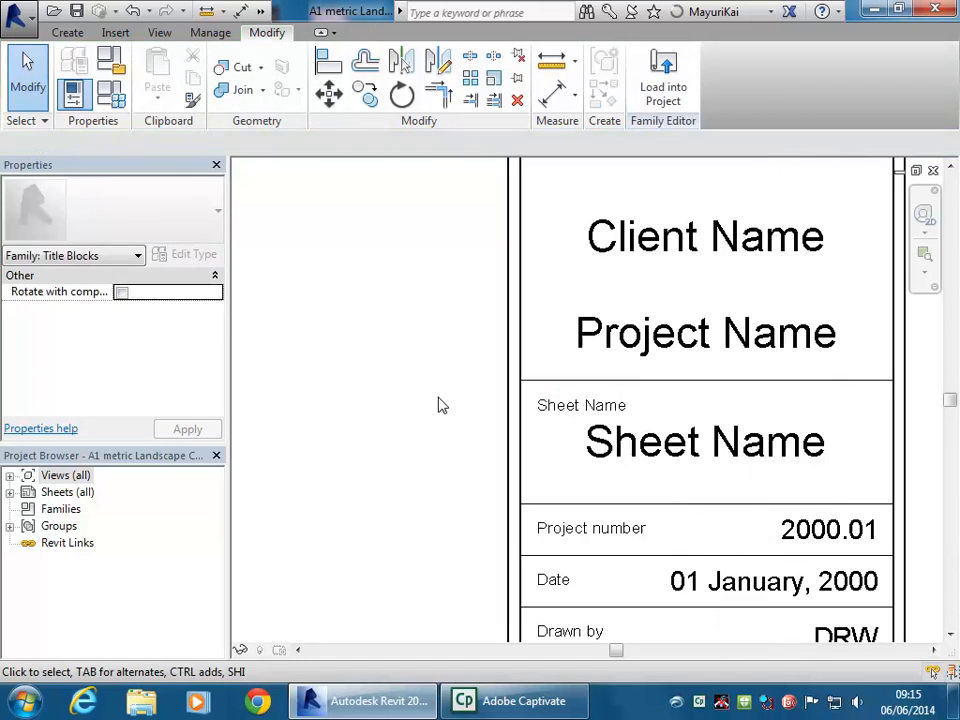
Select the small Sheet Name caption below the Project Name row
click(560, 416)
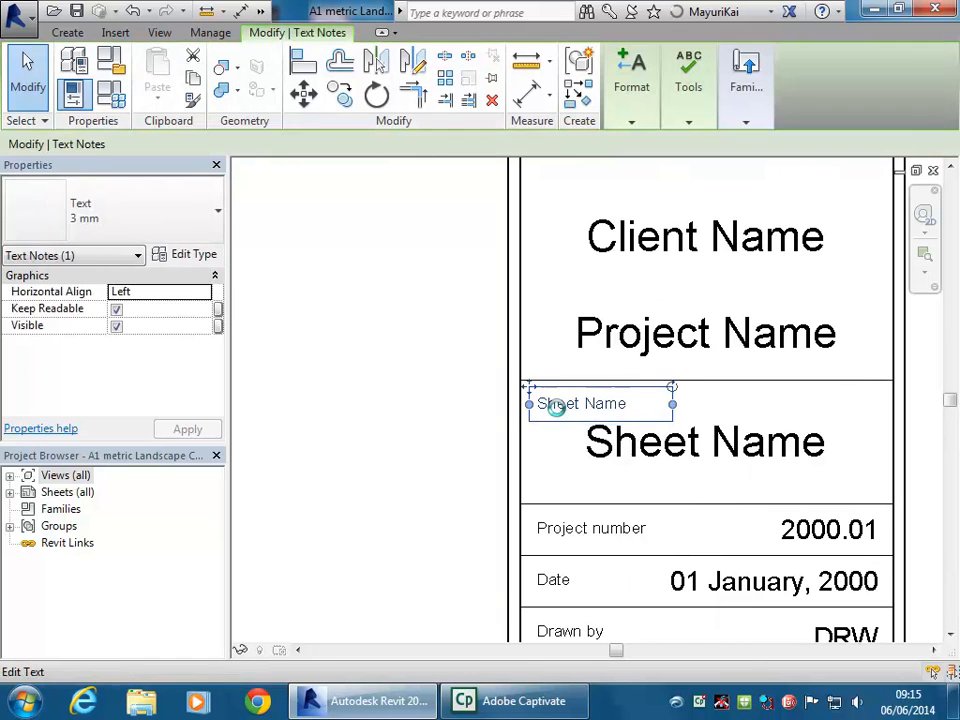
scroll(560, 416, down, 1)
click(416, 436)
scroll(448, 463, down, 3)
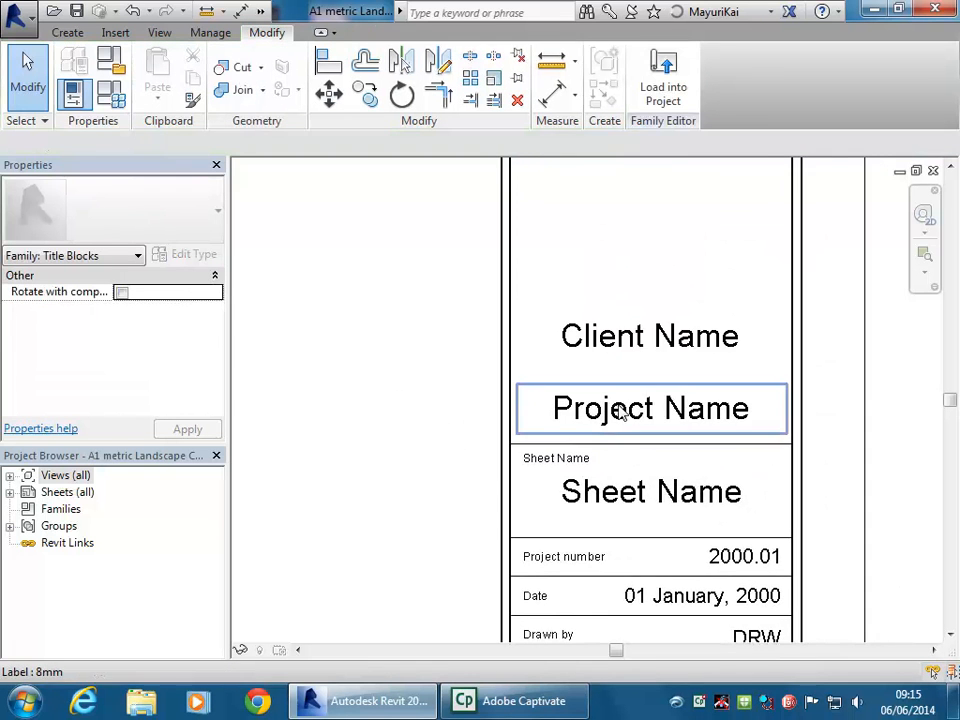
click(657, 472)
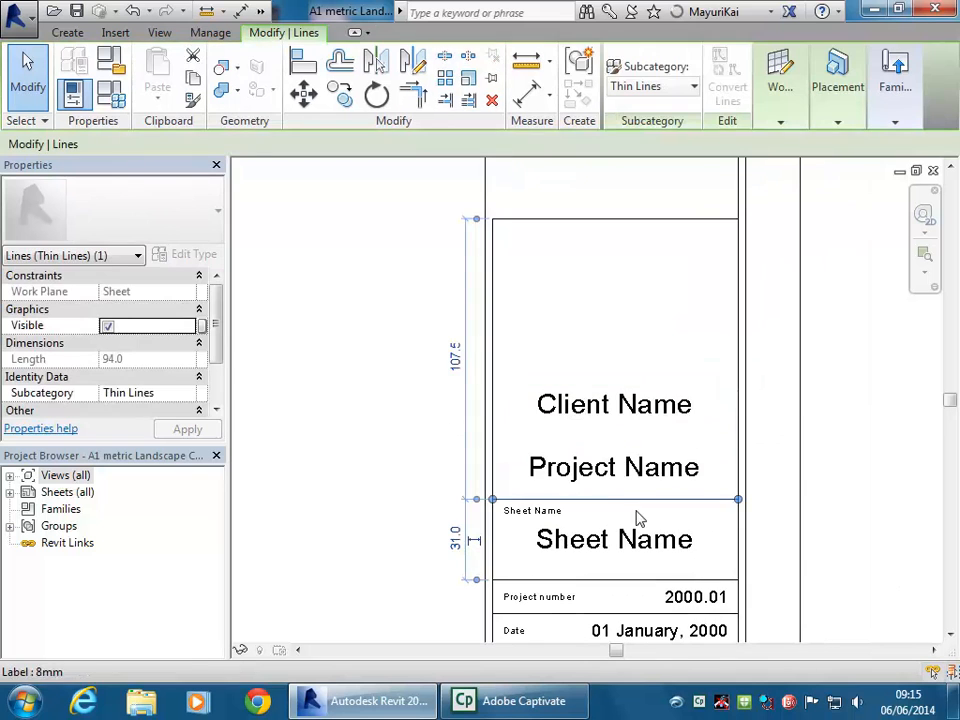
click(534, 521)
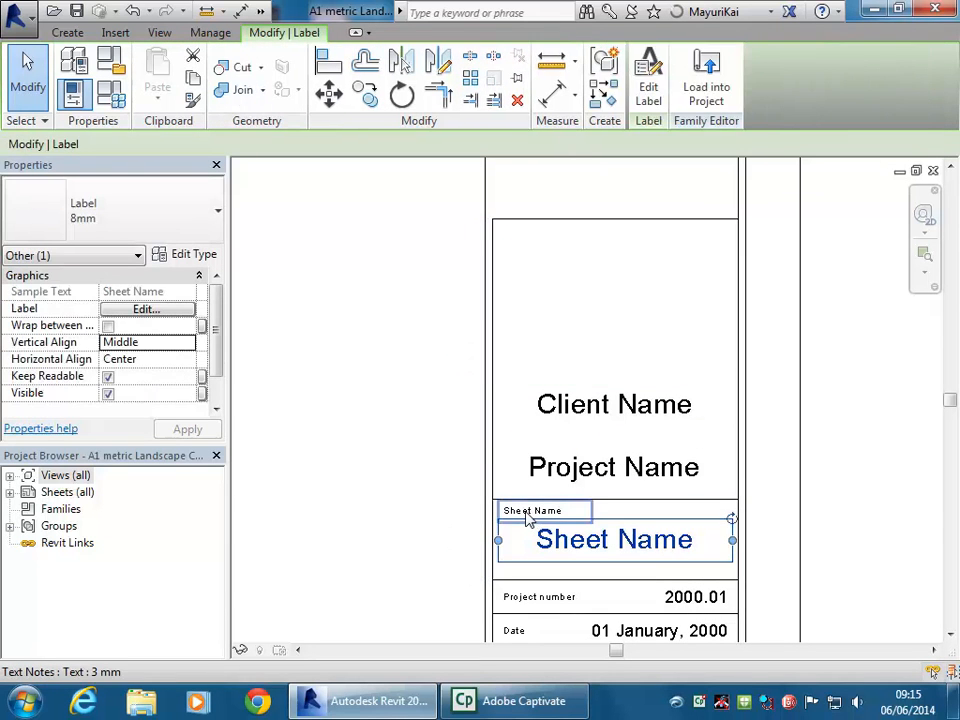
click(526, 513)
Copy the Sheet Name caption above Project Name, then again above Client Name
click(340, 94)
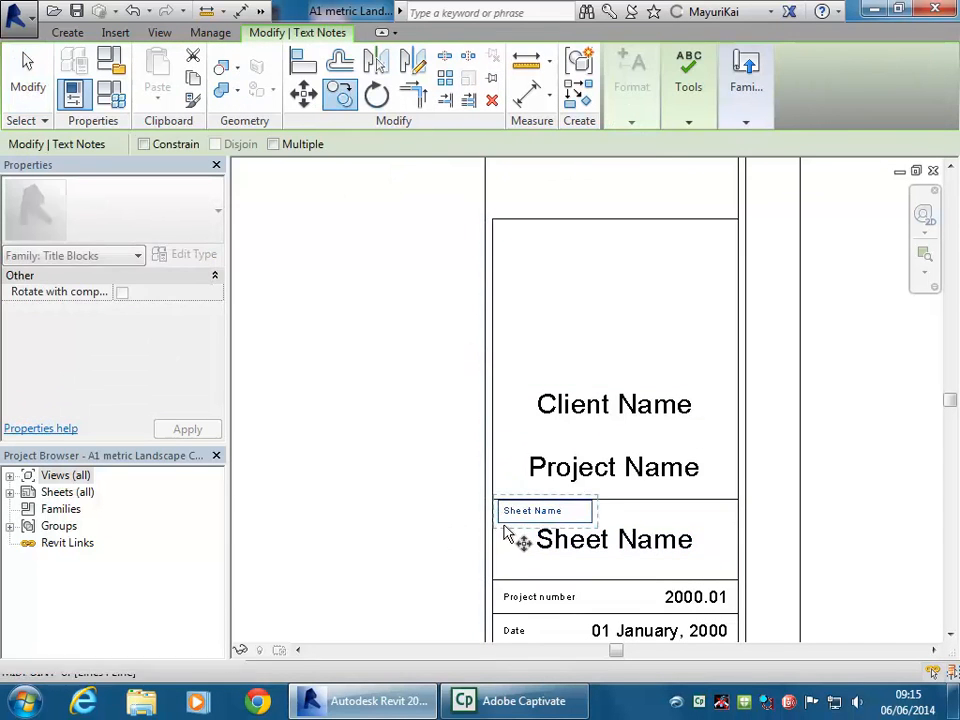
click(498, 515)
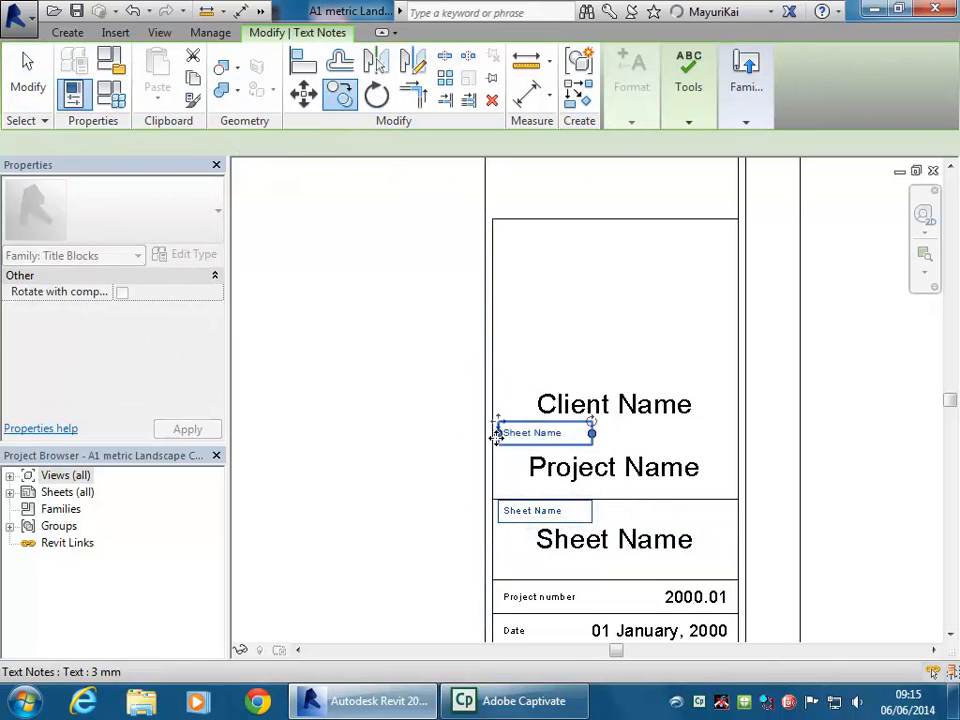
click(497, 438)
click(340, 94)
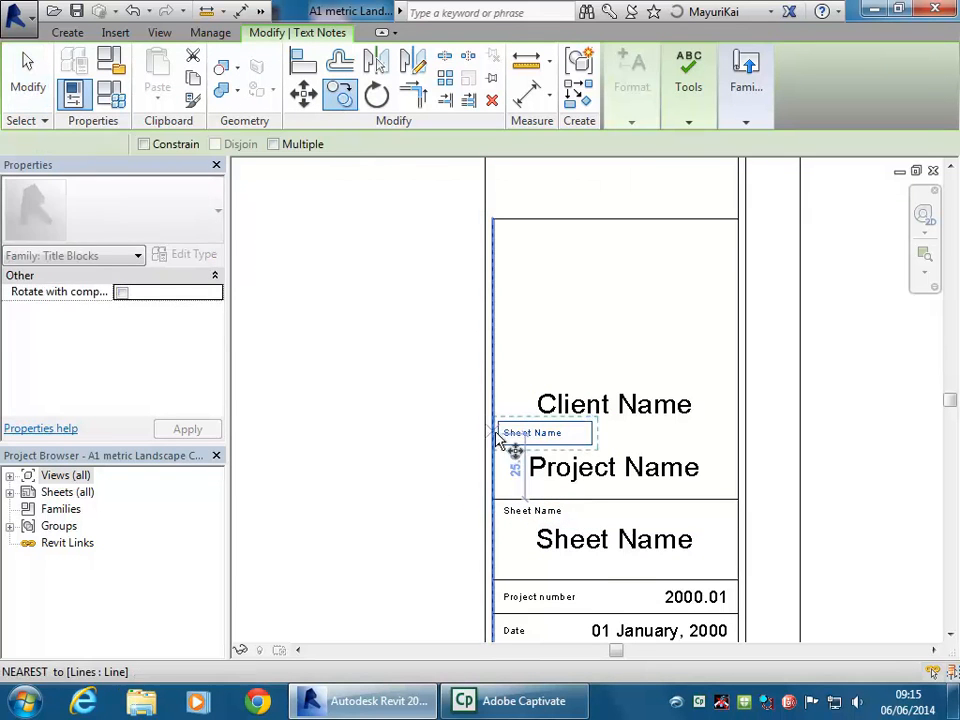
click(498, 441)
click(500, 381)
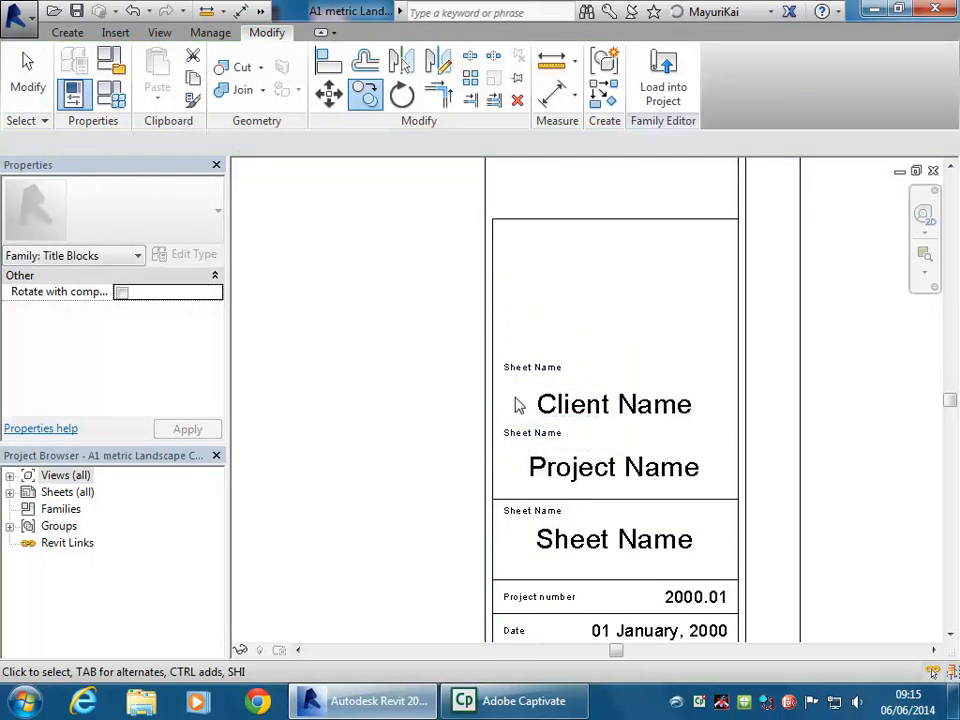
scroll(489, 409, up, 2)
click(486, 375)
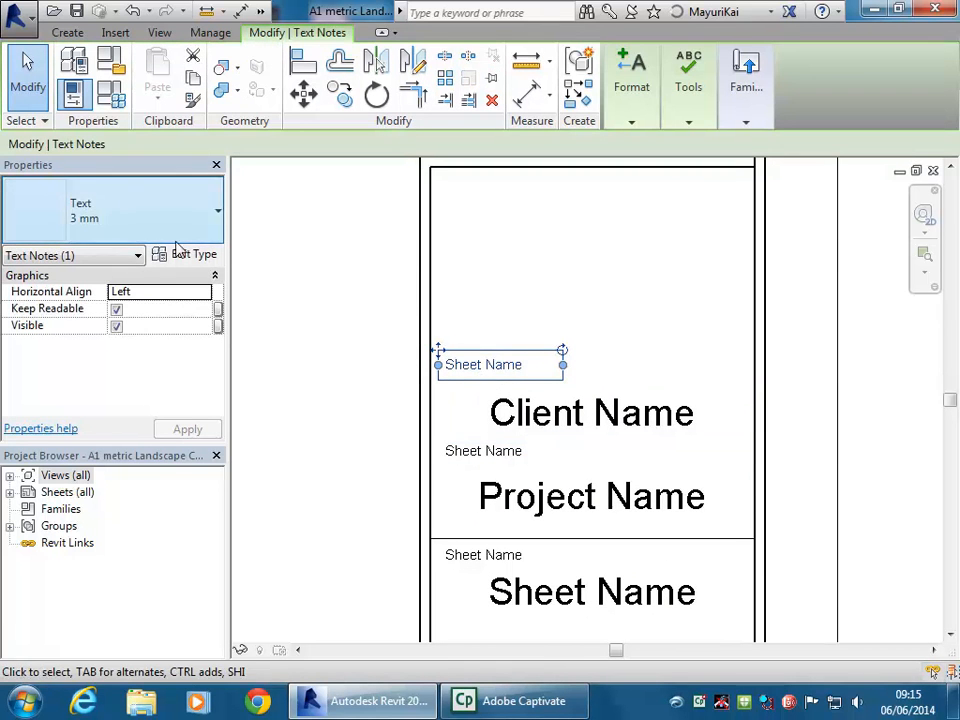
Reword the caption above Client Name, replacing Sheet with Client
middle_drag(354, 366, 375, 358)
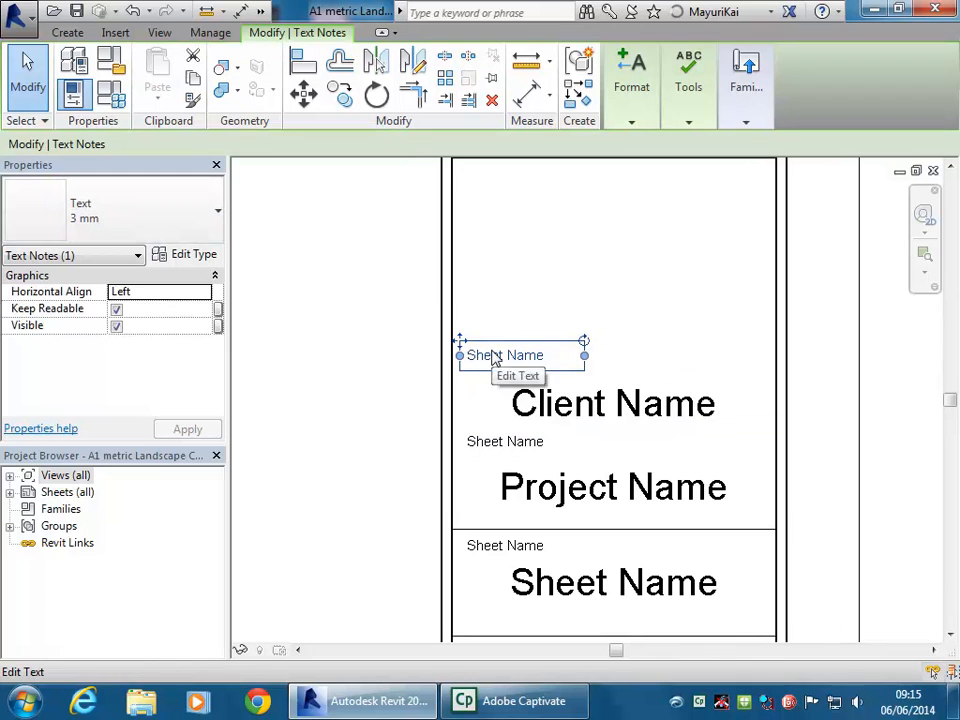
click(495, 353)
drag(503, 357, 420, 358)
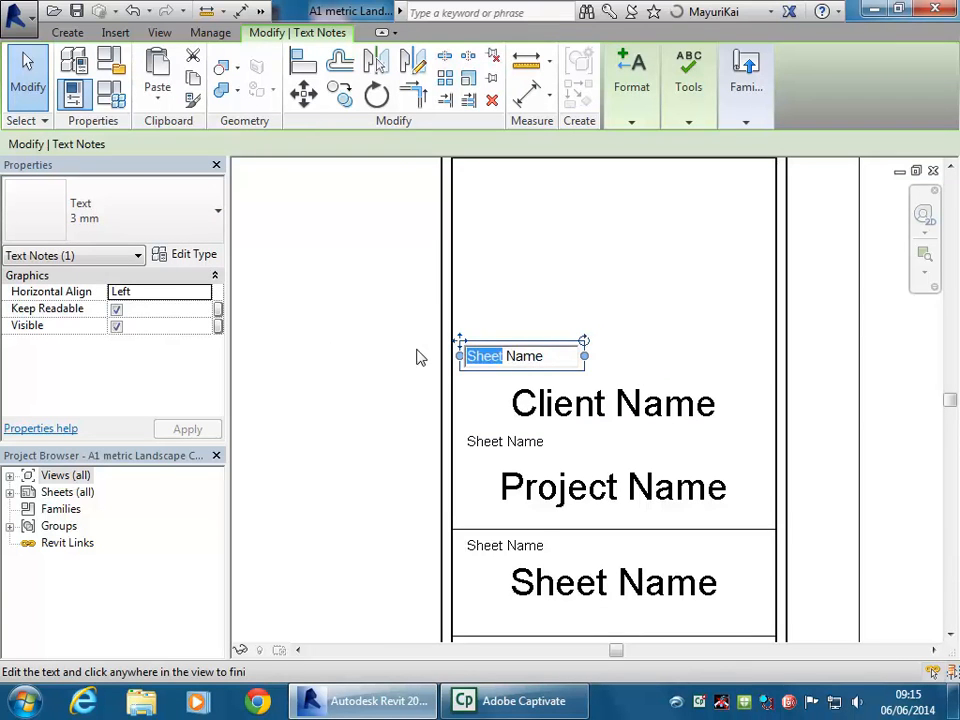
text(Client)
click(489, 452)
Reword the caption above Project Name, replacing Sheet with Project and removing Name
click(504, 450)
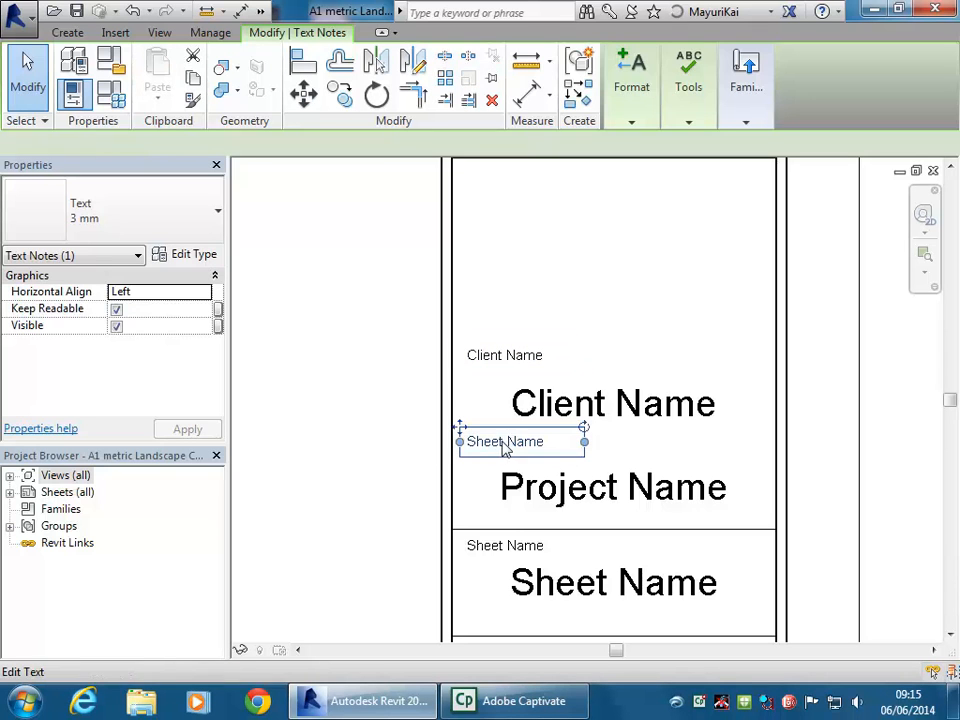
click(504, 441)
drag(505, 441, 406, 441)
text(Project)
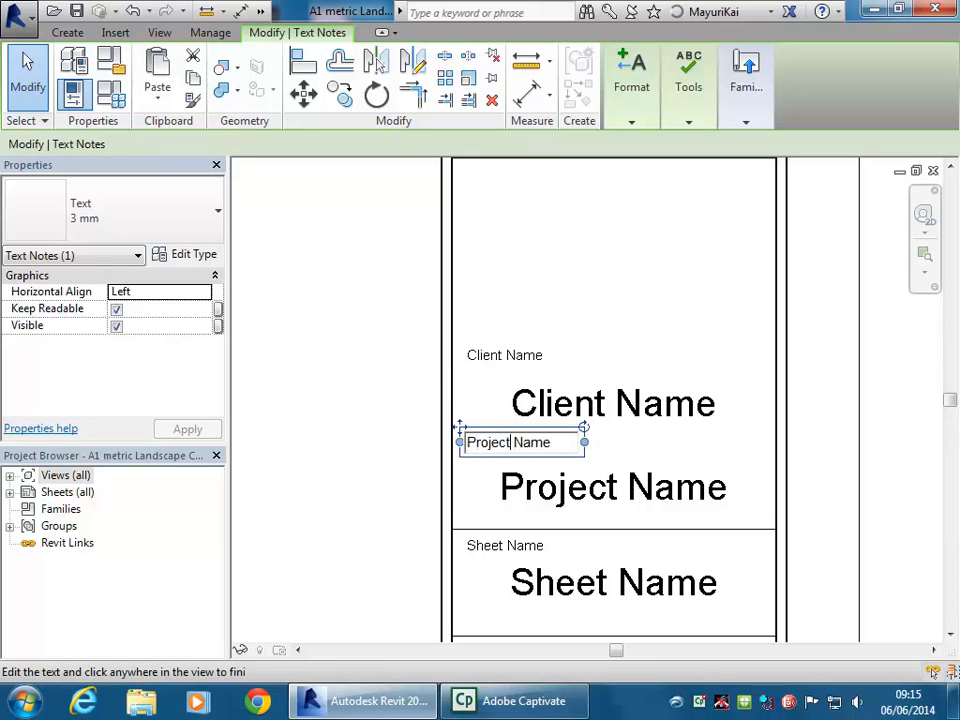
key(Delete)
key(Delete)
key(Delete)
key(Delete)
key(Delete)
right_click(405, 434)
click(336, 402)
Shorten the Client Name caption to read Client:
click(508, 353)
click(507, 350)
click(508, 356)
drag(500, 356, 584, 360)
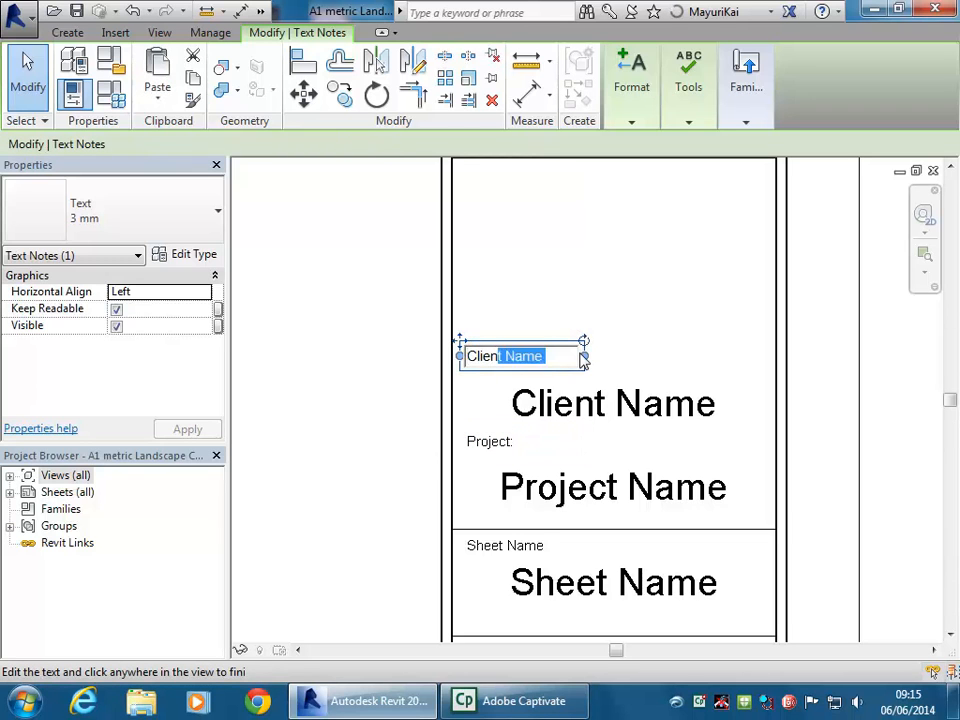
text(t)
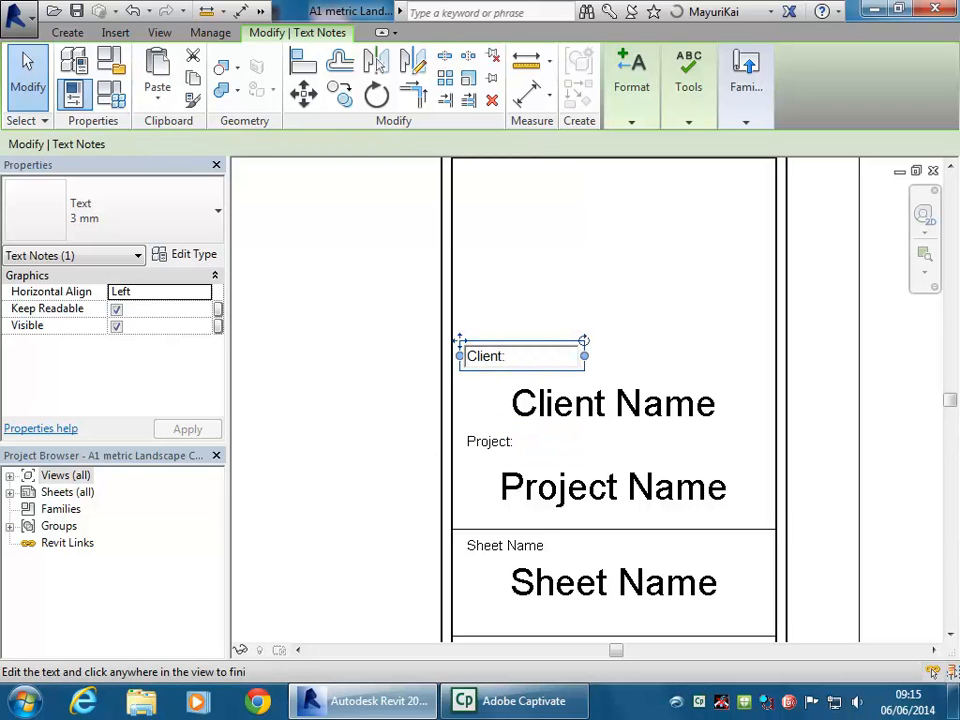
text(:)
click(364, 467)
Change the bottom Sheet Name caption to read Sheet:
double_click(517, 545)
drag(506, 546, 574, 541)
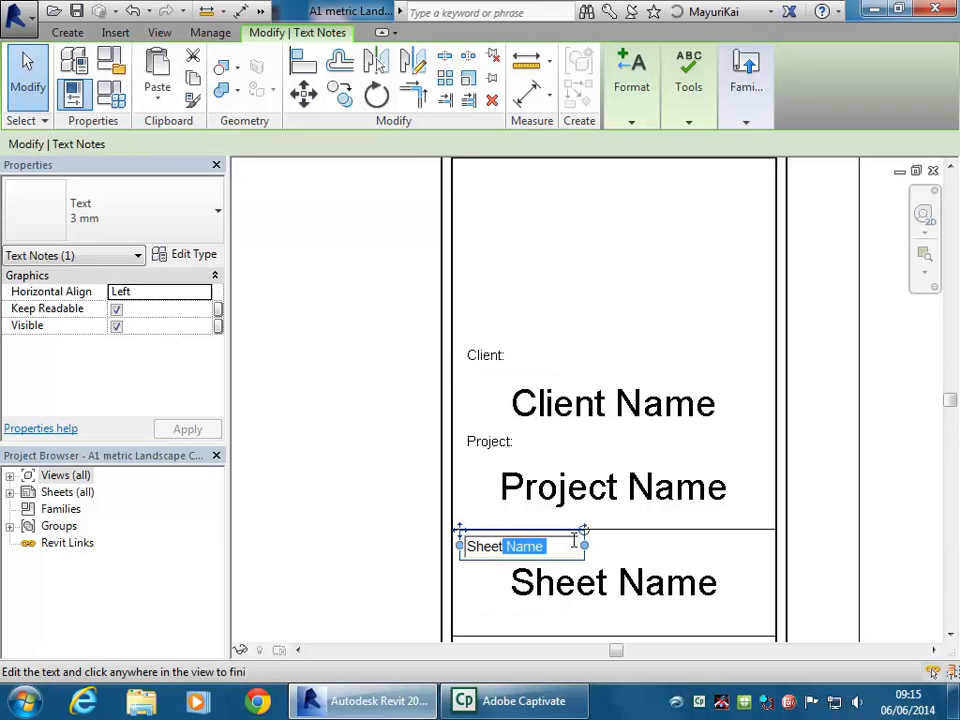
text(:)
click(388, 412)
Window-select the Client:, Project: and Sheet: captions together
click(392, 413)
scroll(400, 422, down, 3)
middle_drag(401, 424, 484, 369)
scroll(452, 394, up, 1)
drag(458, 279, 660, 508)
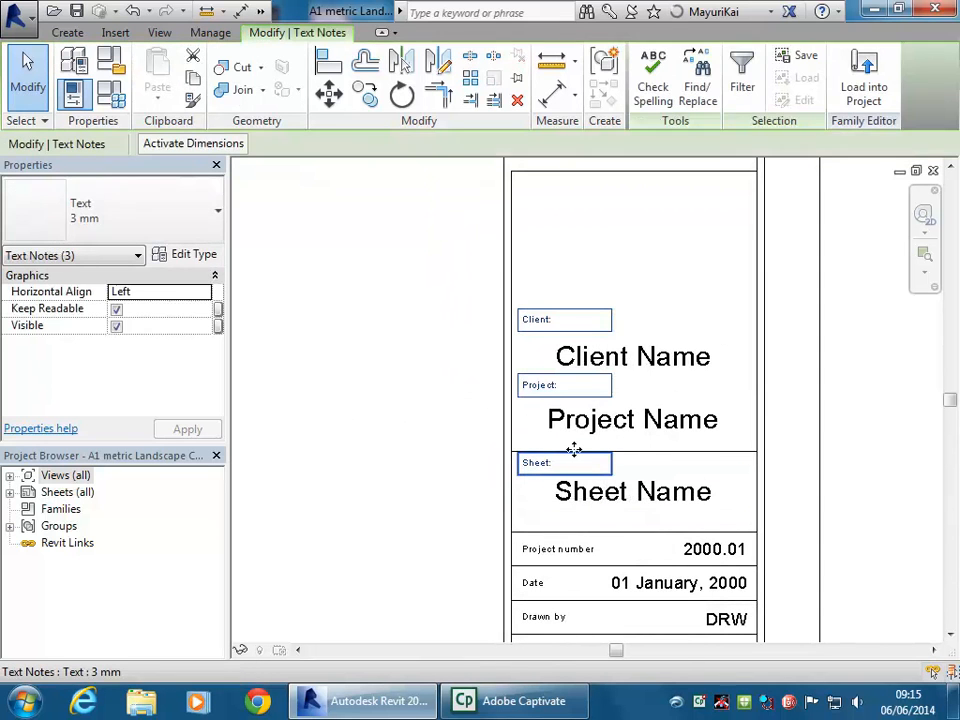
key(Left)
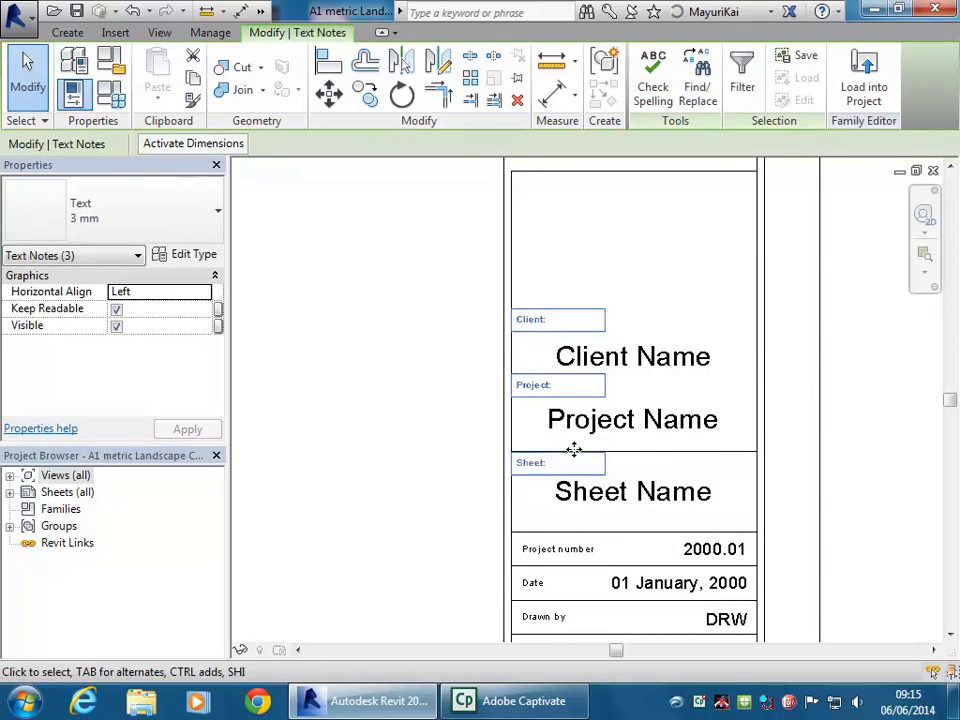
click(444, 438)
scroll(444, 438, down, 1)
middle_drag(444, 438, 439, 336)
mouse_move(418, 214)
mouse_down()
mouse_move(553, 589)
mouse_move(575, 587)
mouse_move(575, 604)
mouse_up()
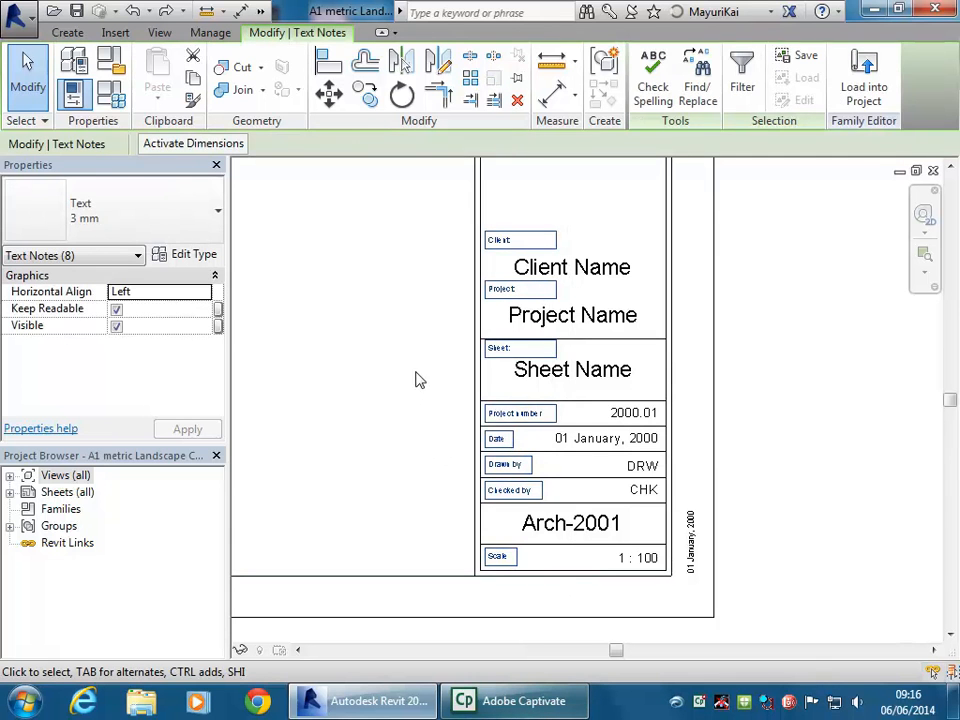
click(416, 365)
middle_drag(414, 364, 423, 479)
drag(434, 377, 669, 478)
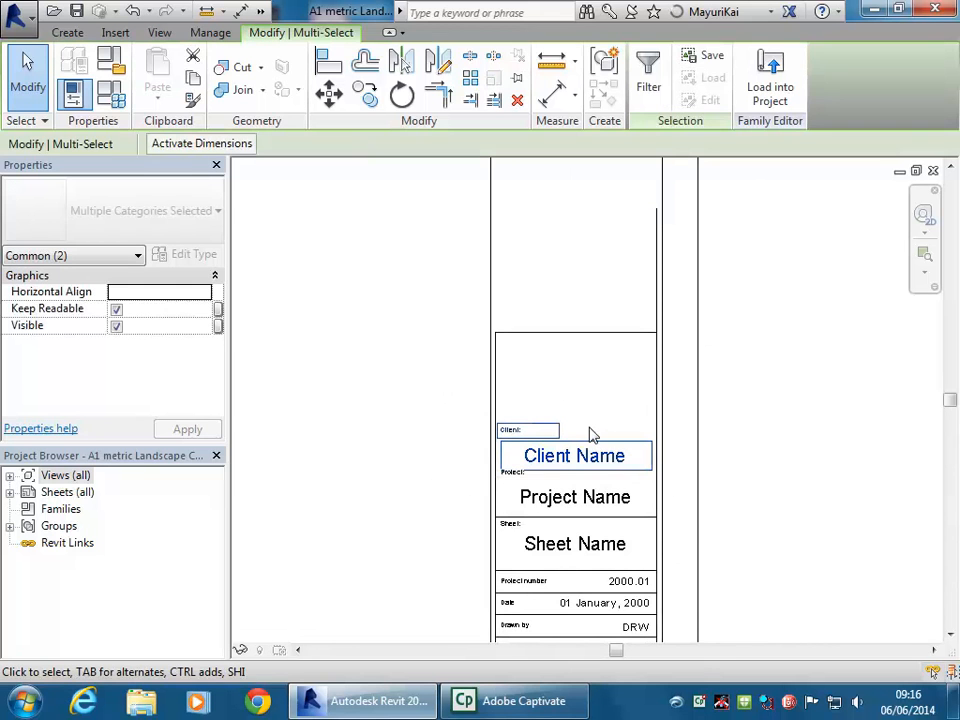
Nudge the Client caption and name up, and lower the title block's top line
key(shift+Up)
key(shift+Up)
key(shift+Up)
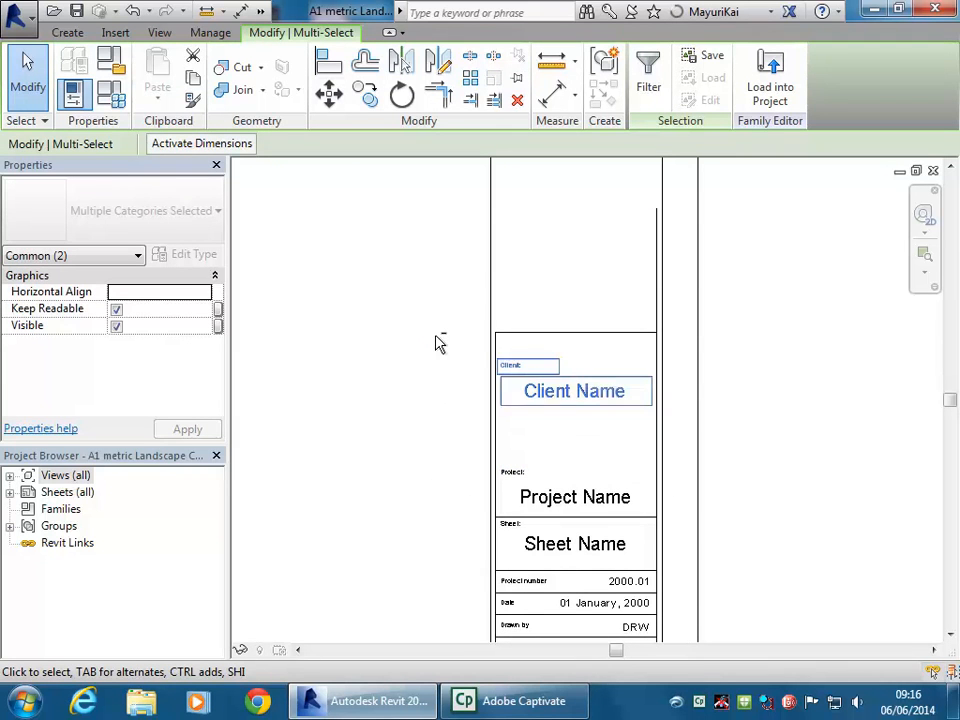
middle_drag(436, 345, 418, 373)
scroll(418, 373, up, 2)
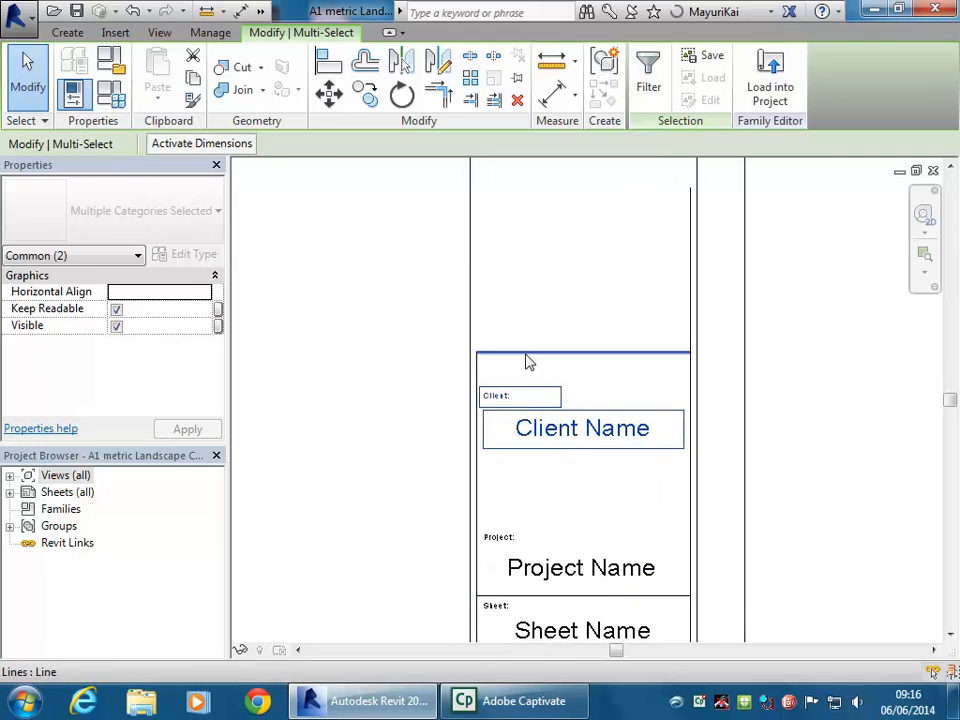
click(524, 352)
key(shift+Down)
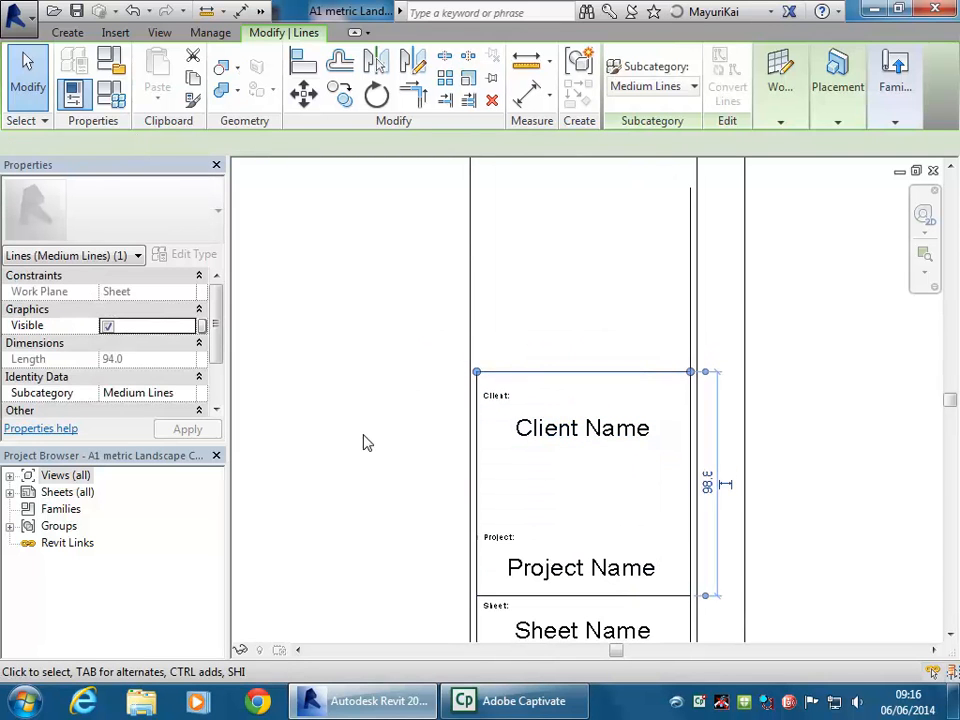
Nudge the Project: caption and Project Name label upward
click(407, 493)
drag(389, 482, 643, 574)
key(Up)
key(Up)
key(Up)
key(Up)
key(Up)
key(Up)
click(394, 482)
Check the length of one of the title block lines
scroll(456, 489, down, 3)
middle_drag(456, 489, 592, 484)
scroll(516, 420, down, 2)
scroll(574, 418, up, 1)
click(574, 418)
click(476, 435)
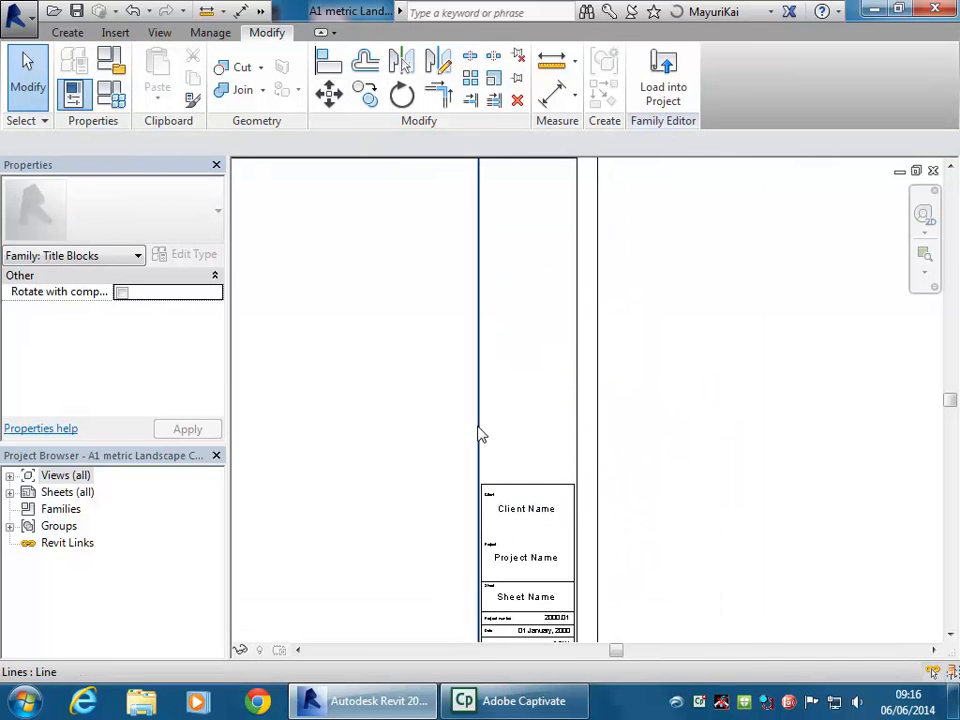
scroll(536, 418, down, 3)
middle_drag(536, 418, 658, 459)
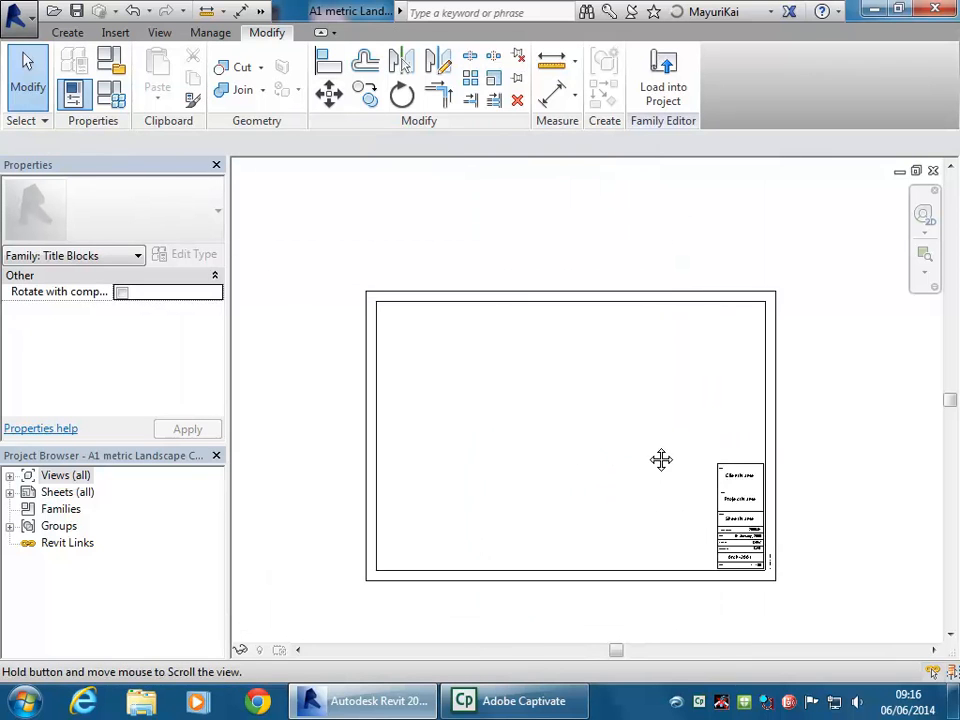
scroll(642, 463, up, 1)
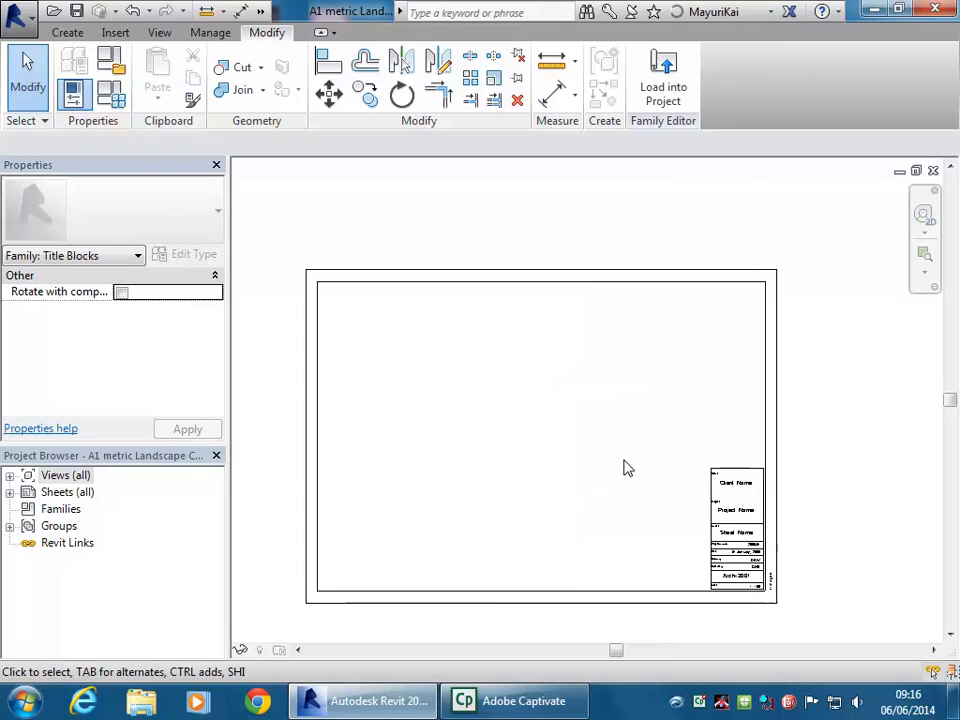
Select the four inner border lines as a chain and delete them
key(Tab)
click(575, 292)
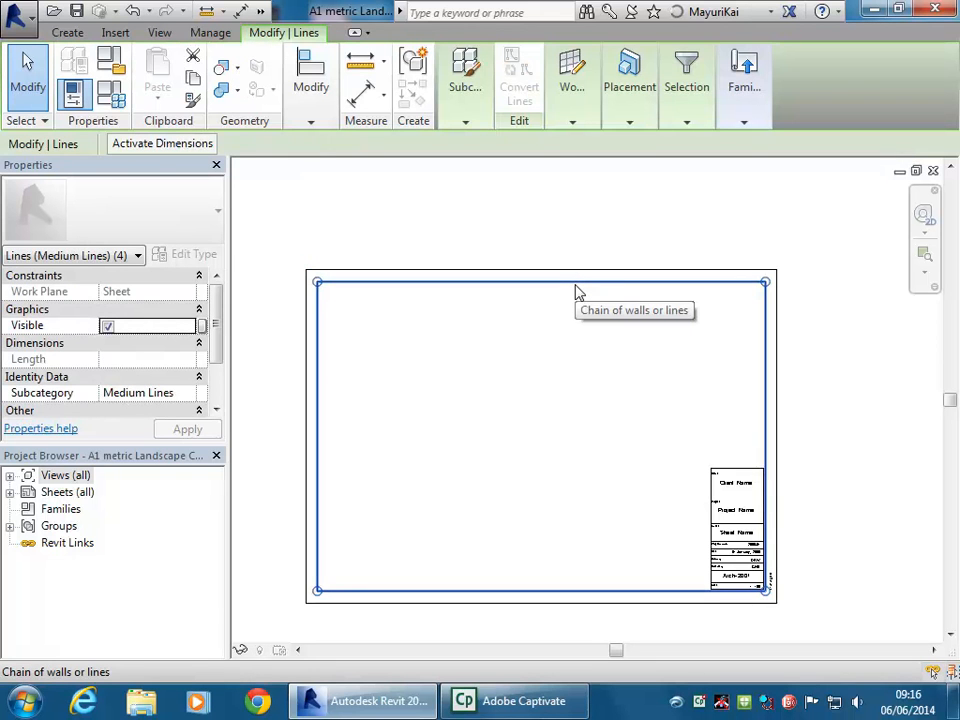
key(Escape)
scroll(470, 358, up, 2)
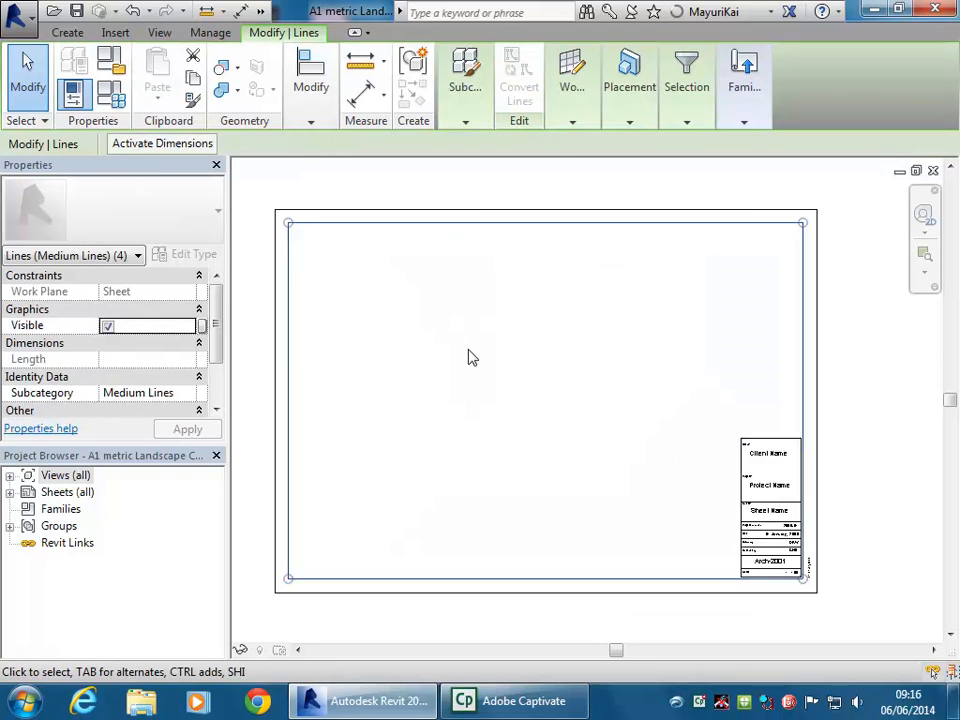
middle_drag(473, 357, 488, 363)
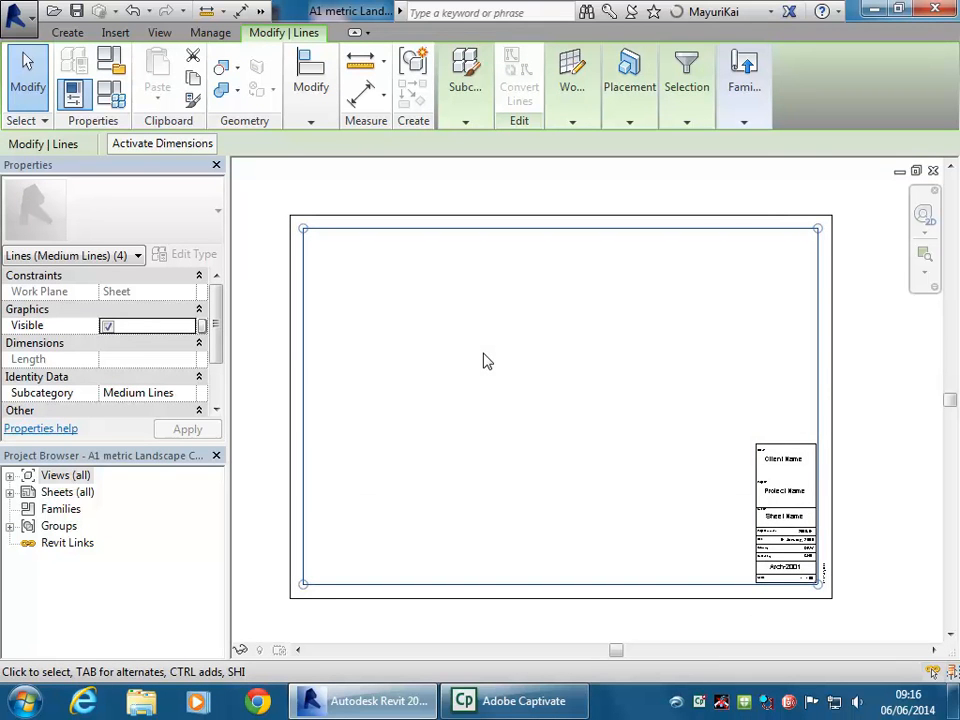
key(Delete)
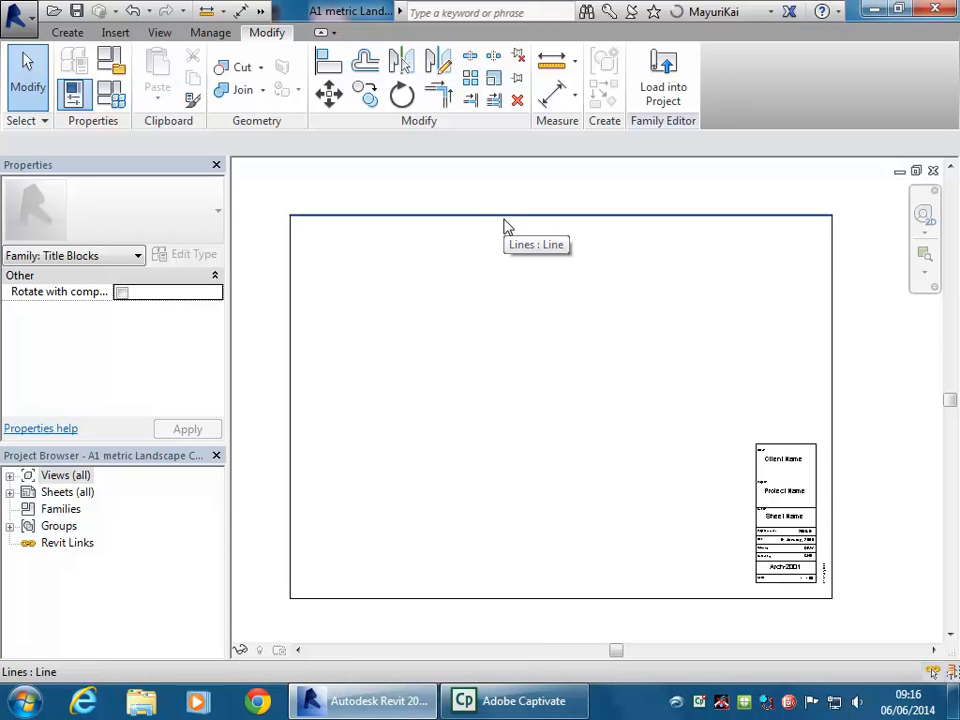
Check the rotated 01 January, 2000 date label beside the title block's lower rows
scroll(720, 490, up, 5)
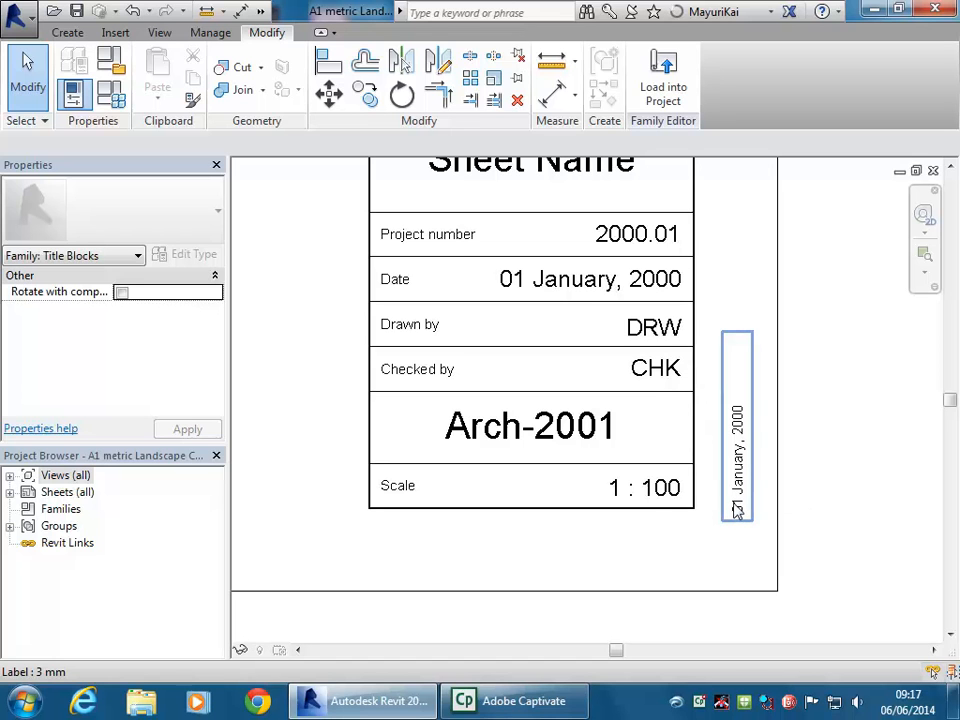
click(736, 430)
middle_drag(660, 499, 660, 522)
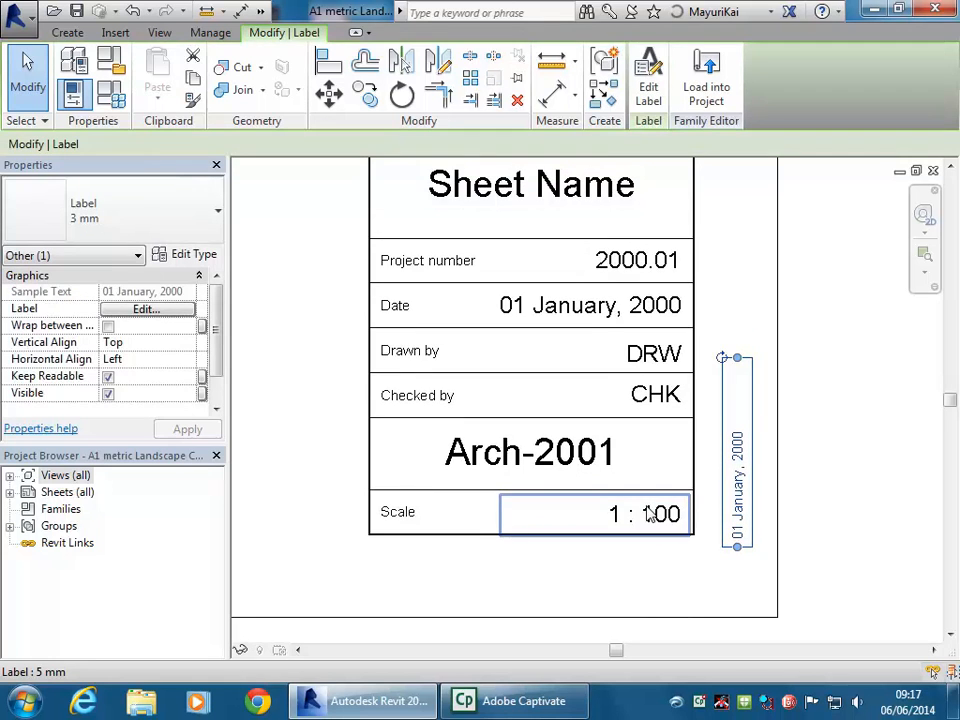
click(656, 567)
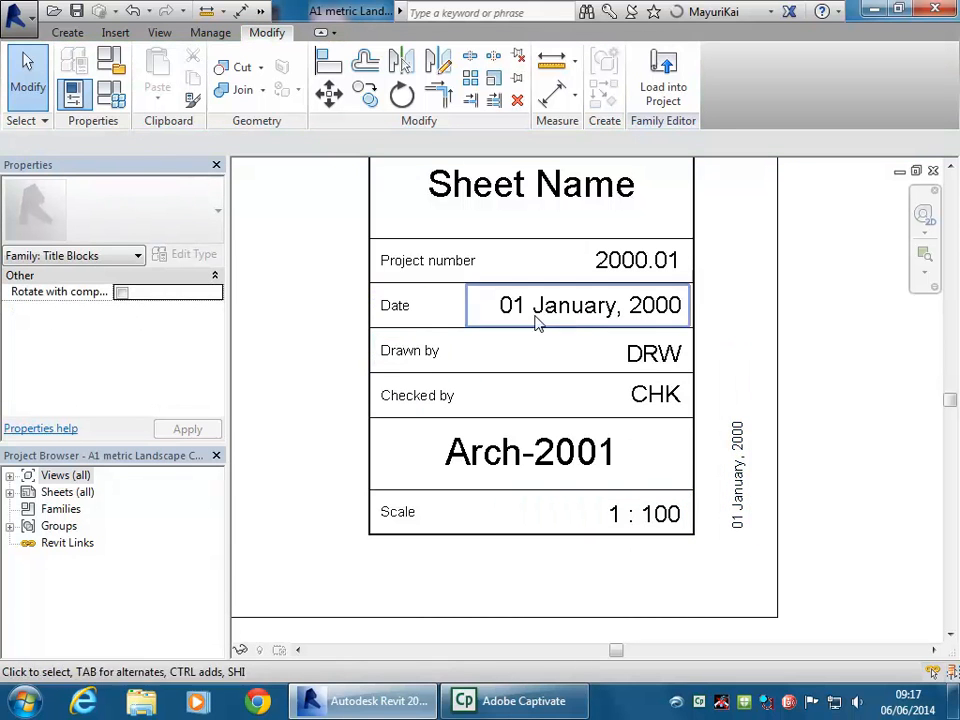
scroll(452, 458, down, 3)
scroll(455, 460, down, 3)
scroll(573, 491, up, 1)
middle_drag(573, 491, 577, 476)
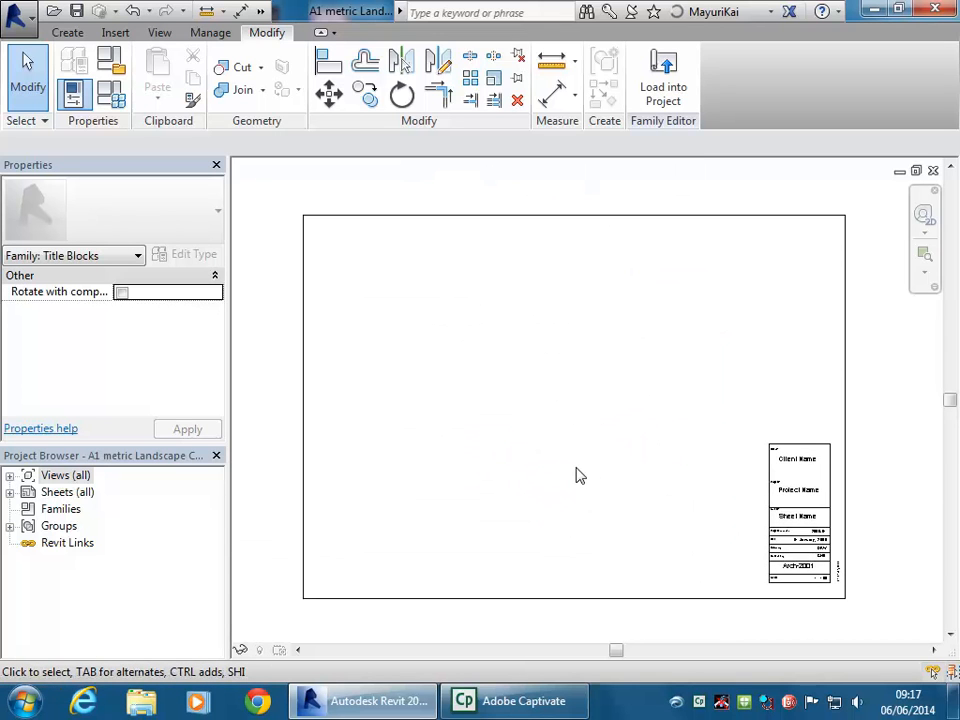
Save the title block as a family file in the BD2 IDST203 folder
click(22, 20)
mouse_move(55, 245)
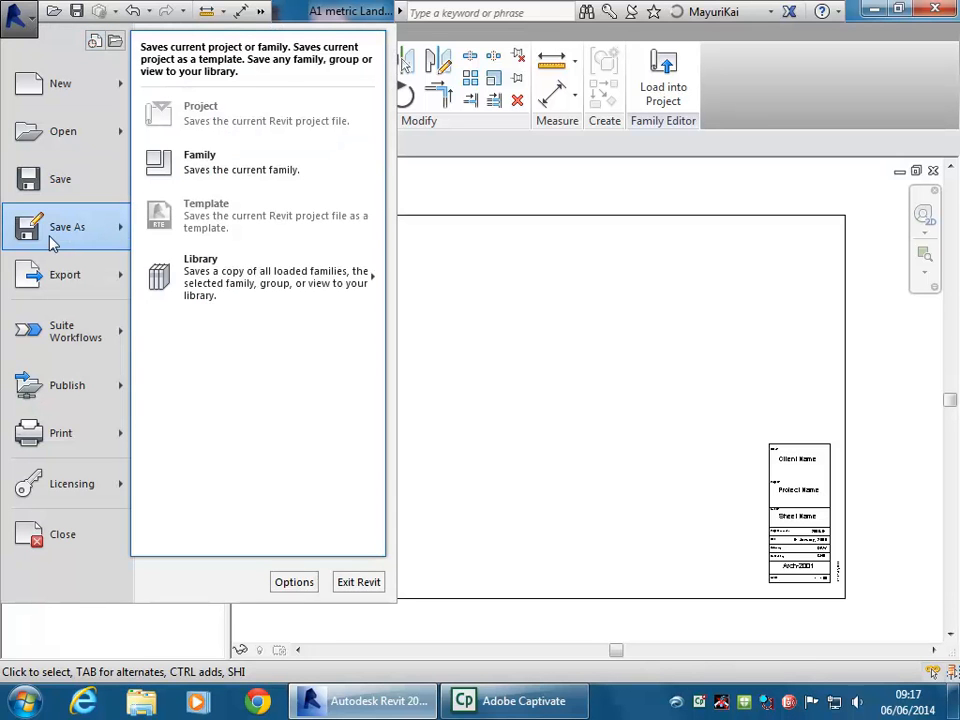
click(199, 162)
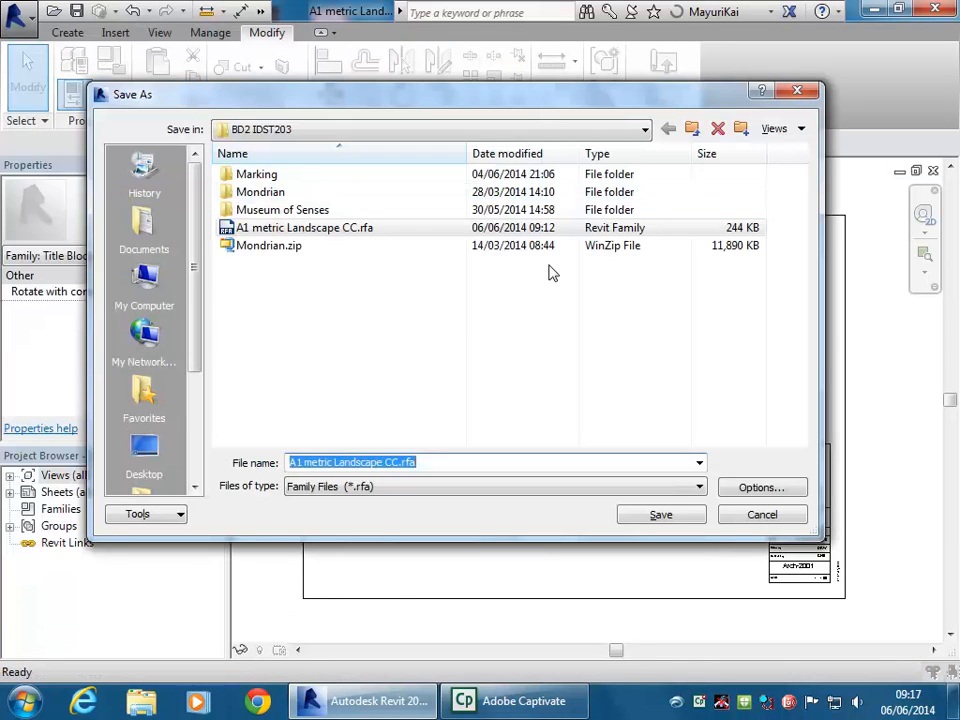
click(328, 130)
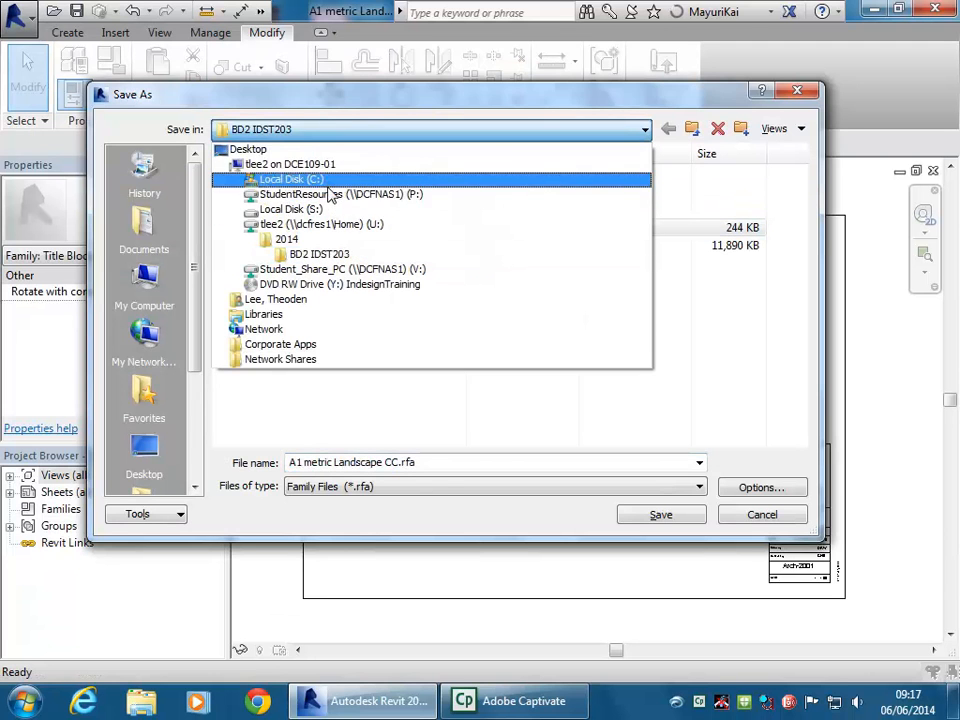
click(352, 135)
click(661, 514)
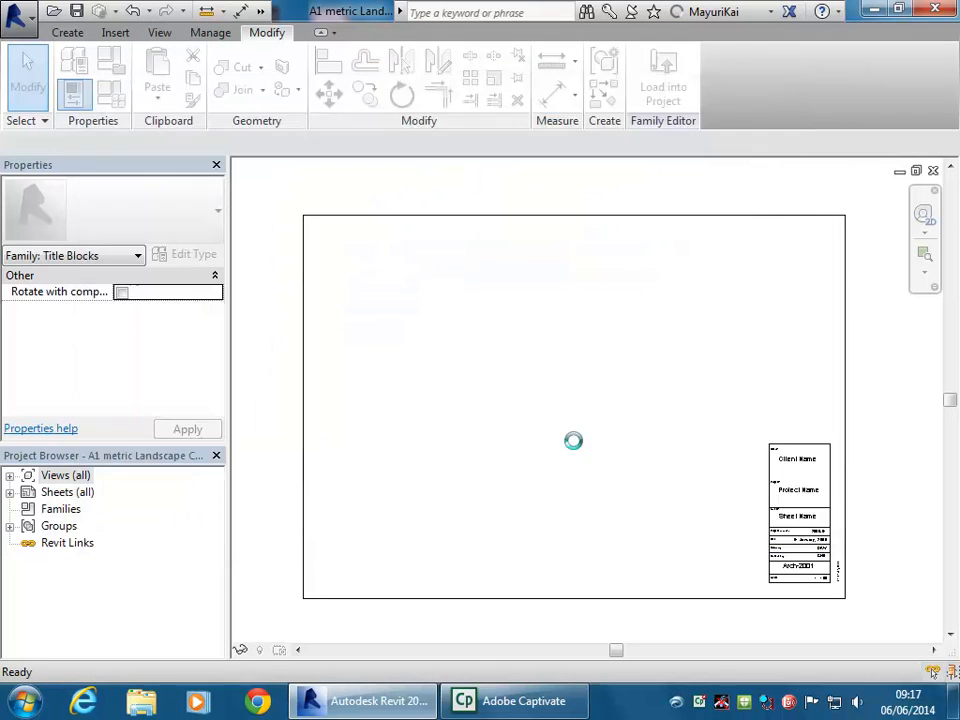
Save the family again as A1 metric Landscape CC.rfa in Museum Senses Resources on StudentResources (P:)
click(16, 14)
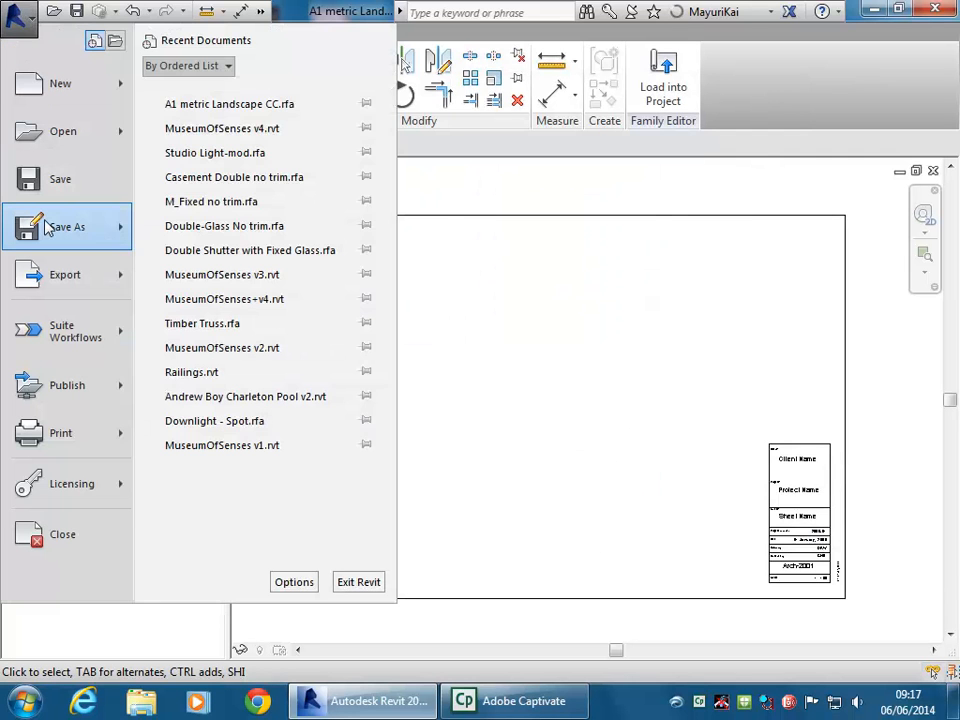
mouse_move(120, 227)
click(212, 162)
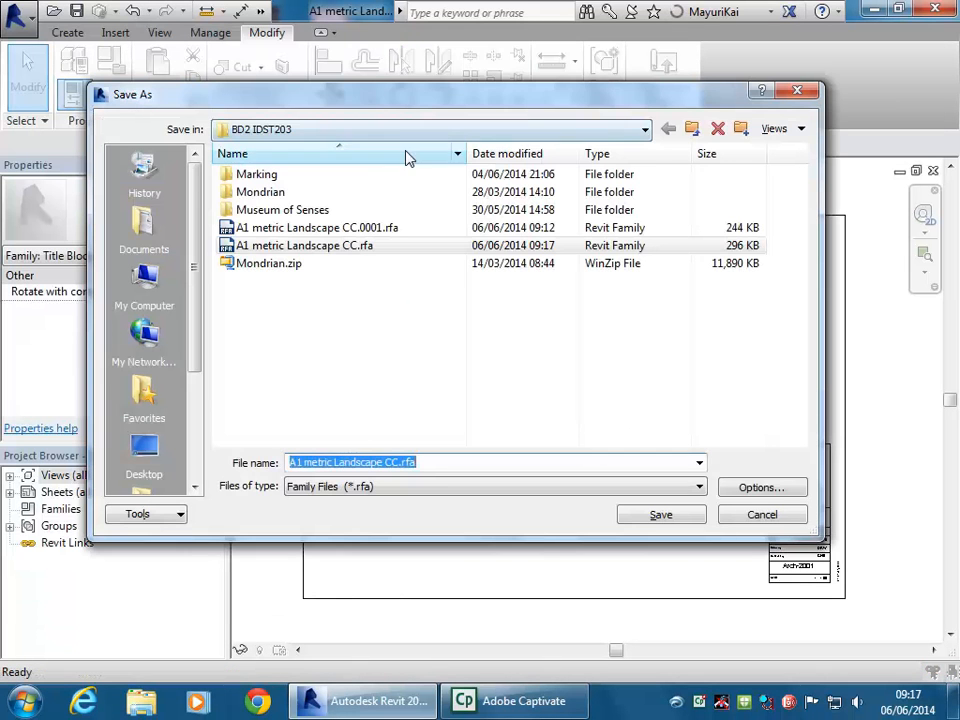
click(398, 135)
click(388, 181)
click(388, 131)
click(390, 195)
double_click(321, 299)
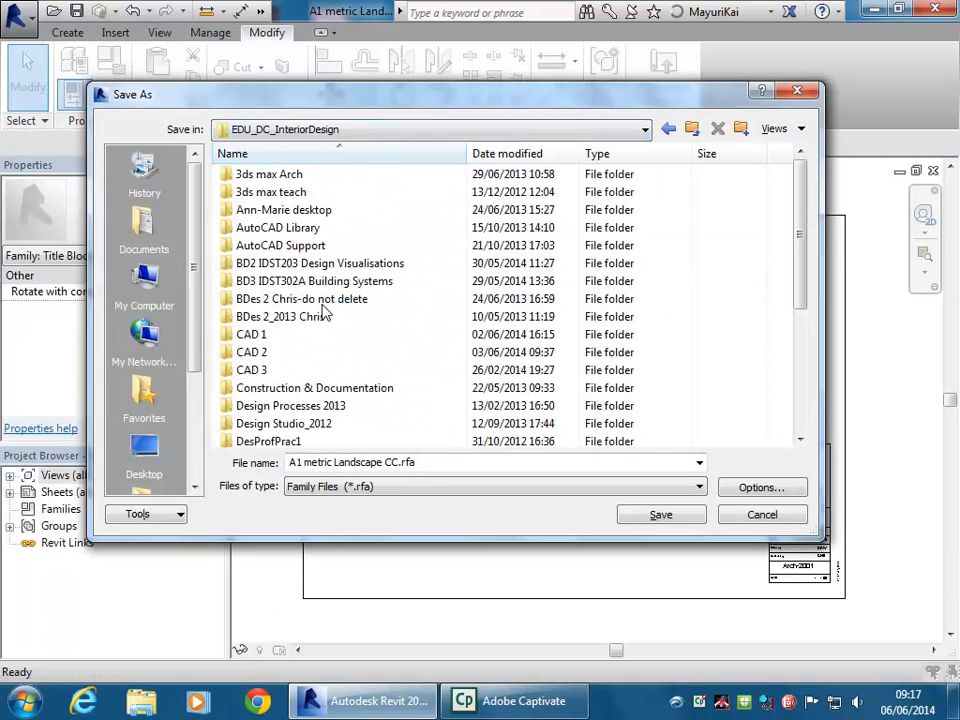
double_click(312, 265)
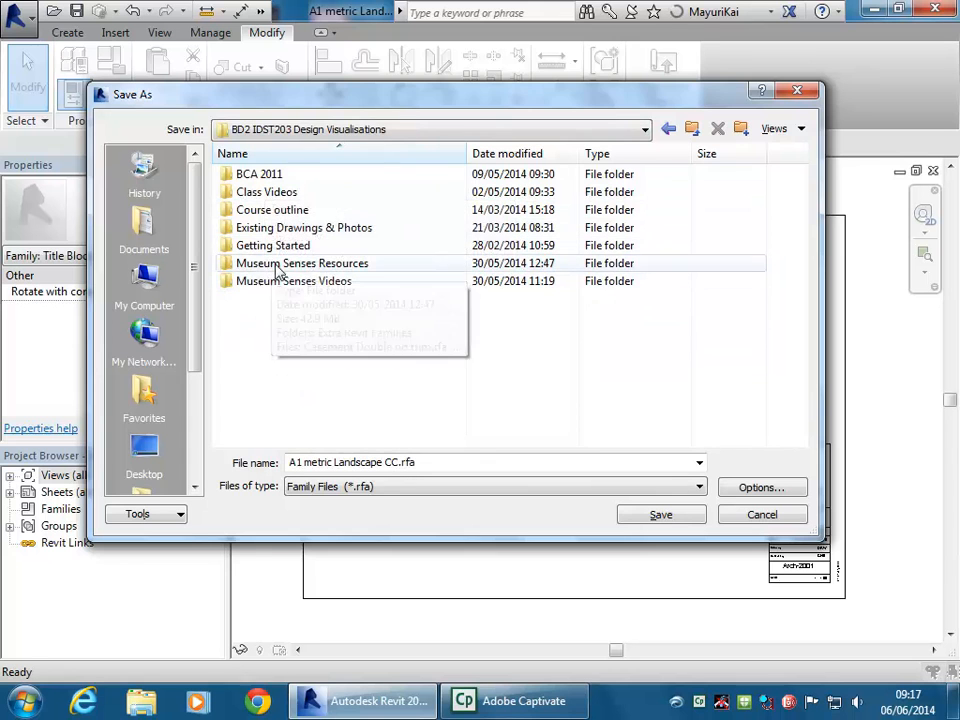
double_click(276, 264)
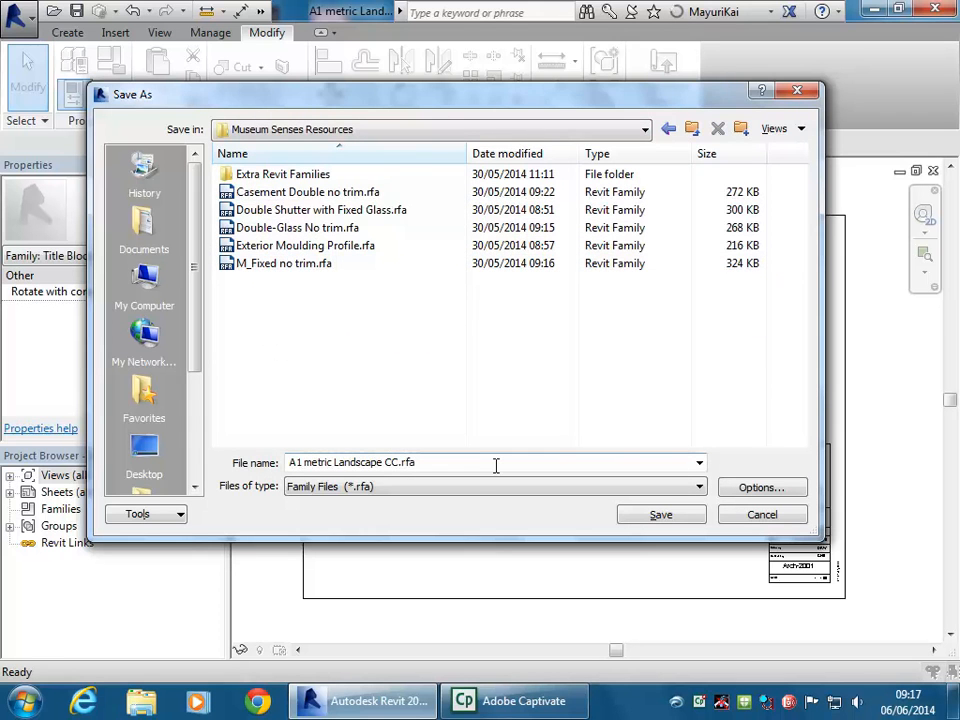
click(655, 516)
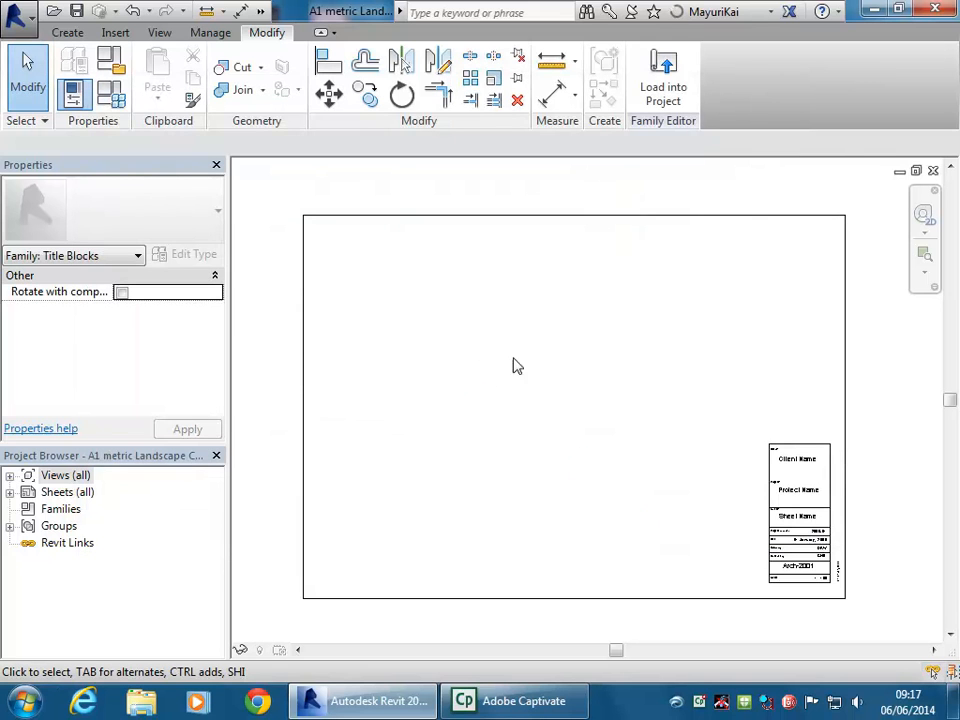
Load the title block into MuseumOfSenses, dismiss the warning and open A102 - Cover Sheet
click(673, 90)
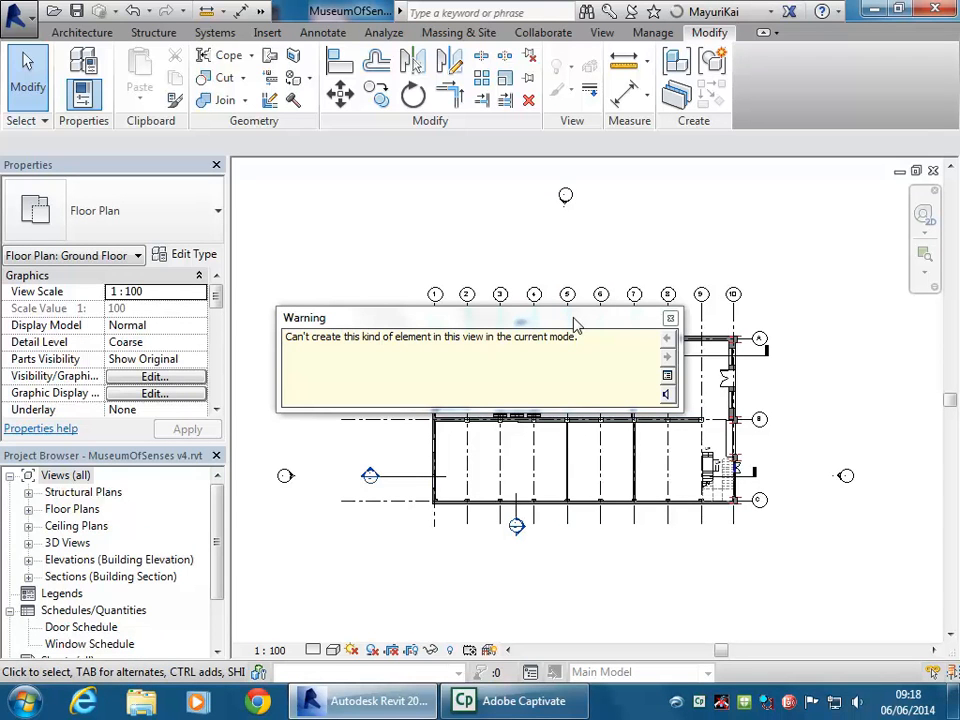
click(670, 318)
drag(216, 553, 216, 588)
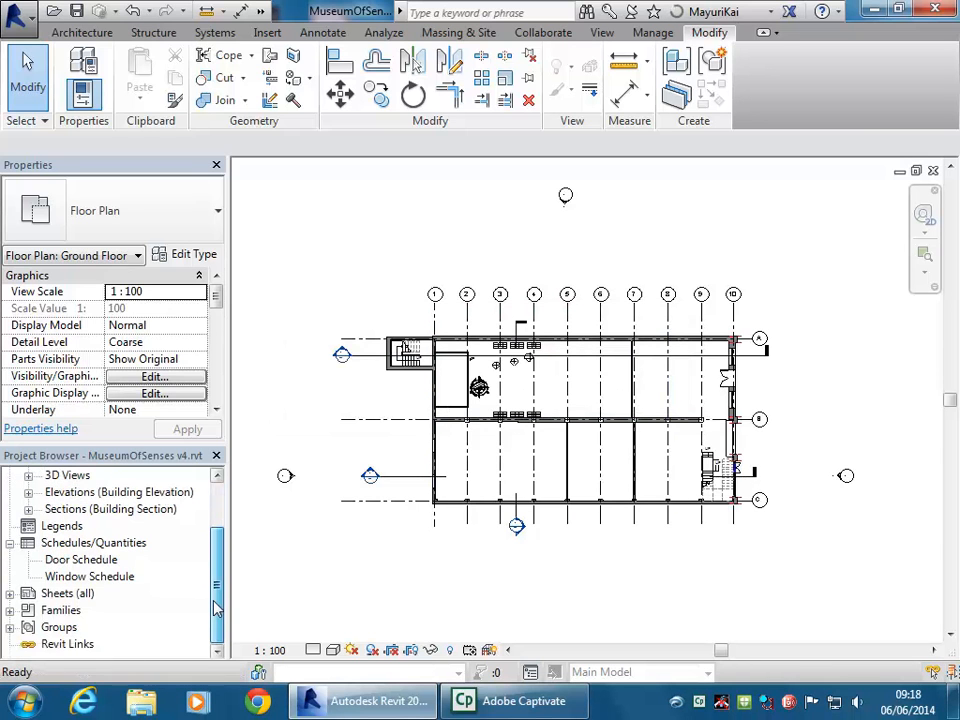
click(82, 594)
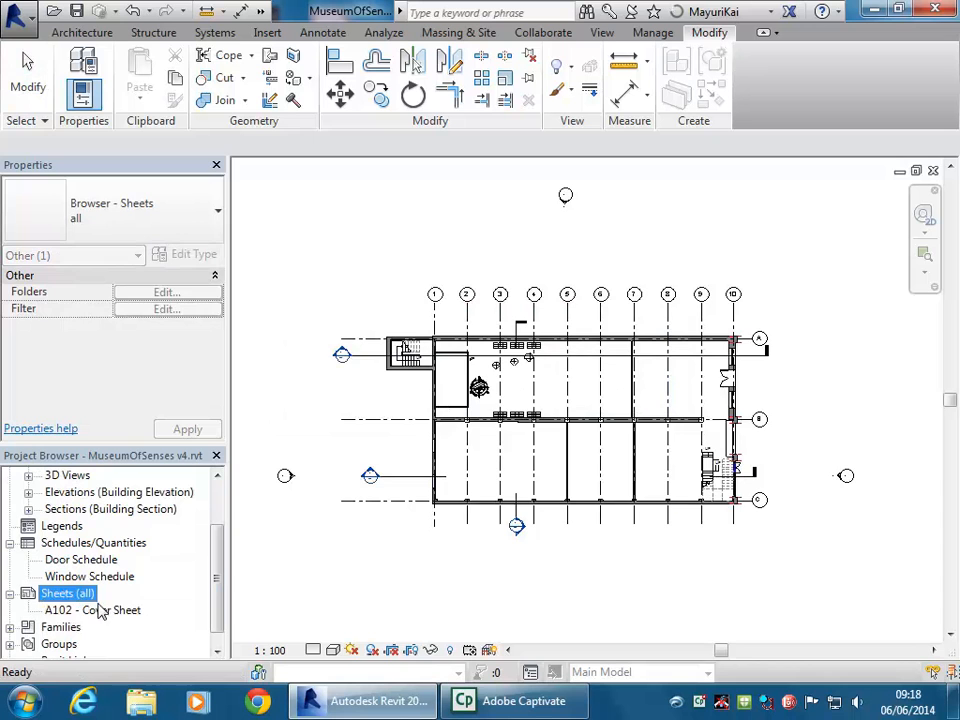
double_click(97, 610)
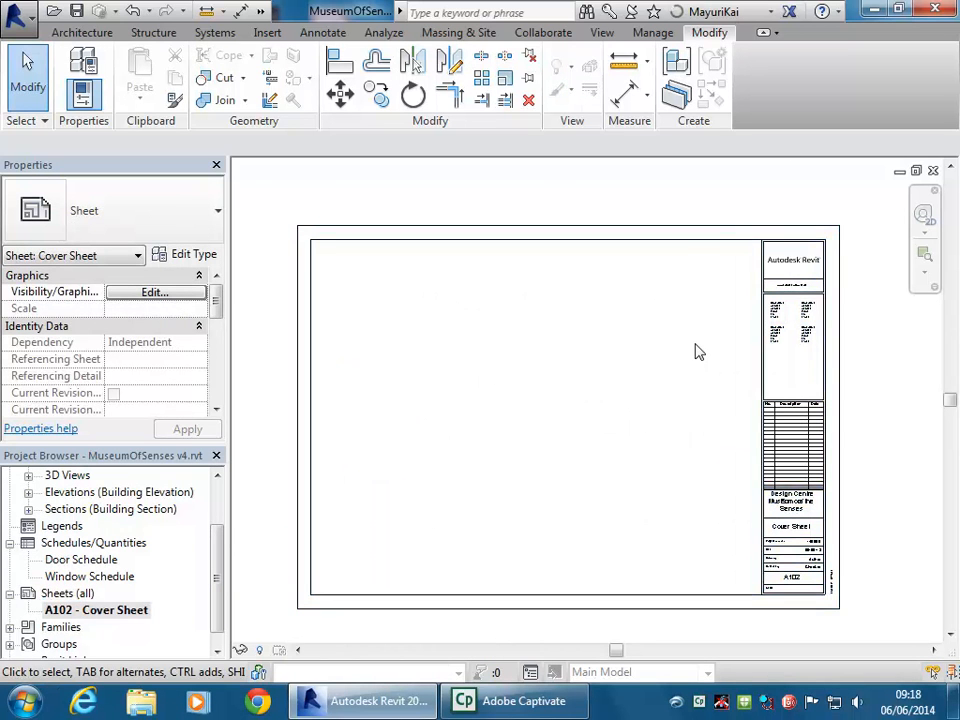
Switch the cover sheet's title block to A1 metric Landscape CC
click(829, 372)
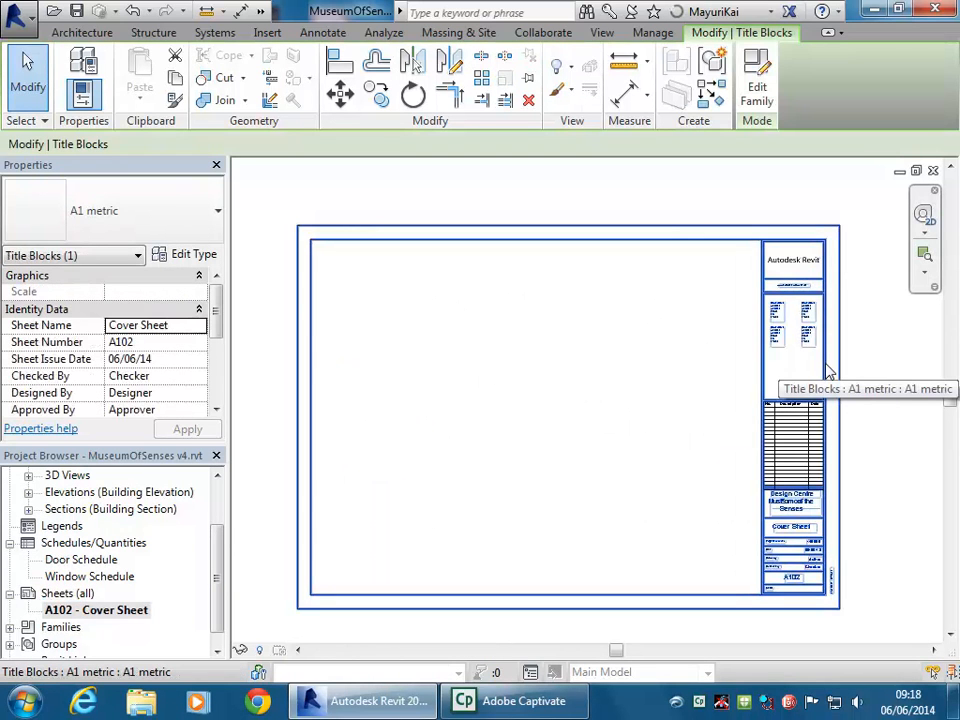
click(176, 219)
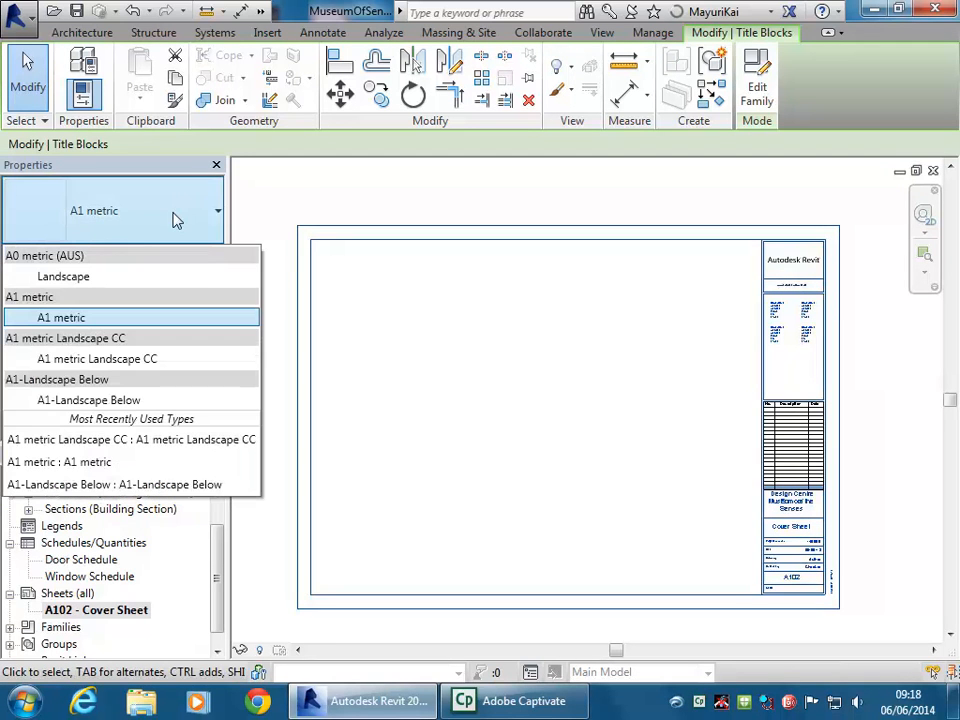
click(118, 360)
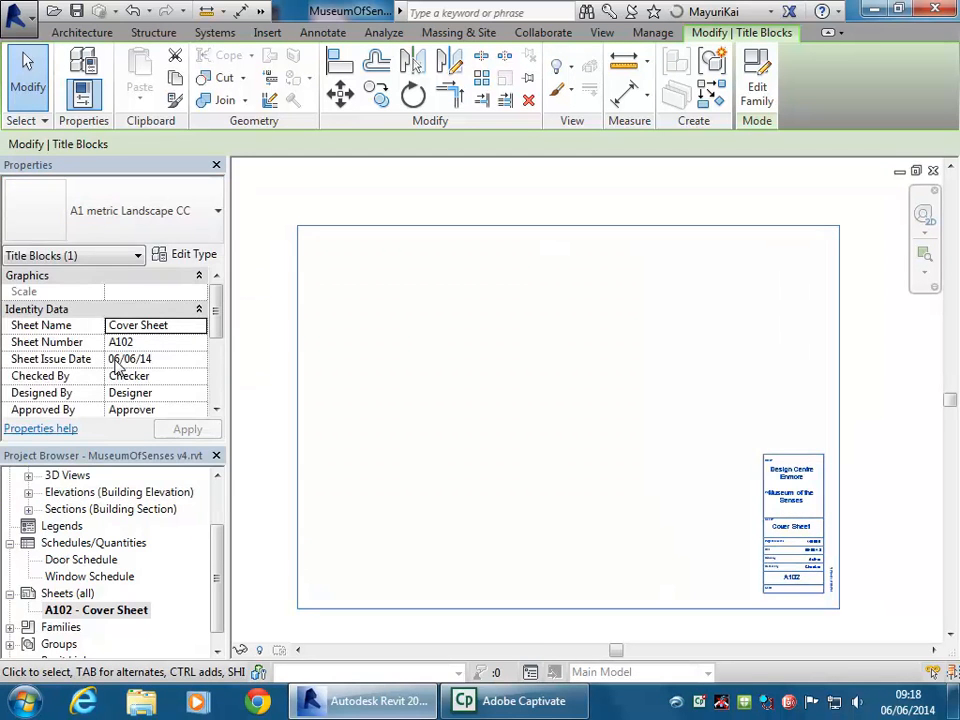
Reselect the cover sheet's title block and open its family for editing
scroll(852, 540, up, 5)
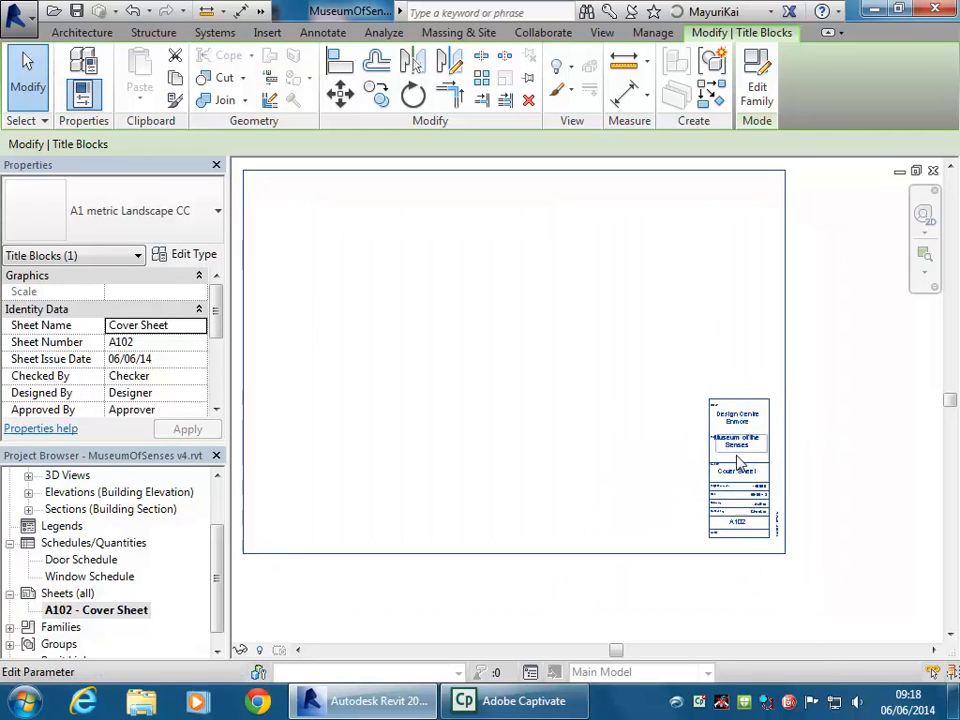
middle_drag(566, 407, 480, 392)
scroll(467, 399, up, 2)
click(478, 401)
scroll(430, 441, down, 1)
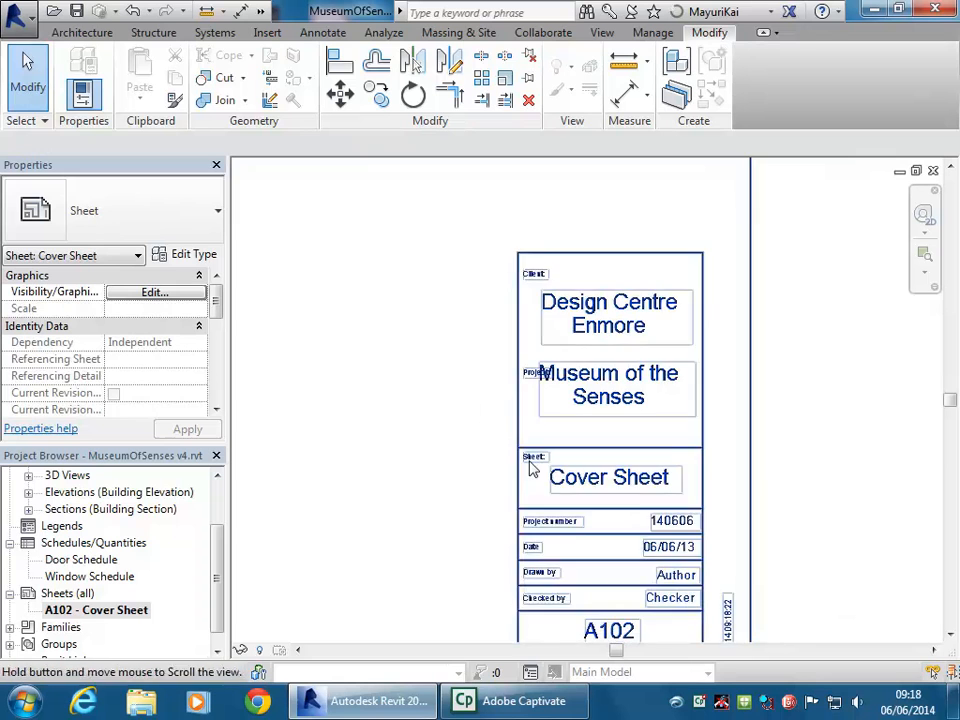
scroll(556, 405, up, 1)
click(590, 397)
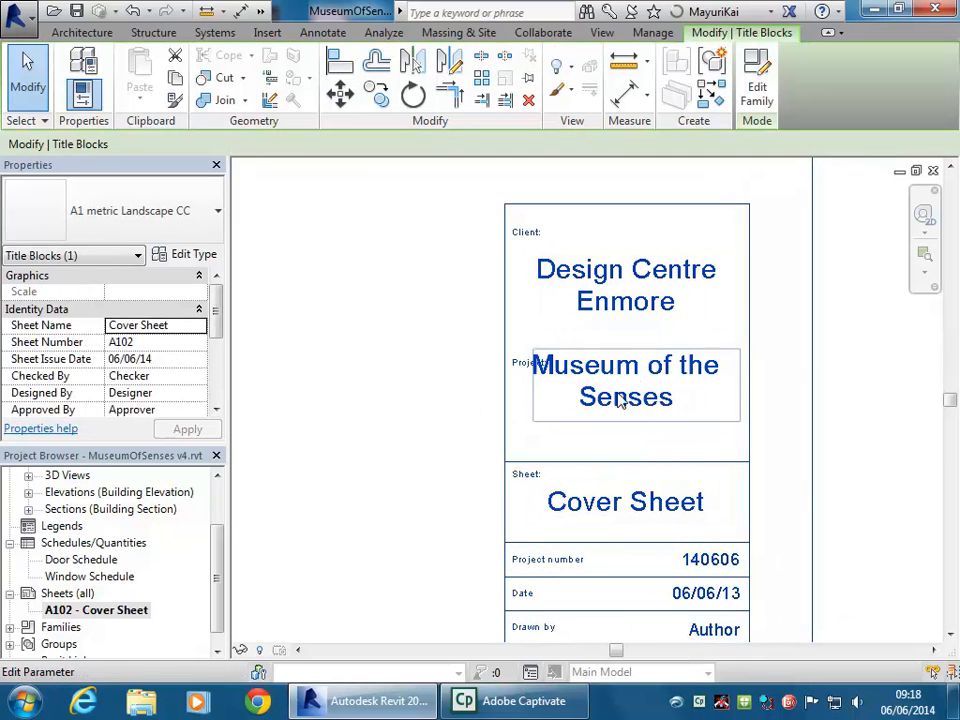
click(757, 92)
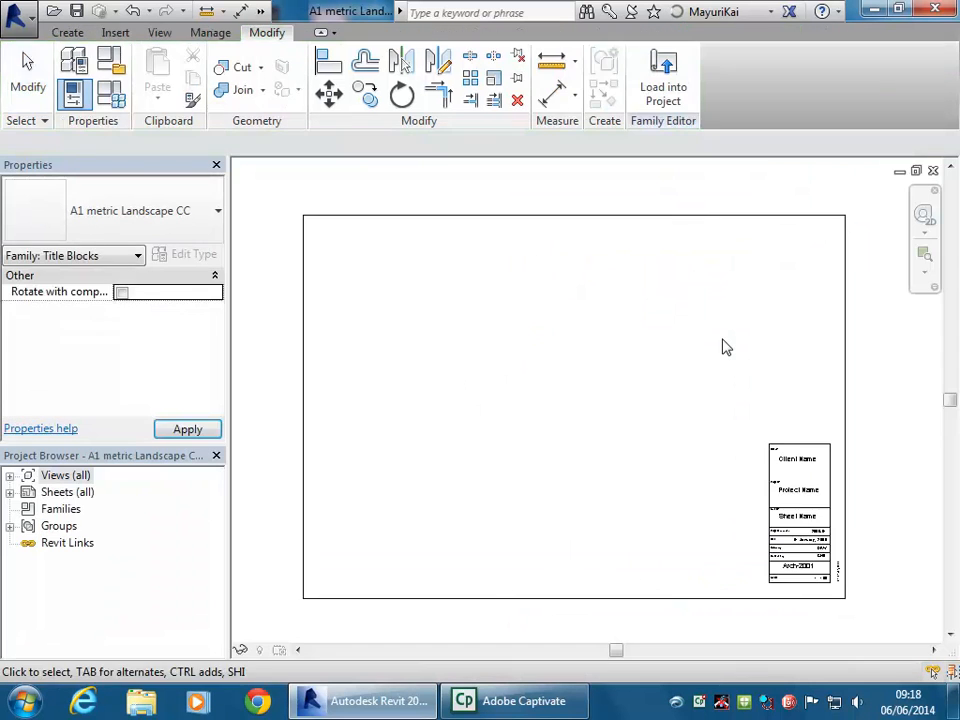
Set the Project Name label to Top vertical alignment, keeping Center horizontal alignment
scroll(598, 422, up, 5)
click(613, 428)
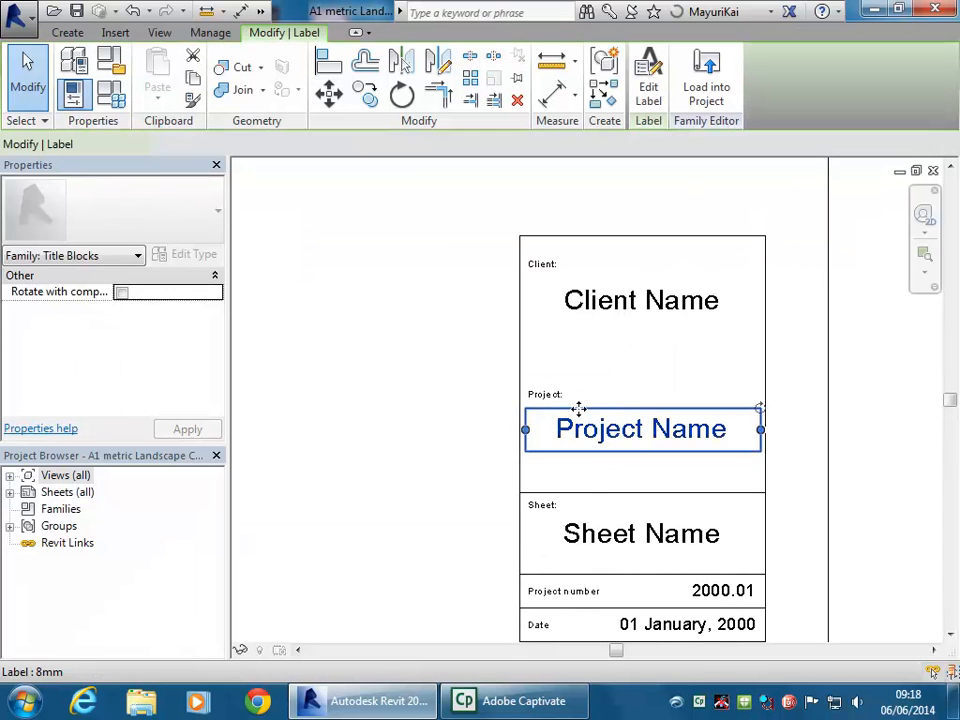
scroll(470, 415, up, 3)
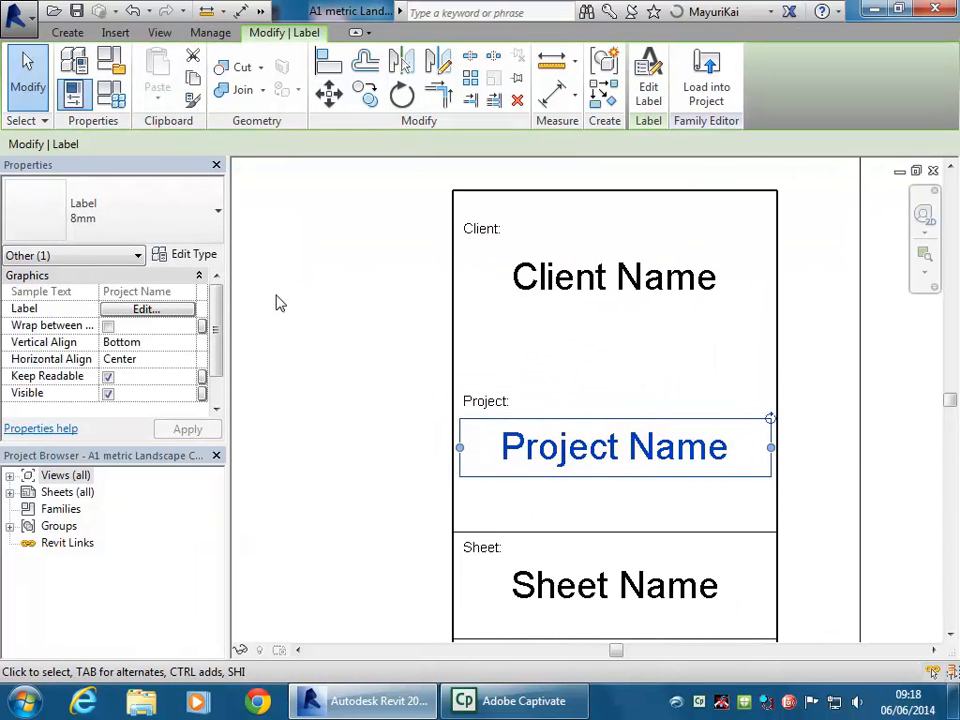
middle_drag(386, 424, 443, 424)
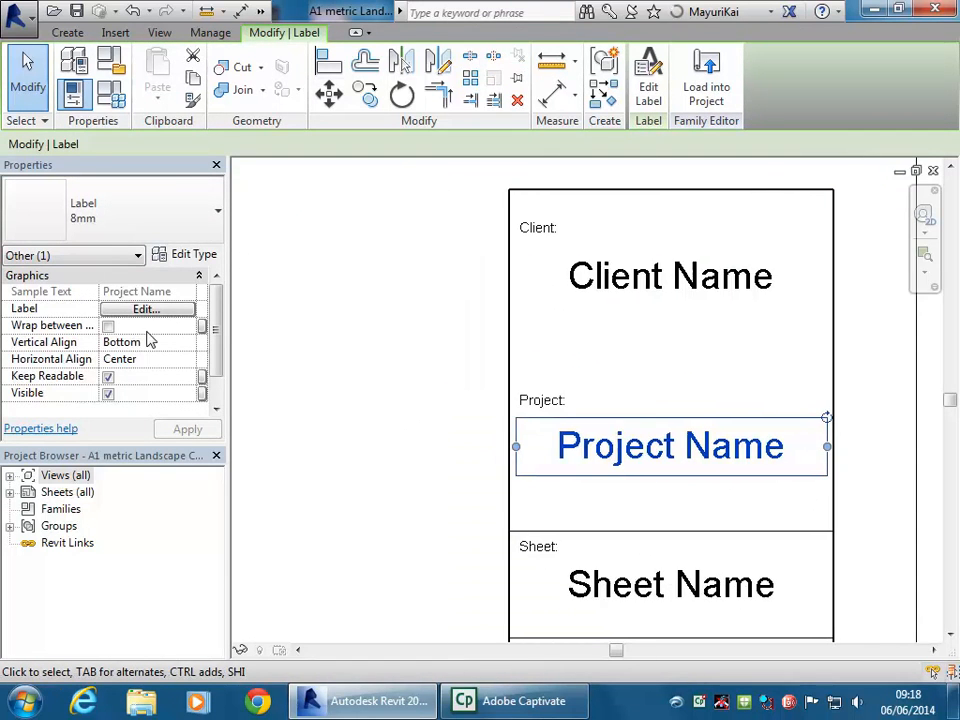
click(190, 360)
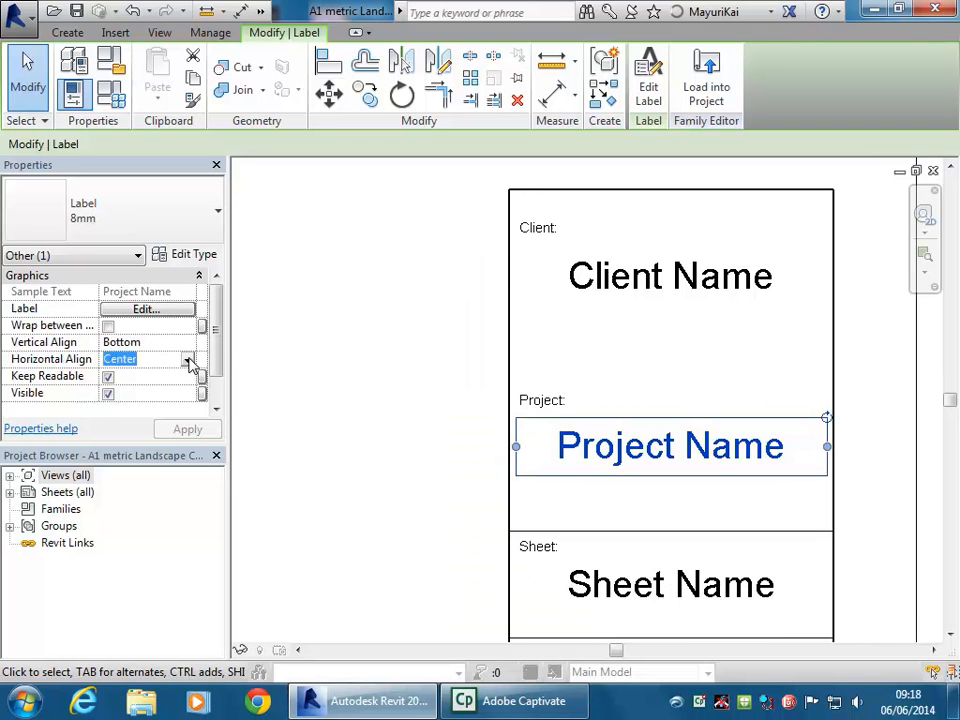
click(189, 361)
click(170, 357)
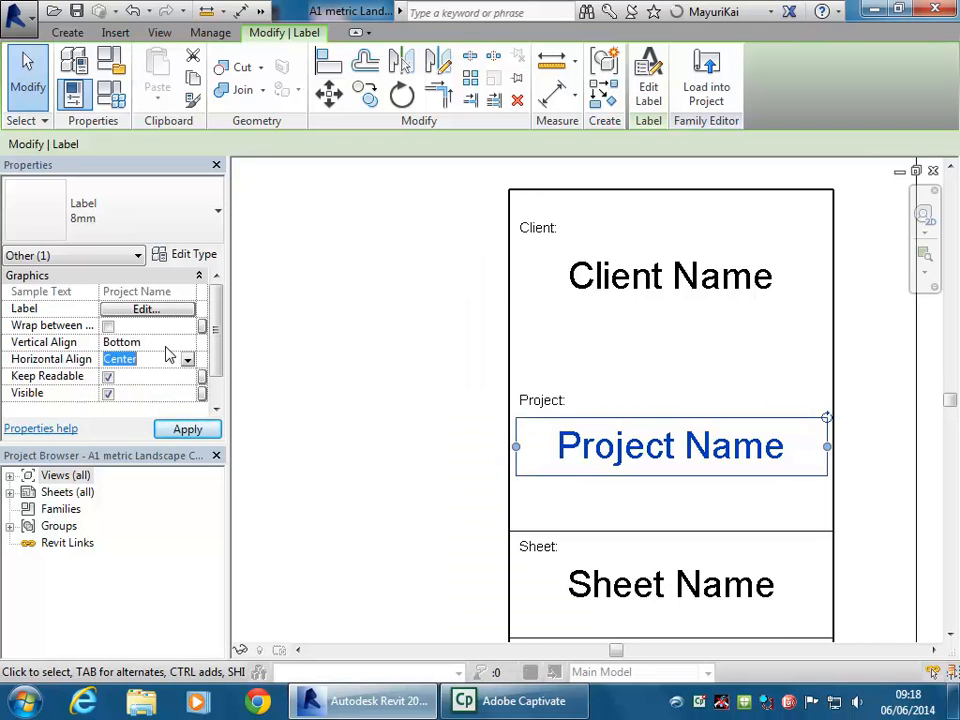
click(171, 343)
click(189, 343)
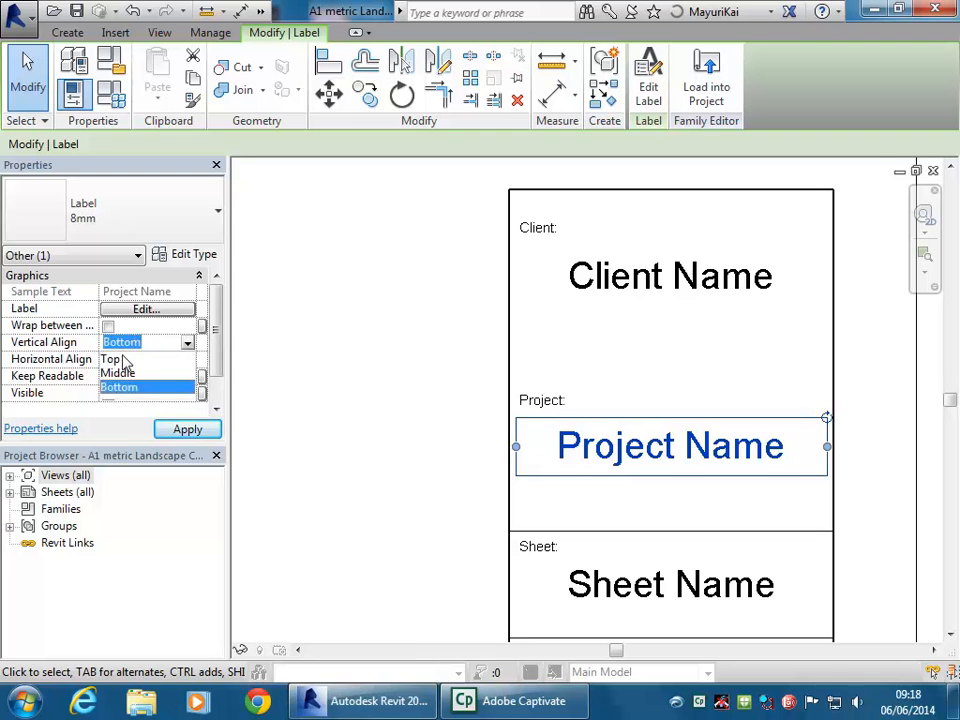
click(112, 359)
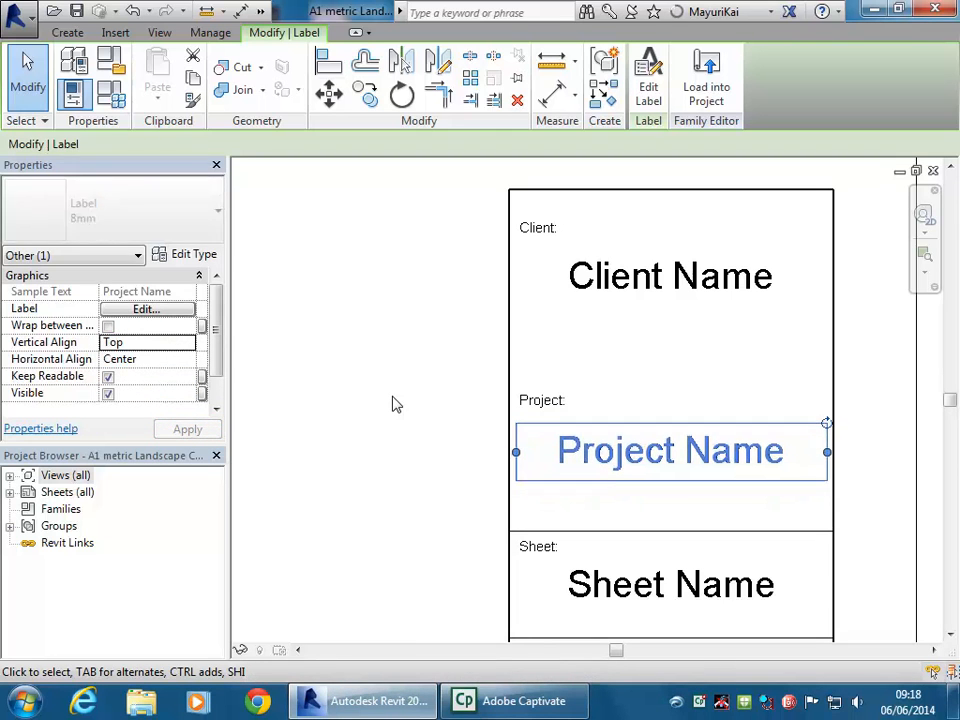
Compare against the Client Name label's alignment and view the whole title block sheet
click(393, 404)
click(681, 274)
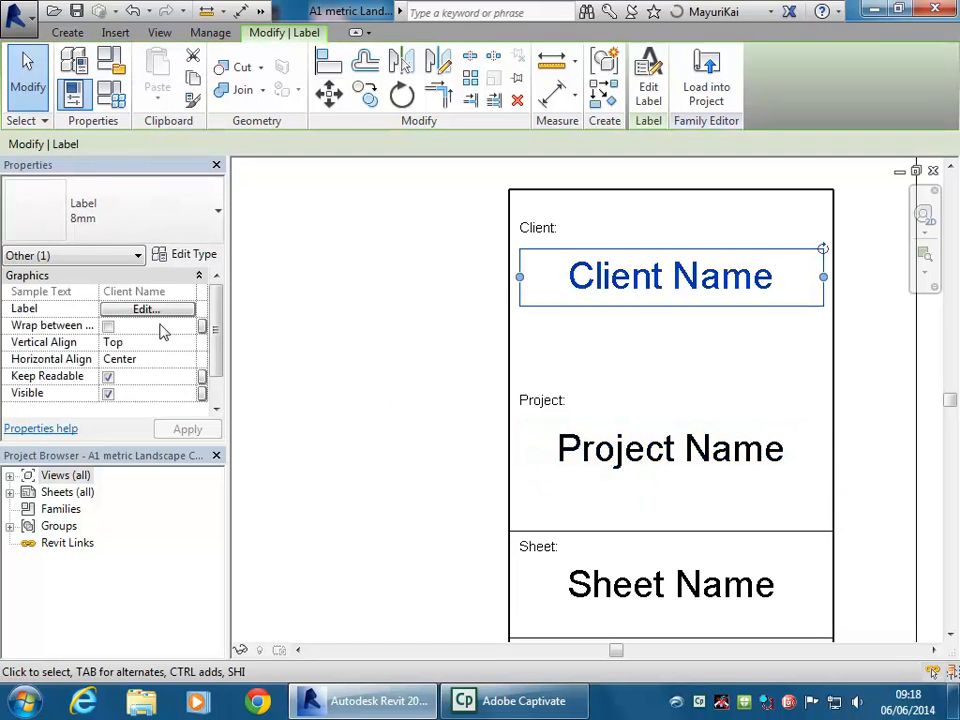
click(381, 347)
scroll(491, 360, down, 5)
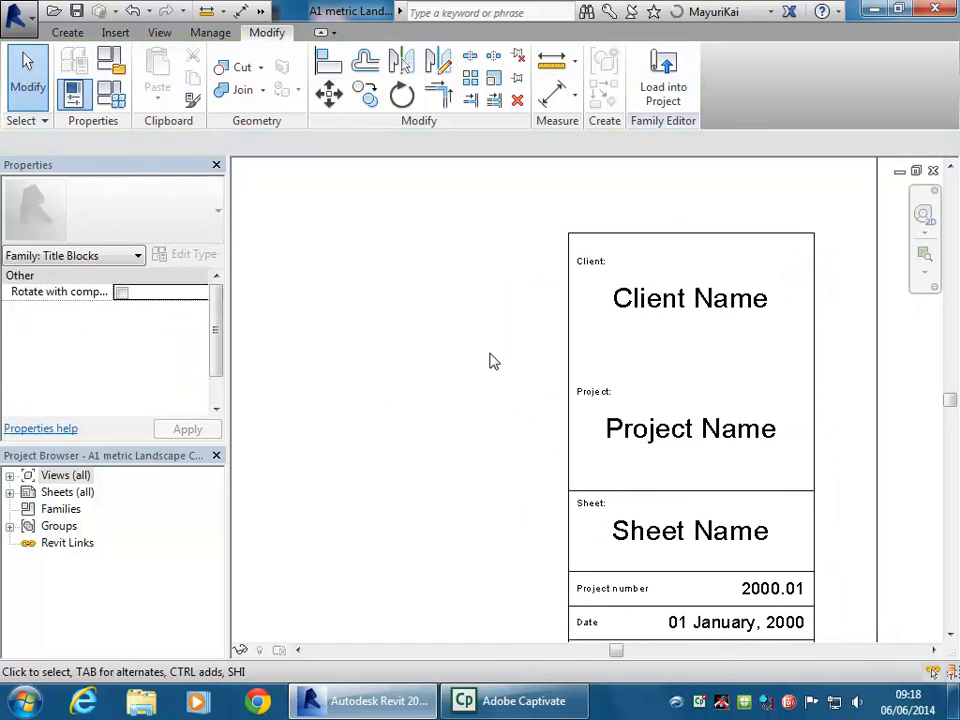
scroll(574, 412, down, 4)
middle_drag(560, 399, 632, 504)
scroll(592, 456, up, 2)
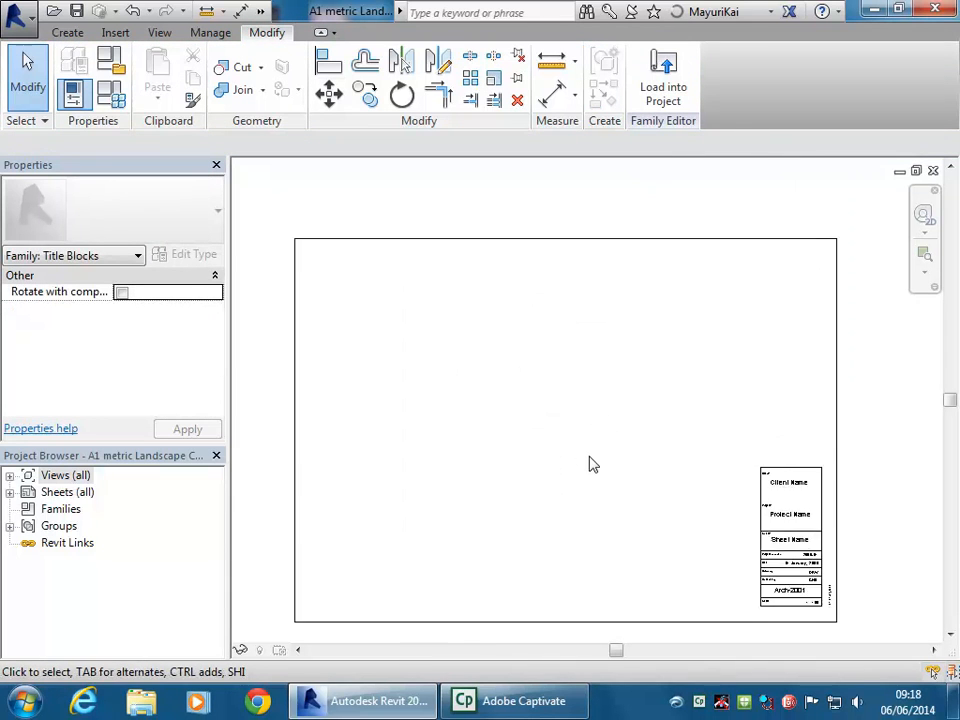
Load the edited A1 metric Landscape CC family back into the MuseumOfSenses project
middle_drag(589, 457, 561, 420)
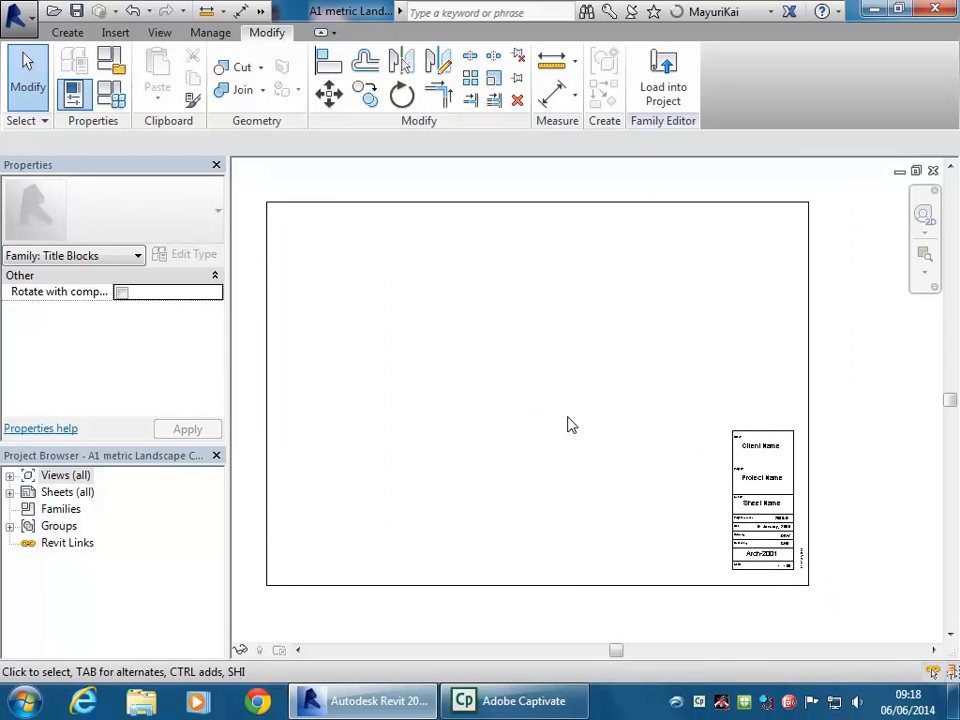
mouse_move(457, 436)
middle_down()
mouse_move(474, 446)
mouse_move(466, 443)
middle_up()
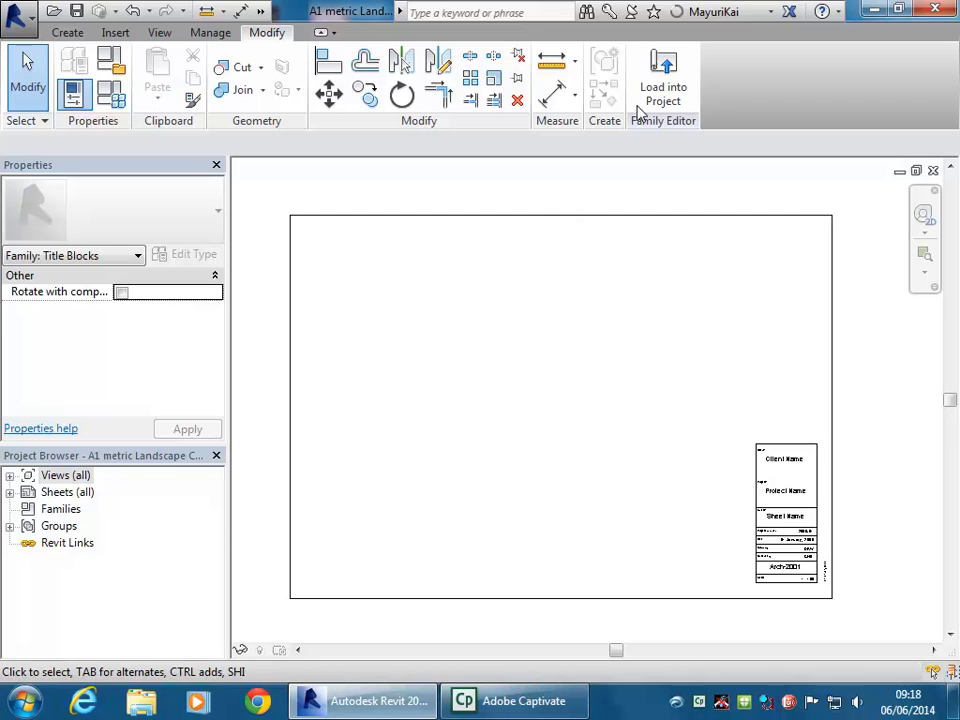
click(660, 86)
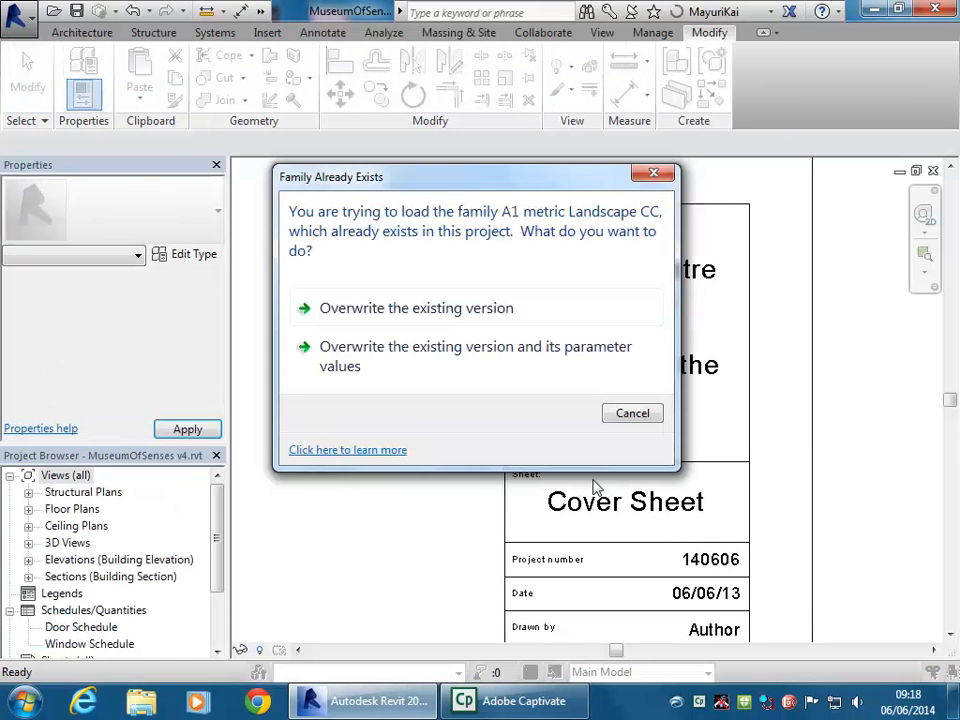
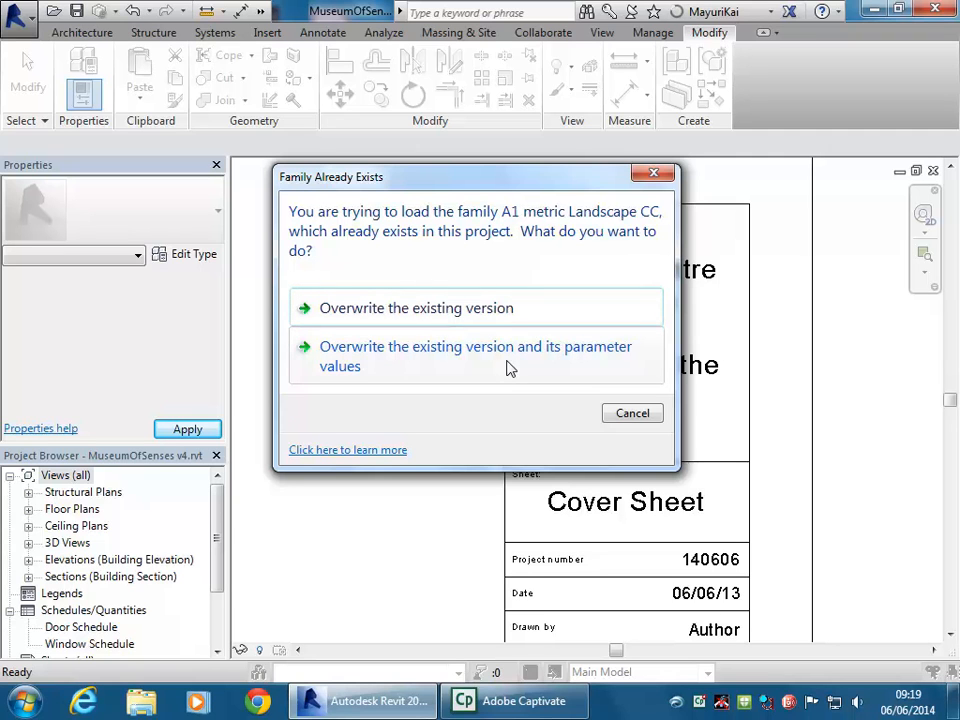
Overwrite the existing A1 metric Landscape CC version and zoom out to the whole cover sheet
click(339, 312)
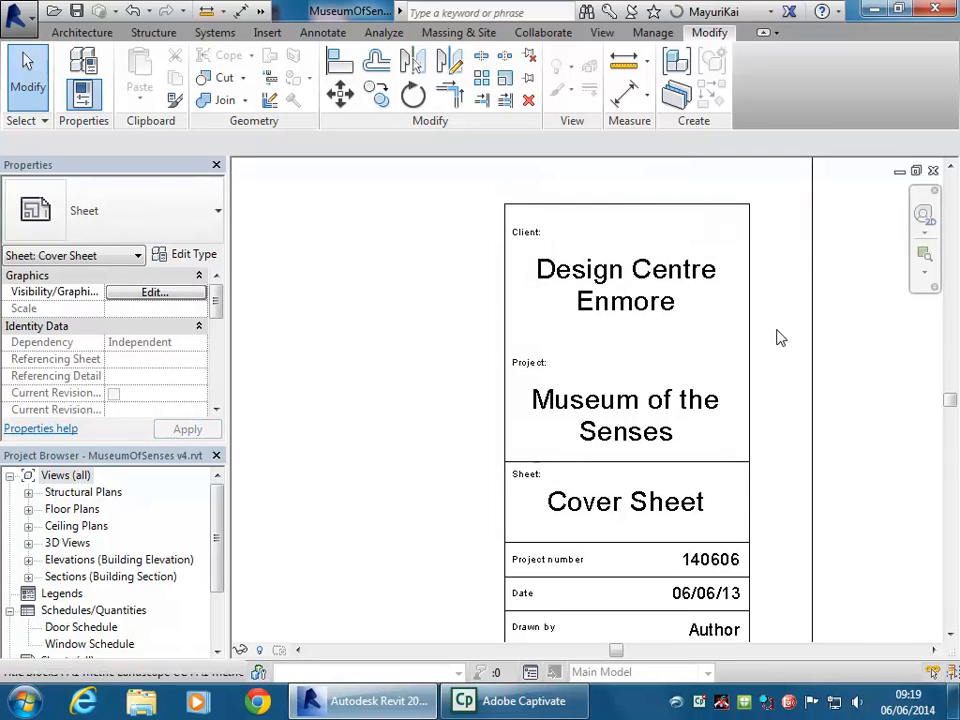
scroll(387, 375, down, 4)
middle_drag(404, 387, 723, 441)
scroll(617, 449, down, 3)
middle_drag(616, 450, 699, 520)
scroll(600, 417, down, 2)
scroll(642, 484, down, 2)
middle_drag(642, 484, 603, 475)
scroll(610, 470, up, 1)
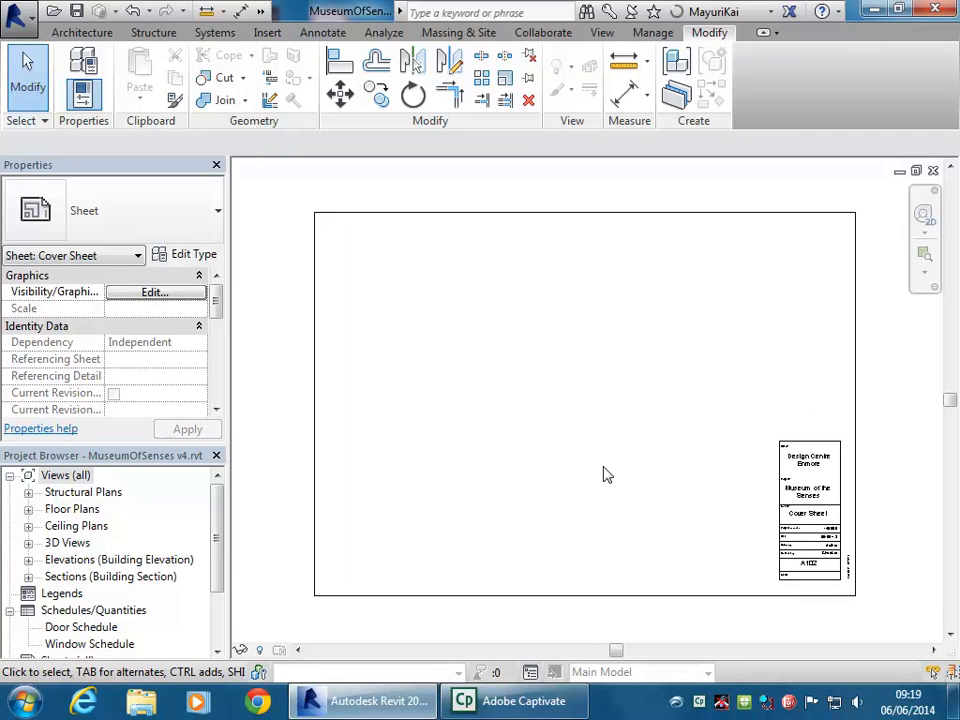
Open the Ground Floor Print floor plan view
double_click(76, 509)
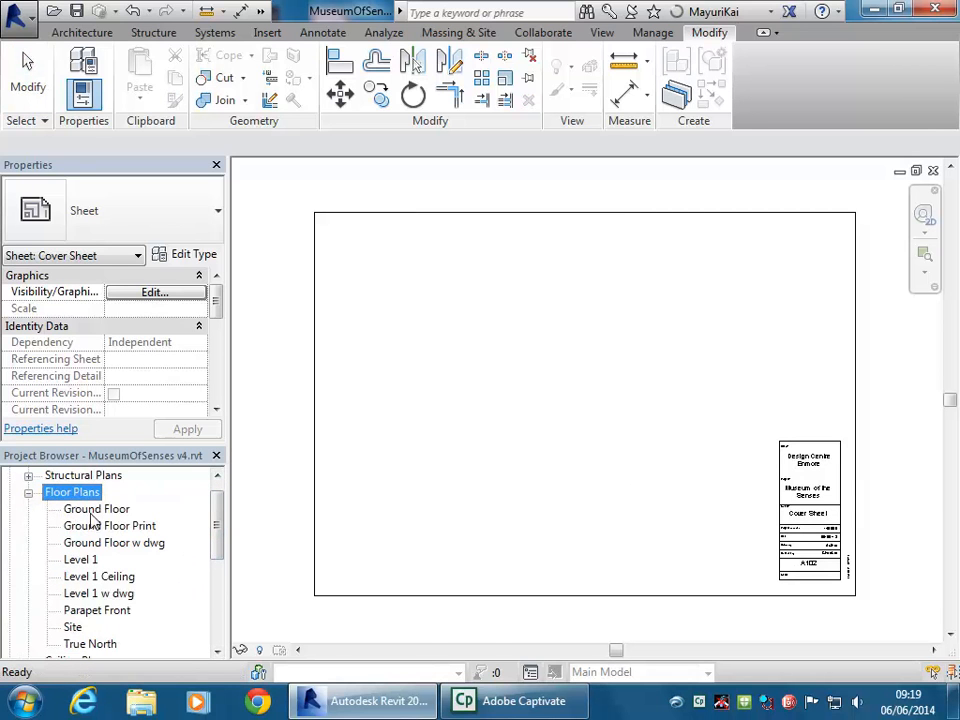
double_click(85, 525)
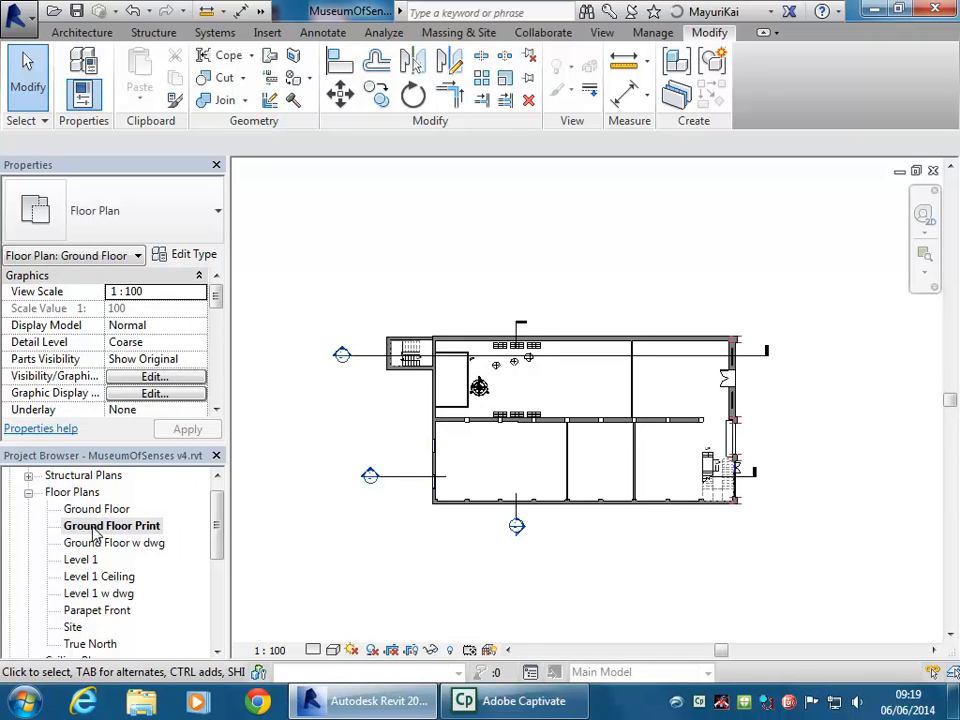
mouse_move(403, 283)
middle_down()
mouse_move(371, 274)
mouse_move(409, 266)
middle_up()
scroll(548, 308, up, 1)
Hide the section line crossing the Ground Floor Print plan in this view only
click(574, 348)
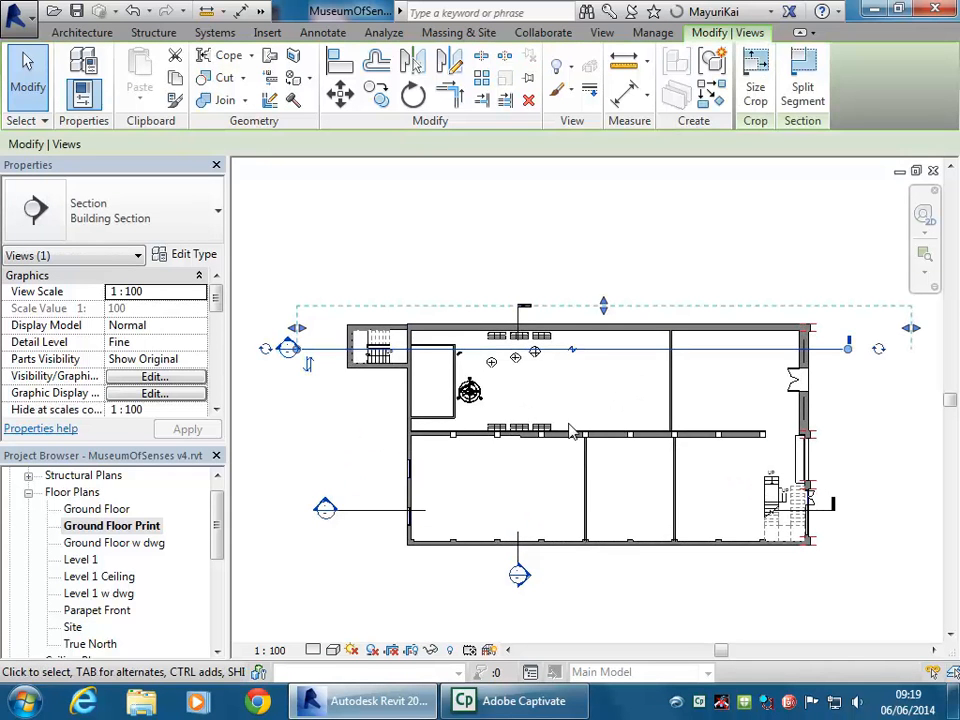
middle_drag(565, 428, 561, 372)
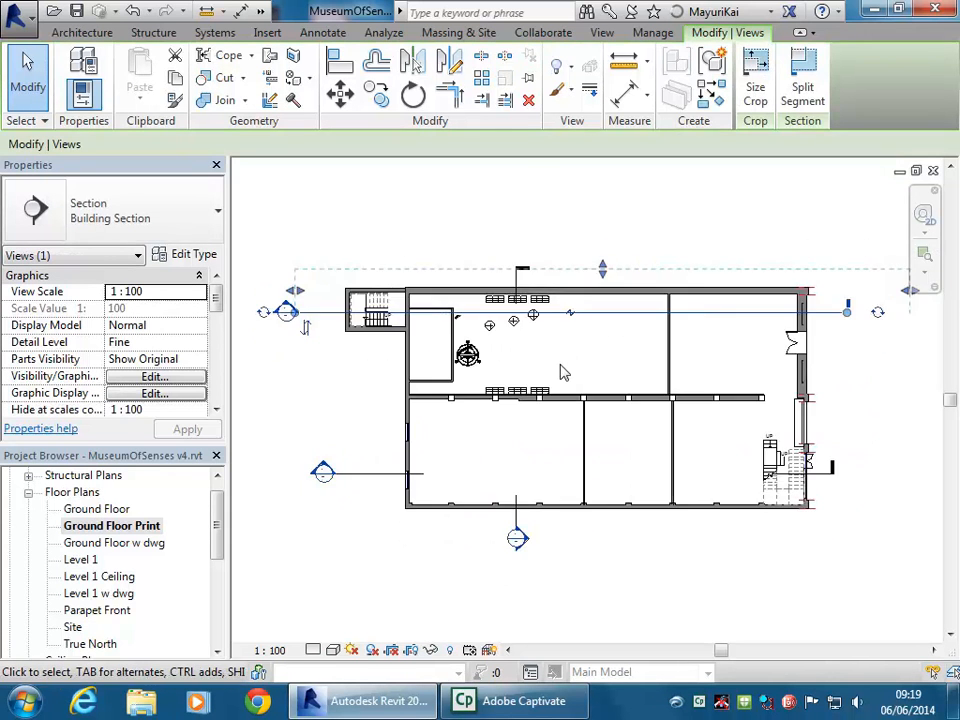
scroll(563, 373, down, 1)
scroll(596, 361, up, 1)
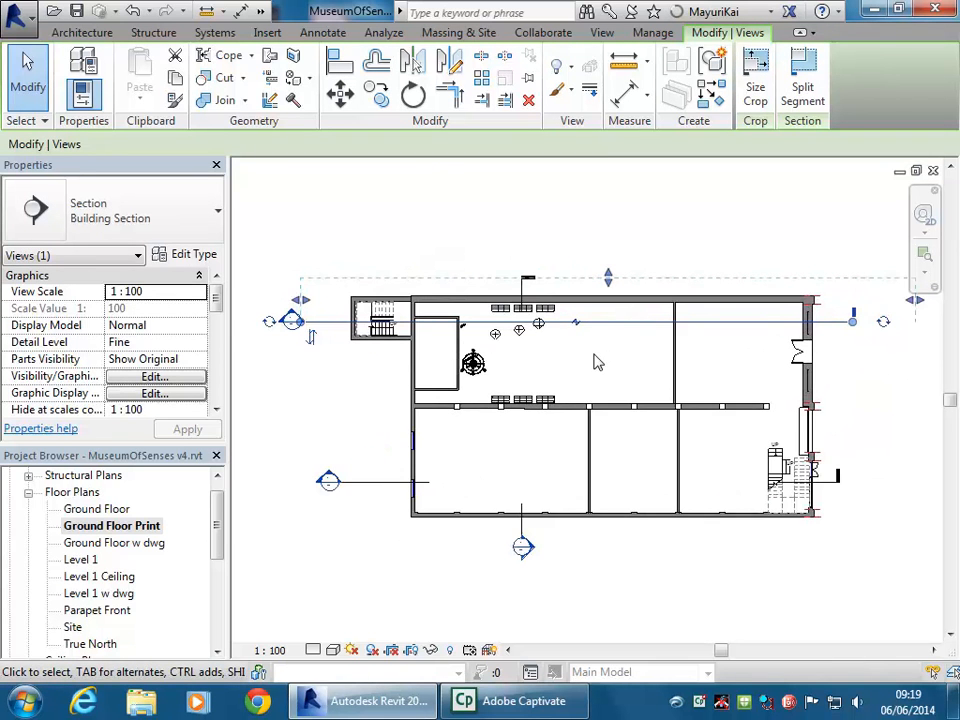
middle_drag(610, 360, 572, 363)
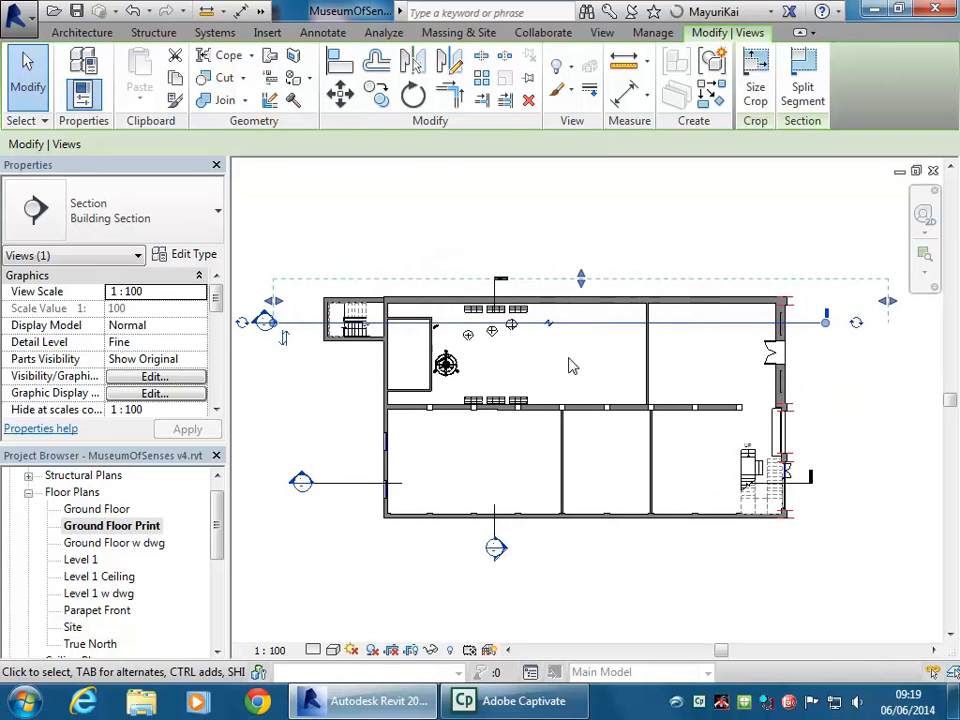
right_click(585, 333)
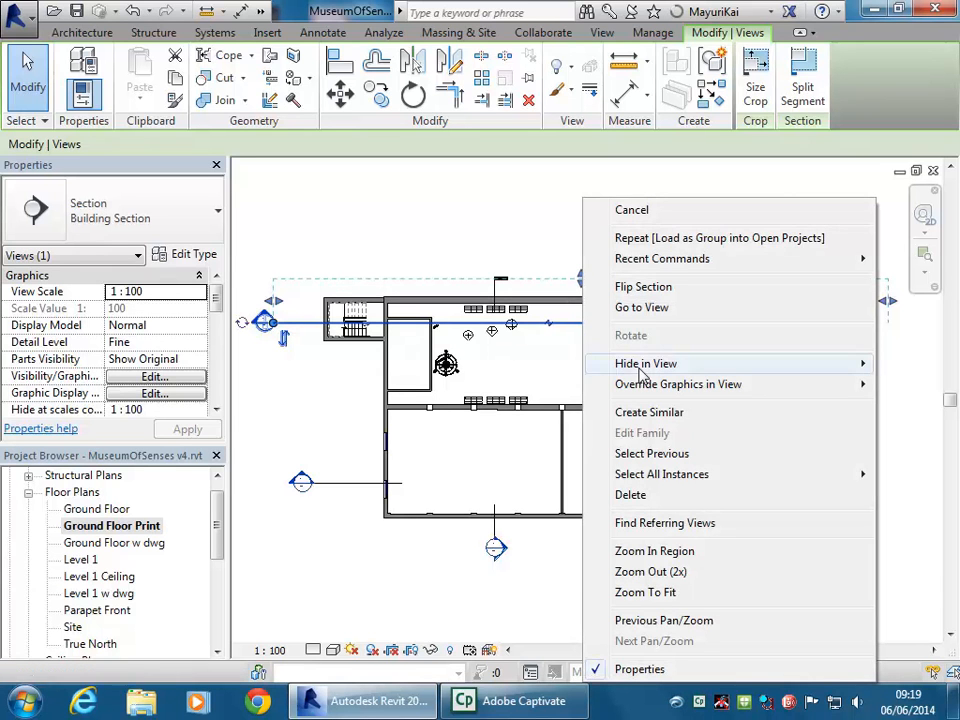
mouse_move(636, 364)
click(508, 367)
Check the plan without the section line, then return to A102 - Cover Sheet
middle_drag(446, 208, 488, 222)
scroll(390, 410, down, 1)
middle_drag(401, 414, 490, 407)
scroll(553, 420, up, 1)
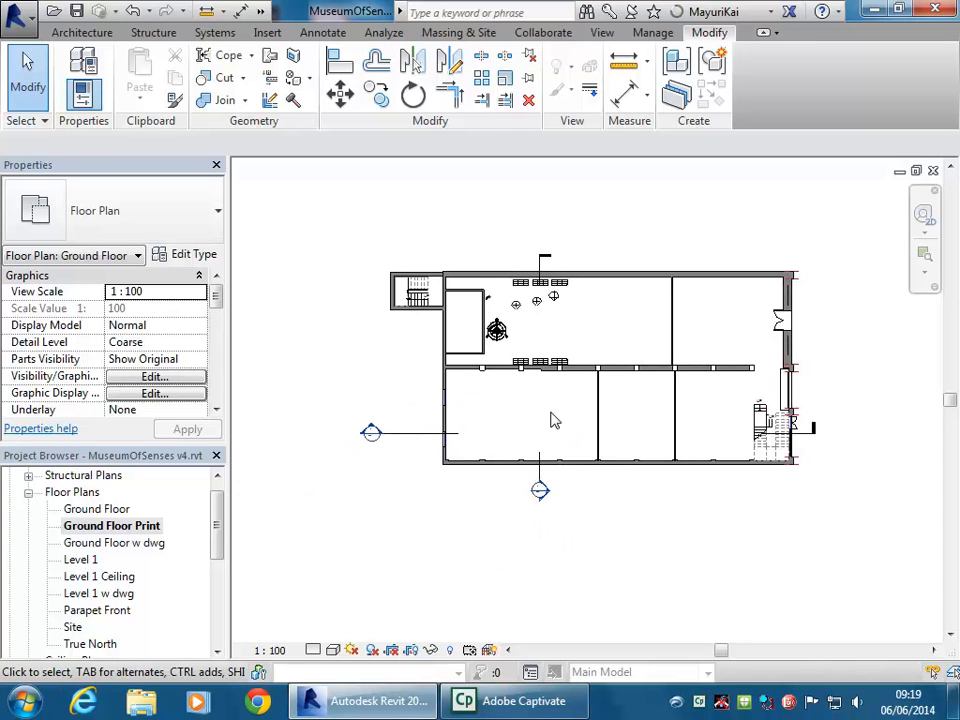
middle_drag(555, 420, 531, 429)
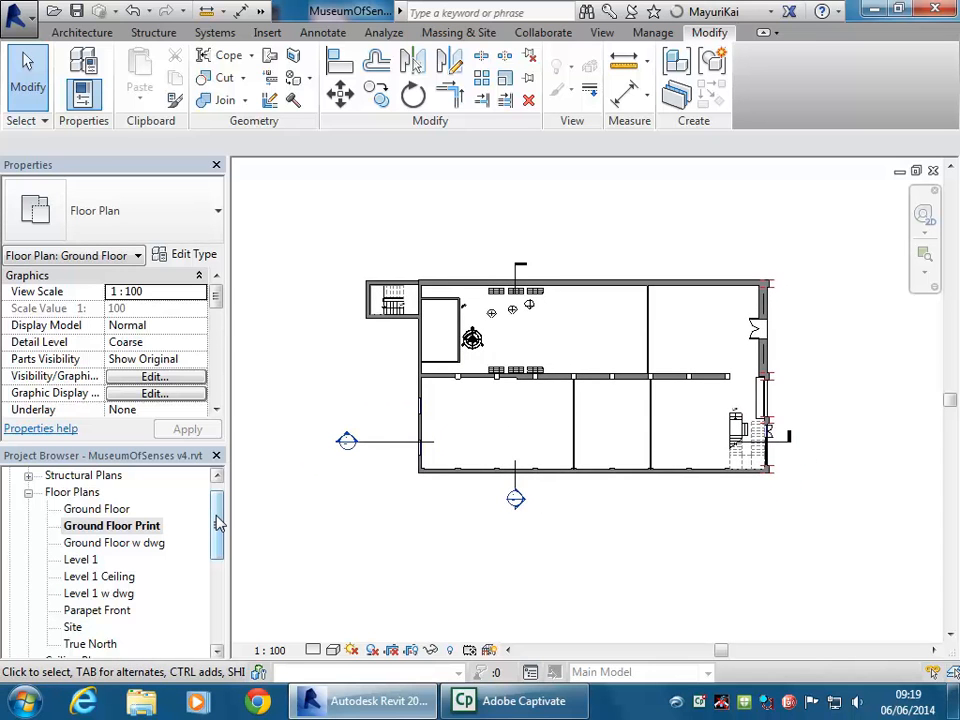
scroll(359, 381, down, 3)
middle_drag(359, 381, 489, 368)
scroll(489, 368, down, 2)
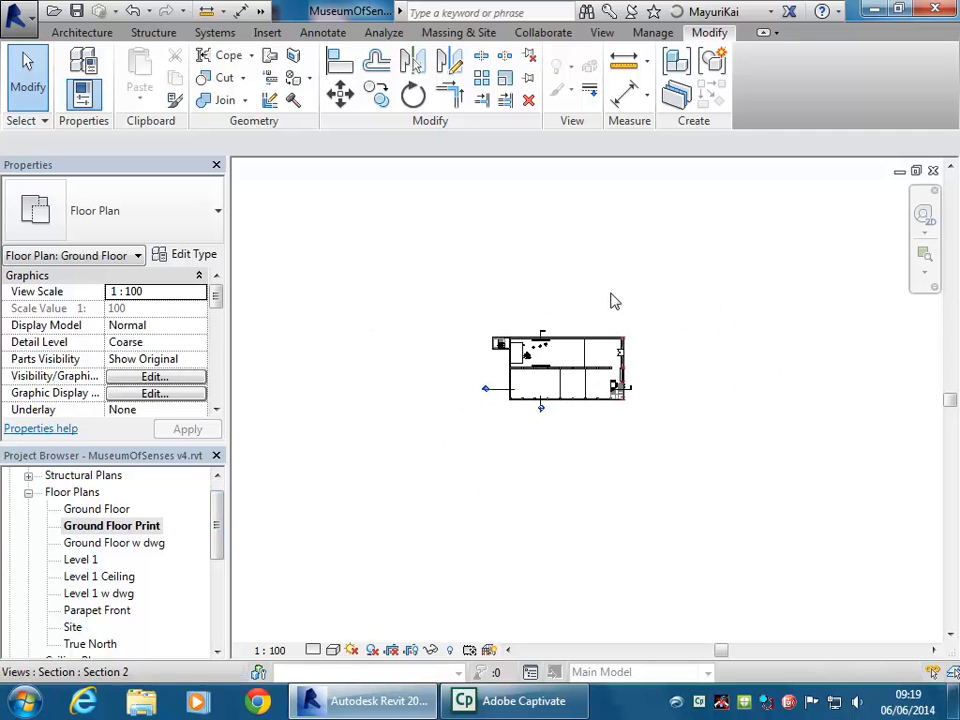
scroll(596, 313, up, 3)
middle_drag(596, 313, 675, 280)
scroll(641, 231, up, 2)
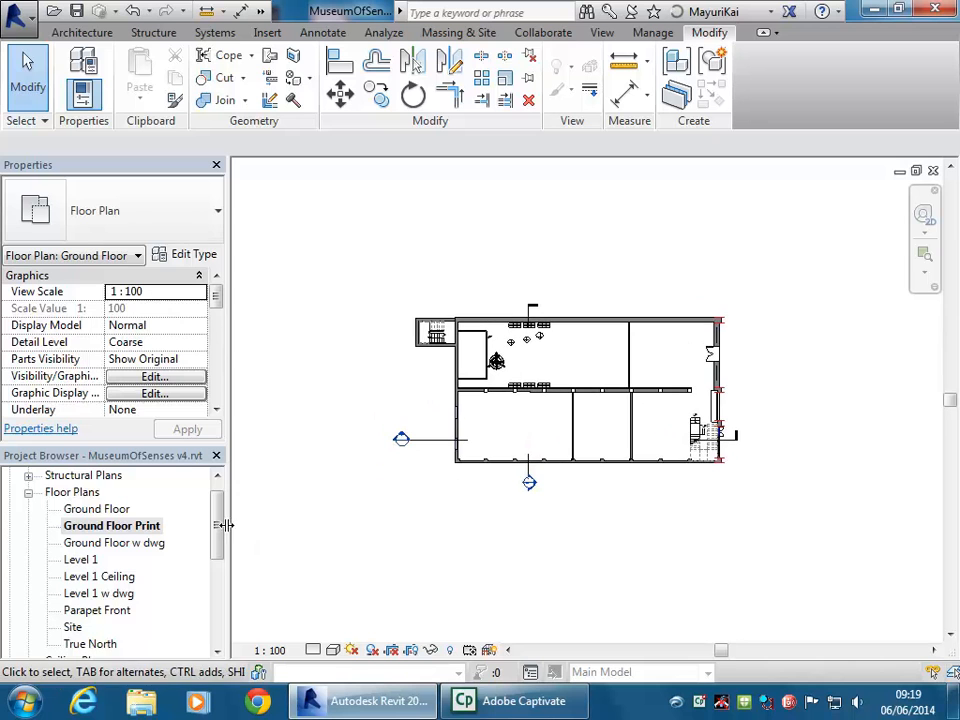
drag(216, 542, 221, 585)
double_click(114, 598)
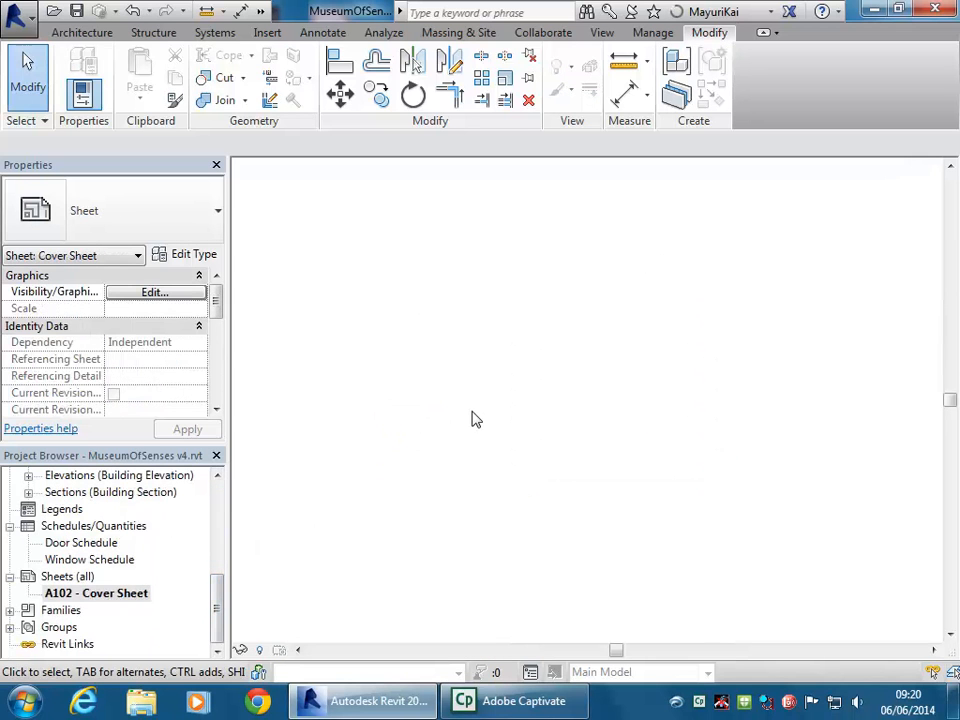
Place Ground Floor Print as a viewport at the upper left of the cover sheet
drag(218, 595, 224, 505)
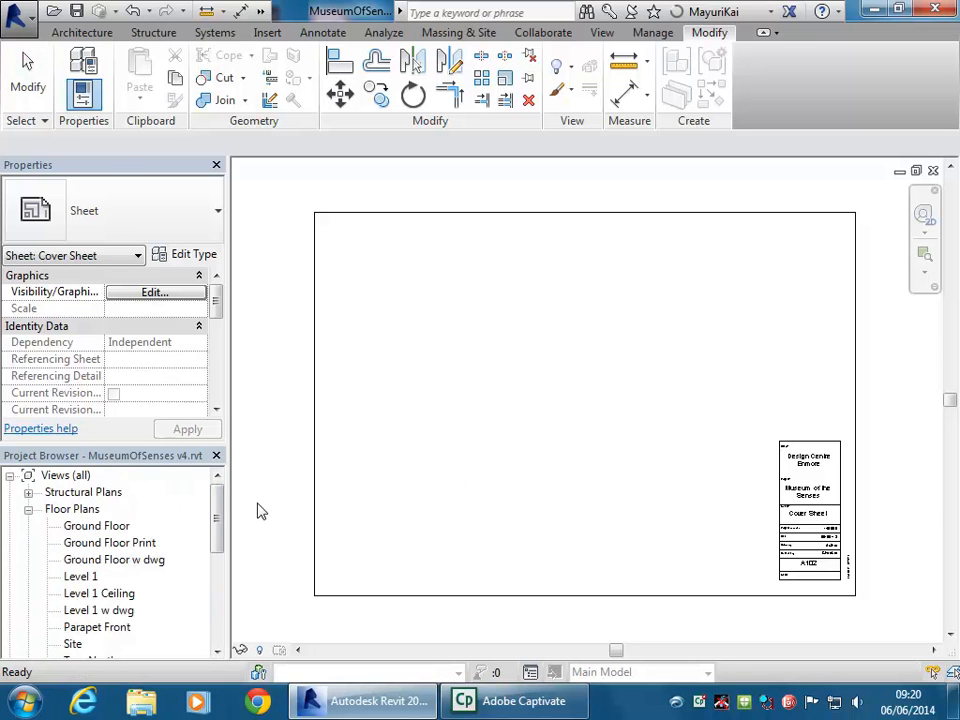
click(85, 545)
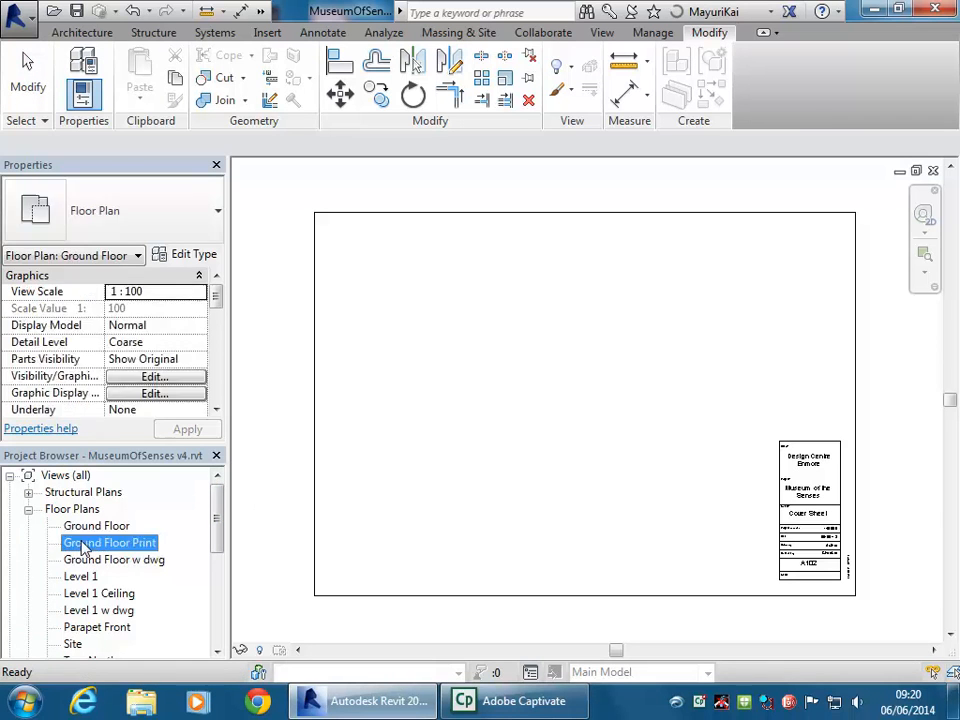
drag(85, 545, 454, 366)
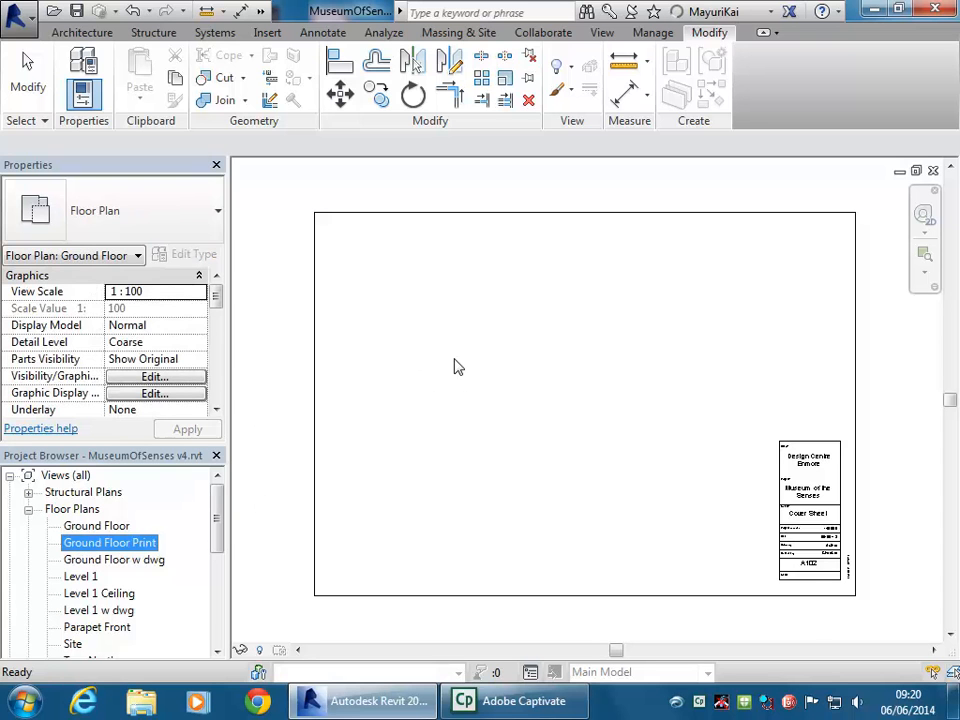
click(455, 367)
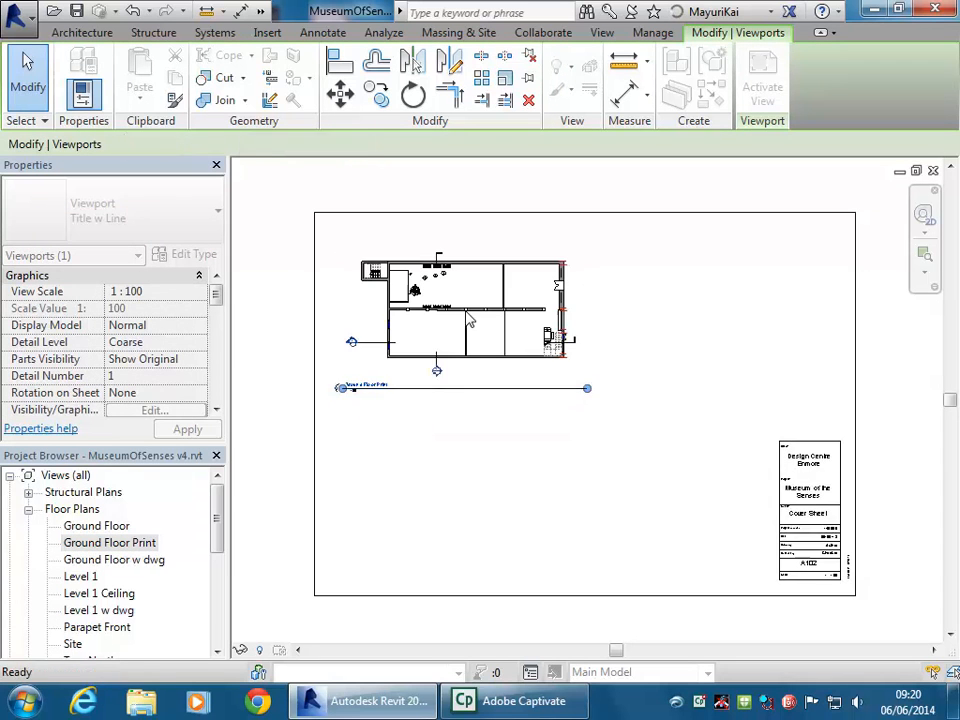
Inspect the new viewport's properties, then open the Ground Floor Print plan view
click(505, 483)
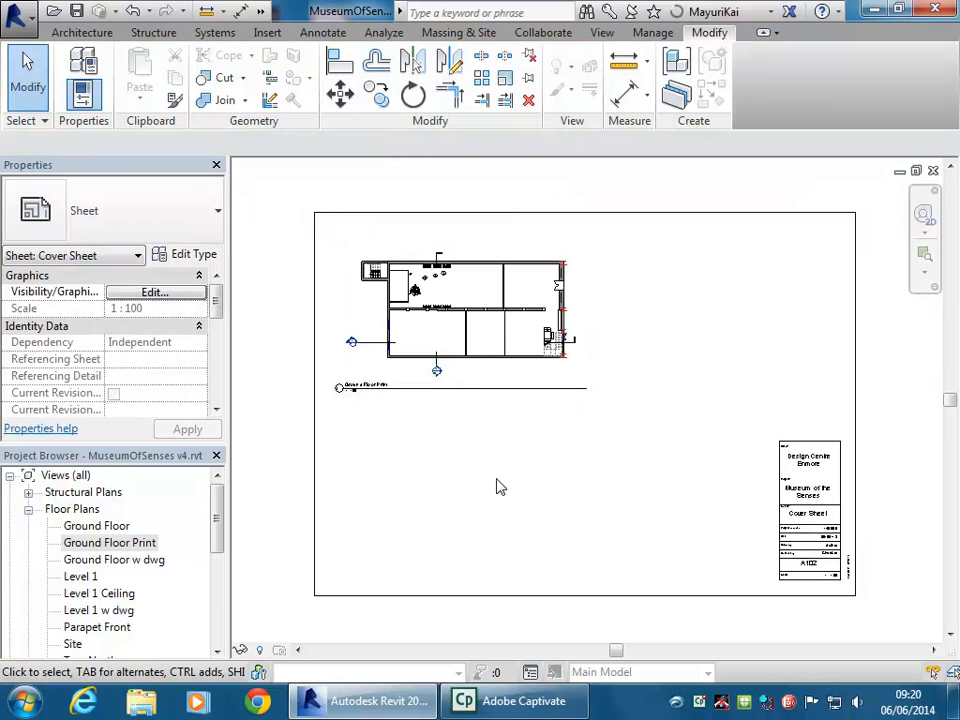
click(456, 314)
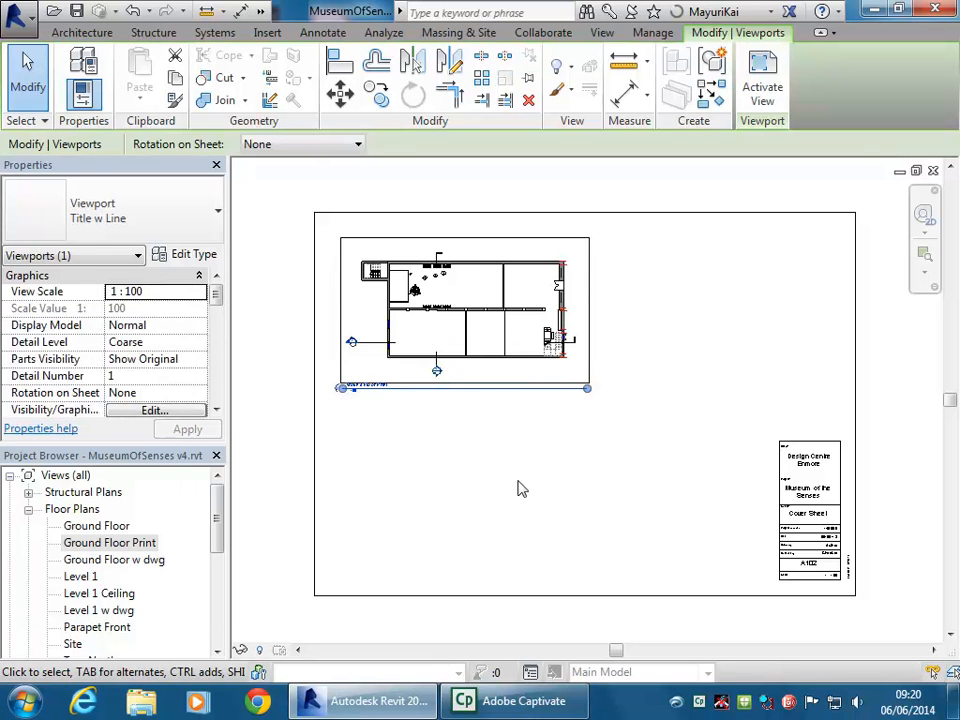
scroll(520, 488, up, 2)
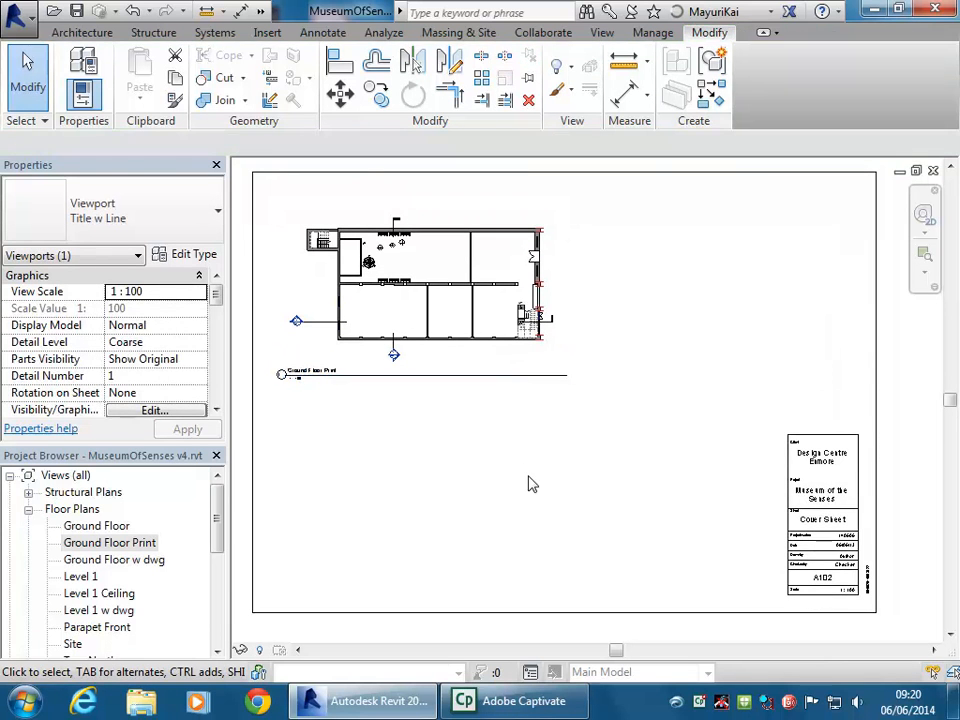
click(529, 484)
click(431, 296)
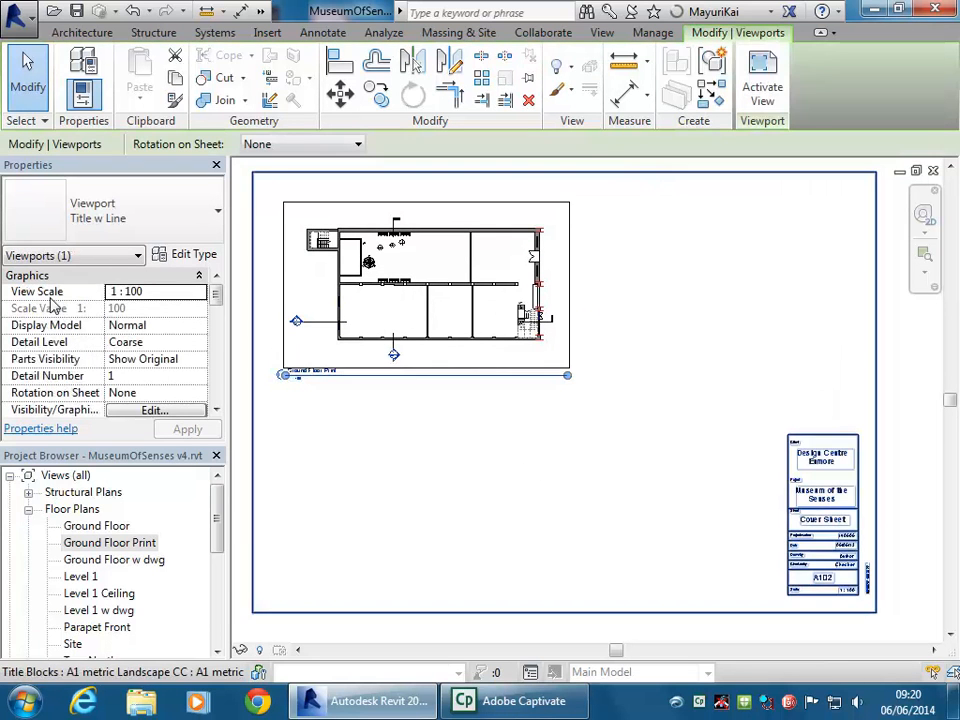
double_click(110, 546)
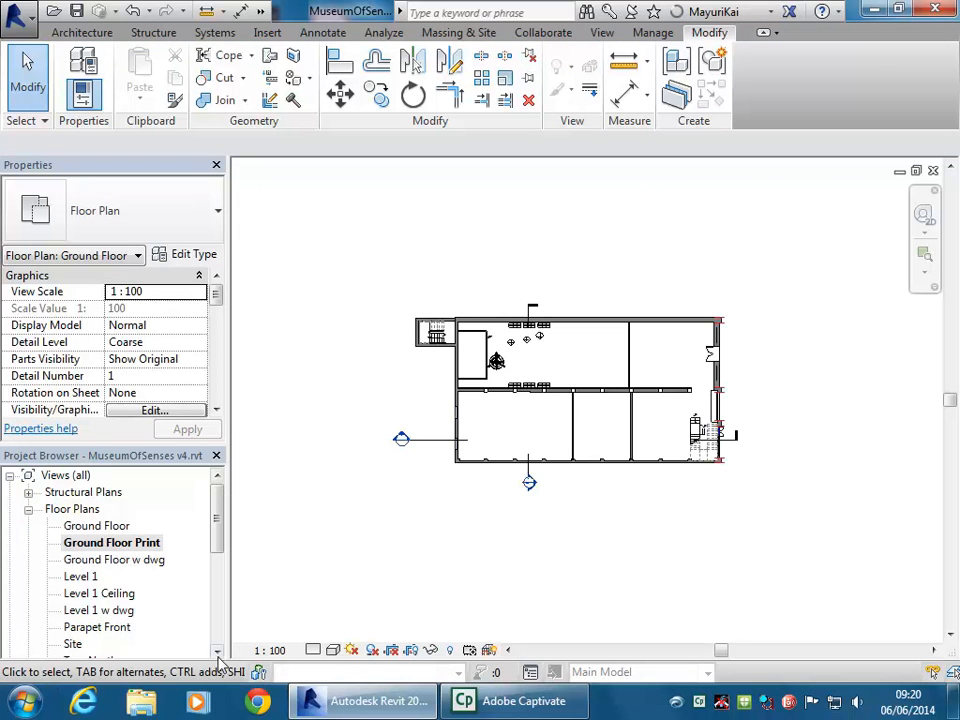
Check the plan's view scale list and return to A102 - Cover Sheet
click(268, 650)
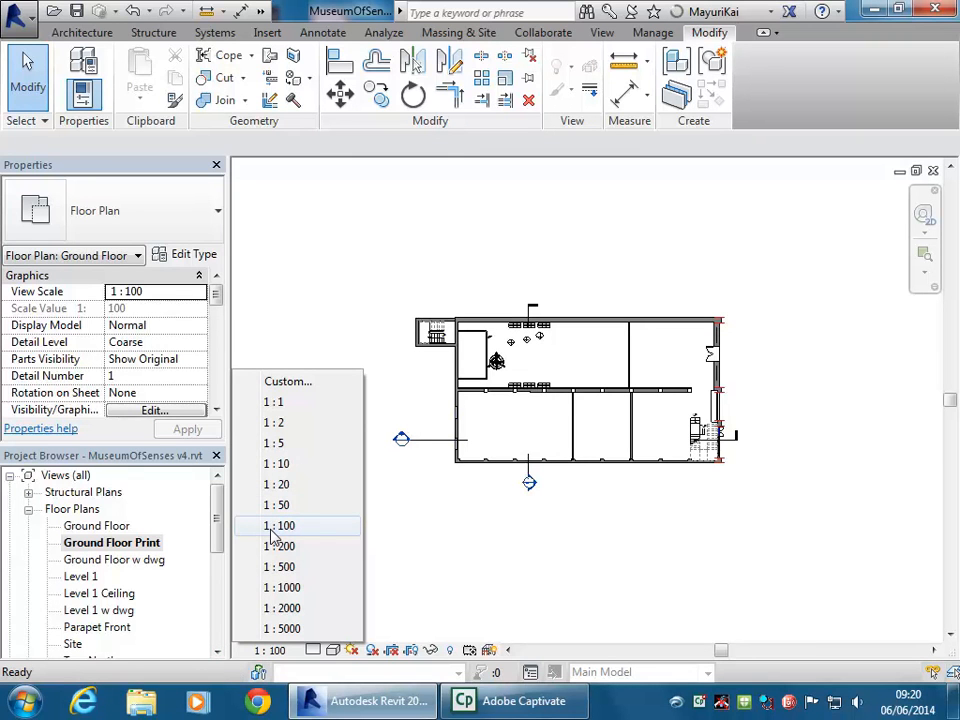
drag(221, 521, 218, 606)
double_click(120, 628)
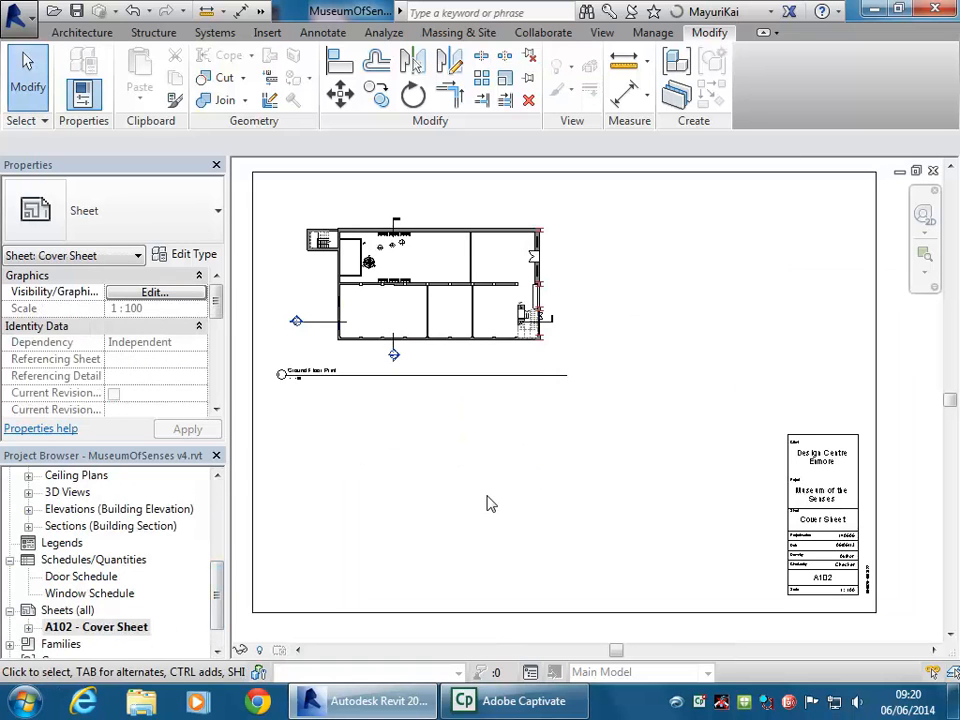
Confirm the Ground Floor Print viewport keeps its 1 : 100 view scale
click(414, 321)
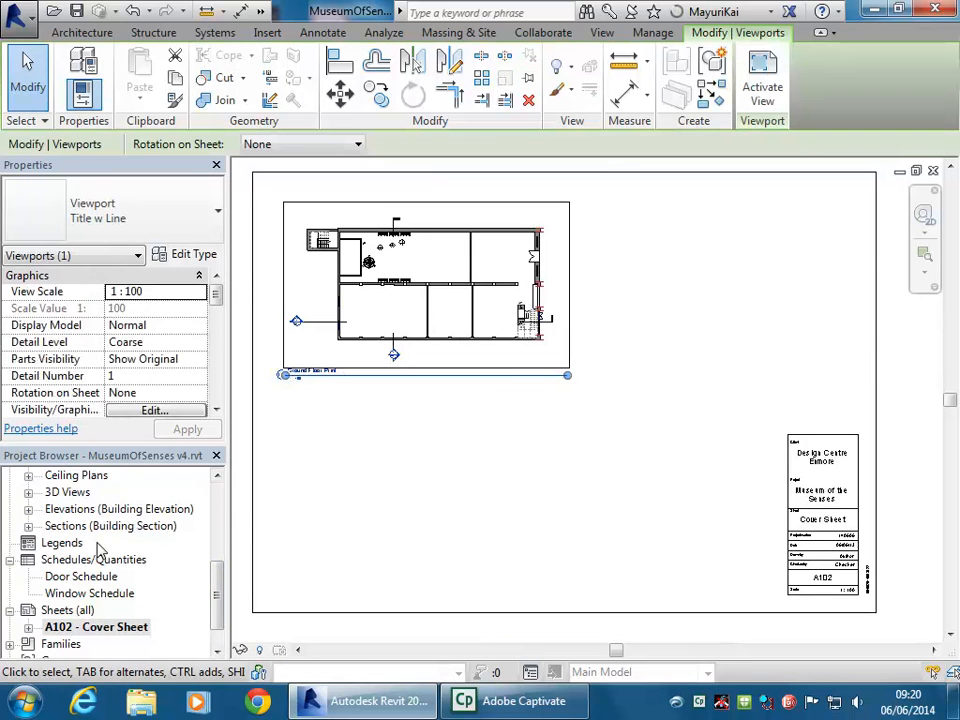
click(148, 291)
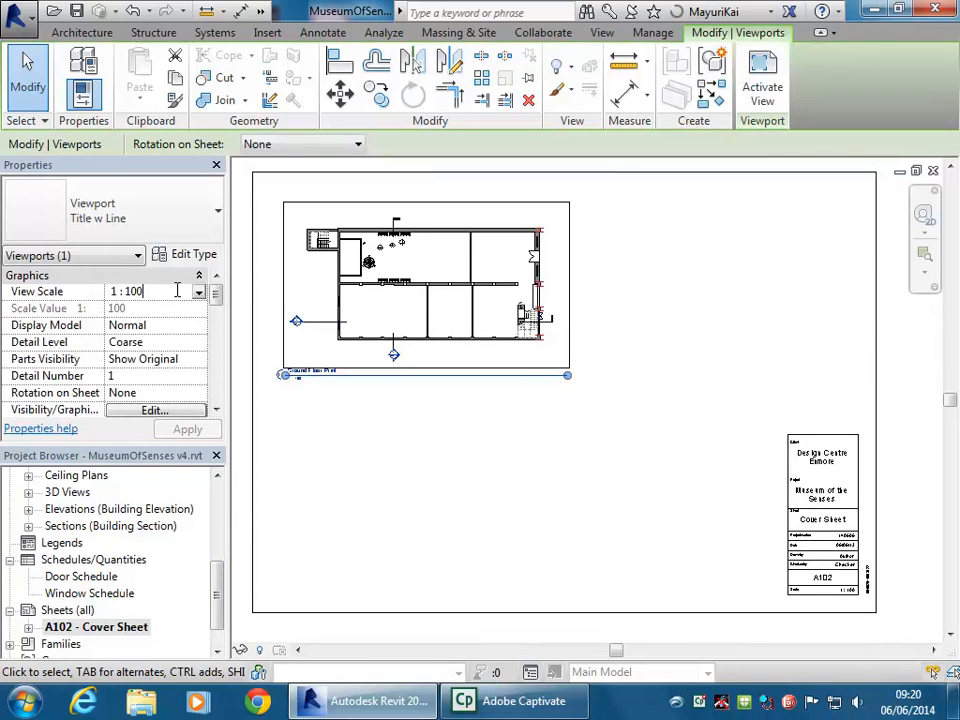
click(199, 291)
click(173, 293)
click(173, 293)
click(416, 428)
scroll(345, 398, up, 8)
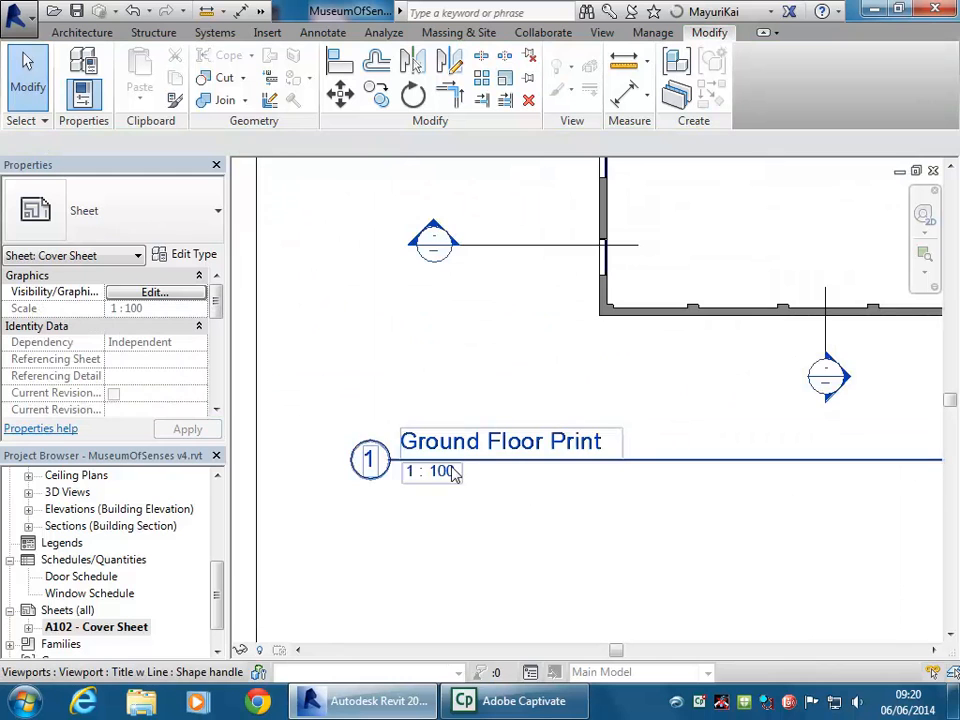
scroll(452, 473, down, 8)
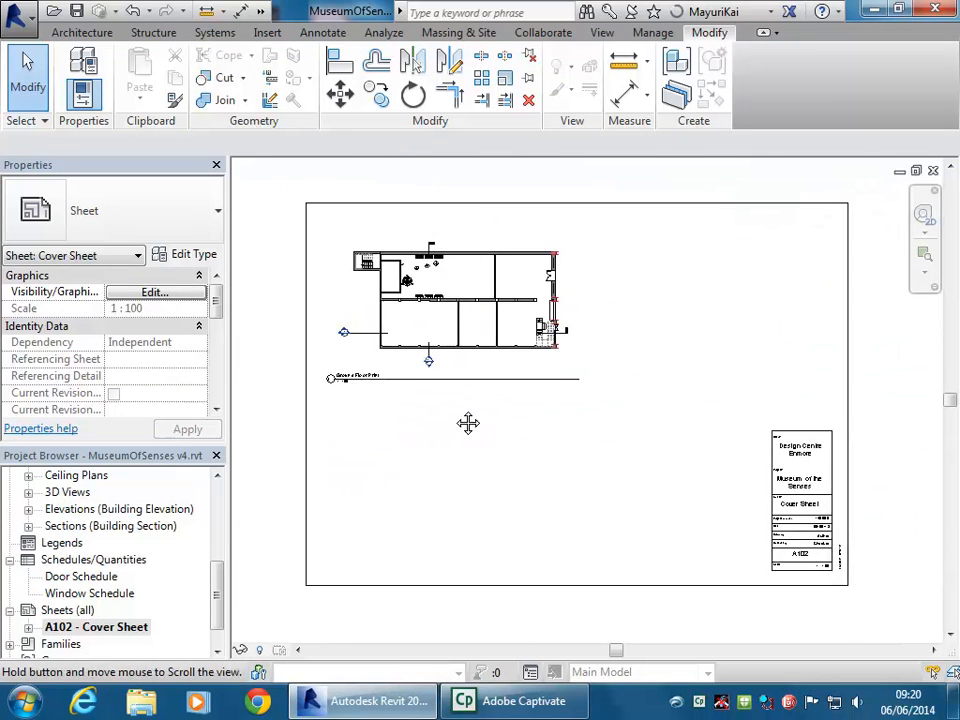
click(377, 340)
click(416, 458)
middle_drag(416, 458, 462, 444)
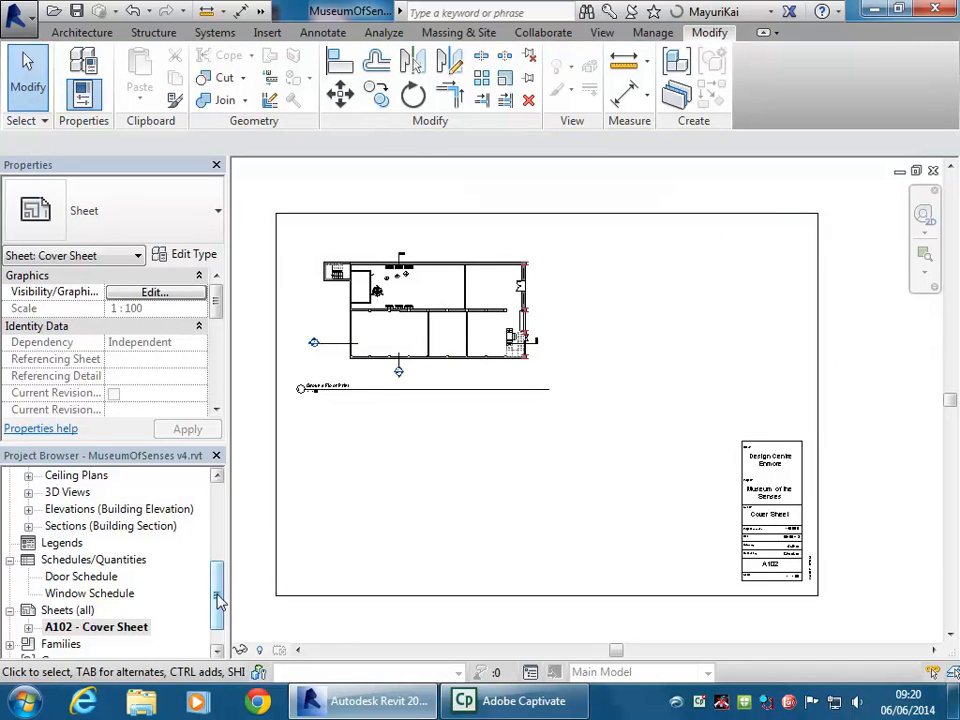
Expand the 3D Views group in the Project Browser
drag(216, 600, 221, 568)
click(68, 578)
double_click(68, 578)
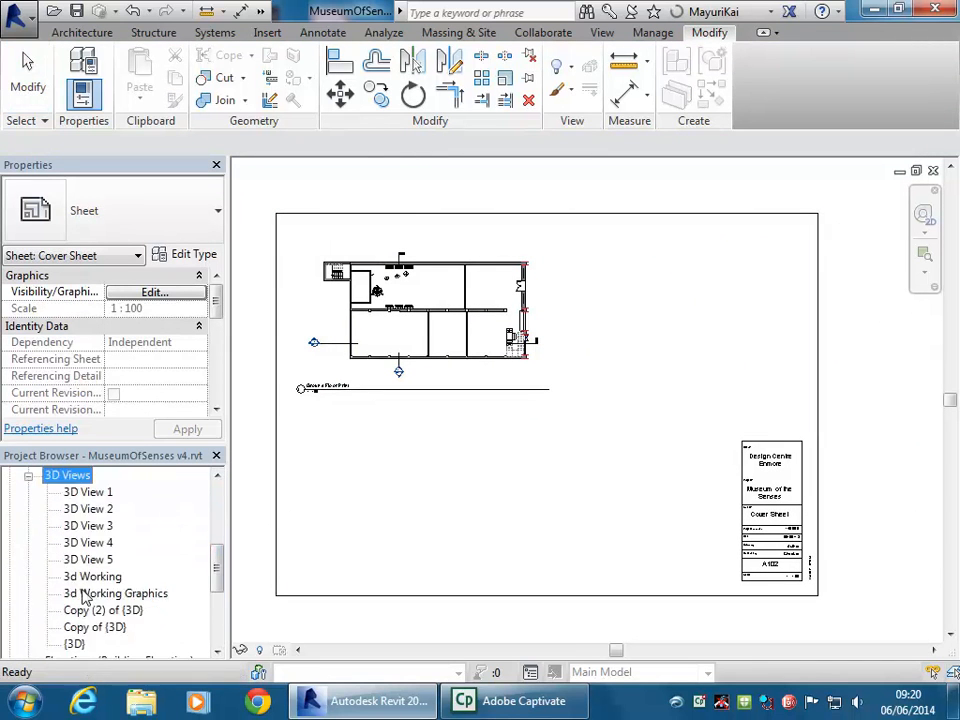
Open interior 3D View 1 and inspect its camera crop size without changes
double_click(78, 492)
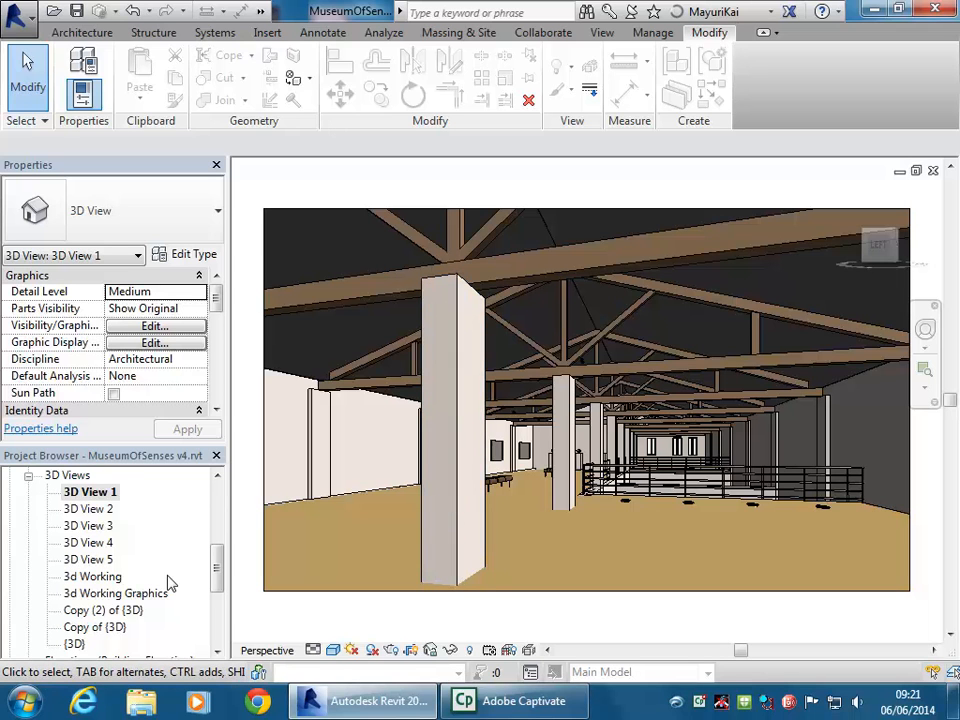
click(358, 604)
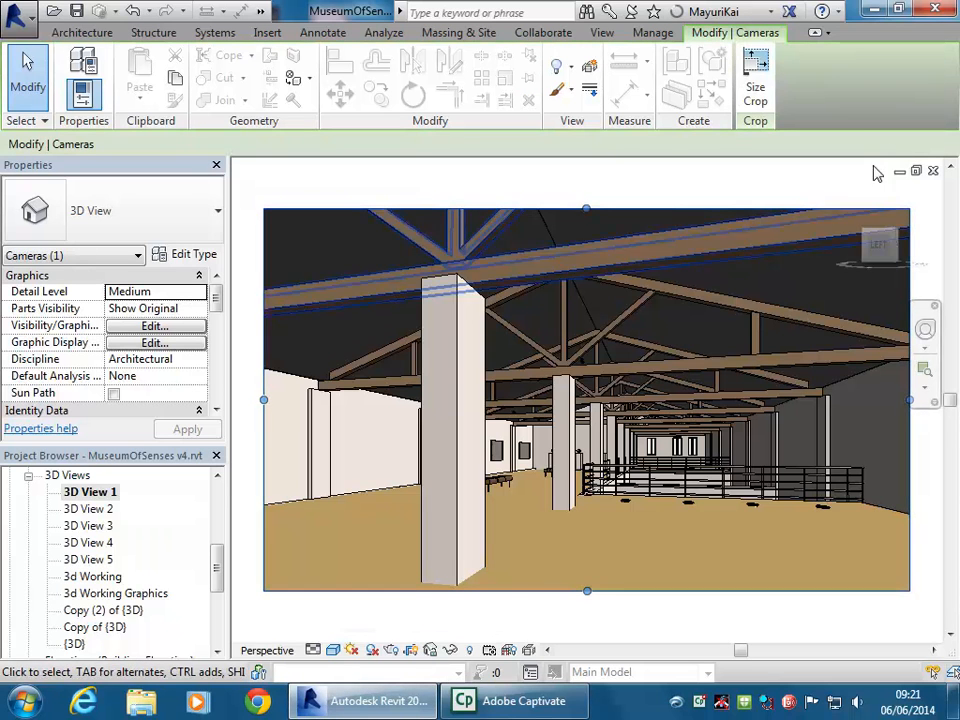
click(755, 85)
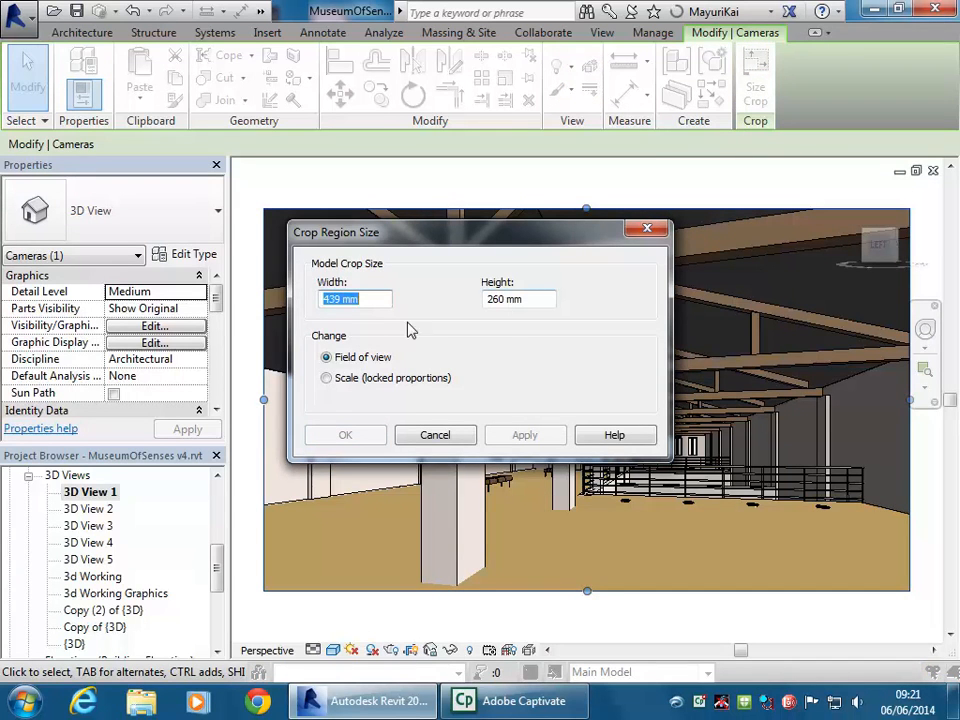
click(450, 436)
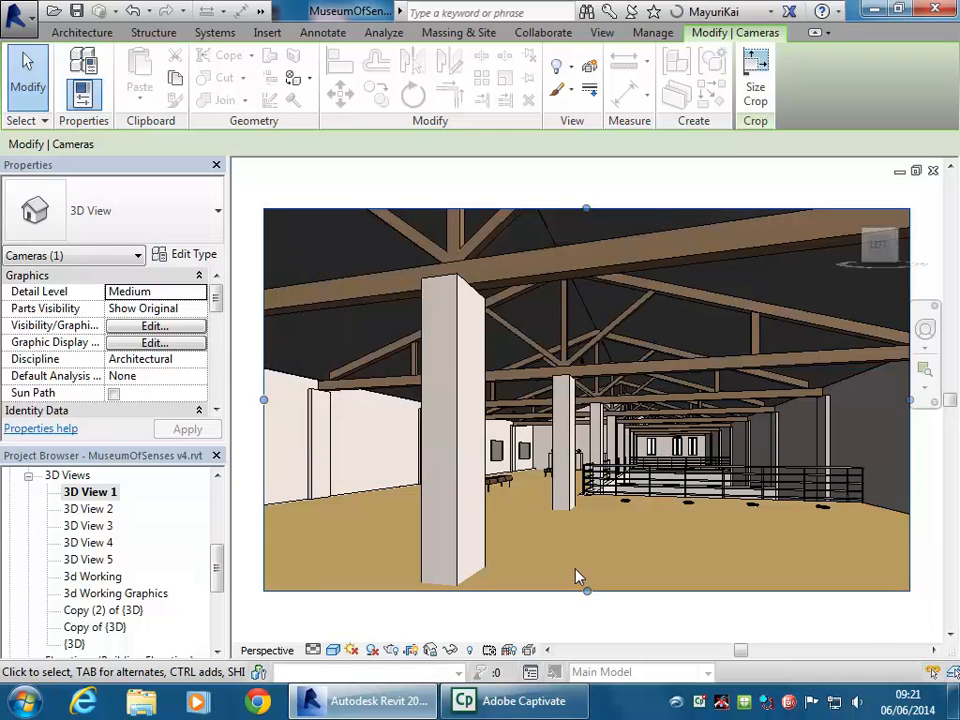
key(Escape)
Recheck the 439 × 260 mm crop size, cancel, and reopen A102 - Cover Sheet
click(543, 594)
click(754, 90)
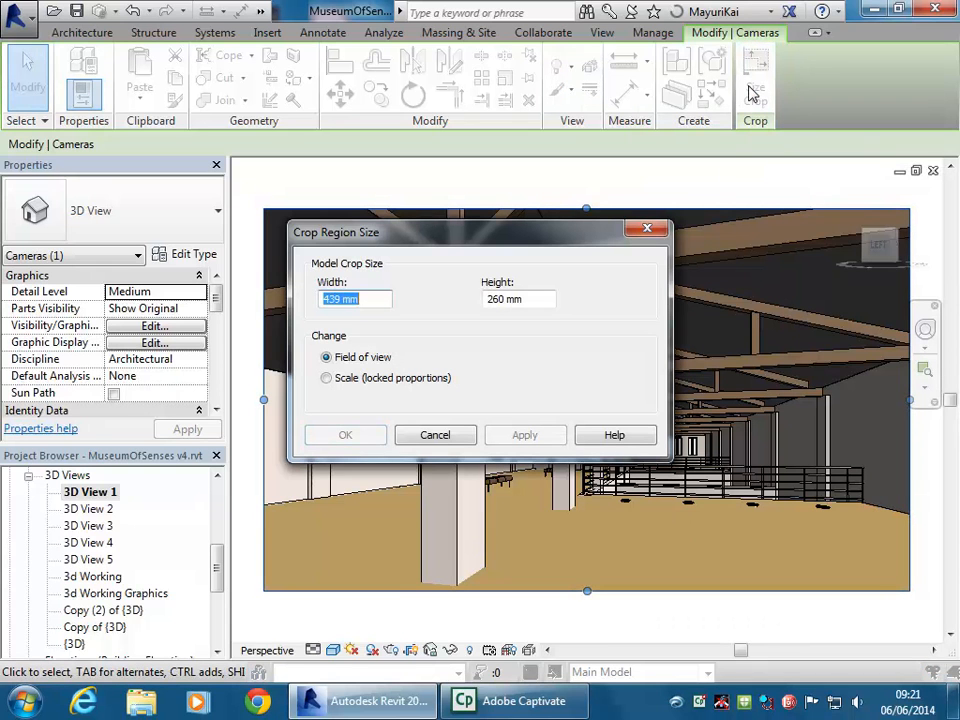
click(420, 435)
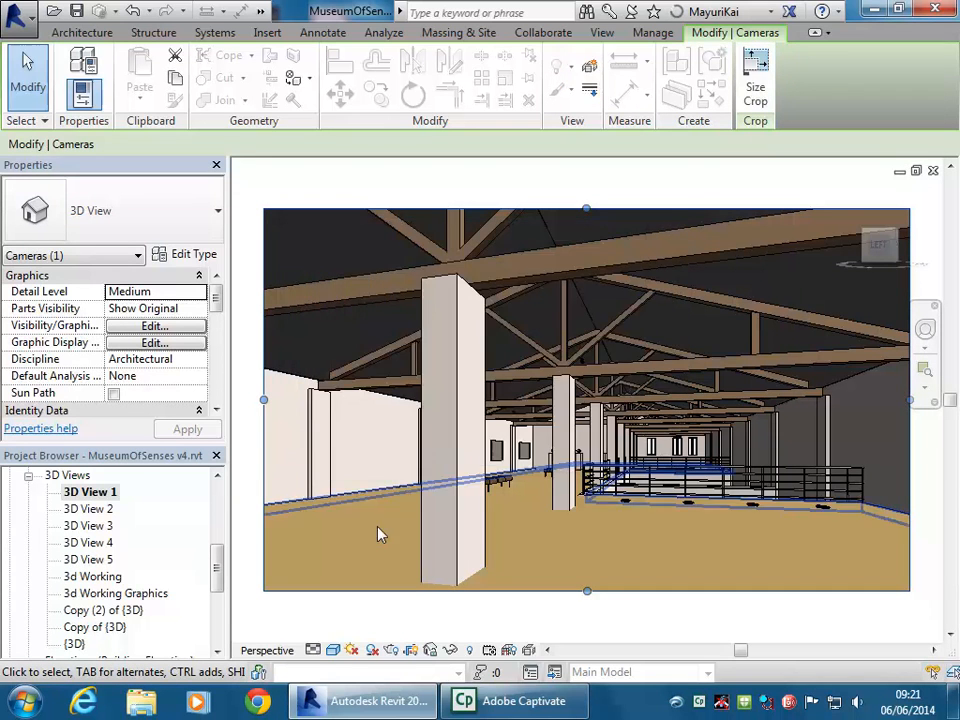
mouse_move(219, 556)
mouse_down()
mouse_move(217, 612)
mouse_move(221, 525)
mouse_move(221, 563)
mouse_up()
double_click(96, 593)
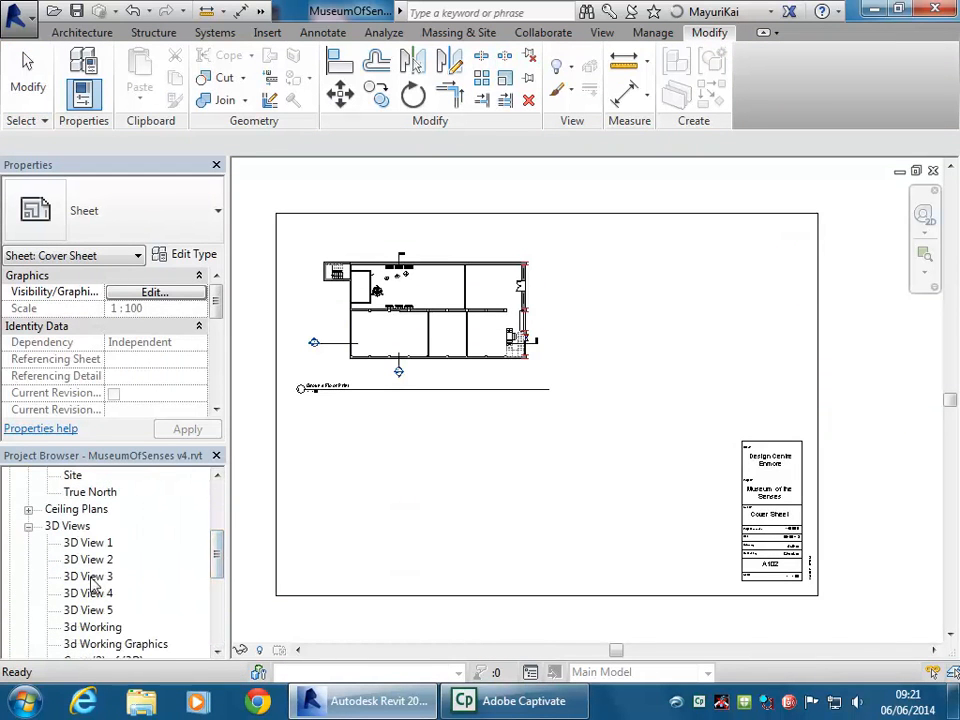
Try placing 3D View 3 and 3D View 4 on the sheet, undoing each
drag(80, 577, 395, 469)
click(395, 469)
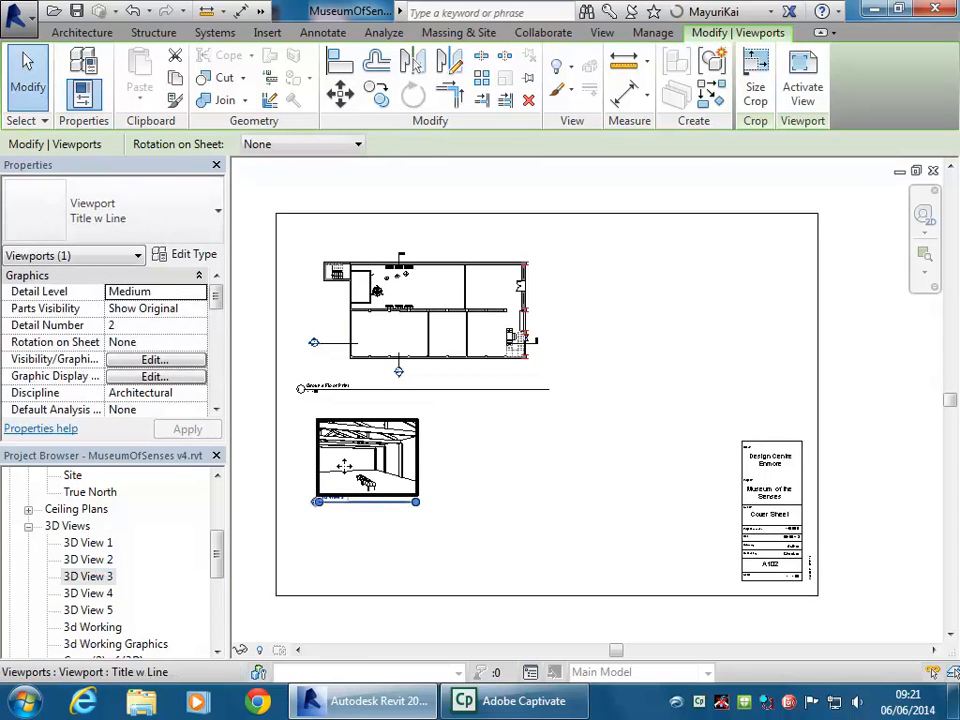
key(ctrl+z)
drag(90, 593, 392, 476)
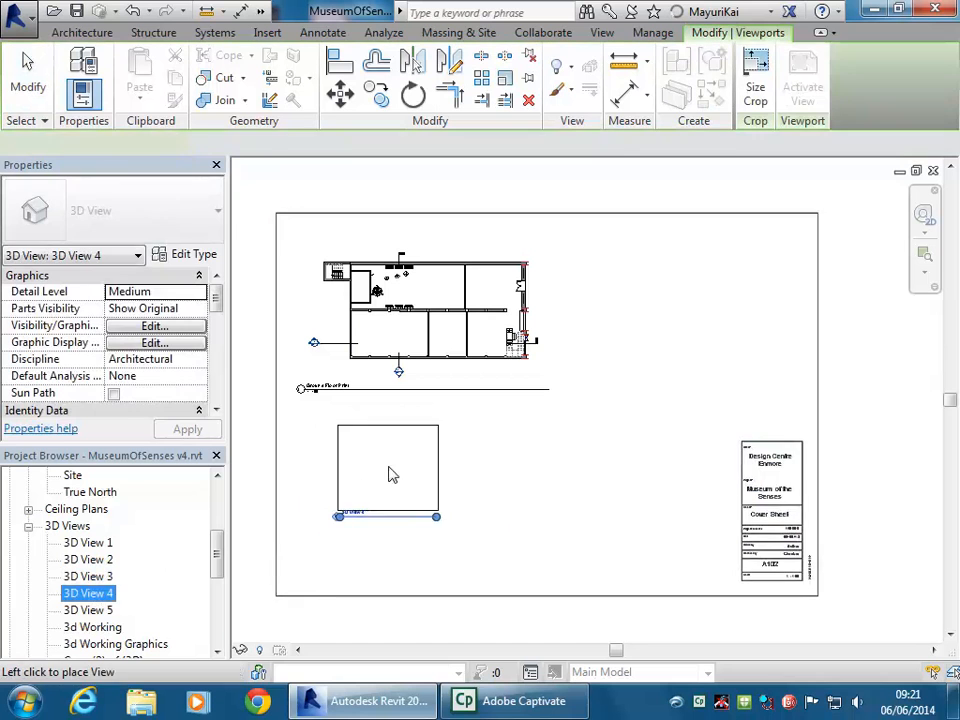
click(362, 483)
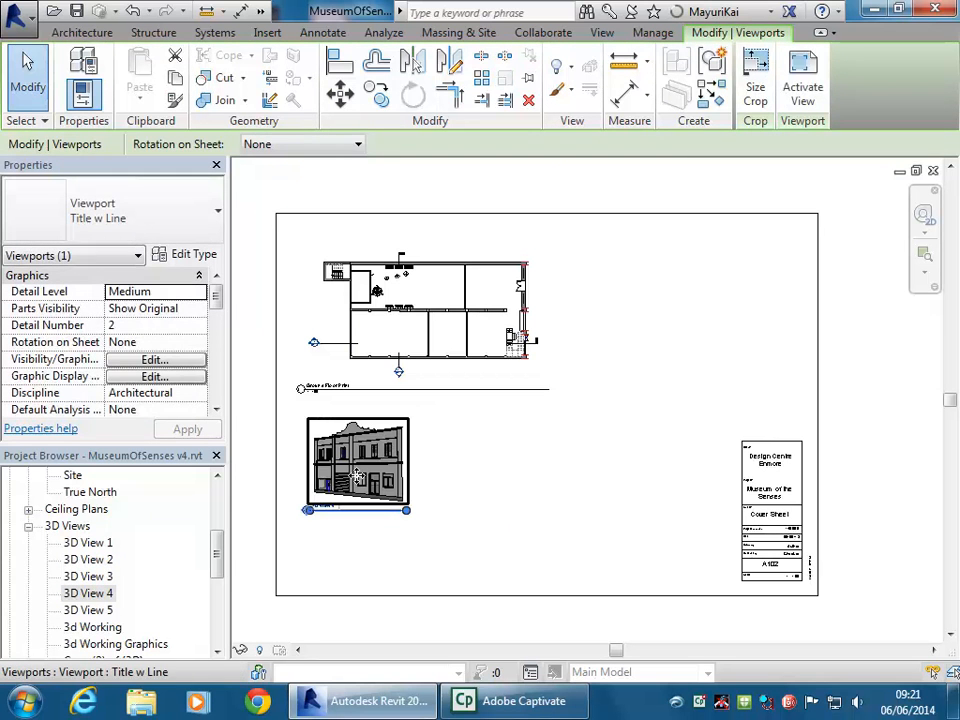
key(ctrl+z)
Check 3D View 2, then place it on A102 below the floor plan
double_click(90, 559)
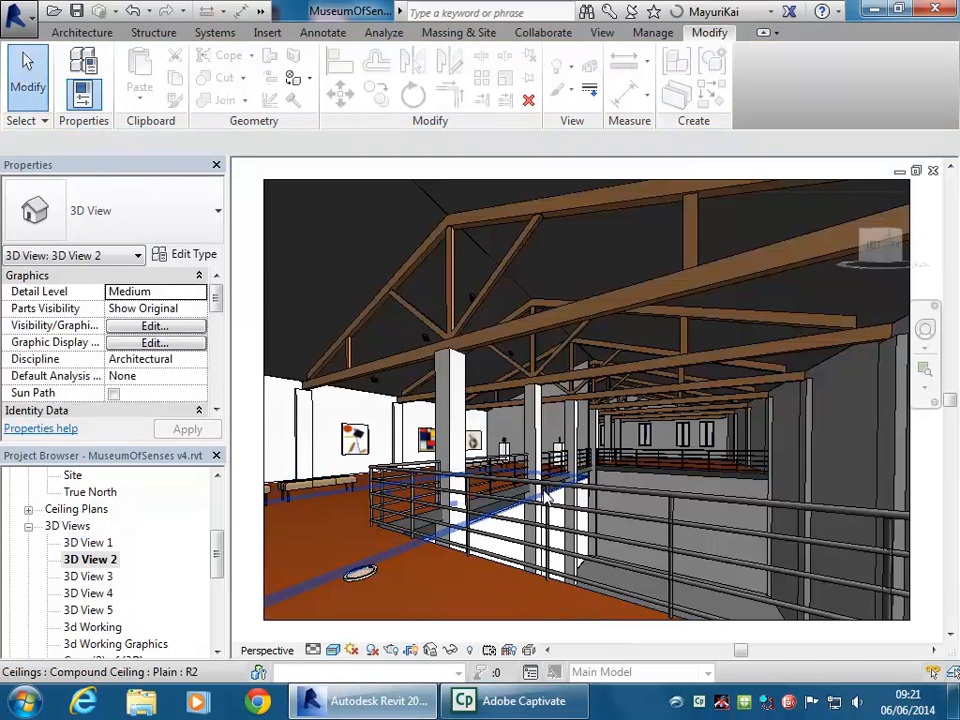
mouse_move(216, 551)
mouse_down()
mouse_move(216, 620)
mouse_move(223, 506)
mouse_move(217, 550)
mouse_up()
double_click(100, 594)
drag(113, 580, 377, 459)
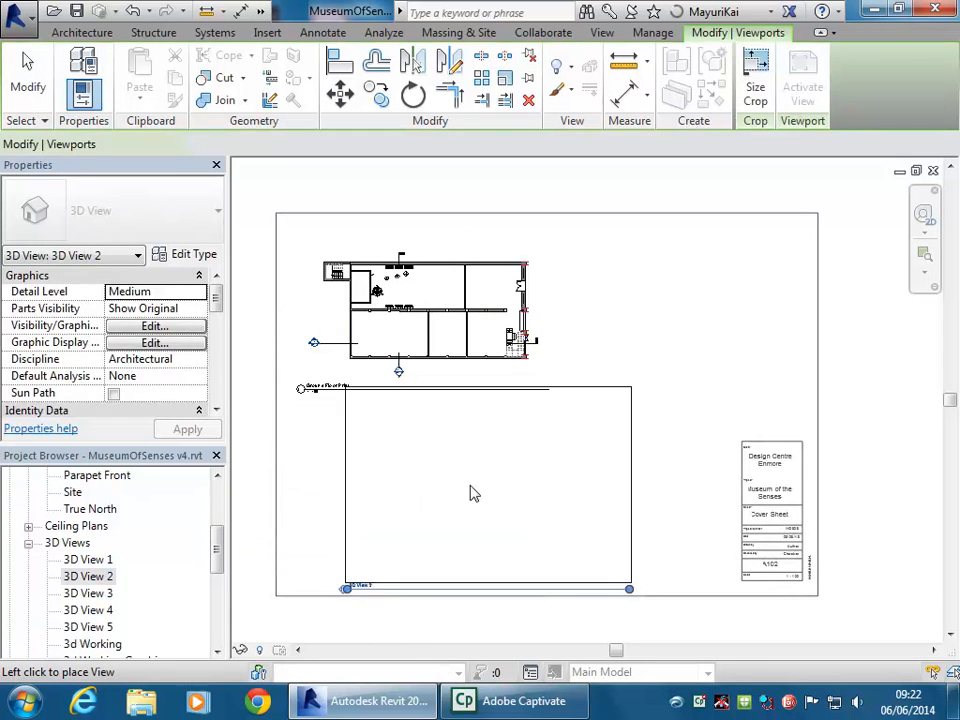
click(445, 483)
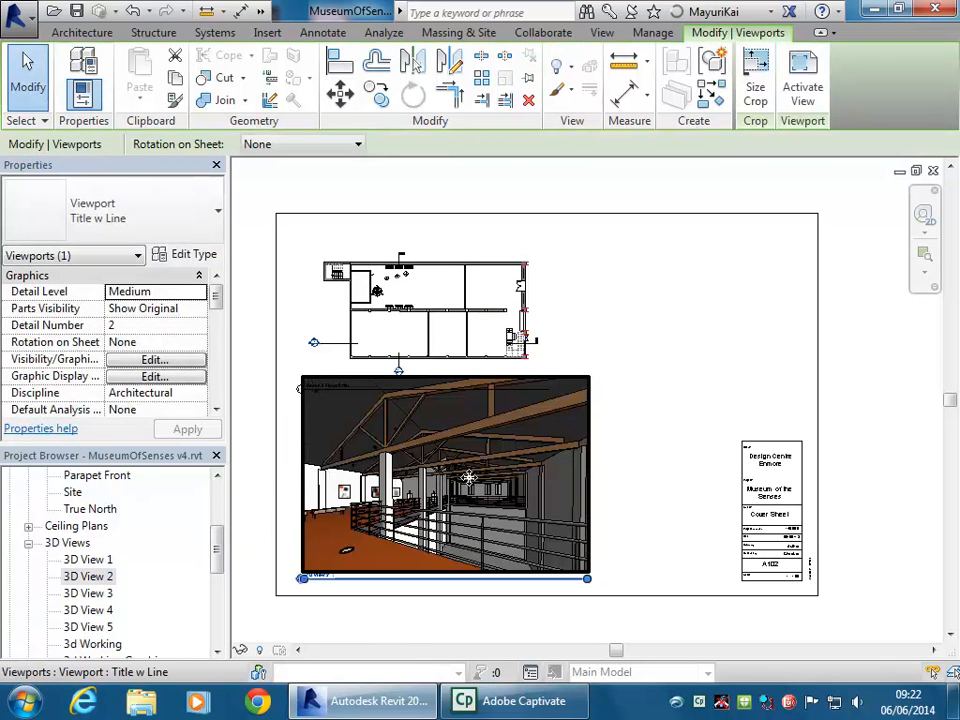
middle_drag(468, 478, 494, 470)
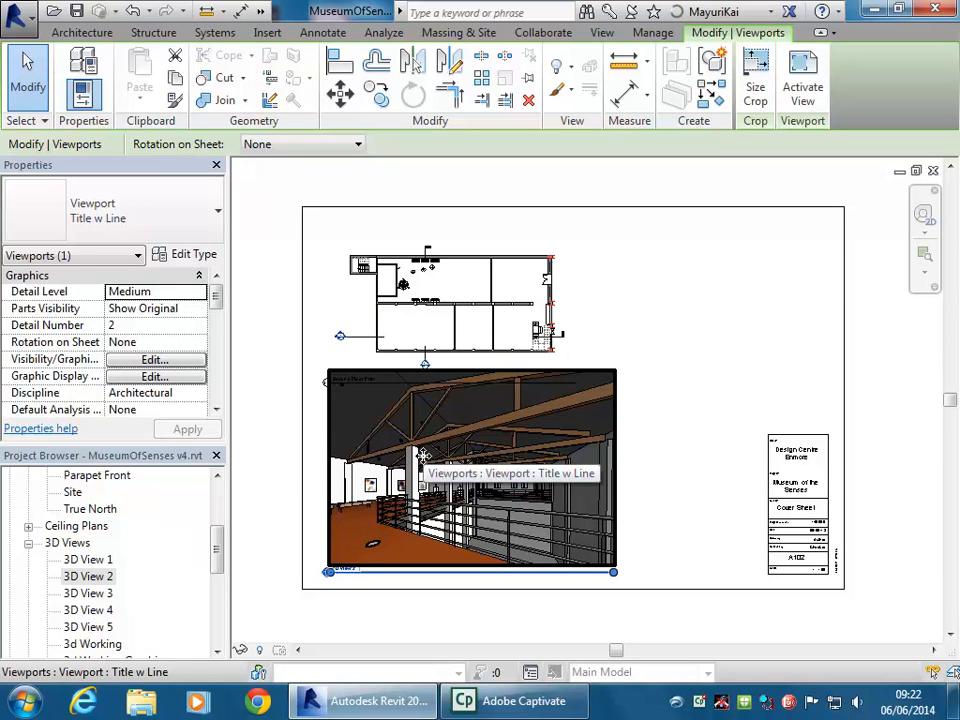
click(643, 461)
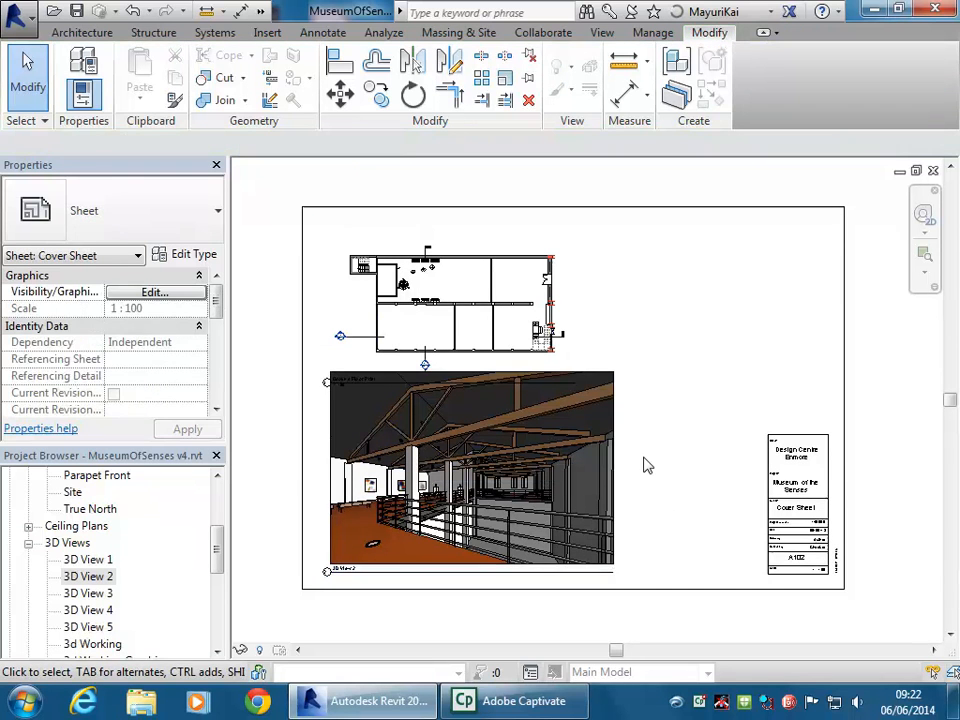
Resize the 3D View 2 viewport's crop region to 300 mm wide by 205 mm high
click(452, 503)
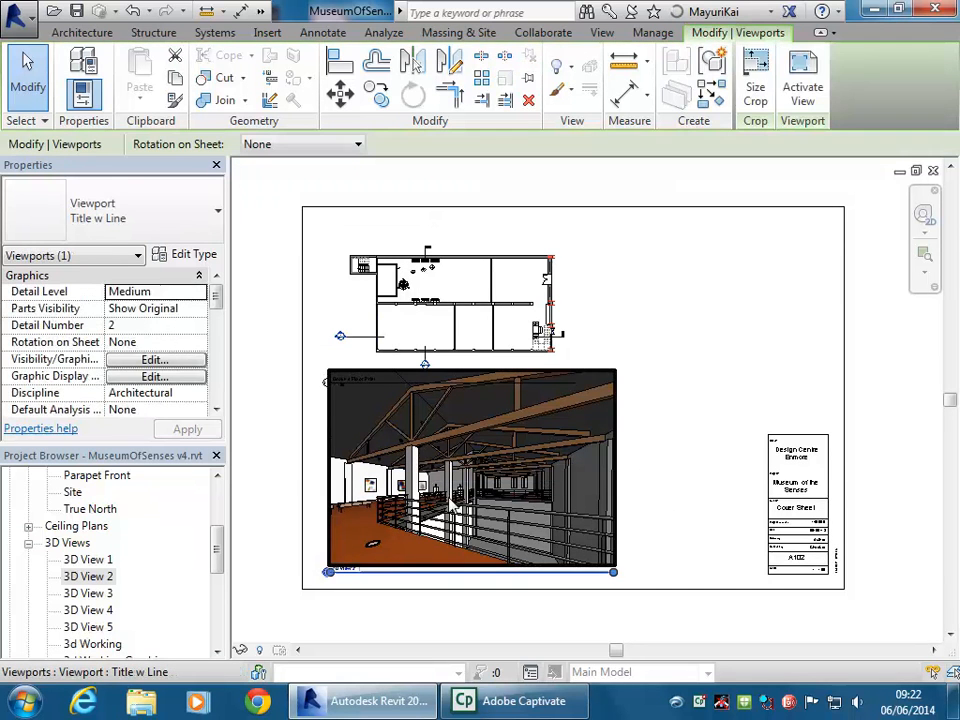
click(760, 85)
click(346, 300)
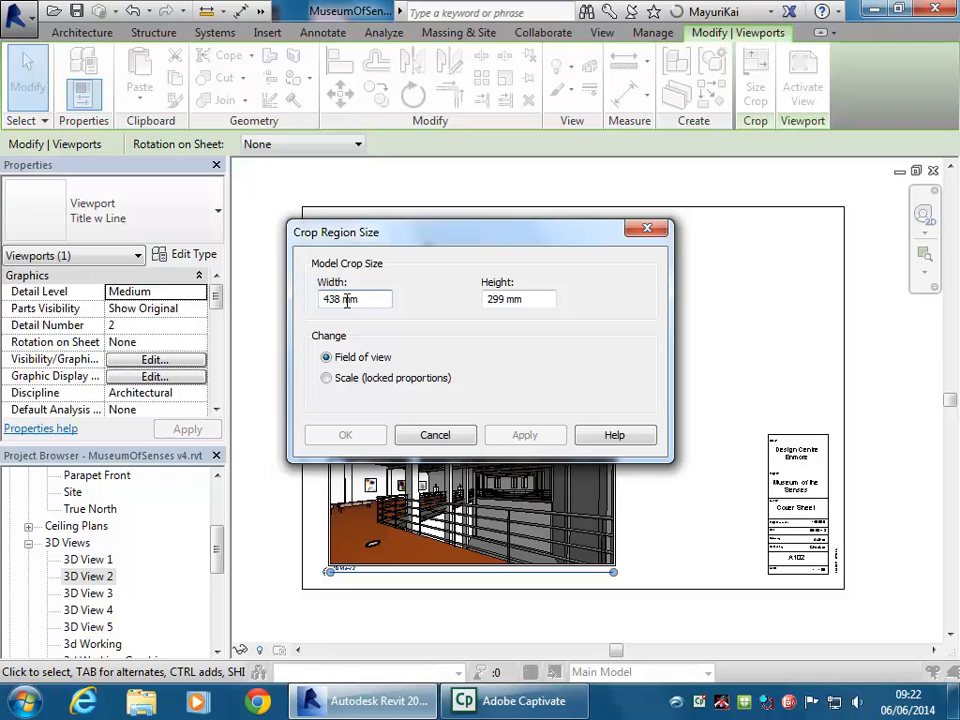
click(328, 378)
click(327, 358)
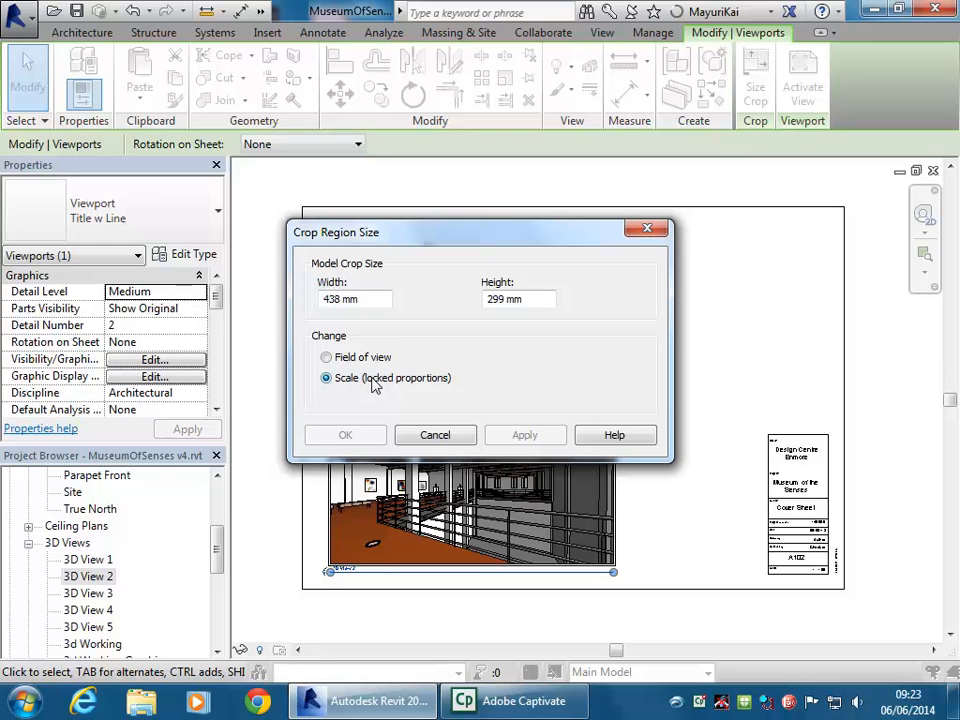
double_click(331, 298)
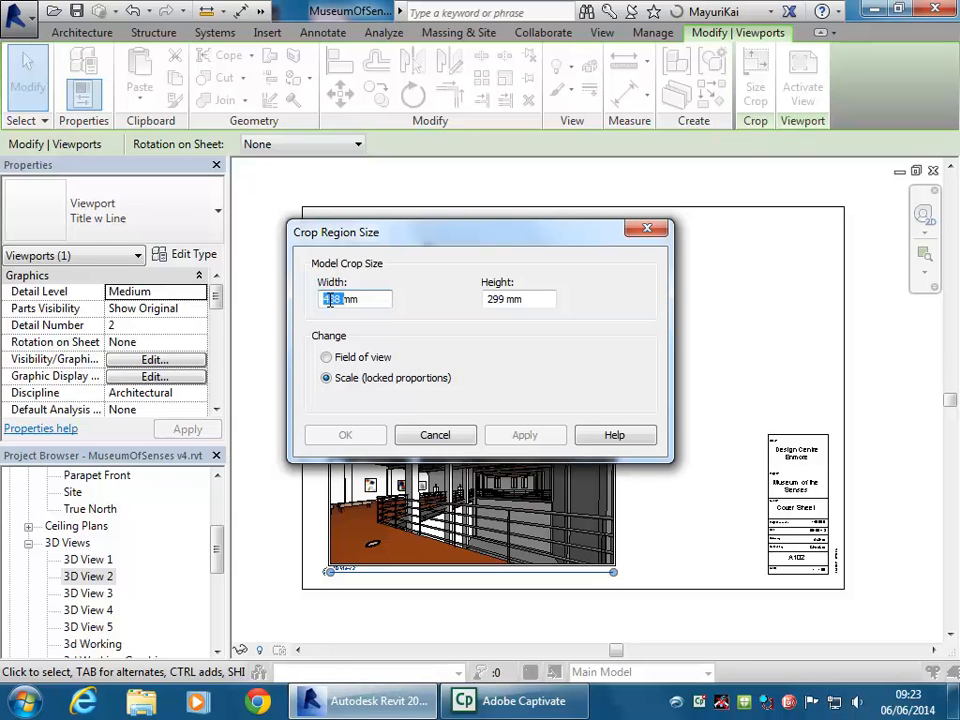
text(300)
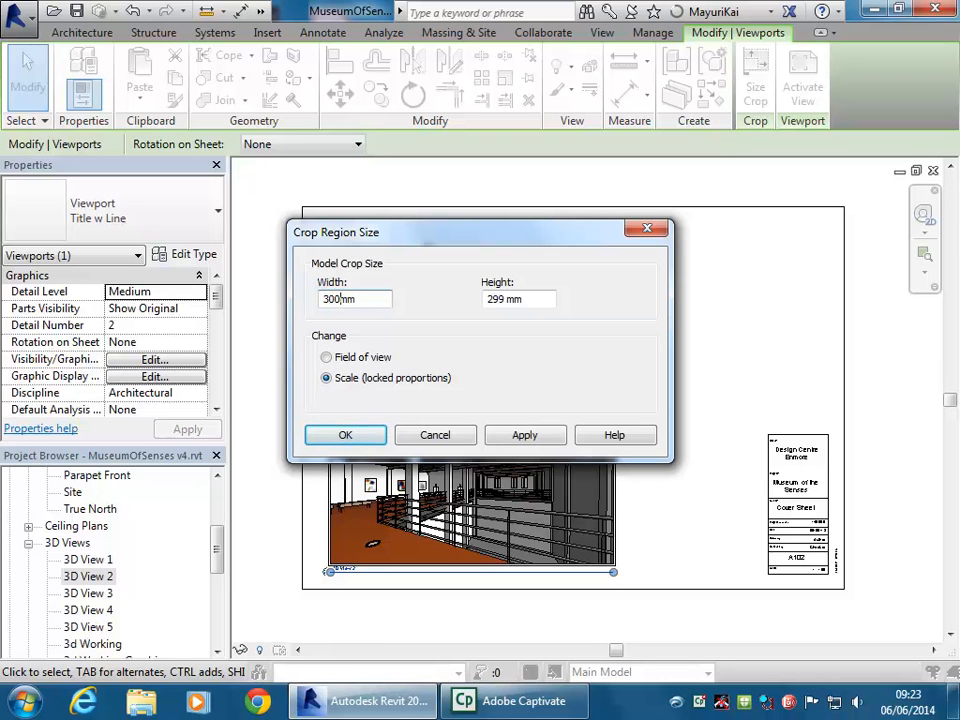
click(511, 300)
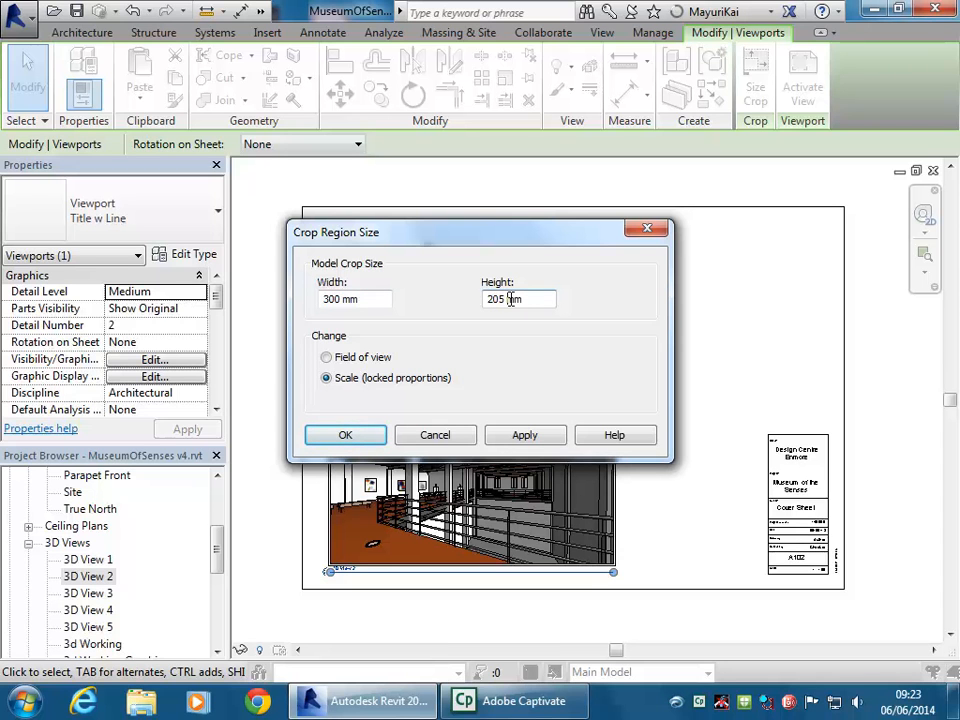
drag(458, 240, 676, 128)
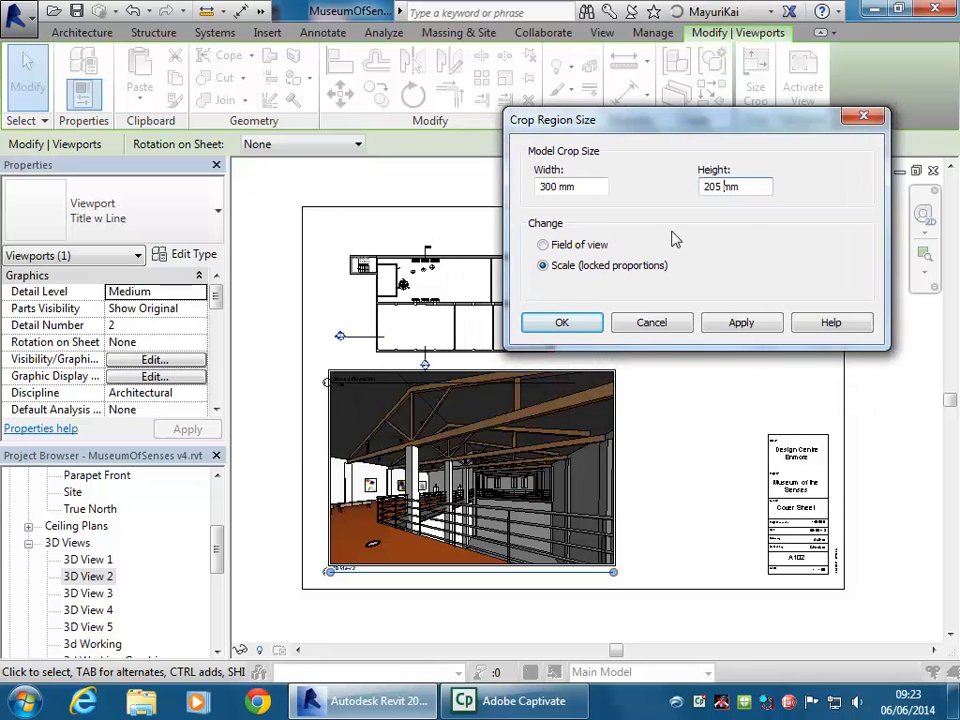
click(745, 325)
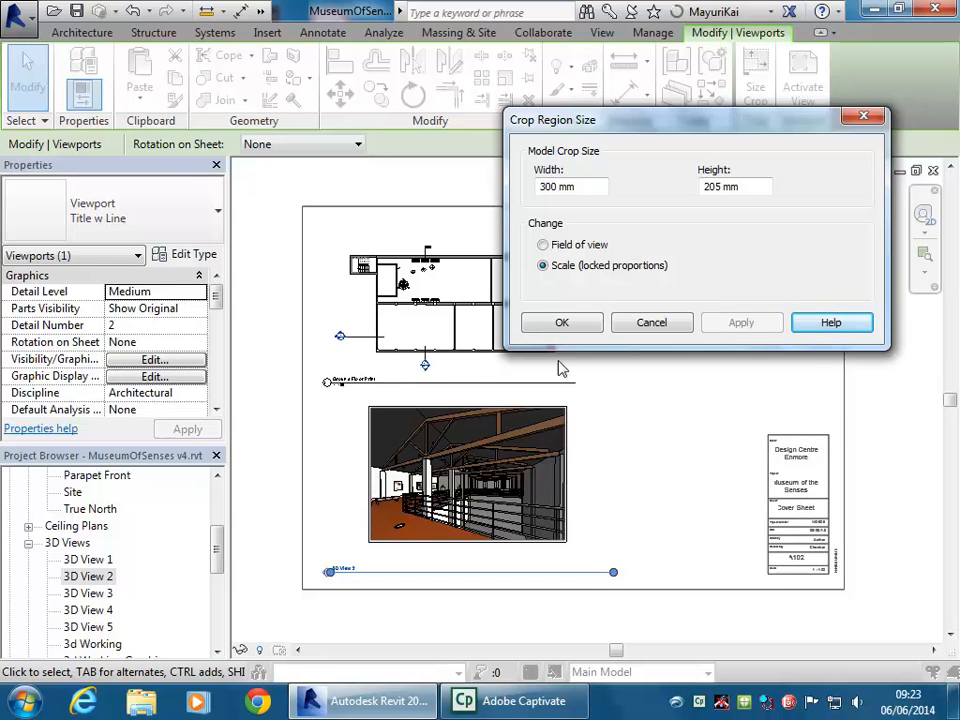
click(548, 326)
click(630, 434)
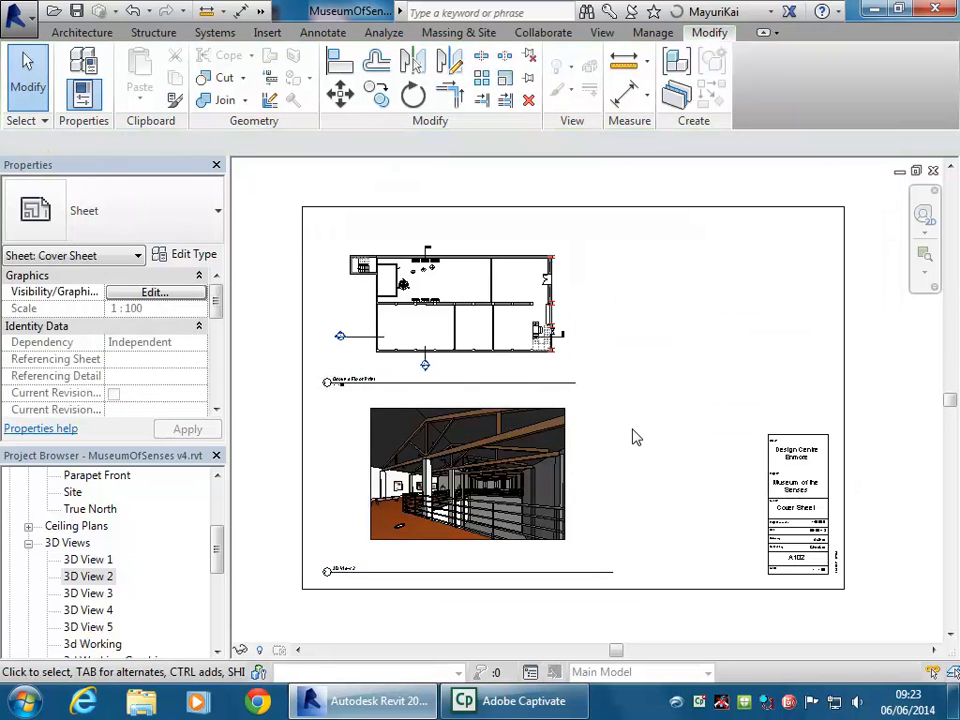
Inspect the resized 3D View 2 viewport and shift its title line
click(437, 510)
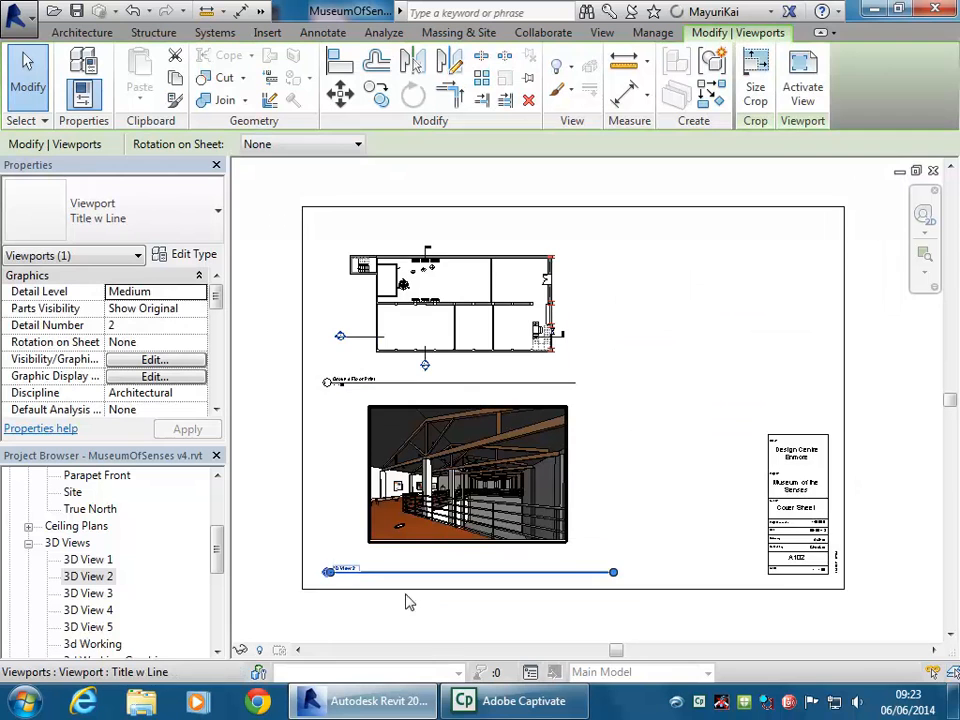
scroll(345, 585, up, 1)
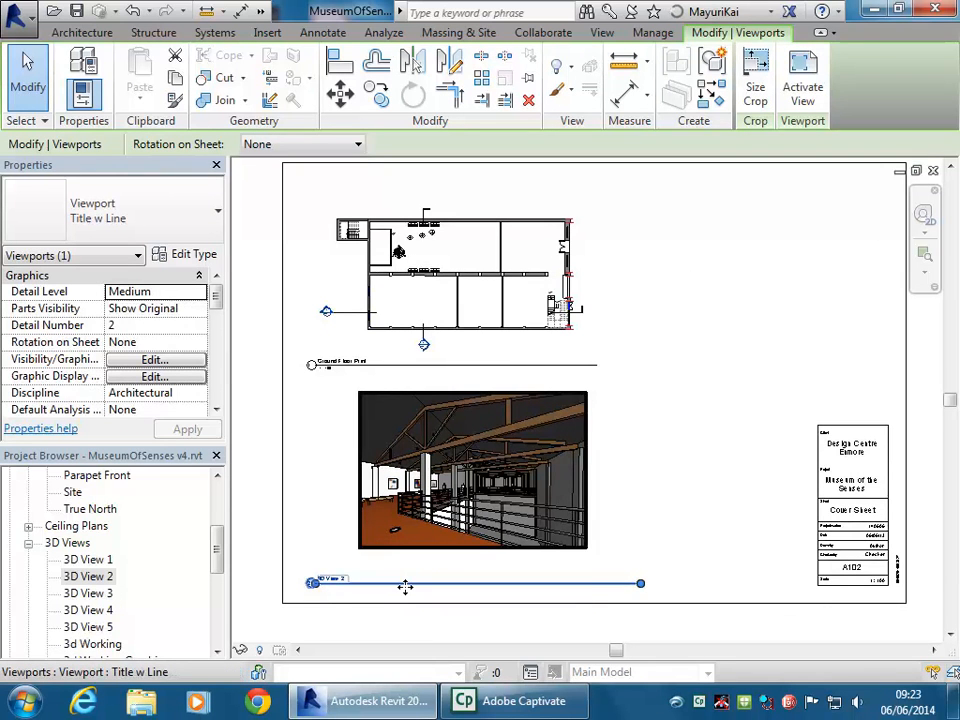
click(650, 476)
drag(462, 591, 512, 570)
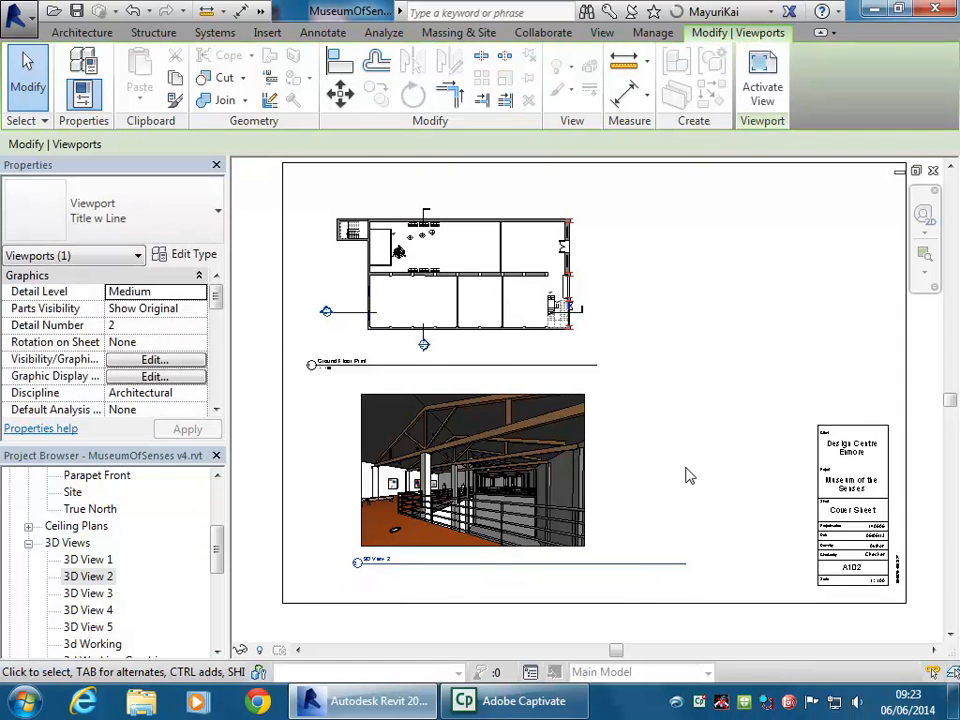
click(686, 564)
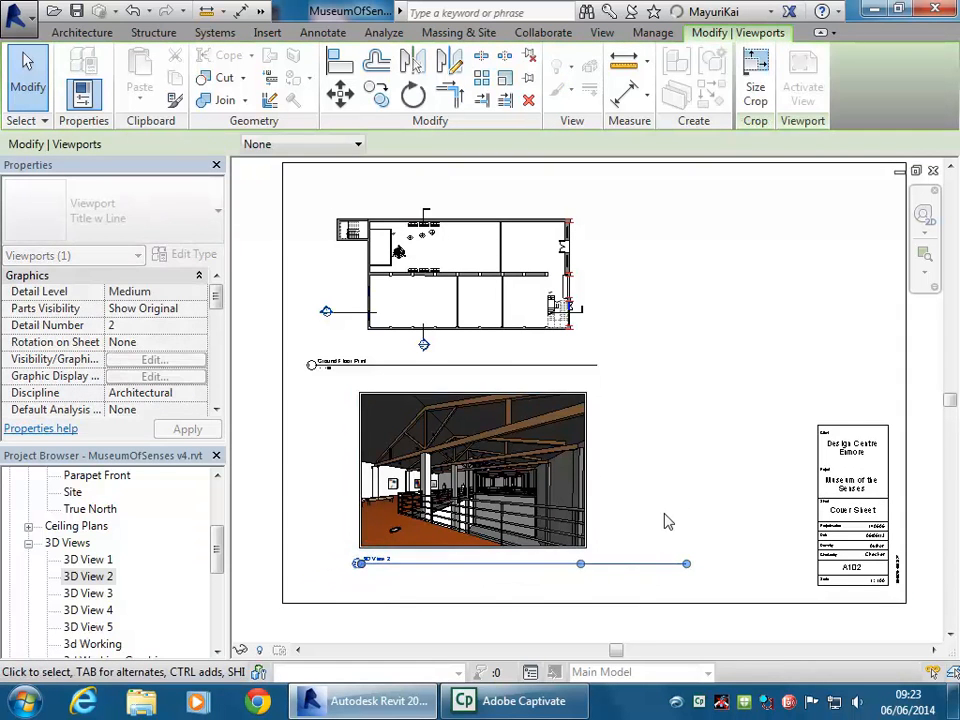
click(668, 521)
Delete the 3D View 2 viewport and re-place it below the floor plan
click(522, 500)
key(Delete)
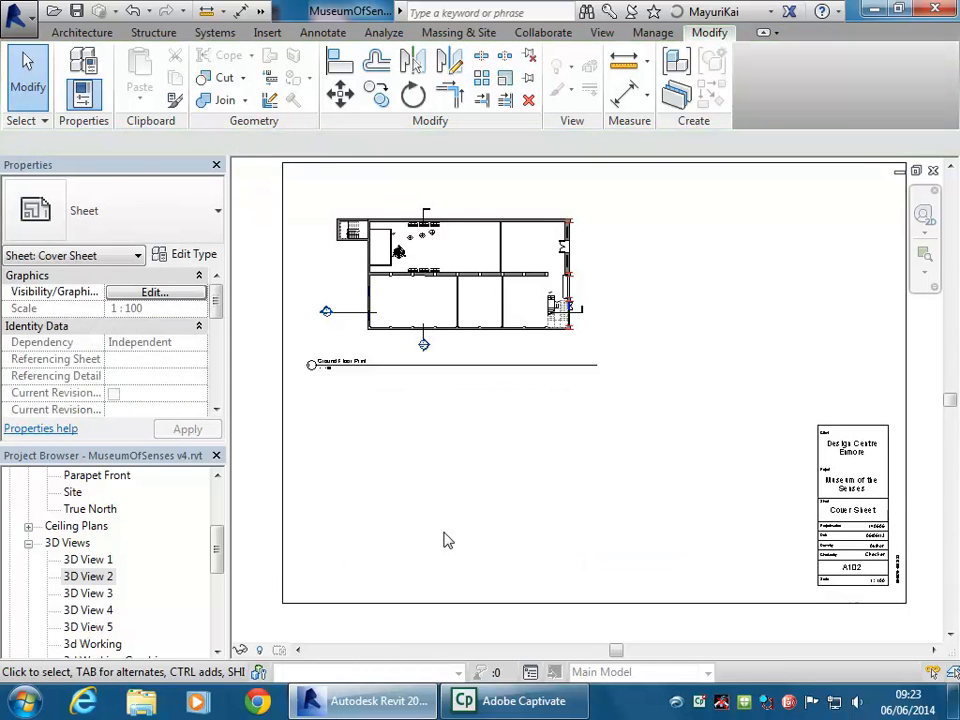
click(74, 577)
drag(213, 545, 425, 493)
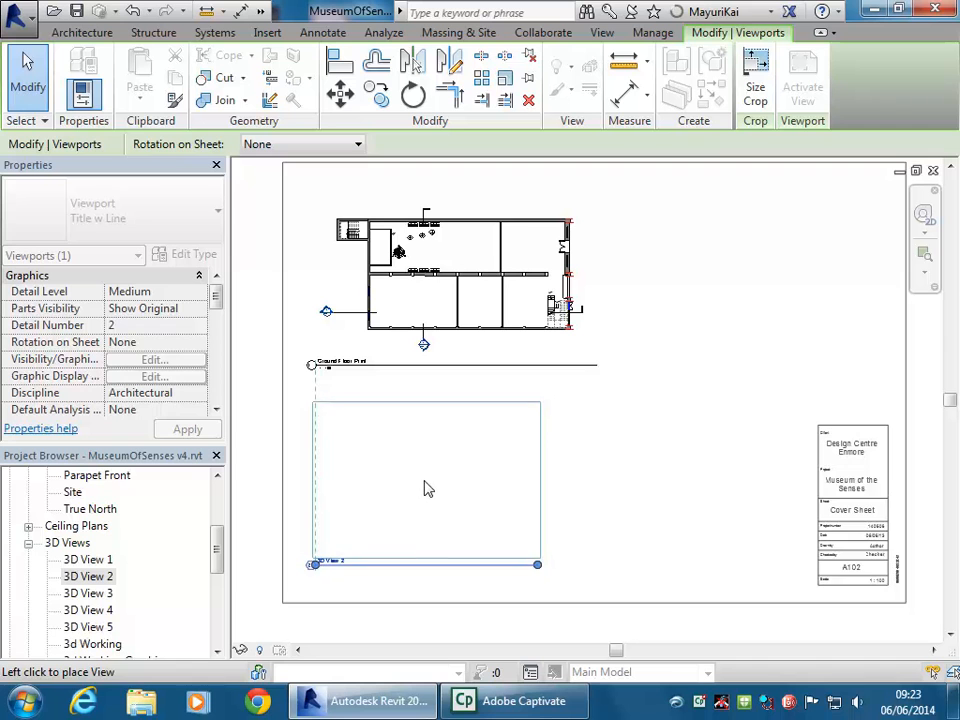
click(425, 490)
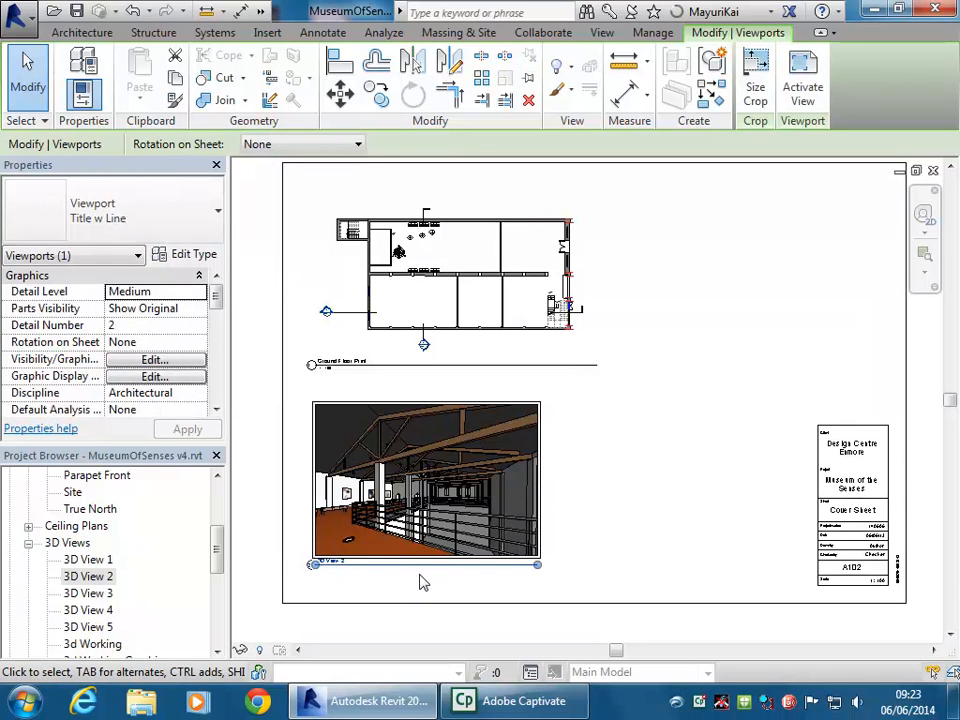
click(675, 508)
click(394, 213)
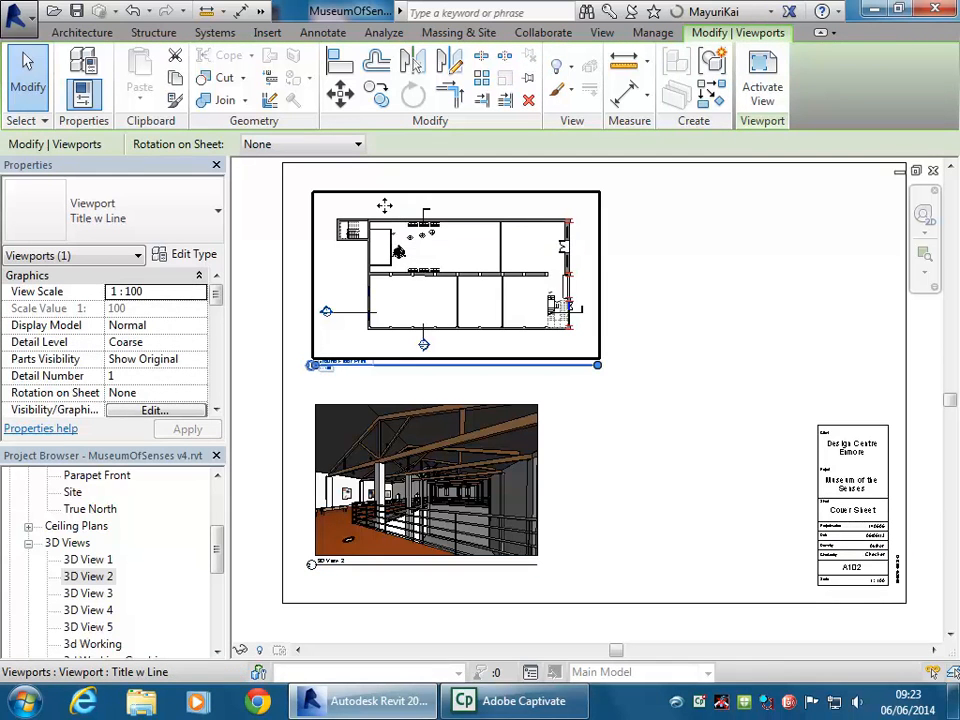
Delete the floor plan viewport and re-place Ground Floor Print above the 3D view
click(528, 100)
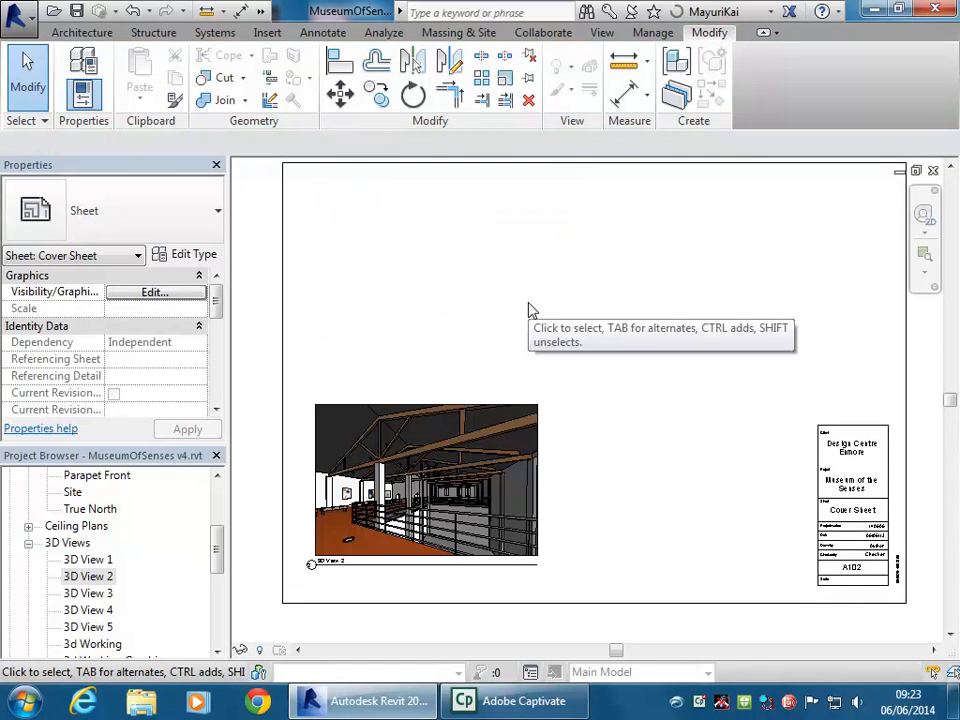
drag(215, 553, 214, 480)
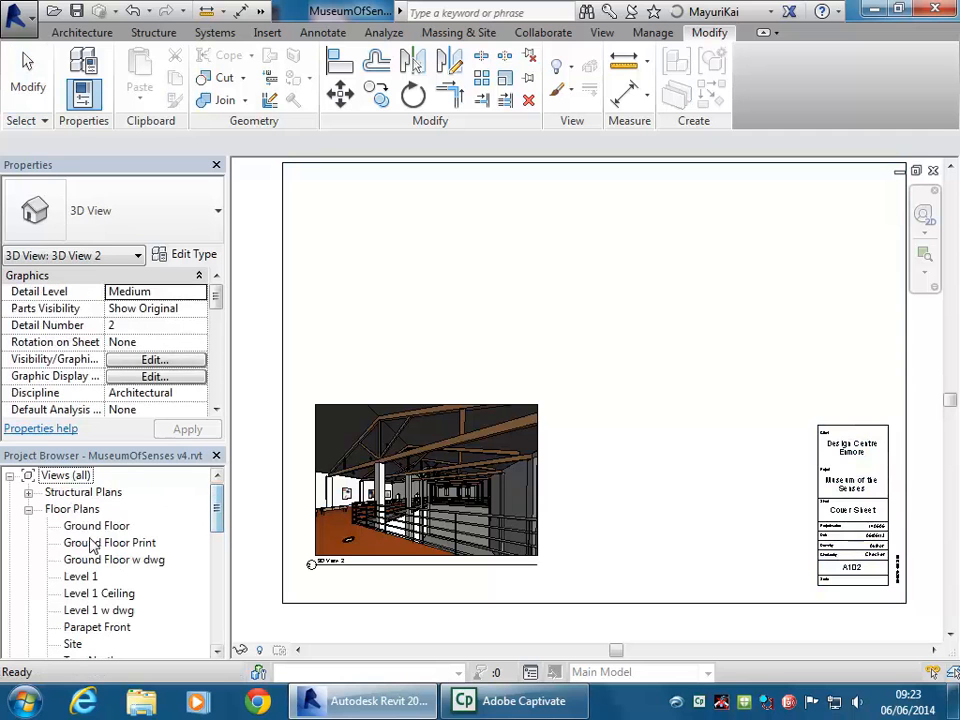
drag(104, 548, 431, 279)
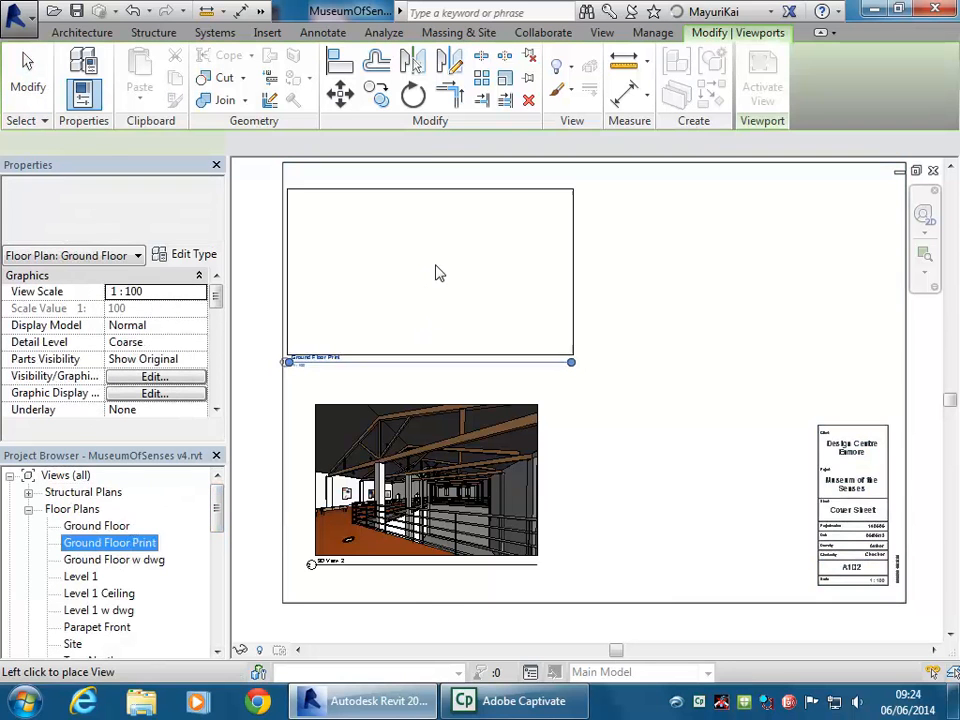
click(458, 277)
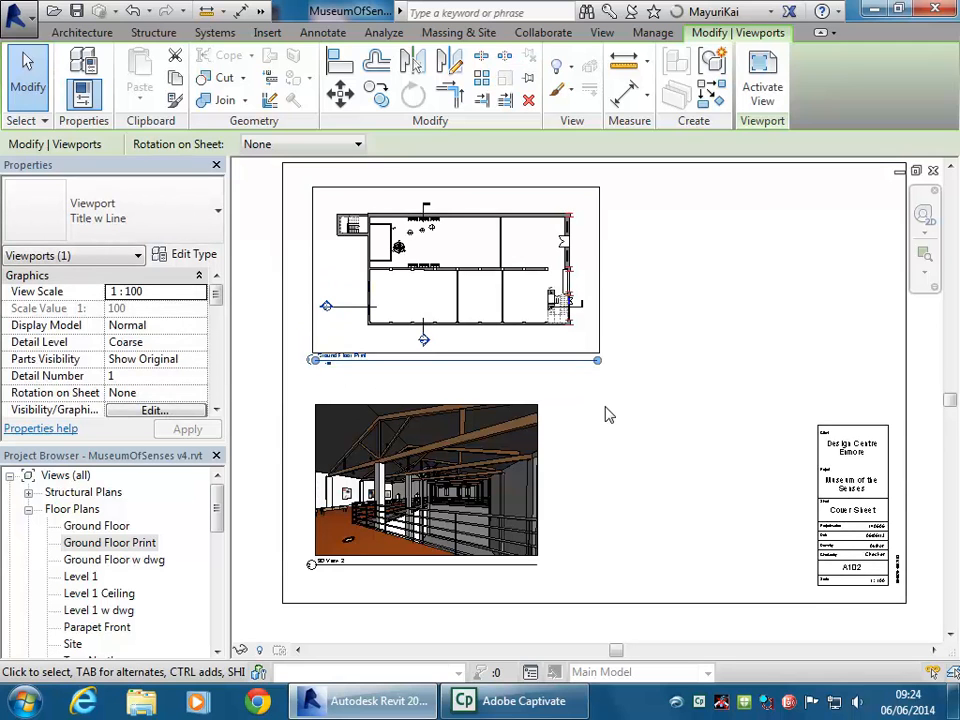
click(608, 415)
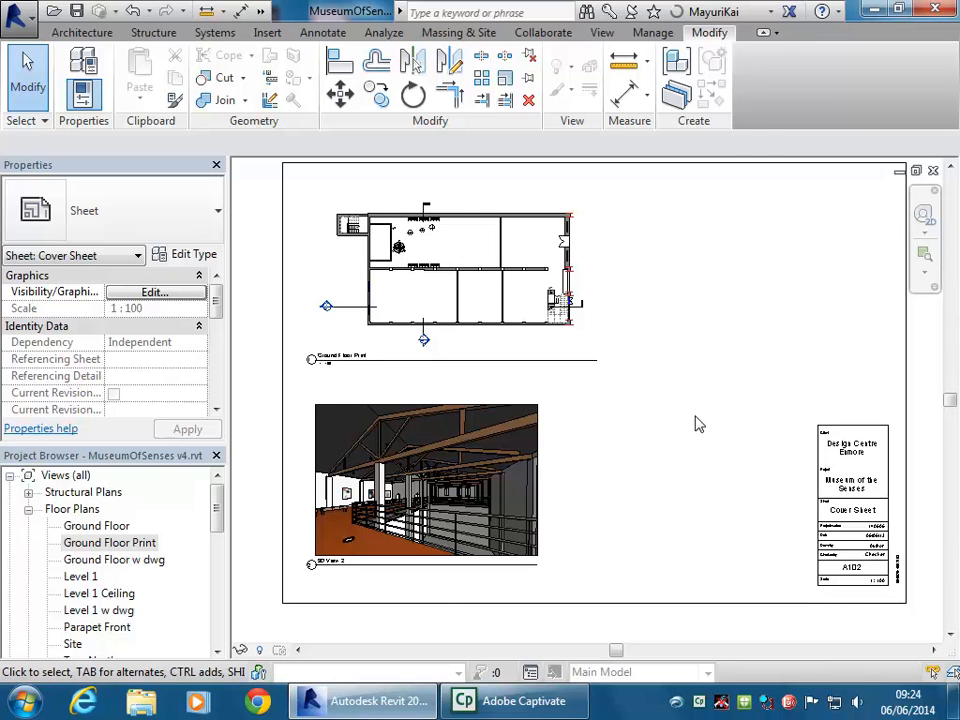
click(428, 472)
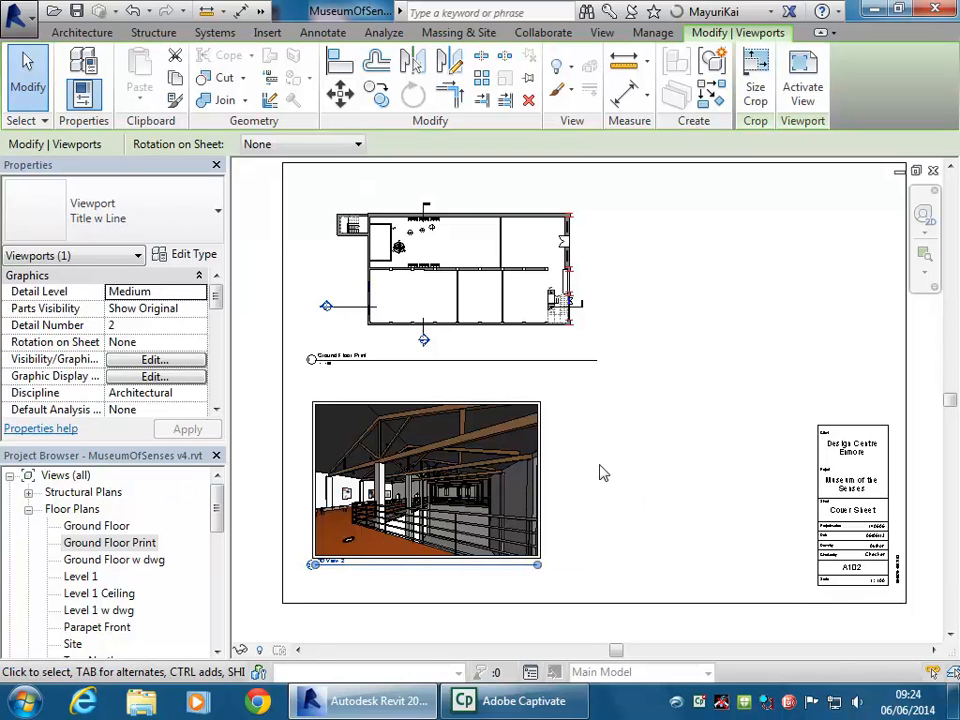
Delete the 3D viewport and place 3D View 2 on the sheet again
key(Delete)
drag(216, 506, 217, 567)
drag(110, 526, 433, 479)
click(433, 479)
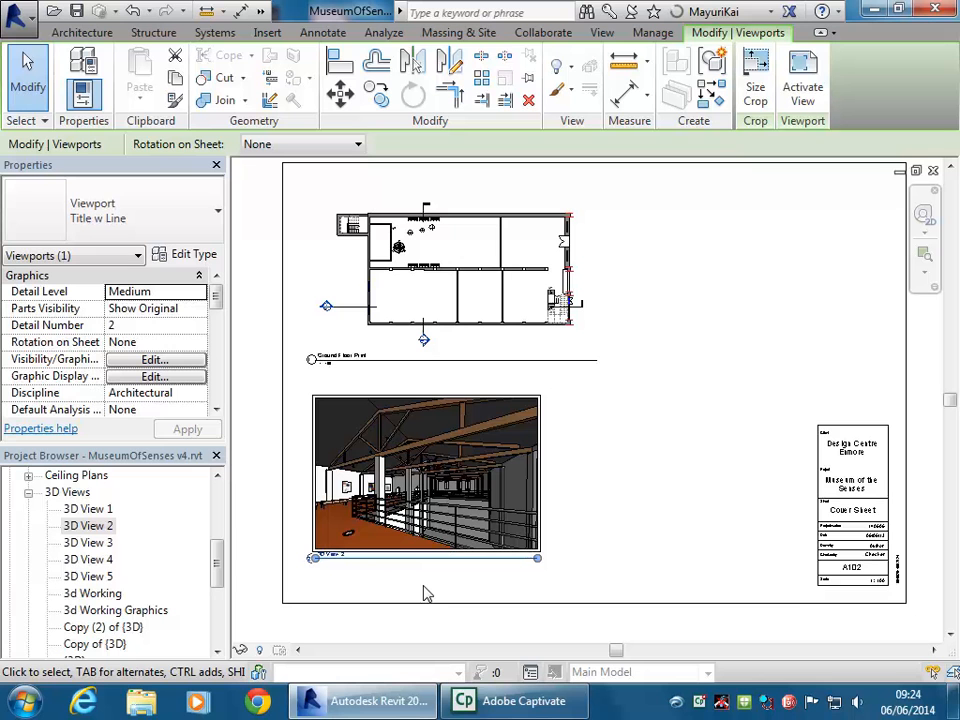
Shorten the 3D View 2 title line and move the title down and right below the image
middle_drag(425, 594, 476, 568)
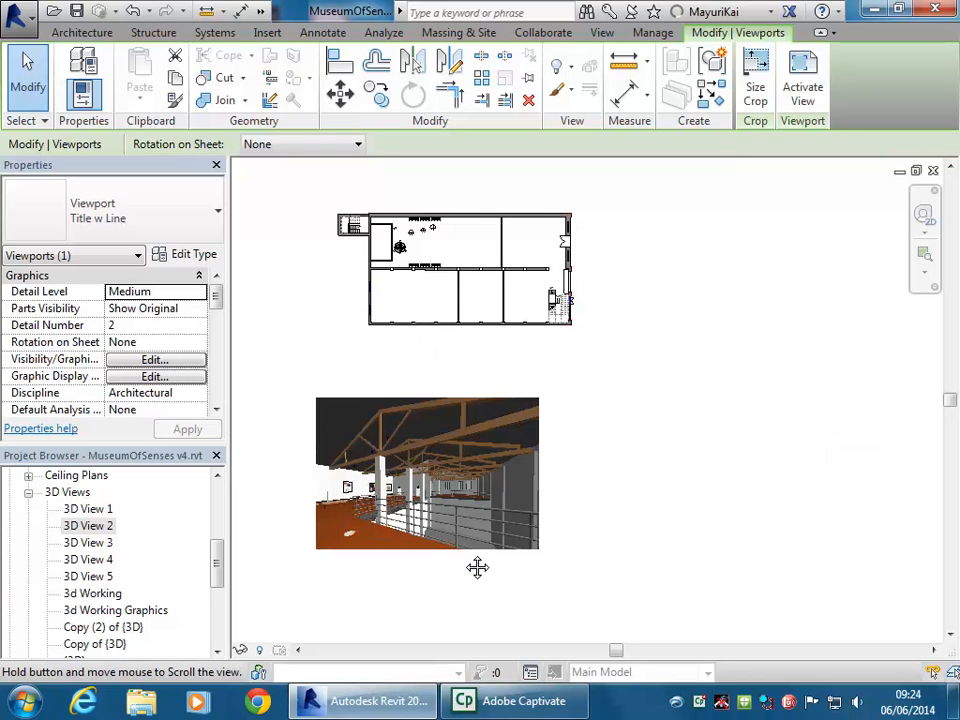
scroll(433, 567, up, 3)
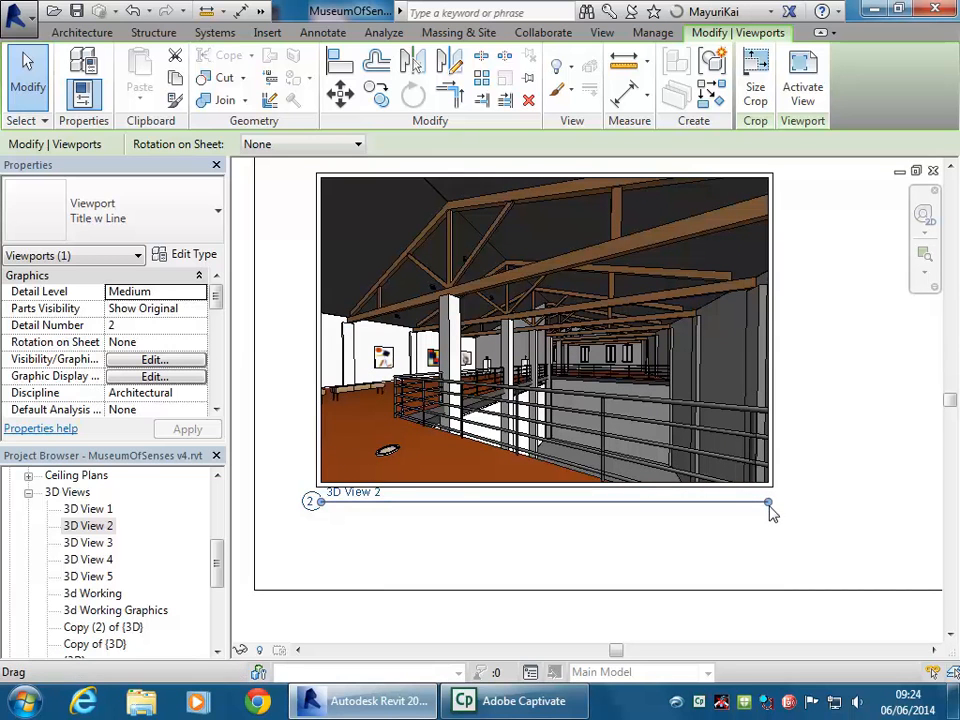
drag(768, 505, 528, 505)
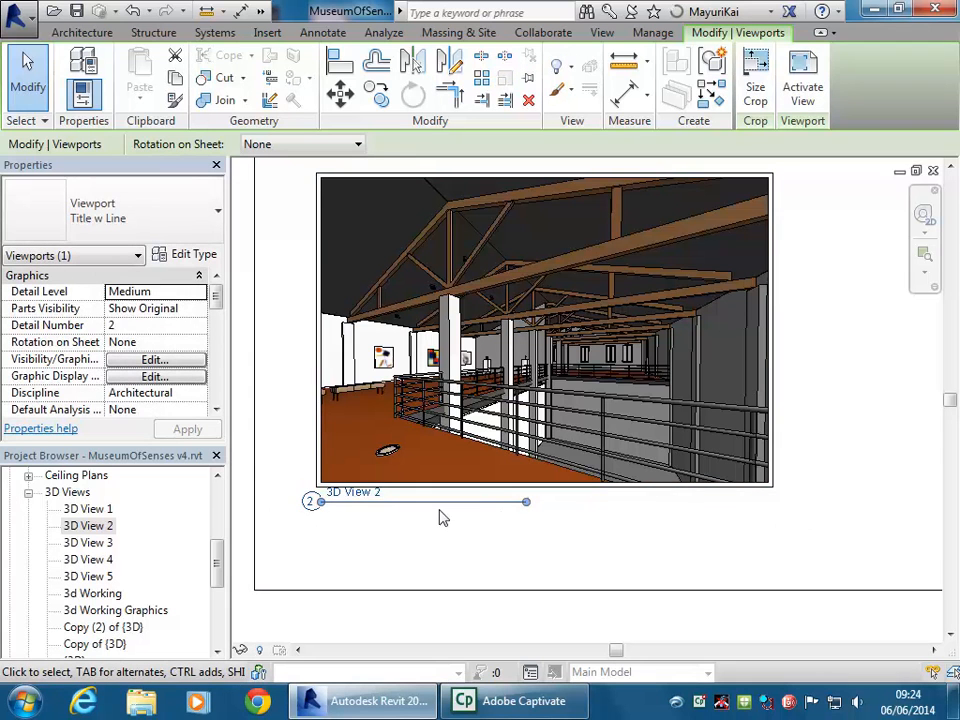
drag(448, 503, 451, 530)
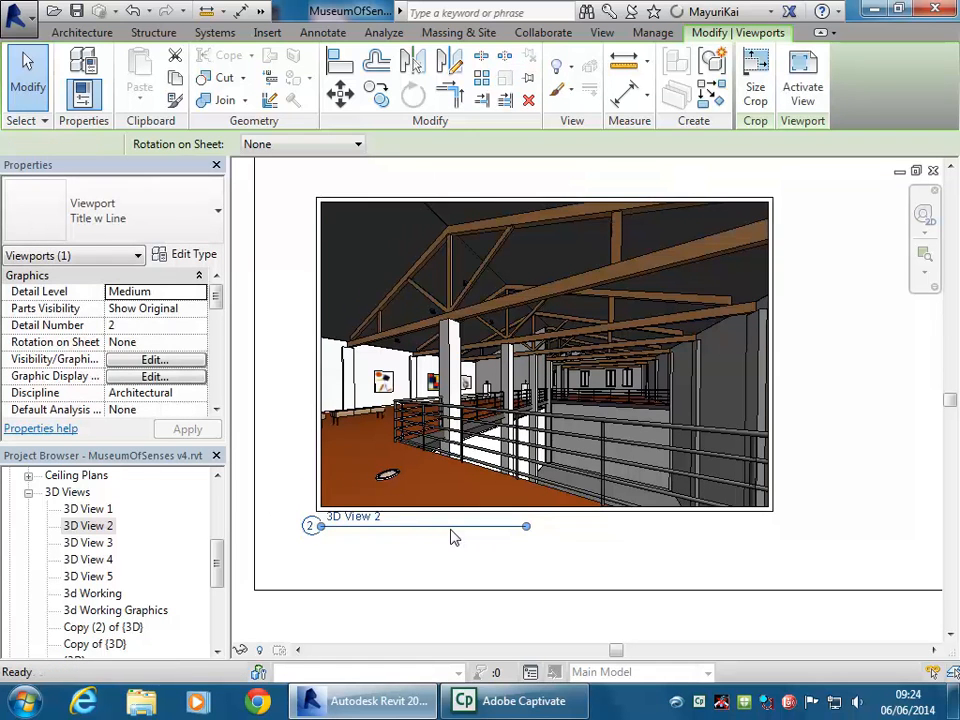
click(565, 615)
click(558, 385)
click(705, 536)
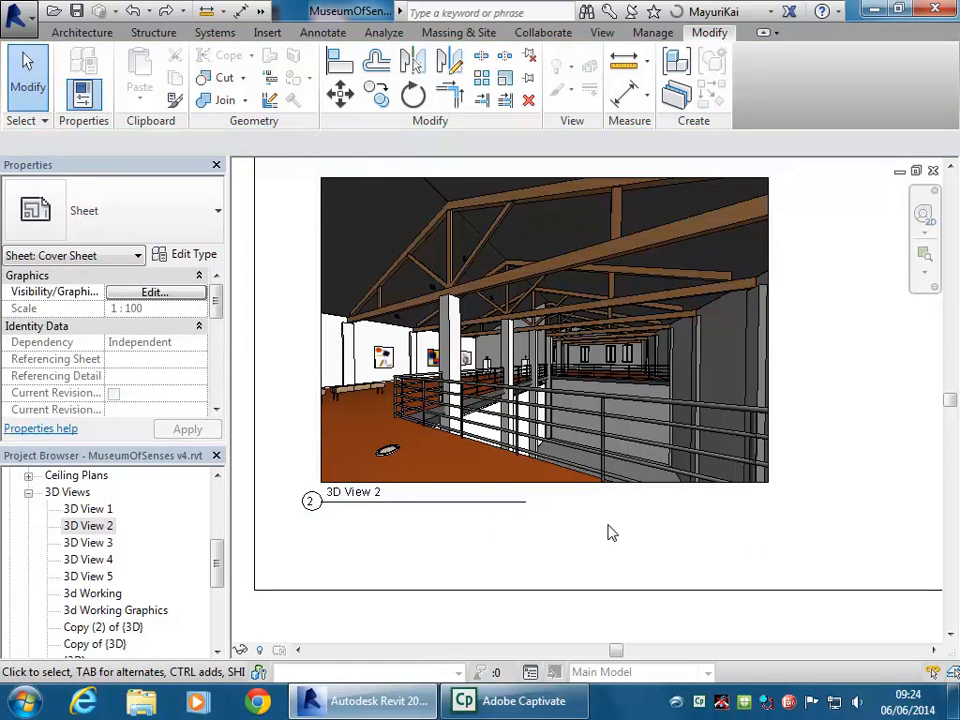
click(437, 514)
drag(426, 501, 508, 537)
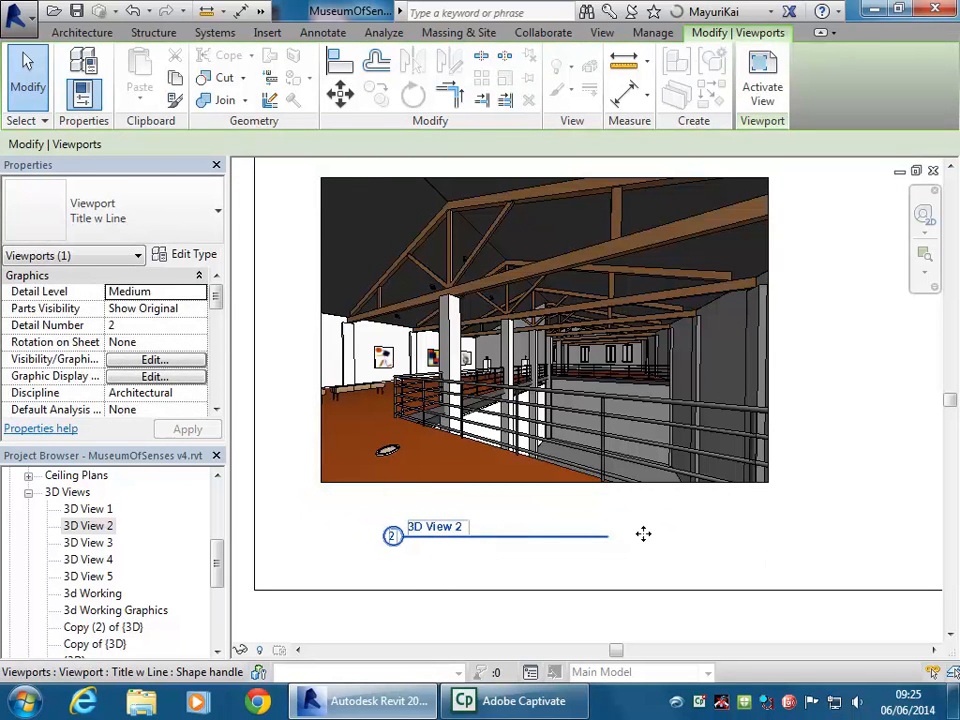
Change the Ground Floor Print viewport's detail number in its title to 3
click(739, 540)
middle_drag(686, 555, 482, 450)
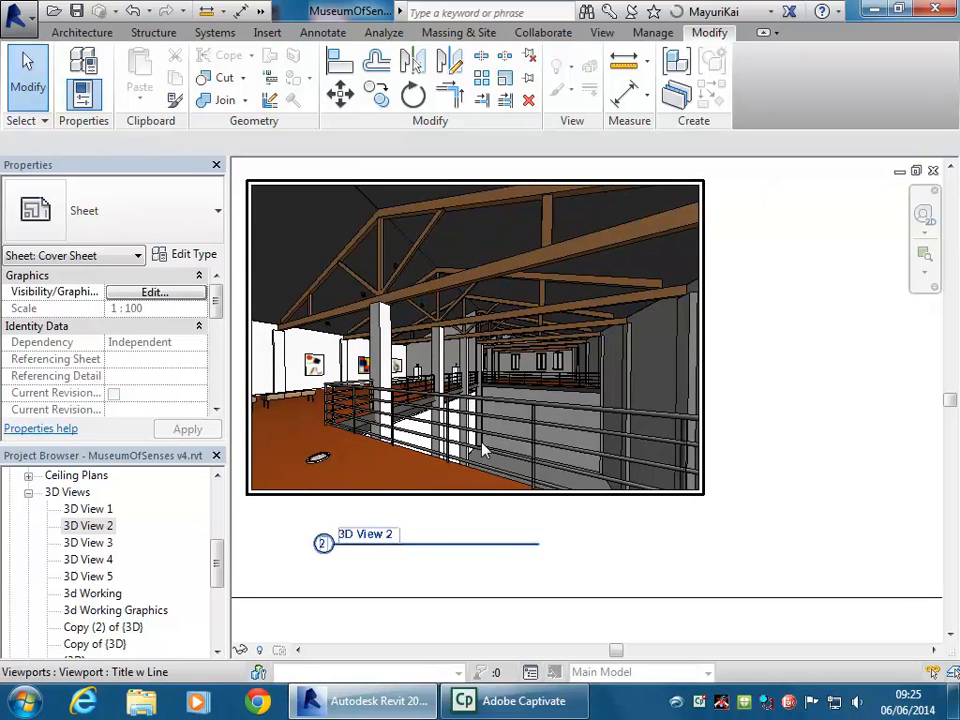
middle_drag(482, 450, 551, 443)
scroll(535, 345, down, 1)
middle_drag(389, 198, 445, 410)
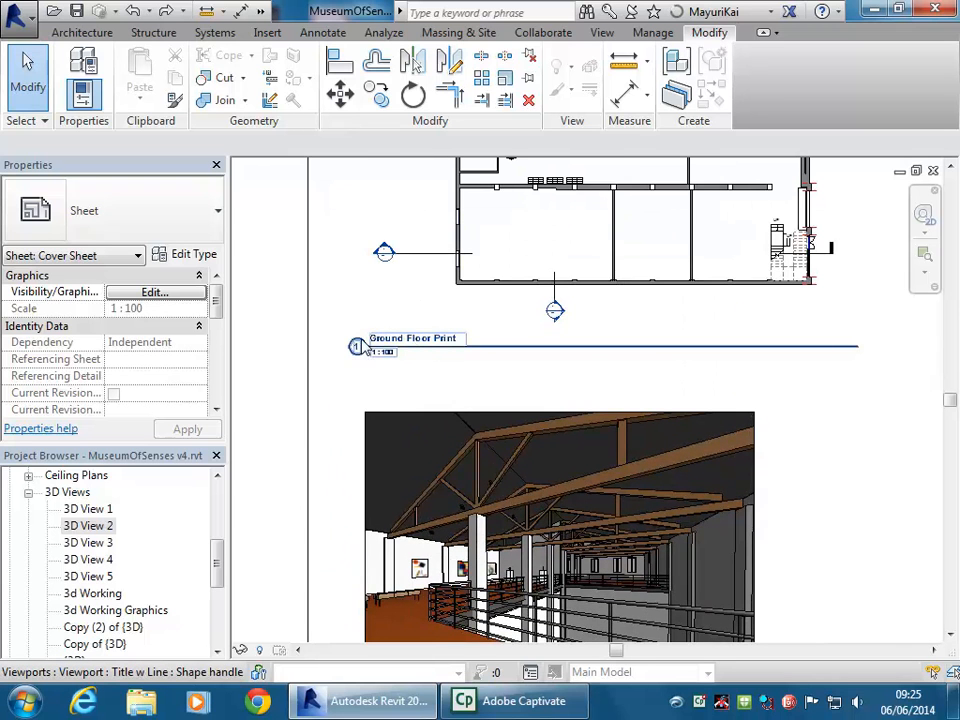
click(555, 228)
click(357, 346)
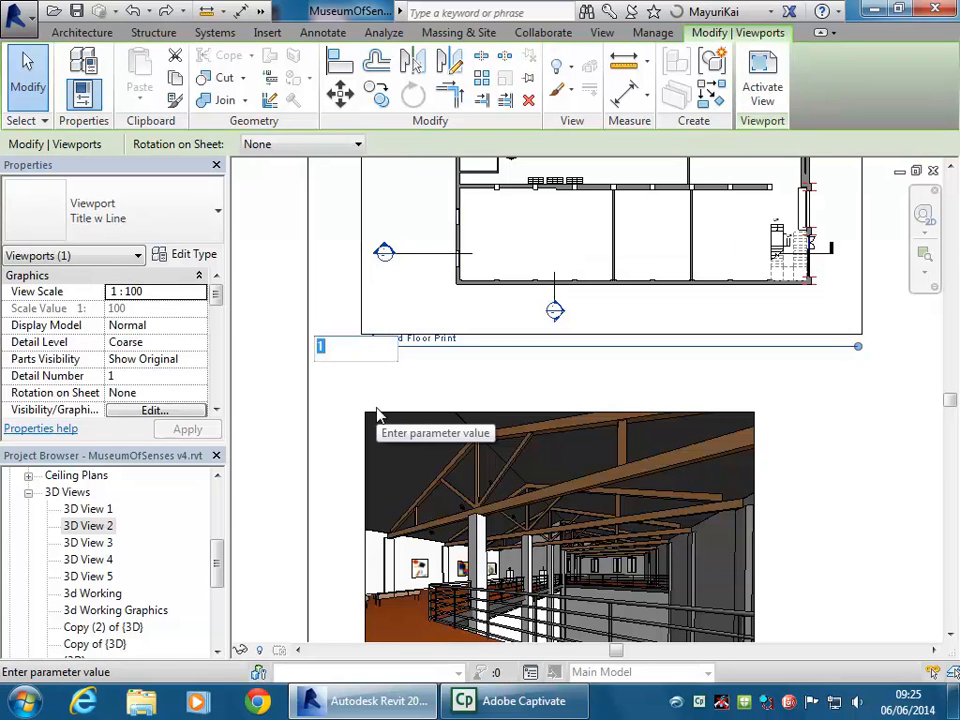
text(3)
key(Return)
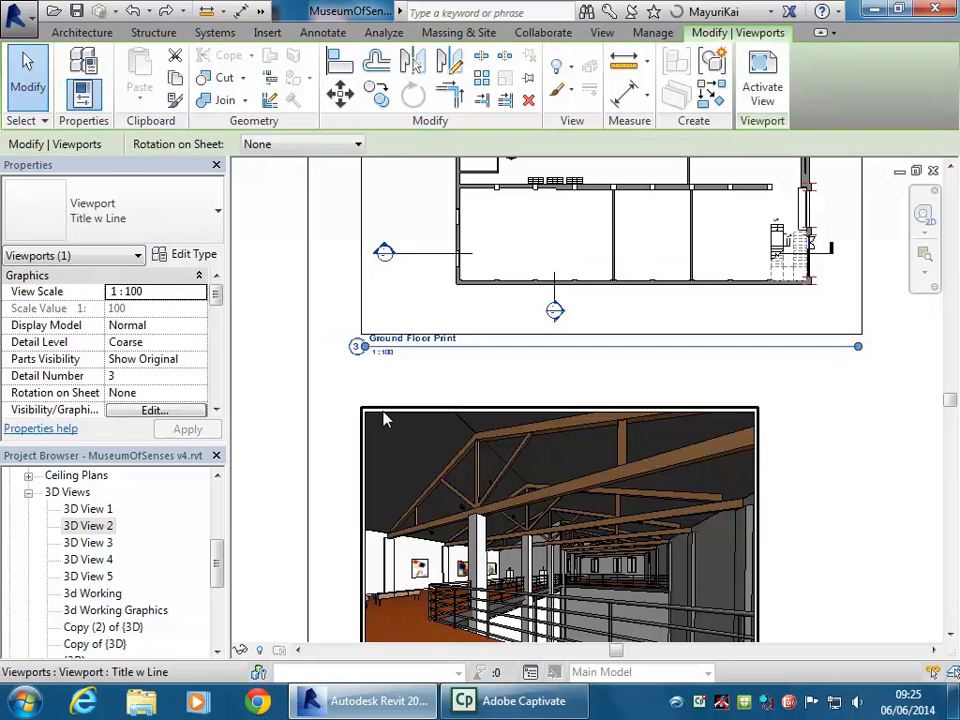
scroll(320, 430, up, 1)
middle_drag(360, 636, 360, 563)
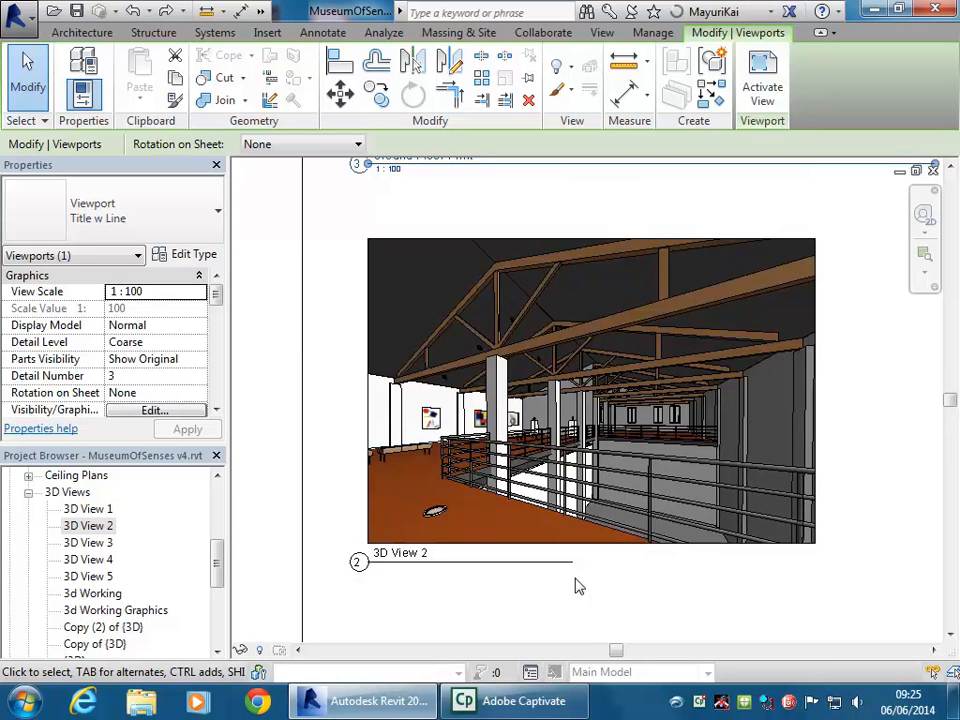
scroll(582, 410, down, 2)
middle_drag(580, 410, 555, 494)
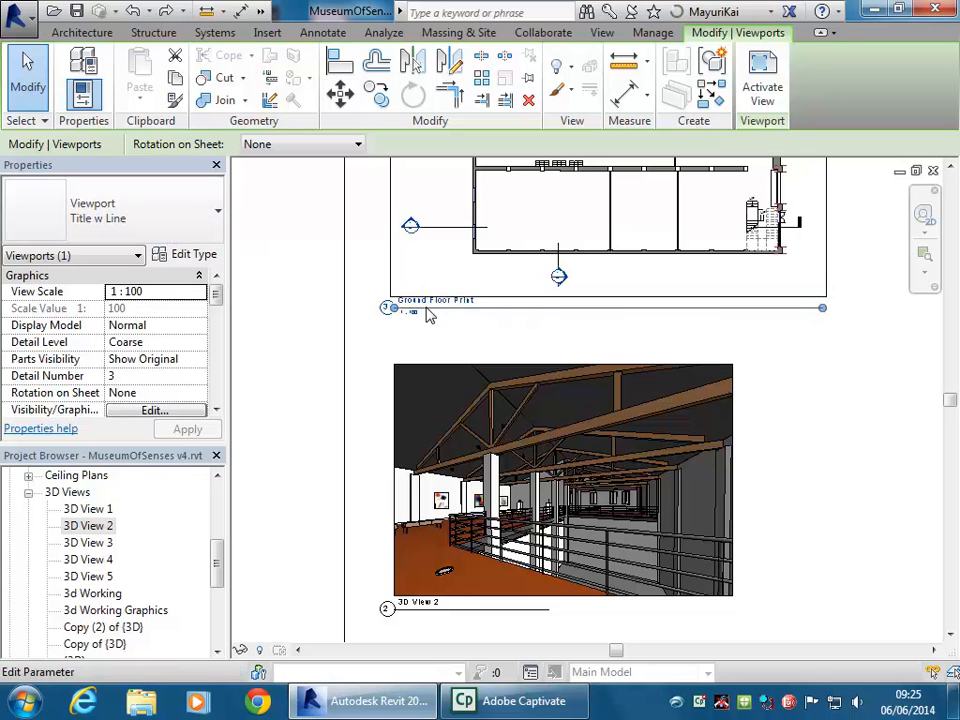
Switch the Ground Floor Print and 3D View 2 viewports from Title w Line to No Title
click(182, 193)
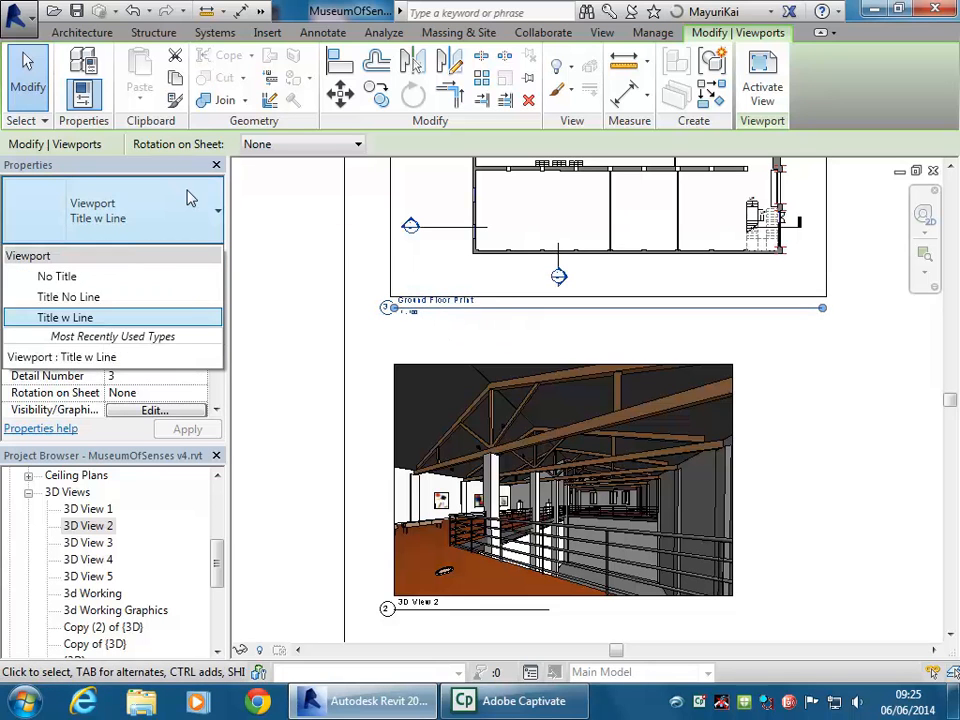
click(95, 279)
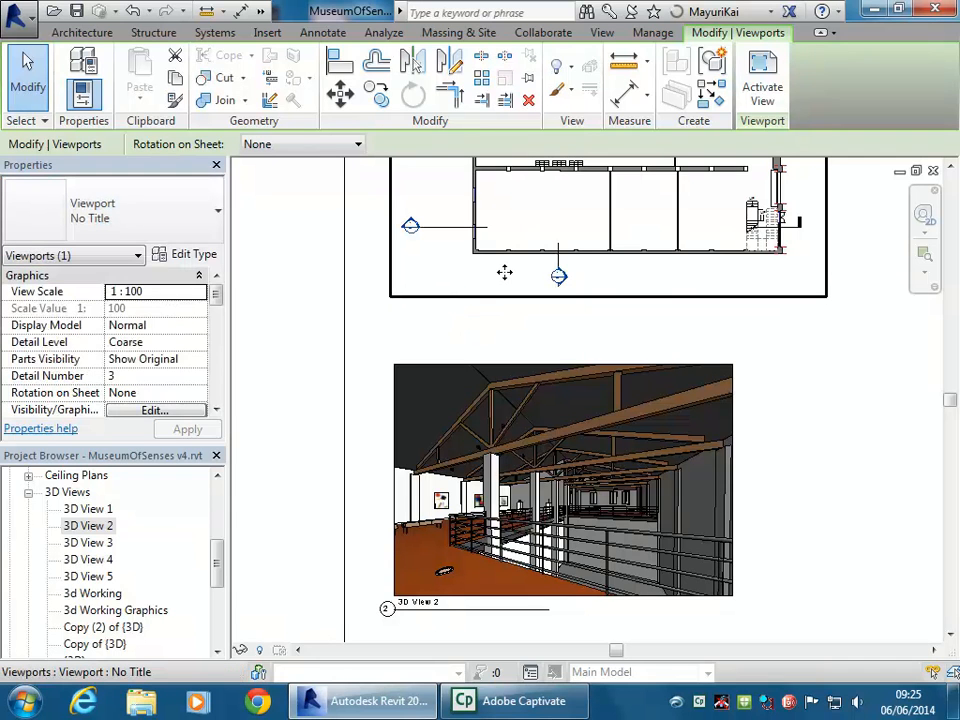
click(825, 379)
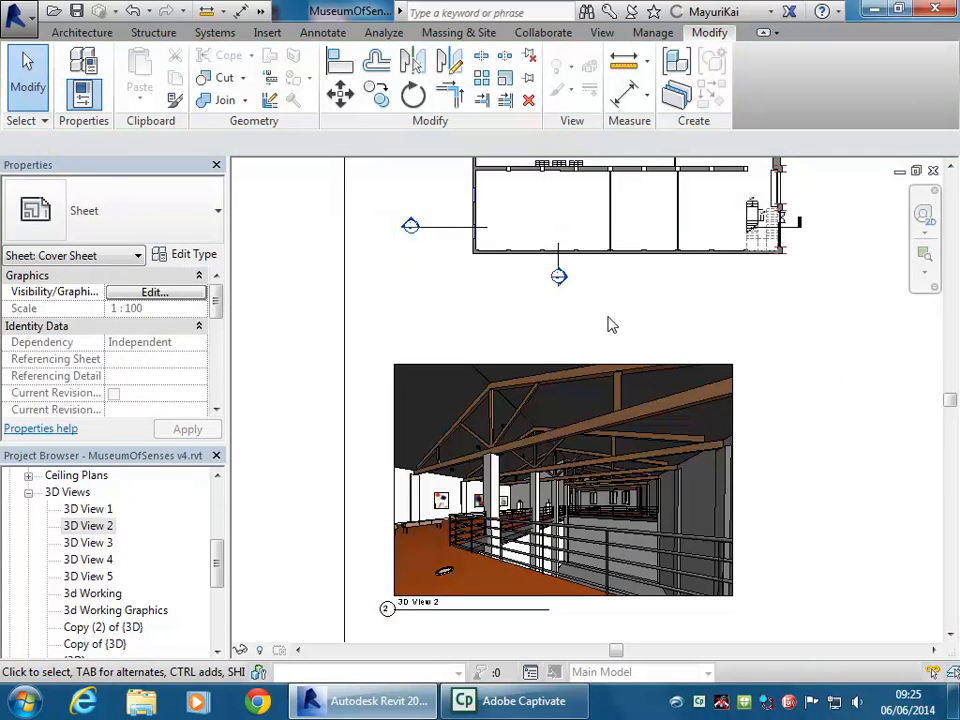
scroll(600, 320, down, 1)
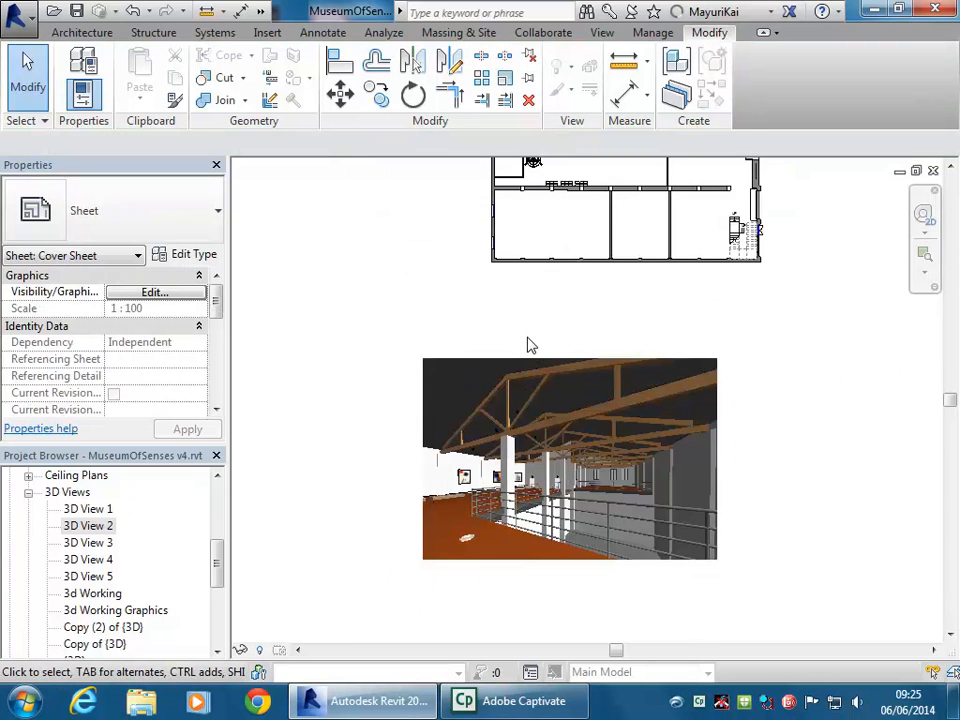
scroll(531, 345, down, 1)
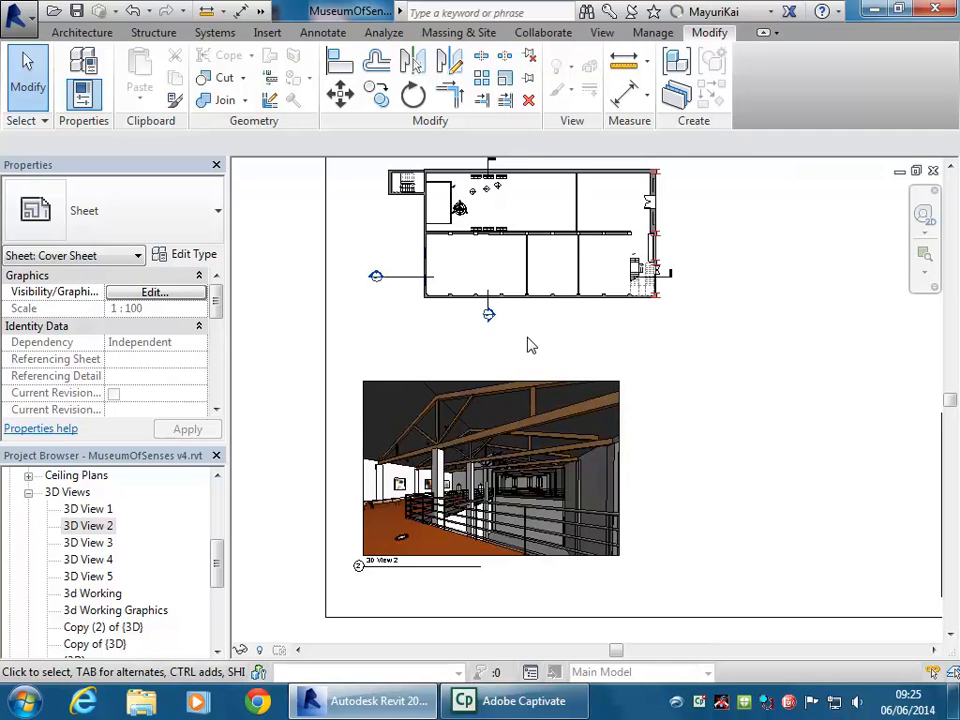
click(577, 400)
click(175, 205)
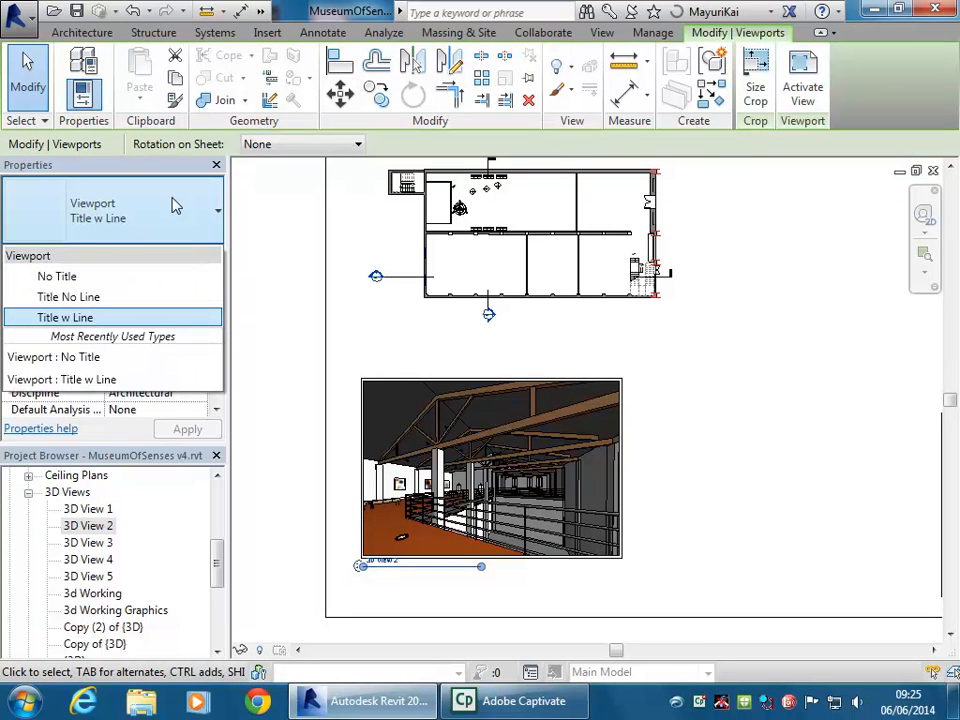
click(80, 280)
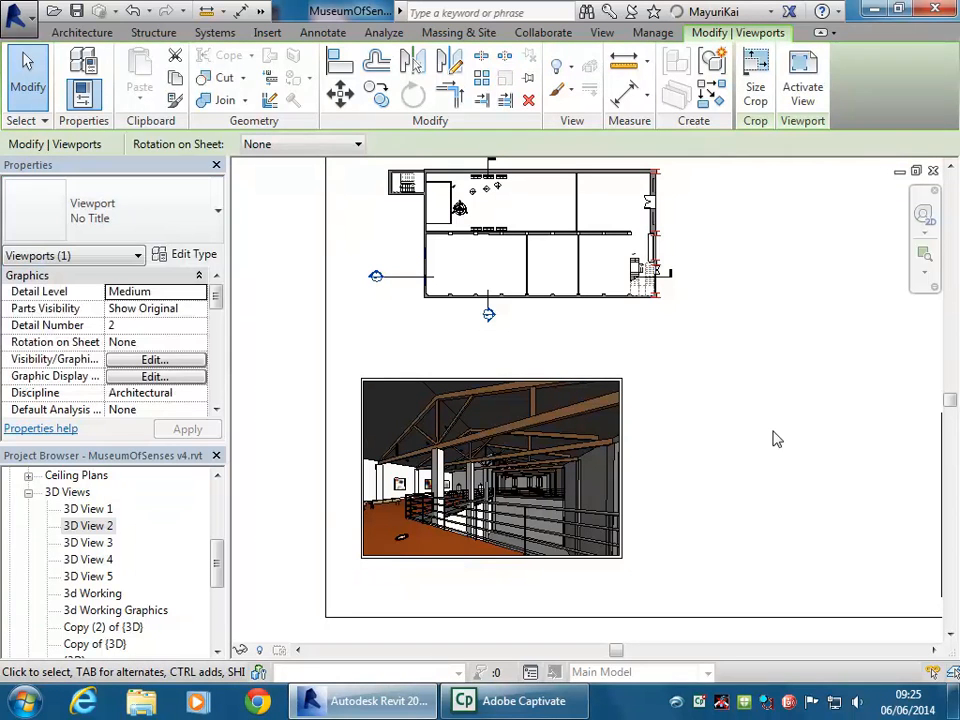
click(743, 366)
scroll(742, 366, down, 1)
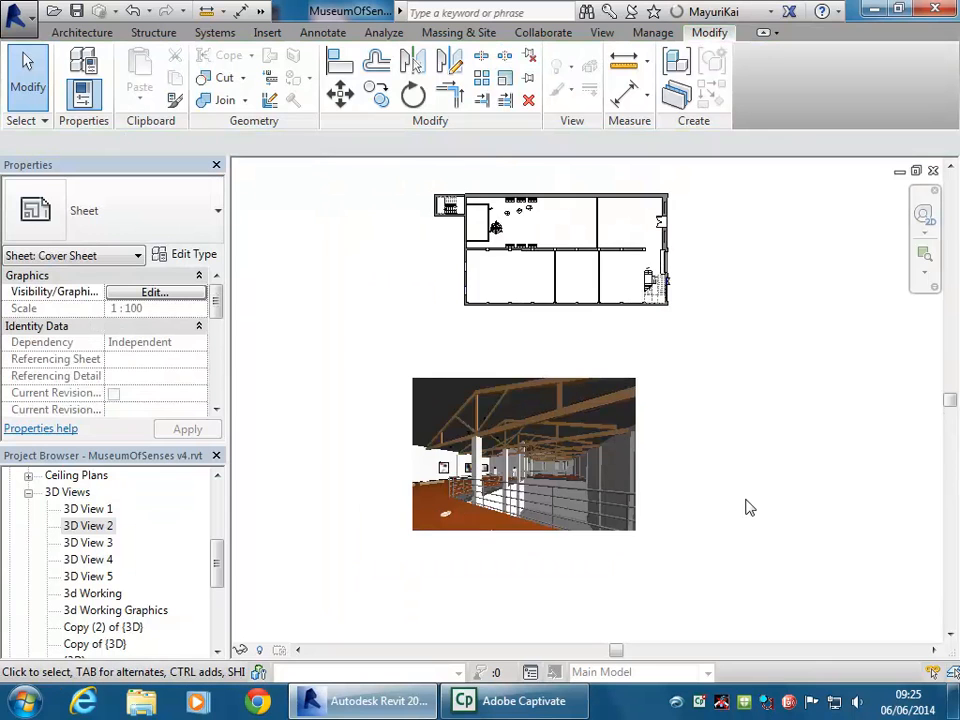
scroll(692, 478, down, 2)
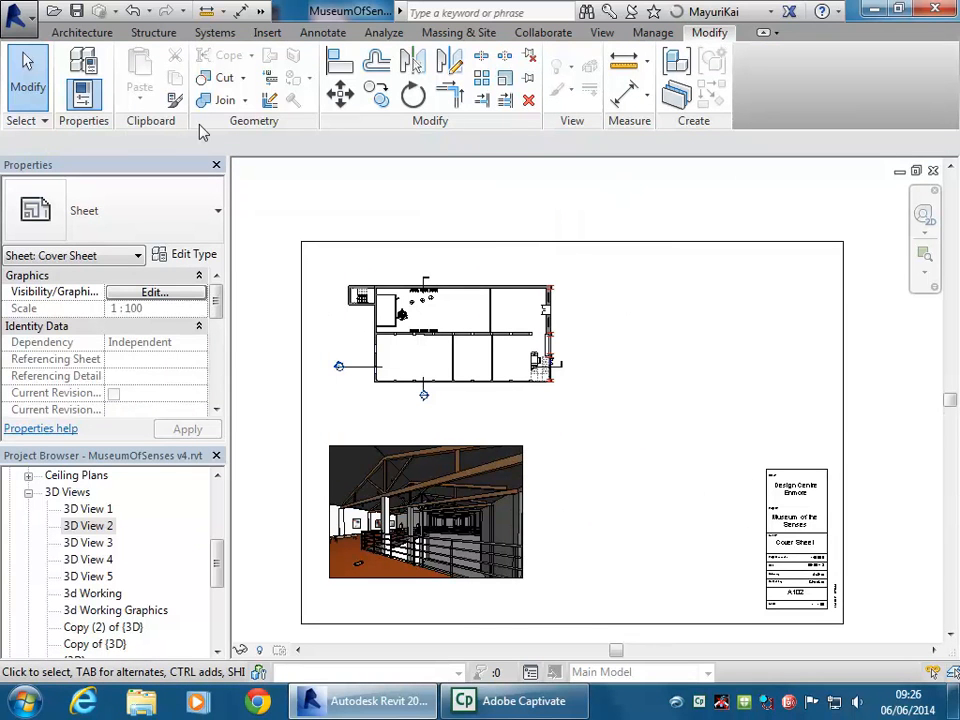
Start a text note from the Annotate tab
click(323, 33)
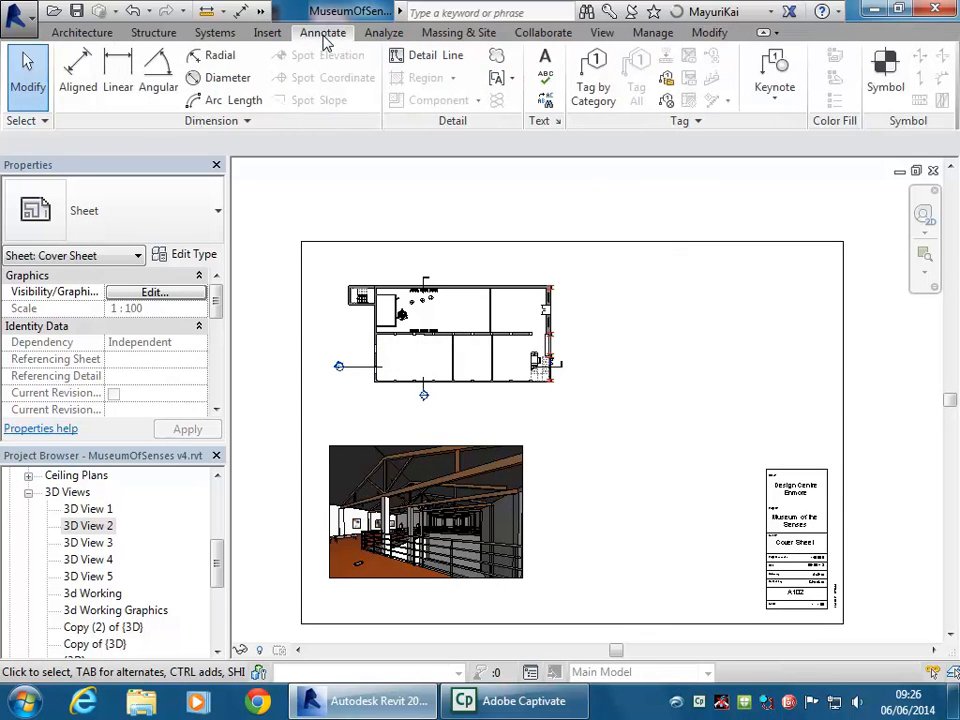
click(50, 32)
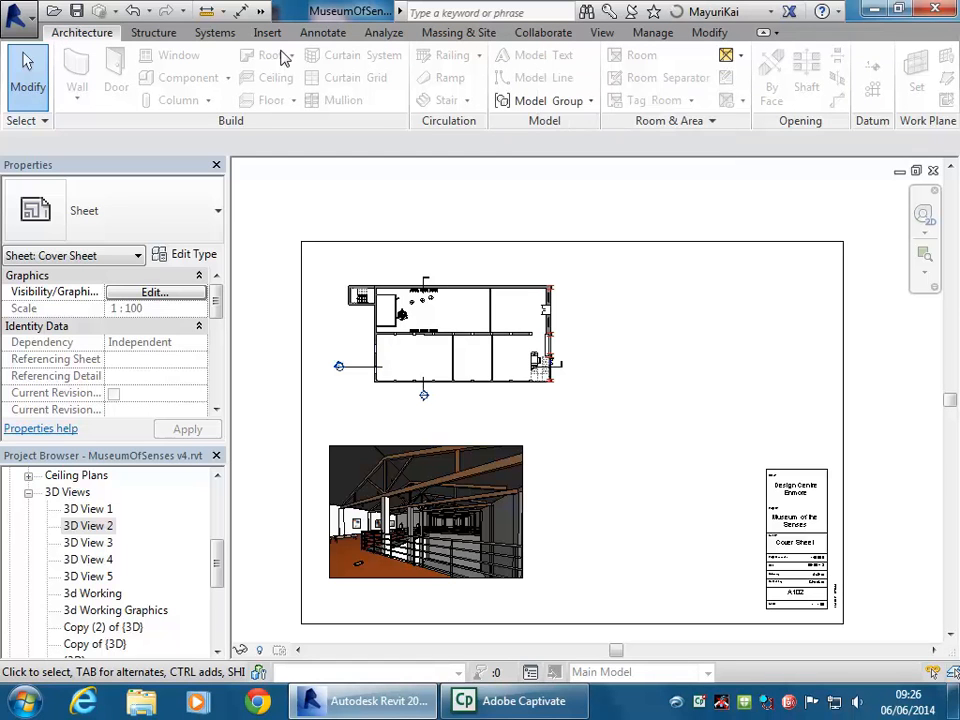
click(322, 32)
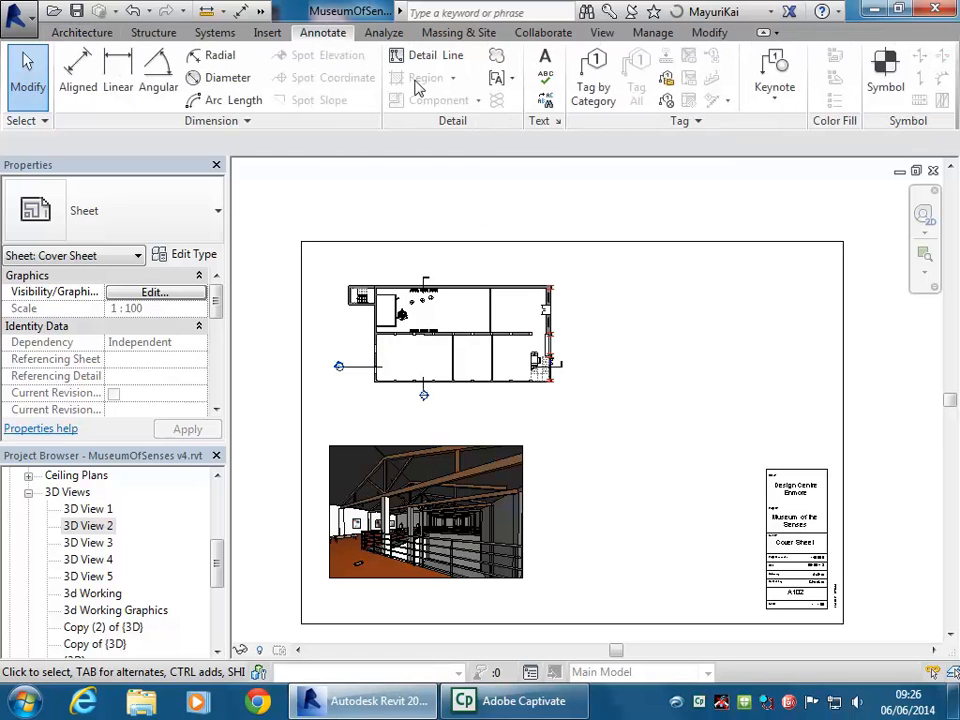
click(546, 60)
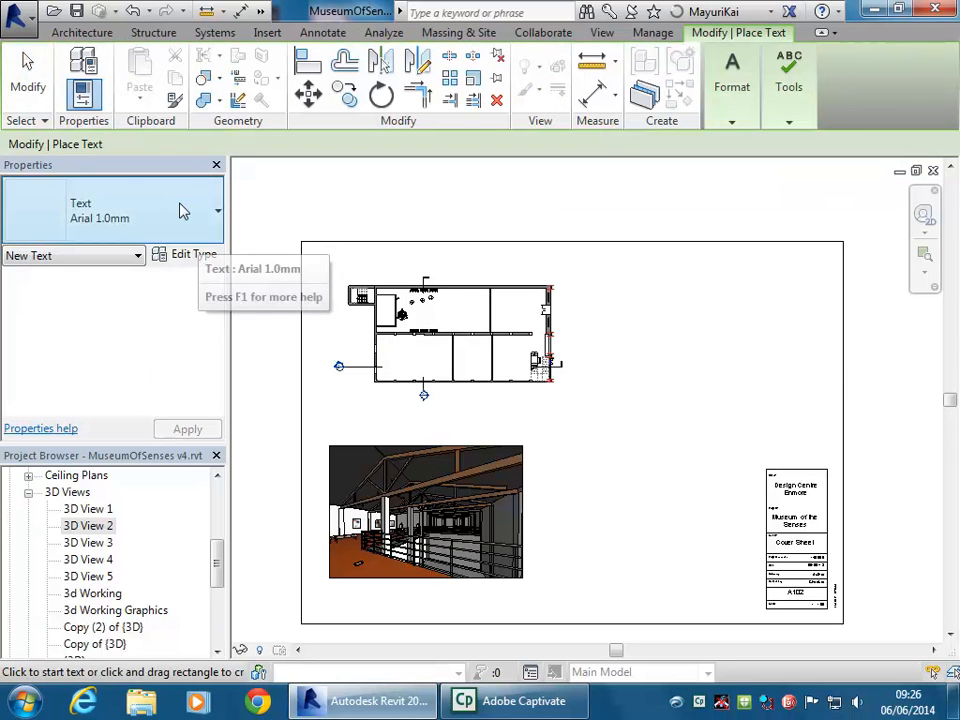
Choose the Arial 3.5mm text type and open its Type Properties
click(183, 210)
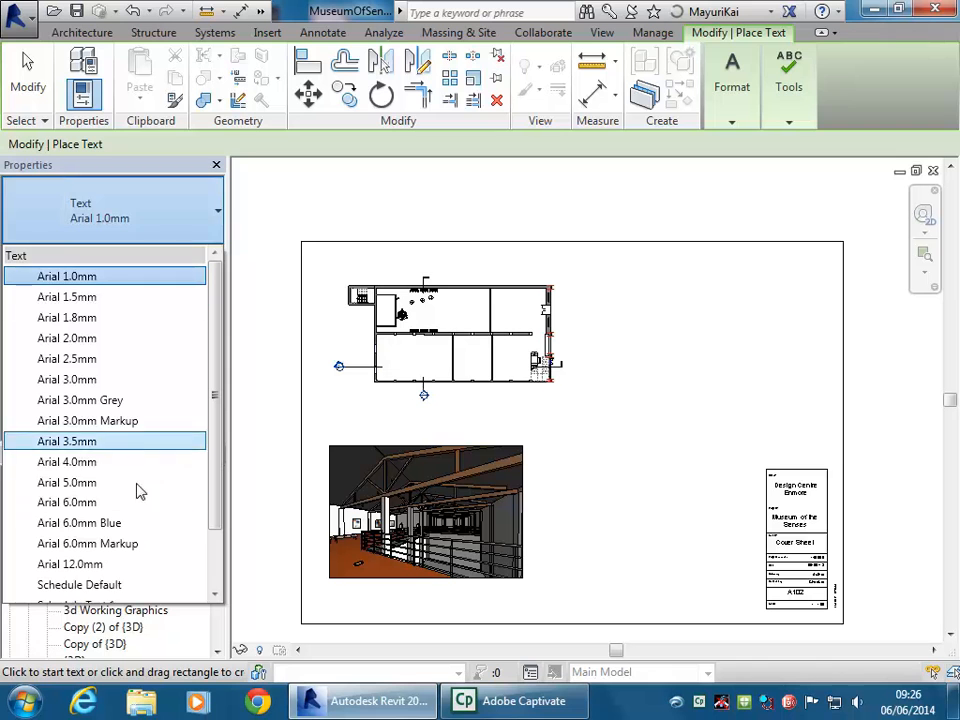
drag(216, 386, 216, 455)
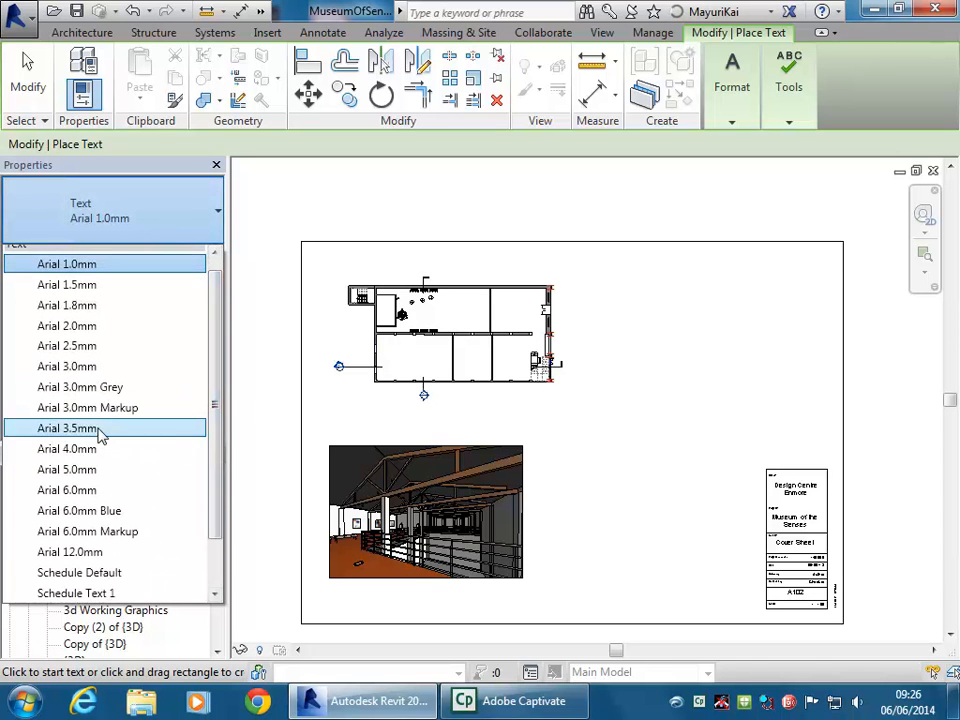
click(100, 429)
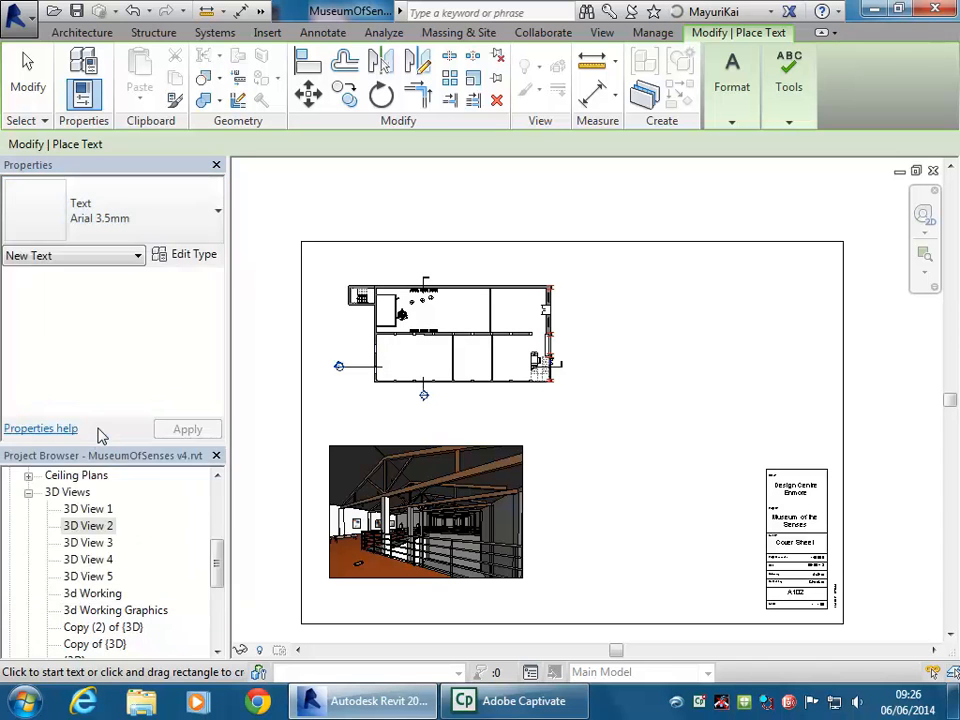
click(180, 257)
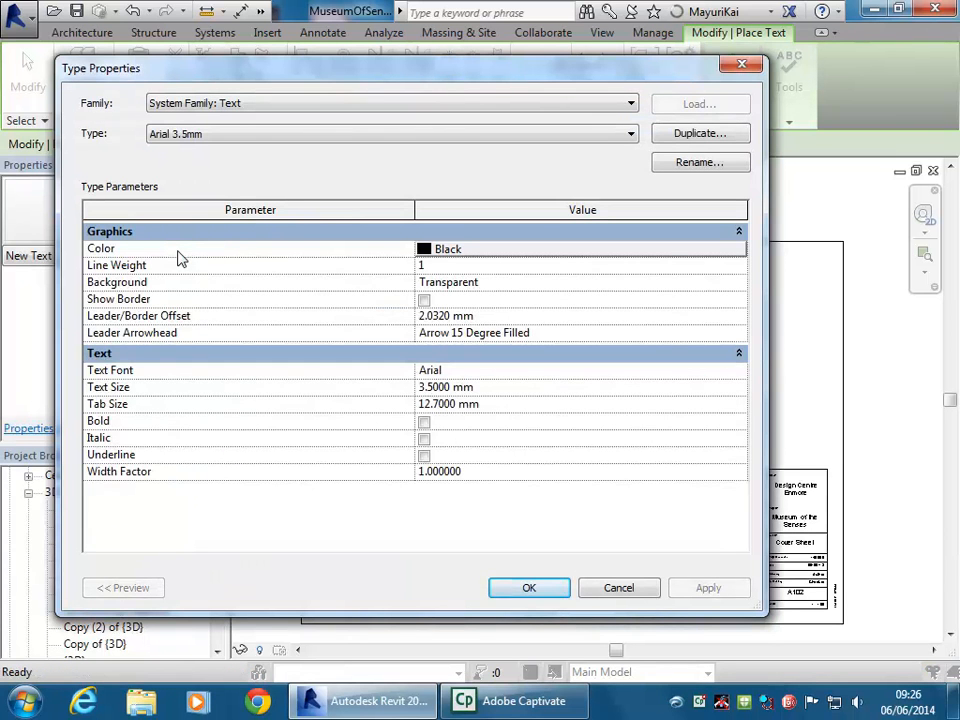
click(739, 370)
scroll(743, 416, down, 3)
scroll(741, 410, up, 10)
click(699, 374)
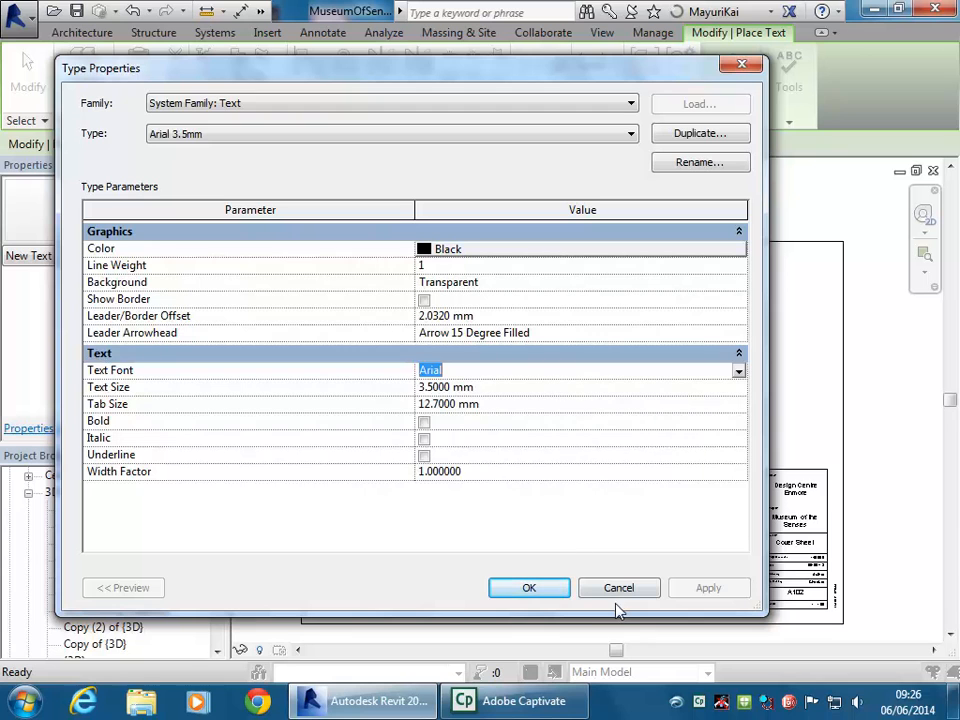
click(528, 590)
Close Type Properties and switch the text type to Arial 5.0mm
click(527, 588)
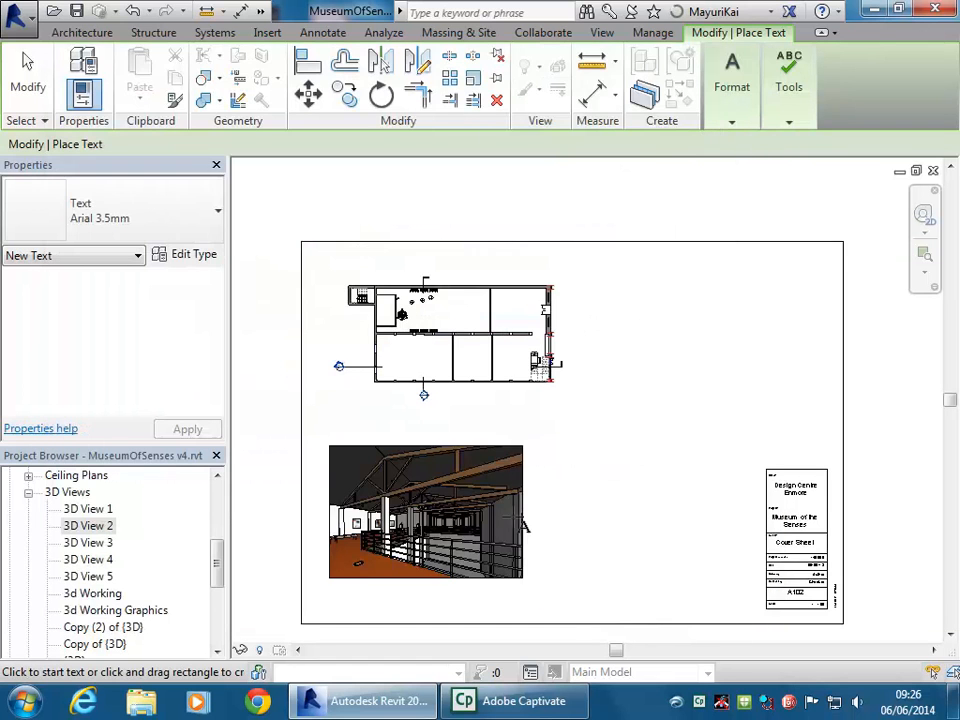
middle_drag(470, 432, 431, 416)
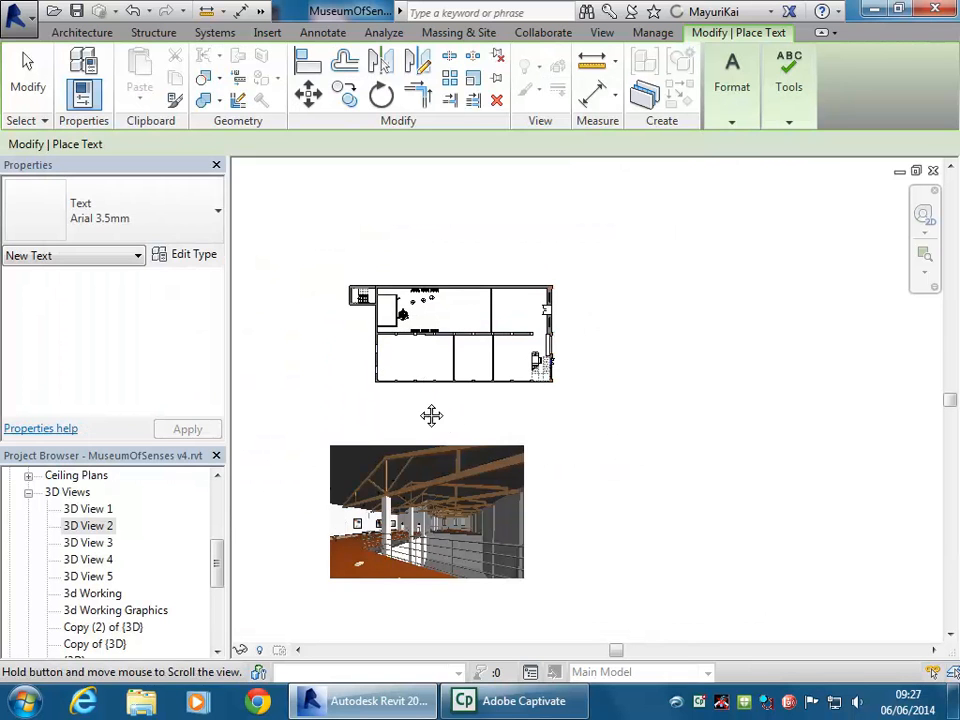
scroll(389, 407, up, 2)
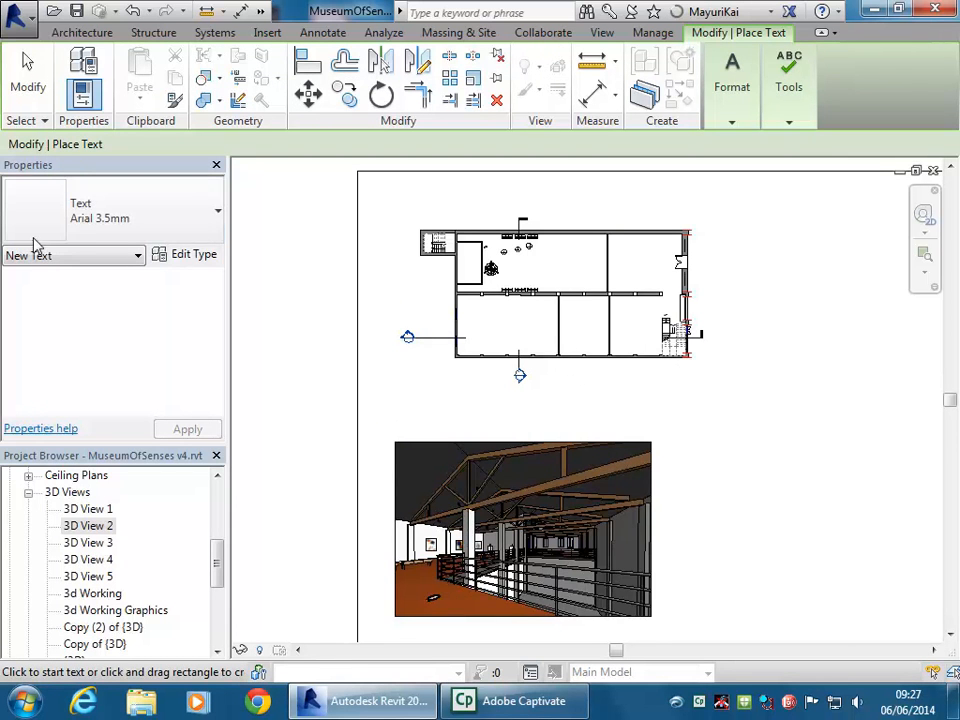
click(141, 226)
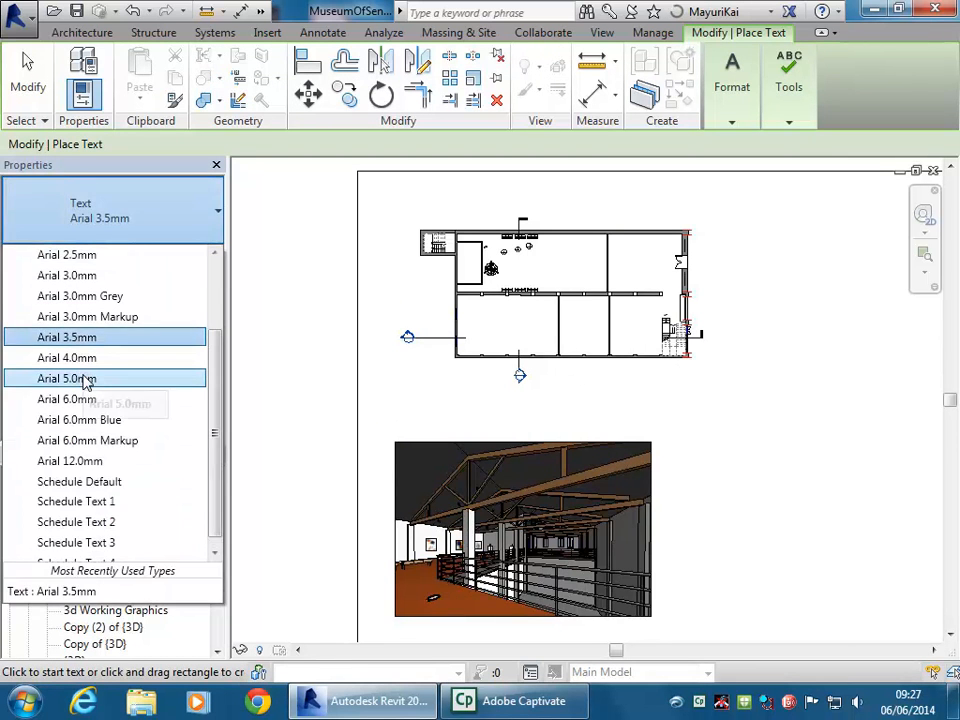
click(84, 378)
Write 'GROUND FLOOR PLAN' in a text box just beneath the floor plan
drag(448, 386, 600, 414)
text(GROUND FLOOR PLAN)
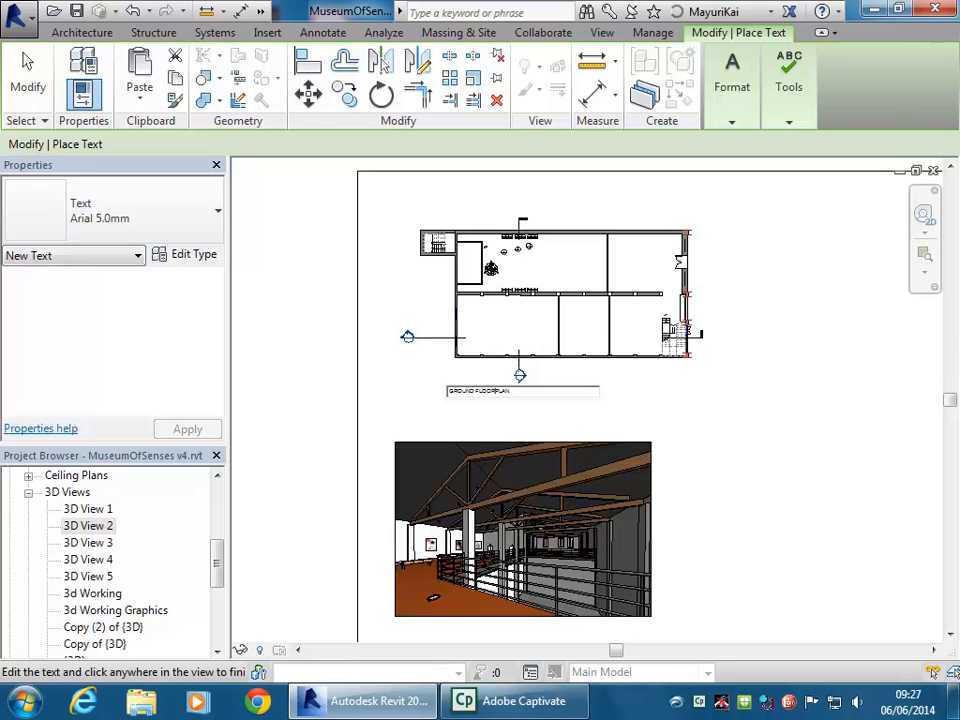
click(658, 407)
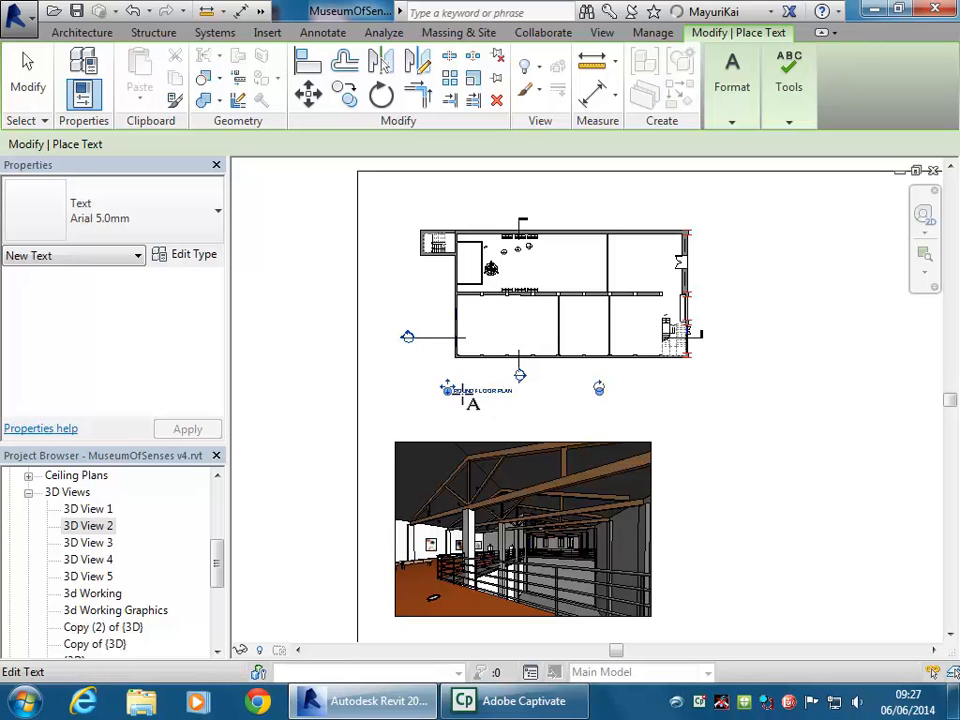
scroll(523, 401, up, 3)
scroll(446, 404, up, 3)
key(Escape)
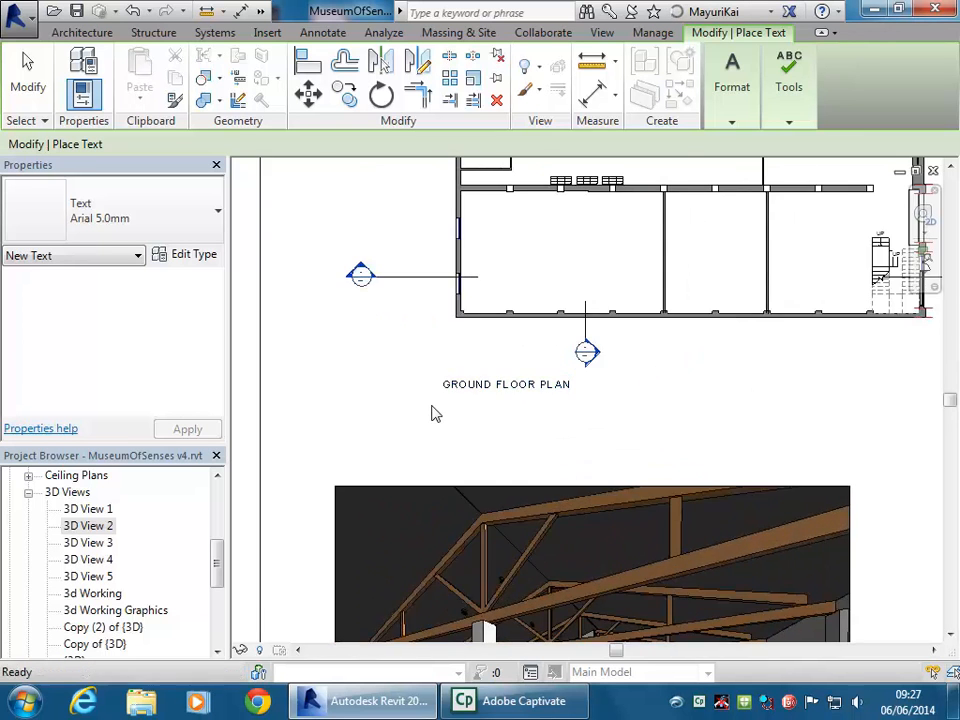
Activate the ground floor plan viewport with Activate View and start a text note inside it
click(525, 390)
scroll(440, 420, down, 1)
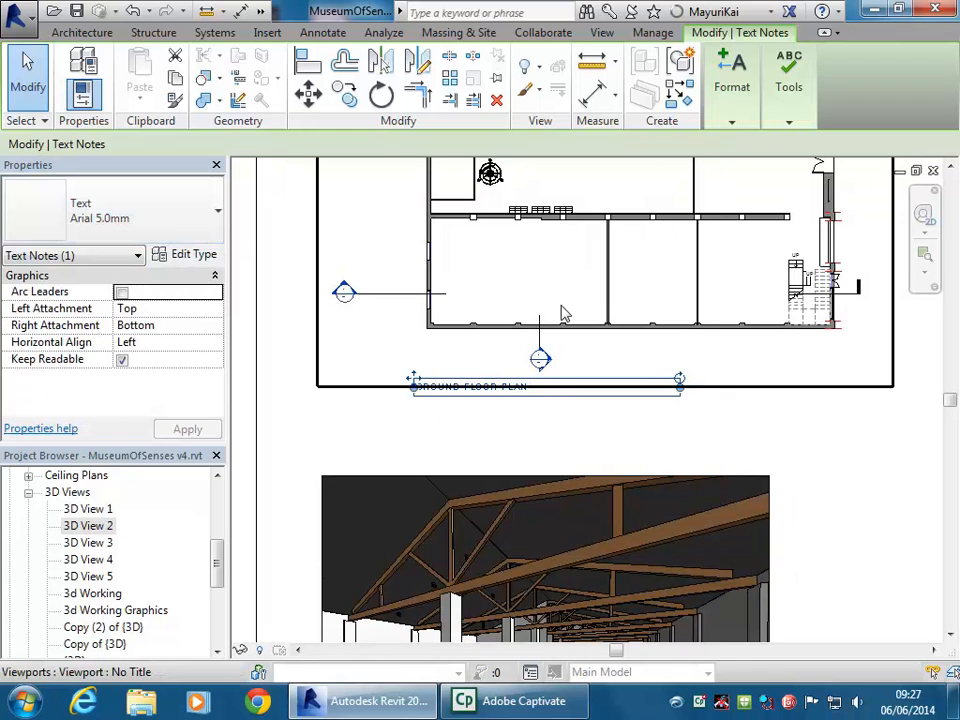
click(551, 270)
scroll(551, 270, down, 3)
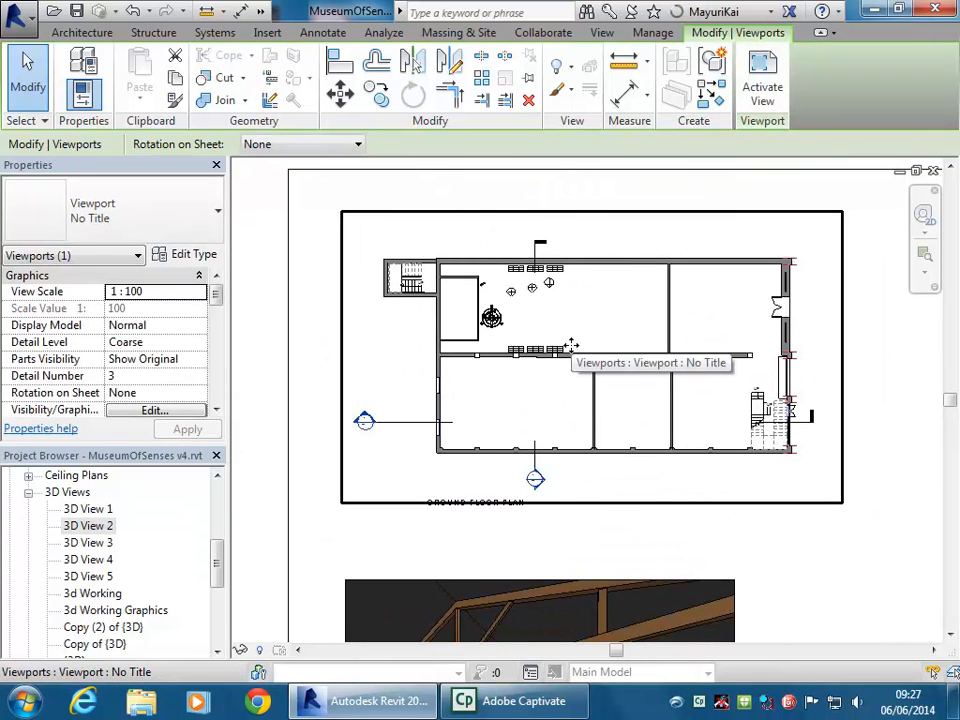
scroll(219, 561, up, 10)
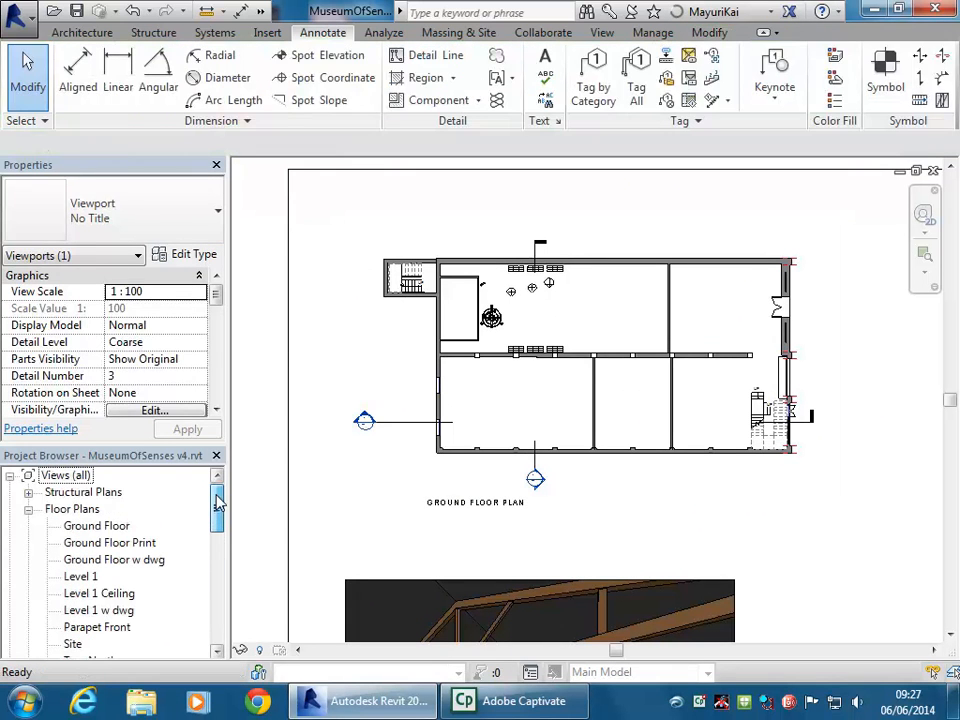
click(546, 390)
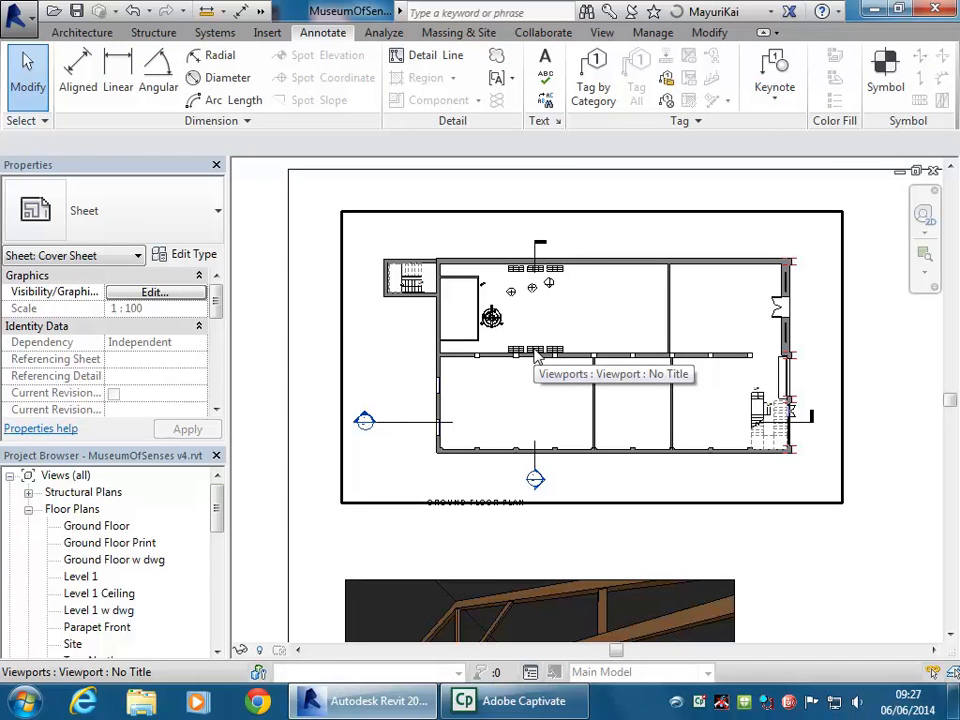
right_click(536, 358)
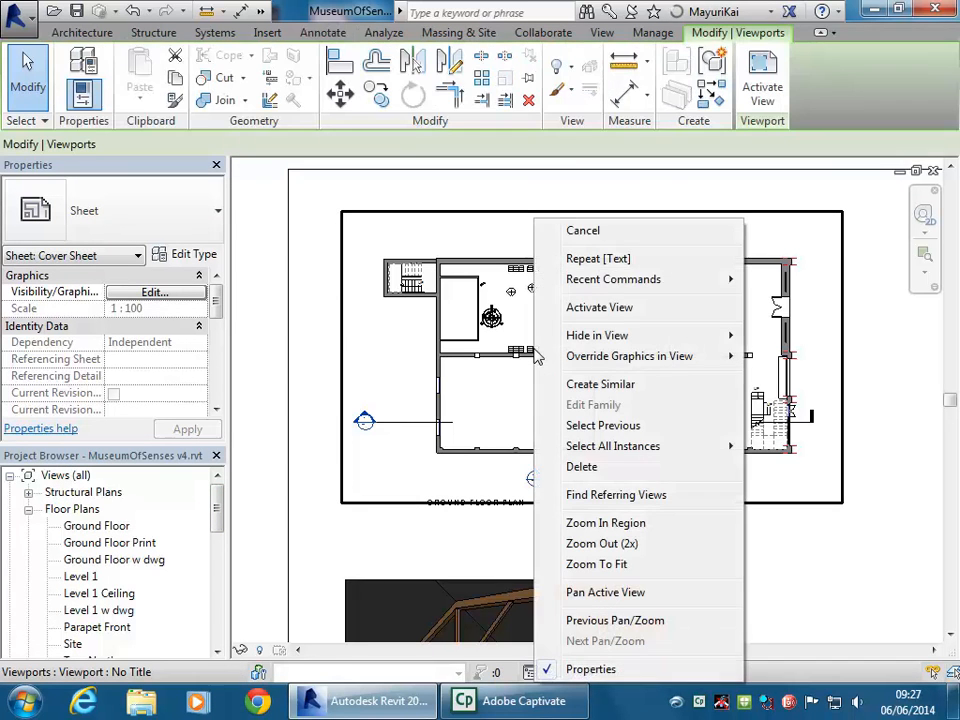
click(599, 307)
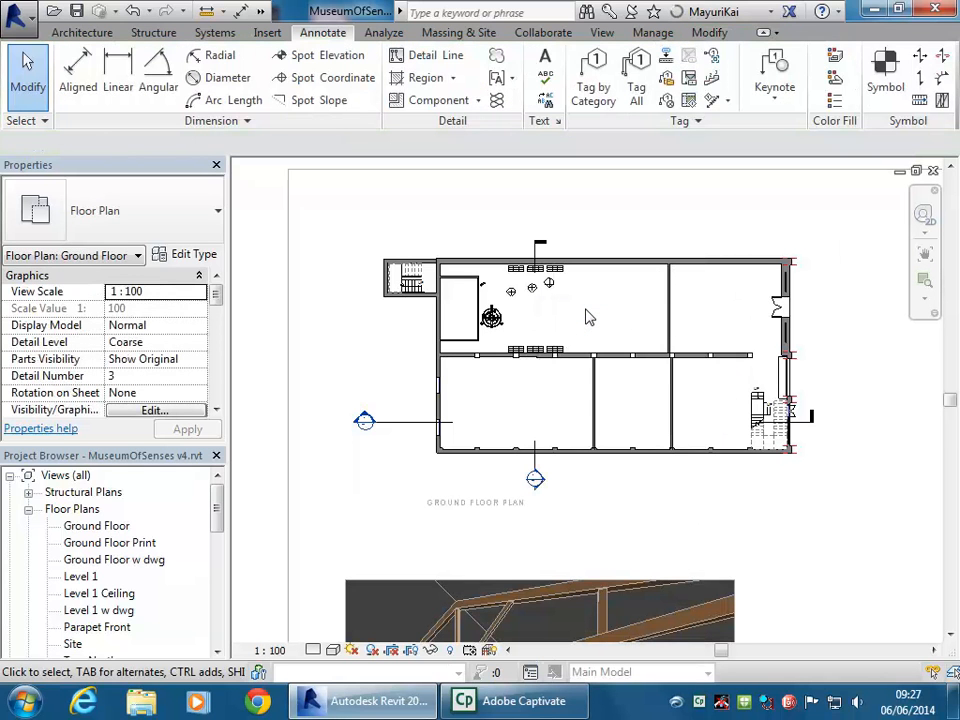
click(594, 400)
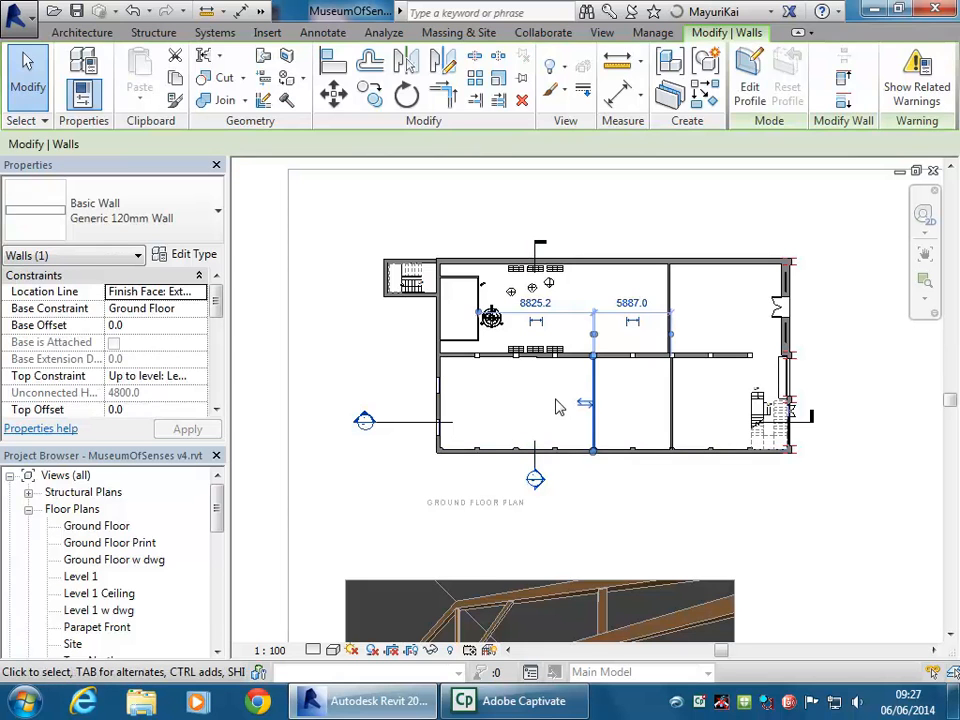
click(557, 403)
click(545, 62)
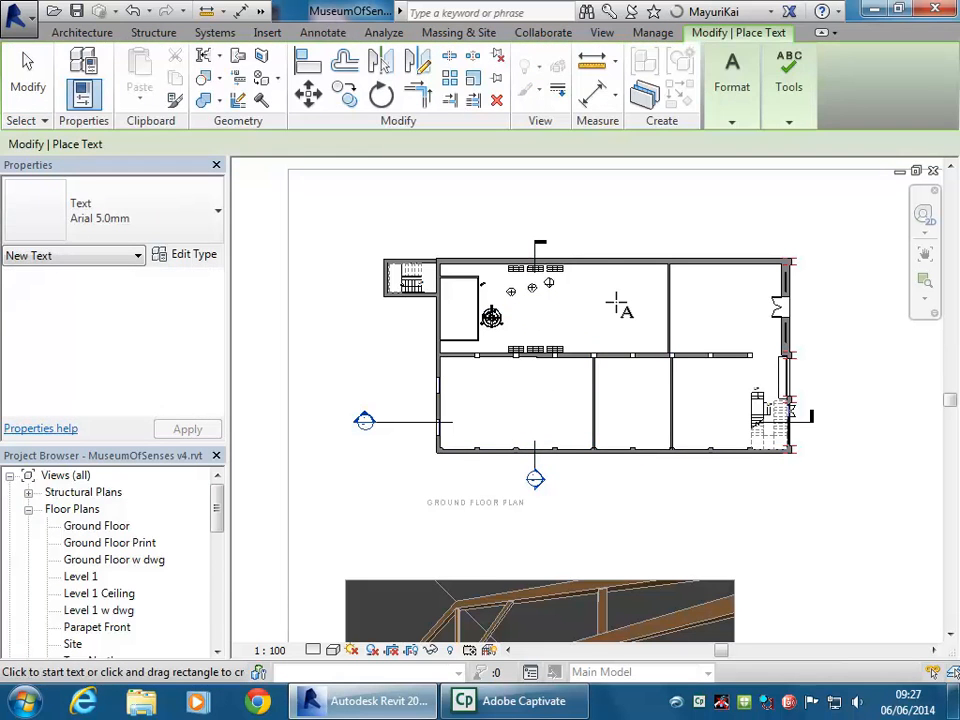
Place a 'Shop 1' label in Arial 3.5mm text in the upper right room
click(150, 229)
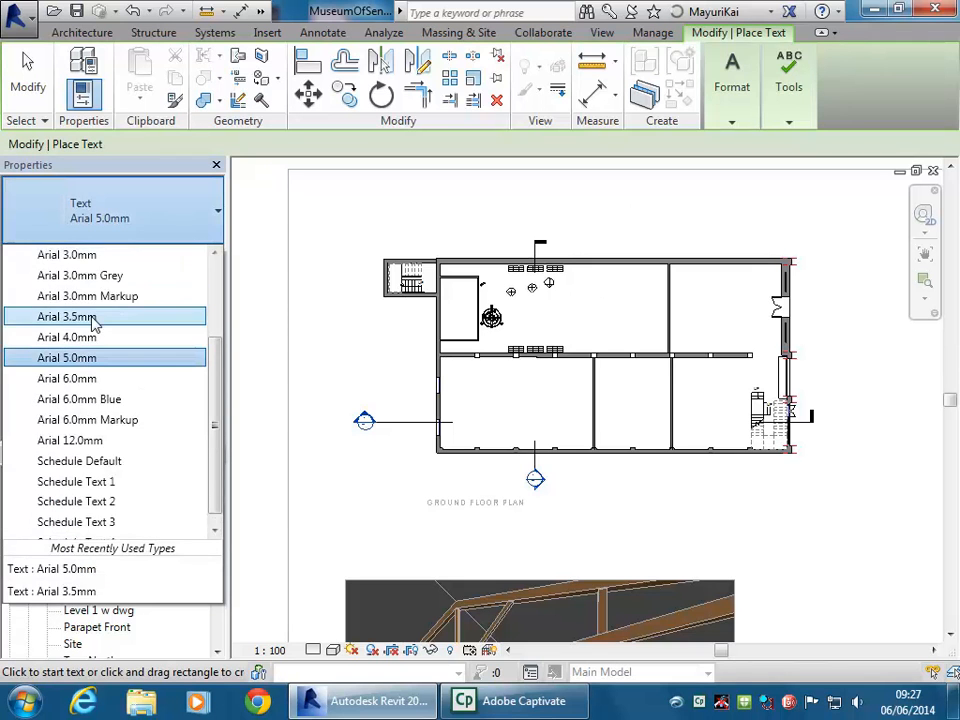
click(93, 320)
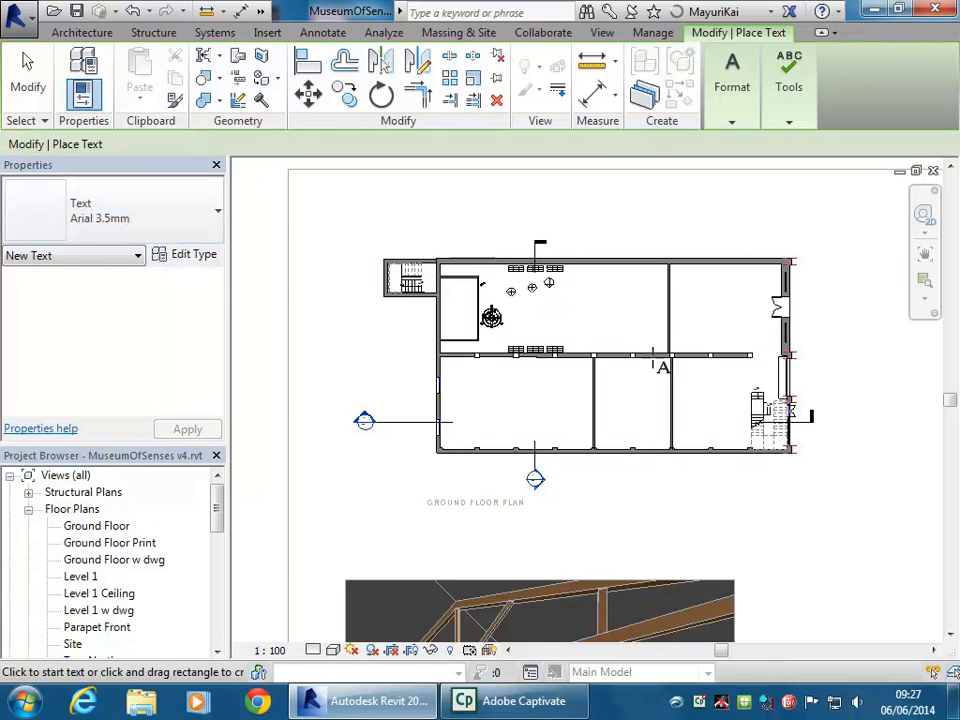
scroll(709, 401, up, 3)
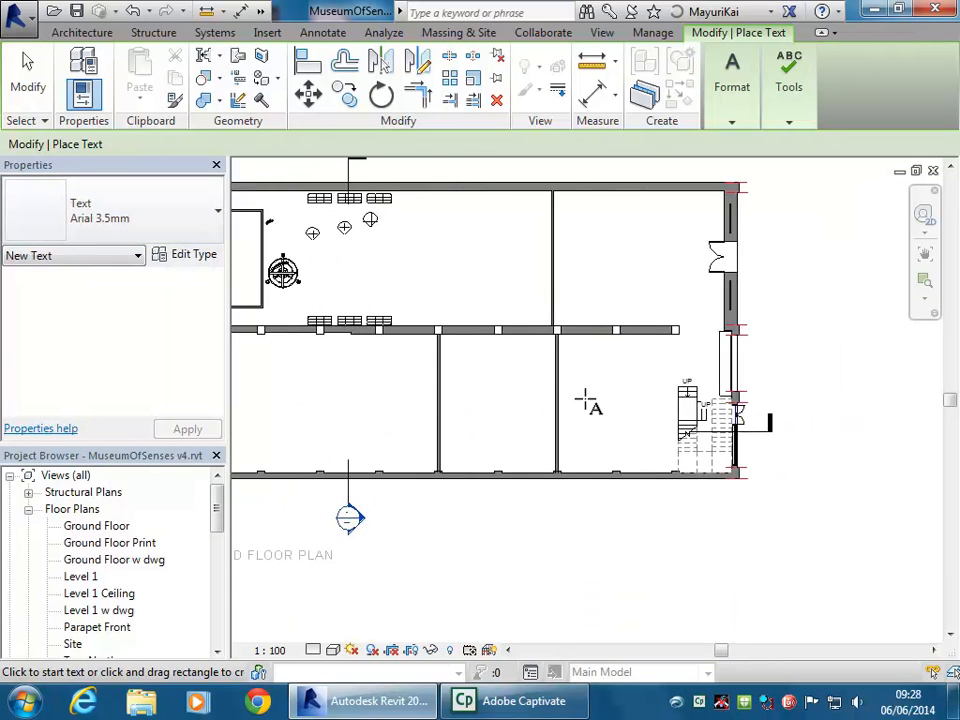
scroll(580, 399, up, 2)
scroll(588, 400, down, 2)
drag(588, 300, 708, 350)
text(sH)
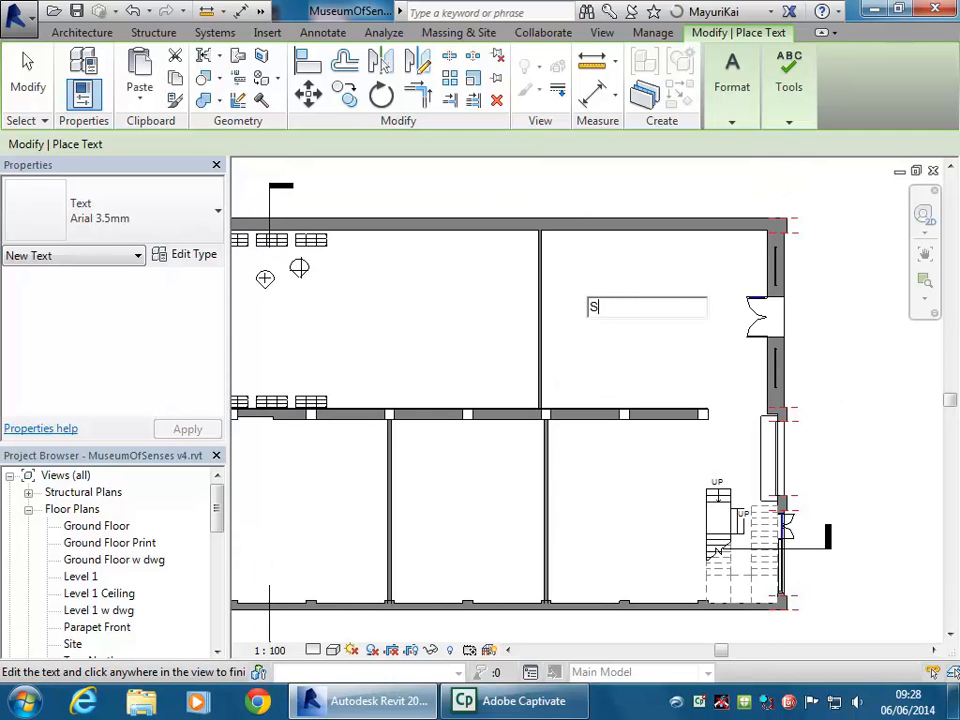
text(op 1)
click(585, 270)
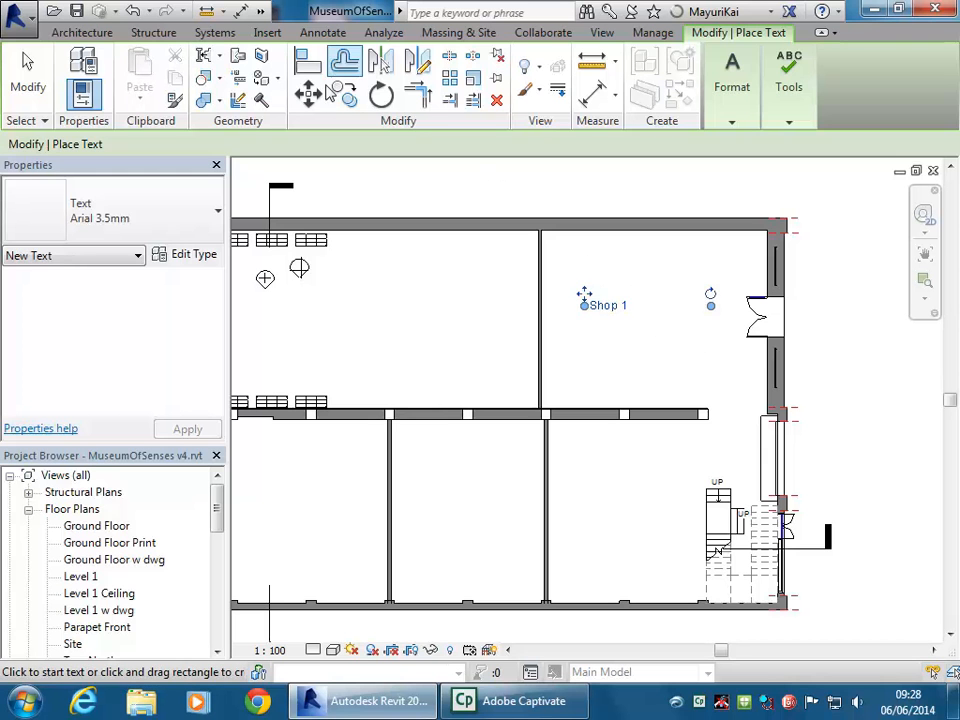
key(Escape)
key(Escape)
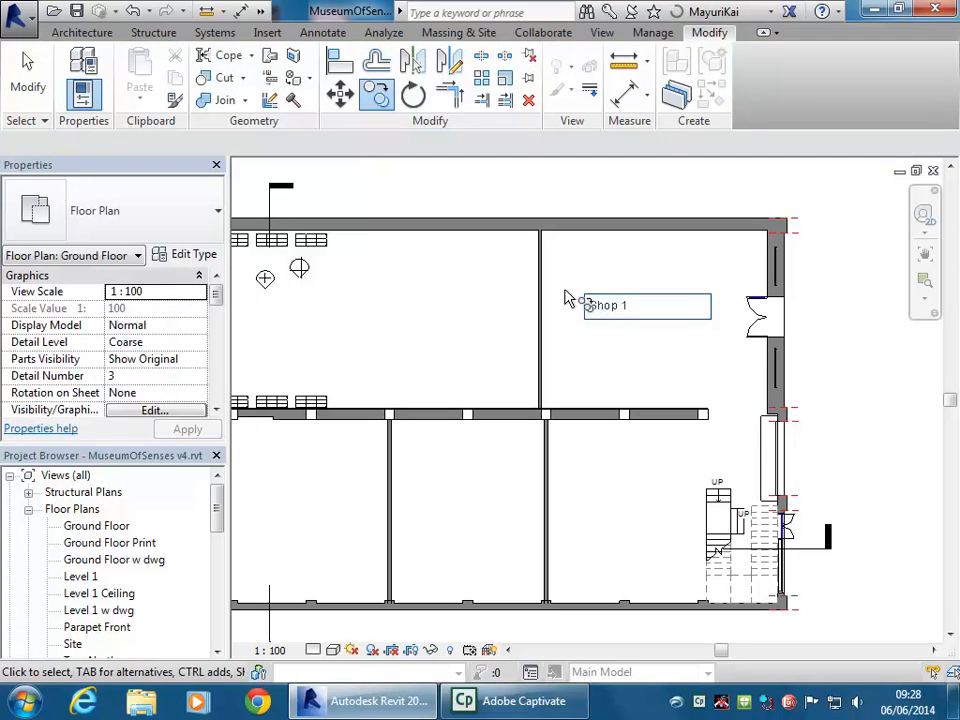
Copy the Shop 1 label into the room below and edit it to read 'Shop 2'
click(588, 305)
key(c)
key(o)
click(588, 305)
click(583, 499)
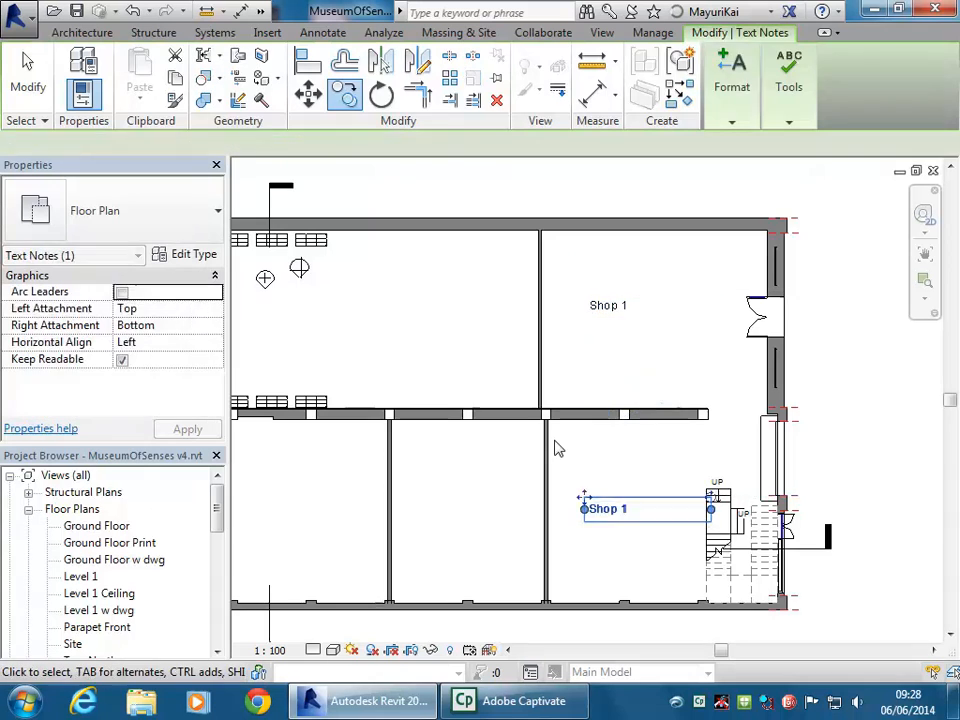
key(Escape)
scroll(511, 413, down, 2)
double_click(578, 476)
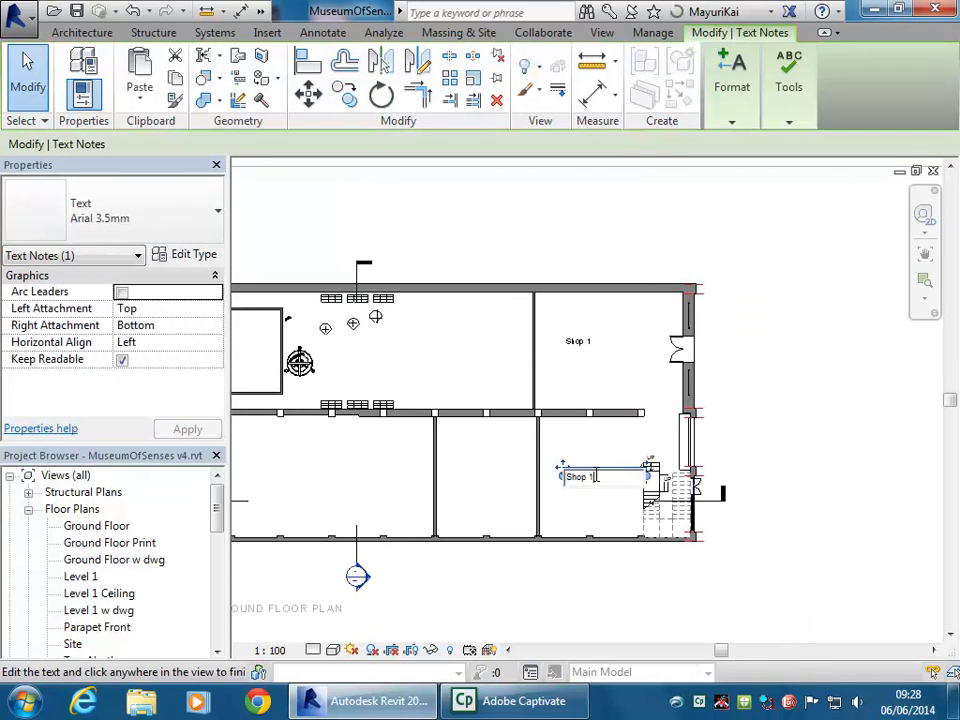
text(2)
click(440, 358)
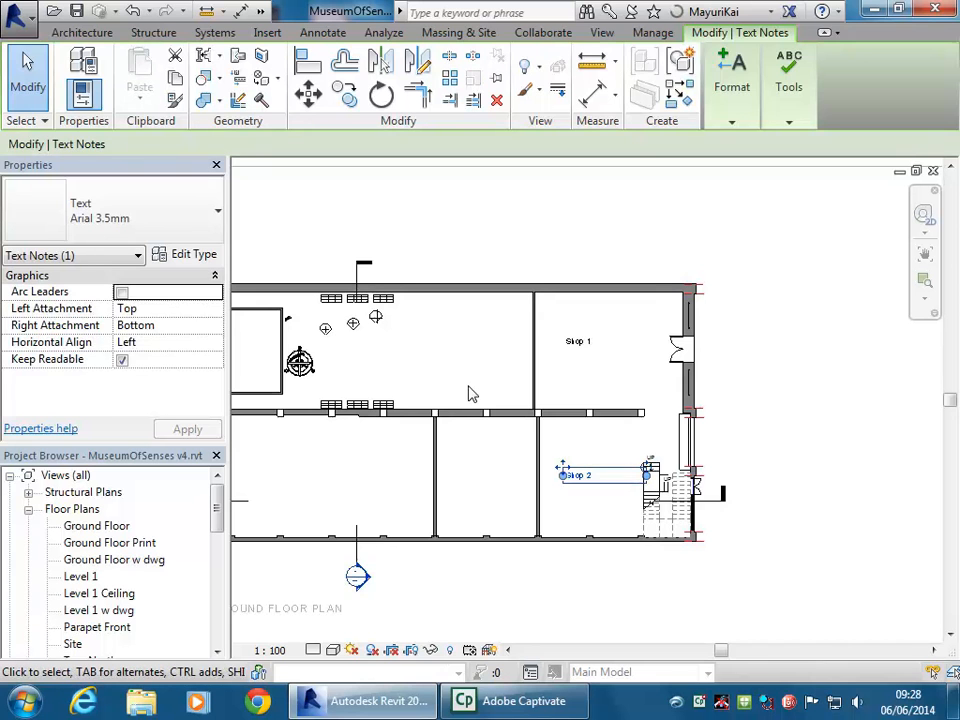
click(465, 369)
scroll(465, 370, up, 1)
Set the activated plan's view scale to 1 : 200
scroll(465, 369, down, 3)
middle_drag(480, 370, 562, 378)
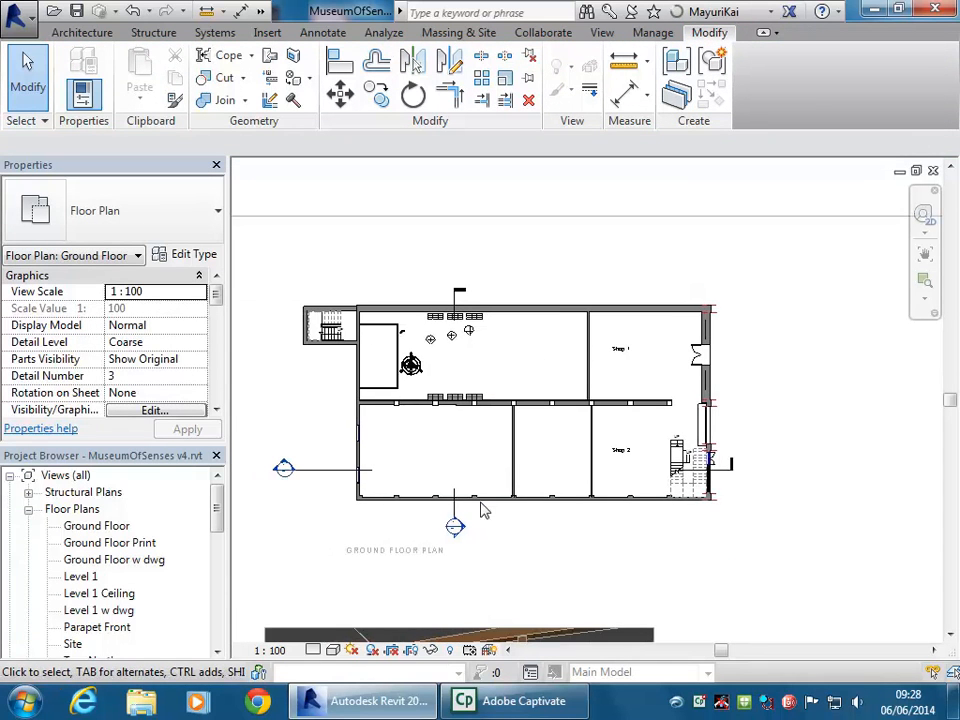
middle_drag(520, 455, 568, 444)
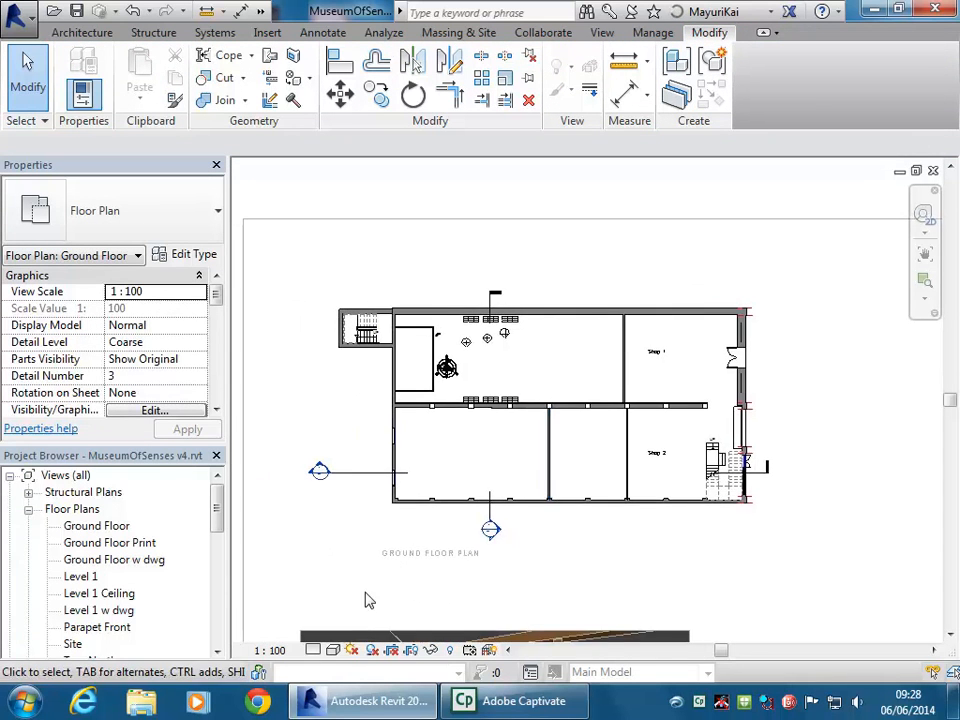
click(270, 651)
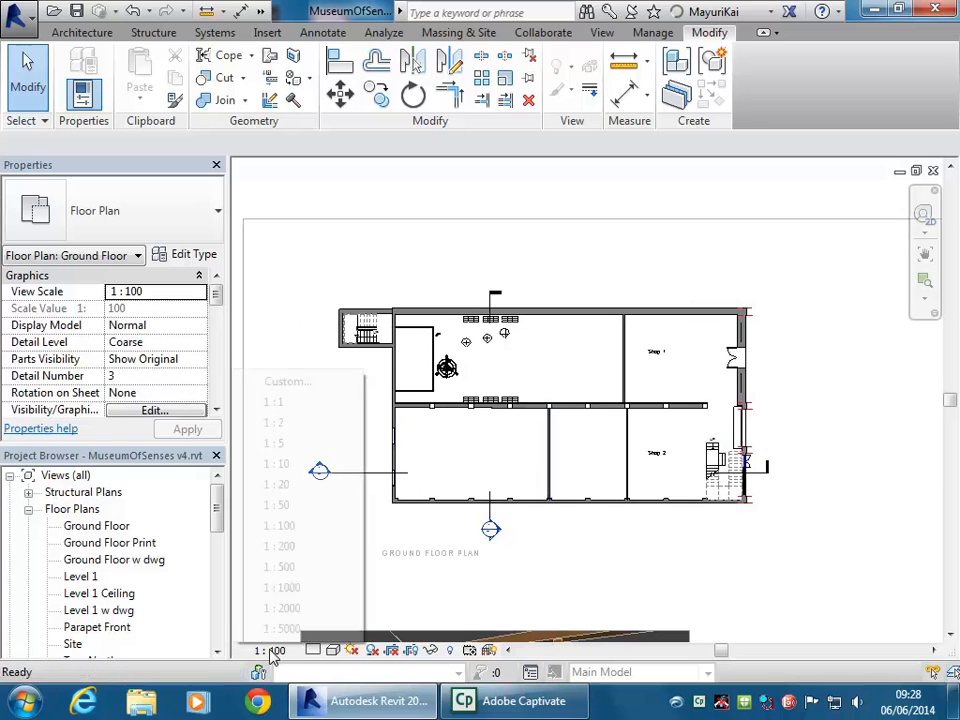
click(281, 546)
scroll(401, 545, up, 3)
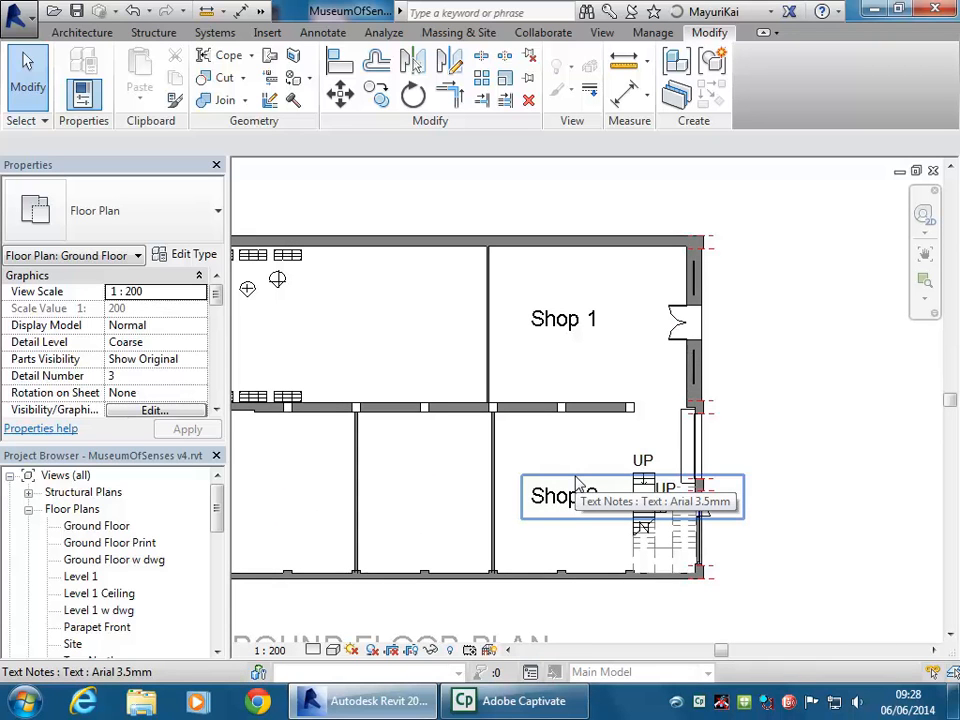
scroll(575, 485, up, 1)
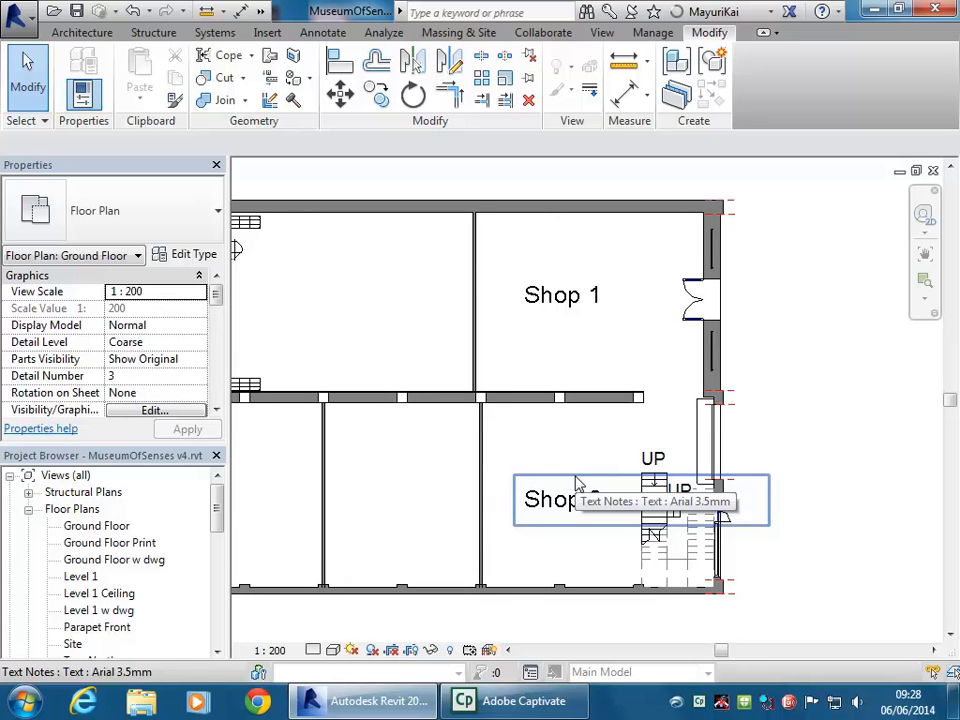
scroll(577, 484, down, 1)
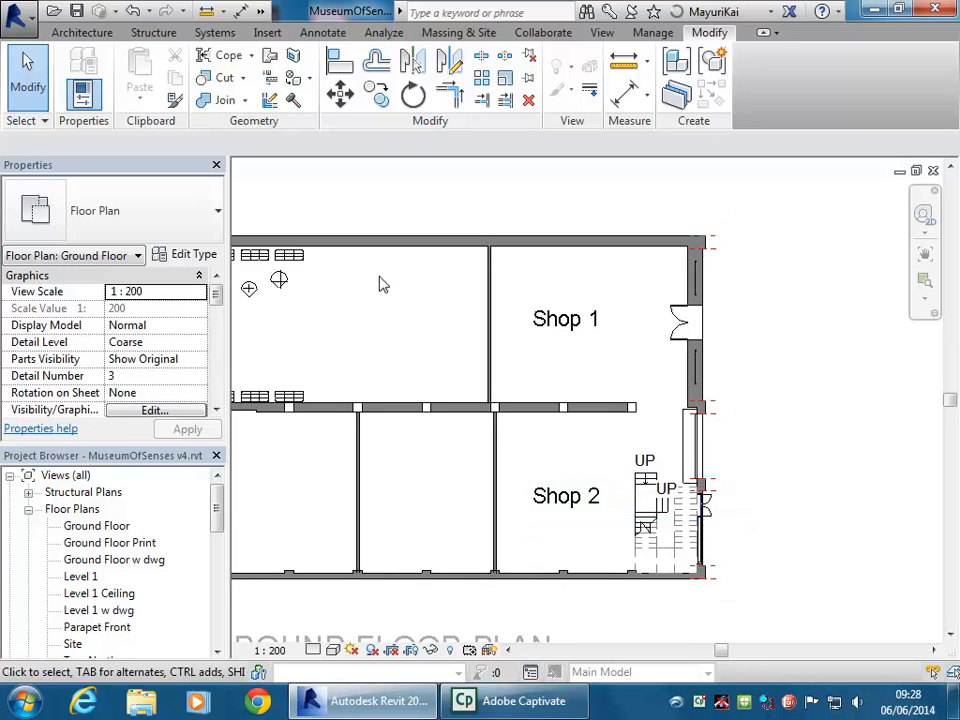
Change the plan's view scale to 1:50 and pan to see the building
click(269, 650)
click(276, 508)
scroll(743, 328, down, 3)
middle_drag(744, 330, 454, 510)
scroll(454, 510, down, 4)
middle_drag(552, 477, 391, 545)
middle_drag(797, 444, 581, 454)
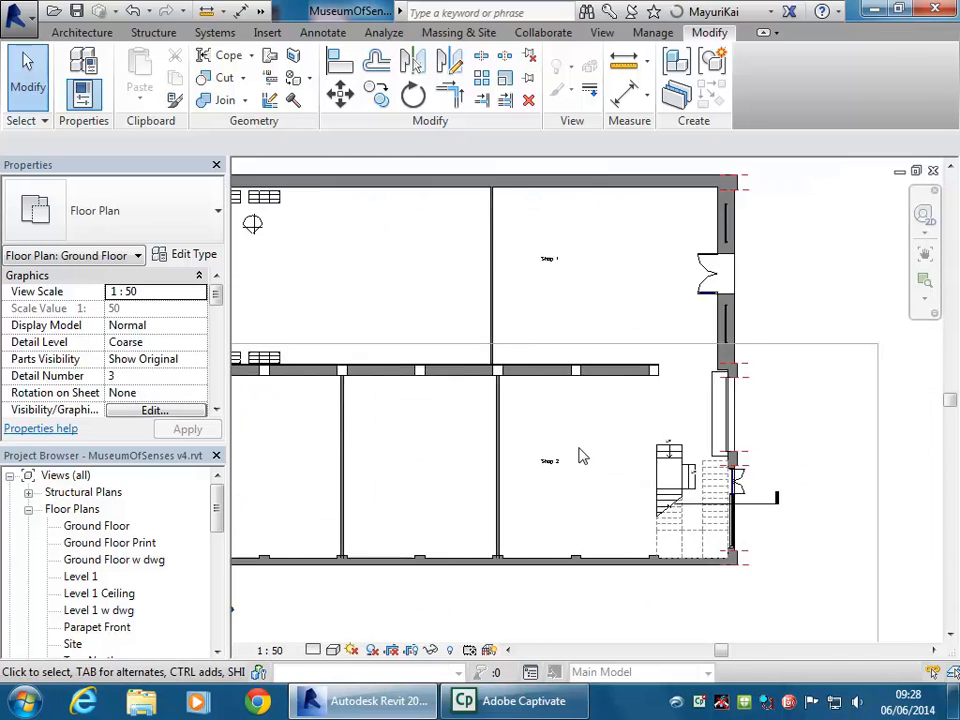
scroll(578, 452, down, 2)
middle_drag(514, 487, 551, 422)
scroll(516, 489, down, 6)
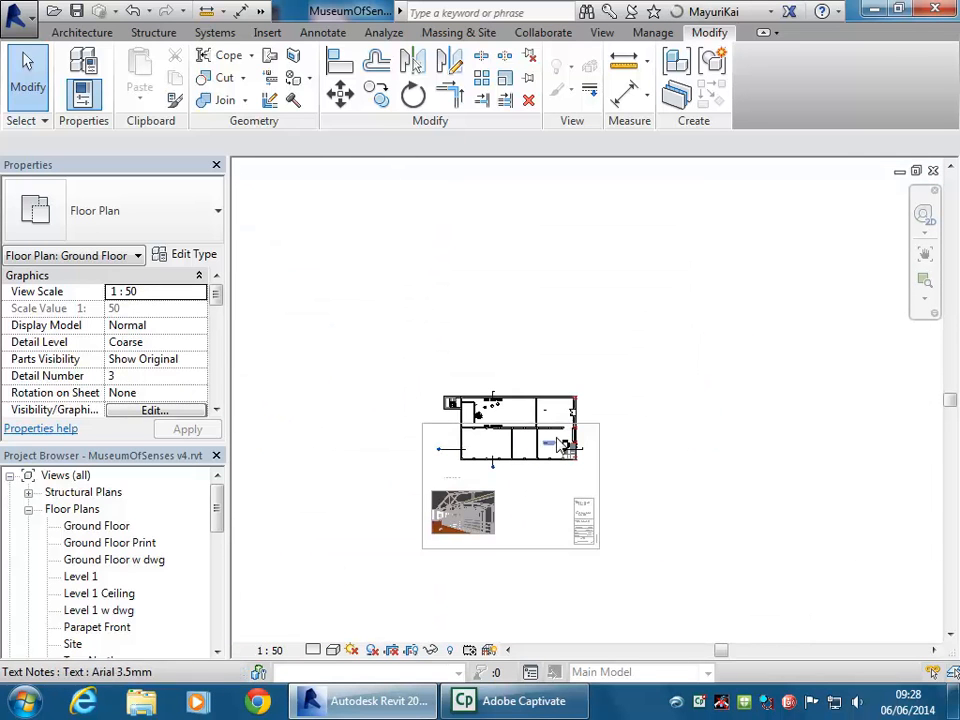
scroll(540, 468, up, 6)
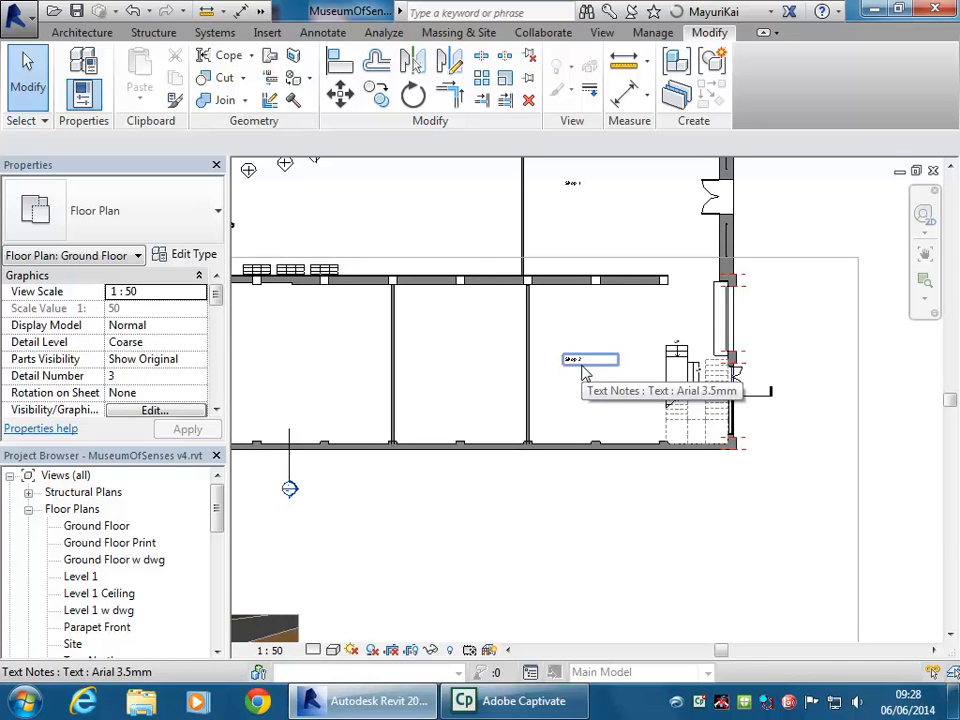
Set the plan's view scale to 1 : 100
click(268, 650)
click(279, 525)
scroll(506, 435, down, 2)
middle_drag(737, 363, 718, 409)
scroll(519, 421, down, 1)
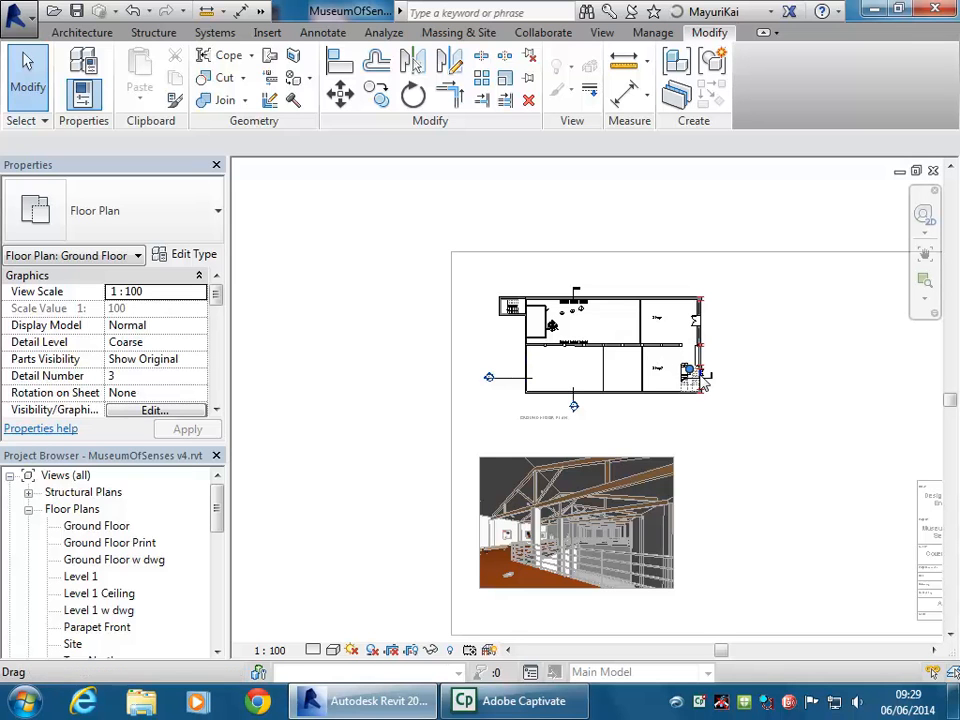
scroll(698, 388, up, 5)
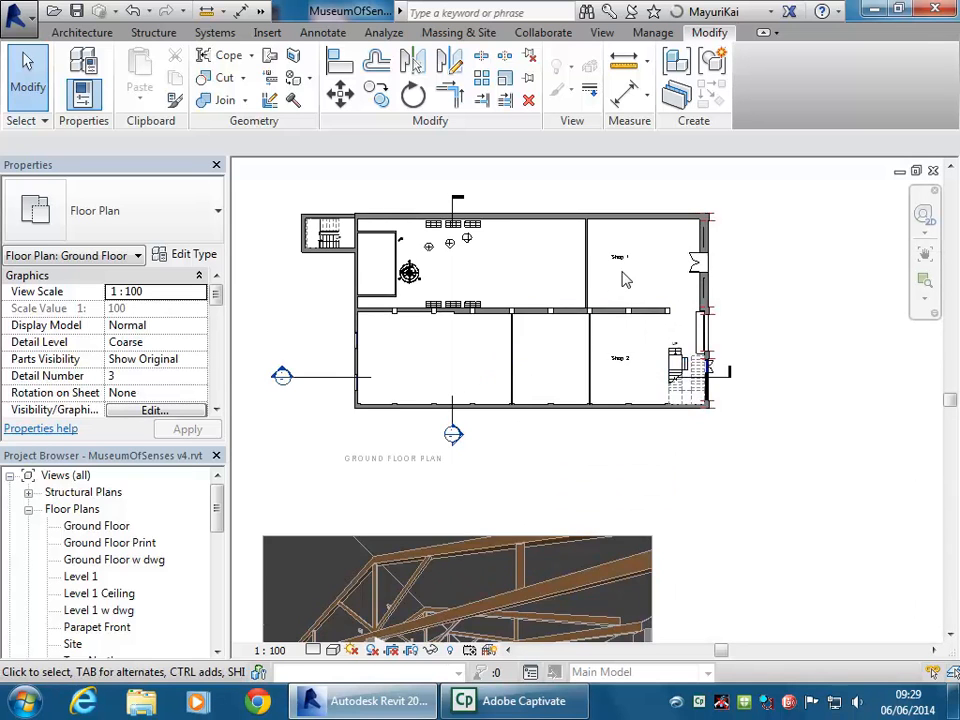
Deactivate the floor plan viewport and frame the full A102 Cover Sheet
right_click(459, 276)
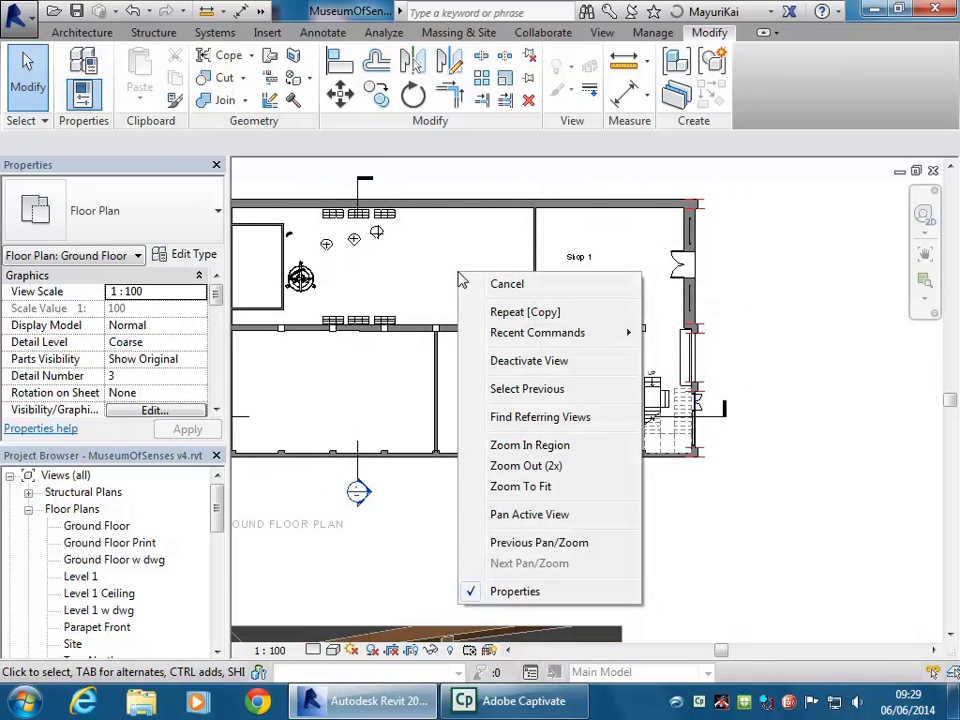
click(517, 364)
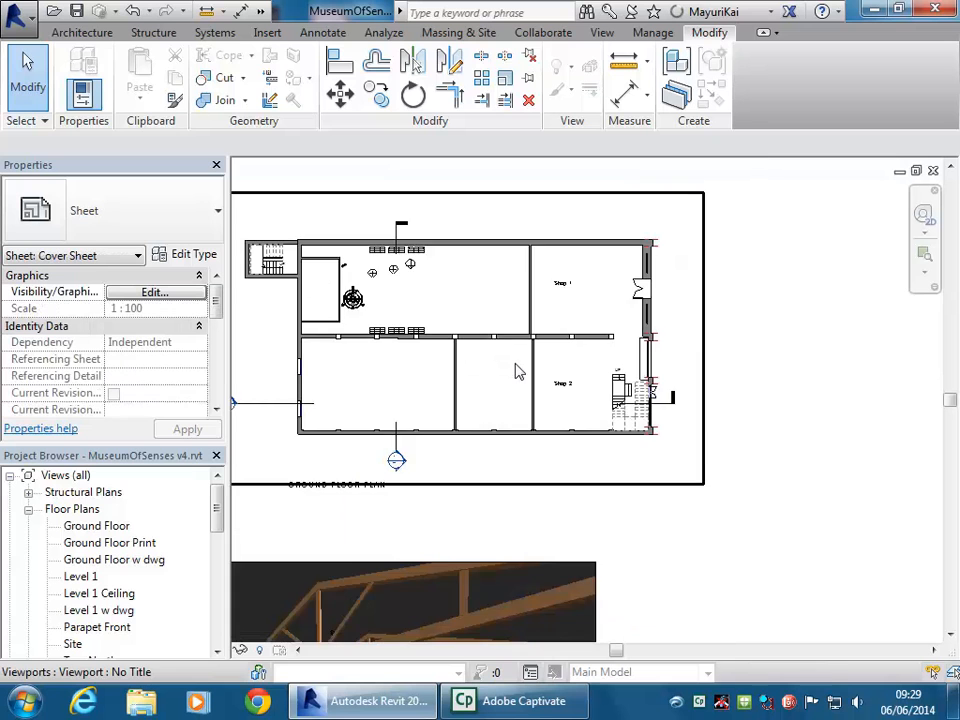
scroll(516, 361, down, 2)
middle_drag(516, 361, 538, 321)
mouse_move(728, 468)
middle_down()
mouse_move(695, 451)
mouse_move(651, 469)
middle_up()
scroll(651, 469, down, 1)
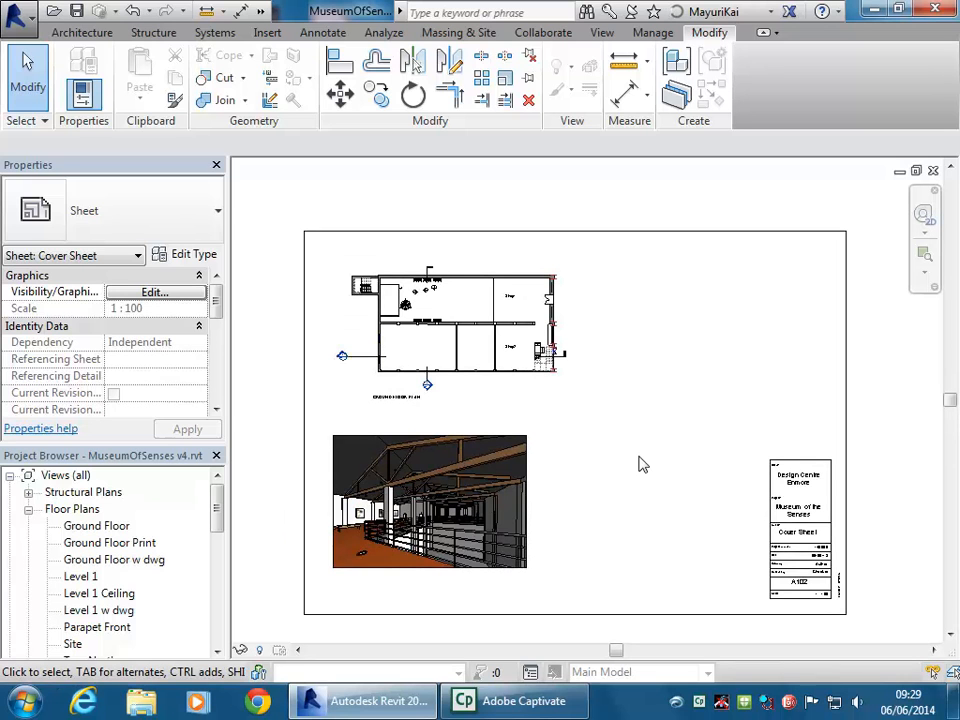
Change the plan viewport's scale to 1:50 in Properties and nudge it down
click(471, 369)
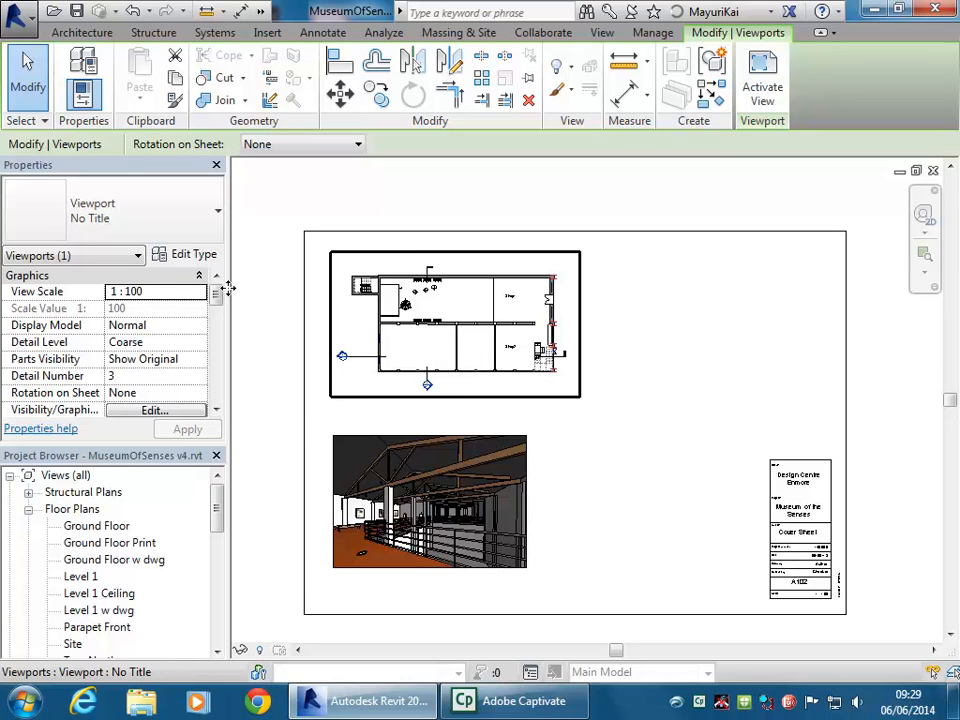
click(199, 292)
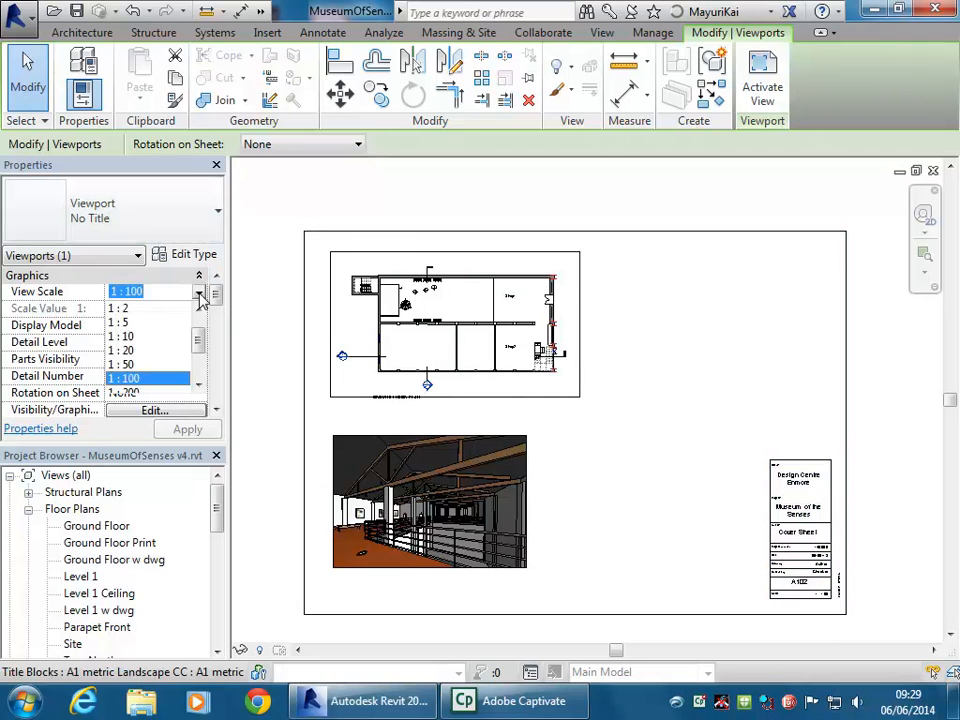
click(124, 364)
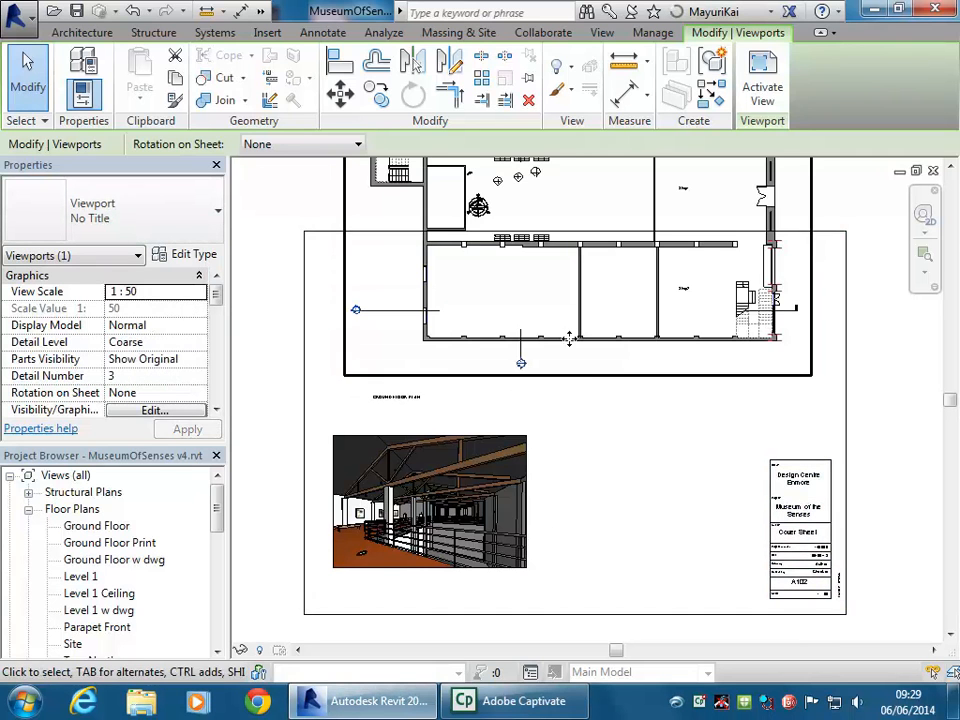
drag(536, 420, 560, 438)
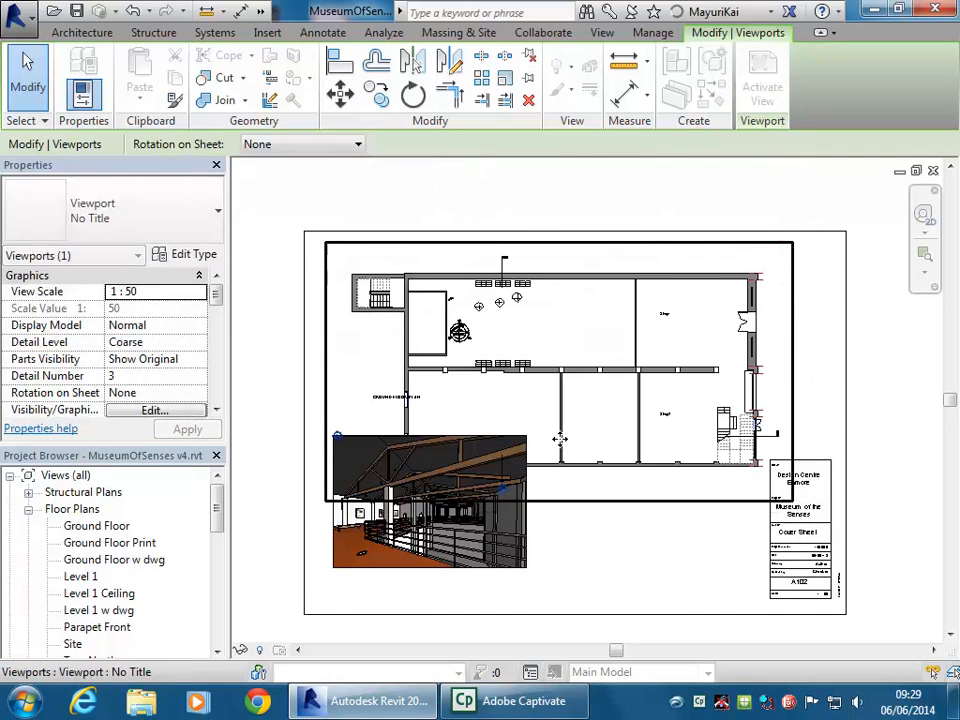
key(Down)
key(Down)
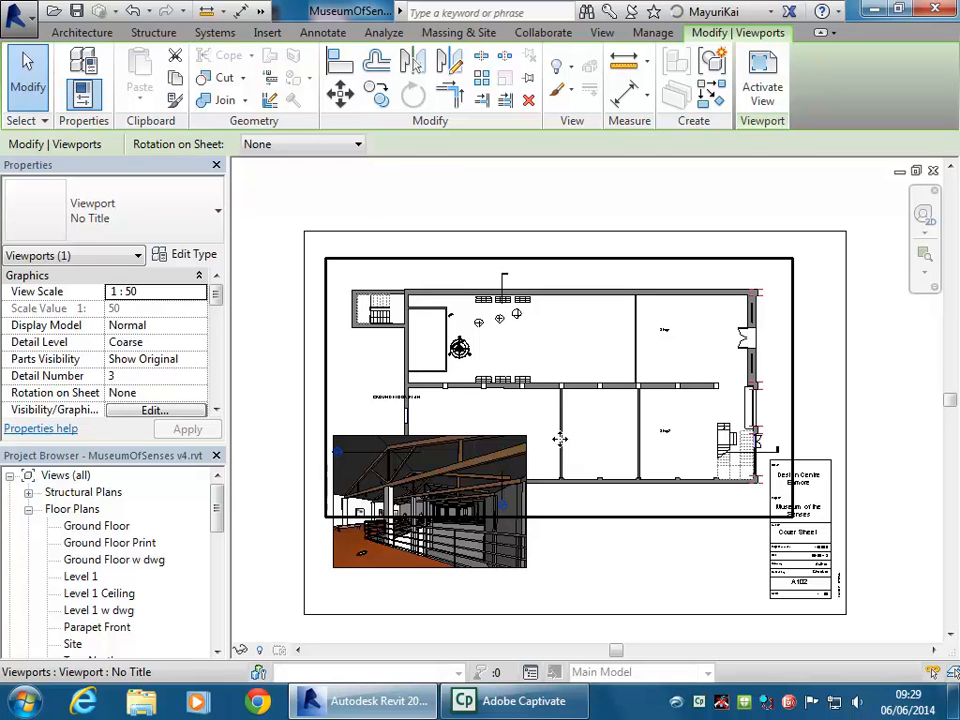
Restore the viewport scale to 1:100 and move it higher, above the 3D perspective
click(200, 293)
drag(199, 339, 197, 349)
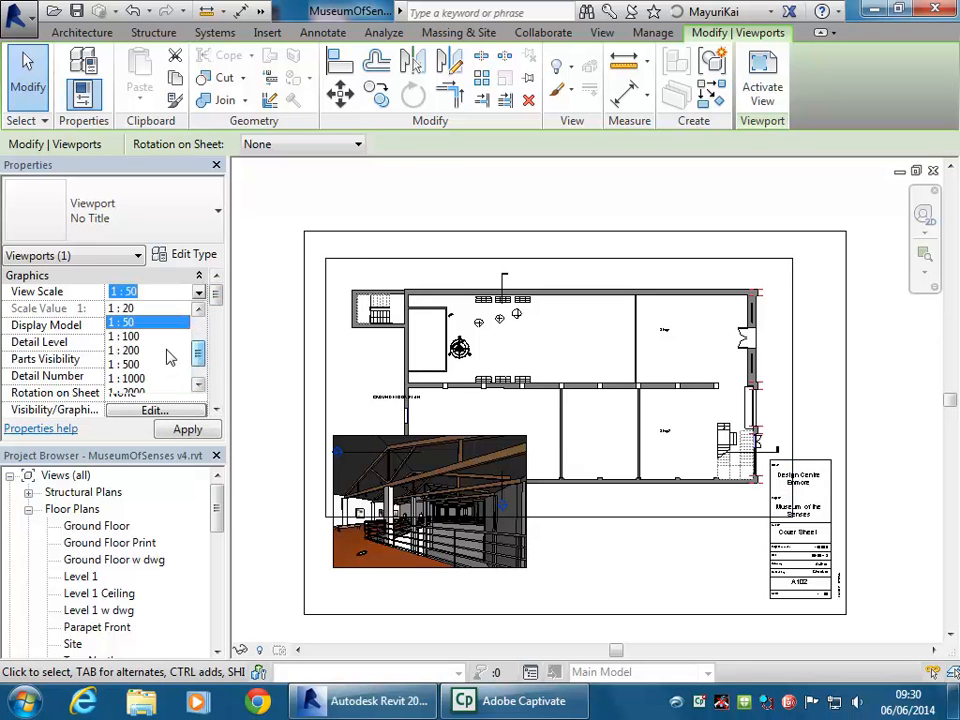
click(127, 338)
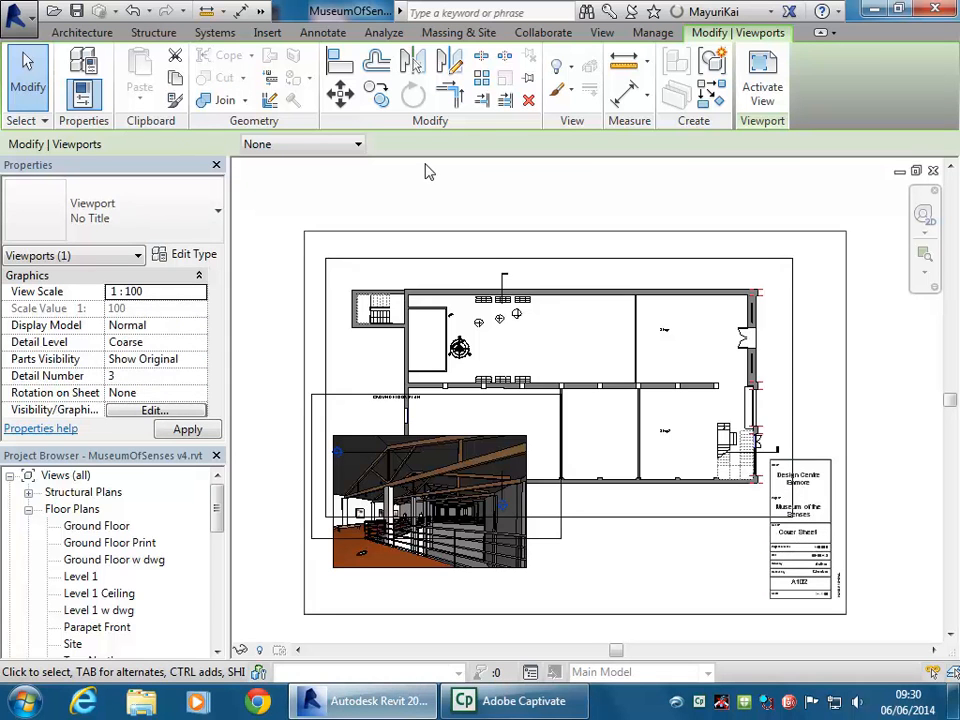
drag(446, 401, 448, 281)
click(450, 206)
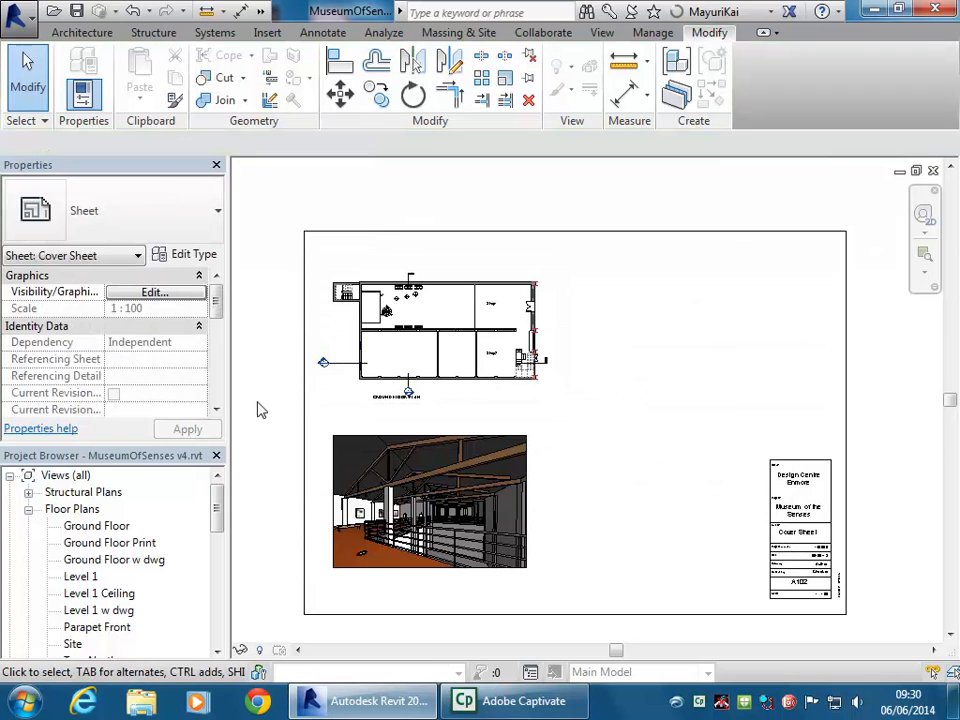
middle_drag(632, 510, 257, 326)
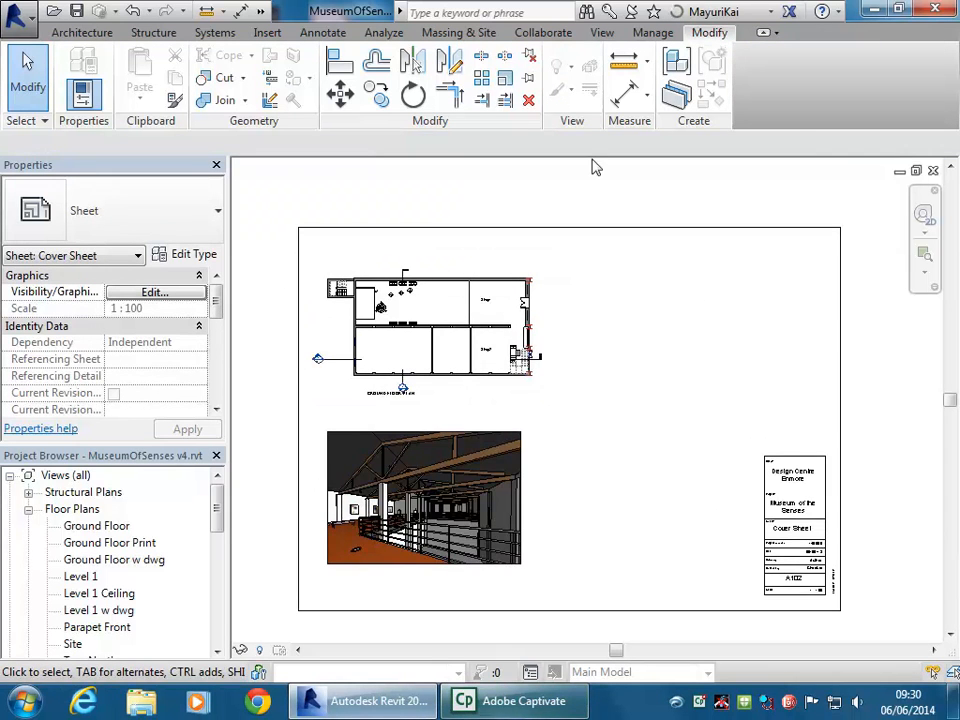
click(748, 18)
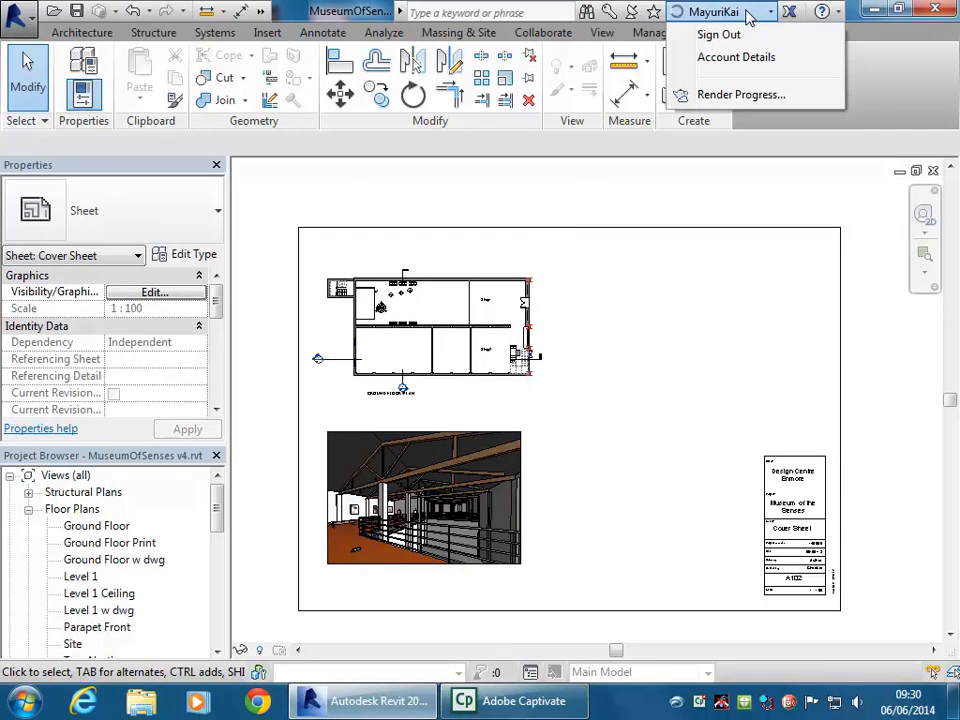
click(572, 191)
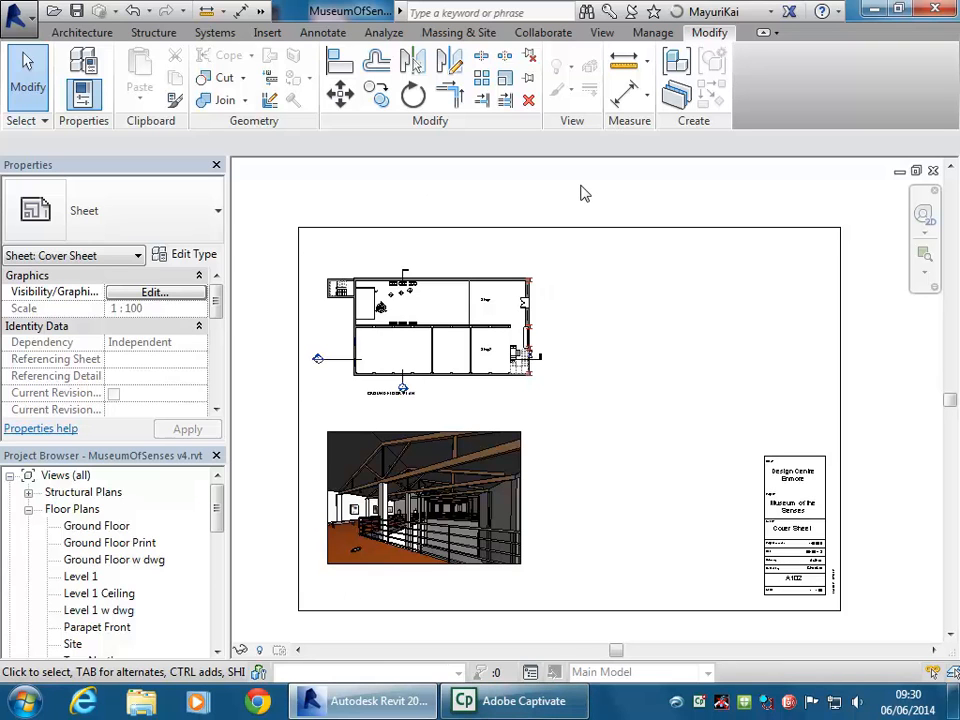
Zoom in on the plan viewport, then open Ground Floor Print from the Project Browser's Floor Plans
click(425, 368)
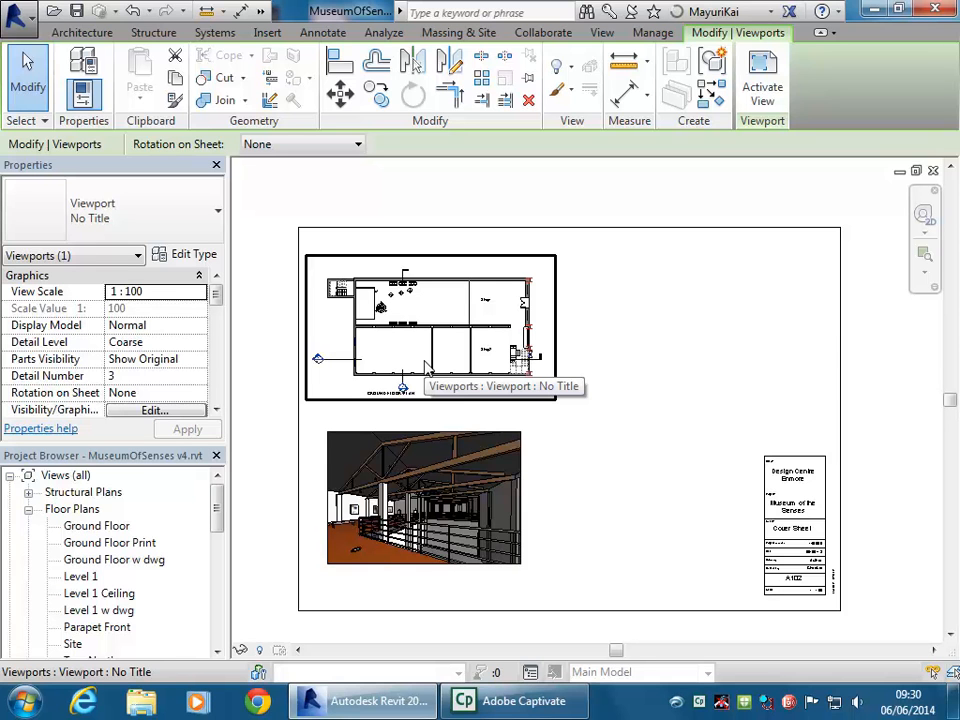
scroll(450, 311, up, 5)
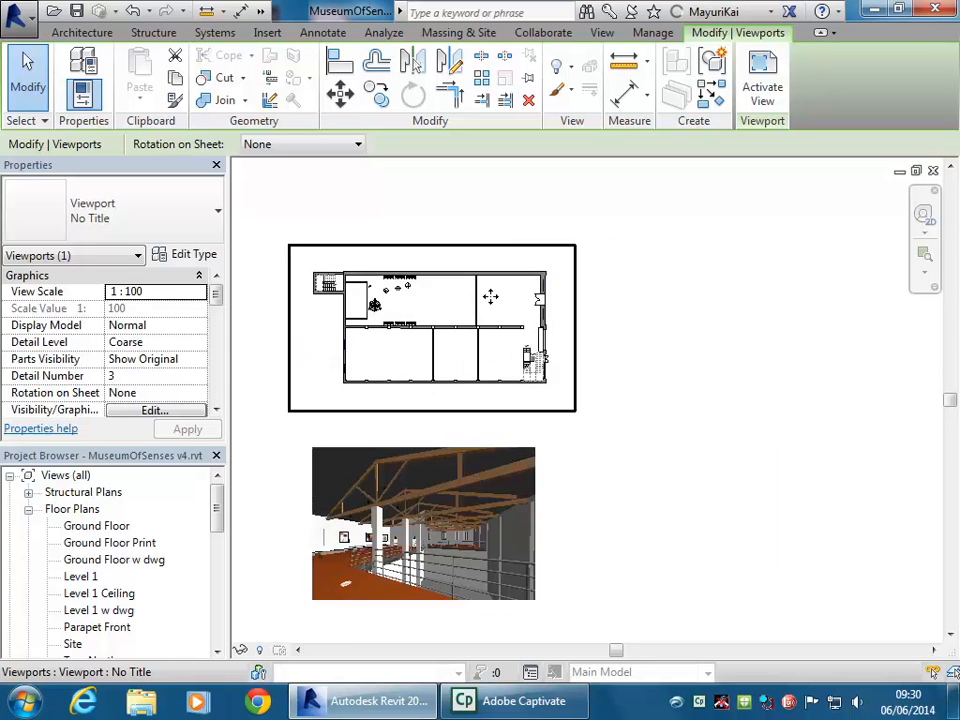
middle_drag(490, 296, 537, 324)
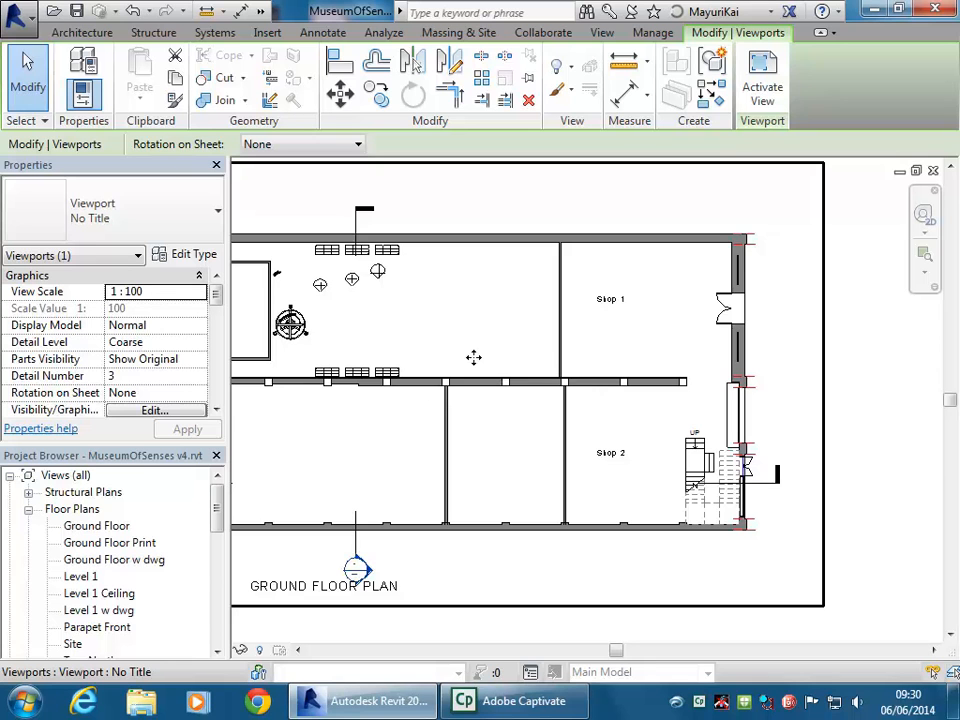
scroll(500, 337, up, 2)
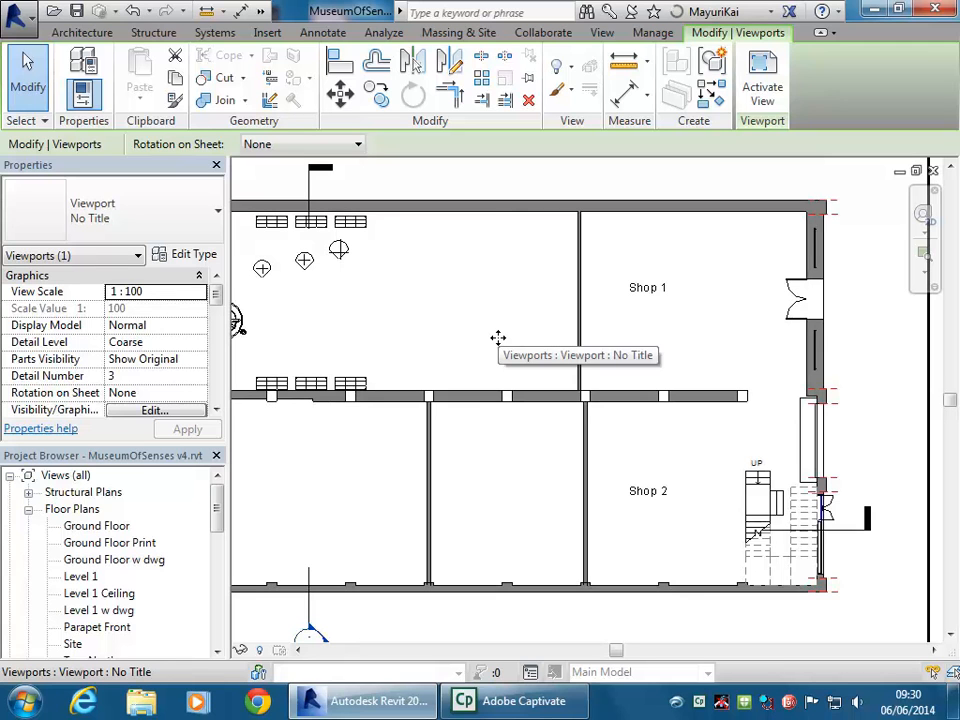
double_click(131, 544)
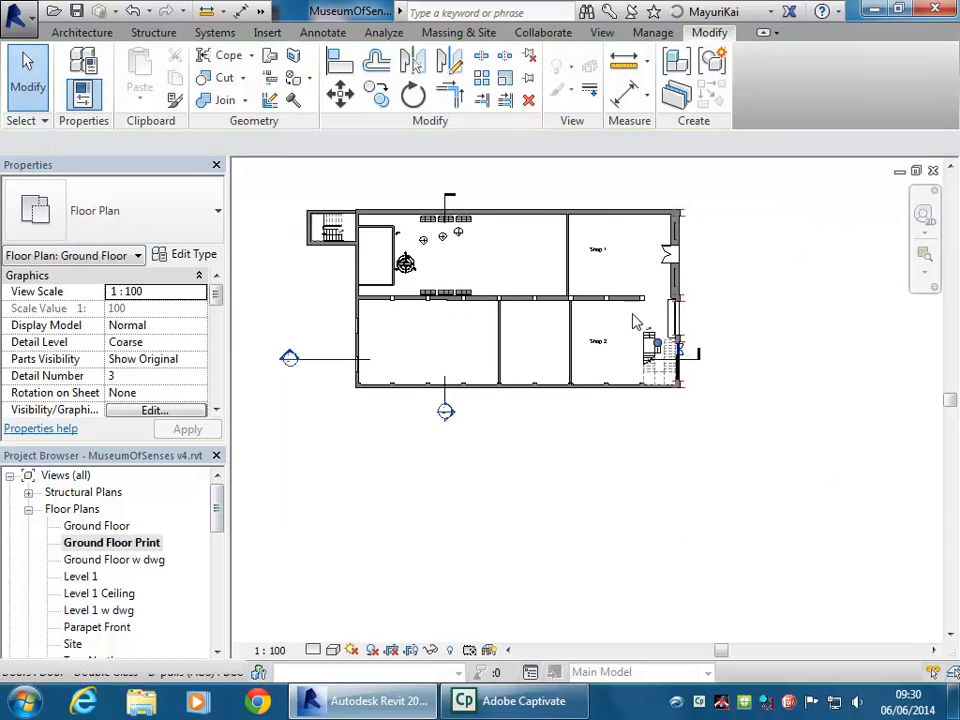
Frame the Ground Floor Print plan, check the Shop 1 and Shop 2 text notes, and show the Annotate tools
middle_drag(540, 252, 628, 306)
scroll(568, 328, up, 2)
middle_drag(568, 328, 594, 339)
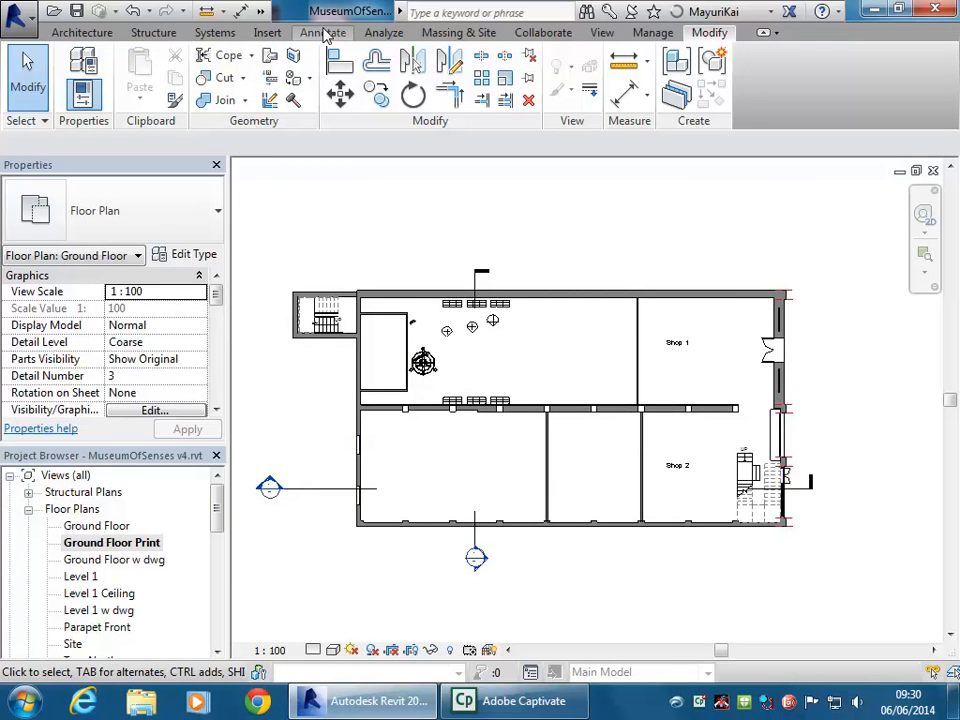
click(677, 345)
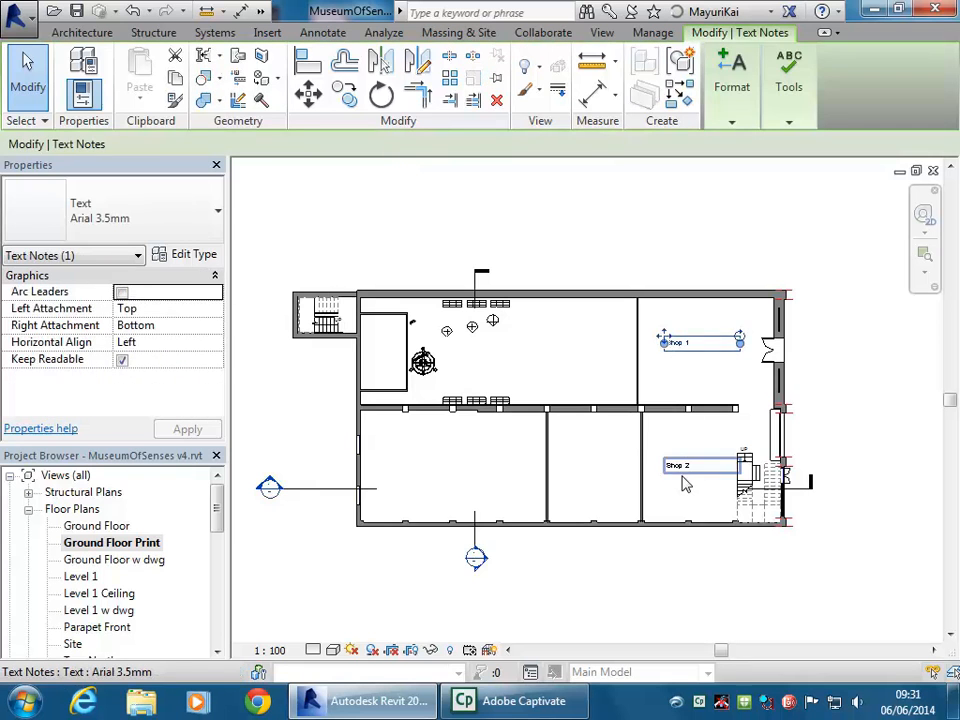
click(678, 466)
click(563, 273)
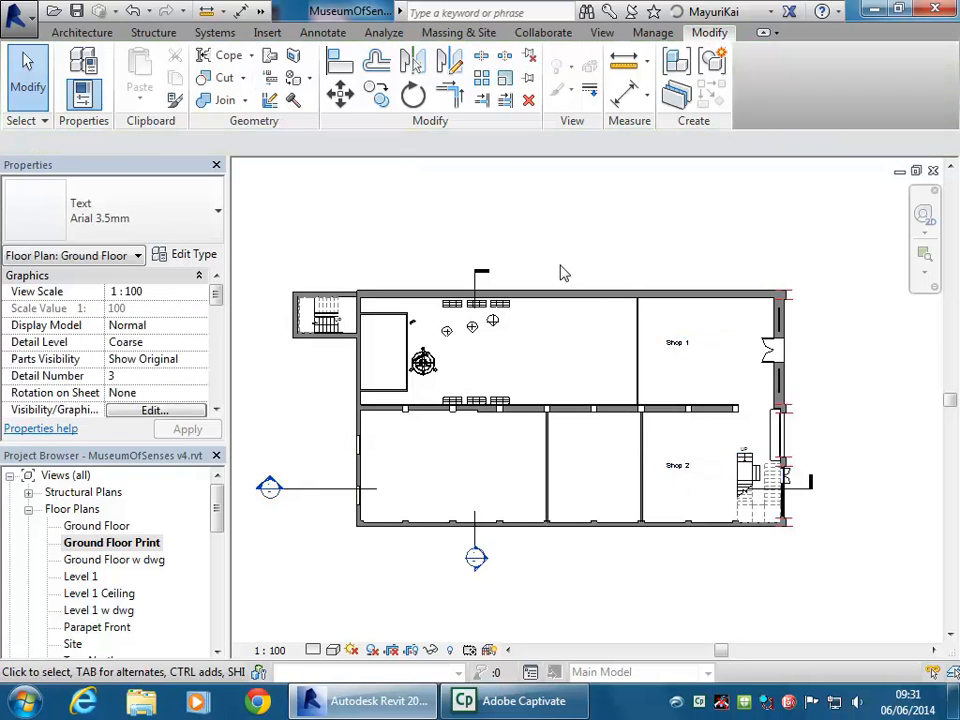
click(326, 34)
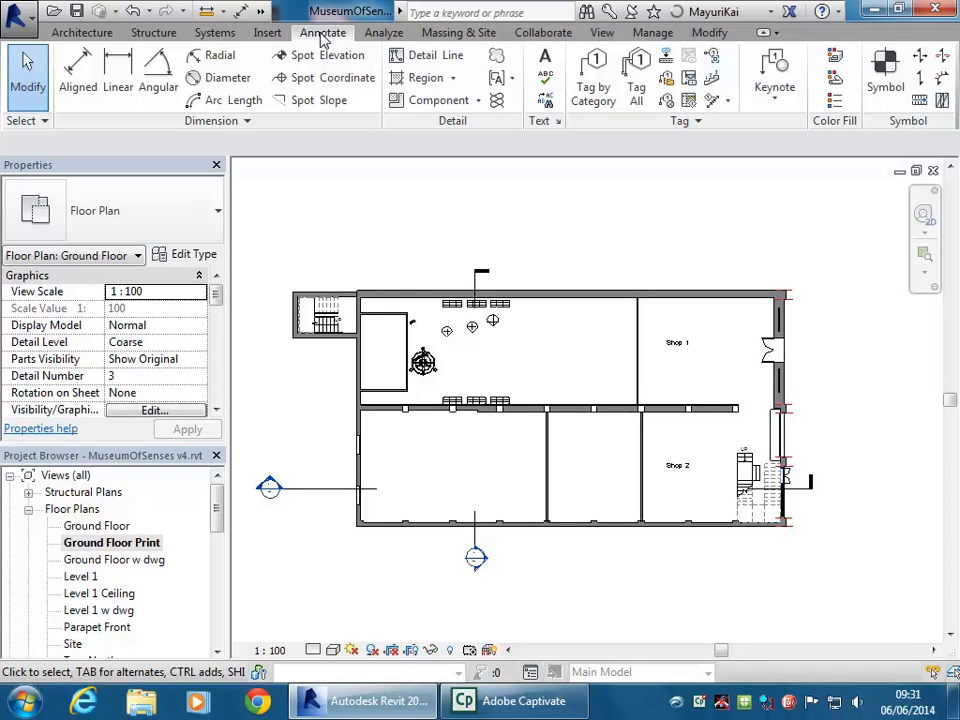
Start a detail line and set its line style to Dash - 0.25 pen
click(437, 58)
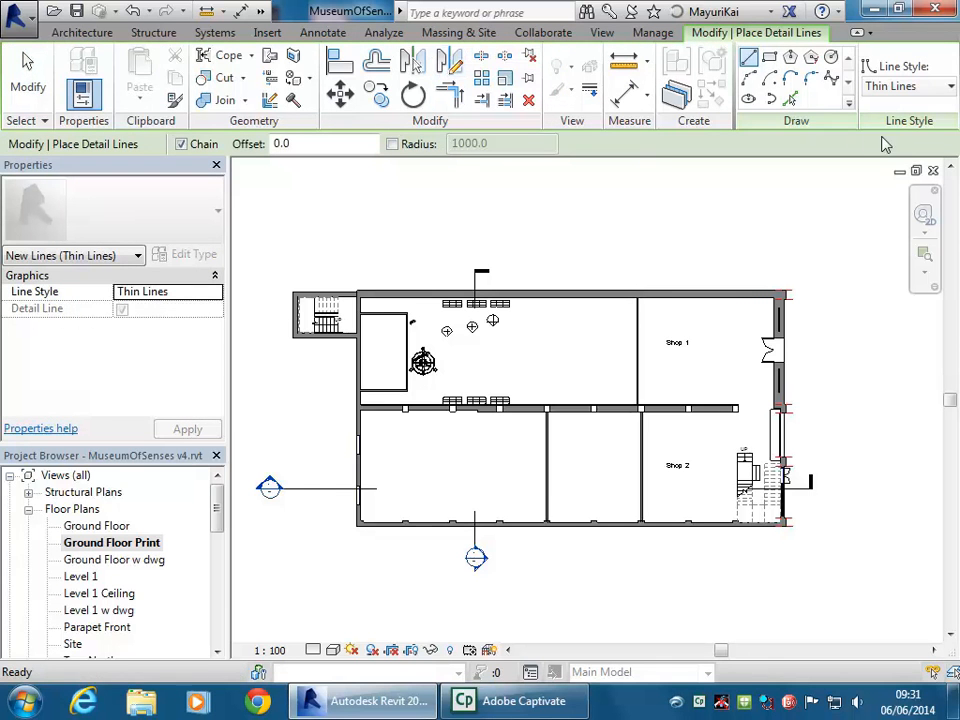
click(920, 86)
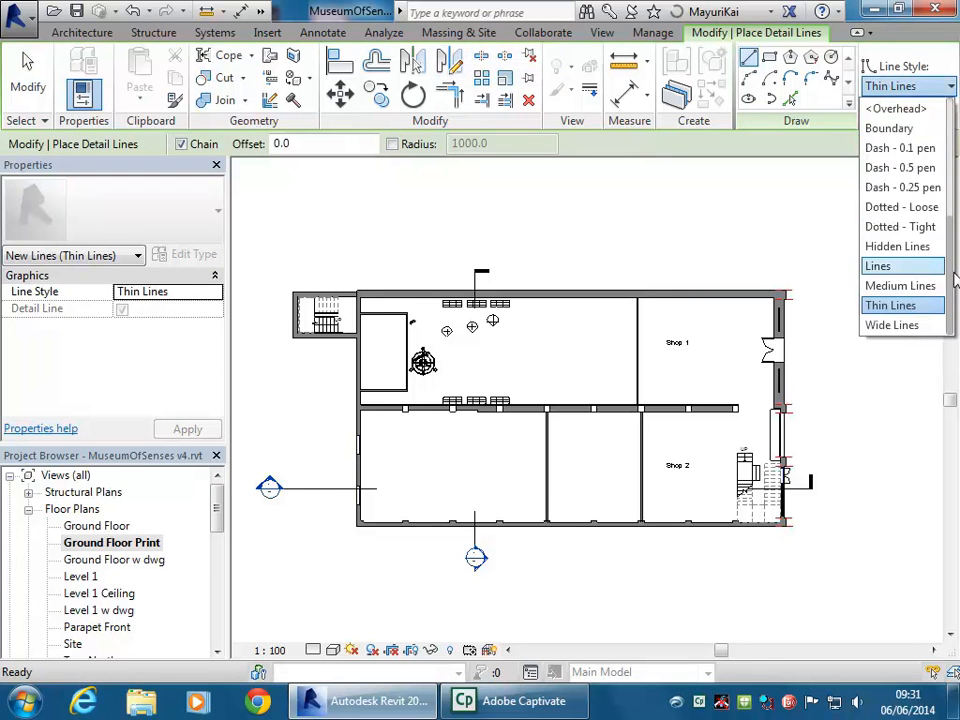
drag(955, 283, 953, 232)
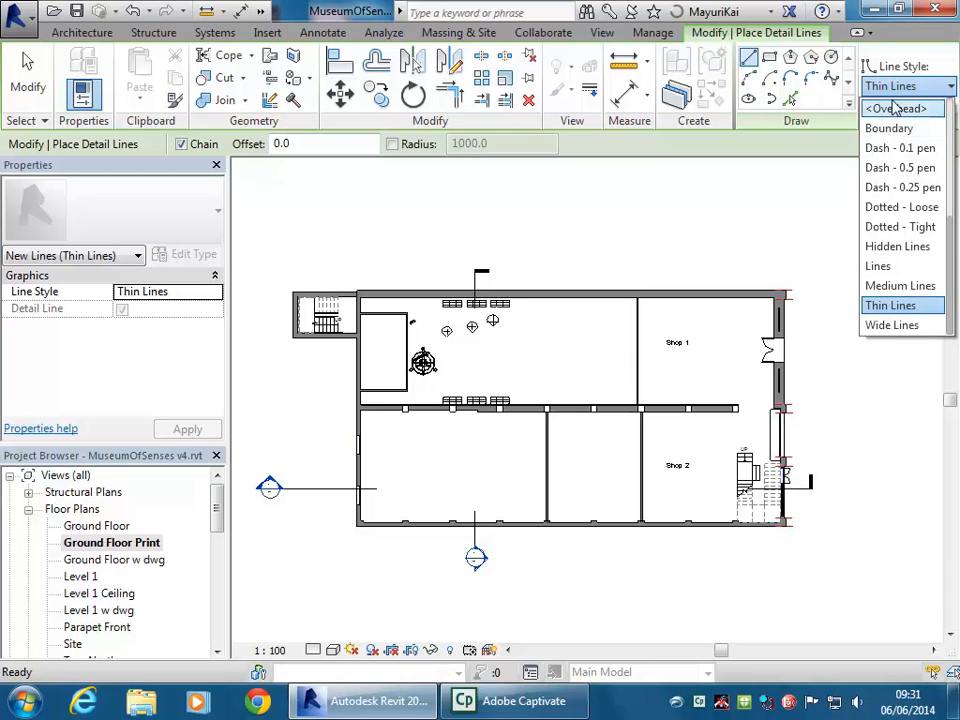
key(Escape)
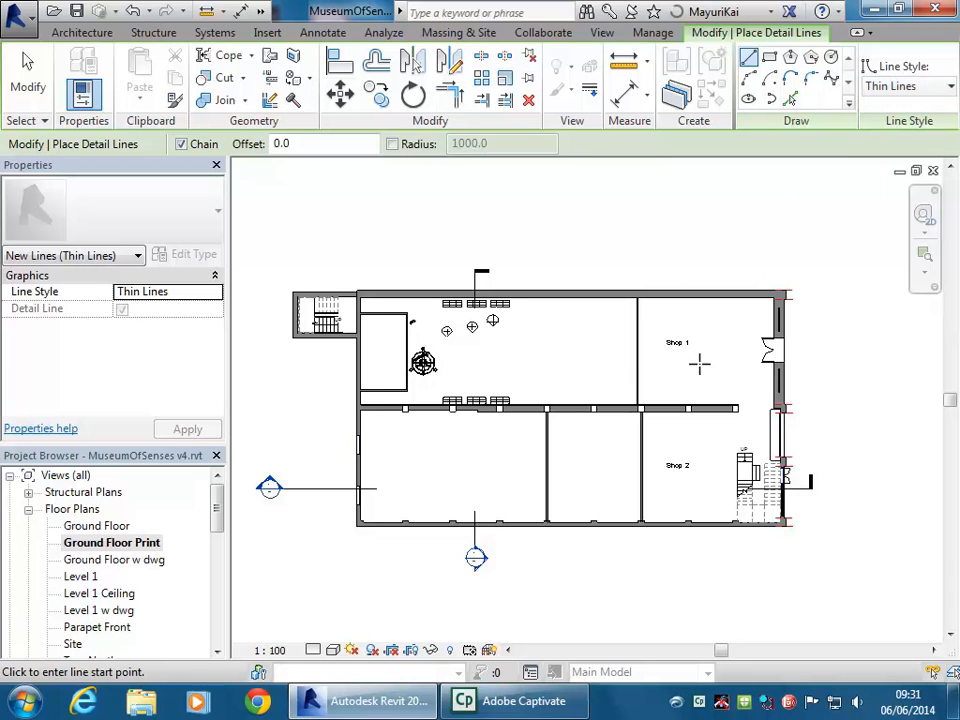
scroll(690, 358, up, 3)
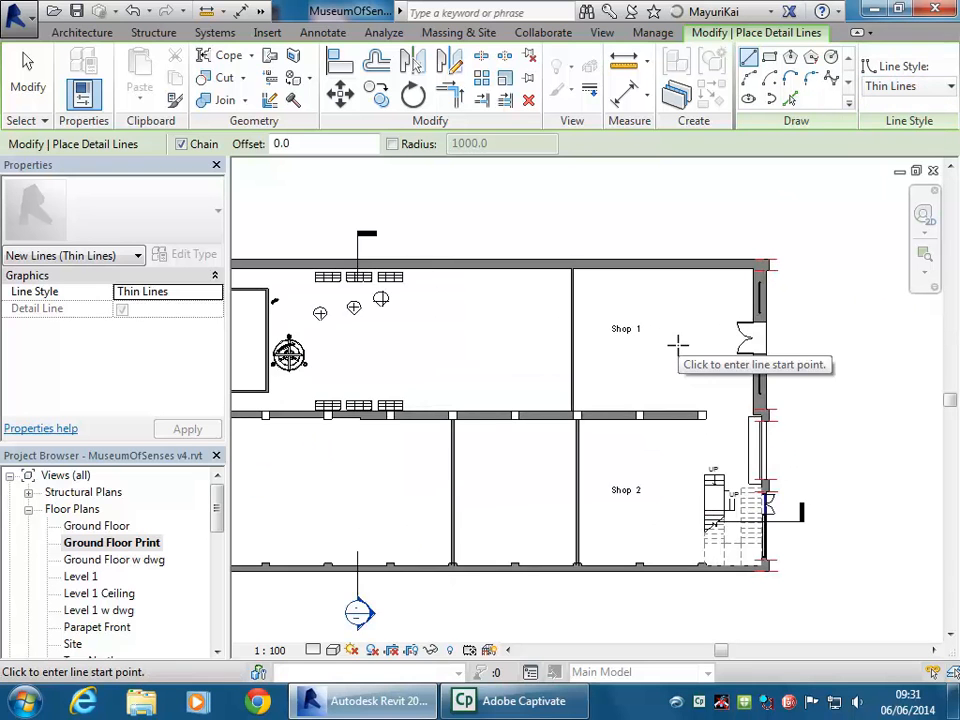
scroll(678, 345, up, 2)
scroll(678, 345, up, 1)
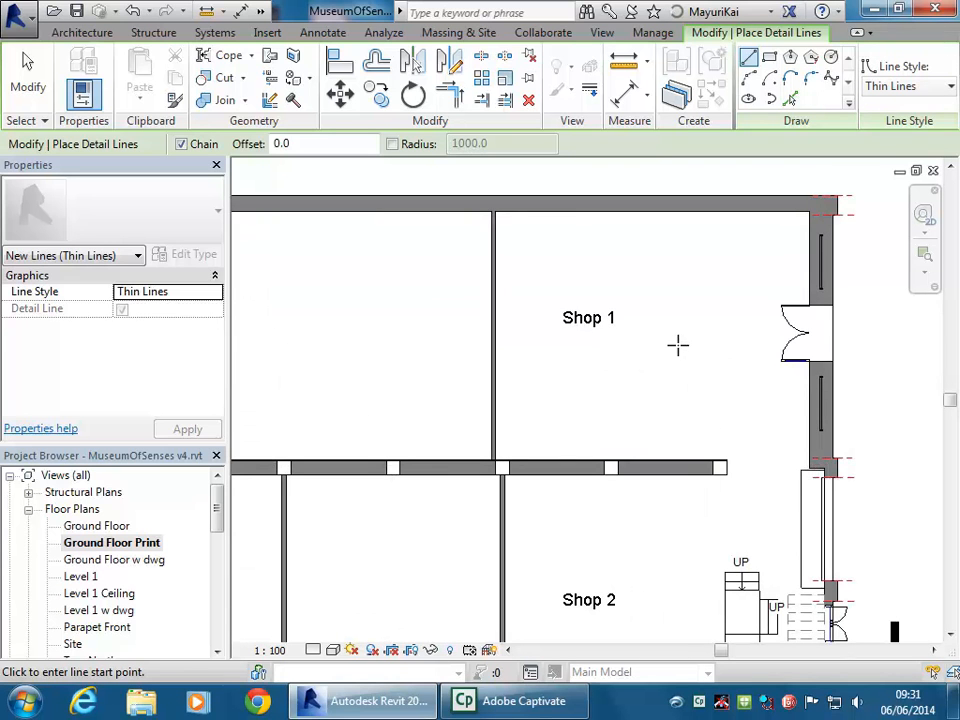
middle_drag(675, 349, 574, 371)
scroll(574, 371, up, 1)
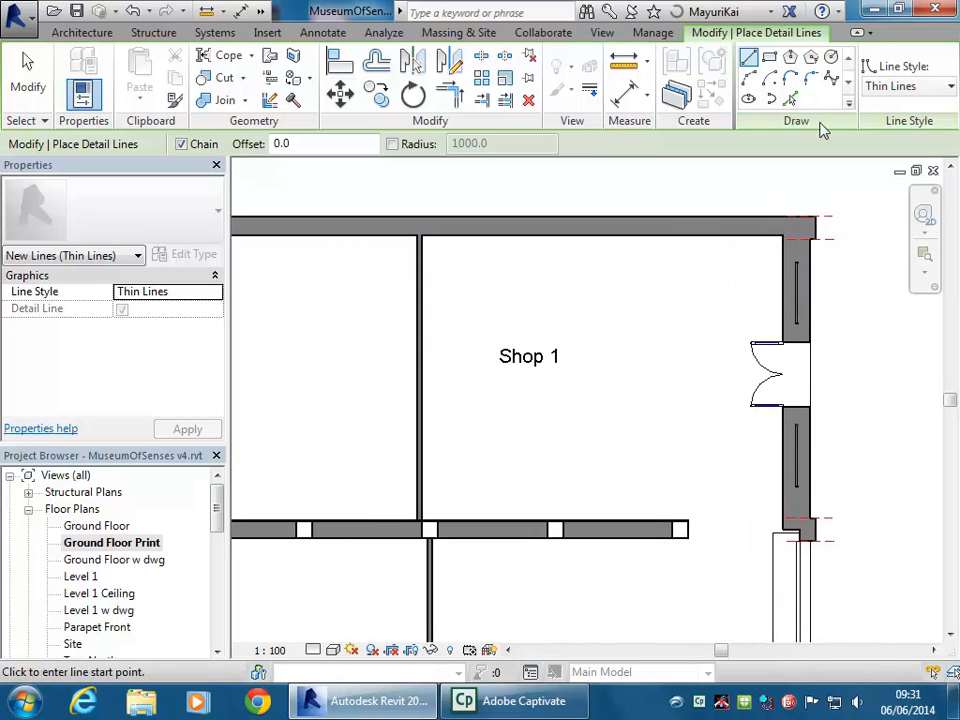
click(880, 87)
scroll(951, 214, up, 3)
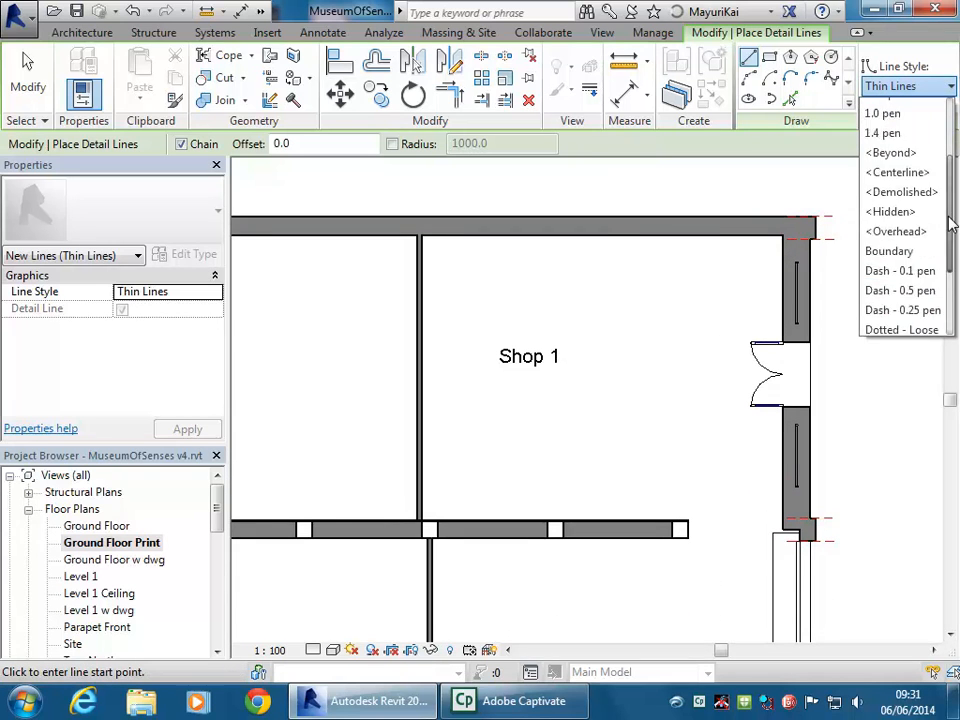
click(882, 317)
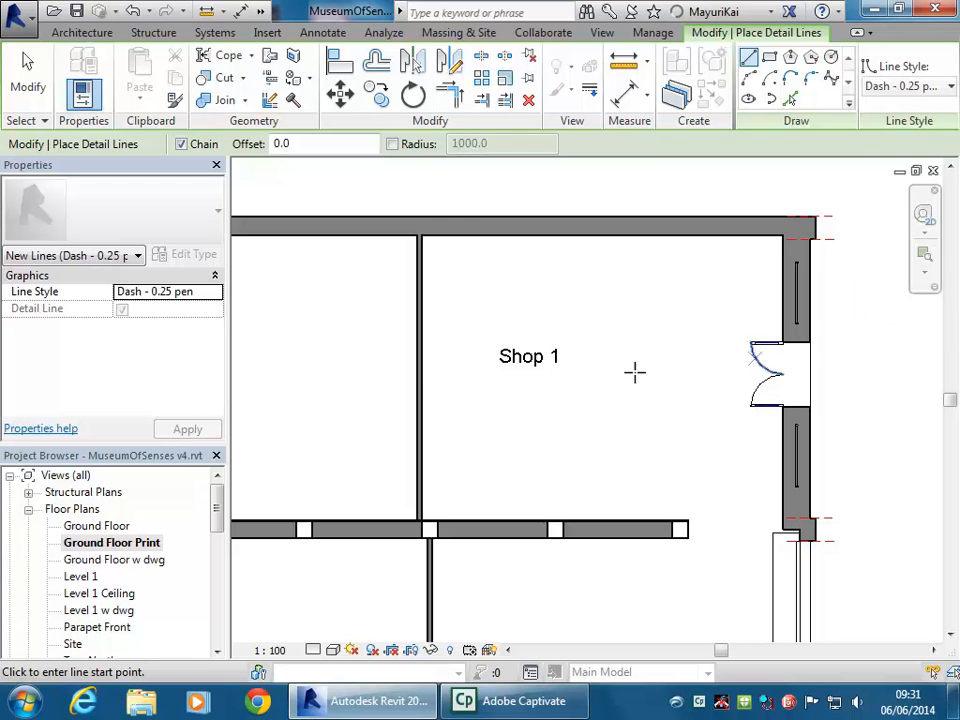
Draw a four-corner dashed box from the top wall around the Shop 1 label, then finish
click(461, 220)
click(462, 452)
click(632, 452)
click(632, 233)
key(Escape)
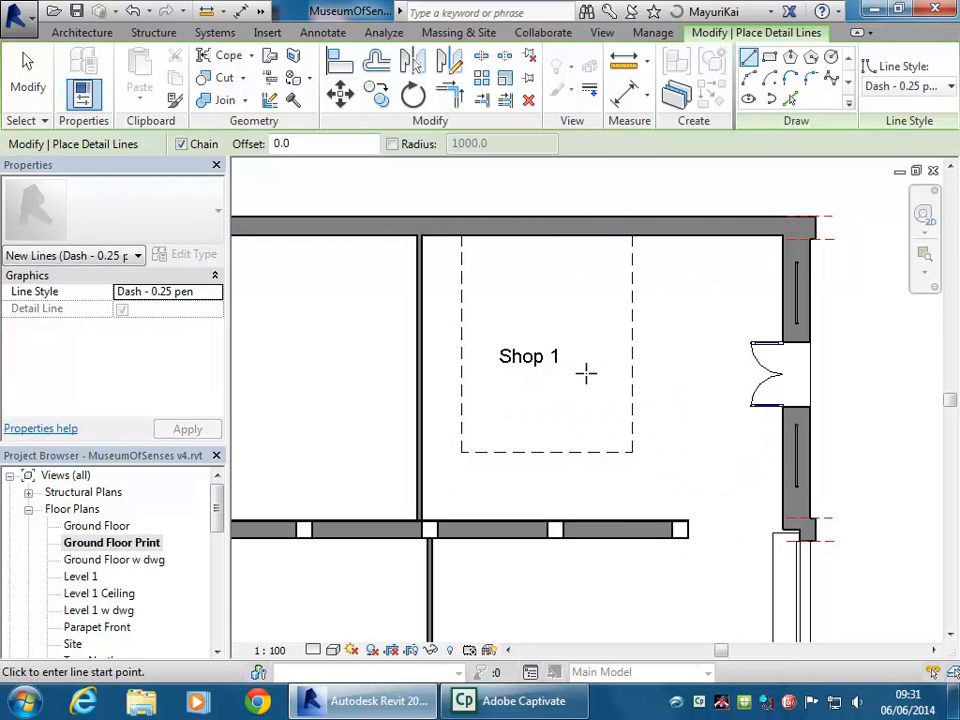
key(Escape)
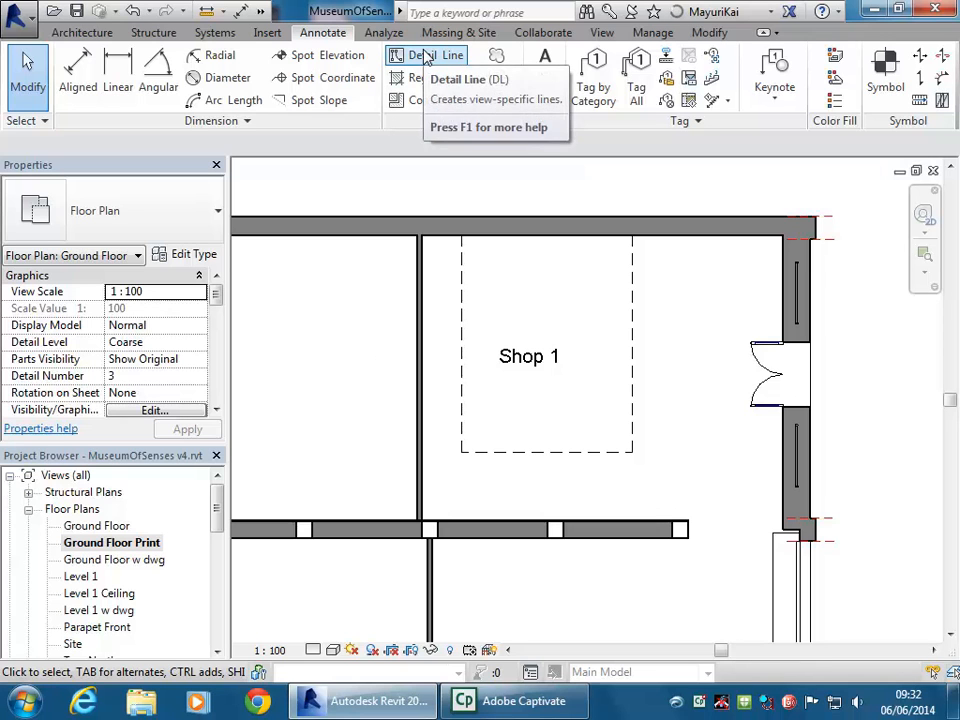
double_click(99, 530)
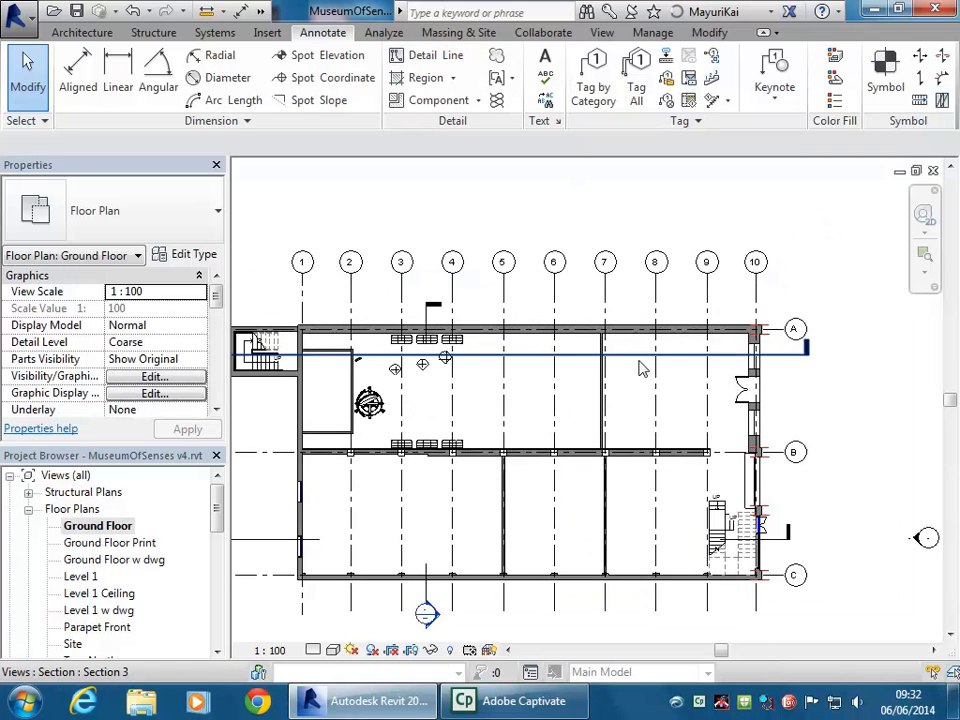
double_click(112, 543)
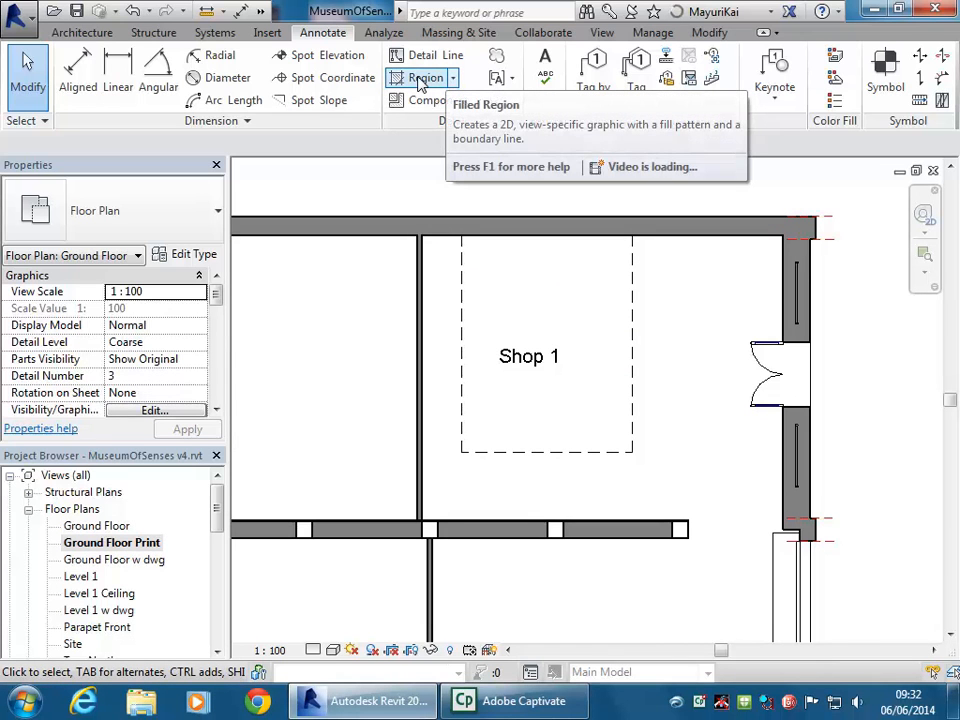
scroll(486, 504, up, 5)
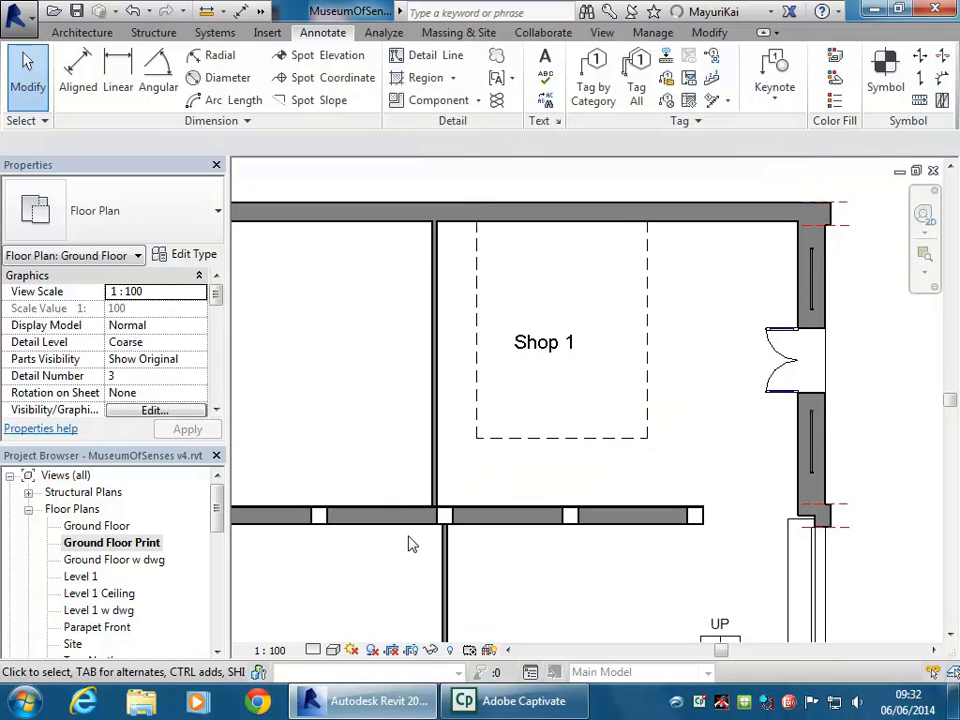
scroll(501, 480, up, 2)
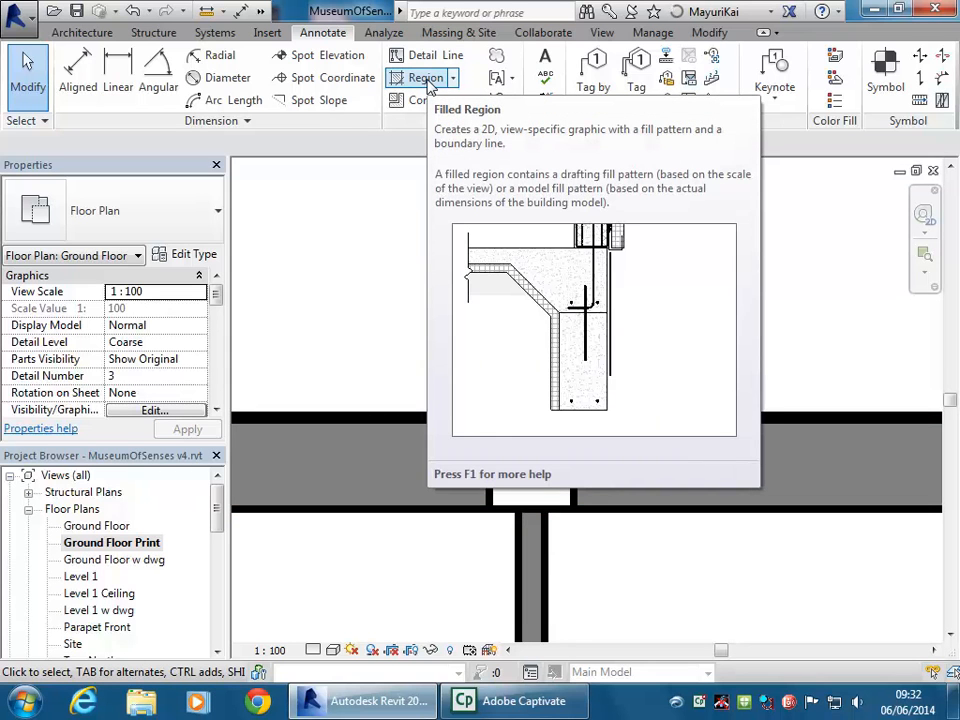
Start a filled region, browse drafting and model fill patterns in its type settings, then cancel unchanged
click(425, 78)
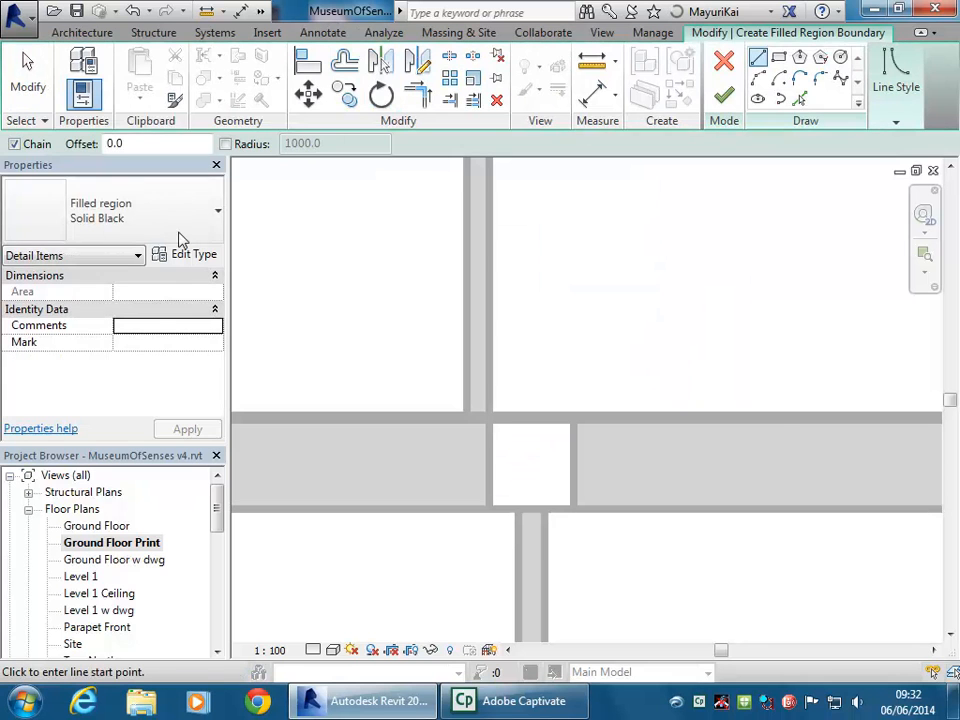
click(186, 256)
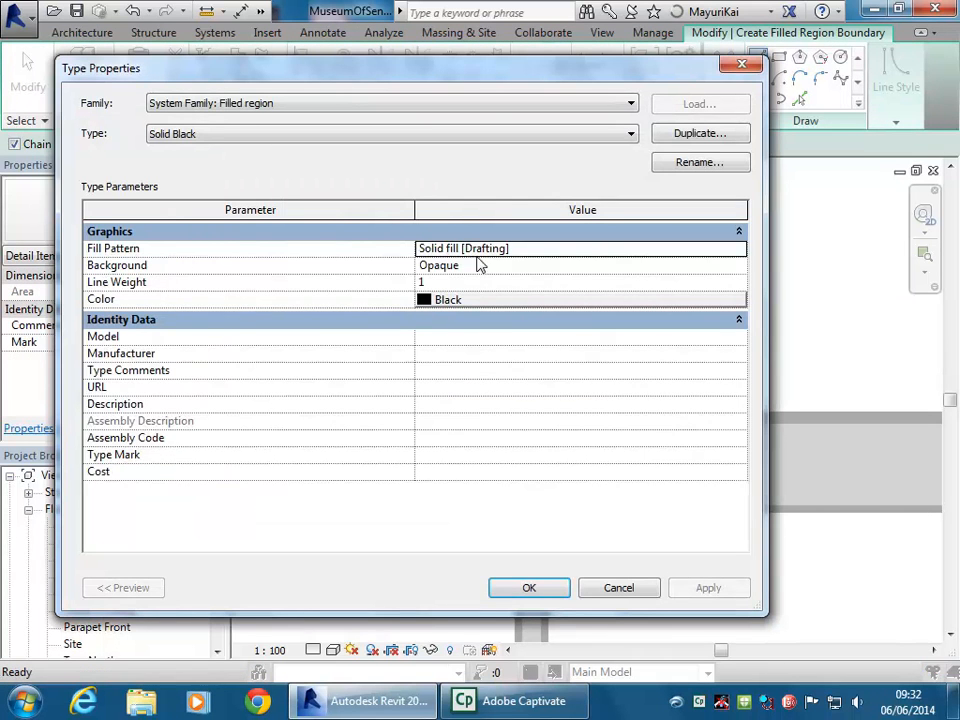
click(739, 248)
scroll(497, 343, up, 1)
drag(496, 340, 493, 402)
click(346, 449)
drag(499, 275, 498, 223)
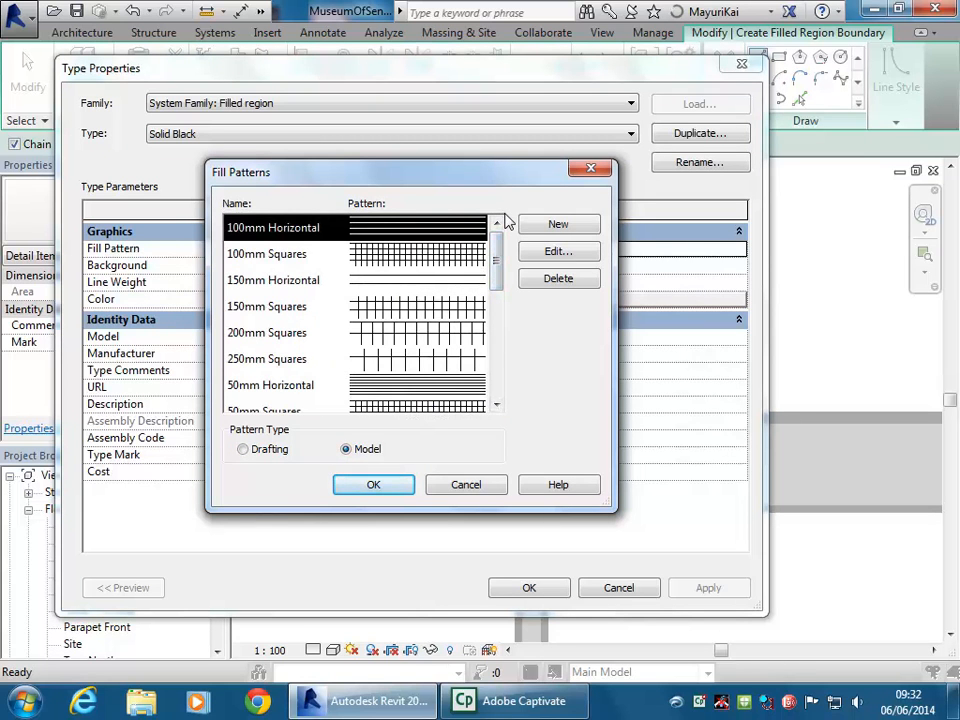
click(483, 492)
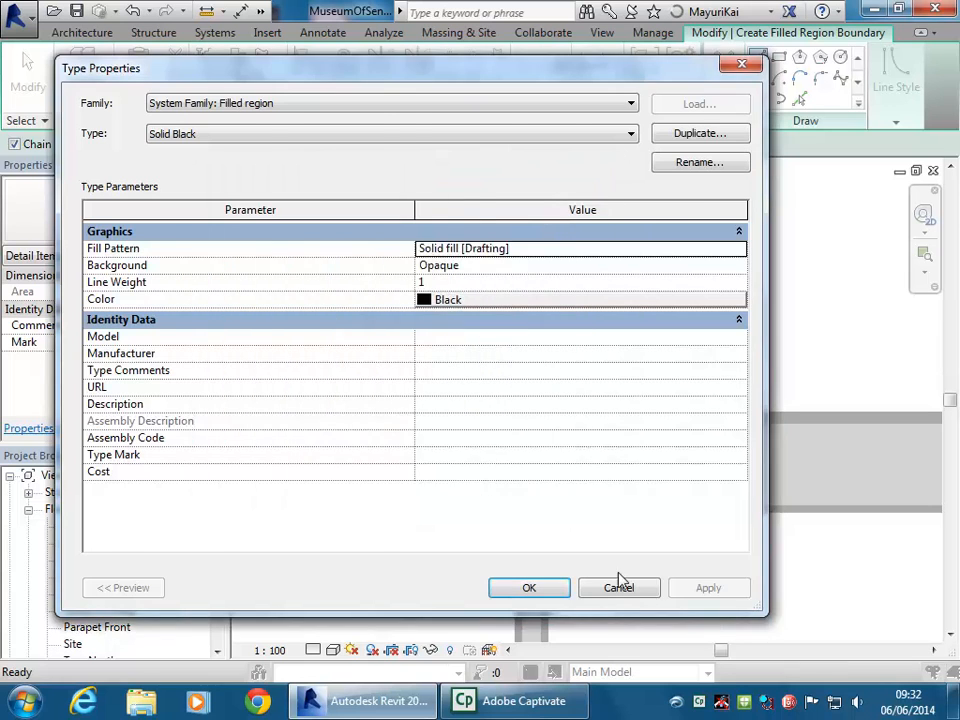
click(630, 587)
key(Escape)
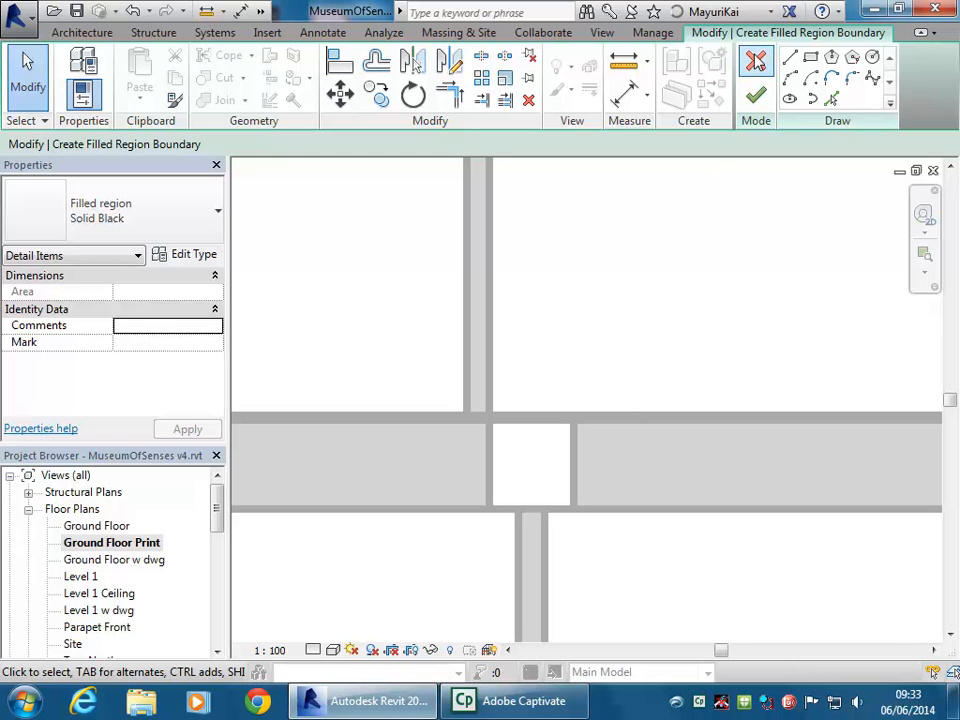
Draw a rectangular region boundary from the wall end to the opposite wall endpoint
middle_drag(620, 375, 541, 420)
scroll(450, 392, down, 3)
scroll(520, 419, down, 6)
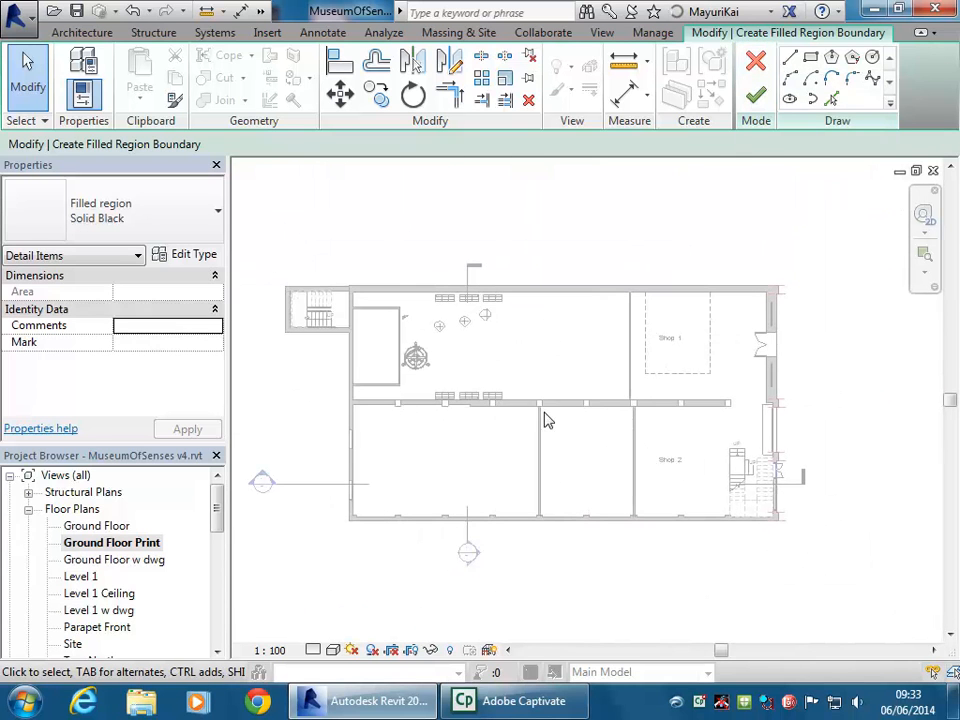
click(811, 57)
scroll(720, 415, up, 6)
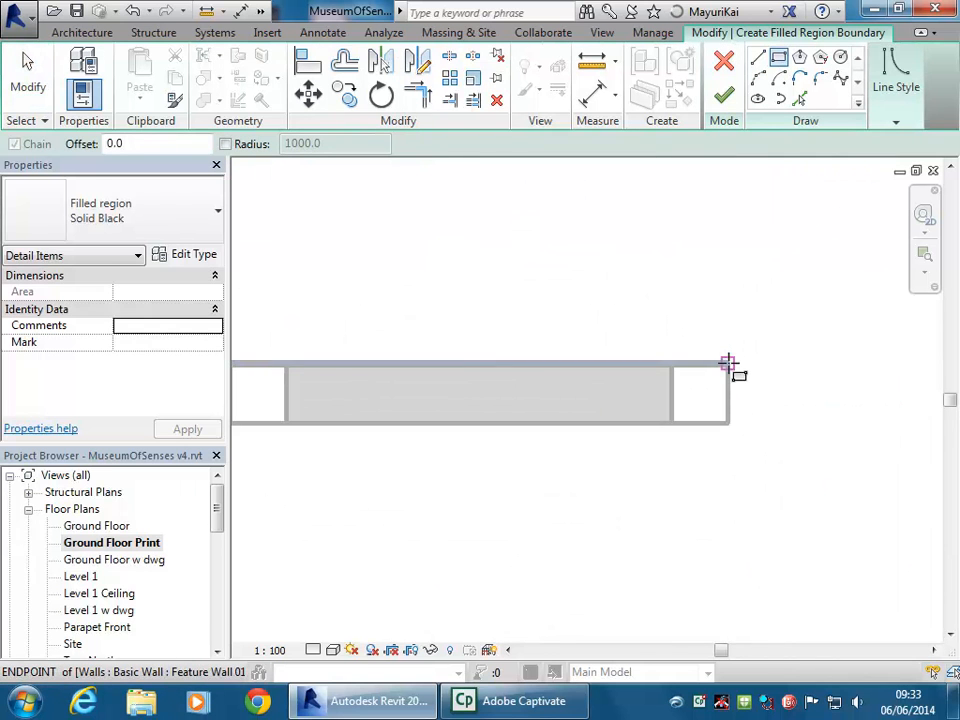
click(729, 364)
scroll(528, 470, down, 2)
scroll(529, 470, down, 3)
mouse_move(525, 454)
middle_down()
mouse_move(534, 469)
mouse_move(534, 454)
middle_up()
scroll(629, 413, up, 3)
scroll(629, 413, up, 3)
click(544, 441)
scroll(633, 421, down, 2)
middle_drag(633, 421, 510, 516)
middle_drag(426, 336, 394, 300)
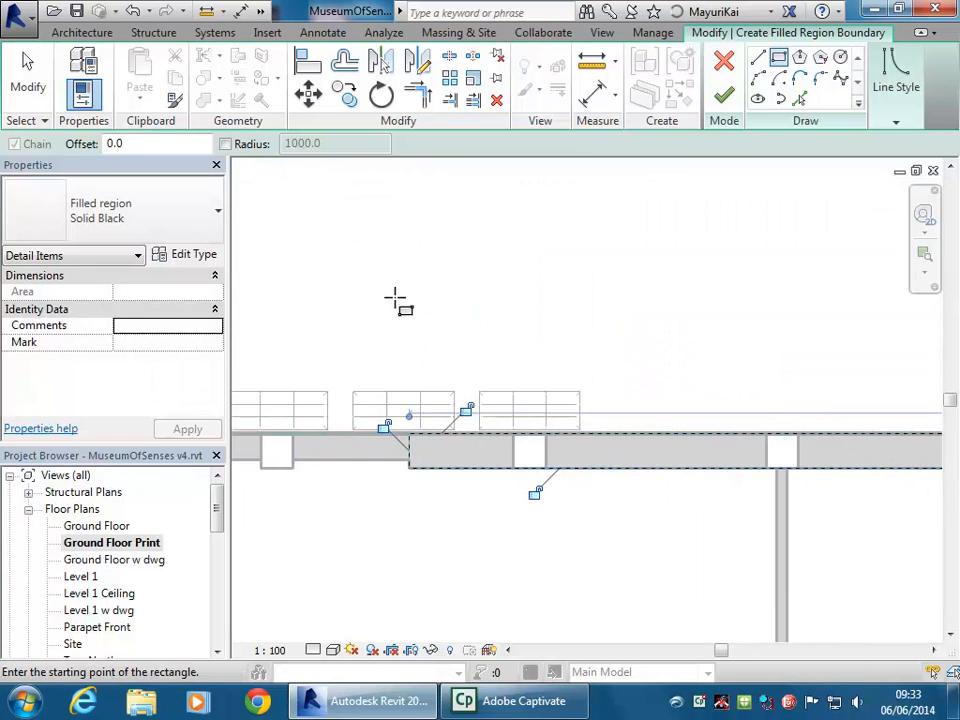
key(Escape)
scroll(410, 459, up, 3)
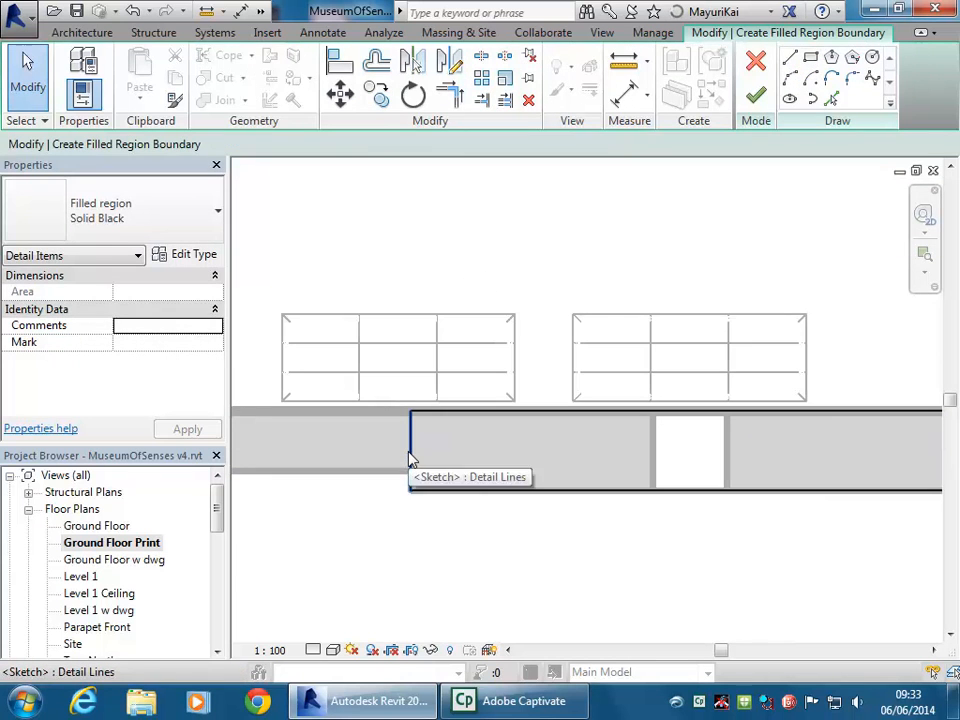
Switch the region's boundary lines to the Medium Lines line style
click(410, 459)
click(880, 124)
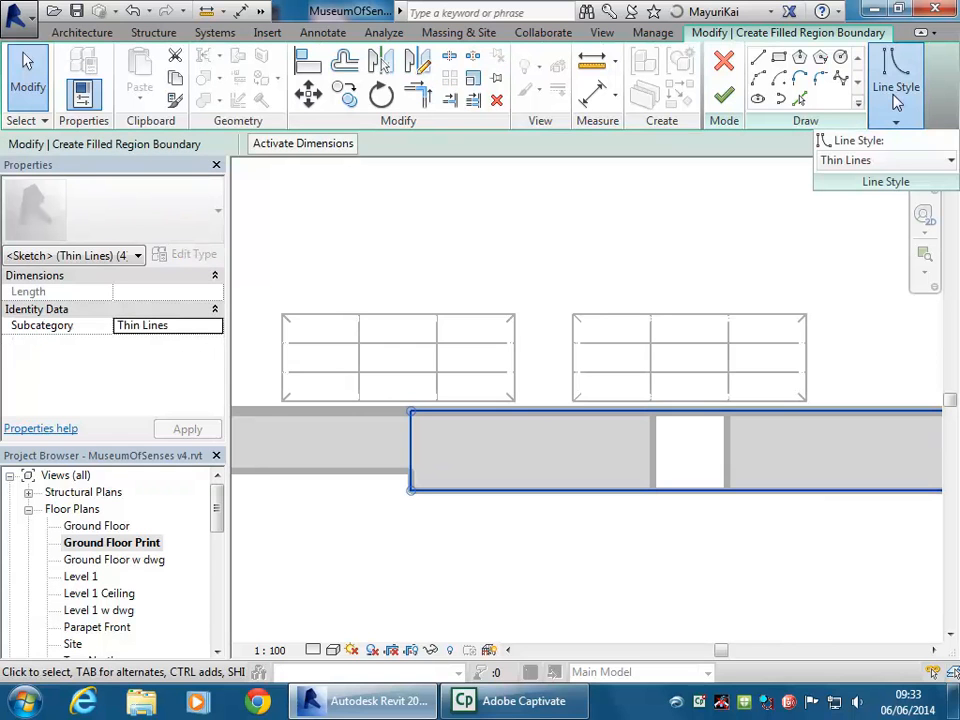
click(950, 160)
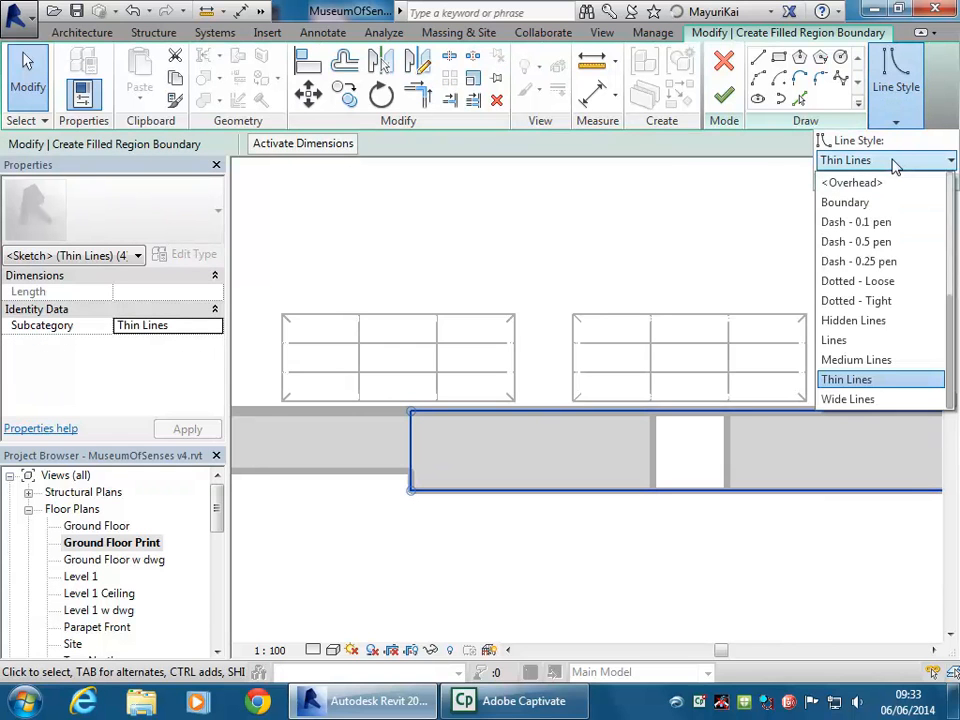
click(860, 360)
click(448, 300)
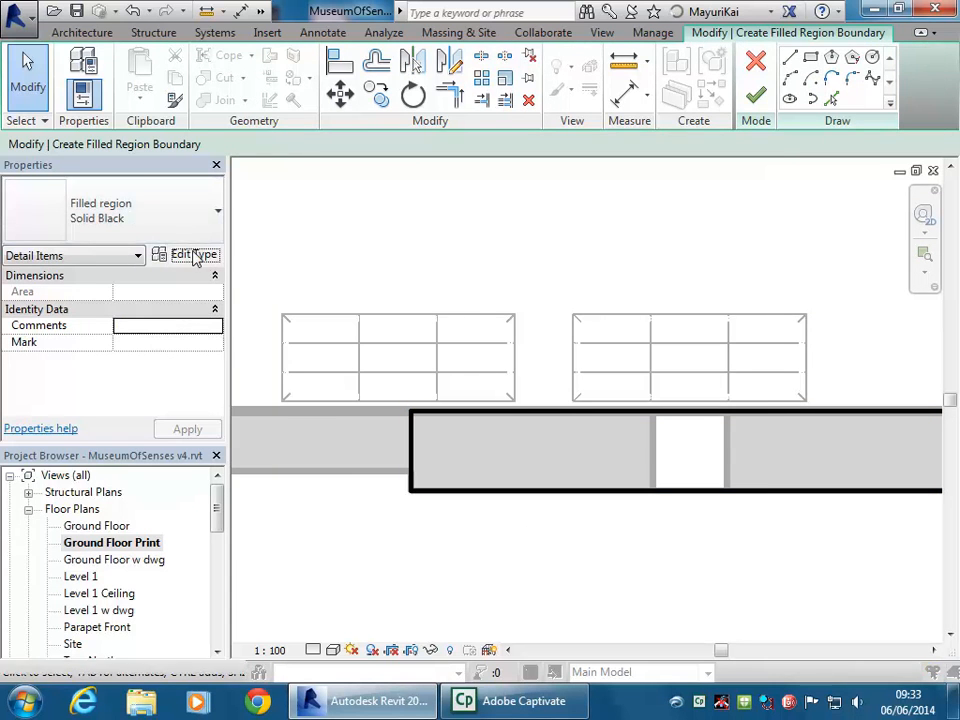
click(193, 255)
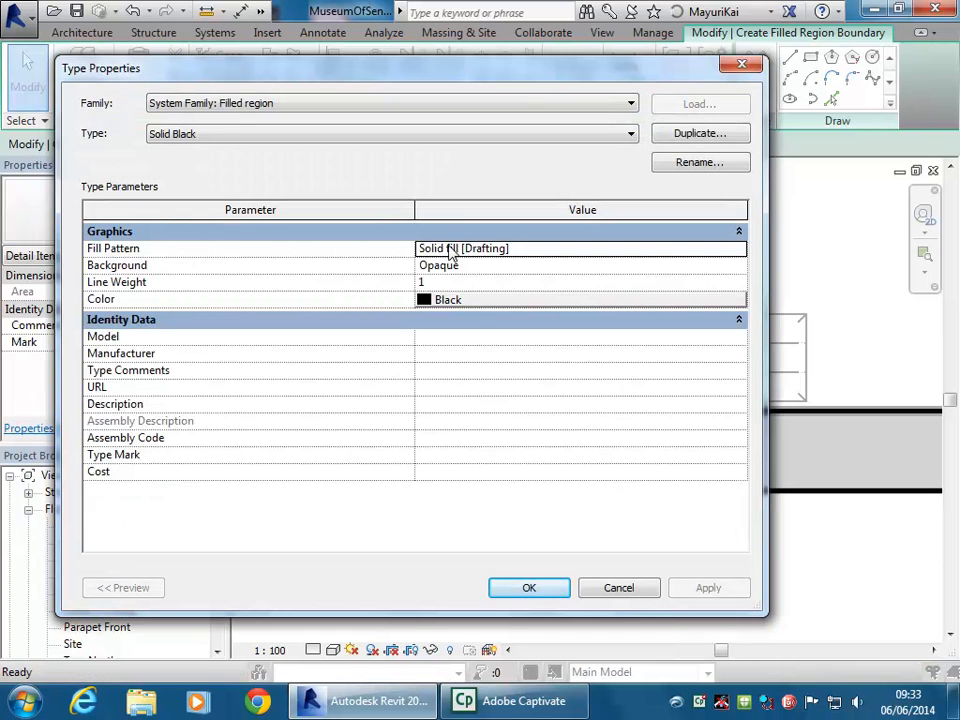
click(692, 135)
drag(379, 207, 441, 205)
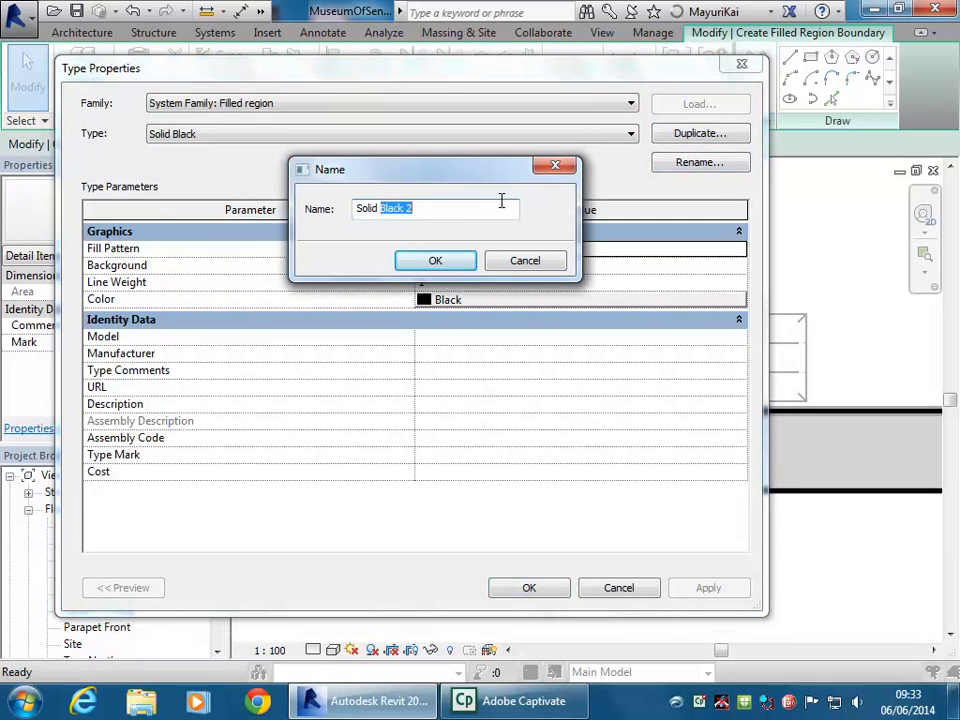
text(Grey)
click(435, 260)
click(507, 303)
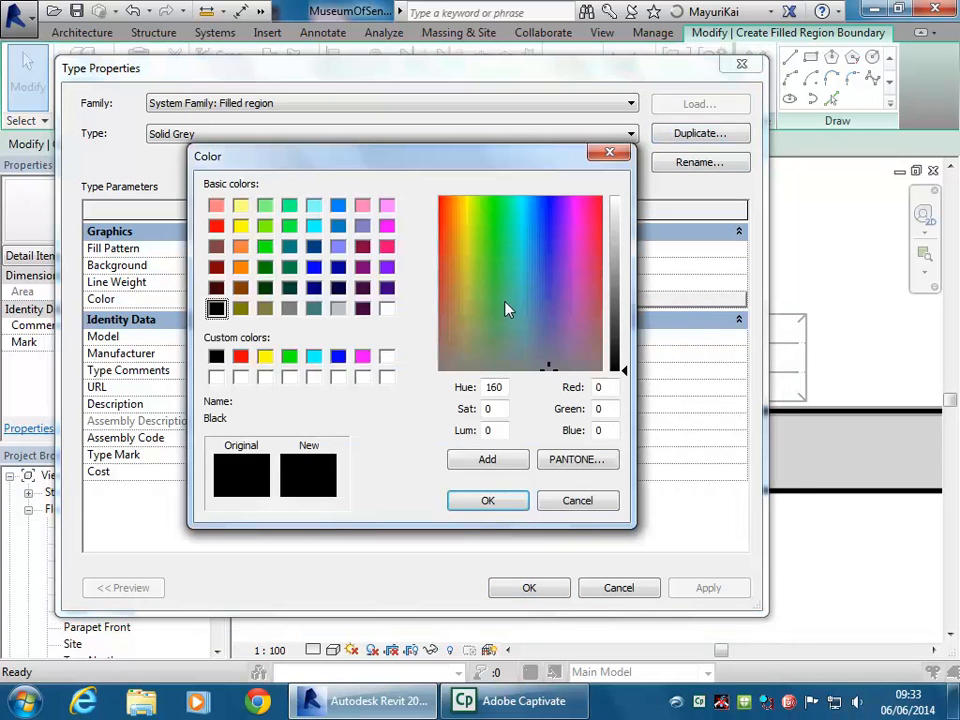
click(338, 309)
click(488, 502)
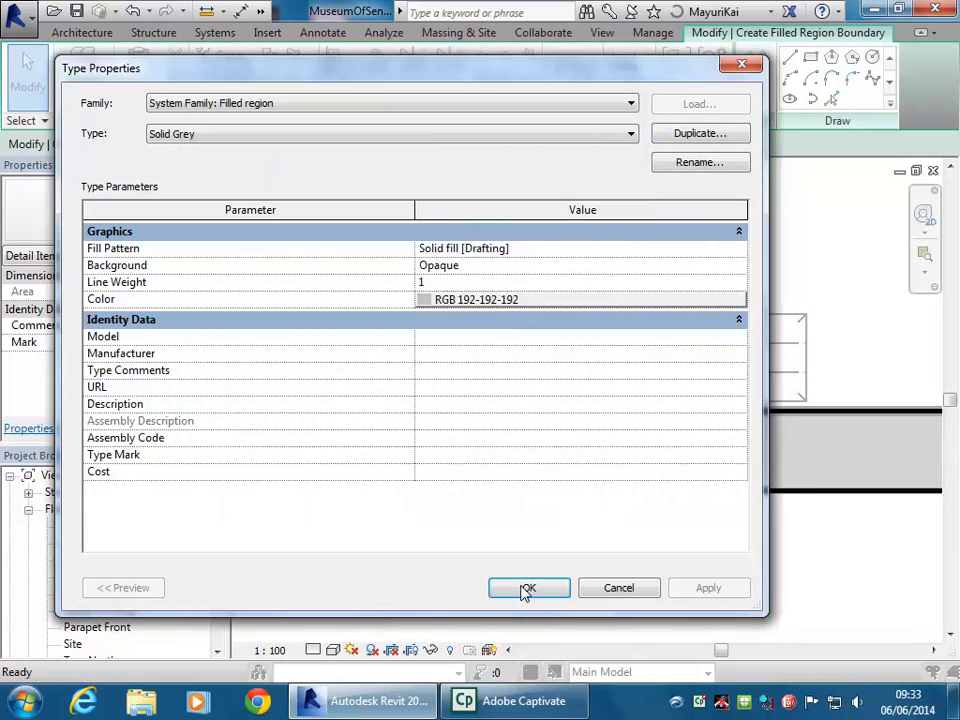
click(525, 586)
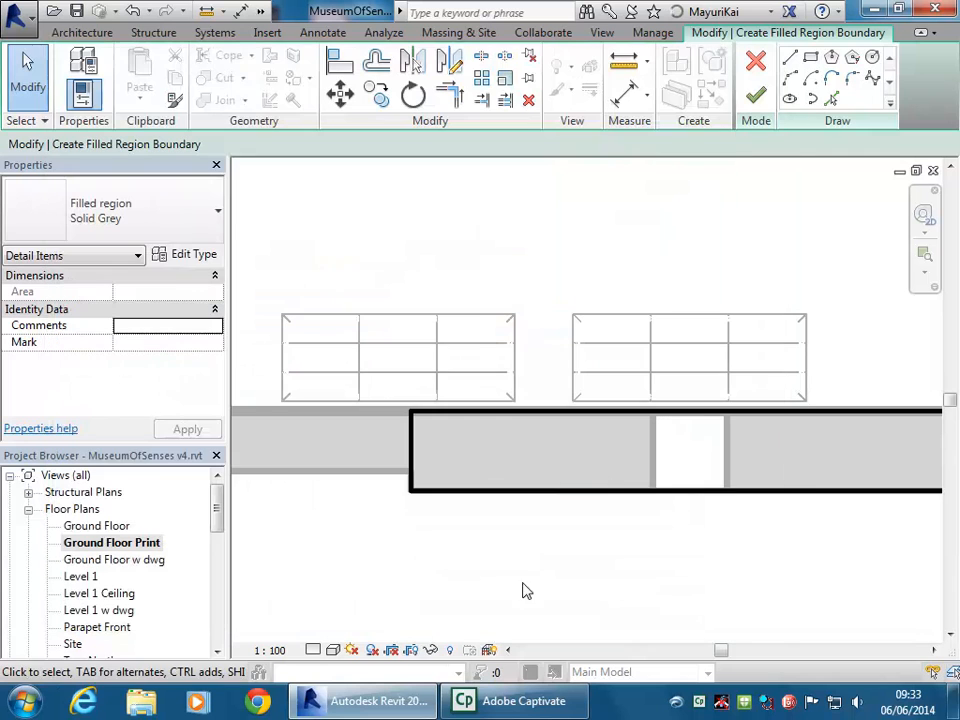
click(756, 98)
click(494, 258)
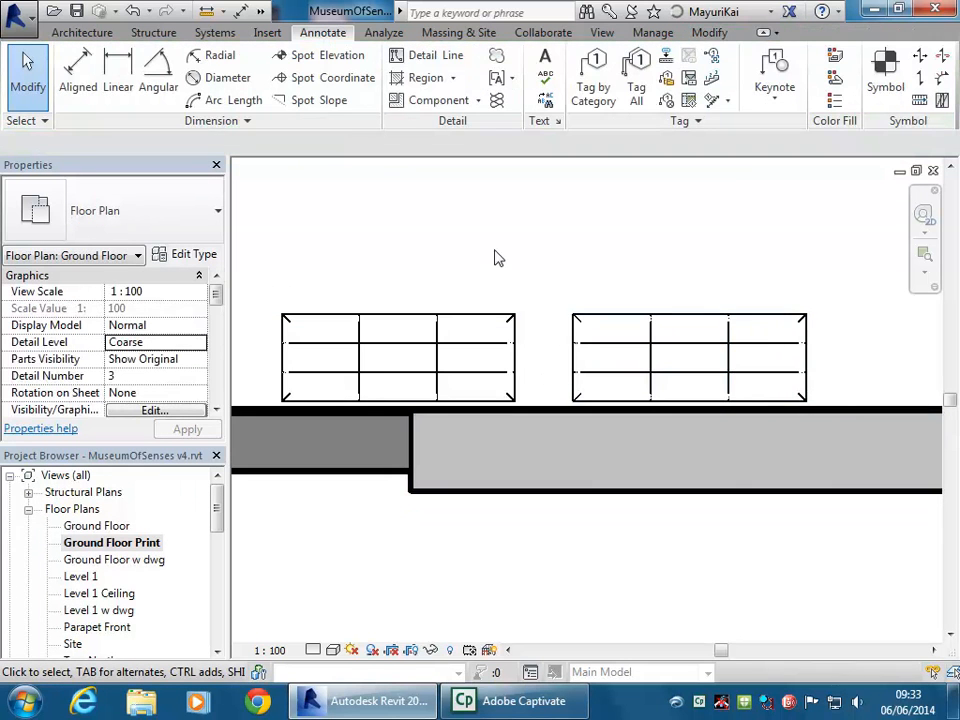
scroll(494, 258, down, 3)
middle_drag(494, 258, 618, 380)
scroll(407, 248, down, 5)
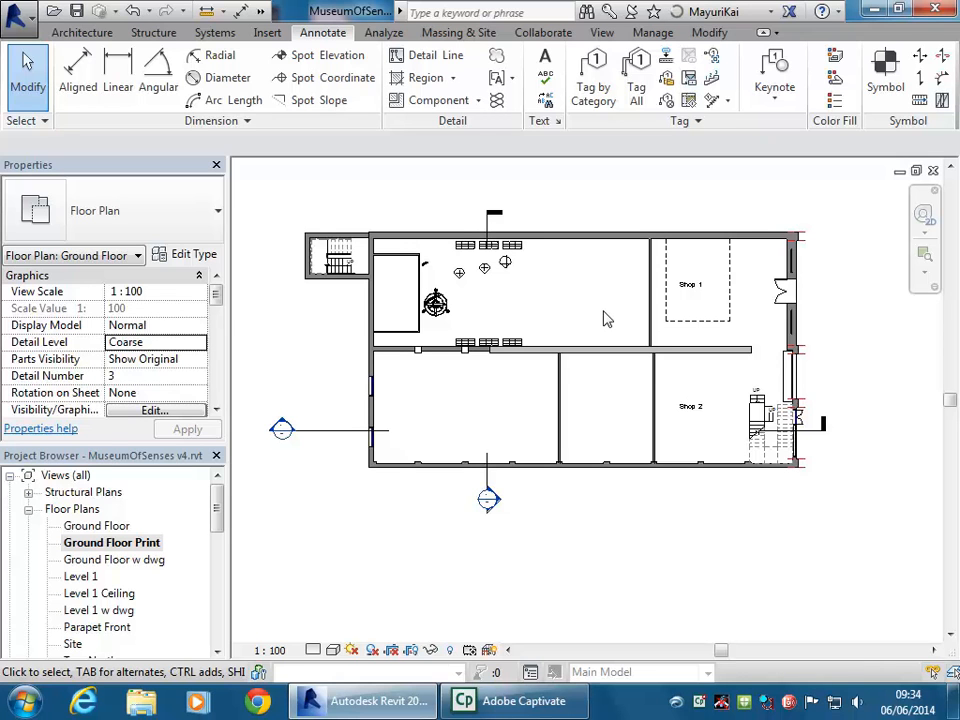
middle_drag(605, 318, 590, 316)
scroll(590, 316, down, 1)
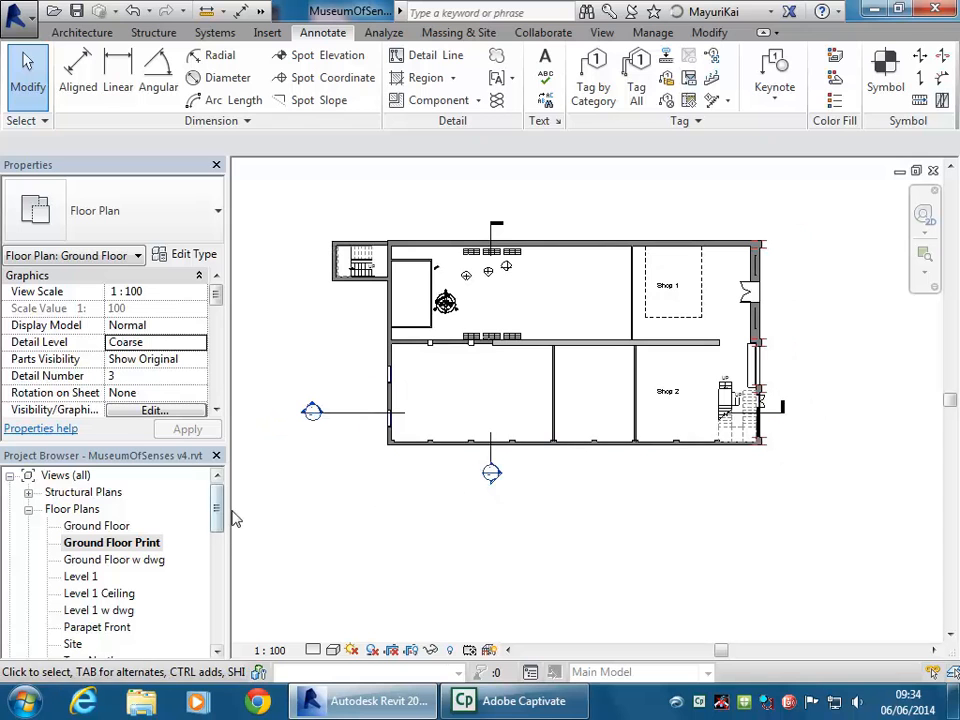
mouse_move(218, 512)
mouse_down()
mouse_move(218, 590)
mouse_move(216, 506)
mouse_up()
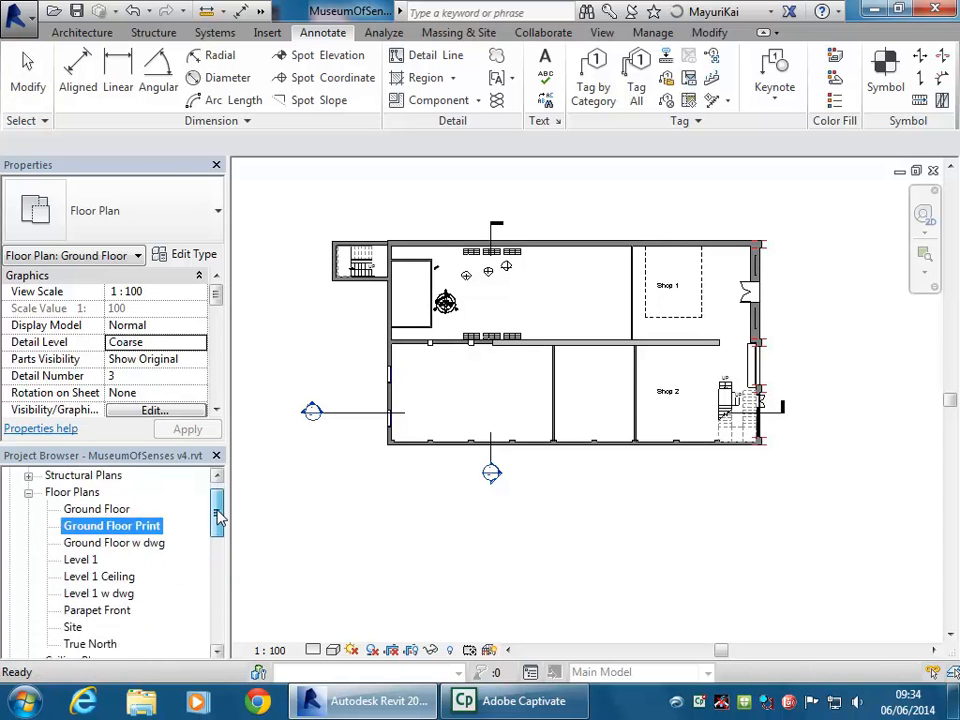
middle_drag(321, 332, 334, 339)
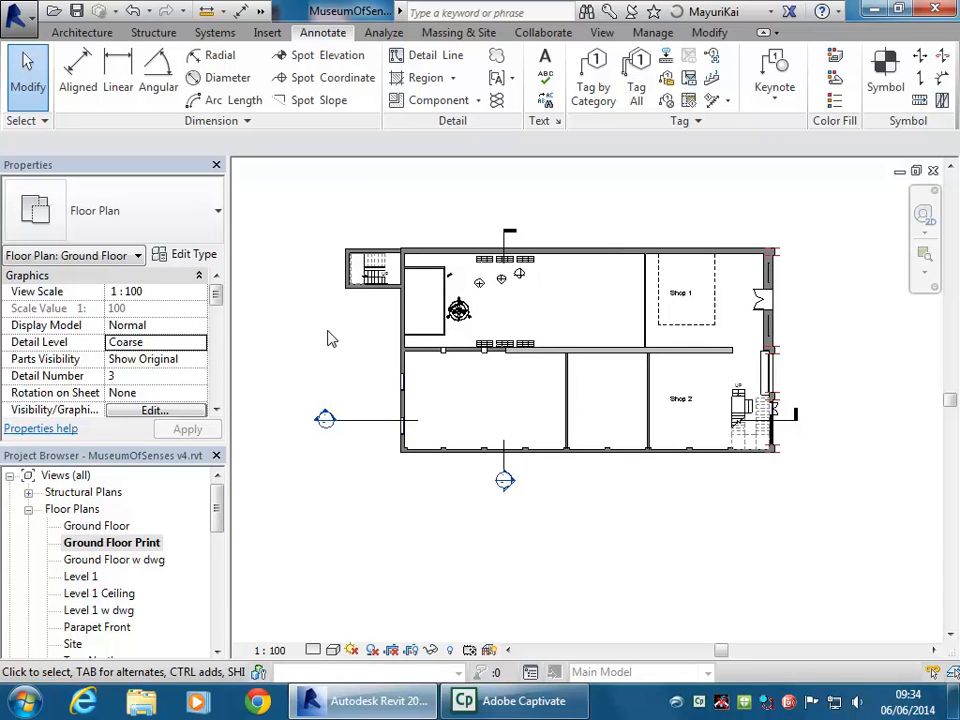
Start an aligned dimension measuring to wall faces and pick the lower-left outer wall faces
click(70, 78)
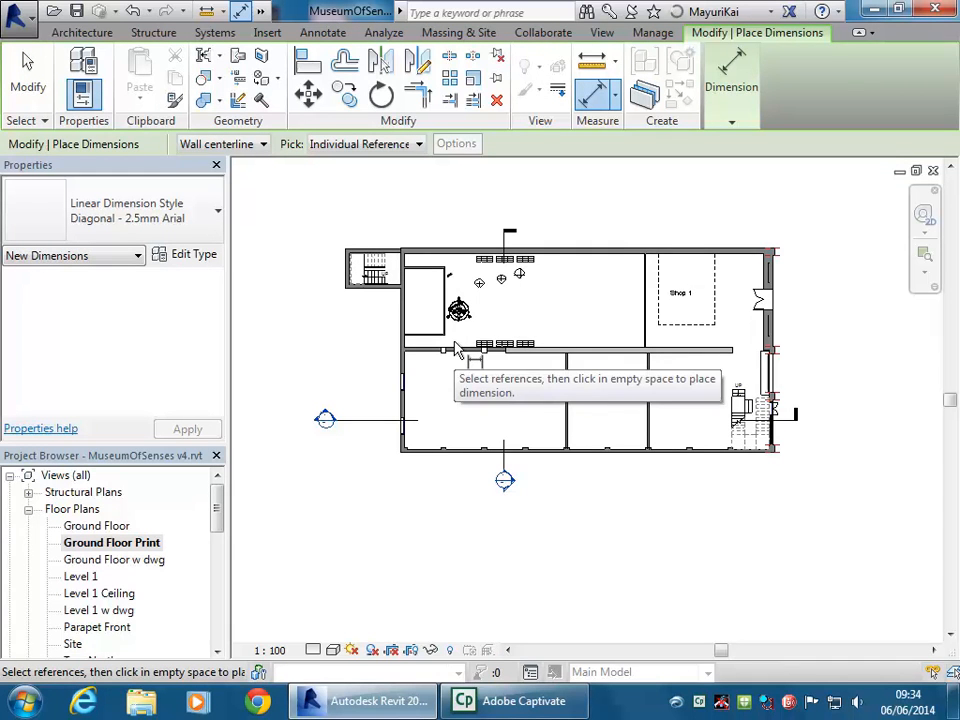
scroll(409, 456, up, 5)
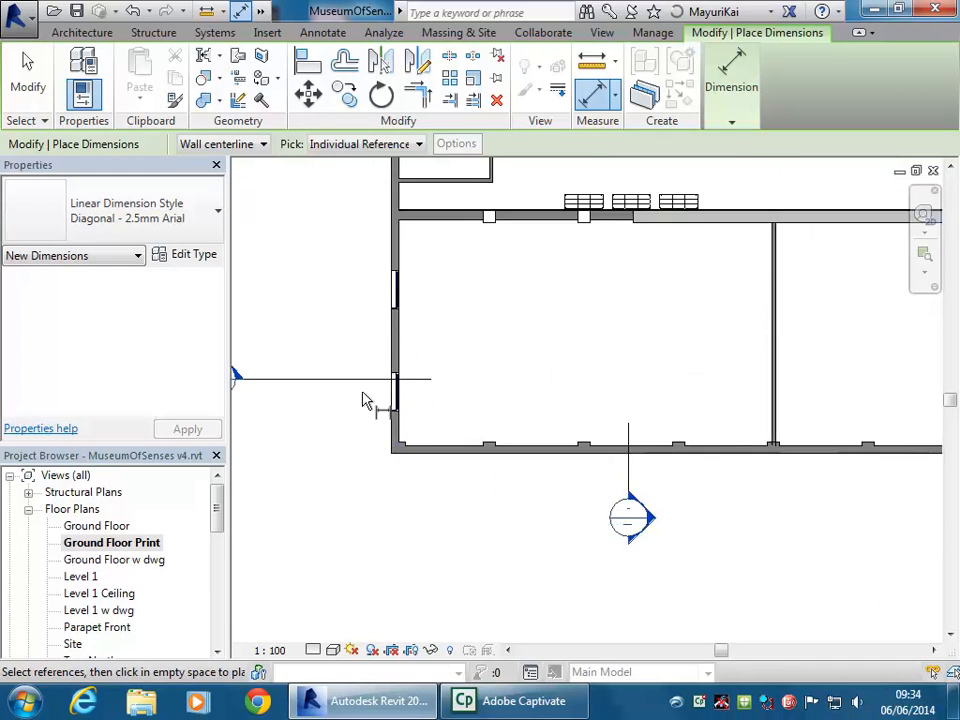
click(237, 148)
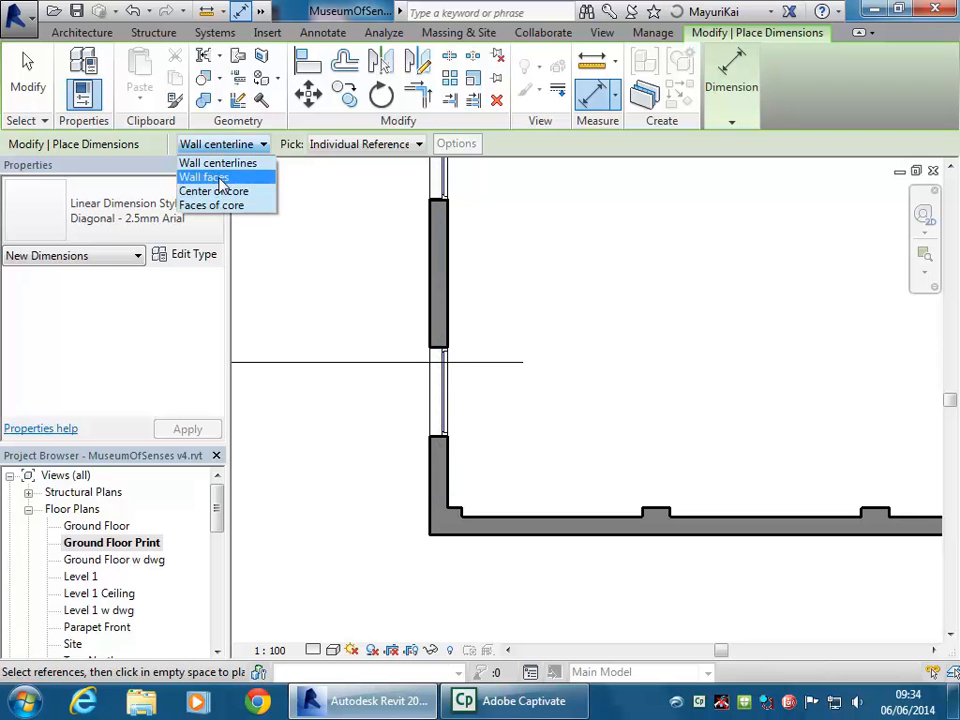
click(214, 176)
click(447, 495)
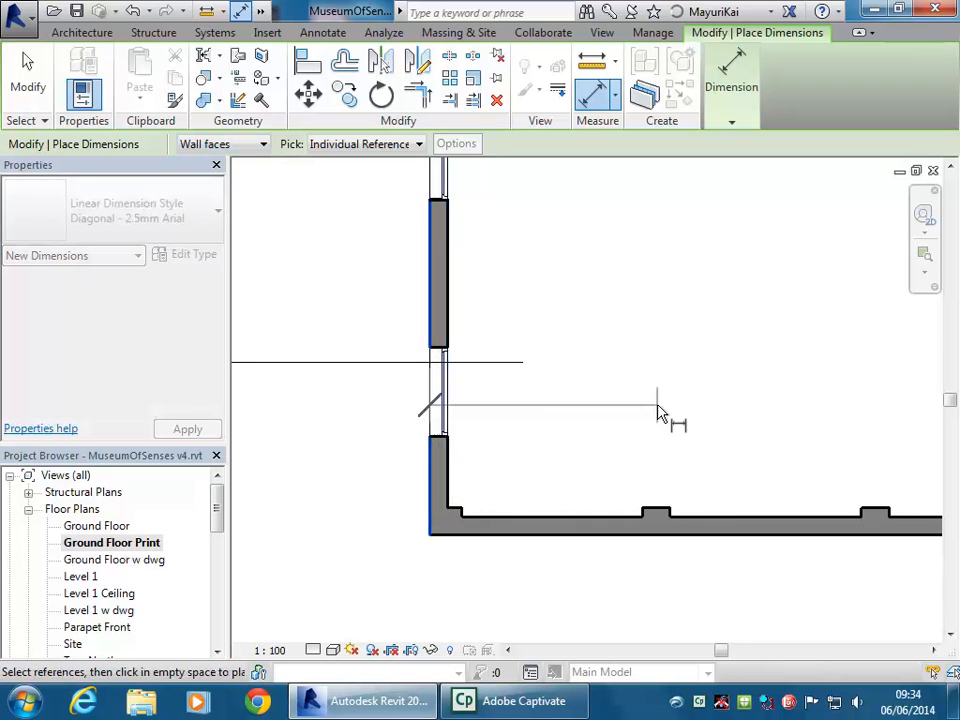
scroll(672, 410, down, 3)
scroll(760, 440, down, 5)
scroll(680, 455, up, 8)
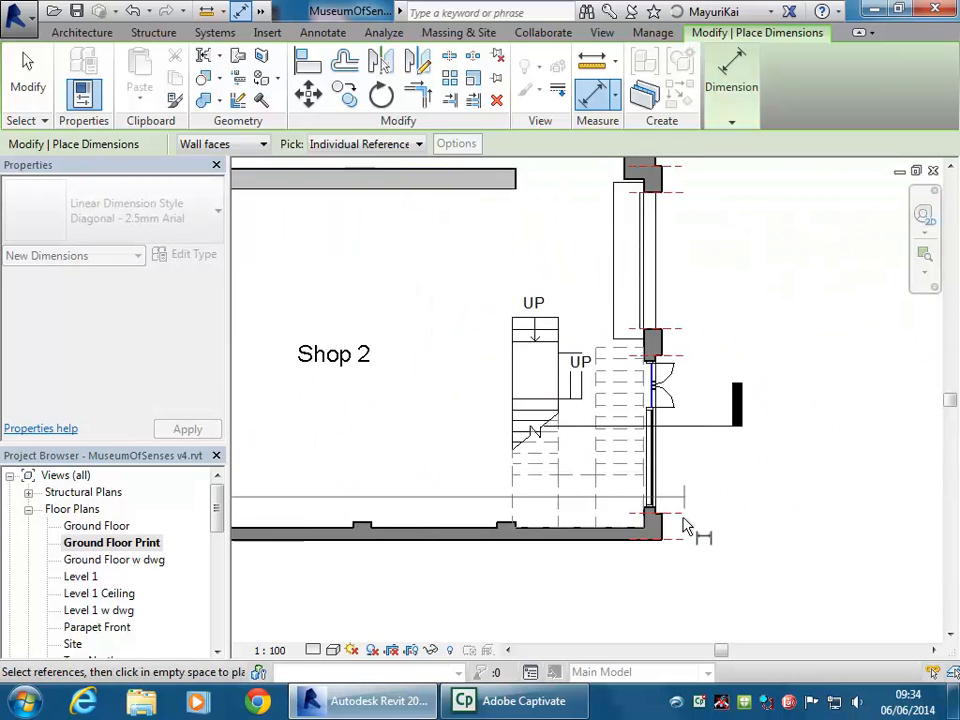
scroll(660, 535, down, 4)
scroll(677, 493, down, 2)
scroll(542, 520, up, 6)
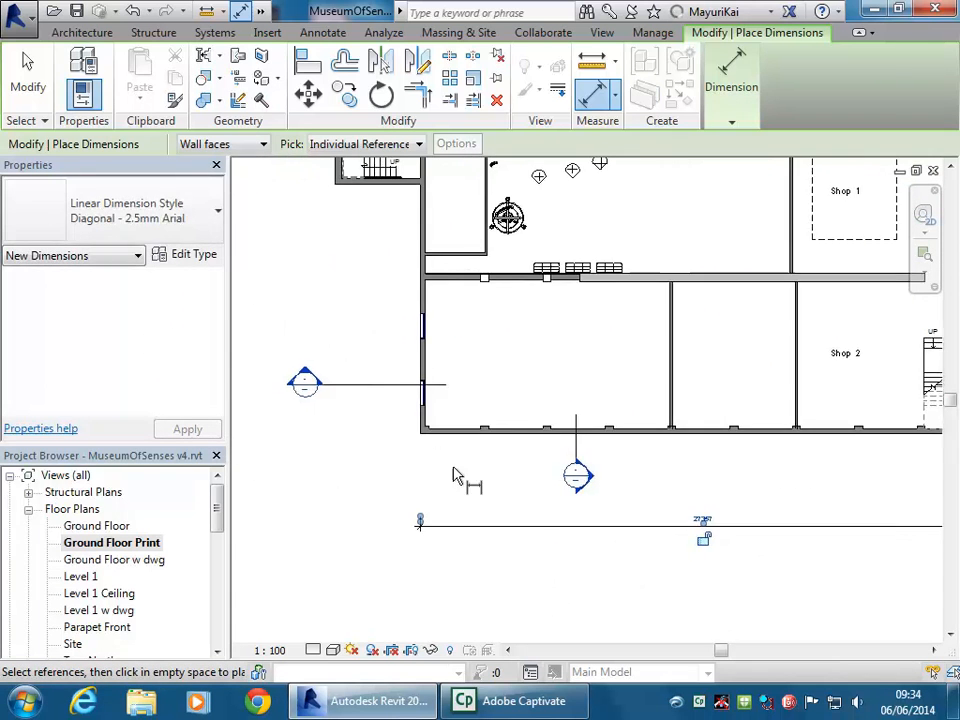
click(437, 421)
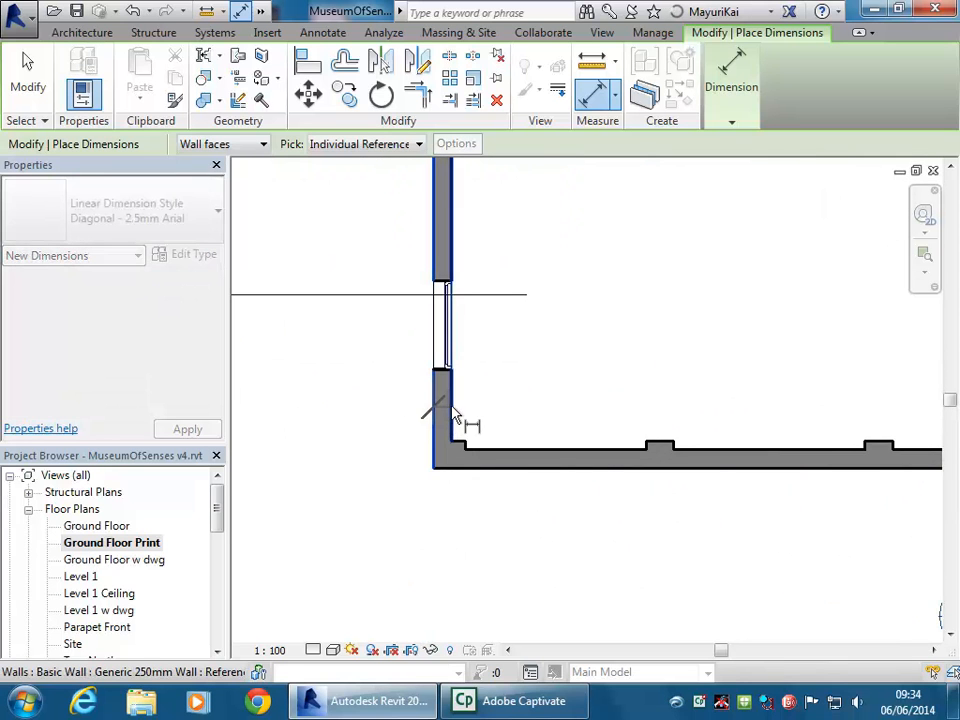
Add the partition and right-corner wall faces and place the 27357 string below the building
scroll(716, 414, down, 3)
middle_drag(716, 414, 262, 435)
scroll(262, 435, down, 1)
scroll(517, 388, up, 6)
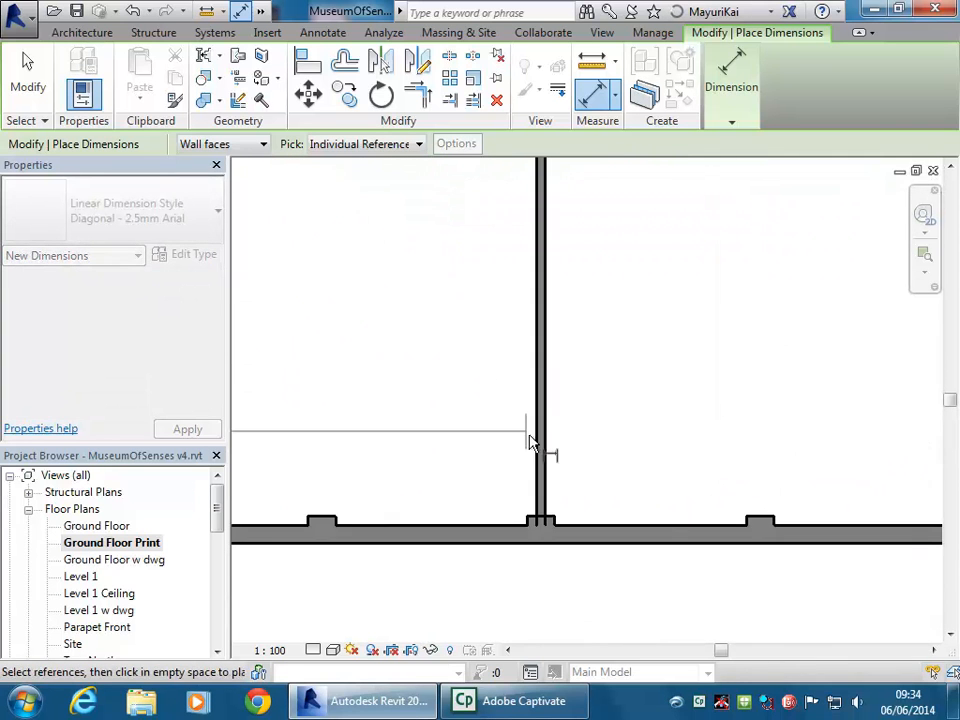
click(538, 451)
scroll(765, 429, down, 4)
scroll(525, 454, up, 5)
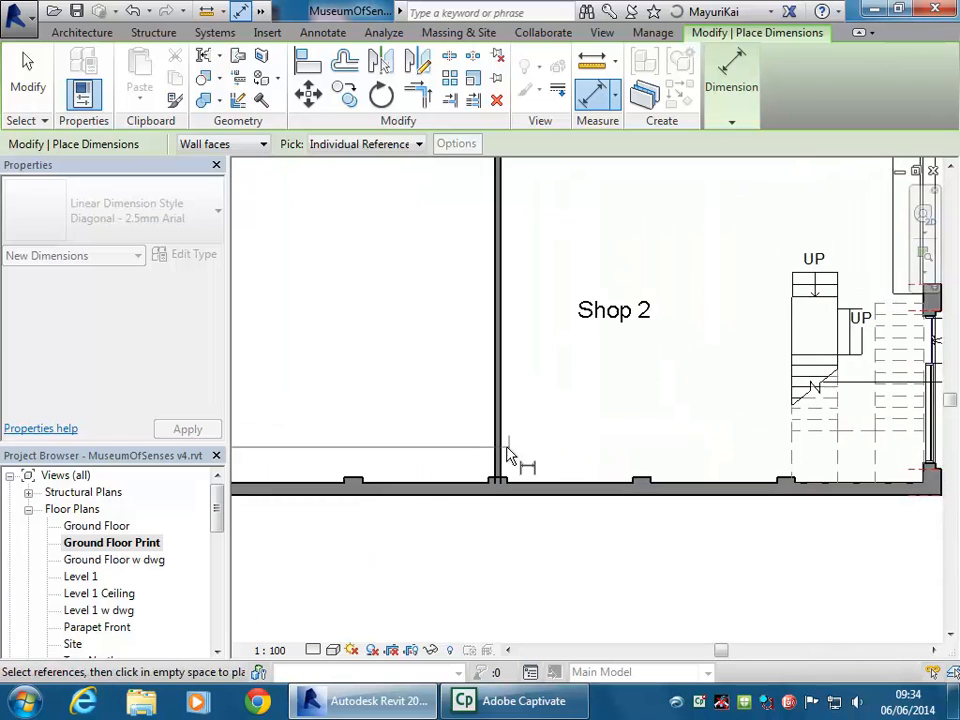
click(552, 469)
click(560, 464)
scroll(703, 431, down, 2)
middle_drag(720, 431, 505, 425)
scroll(590, 416, up, 3)
scroll(605, 440, up, 1)
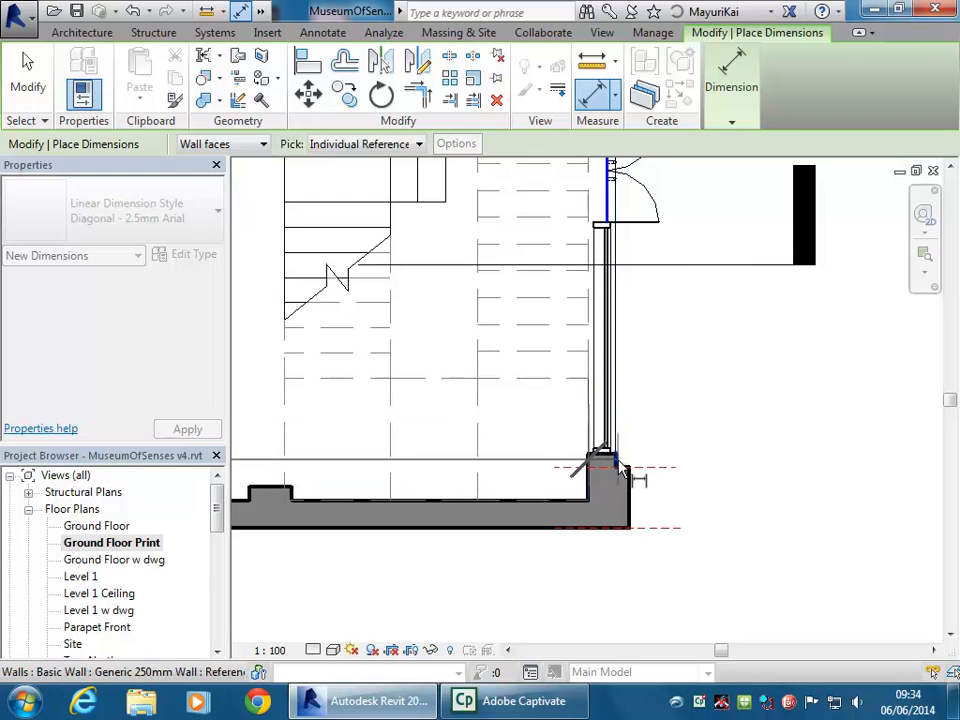
click(618, 464)
scroll(635, 393, down, 2)
middle_drag(635, 393, 752, 304)
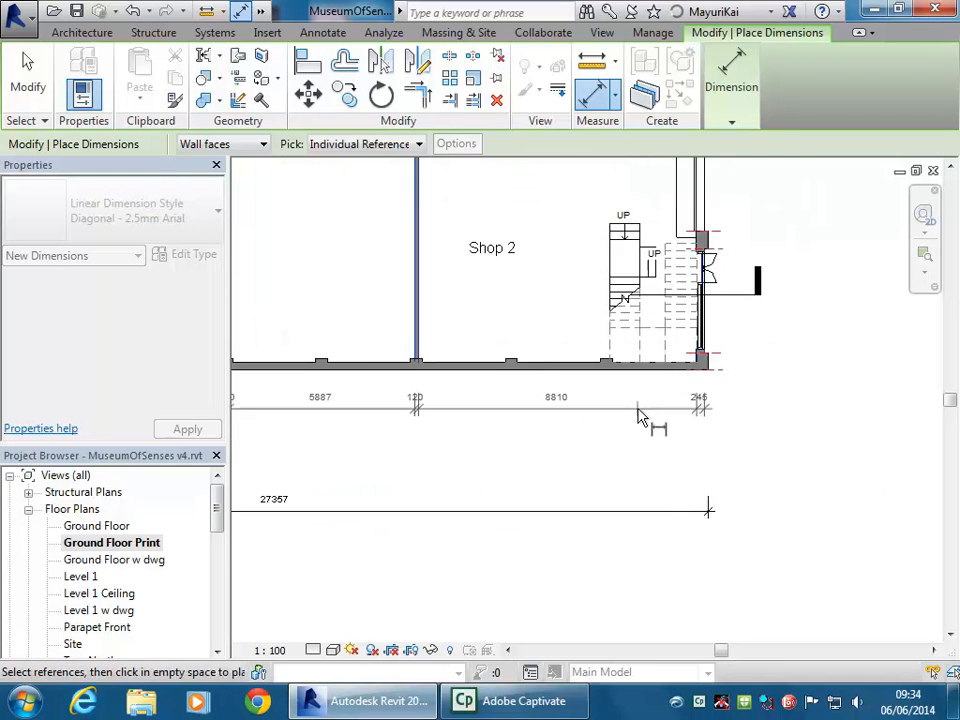
scroll(640, 422, down, 1)
middle_drag(642, 430, 790, 443)
click(776, 494)
key(Escape)
Review the dimensioned plan, then open the Ground Floor plan view
scroll(493, 497, down, 1)
mouse_move(493, 497)
middle_down()
mouse_move(571, 477)
mouse_move(551, 450)
middle_up()
right_click(520, 456)
click(527, 561)
scroll(527, 561, down, 2)
mouse_move(527, 561)
middle_down()
mouse_move(551, 553)
mouse_move(516, 542)
middle_up()
scroll(490, 542, up, 1)
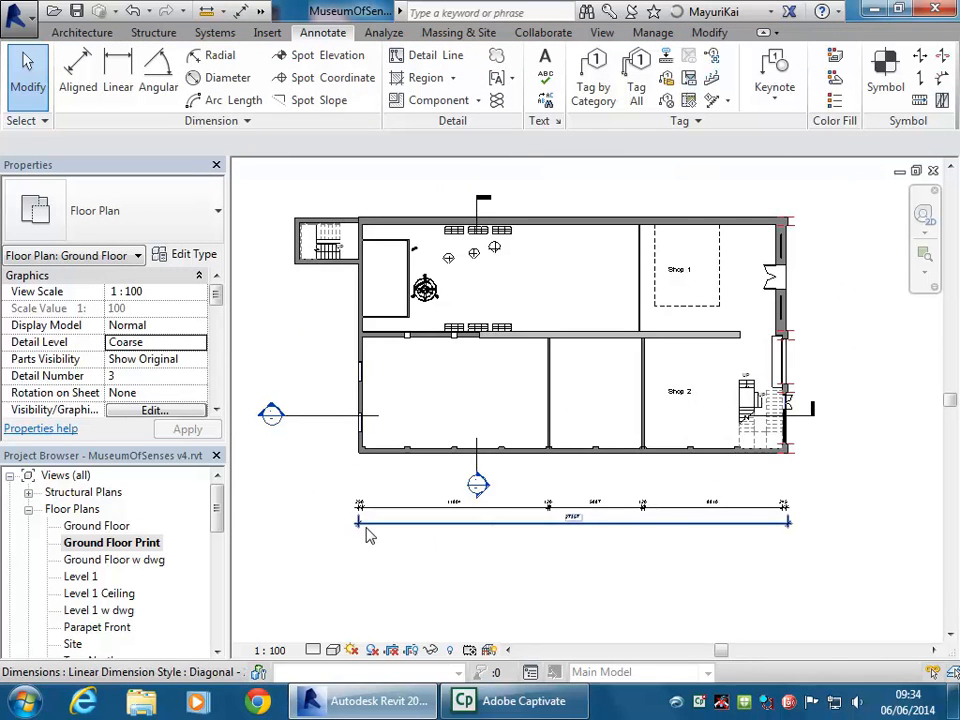
double_click(110, 527)
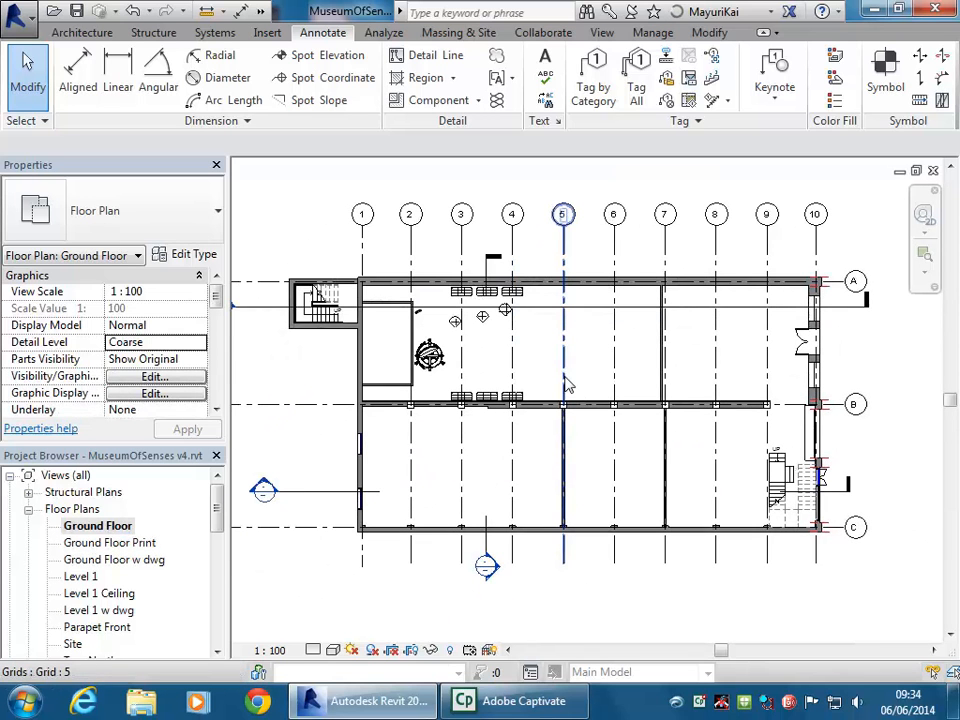
scroll(553, 508, down, 1)
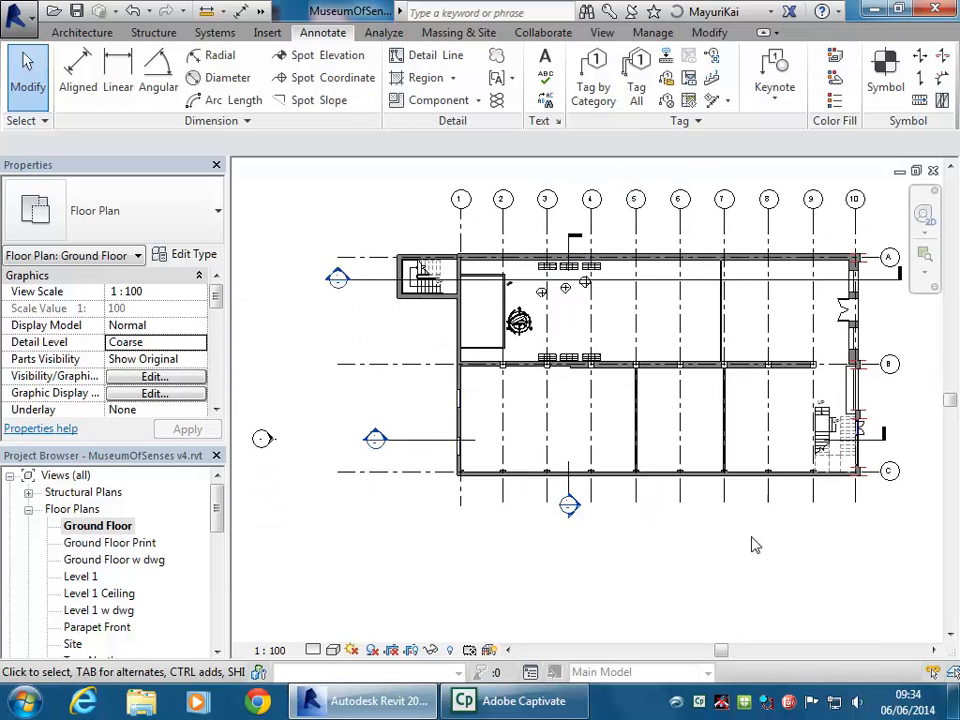
Return to Ground Floor Print, then open the A102 Cover Sheet
double_click(112, 543)
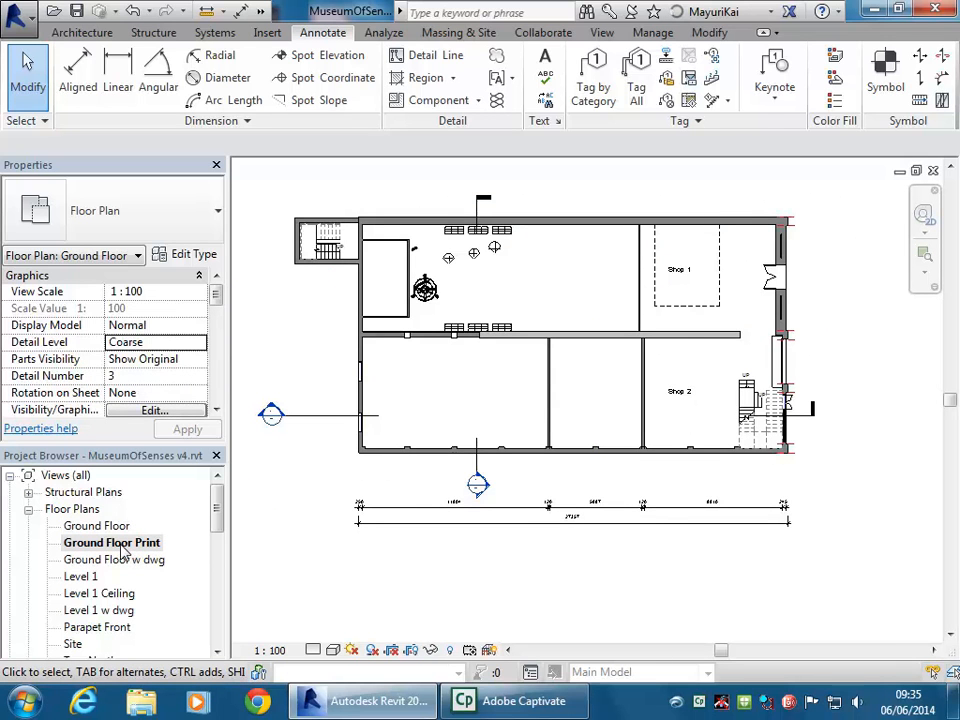
middle_drag(364, 568, 407, 549)
scroll(407, 549, down, 1)
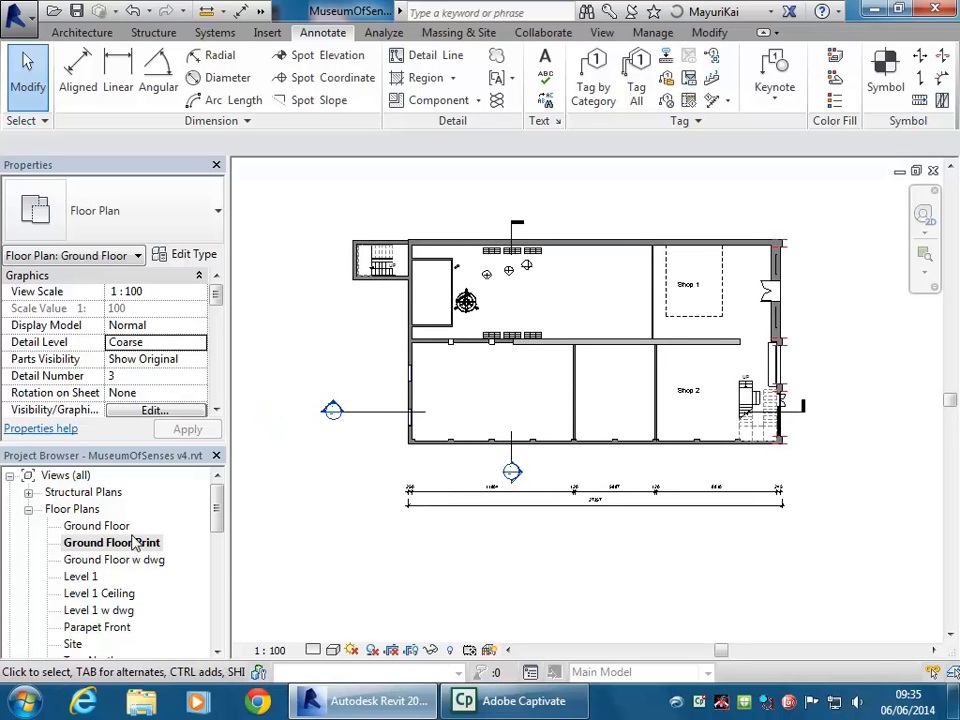
drag(219, 513, 216, 621)
double_click(95, 610)
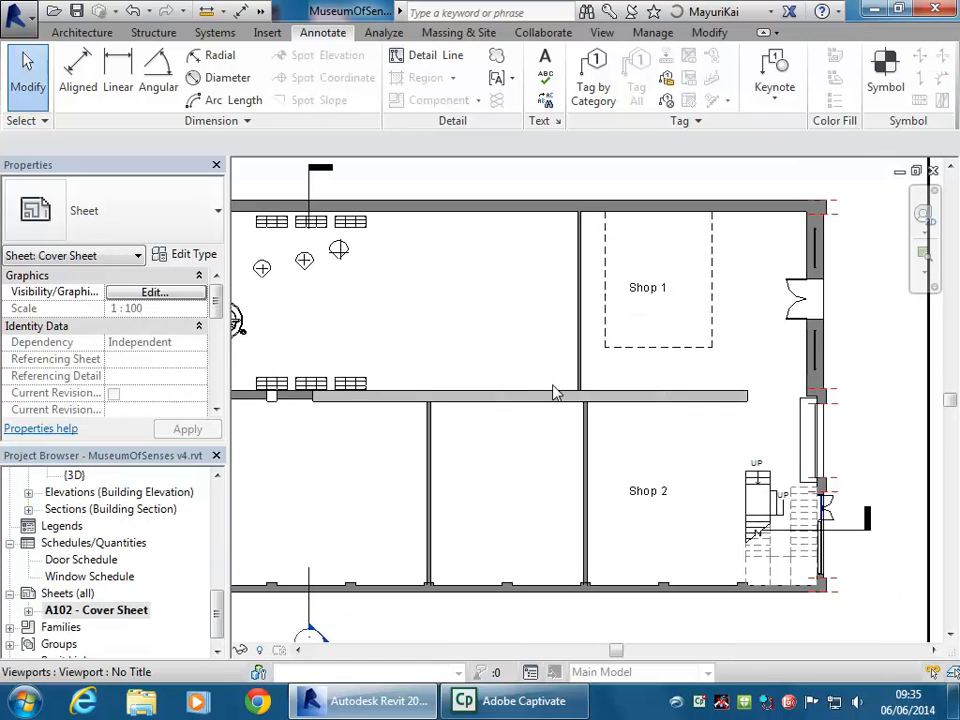
scroll(553, 392, down, 3)
middle_drag(731, 420, 738, 413)
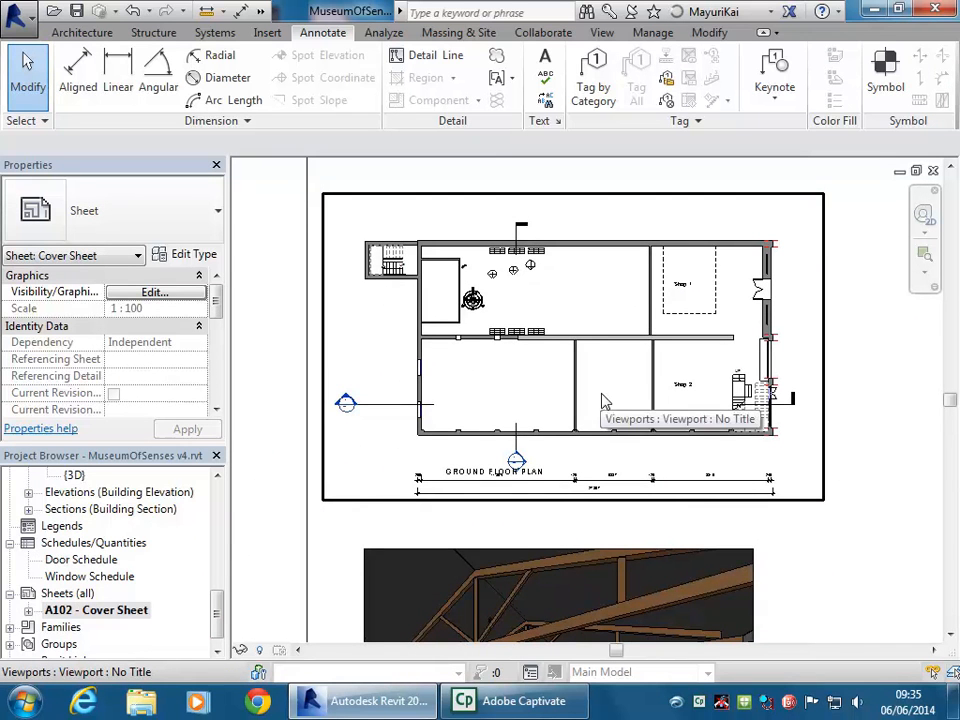
scroll(439, 540, up, 3)
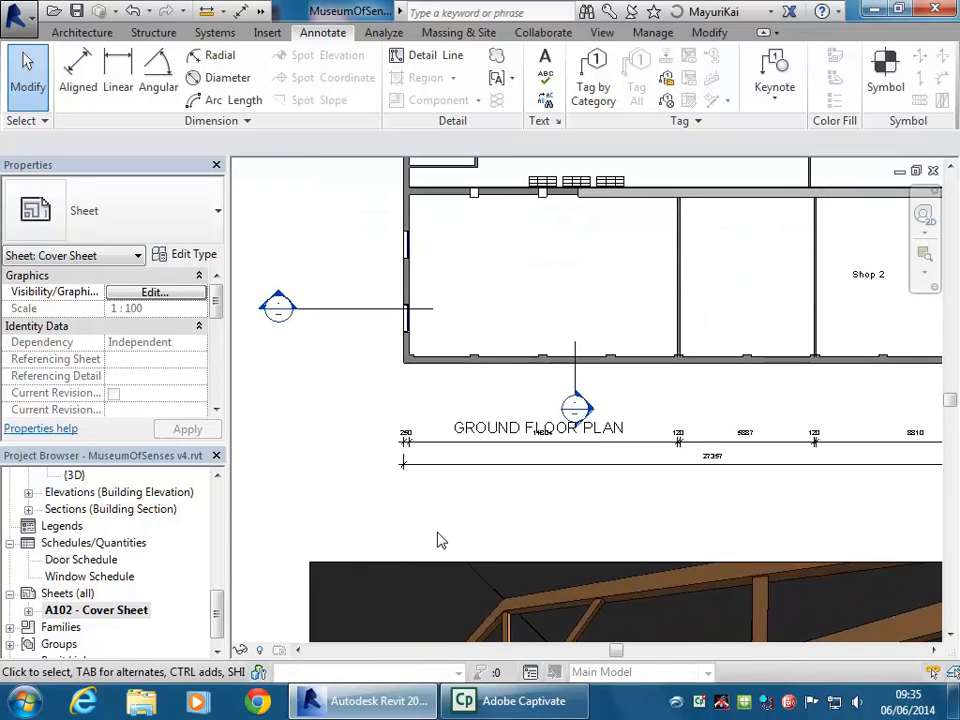
Drag the GROUND FLOOR PLAN title down below the dimension string
click(490, 520)
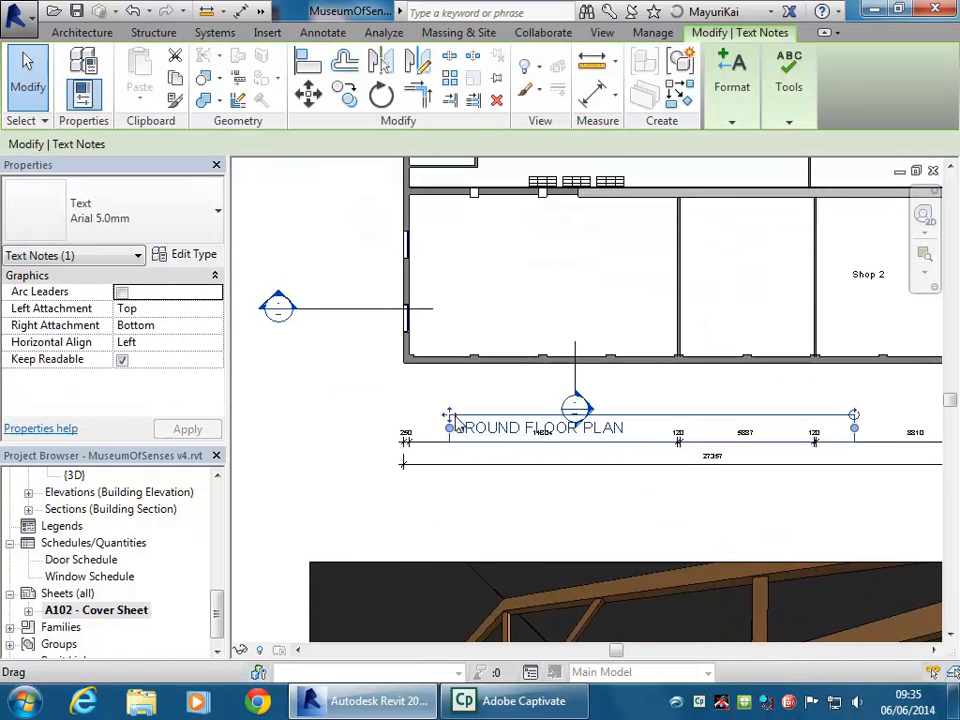
drag(449, 415, 397, 489)
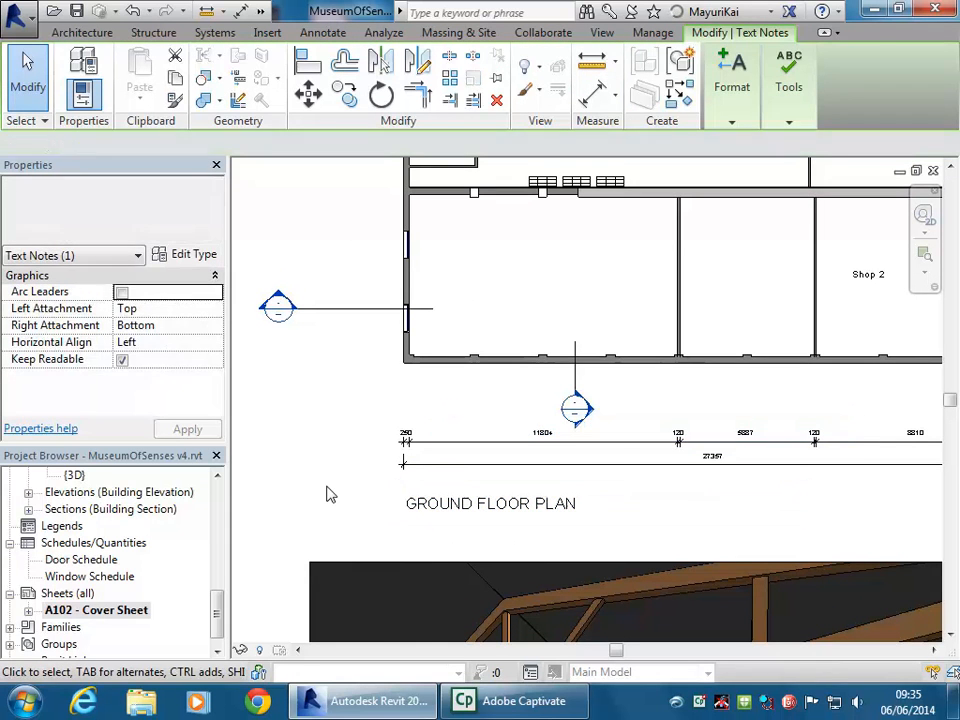
click(330, 493)
scroll(330, 493, down, 3)
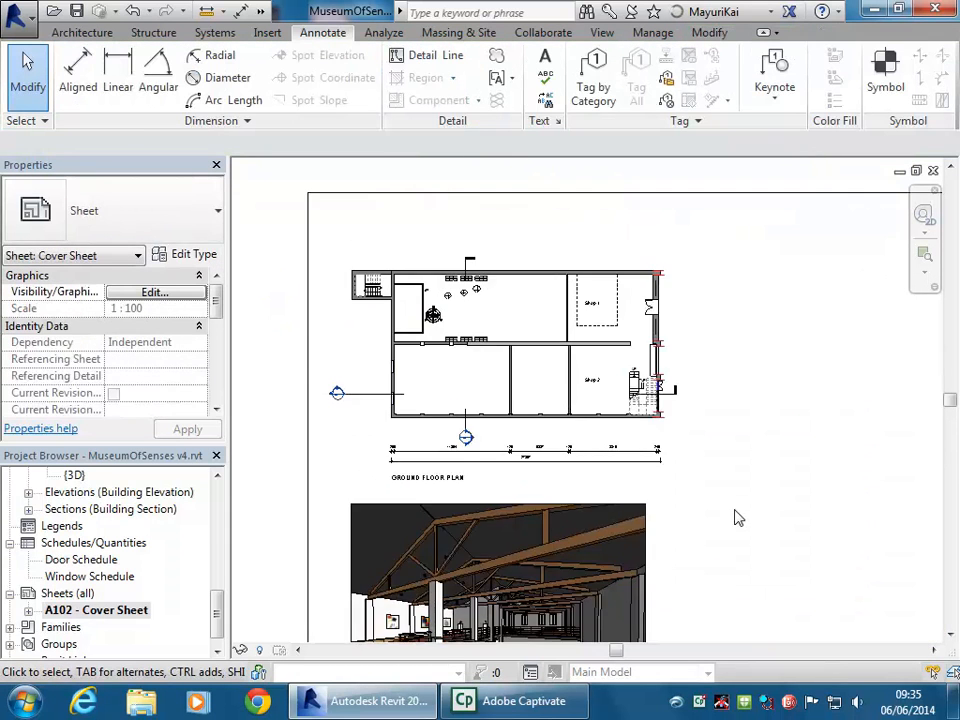
scroll(649, 448, down, 1)
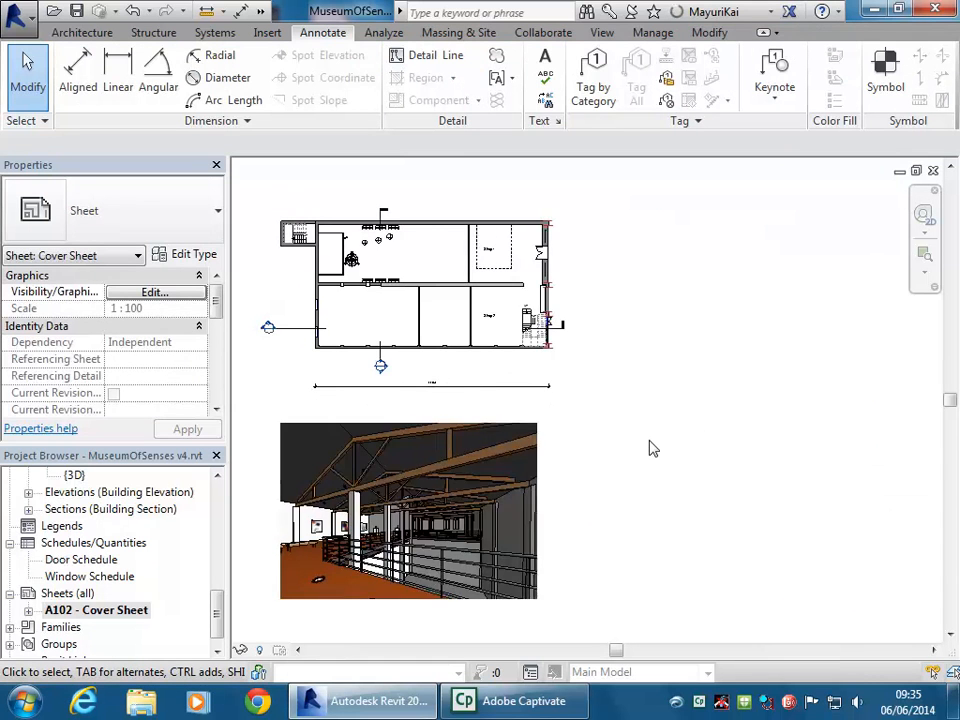
scroll(649, 448, down, 1)
mouse_move(216, 628)
mouse_down()
mouse_move(218, 524)
mouse_move(216, 628)
mouse_up()
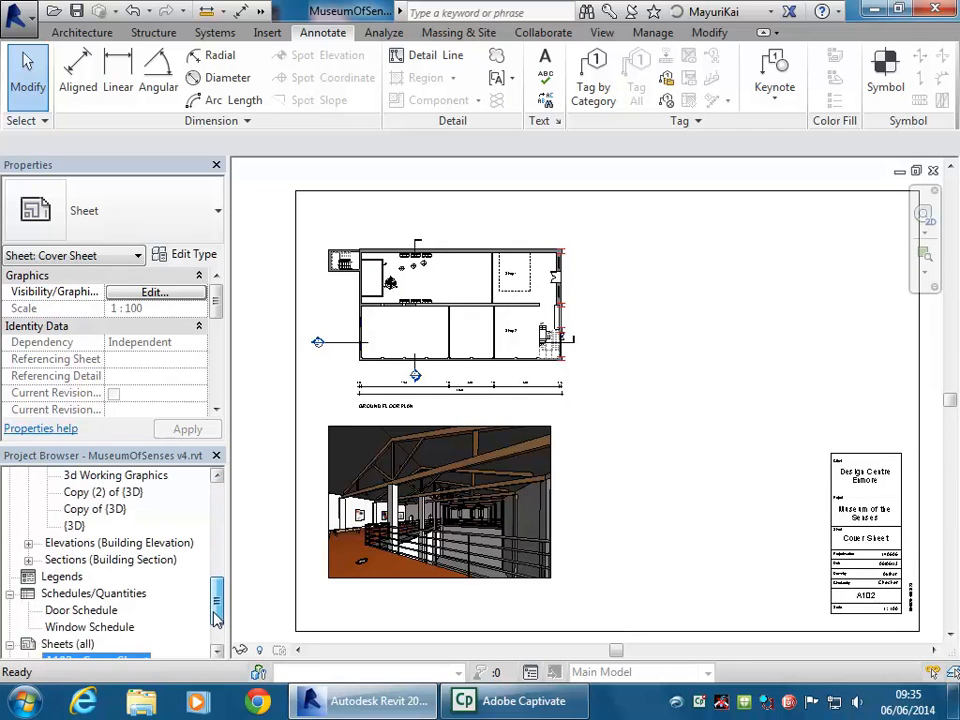
Place the North elevation view on the sheet beside the ground floor plan
double_click(127, 544)
click(78, 577)
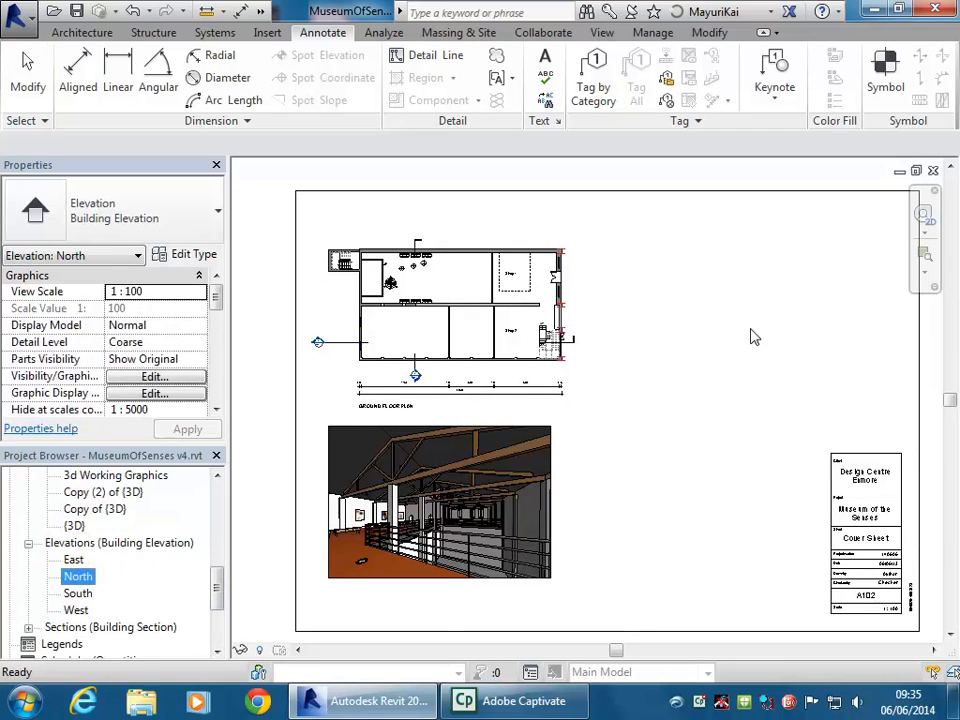
click(752, 306)
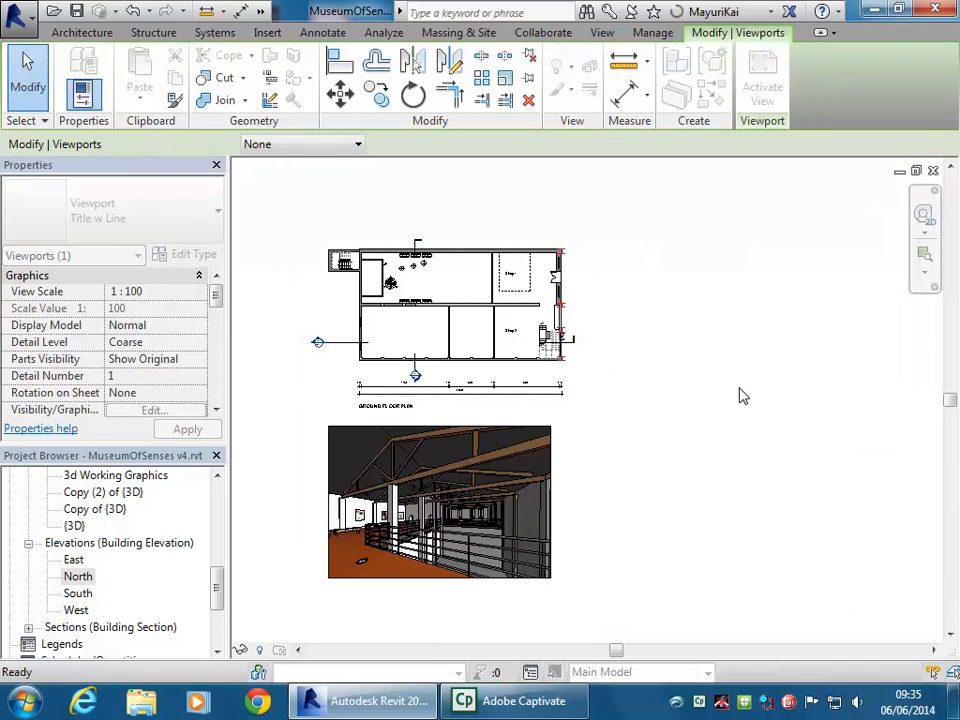
right_click(740, 396)
click(744, 345)
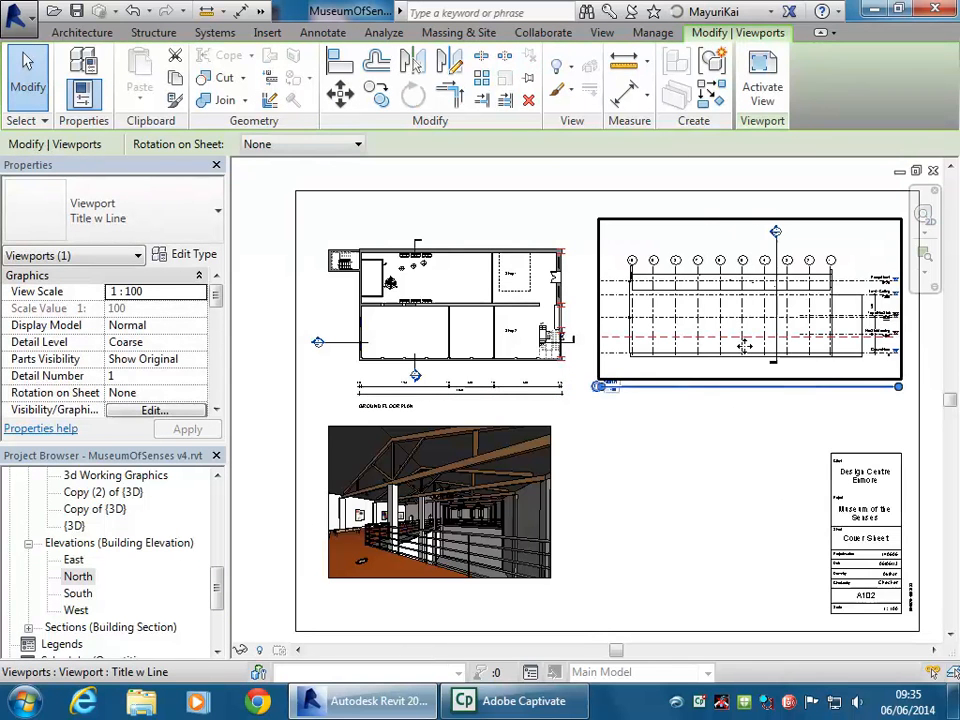
In the North elevation, hide the stray red reference plane in the view
double_click(80, 577)
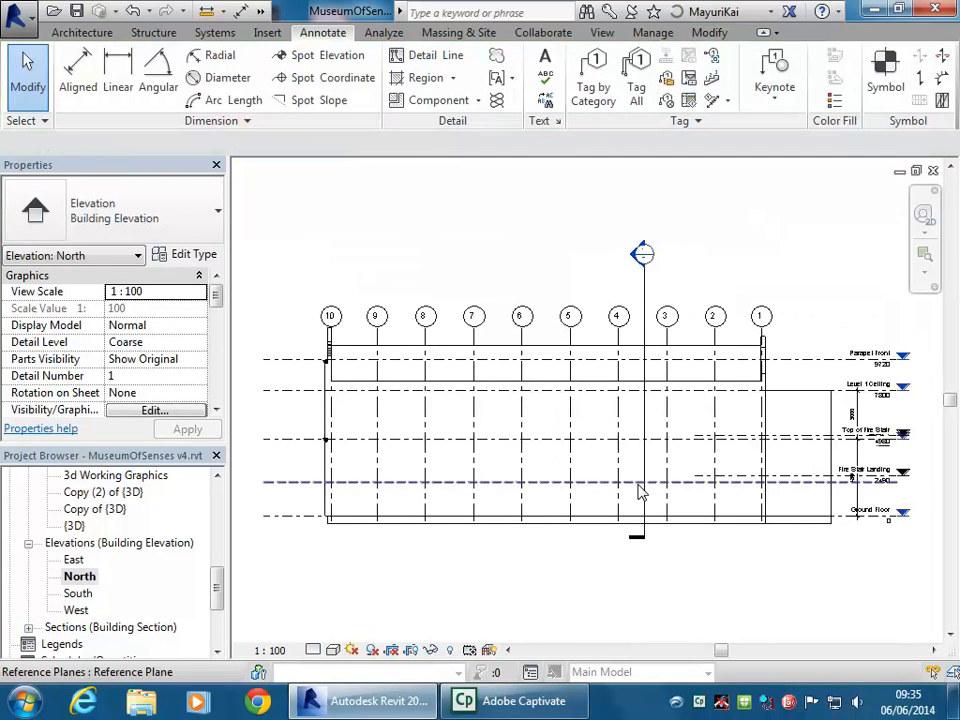
scroll(821, 503, up, 4)
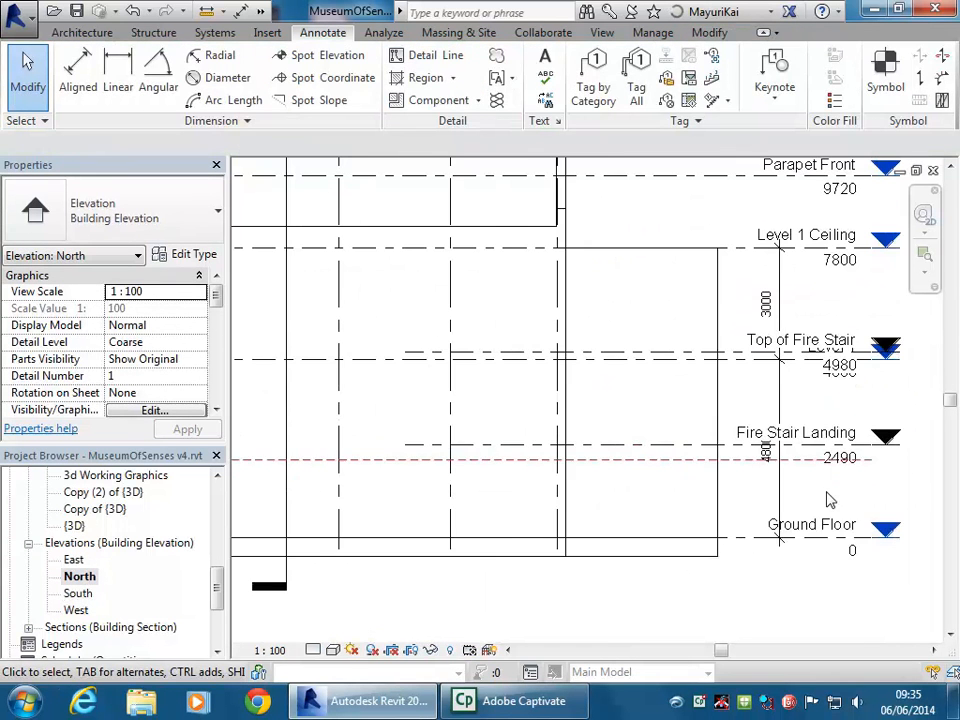
click(628, 468)
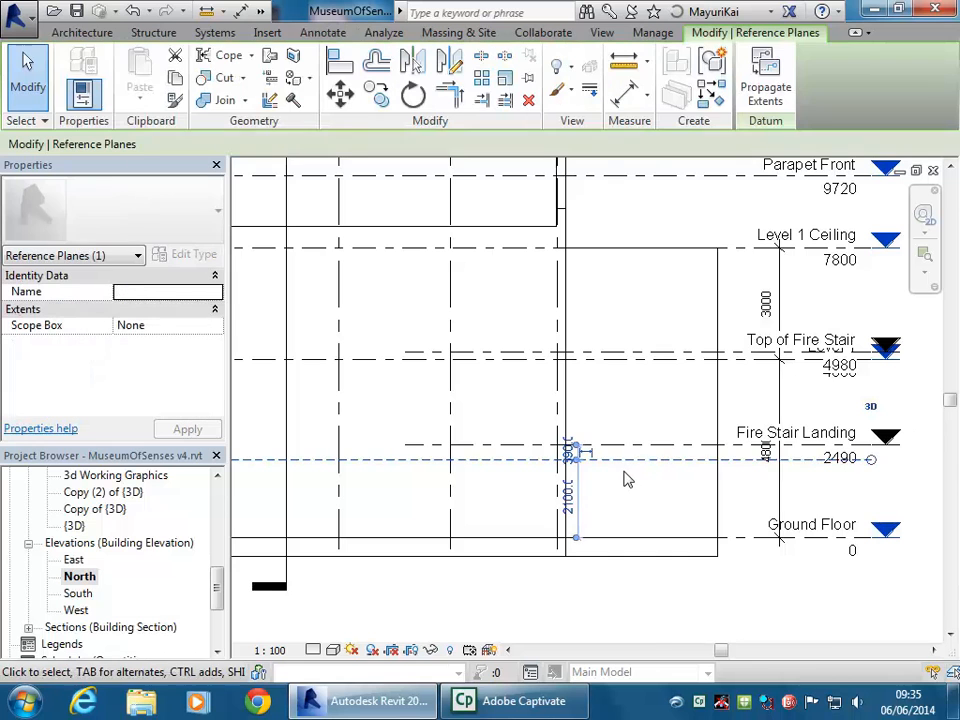
right_click(628, 477)
mouse_move(668, 374)
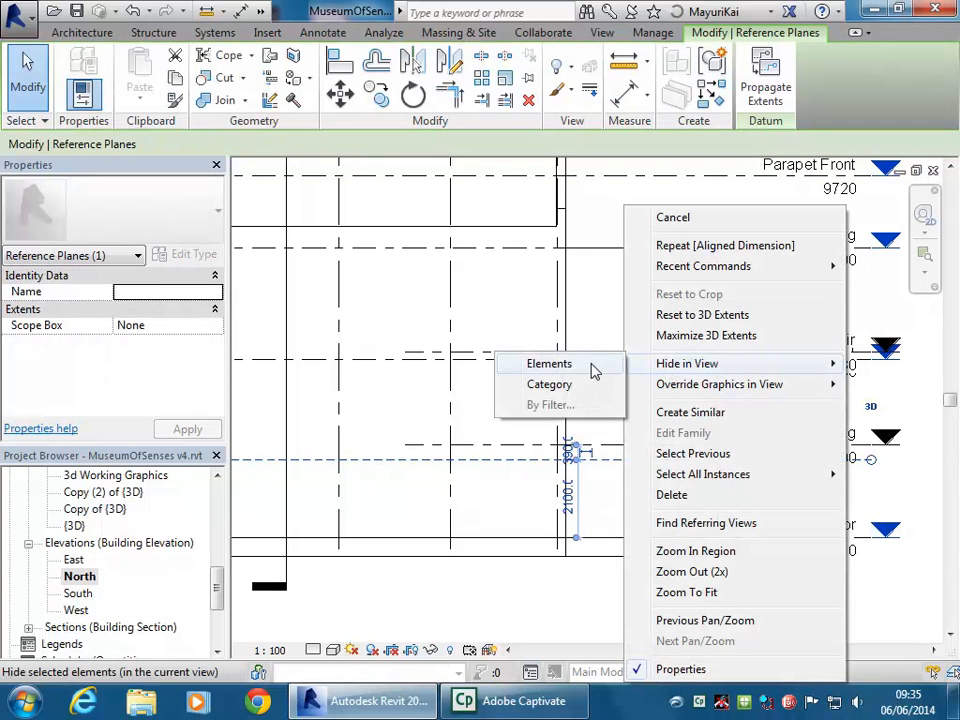
click(555, 362)
Hide the Fire Stair Landing and Top of Fire Stair levels in the North elevation
scroll(579, 403, up, 3)
scroll(575, 472, up, 1)
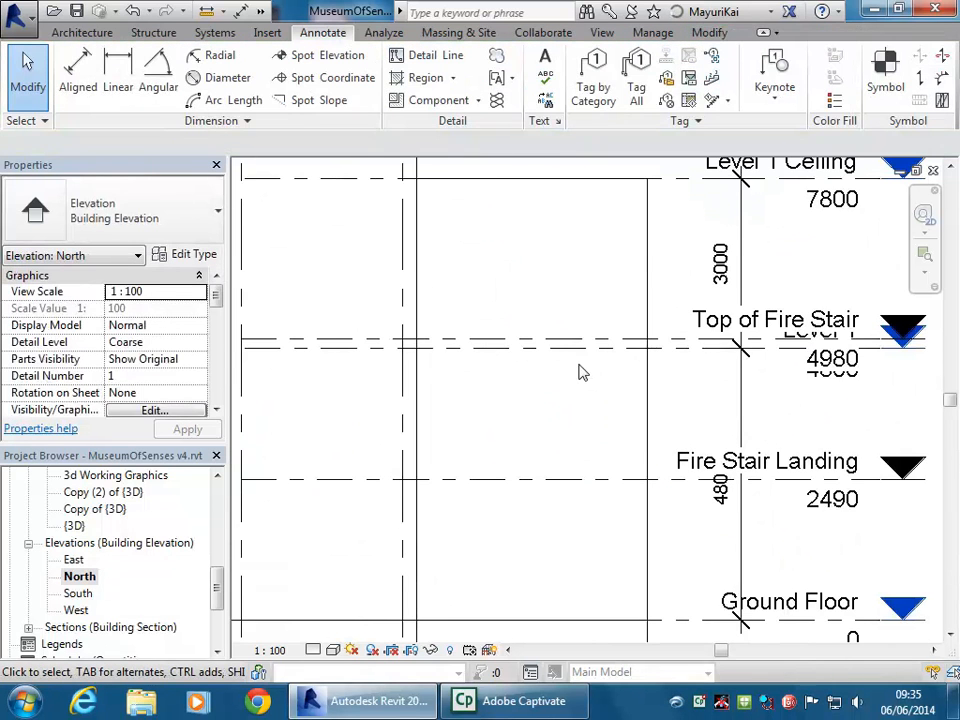
click(562, 358)
scroll(572, 400, up, 1)
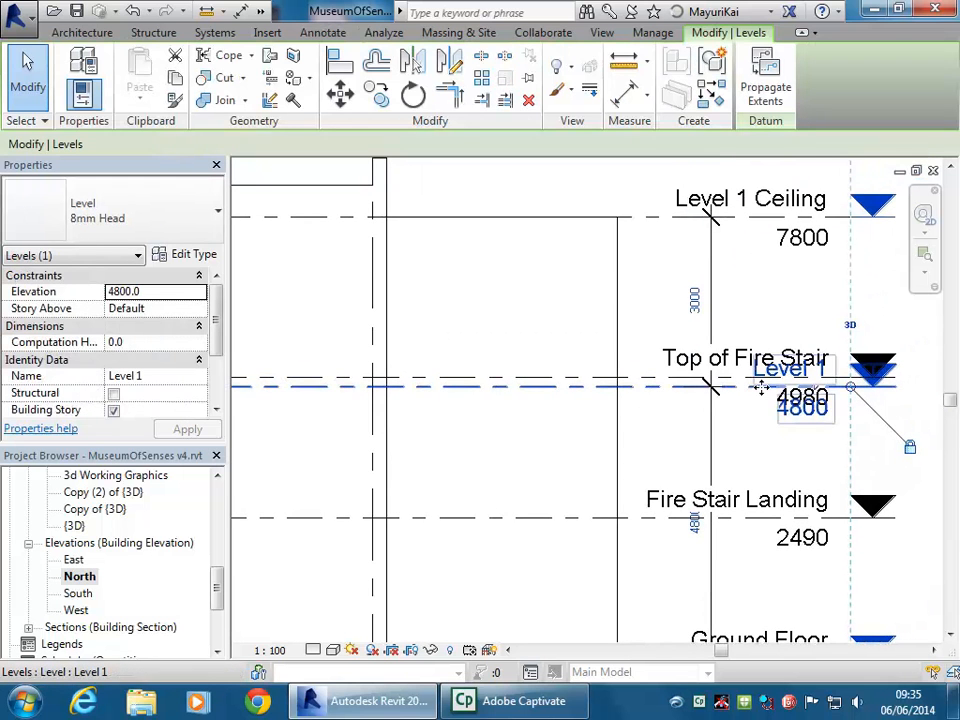
click(551, 431)
scroll(570, 448, down, 2)
click(603, 477)
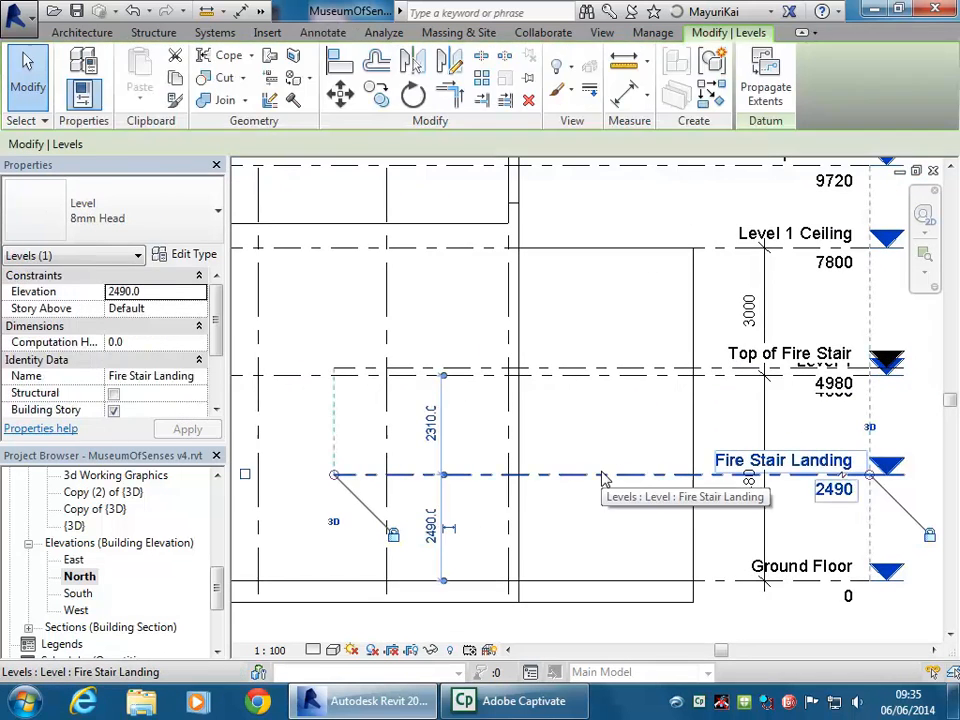
ctrl+click(612, 375)
scroll(605, 340, down, 4)
right_click(706, 361)
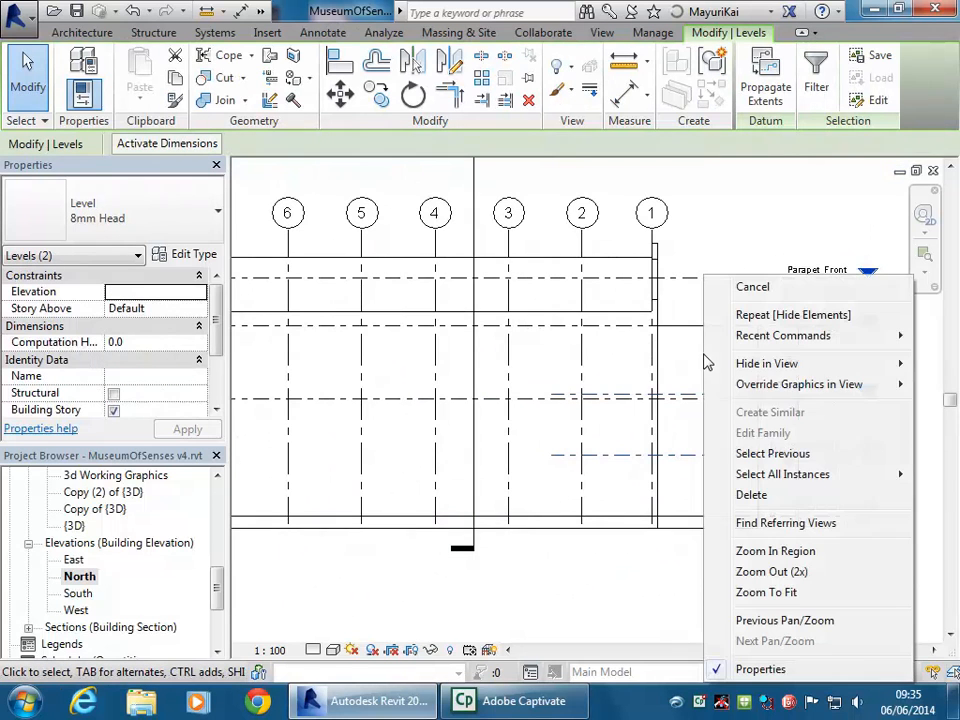
mouse_move(757, 373)
click(643, 369)
Hide all section marks, including Section 2, in the North elevation
scroll(628, 467, down, 2)
middle_drag(729, 489, 597, 481)
scroll(597, 480, up, 2)
click(588, 364)
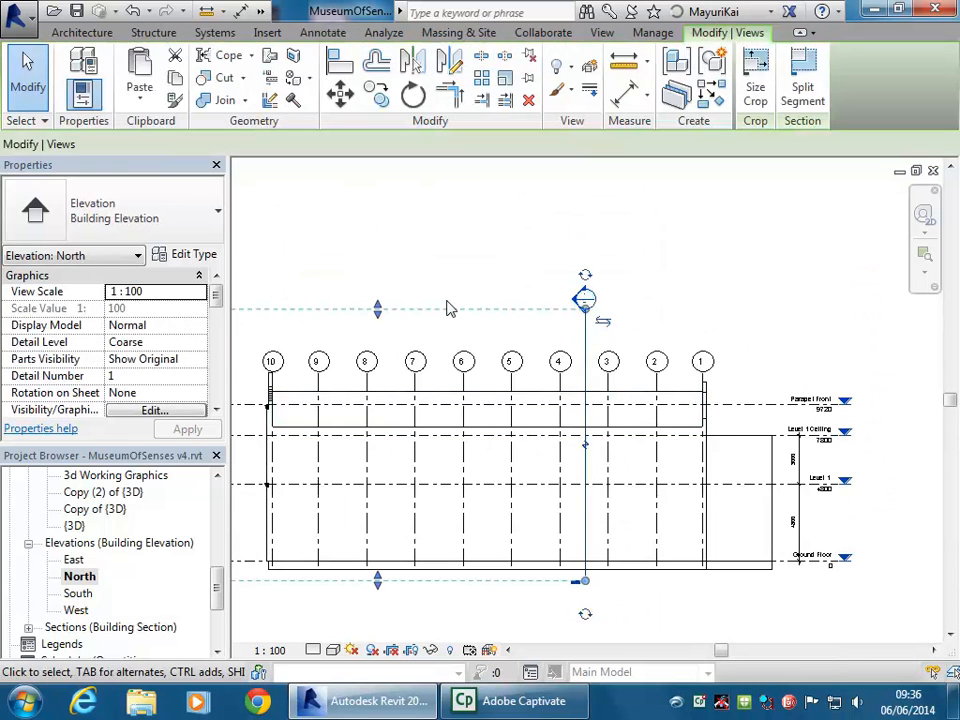
right_click(447, 307)
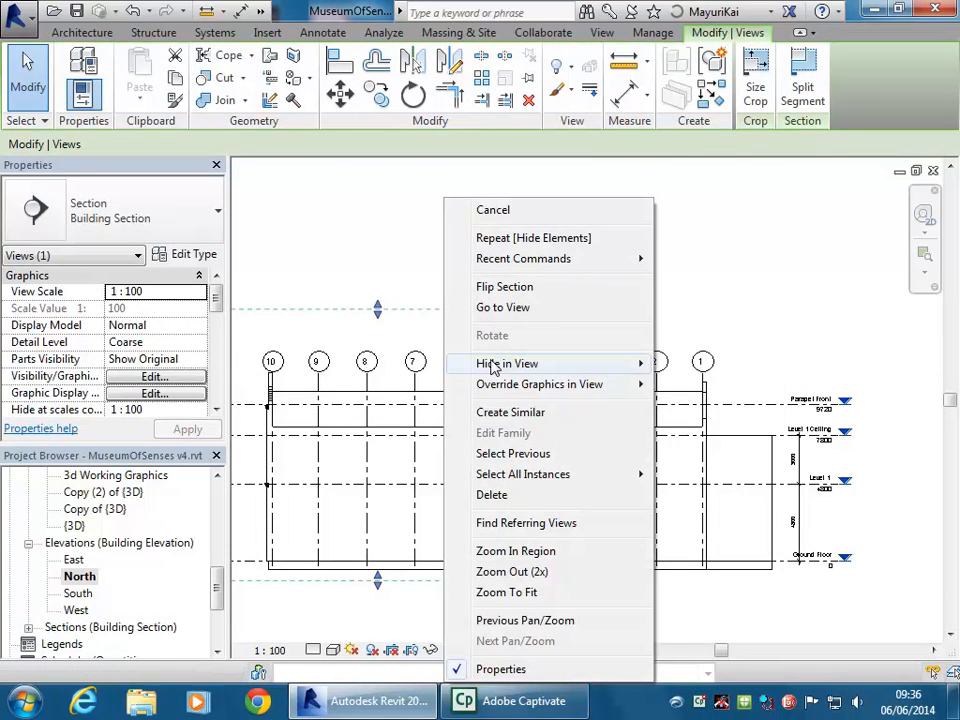
mouse_move(492, 366)
click(686, 387)
Pan across the cleaned-up North elevation, checking grid 8
scroll(437, 279, down, 1)
middle_drag(437, 279, 568, 249)
scroll(497, 254, up, 2)
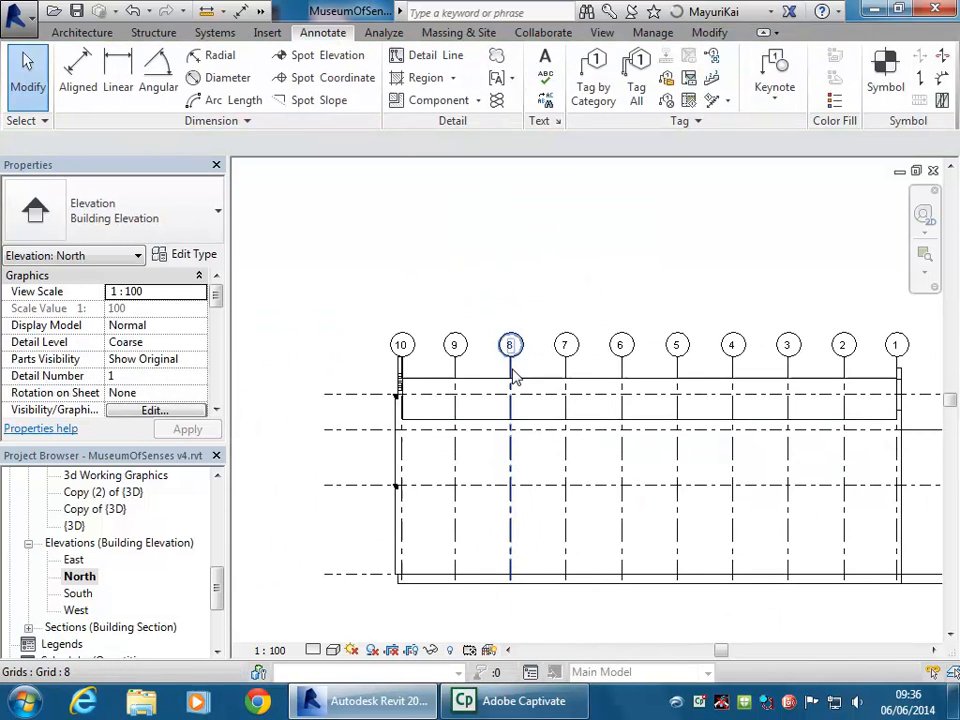
click(510, 366)
click(475, 243)
scroll(475, 244, down, 1)
middle_drag(475, 258, 405, 273)
middle_drag(702, 409, 611, 341)
Return to the A102 - Cover Sheet
scroll(611, 341, up, 1)
middle_drag(499, 351, 540, 370)
scroll(806, 410, up, 1)
scroll(758, 428, down, 1)
middle_drag(758, 428, 821, 474)
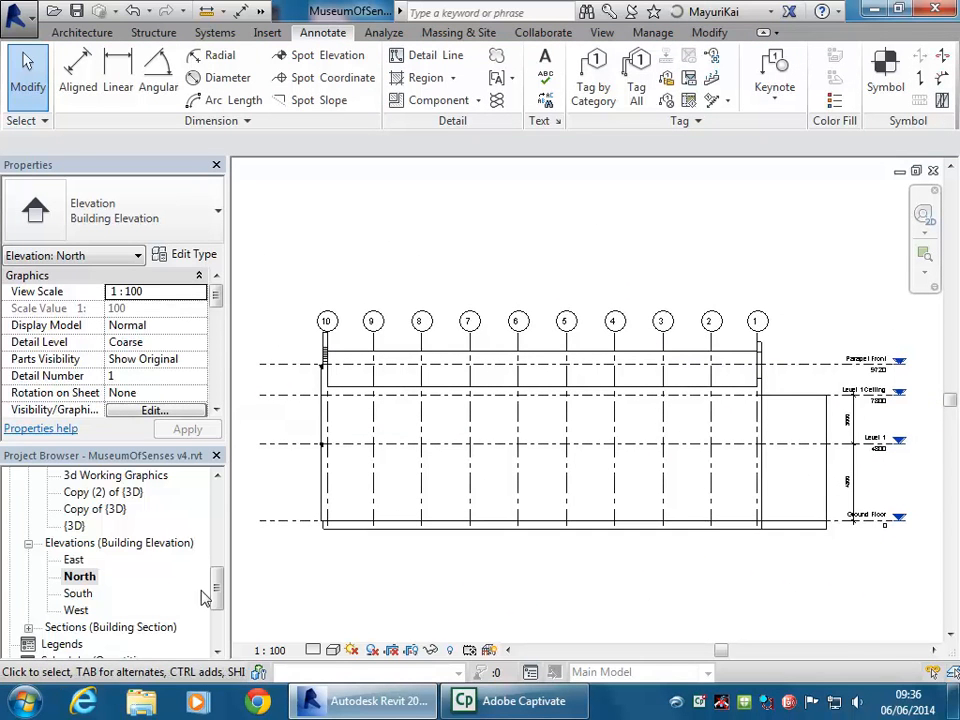
drag(216, 589, 216, 612)
double_click(96, 610)
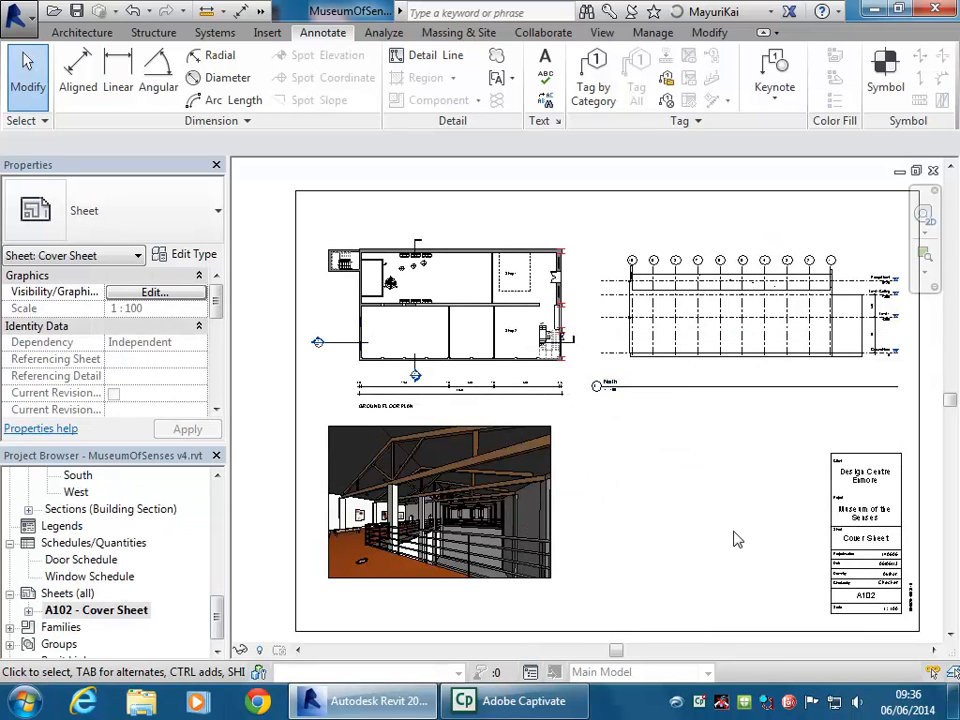
Place Section 2 on A102 below the North elevation viewport, then open the Section 2 view
click(711, 339)
click(676, 451)
mouse_move(219, 622)
mouse_down()
mouse_move(216, 553)
mouse_move(218, 605)
mouse_up()
double_click(93, 580)
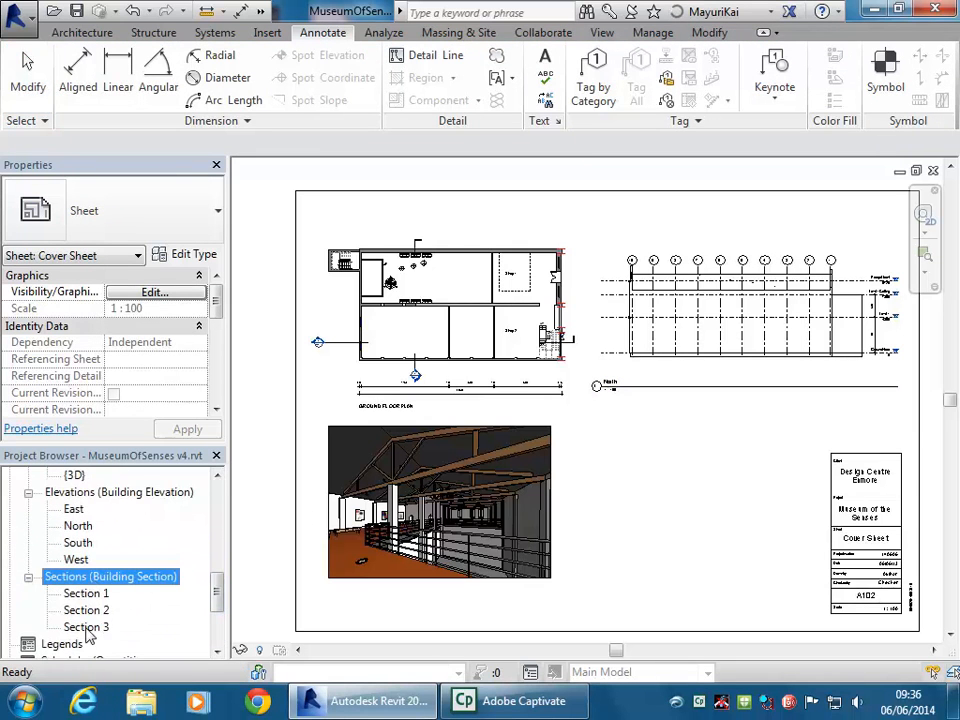
click(92, 611)
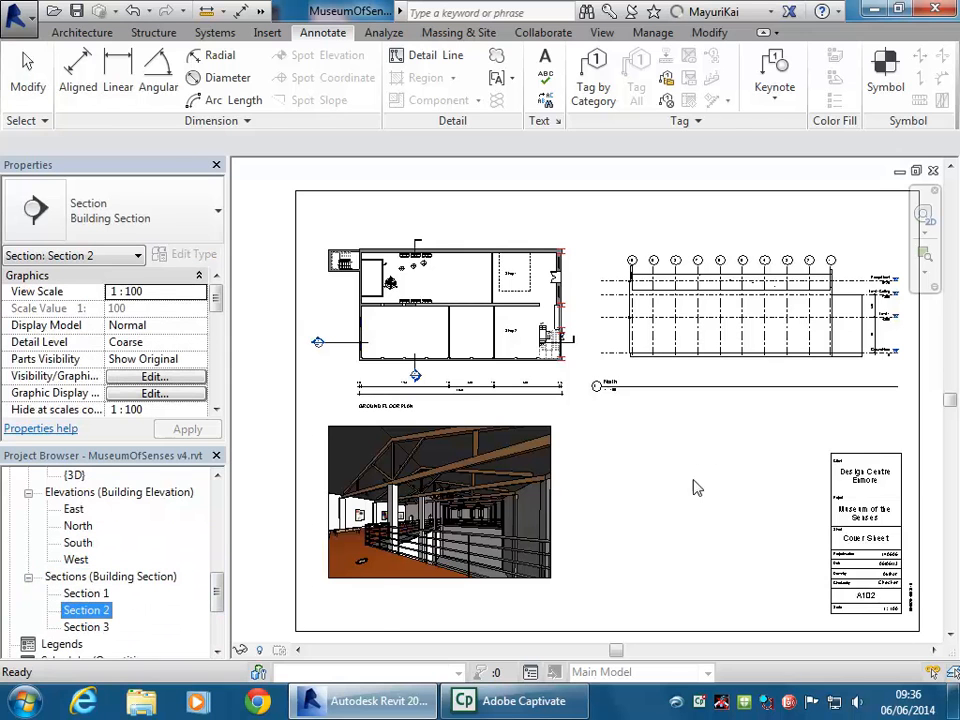
click(692, 510)
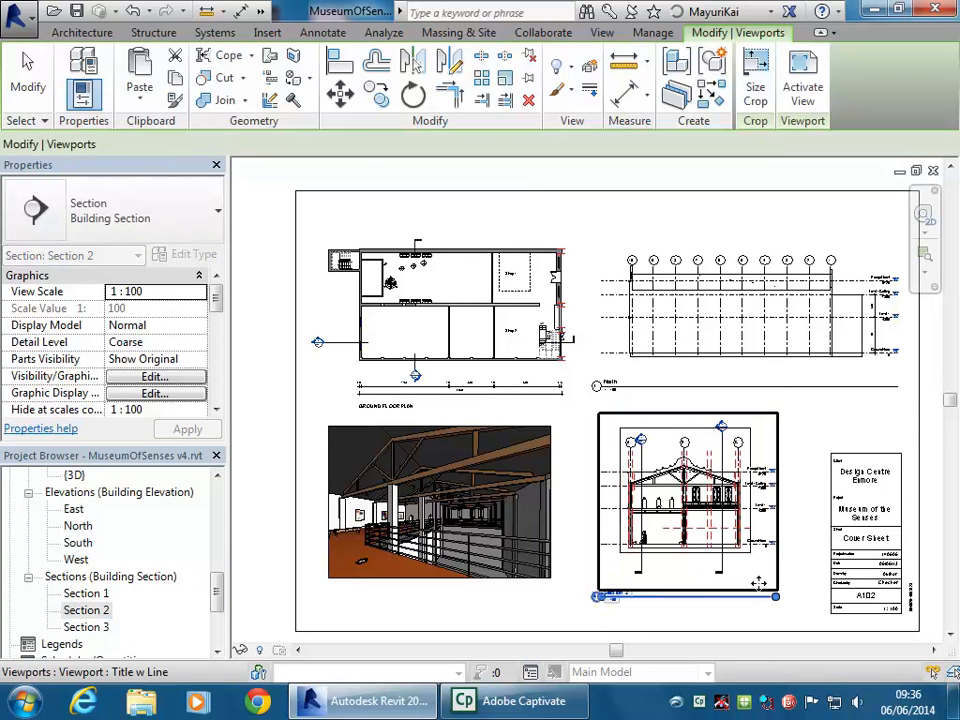
scroll(633, 515, up, 3)
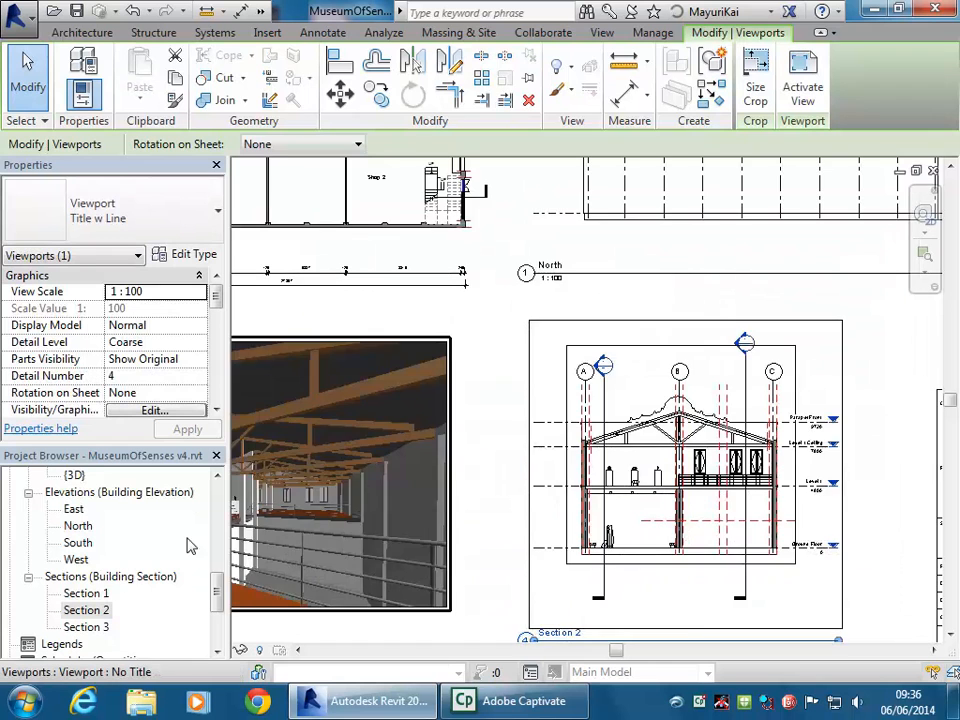
double_click(92, 611)
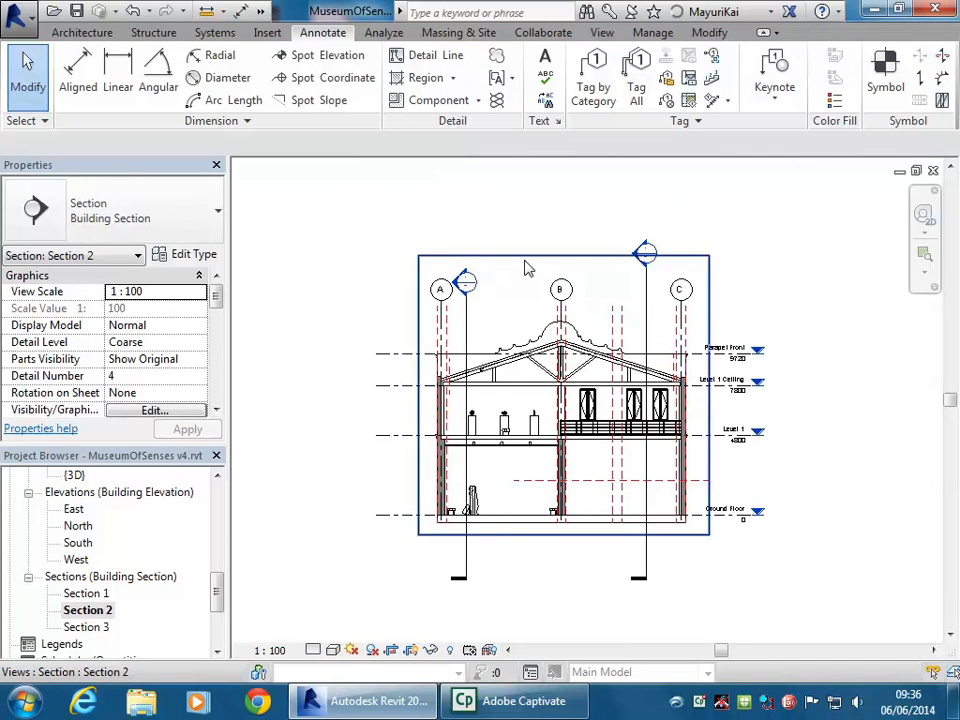
Hide the Section 2 crop boundary, undoing a trial crop-edge adjustment
click(412, 651)
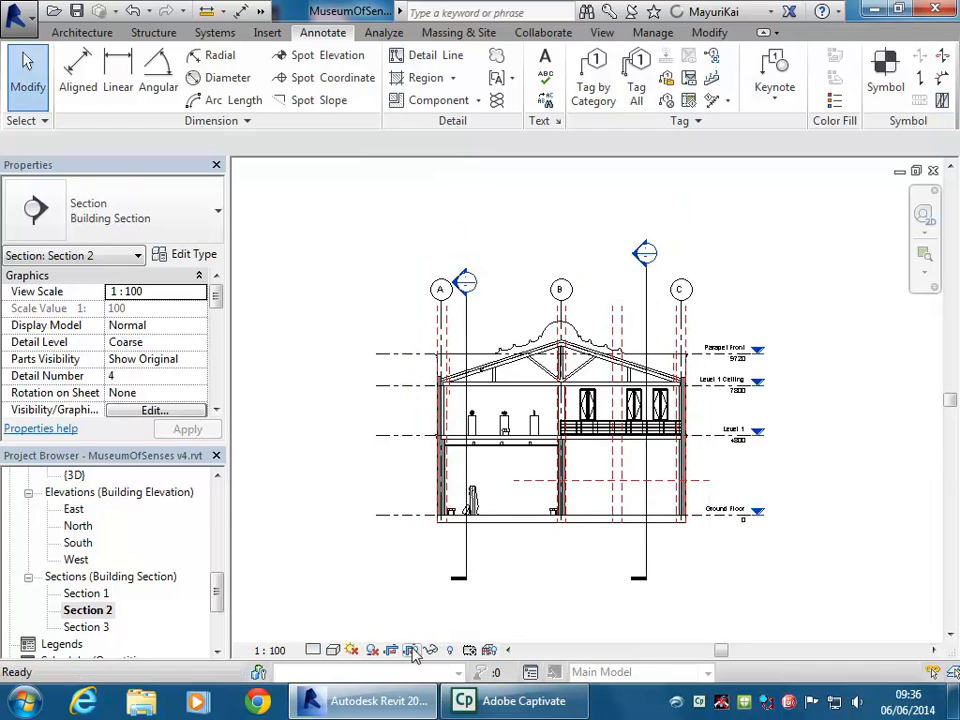
click(414, 652)
click(563, 537)
drag(563, 537, 563, 493)
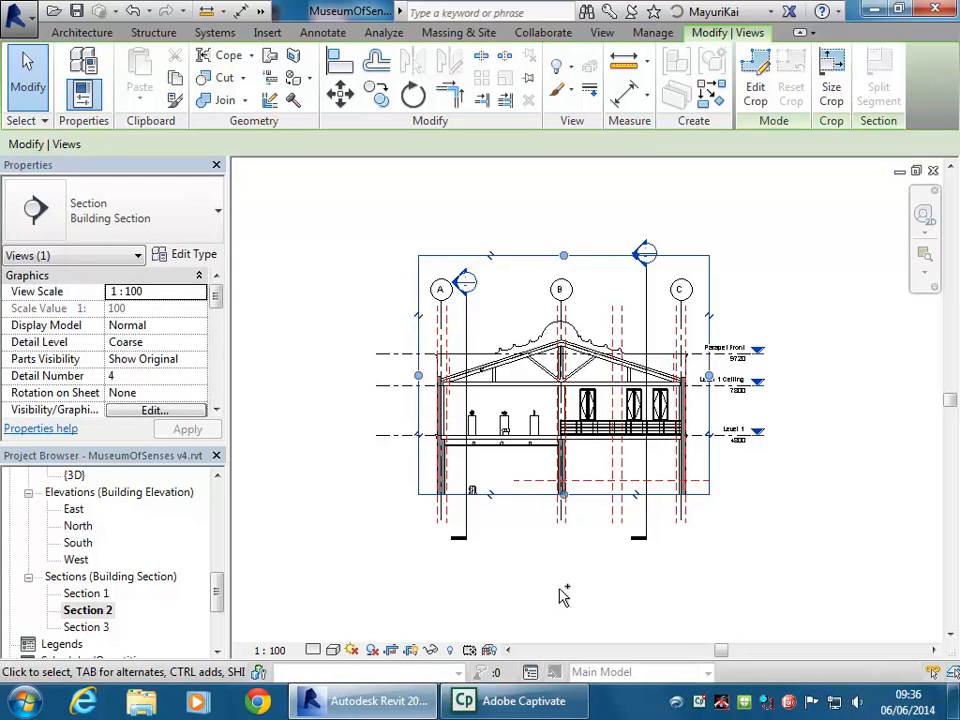
key(ctrl+z)
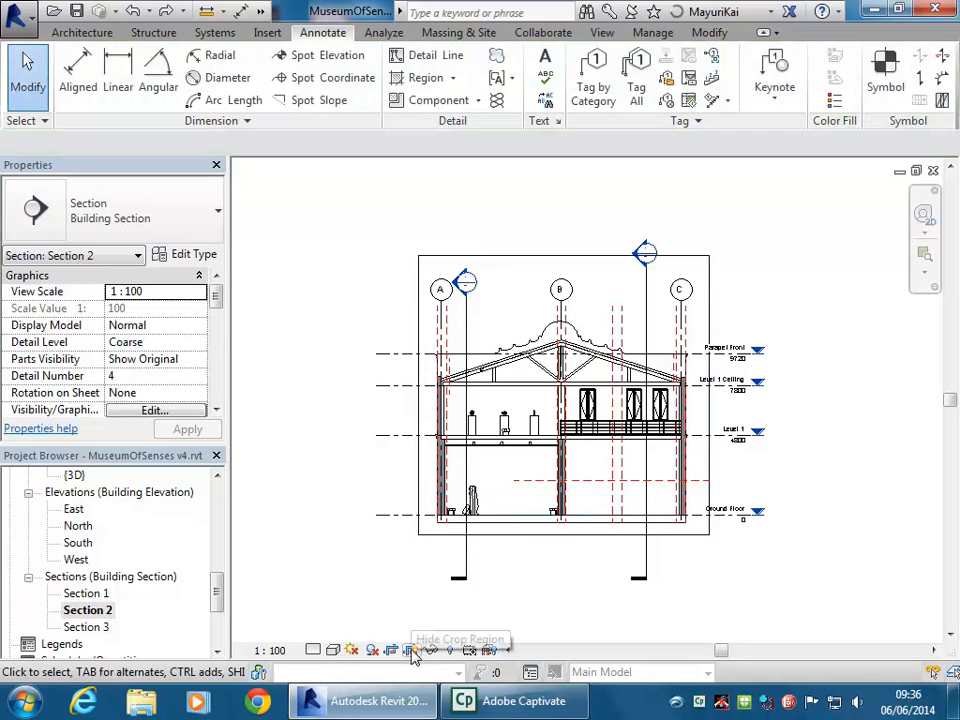
click(410, 650)
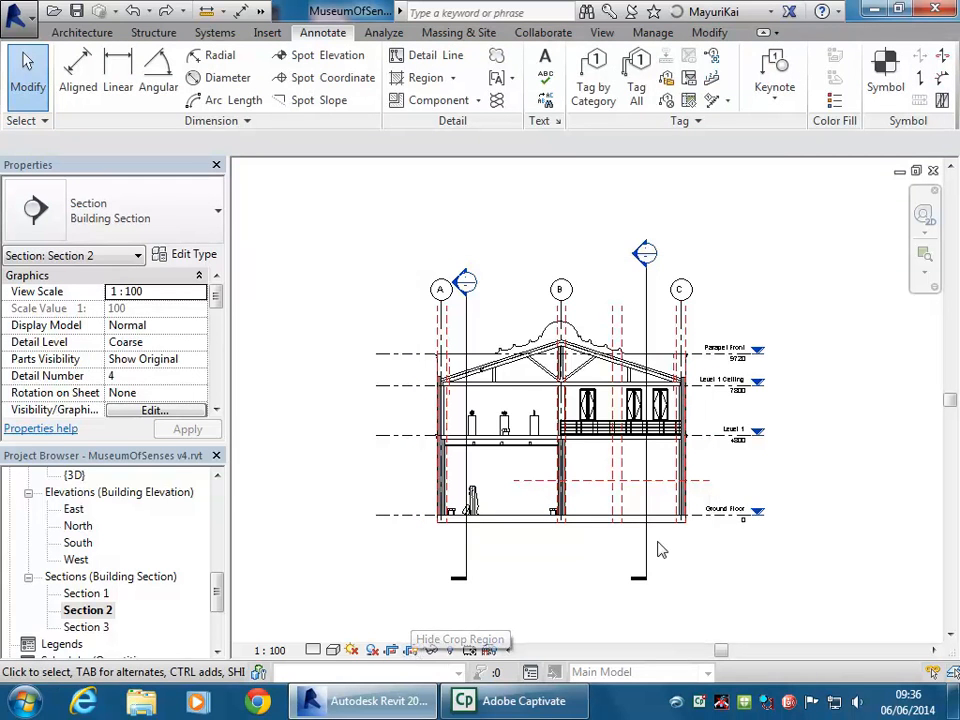
Hide the section marks and reference planes by category in Section 2
scroll(560, 550, up, 2)
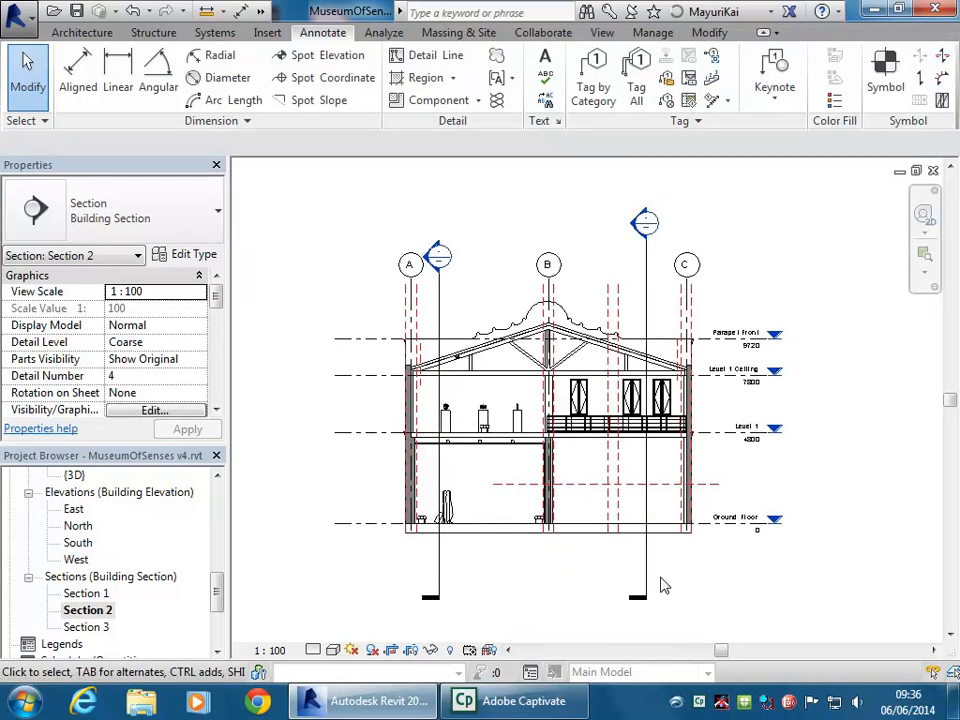
right_click(645, 198)
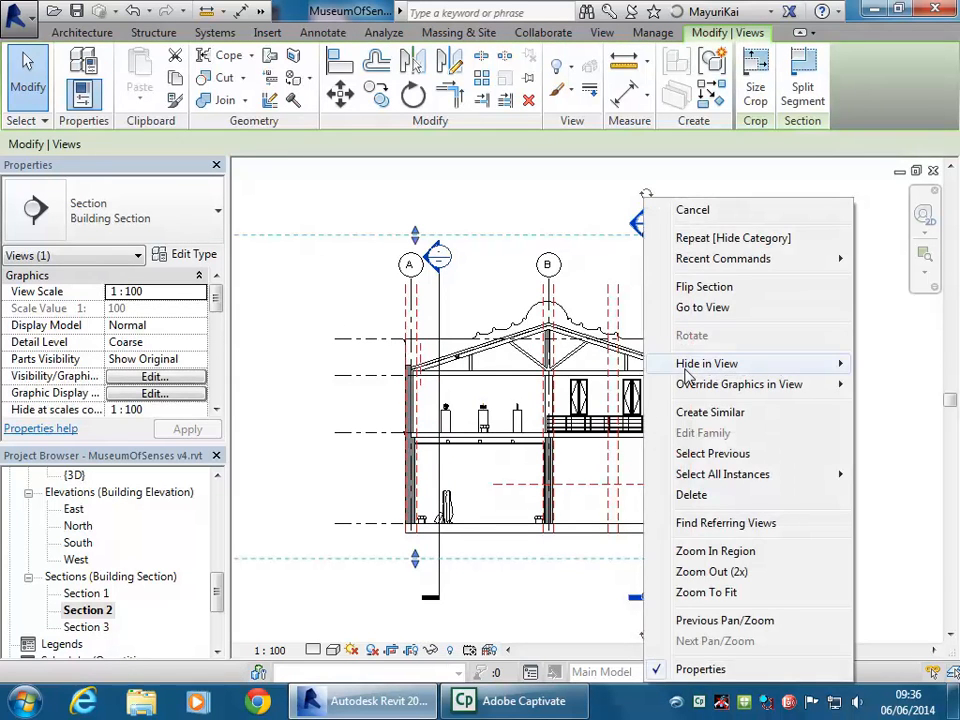
mouse_move(779, 370)
click(606, 392)
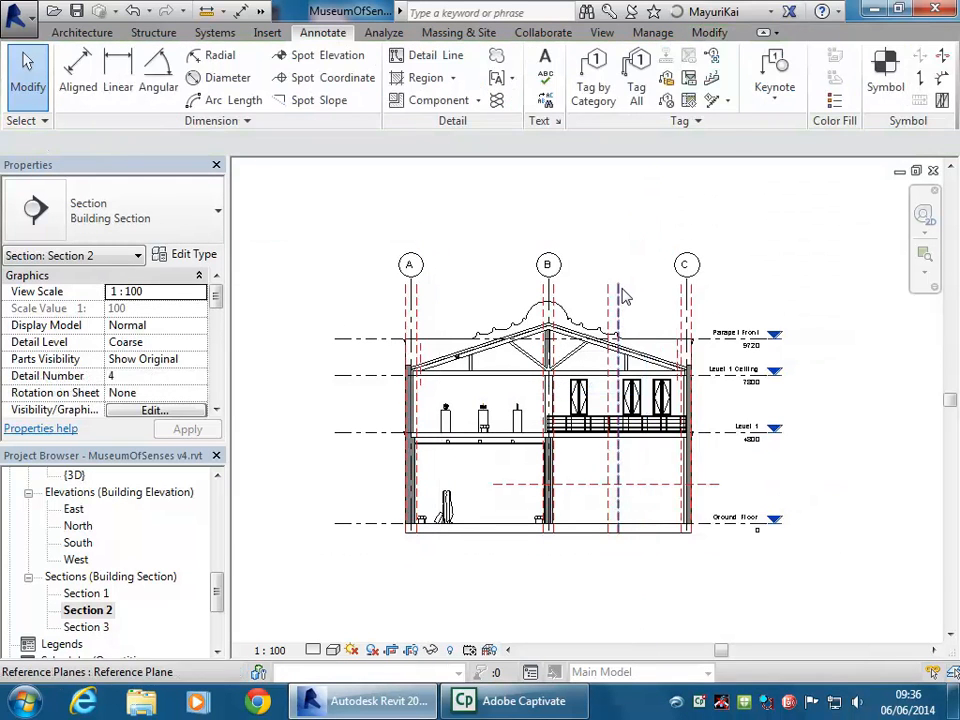
right_click(620, 290)
mouse_move(669, 364)
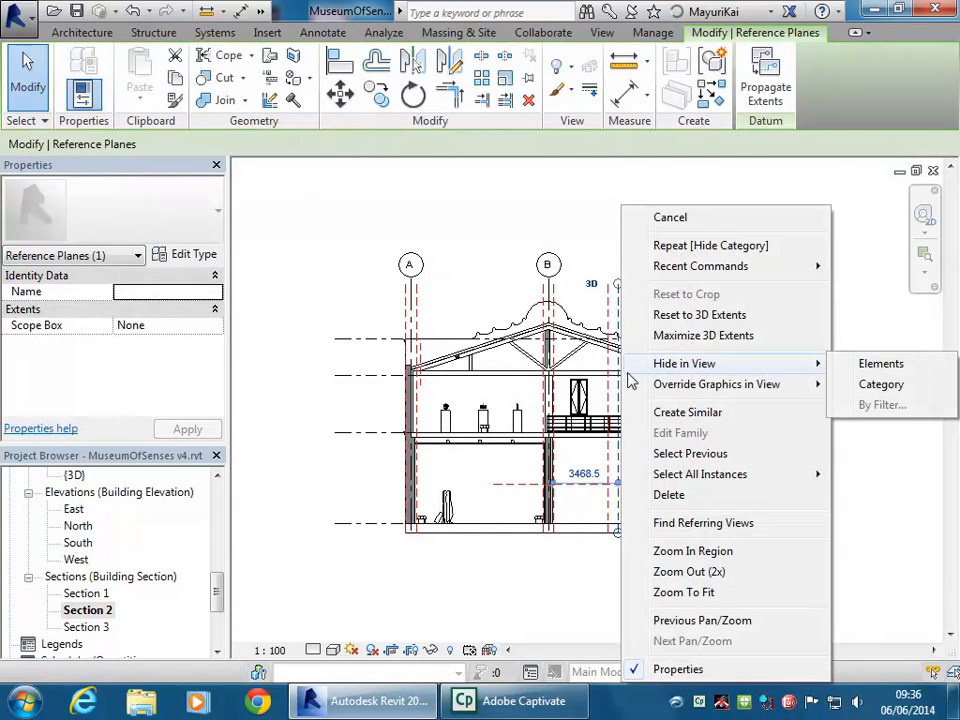
click(866, 390)
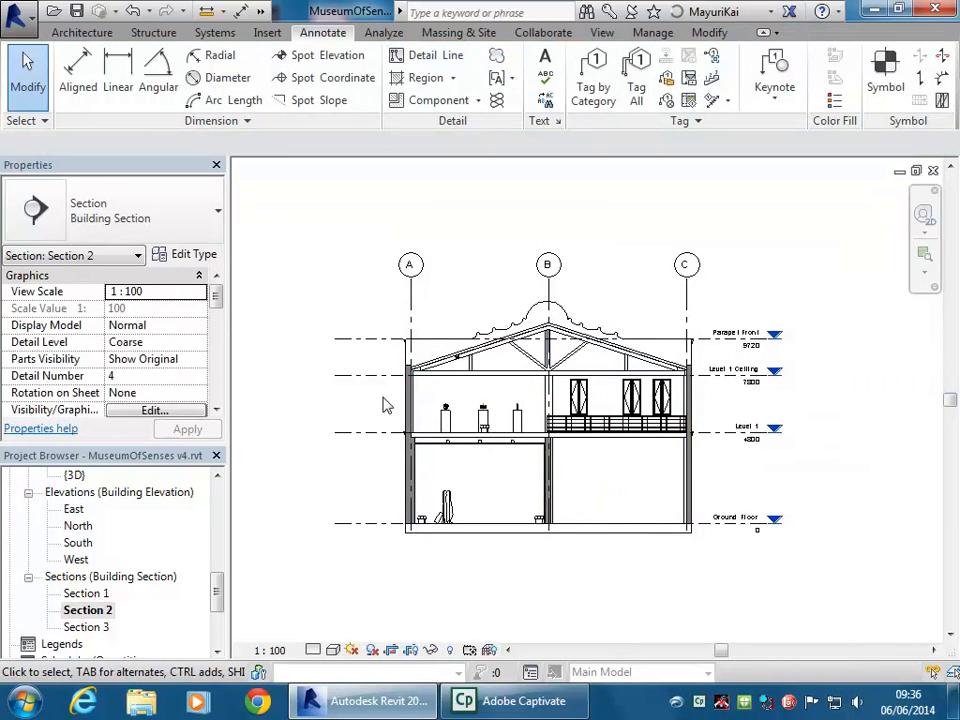
Shorten the Parapet Front level line from its left end
scroll(340, 336, up, 2)
click(341, 337)
scroll(312, 338, up, 3)
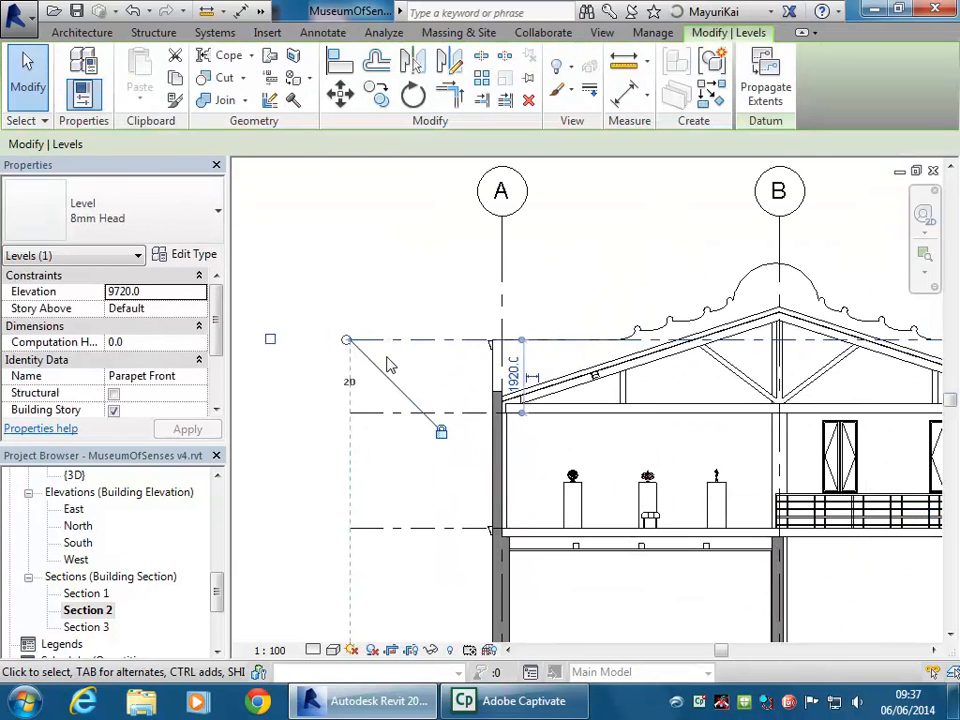
drag(346, 342, 418, 338)
scroll(427, 304, down, 5)
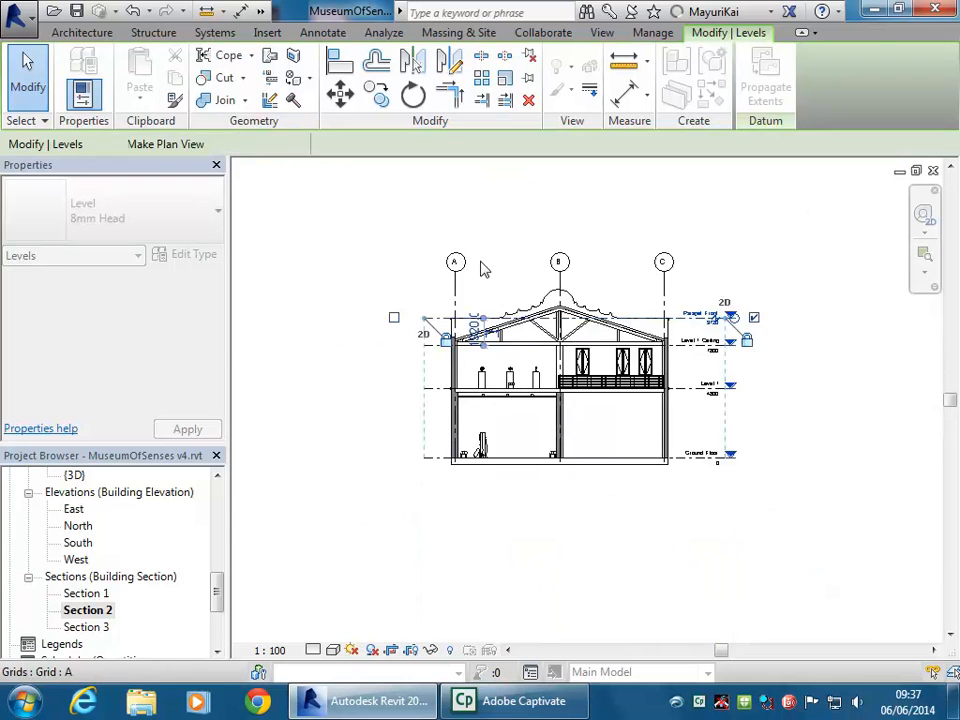
click(519, 242)
scroll(519, 240, up, 2)
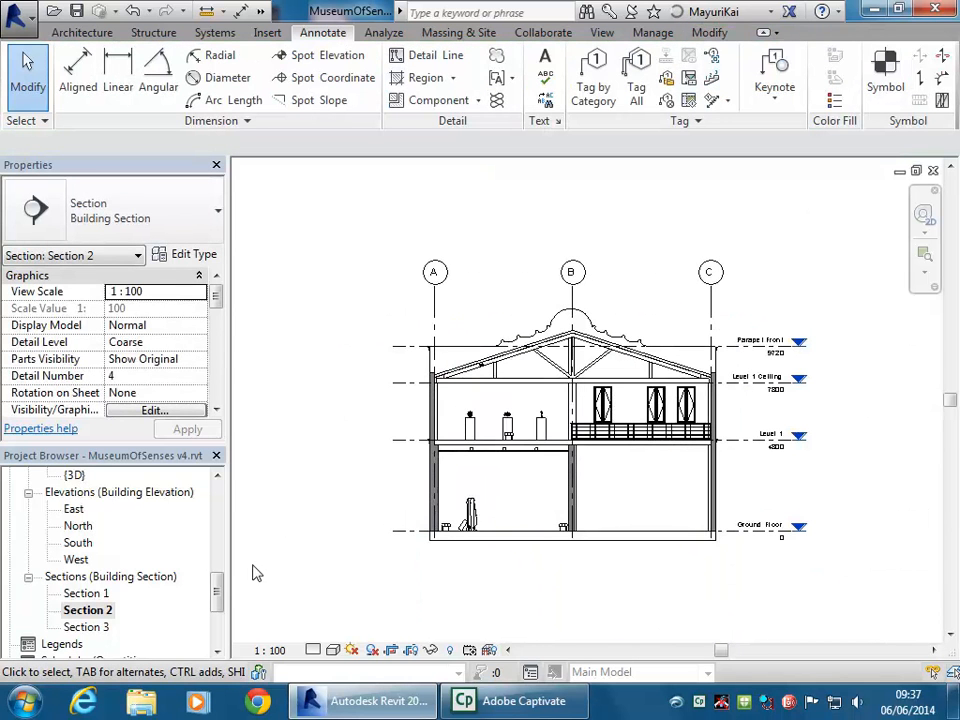
drag(221, 589, 220, 624)
On the A102 Cover Sheet, change the Section 2 viewport type to No Title
double_click(110, 594)
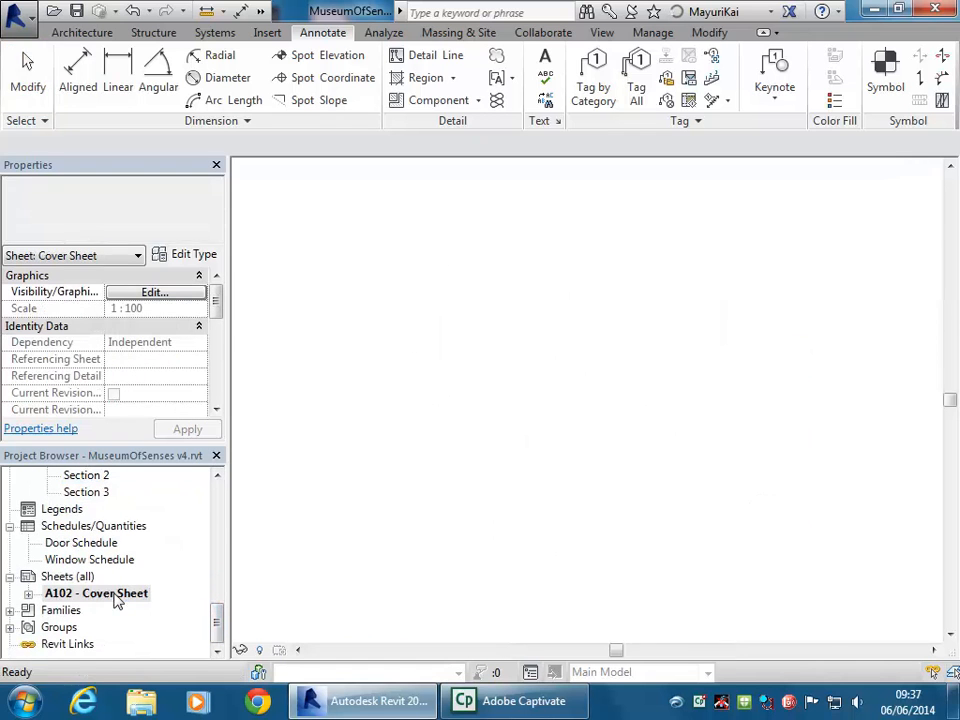
scroll(721, 362, down, 4)
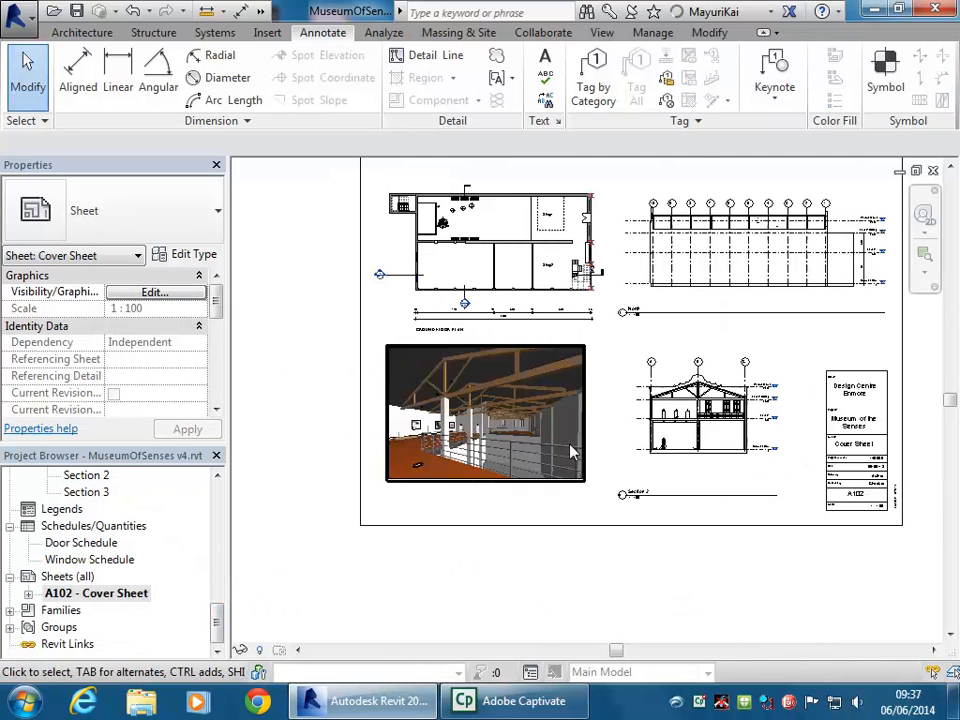
click(607, 382)
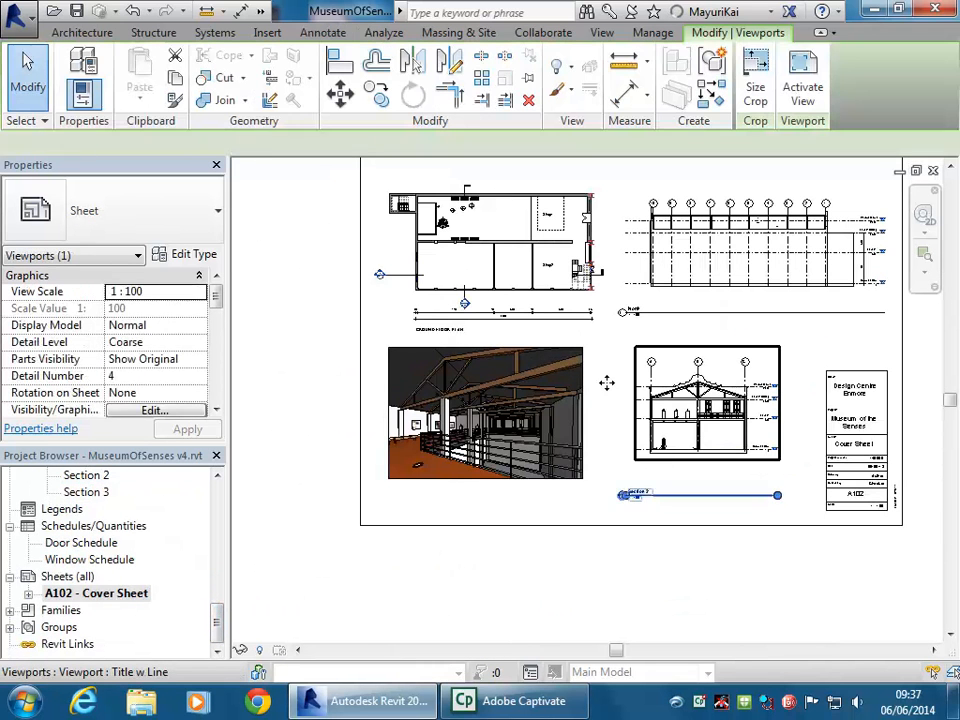
click(180, 222)
click(90, 279)
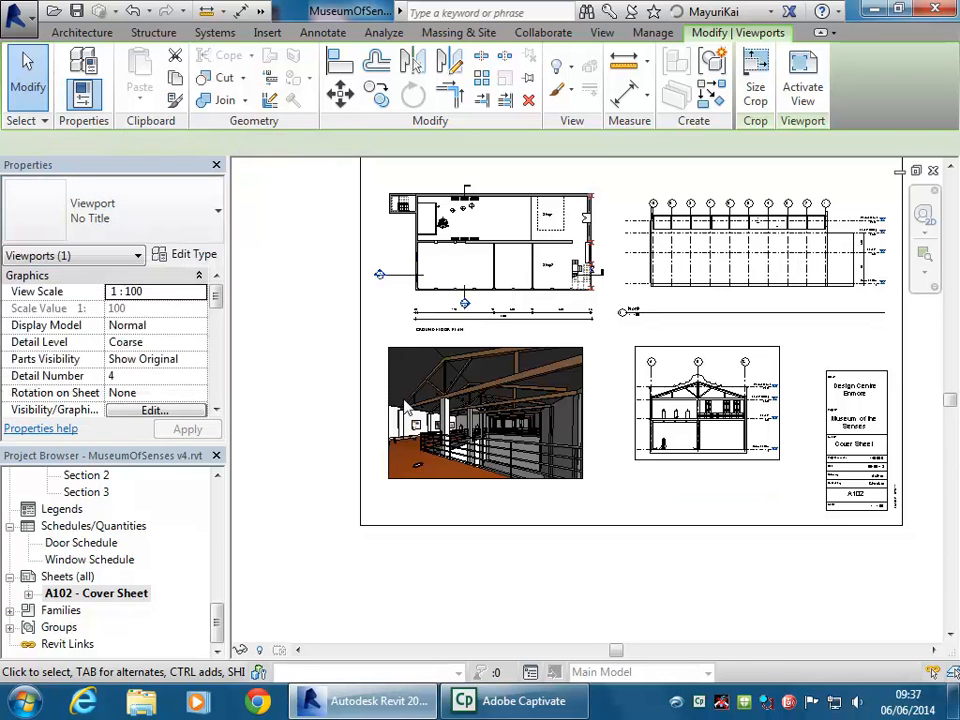
key(Escape)
Move the Section 2 viewport up and left, level with the 3D perspective
click(739, 416)
scroll(716, 342, up, 1)
mouse_move(717, 343)
middle_down()
mouse_move(714, 364)
mouse_move(704, 361)
middle_up()
scroll(773, 507, up, 1)
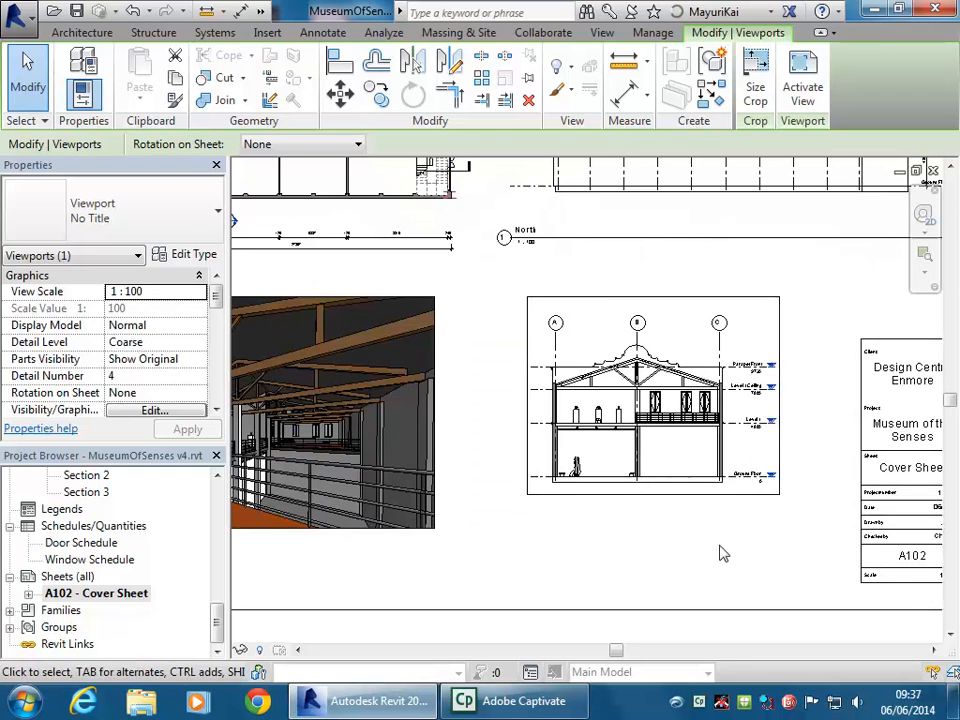
click(720, 553)
scroll(641, 459, down, 1)
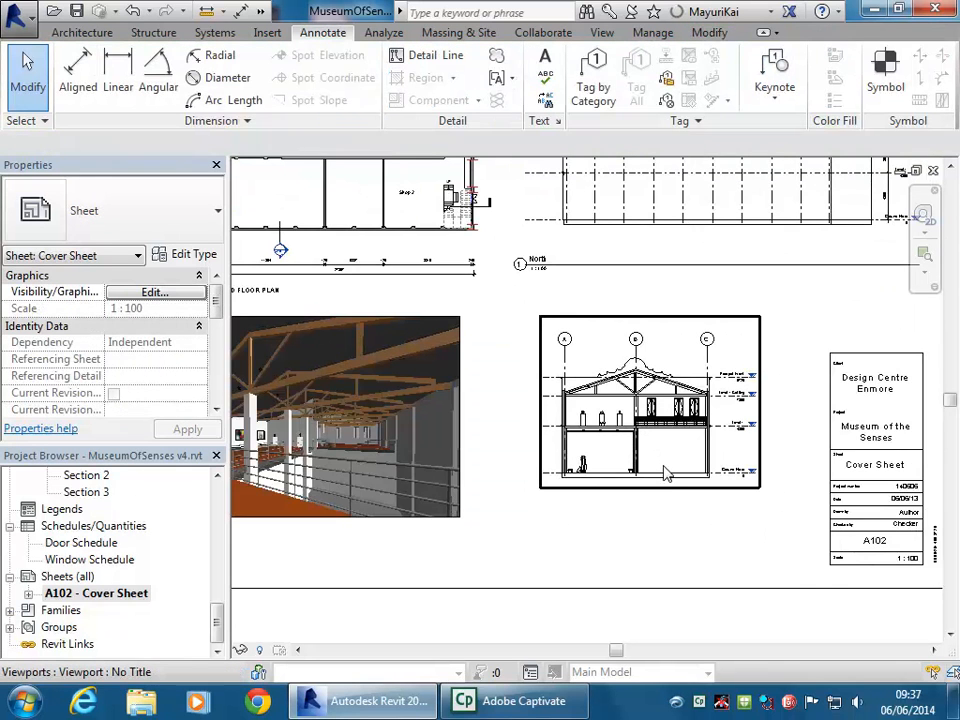
scroll(680, 476, down, 2)
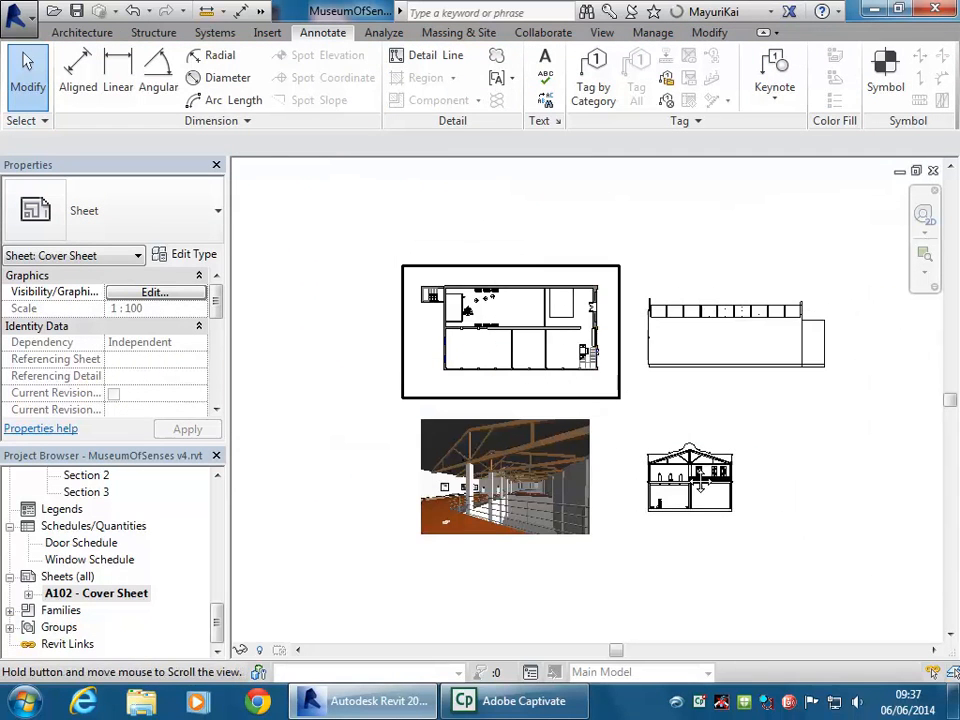
scroll(700, 480, up, 1)
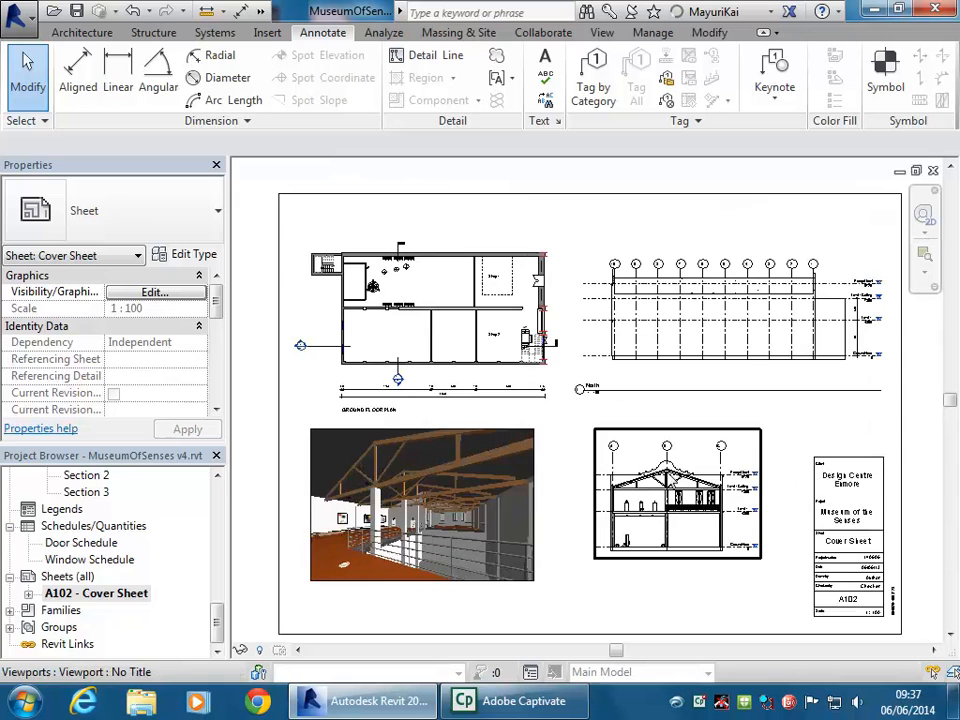
click(436, 506)
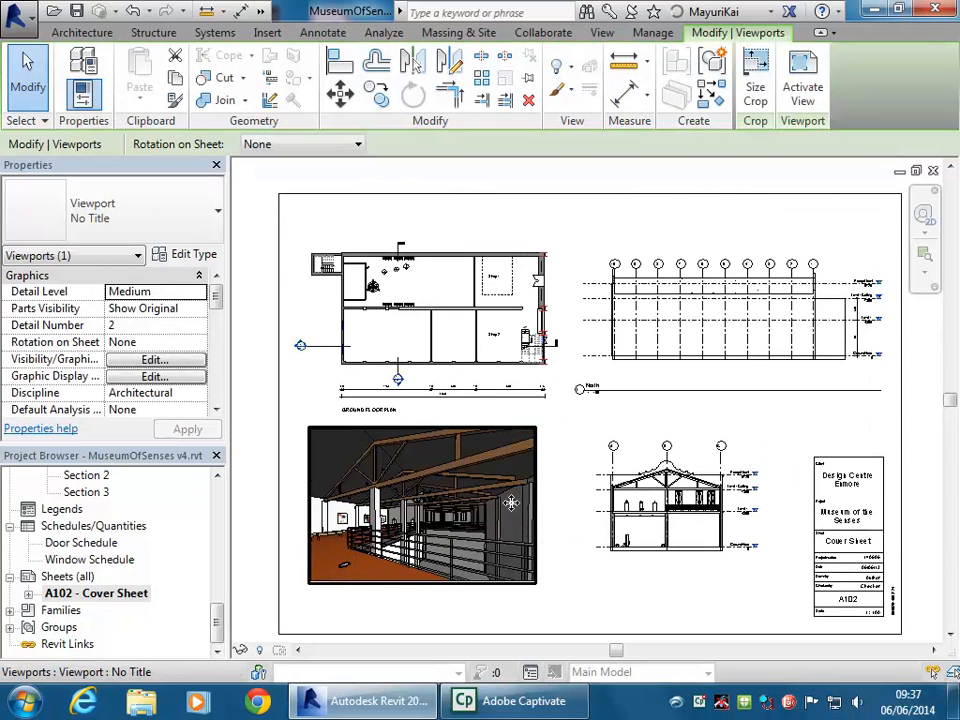
click(615, 490)
drag(625, 495, 606, 473)
click(636, 584)
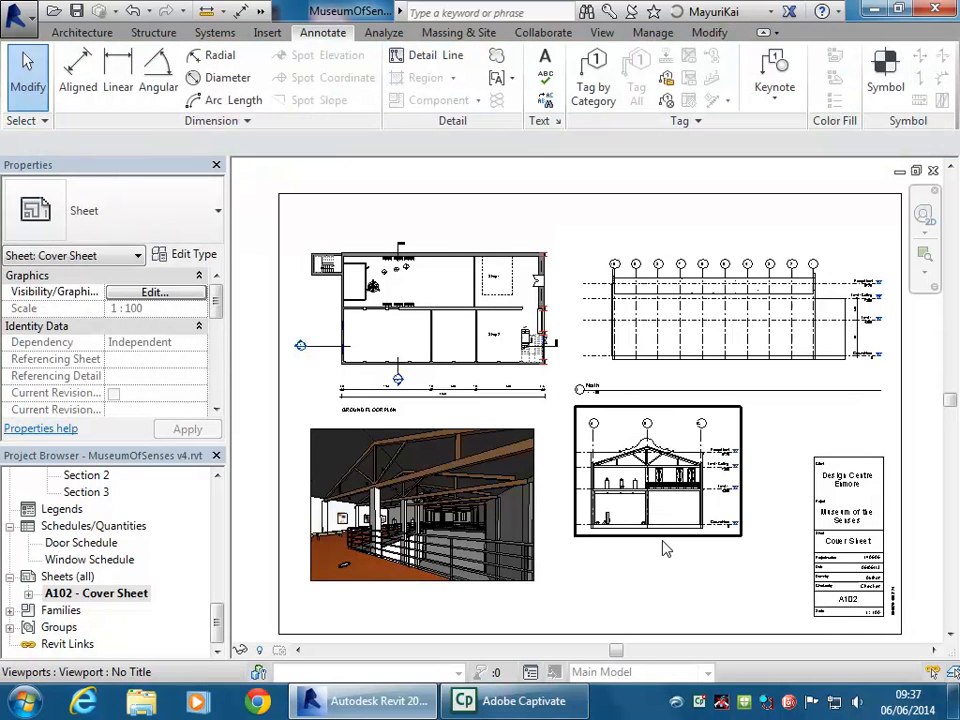
drag(216, 626, 215, 560)
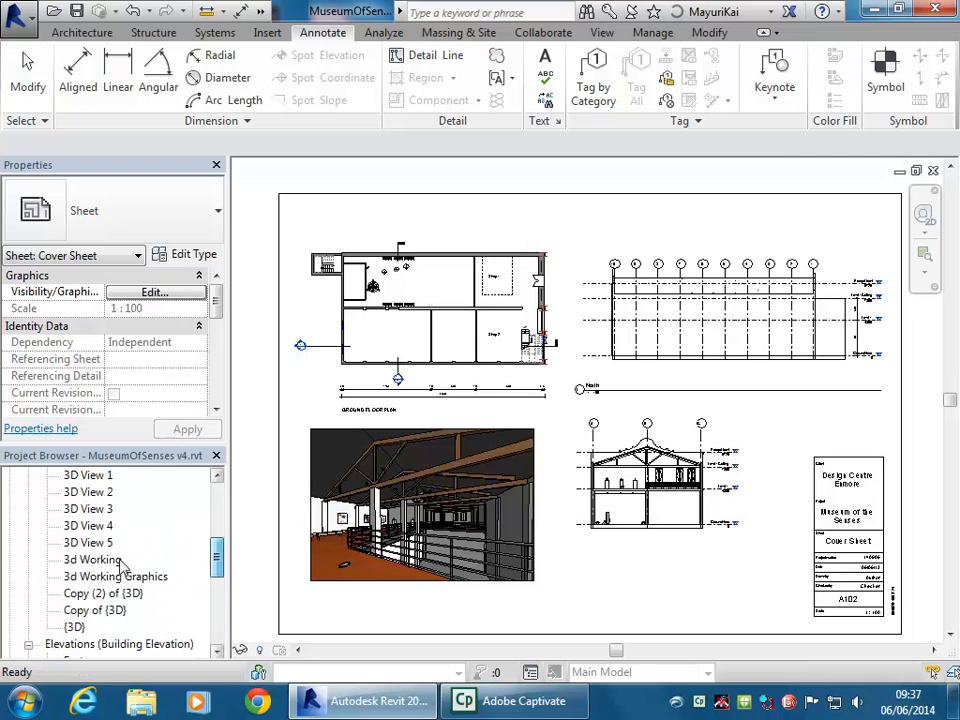
double_click(92, 543)
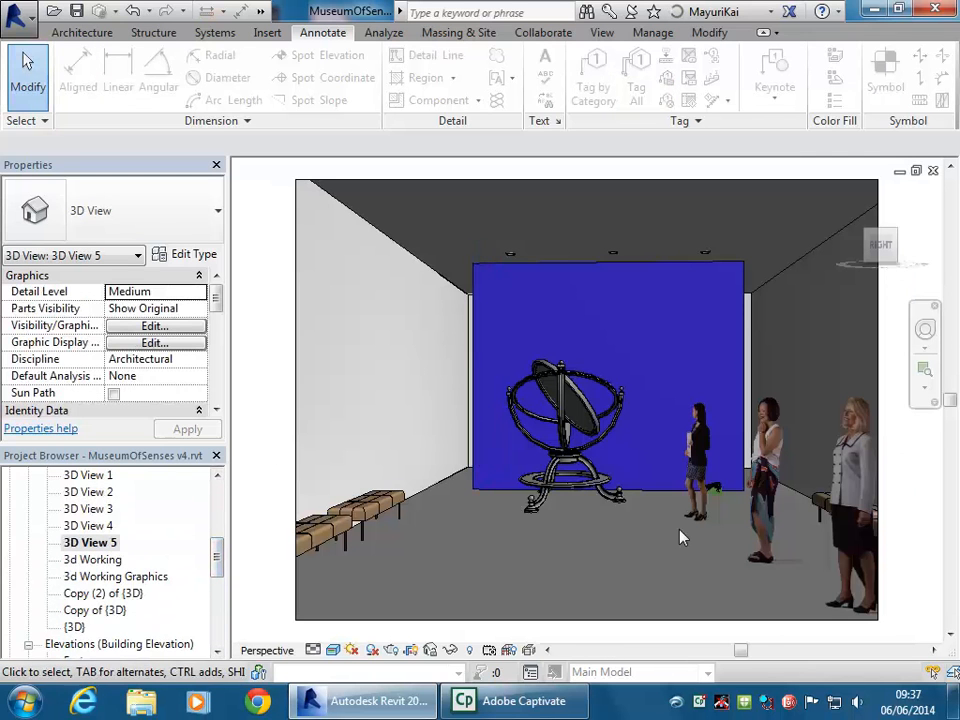
click(391, 650)
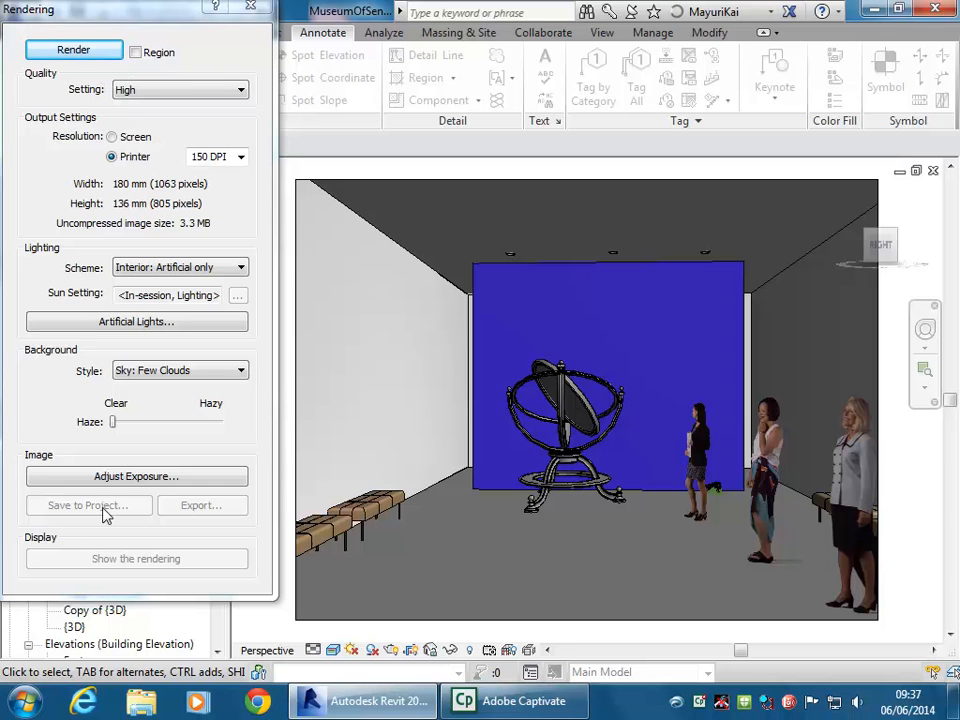
click(250, 7)
drag(214, 540, 216, 612)
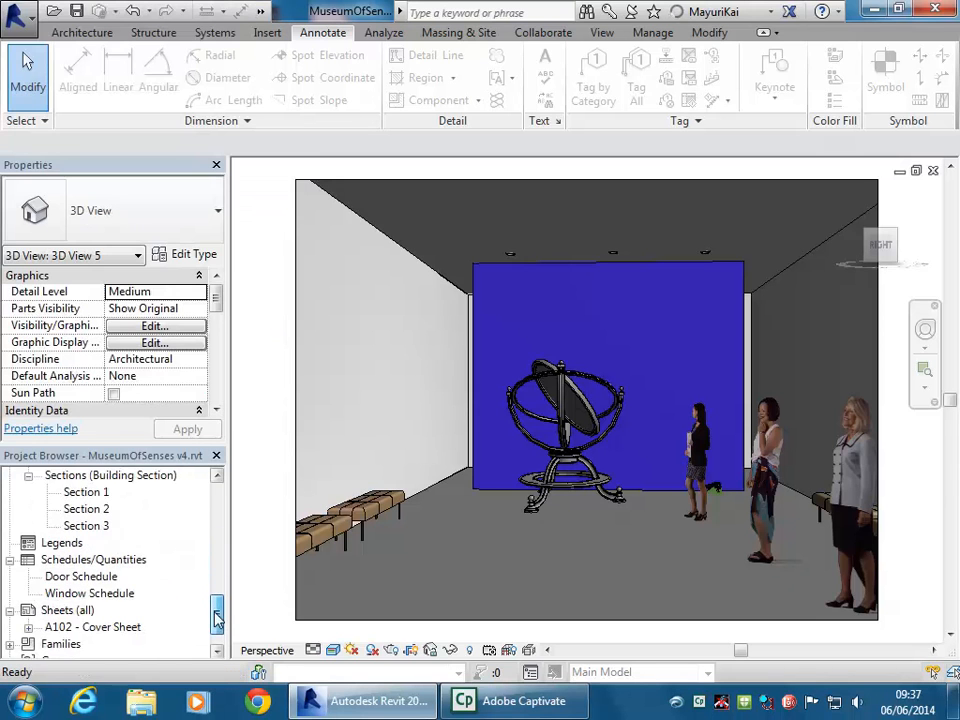
double_click(113, 628)
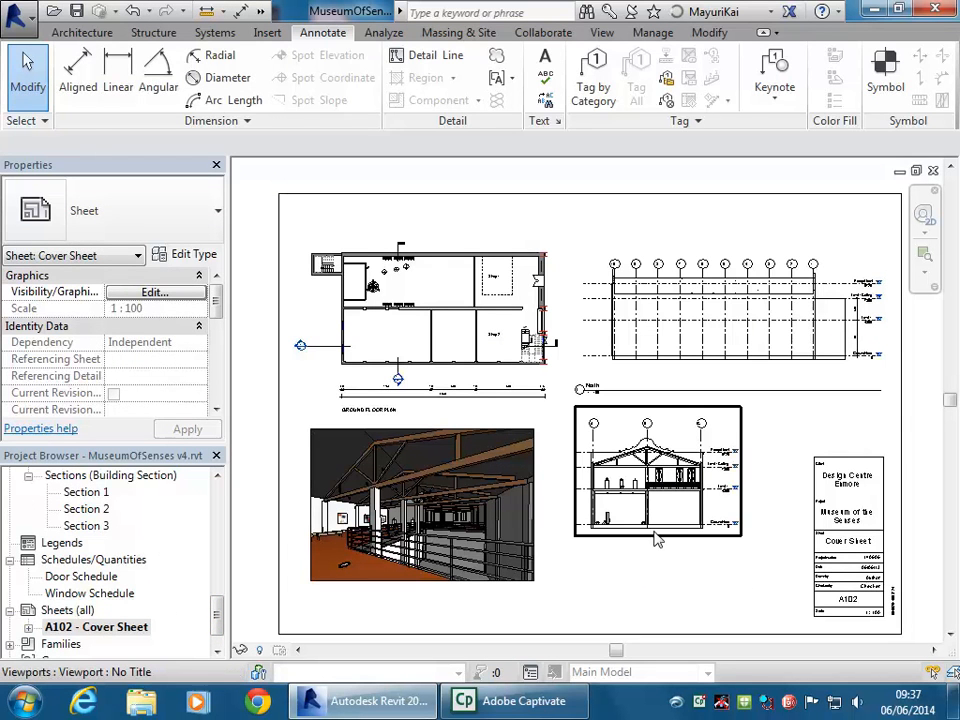
click(656, 539)
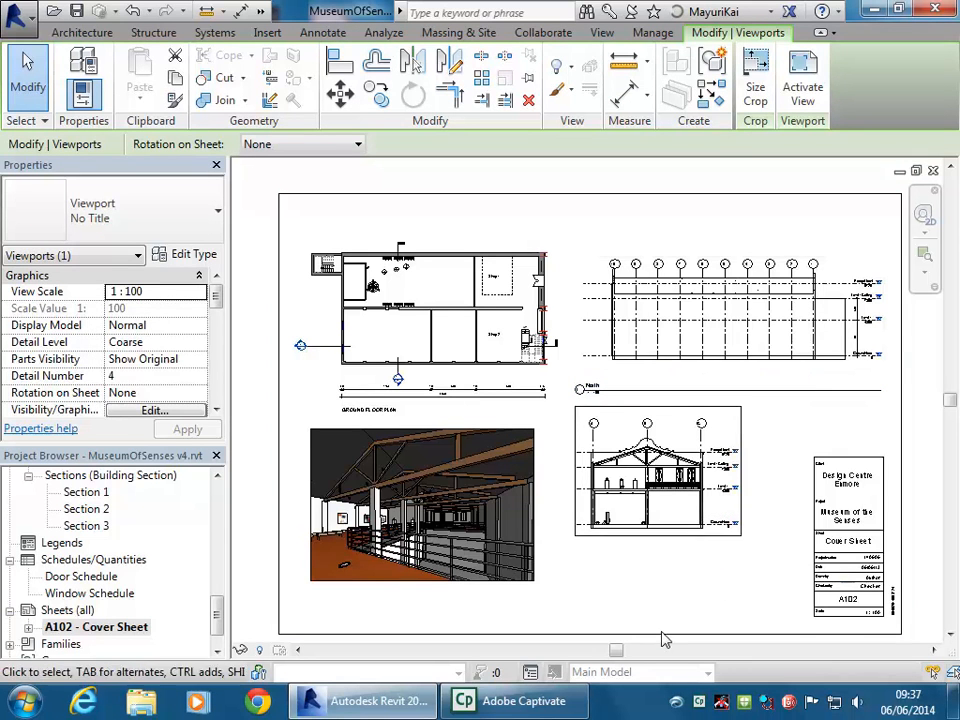
click(665, 567)
click(665, 567)
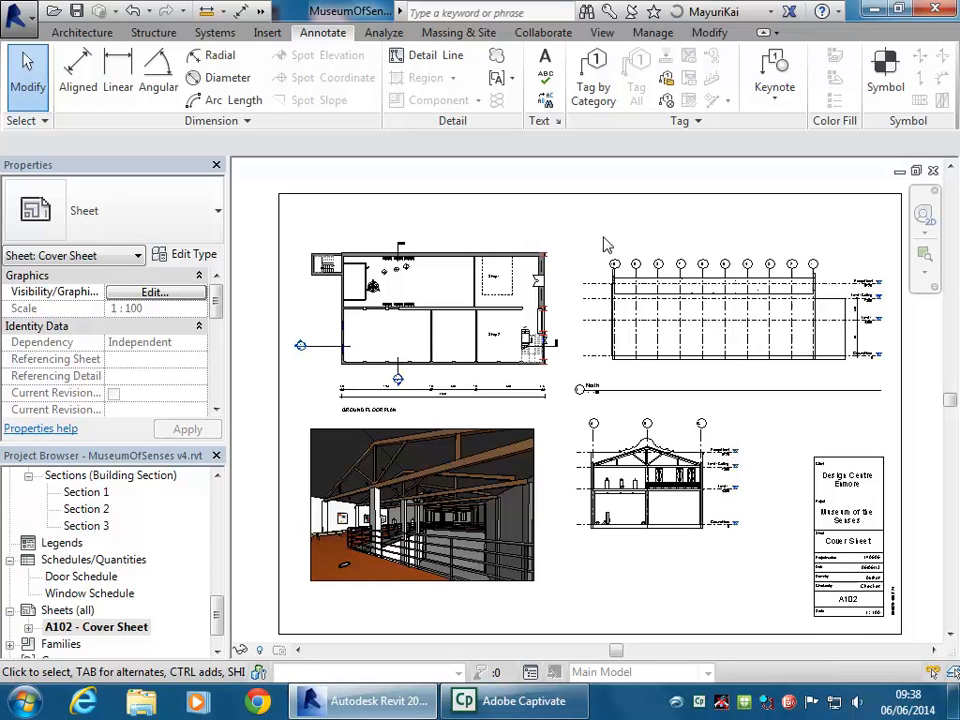
click(267, 33)
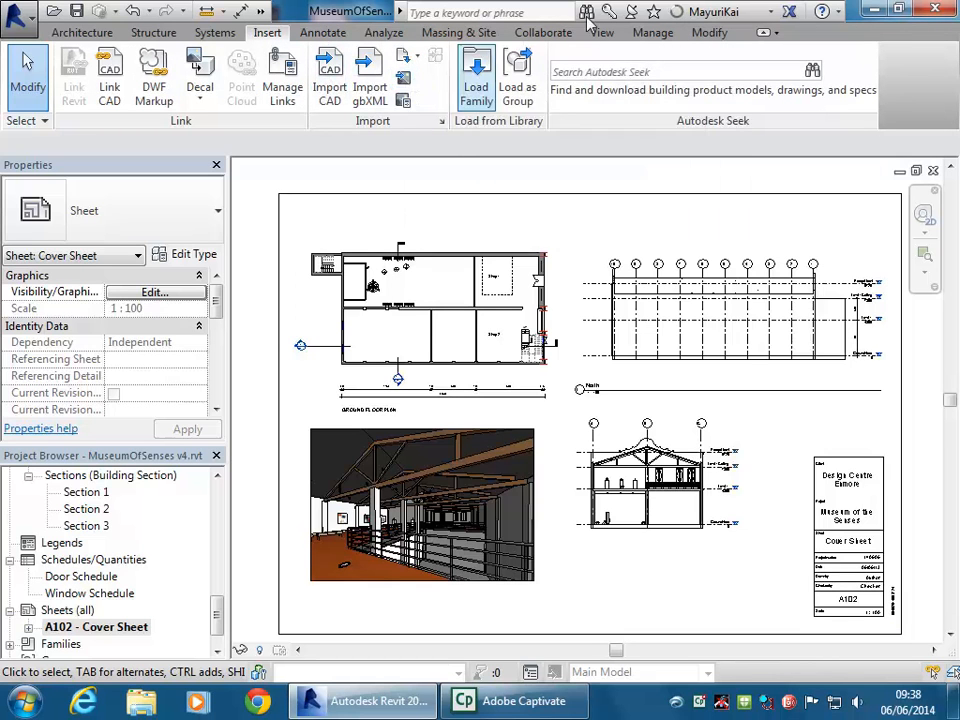
click(520, 229)
click(602, 220)
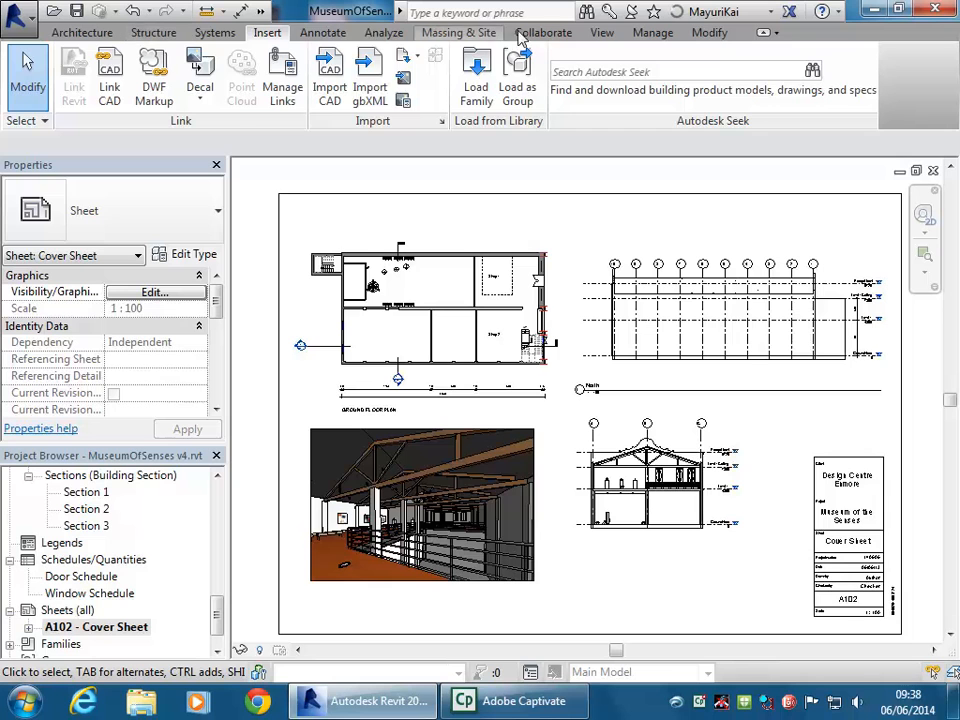
click(604, 33)
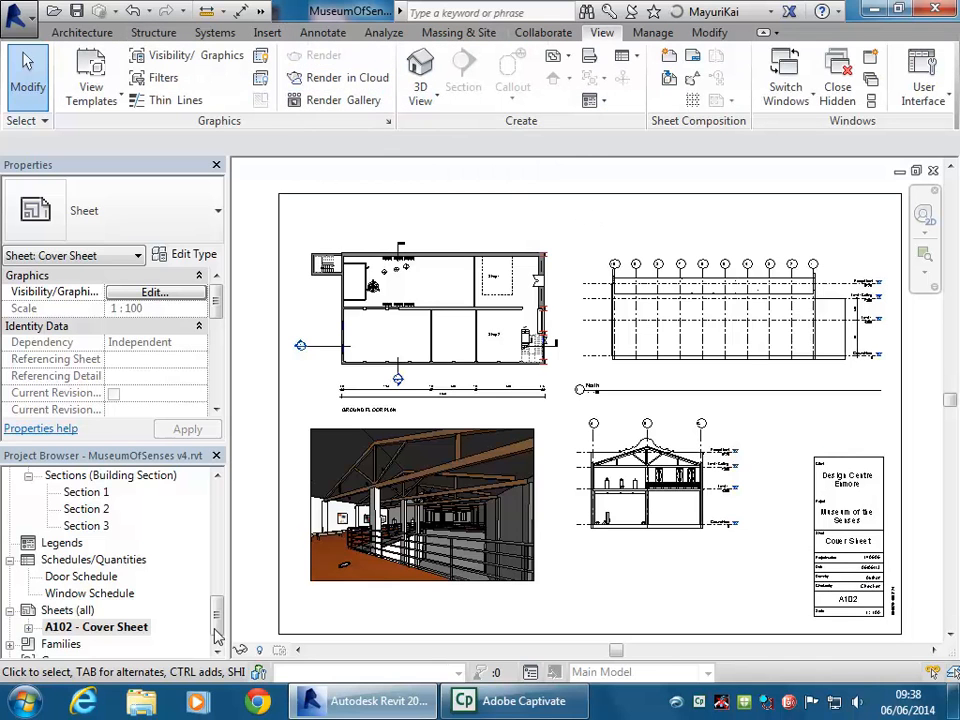
scroll(110, 518, up, 4)
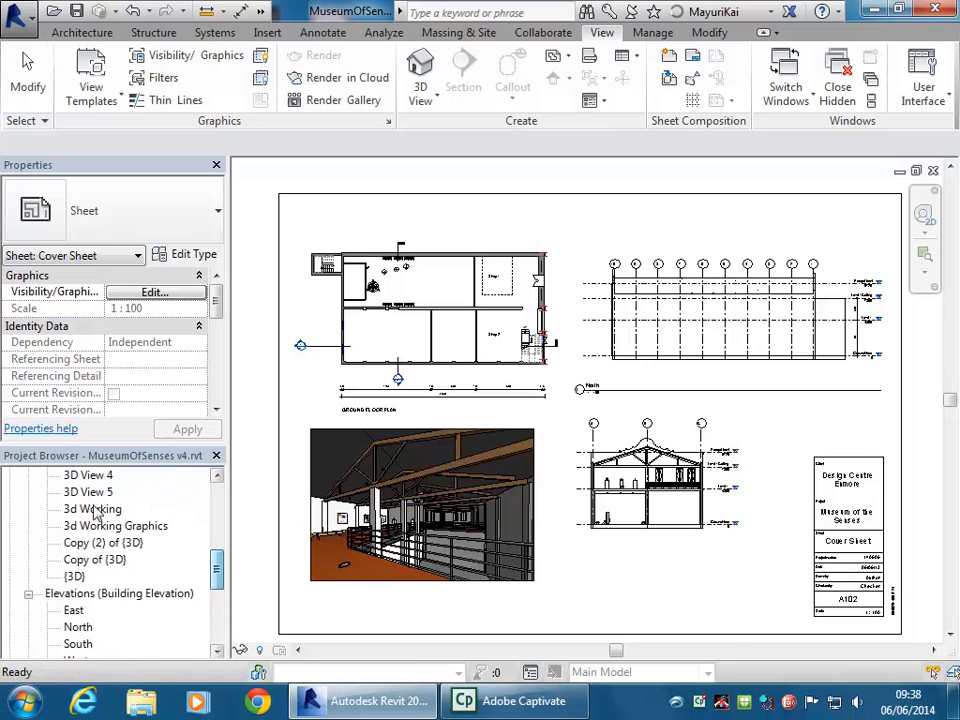
Open the interior 3D View 2 and adjust its framing
double_click(88, 492)
scroll(216, 561, up, 2)
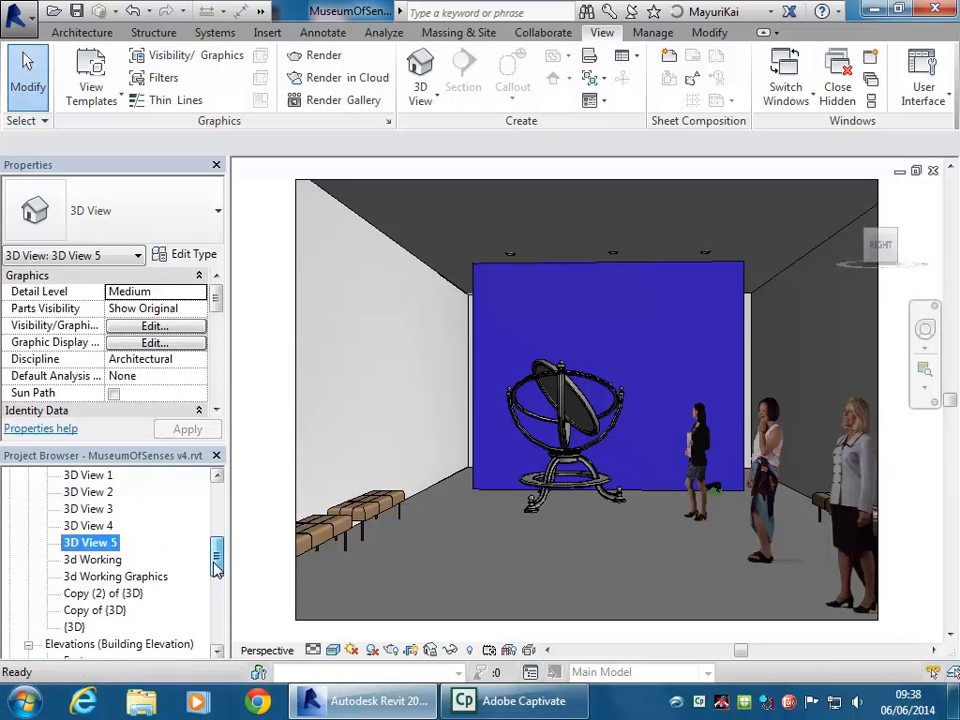
scroll(216, 561, up, 2)
double_click(140, 526)
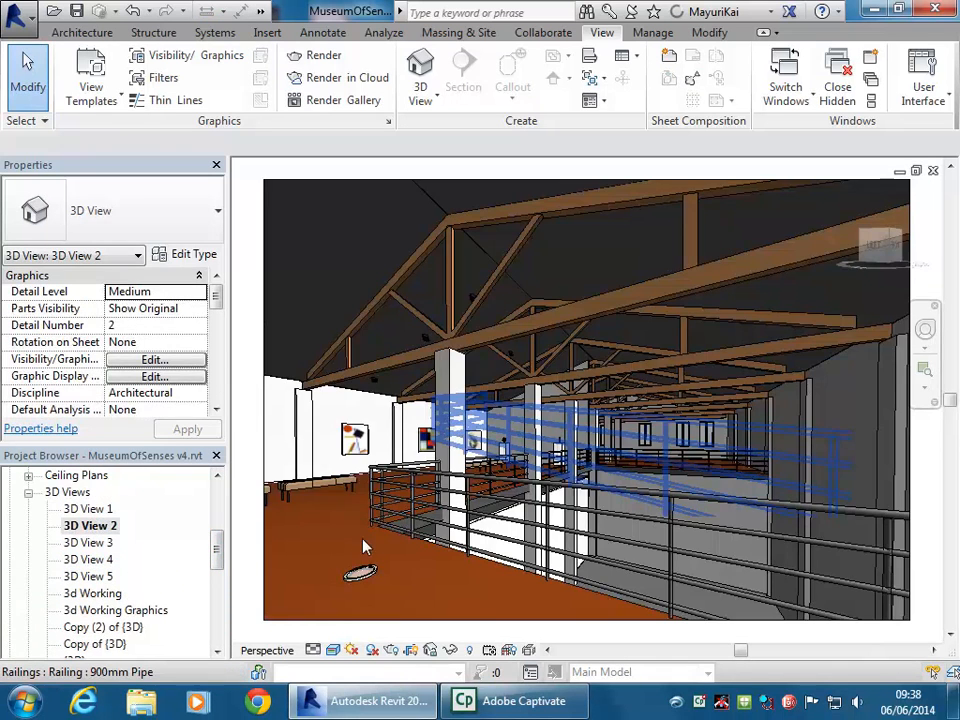
middle_drag(609, 343, 571, 430)
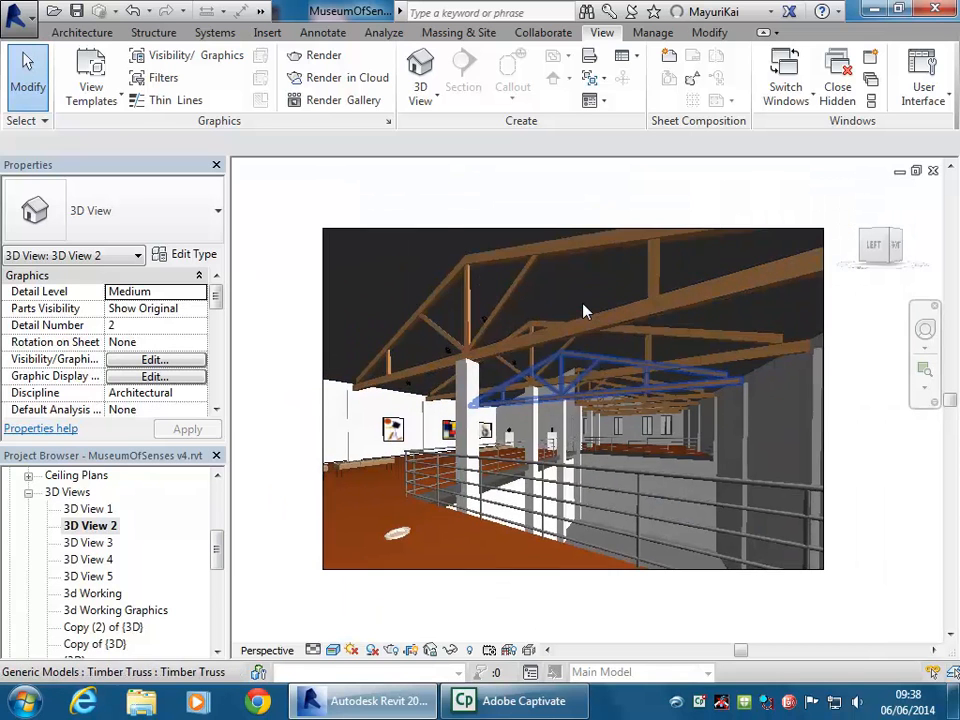
Set rendering to High quality at 150 DPI printer resolution, after trying Best and 300 DPI
click(391, 650)
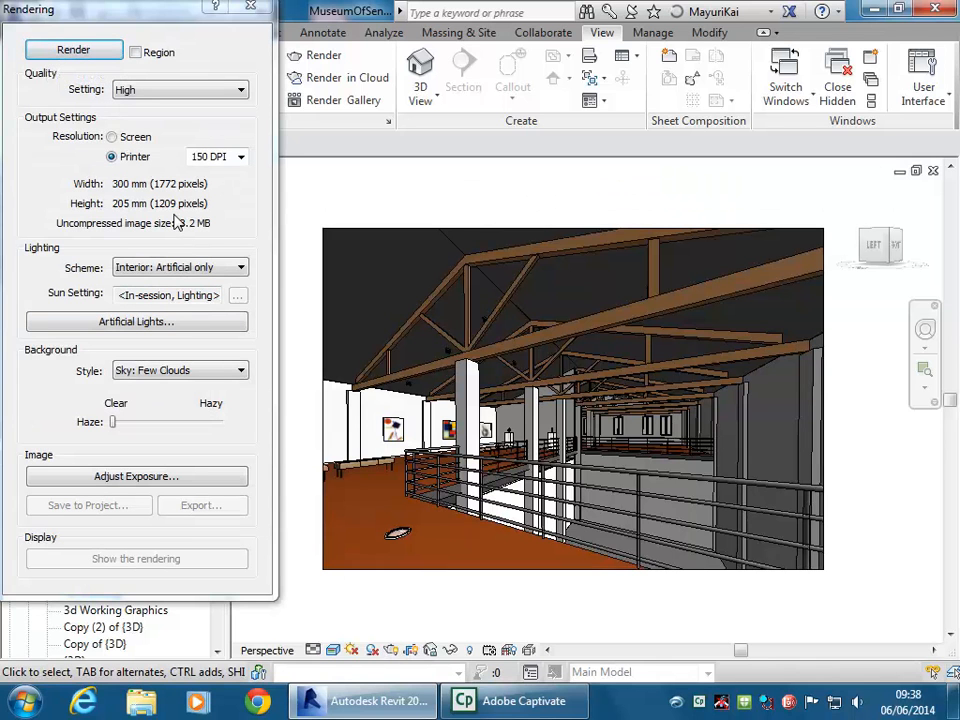
click(160, 95)
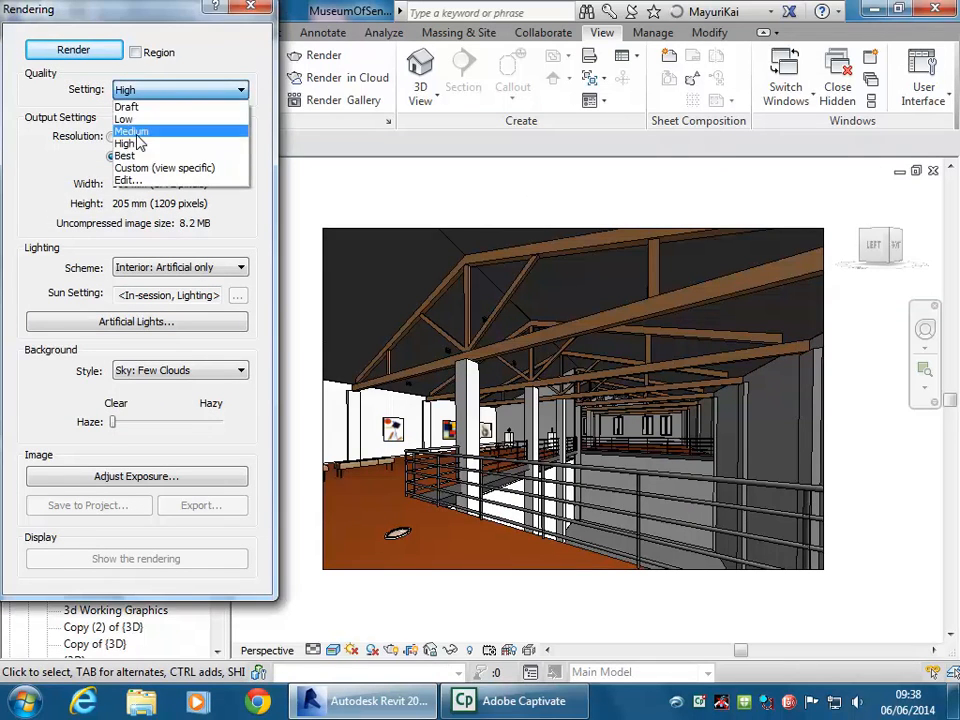
click(136, 158)
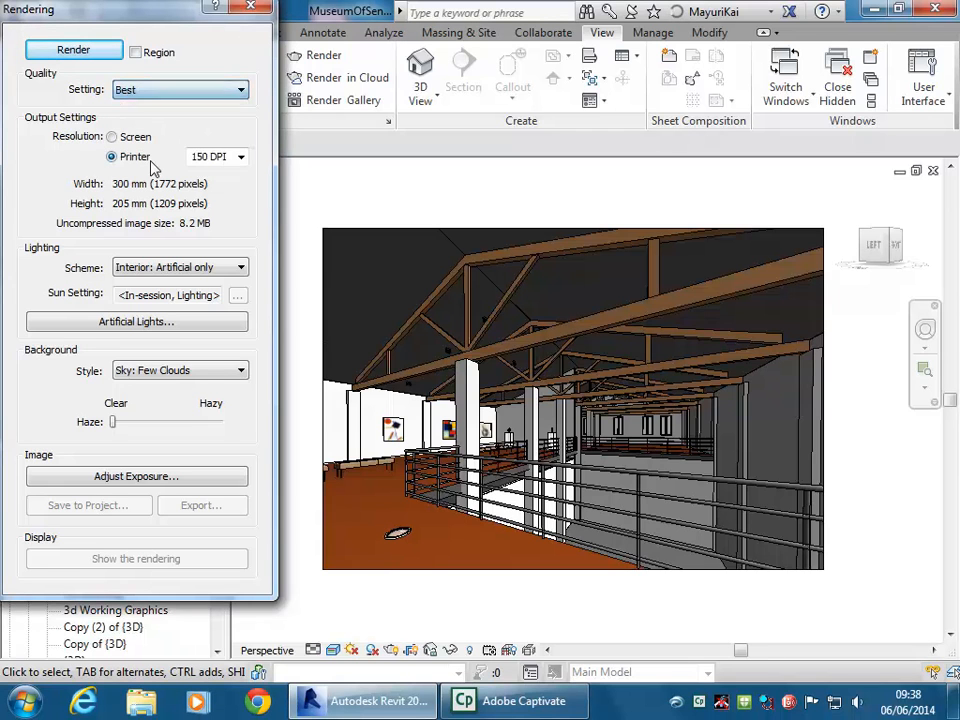
click(241, 158)
click(212, 199)
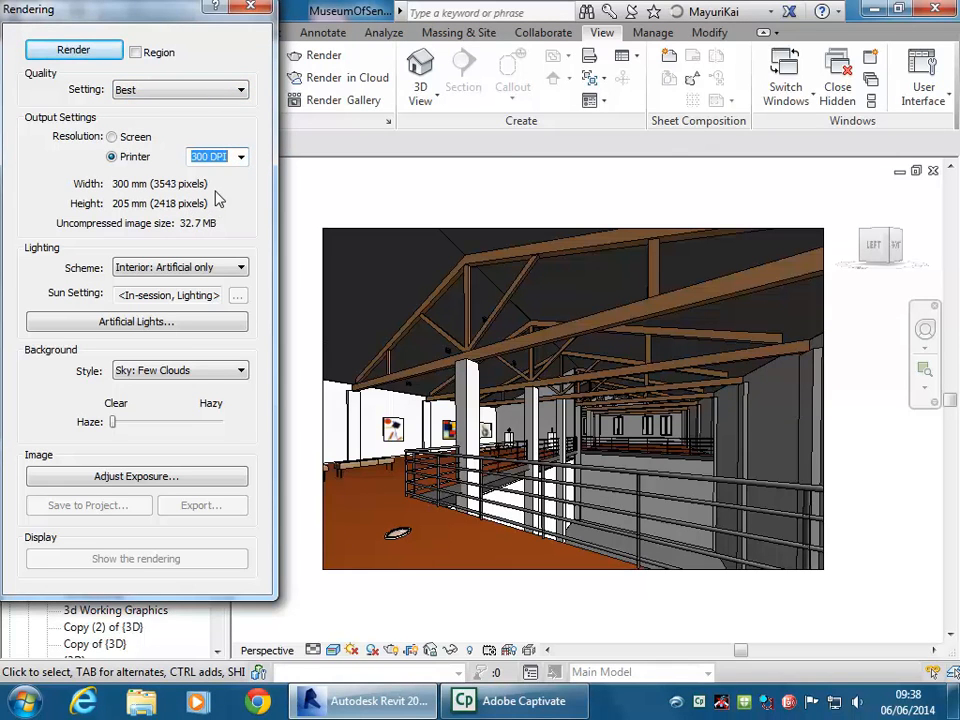
click(241, 157)
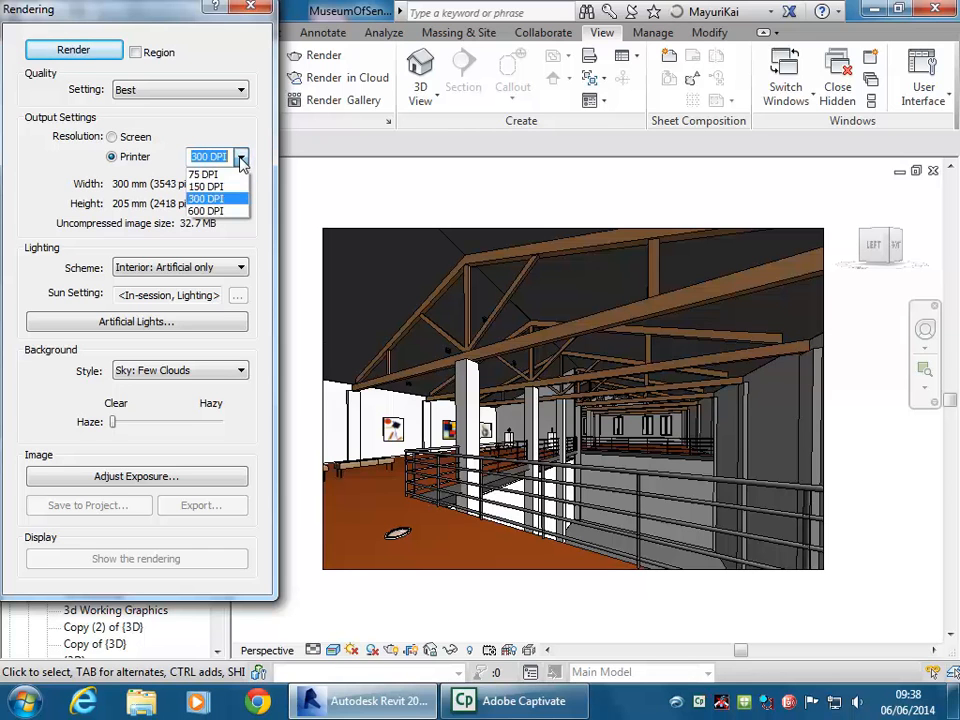
click(212, 184)
click(190, 92)
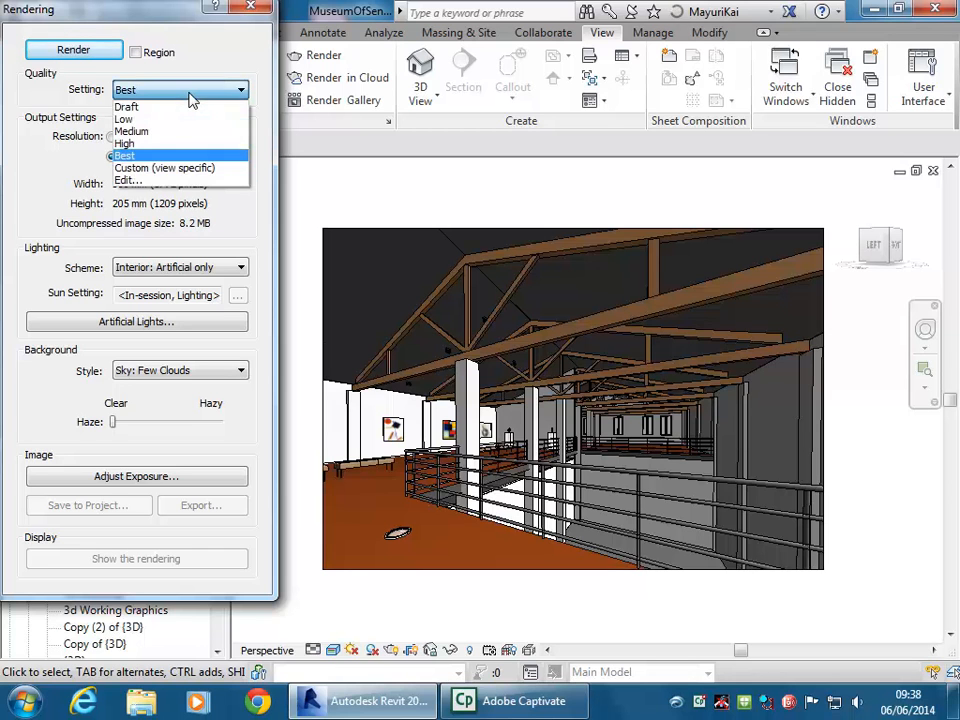
click(155, 141)
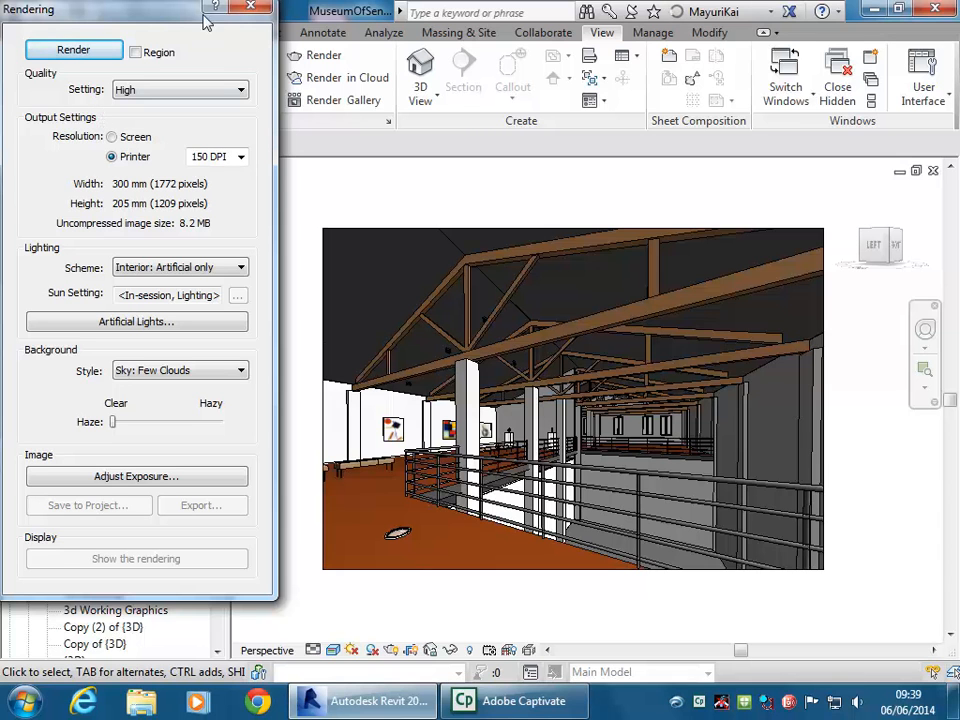
Reopen the Rendering settings, switch quality to Draft and back to High, then close them
click(251, 8)
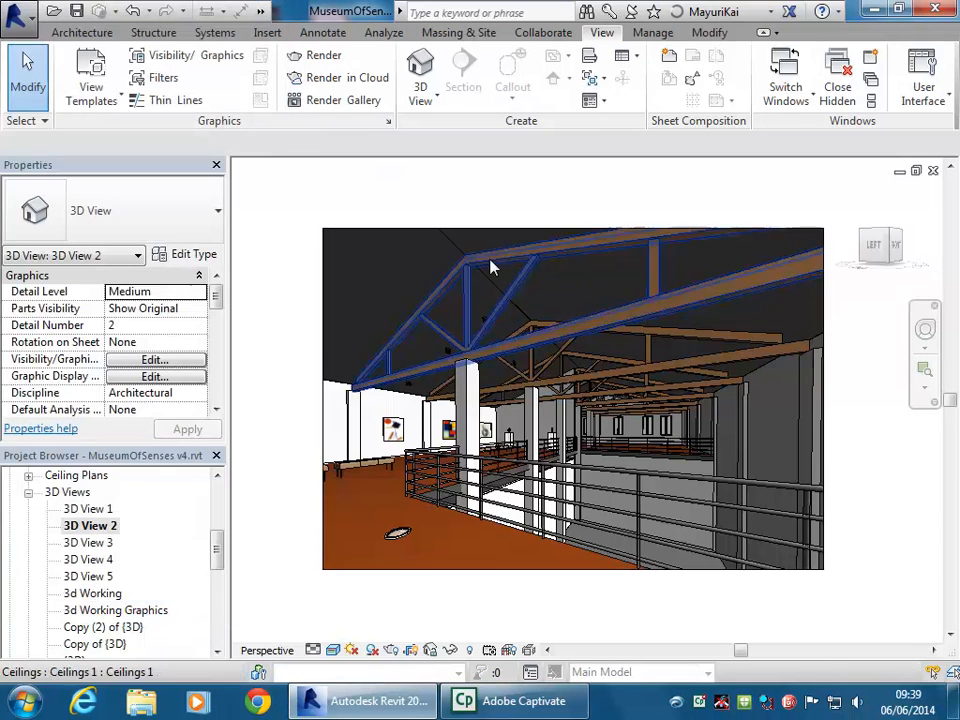
click(374, 650)
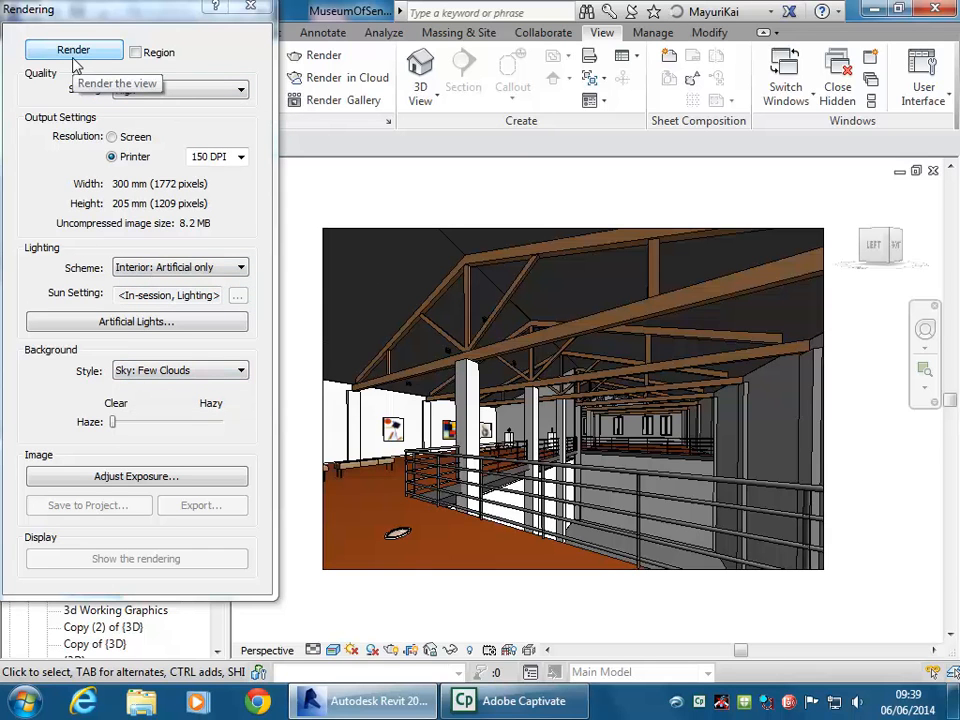
click(181, 91)
click(127, 106)
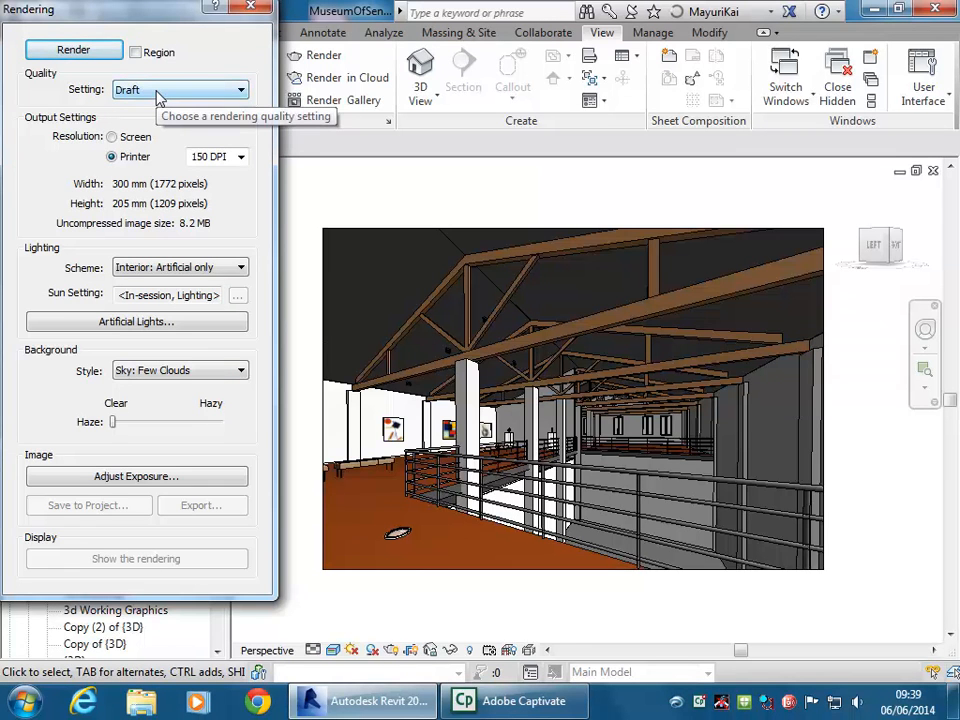
click(161, 96)
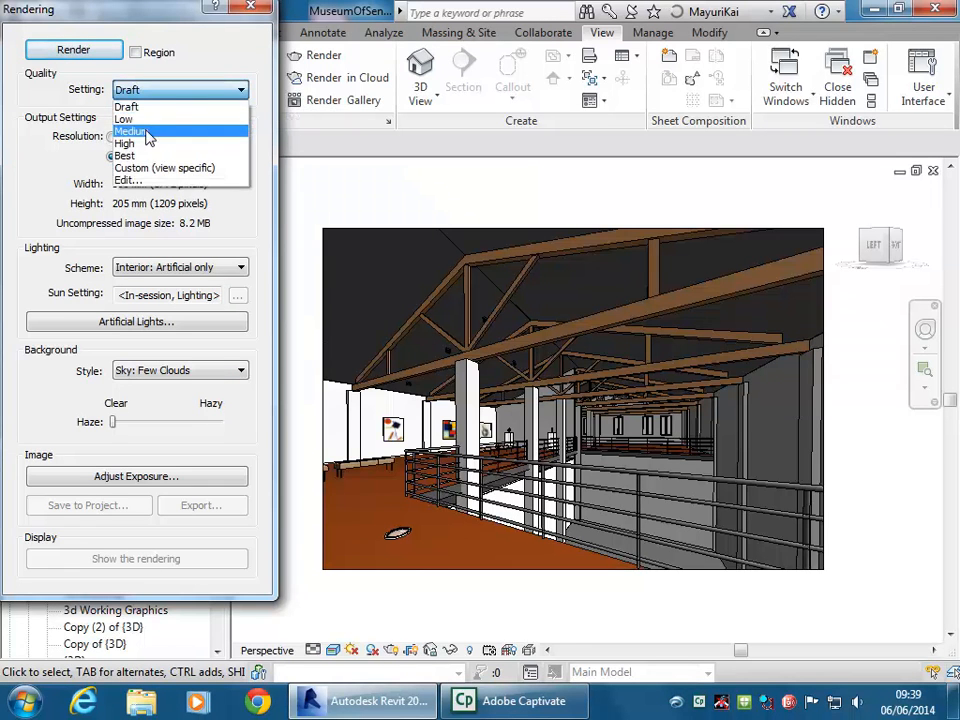
click(146, 147)
click(250, 8)
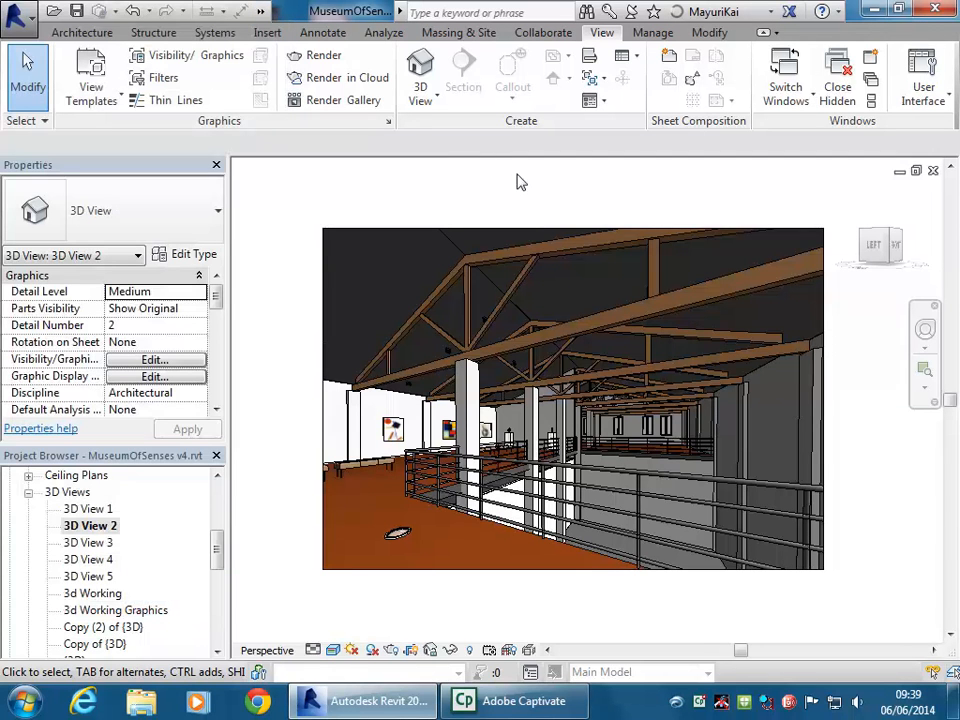
Set the 3D View 2 cloud render to Final quality and Extra Large (9 Mega Pixel) size
click(354, 82)
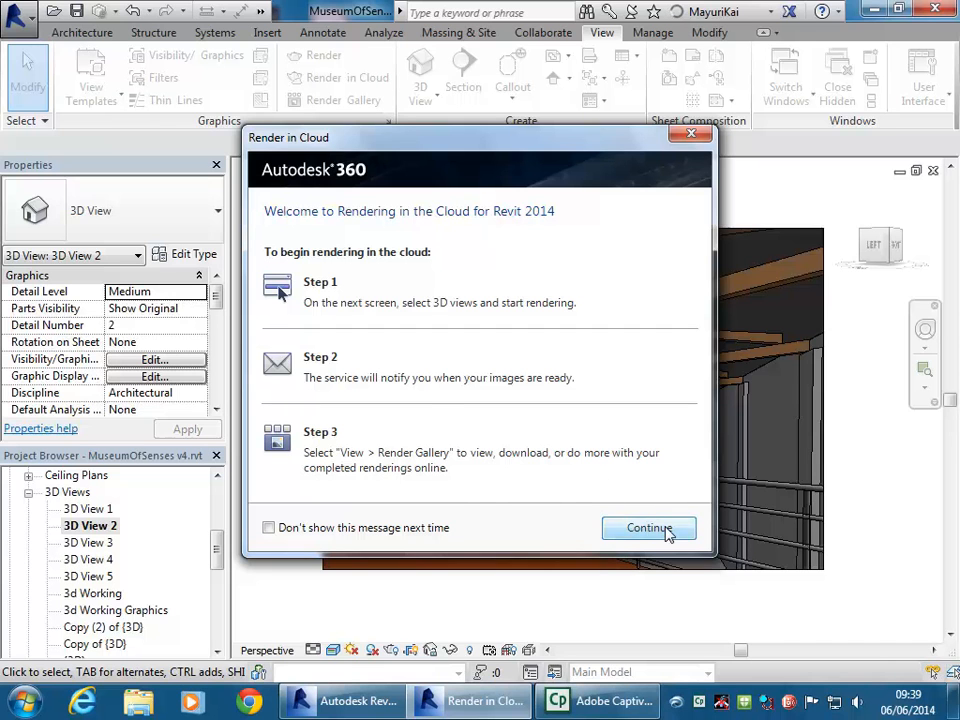
click(664, 530)
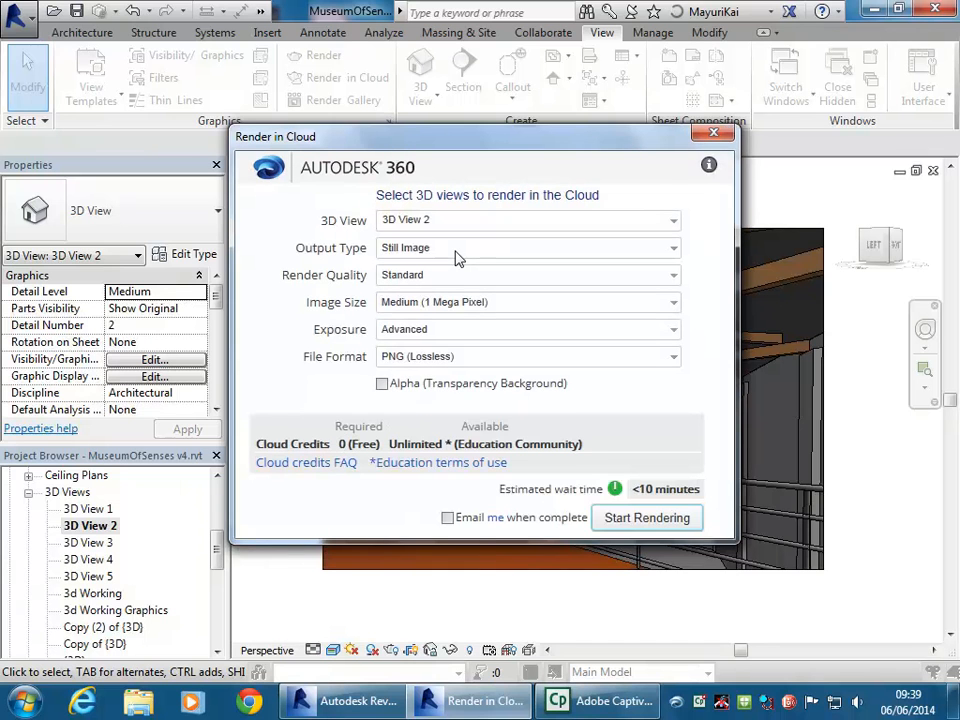
click(672, 279)
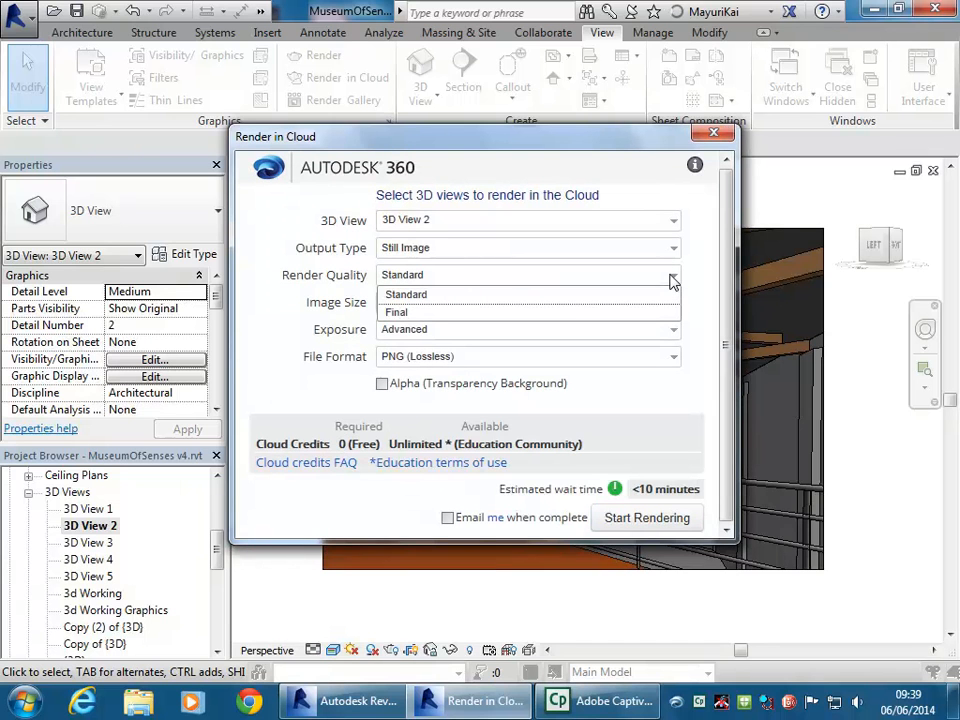
click(452, 313)
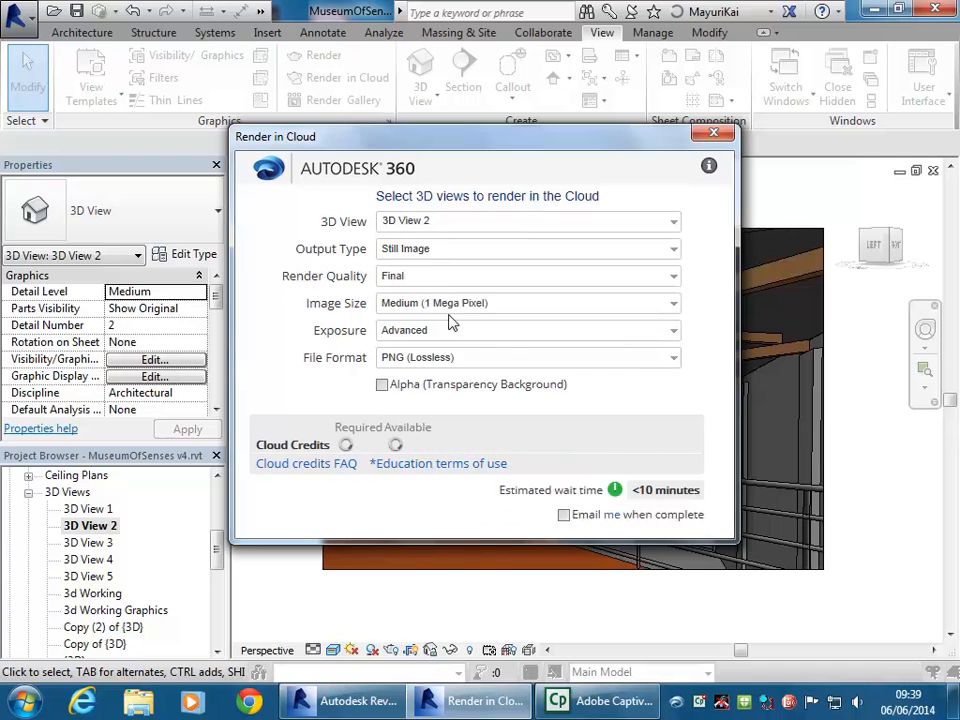
click(676, 304)
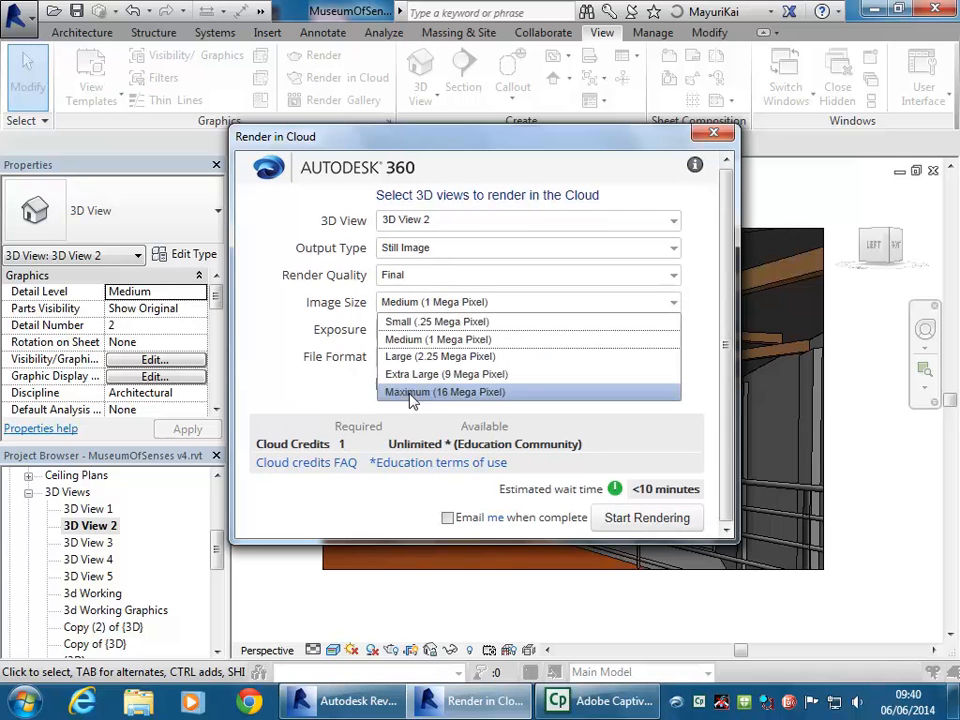
click(497, 374)
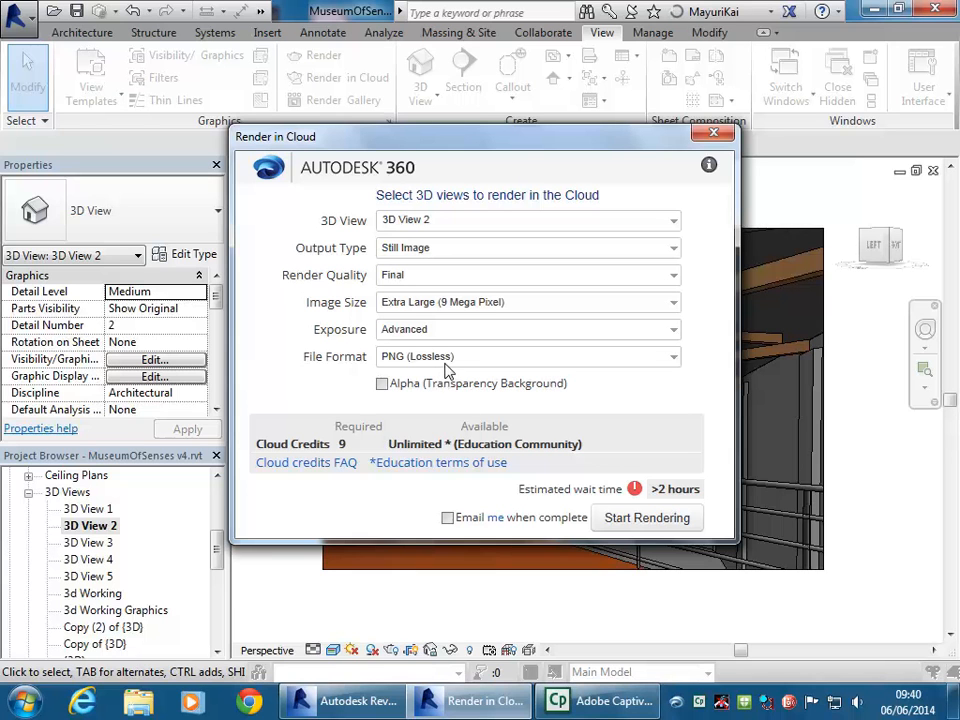
click(713, 134)
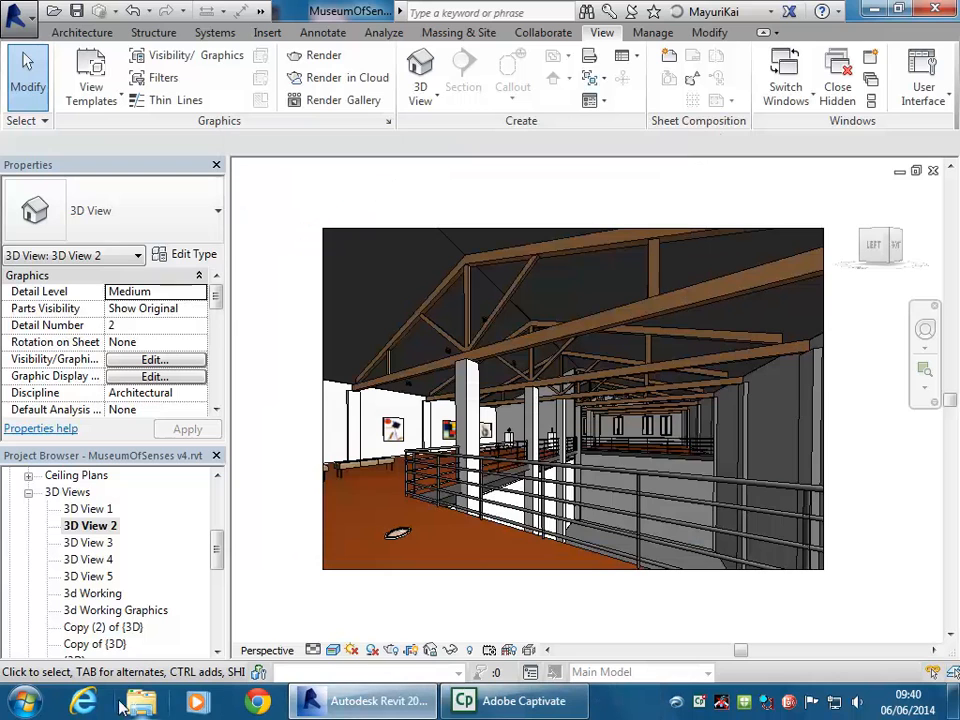
Open the online Account Details from Revit's Autodesk account menu
click(84, 703)
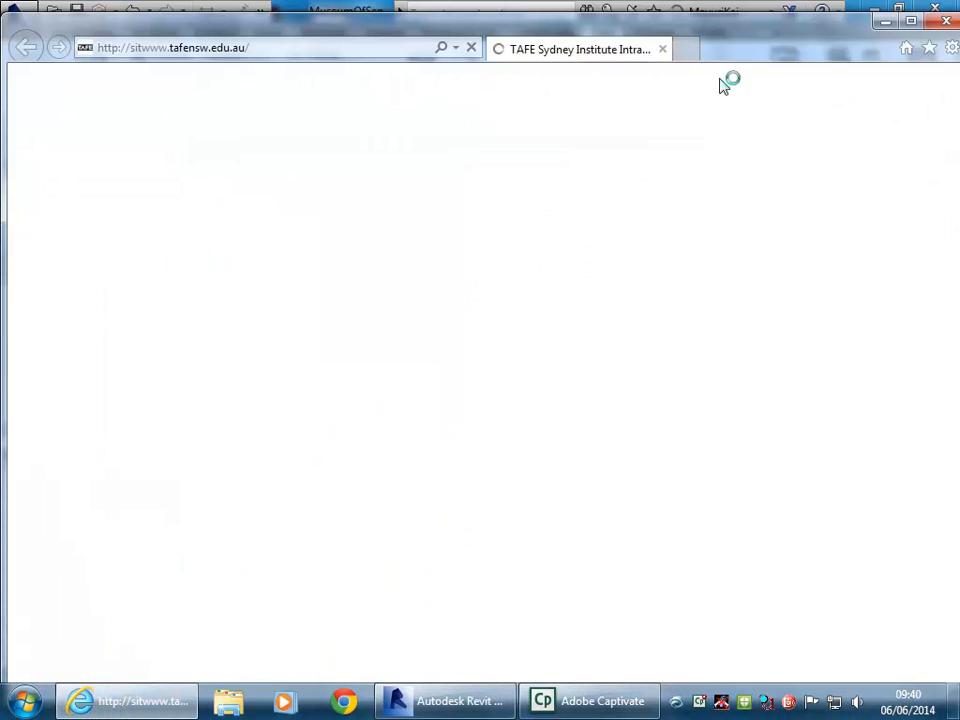
click(889, 21)
click(752, 12)
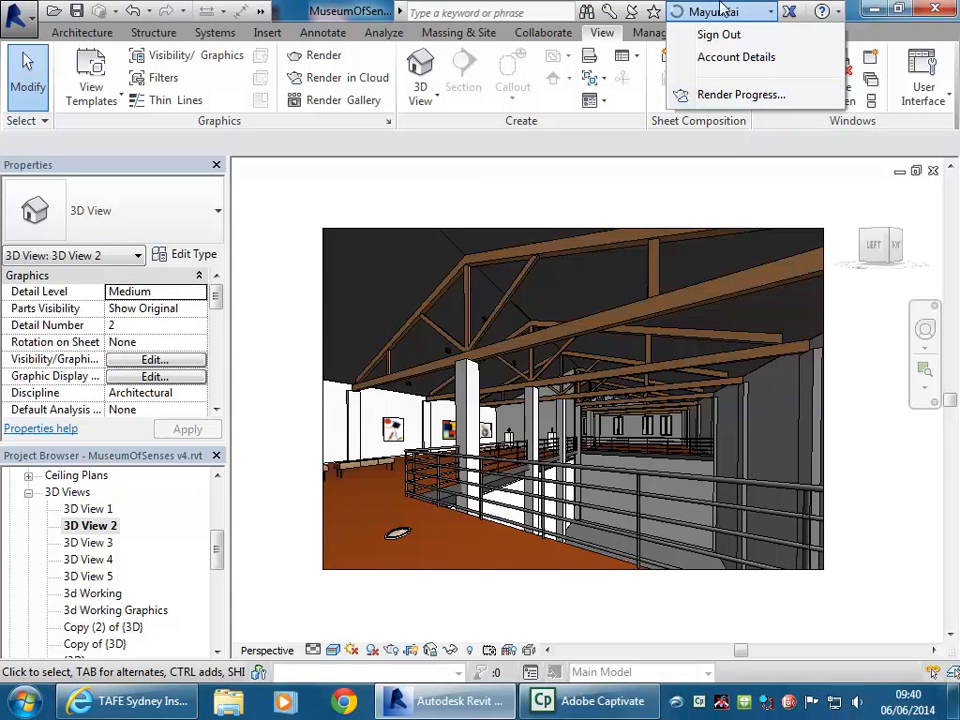
click(736, 57)
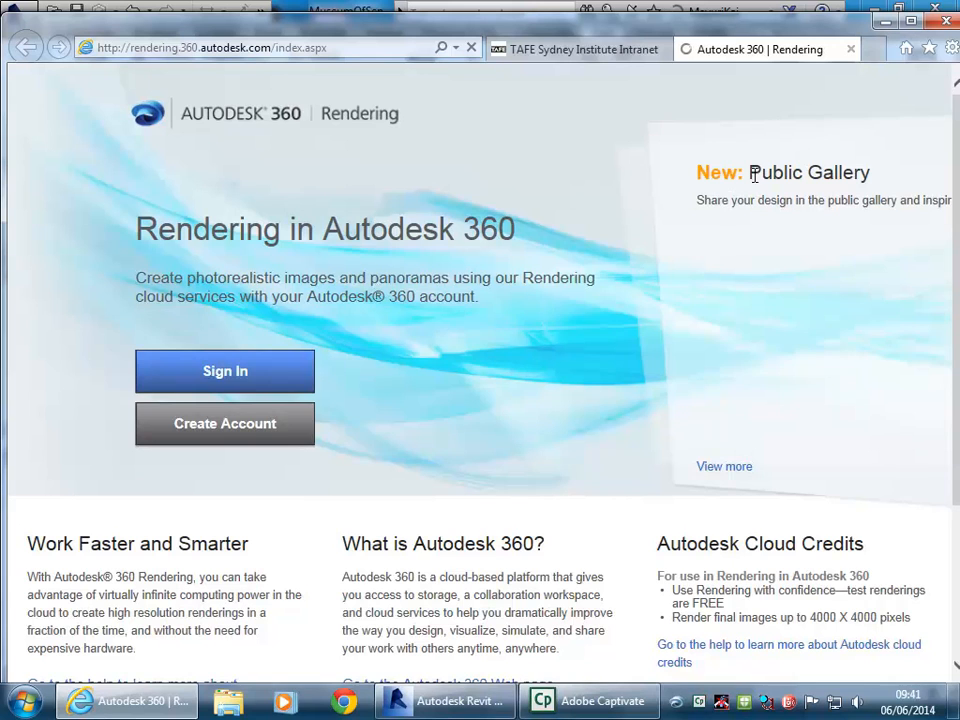
Start the Autodesk 360 Rendering sign-in and submit the proxy login details
click(210, 371)
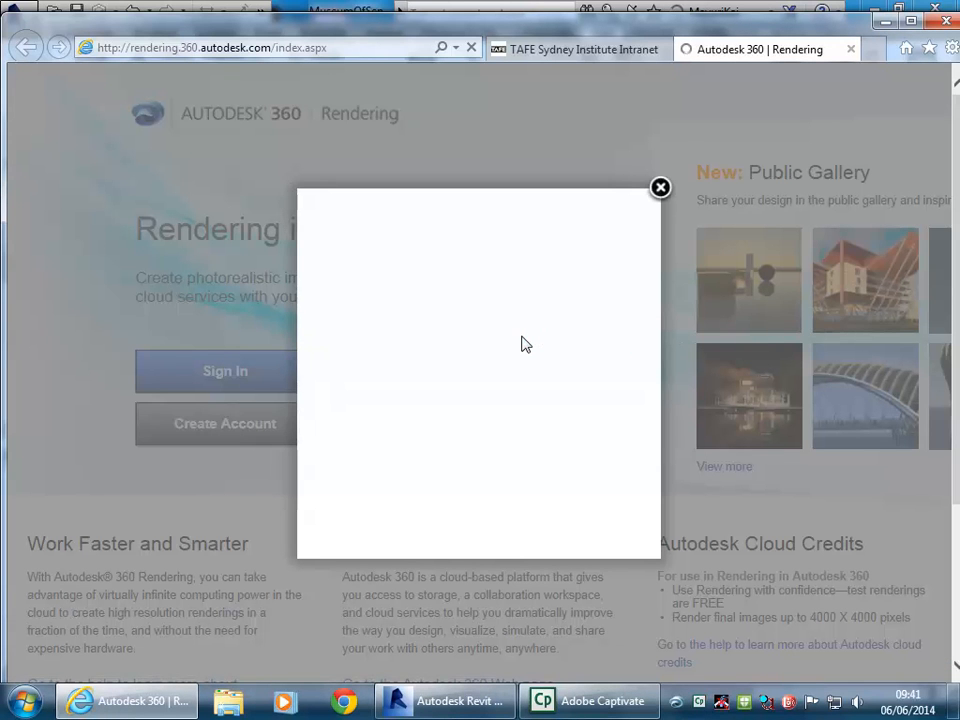
click(448, 308)
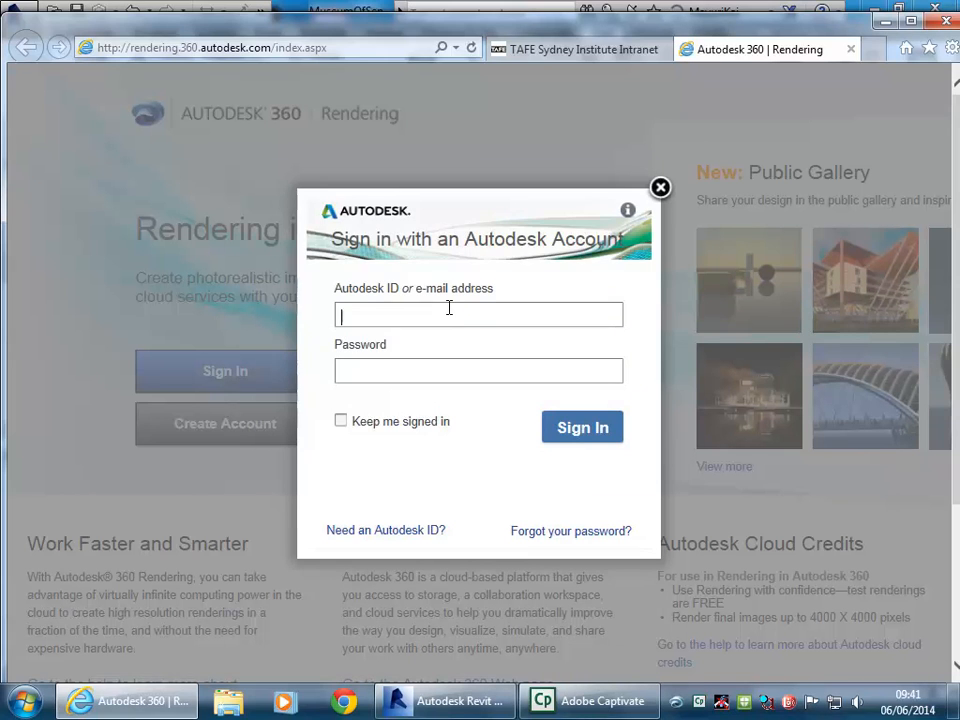
text(colo)
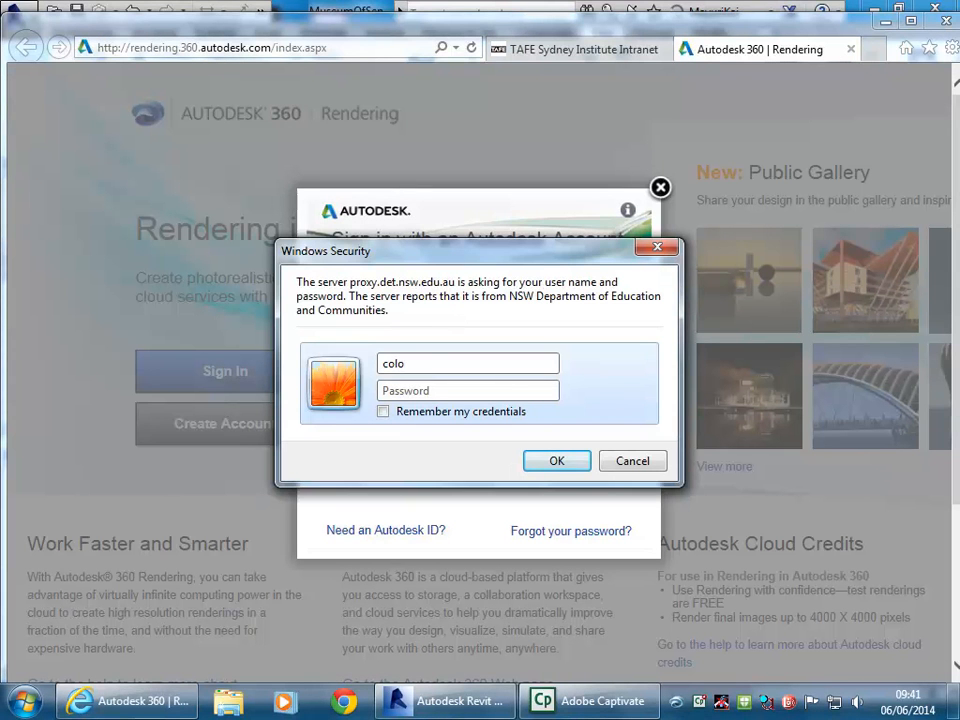
key(BackSpace)
key(BackSpace)
key(BackSpace)
key(BackSpace)
text(the)
text(oden)
text(•••••••••)
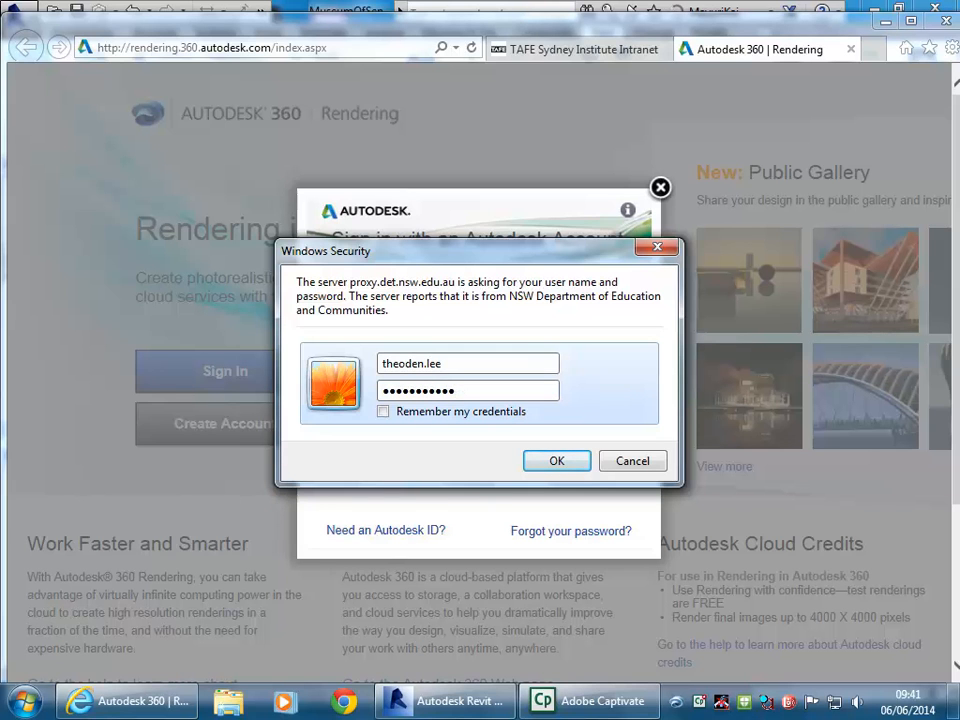
click(548, 462)
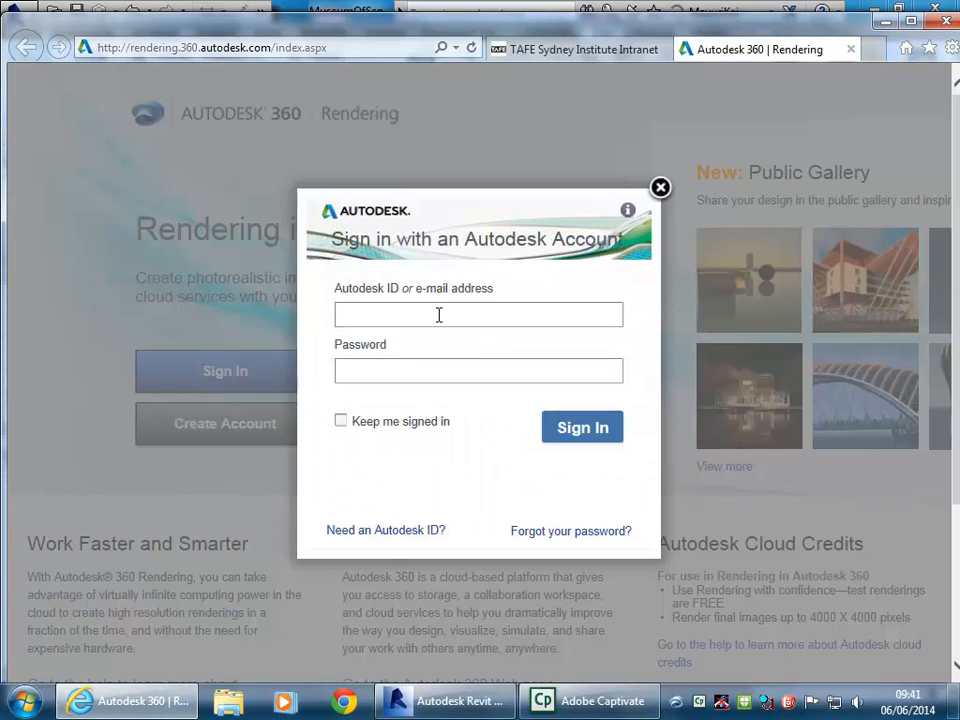
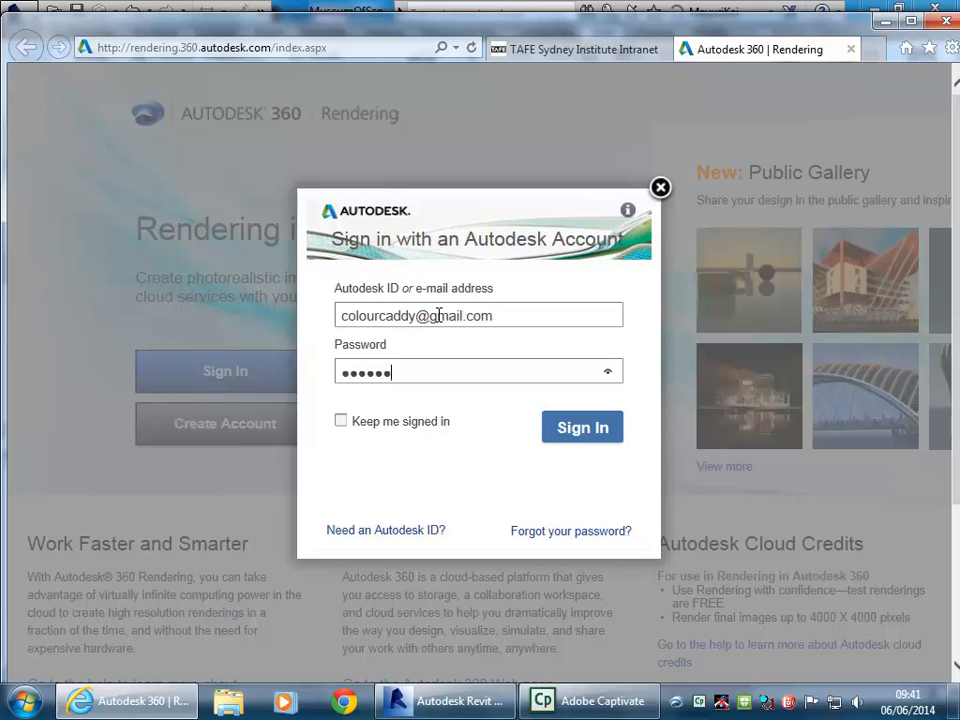
Sign in with the Autodesk account e-mail and password, staying signed in, and accept the Terms
text(•••)
click(341, 421)
click(555, 425)
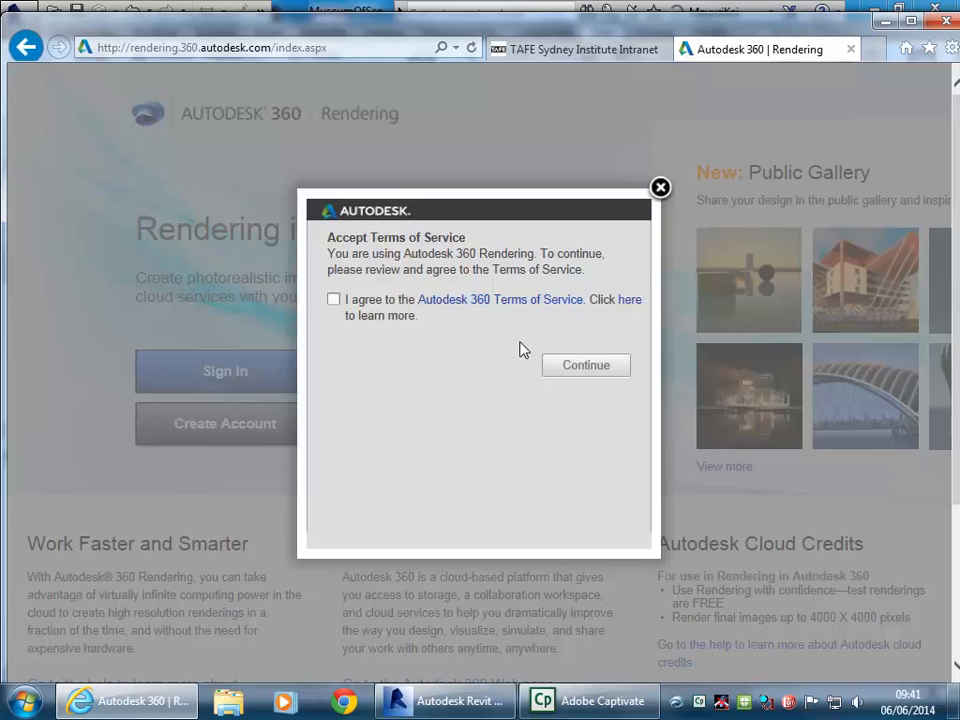
click(334, 299)
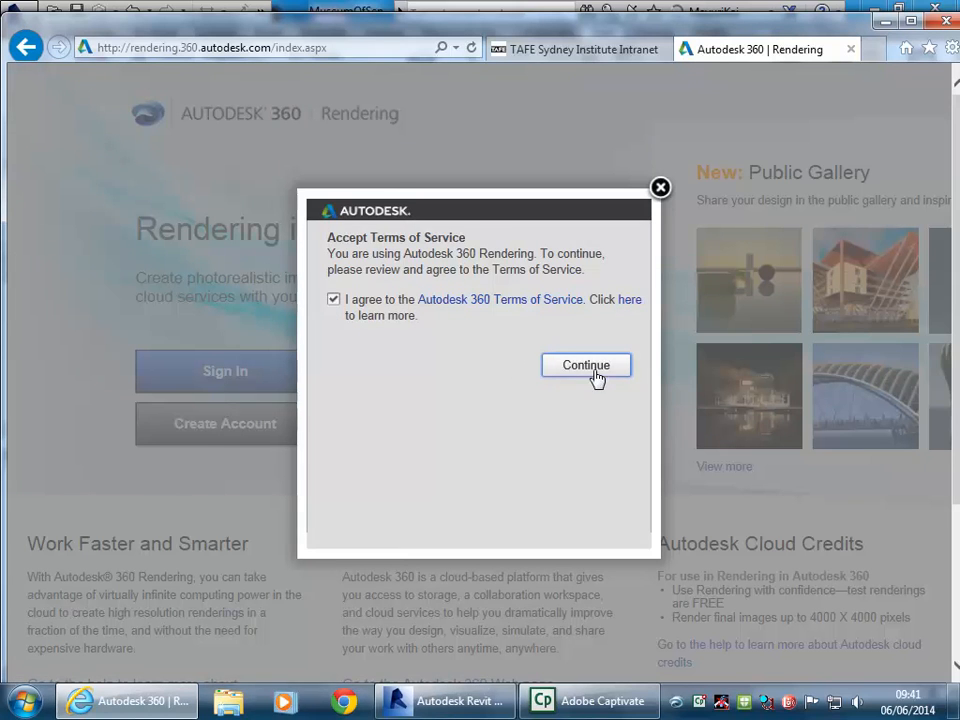
click(586, 366)
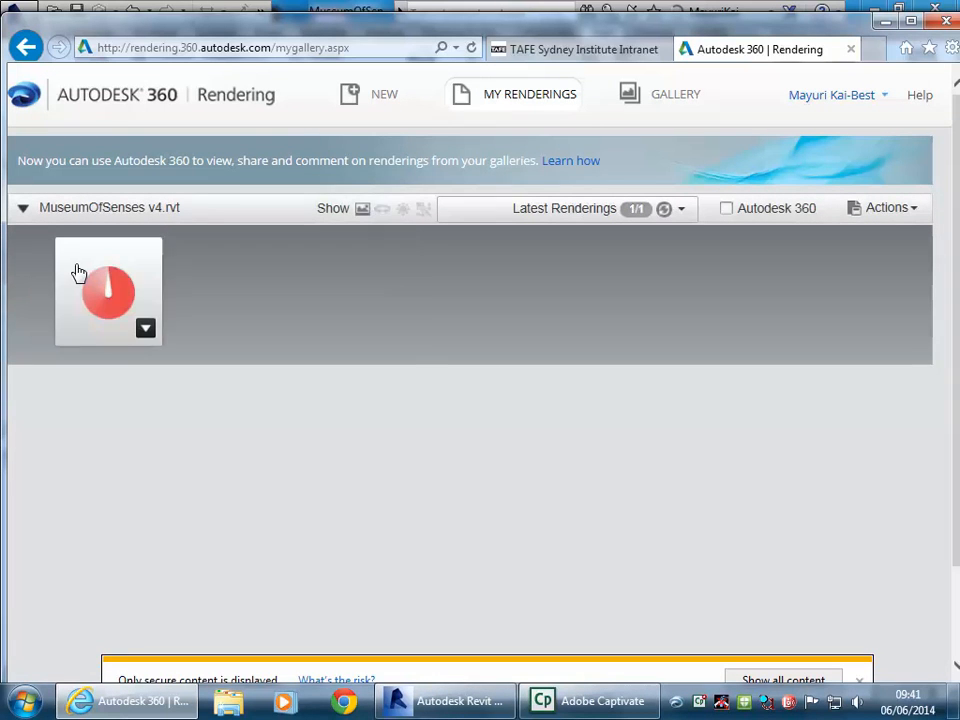
mouse_move(122, 278)
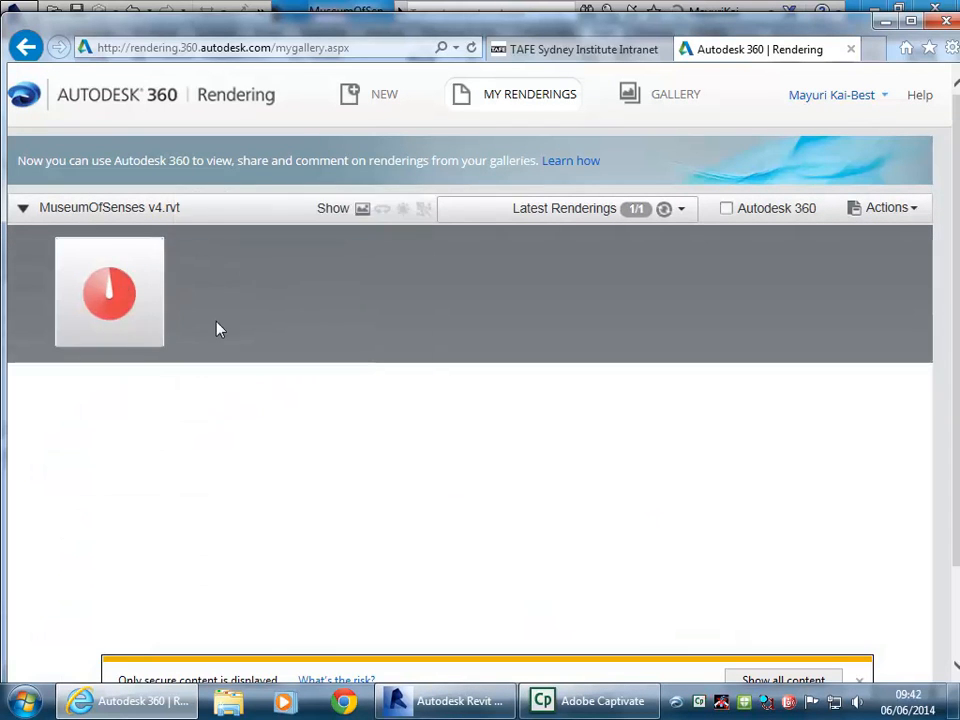
click(160, 286)
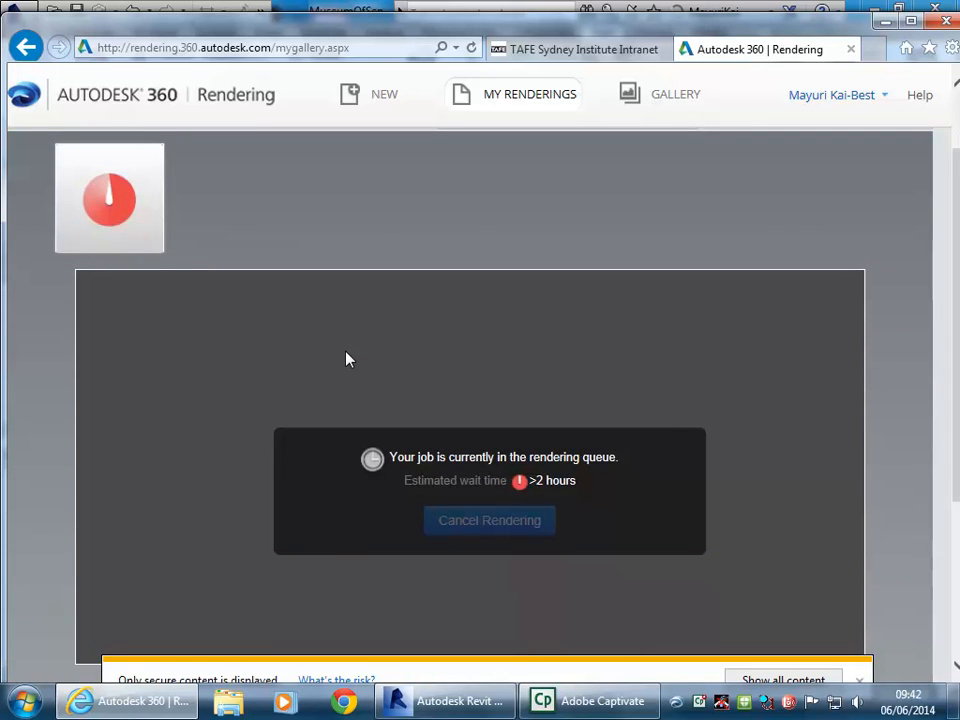
scroll(347, 358, down, 3)
scroll(169, 281, up, 2)
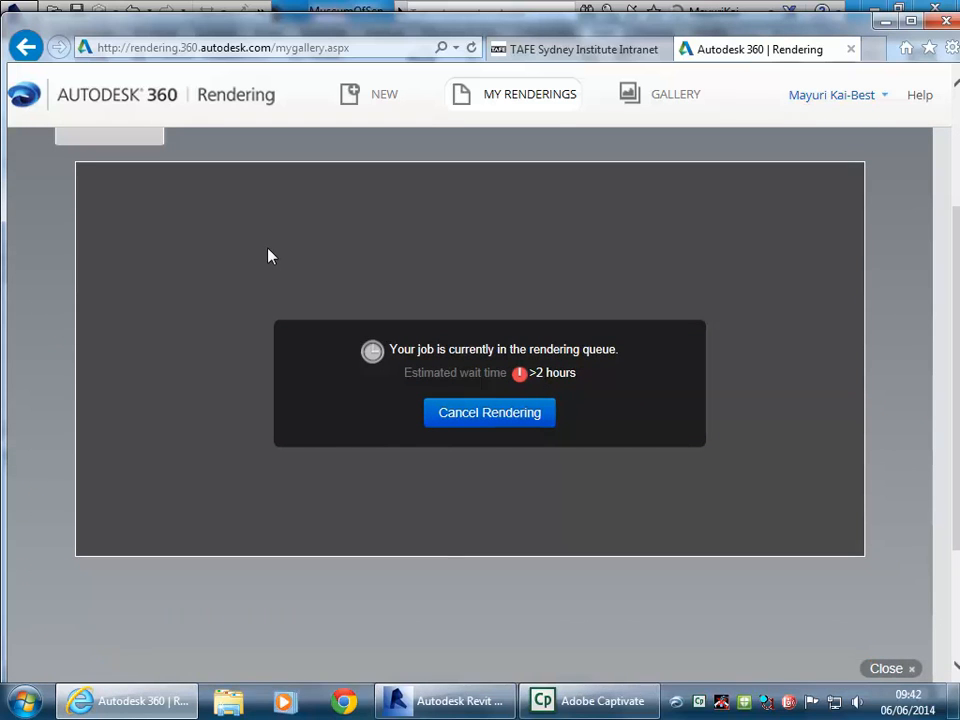
scroll(269, 257, up, 2)
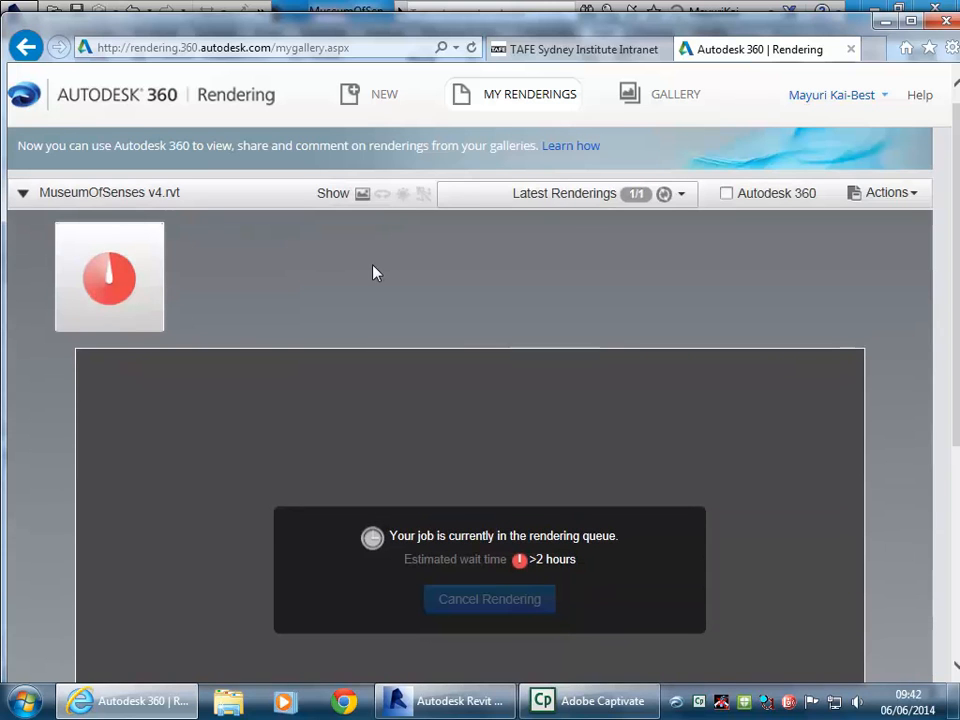
scroll(370, 268, down, 2)
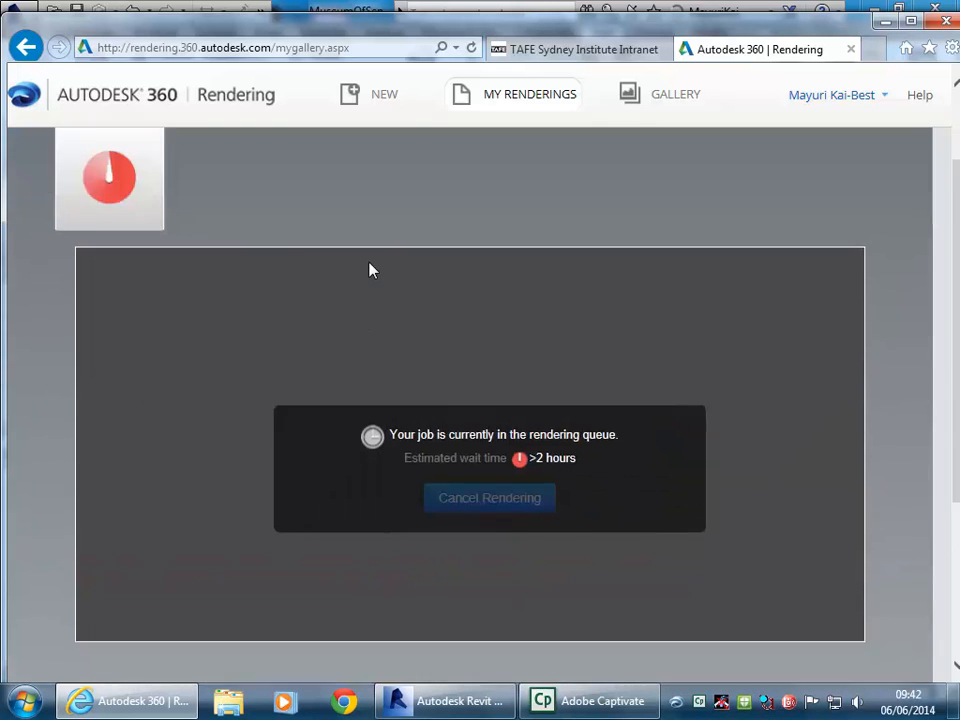
scroll(370, 270, down, 1)
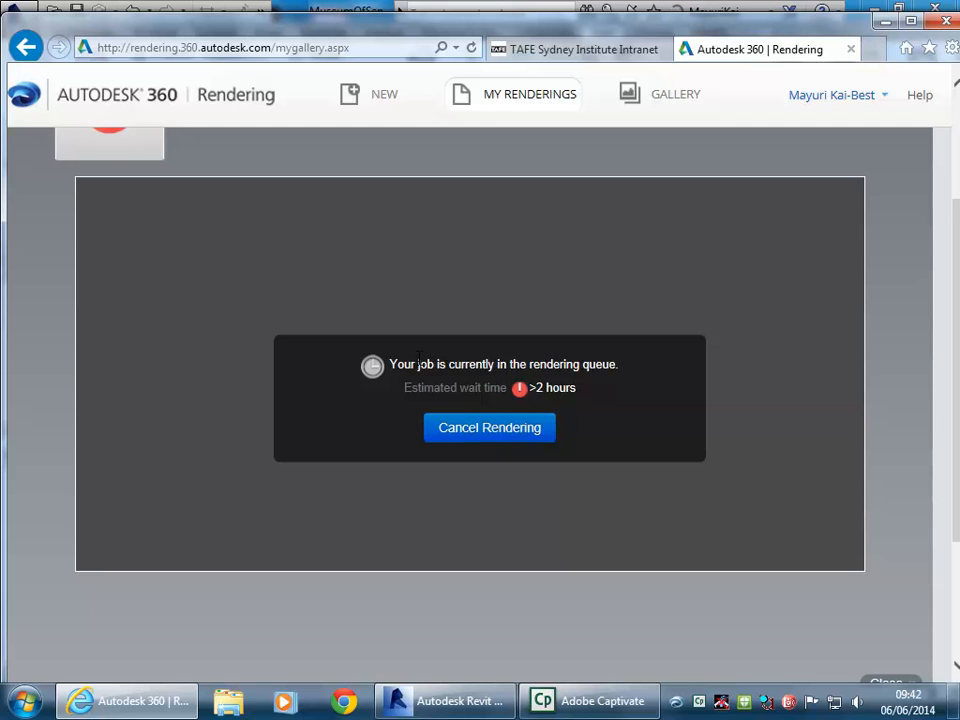
scroll(419, 364, up, 1)
mouse_move(109, 181)
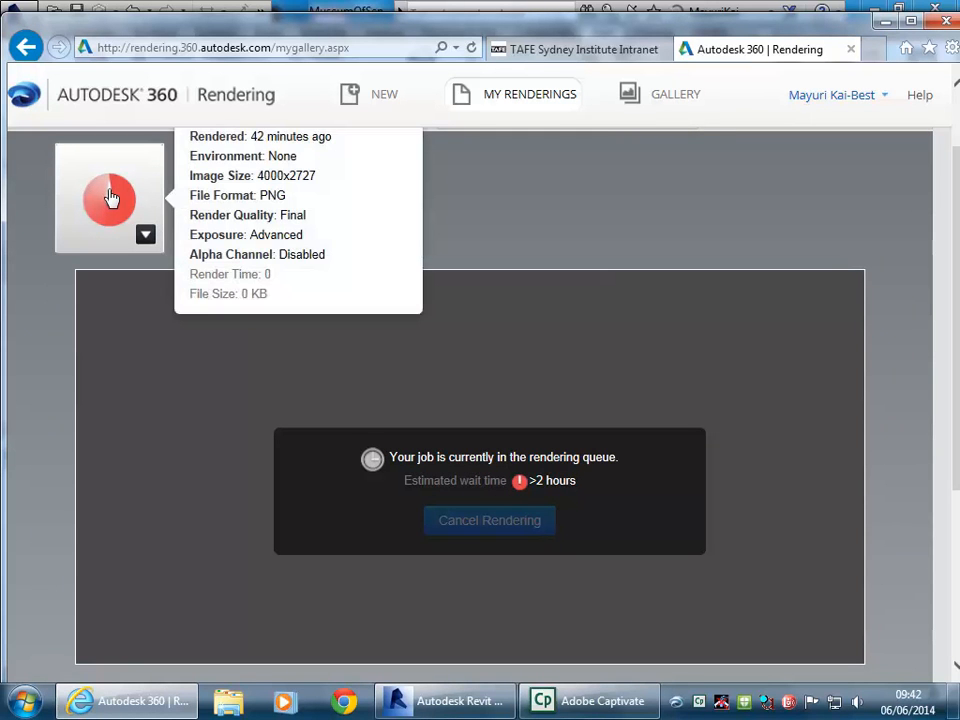
scroll(111, 198, up, 1)
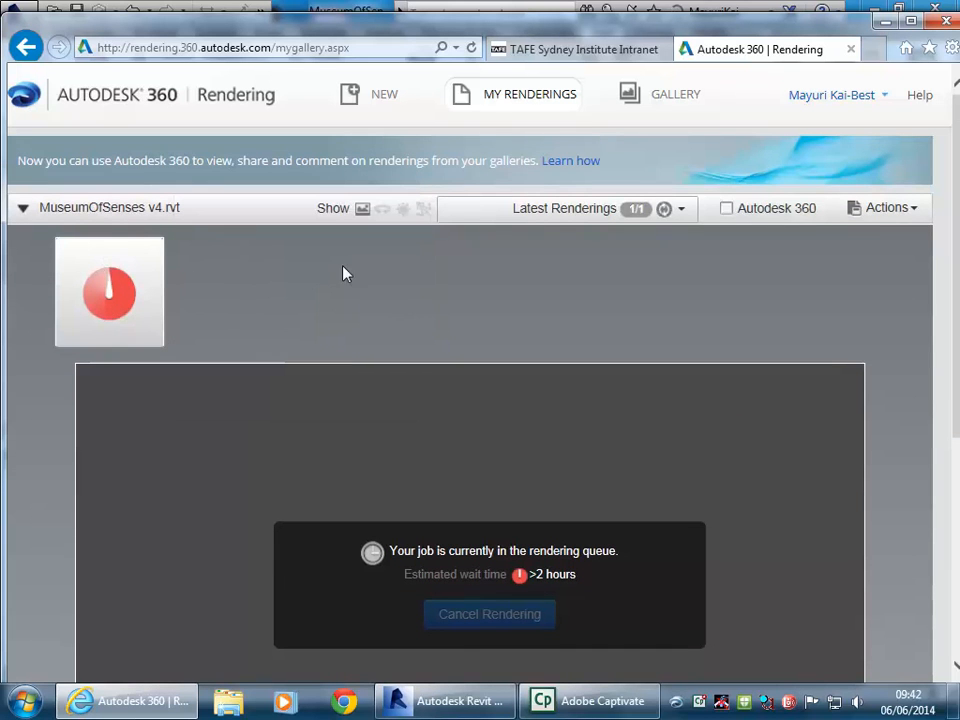
scroll(279, 296, down, 3)
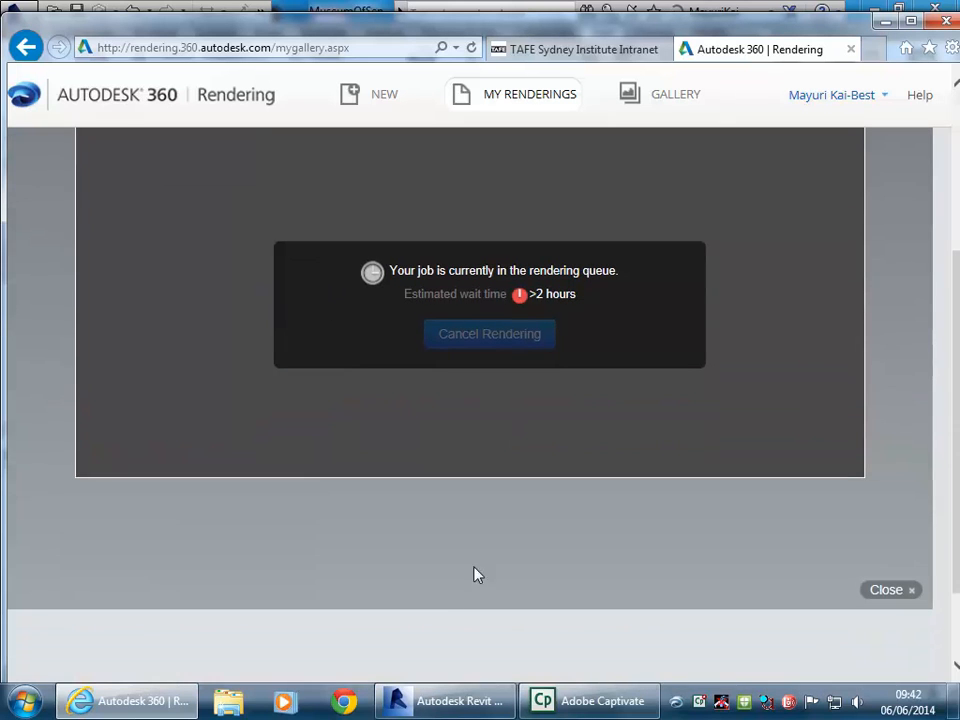
Return to Revit and open sheet A102 - Cover Sheet from the Project Browser
click(468, 708)
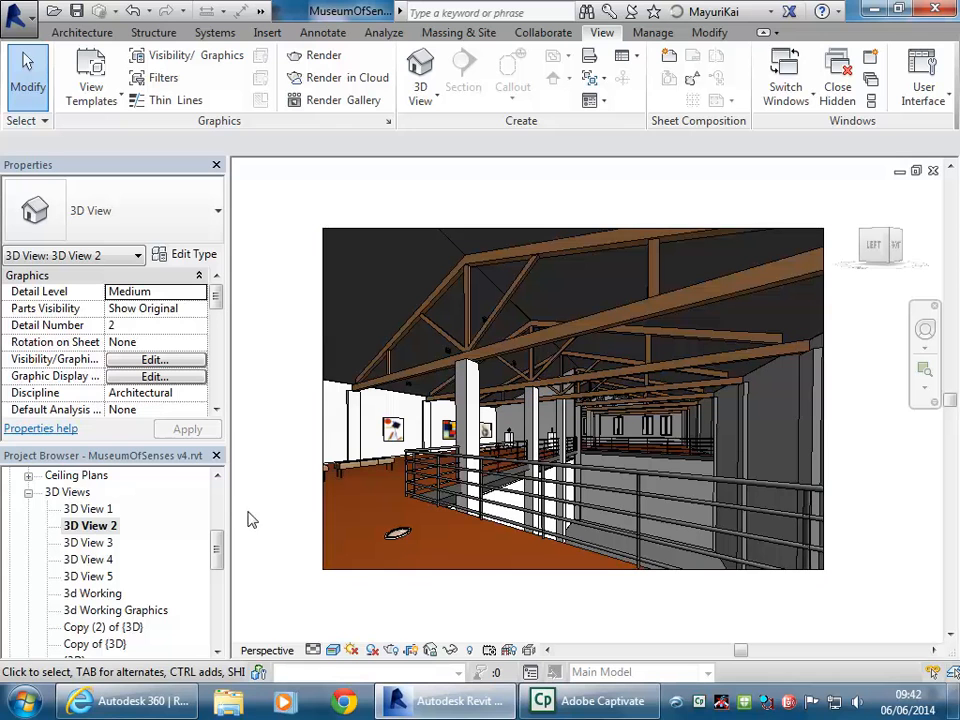
drag(216, 546, 216, 621)
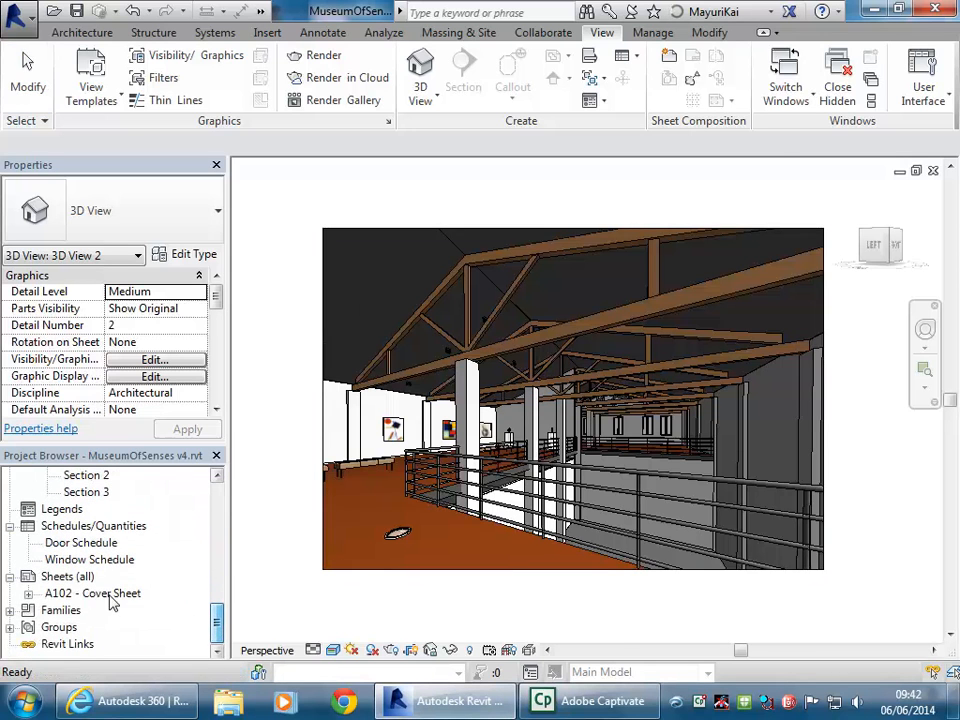
double_click(100, 594)
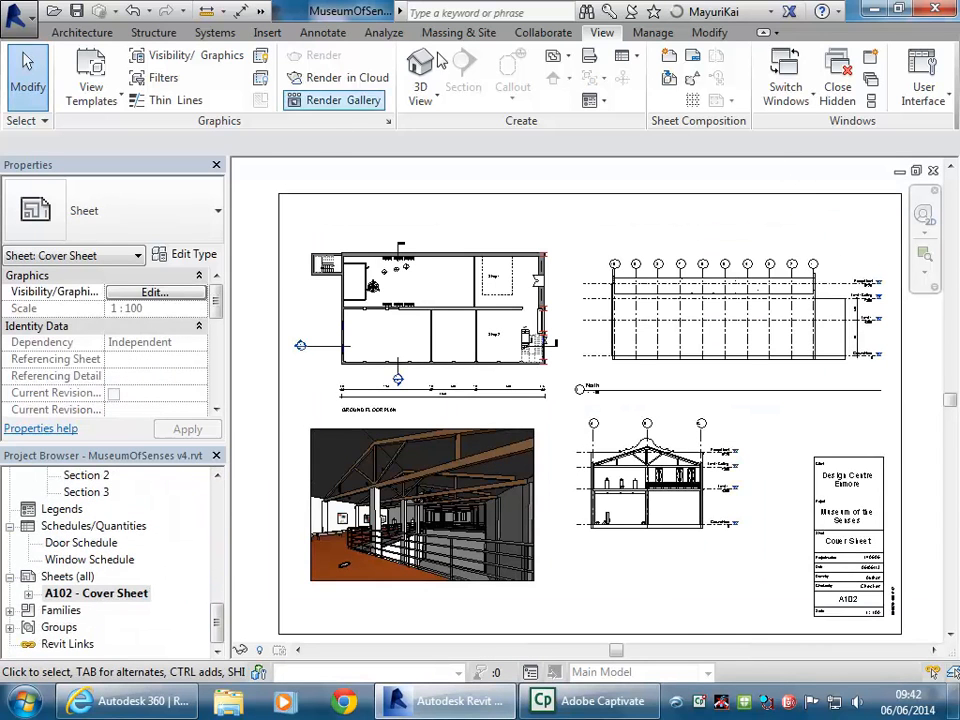
click(267, 32)
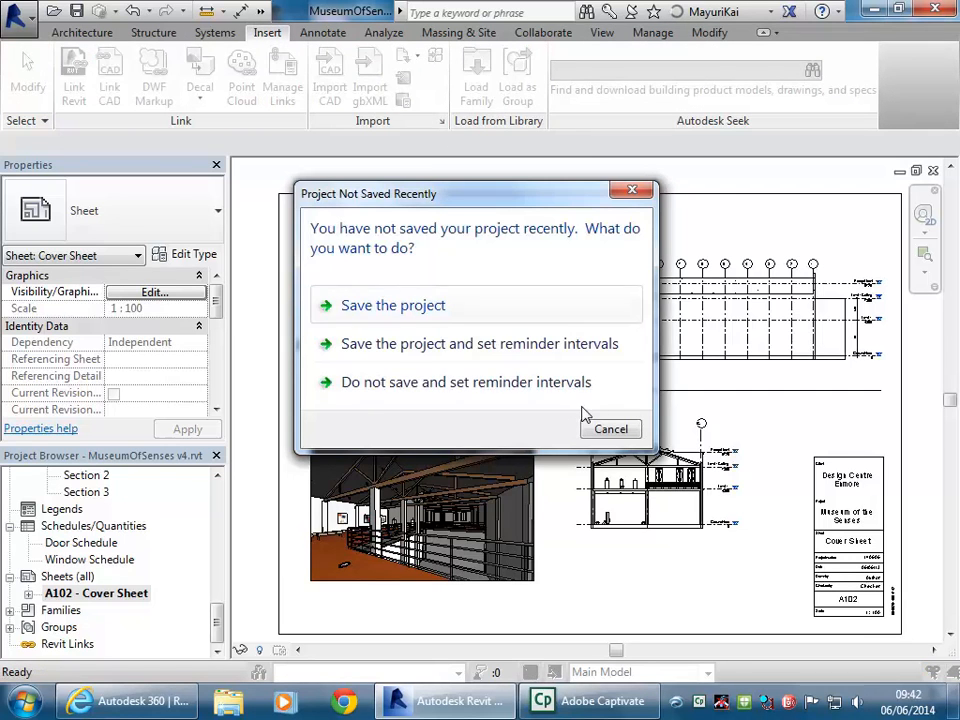
Dismiss the save reminder and import Baci-Interior01.png from the U: drive's Demo folder
click(611, 429)
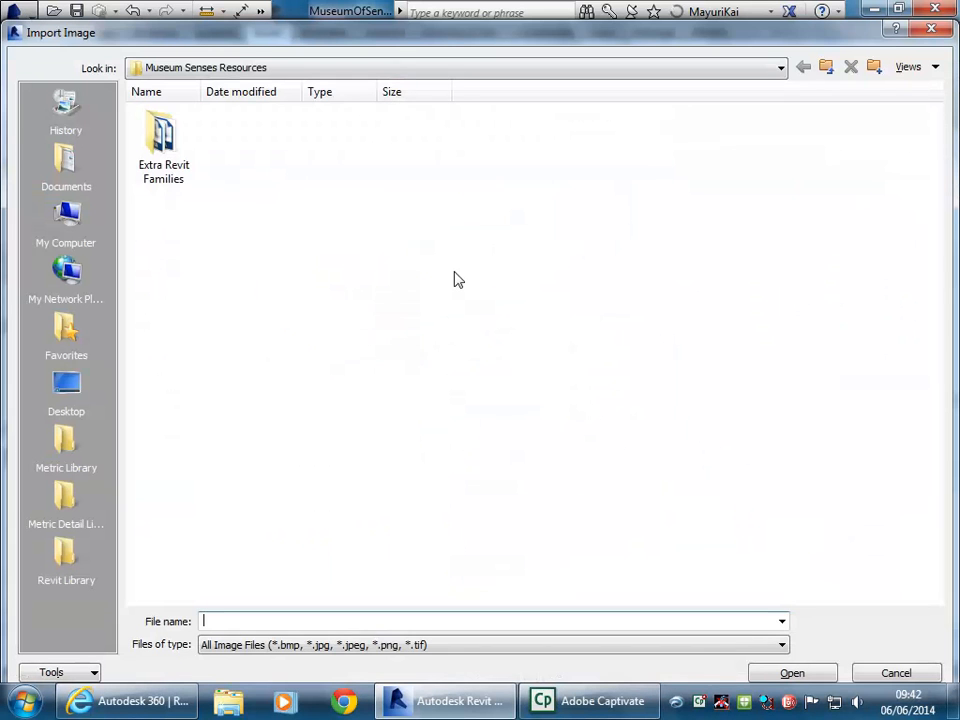
click(294, 68)
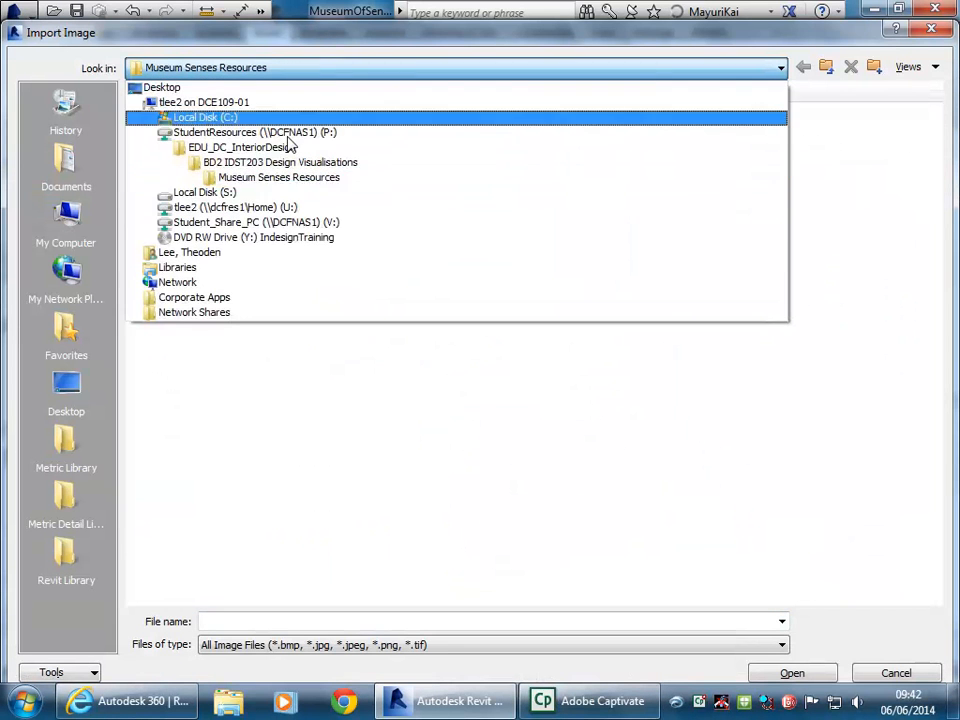
click(280, 208)
double_click(168, 212)
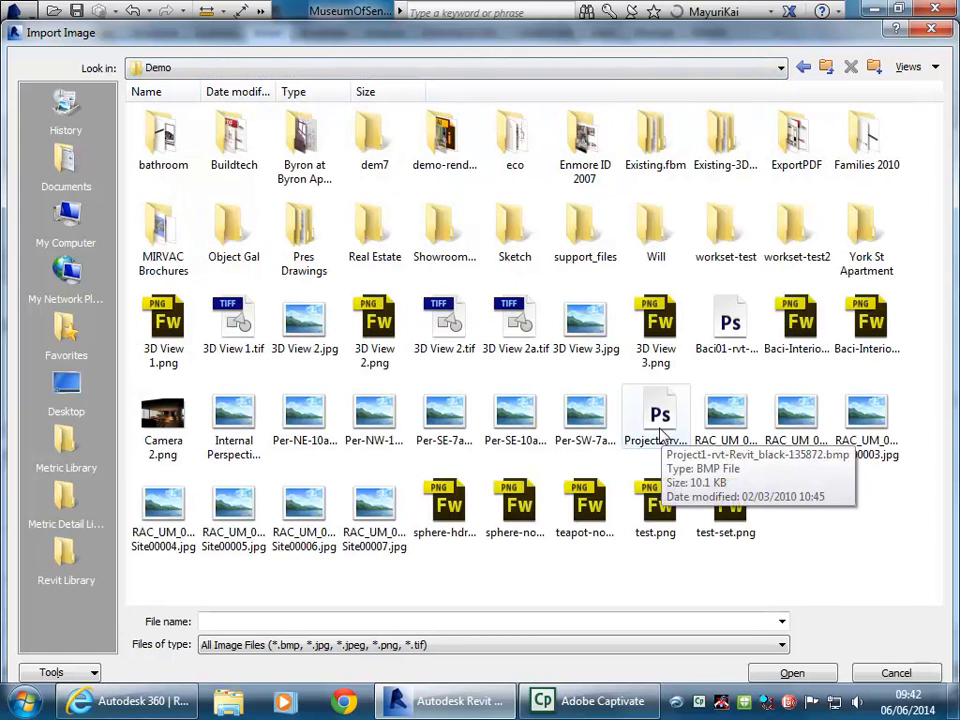
click(365, 340)
click(312, 326)
click(798, 334)
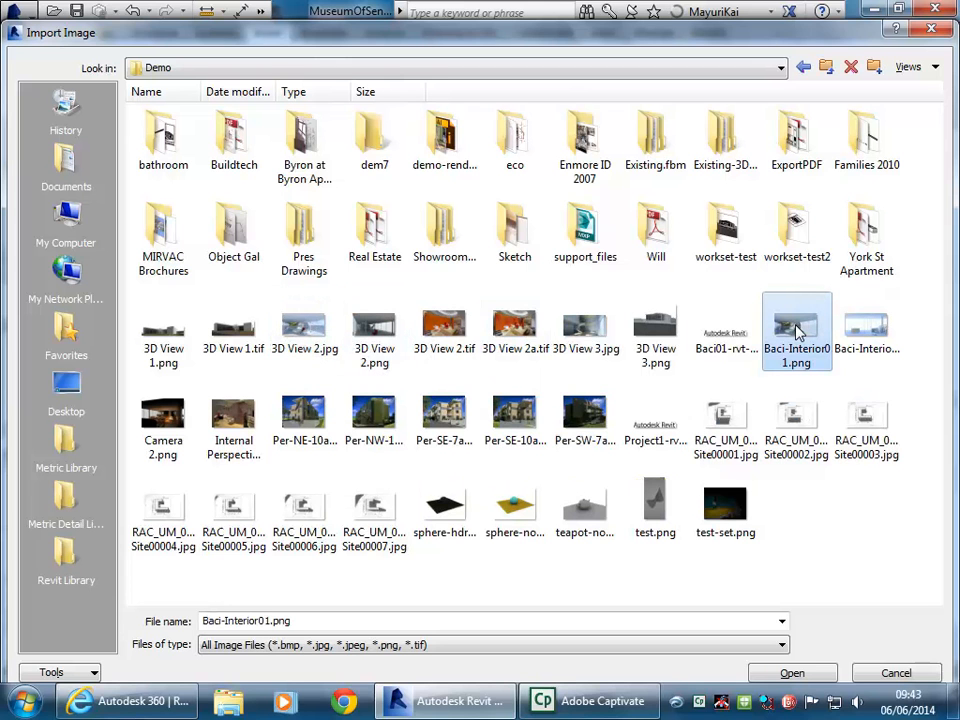
double_click(798, 345)
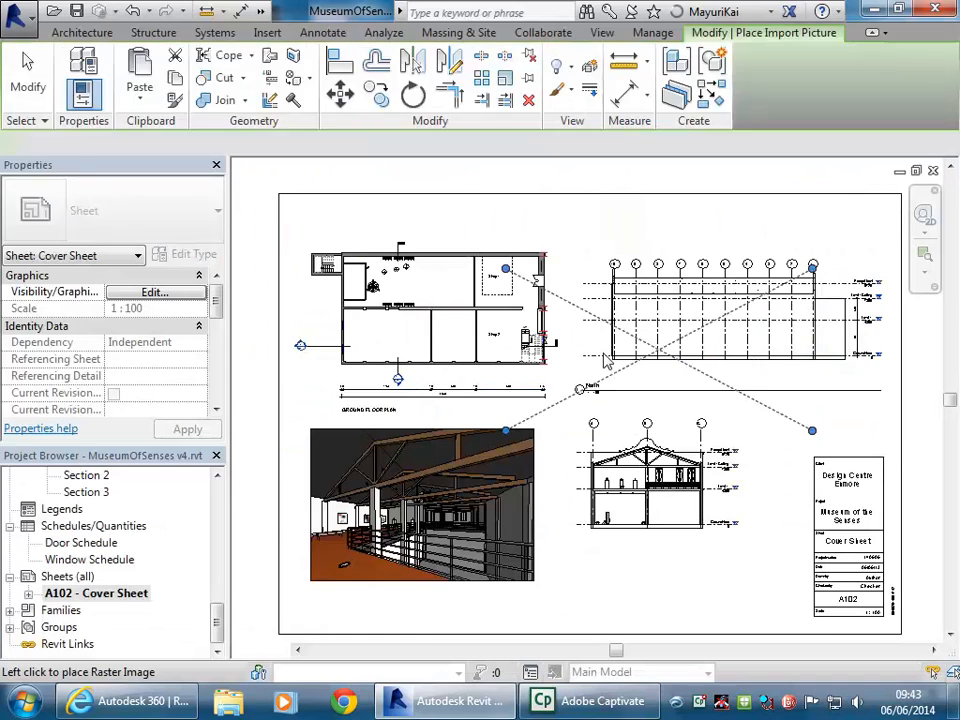
Place the Baci-Interior01 image on the sheet and shrink it to width 166.2
click(703, 520)
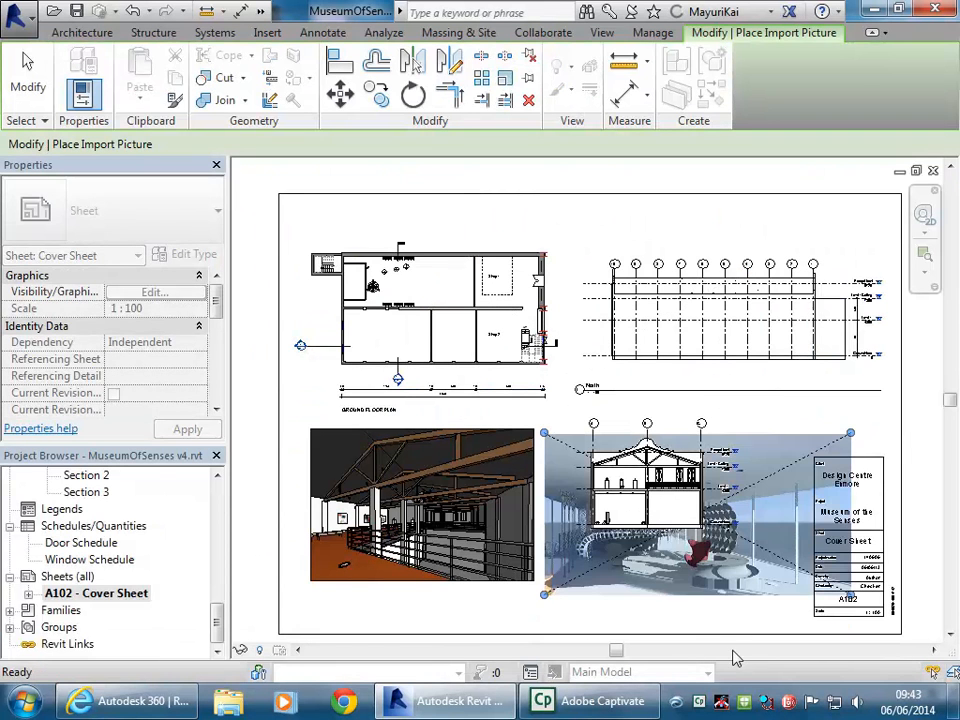
drag(730, 560, 733, 612)
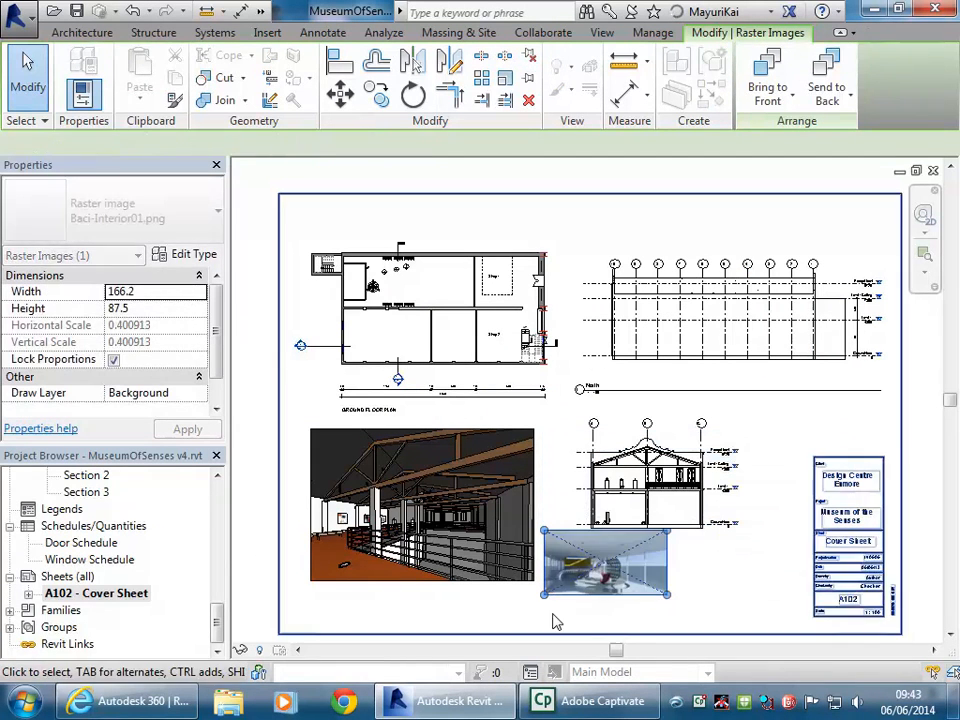
scroll(572, 531, up, 3)
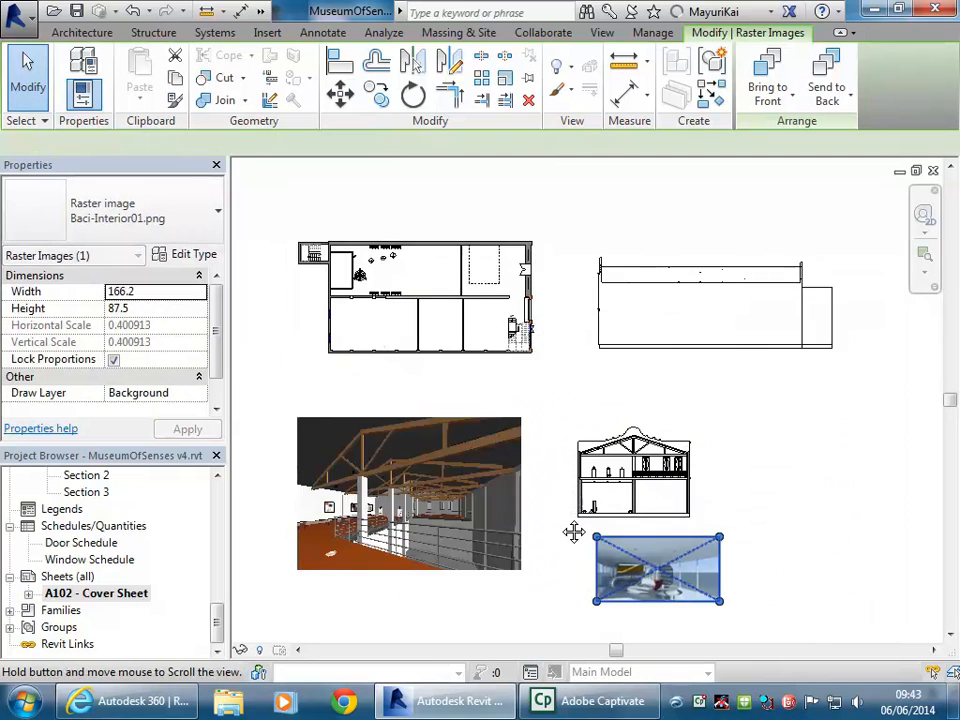
scroll(658, 531, up, 1)
Move the render image below the section and bring the whole sheet into view
click(452, 411)
scroll(538, 420, up, 1)
click(583, 470)
scroll(583, 470, down, 1)
middle_drag(583, 470, 694, 523)
drag(712, 494, 641, 480)
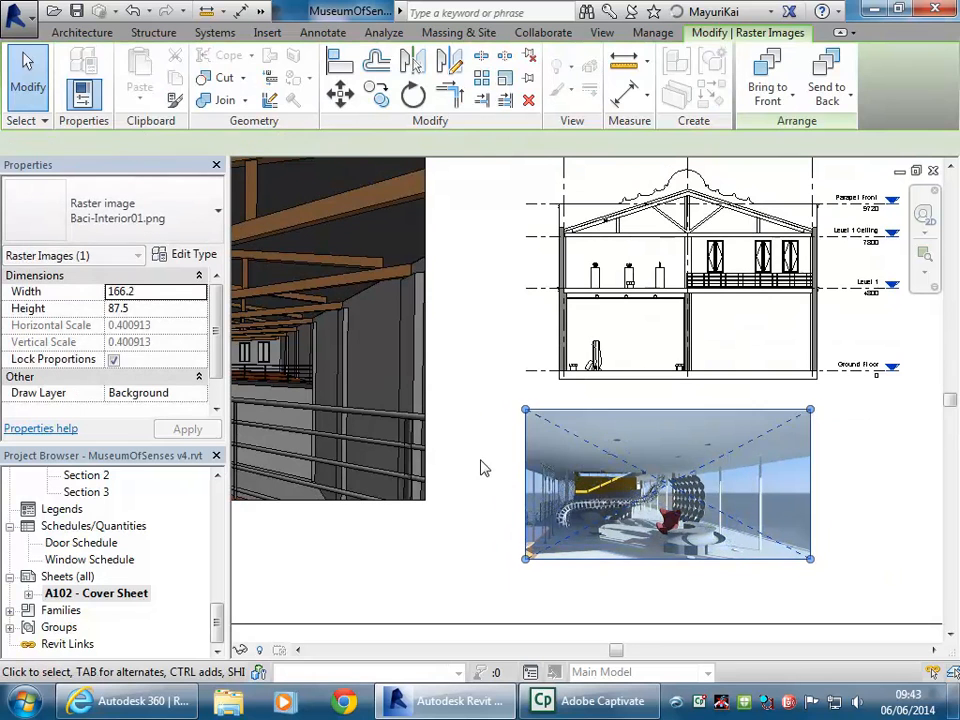
click(493, 474)
scroll(625, 527, down, 2)
middle_drag(625, 527, 626, 530)
scroll(589, 429, down, 1)
middle_drag(589, 429, 630, 446)
scroll(668, 350, down, 1)
mouse_move(632, 401)
middle_down()
mouse_move(643, 407)
mouse_move(632, 401)
middle_up()
scroll(726, 343, down, 1)
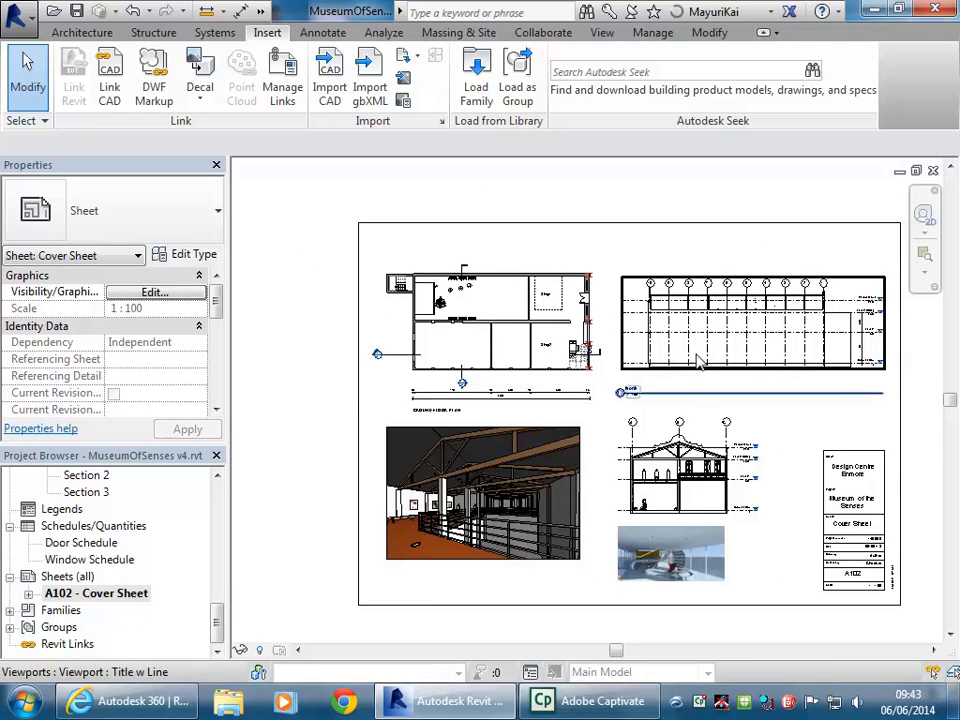
Open the Ground Floor Print plan view from the Project Browser
click(495, 352)
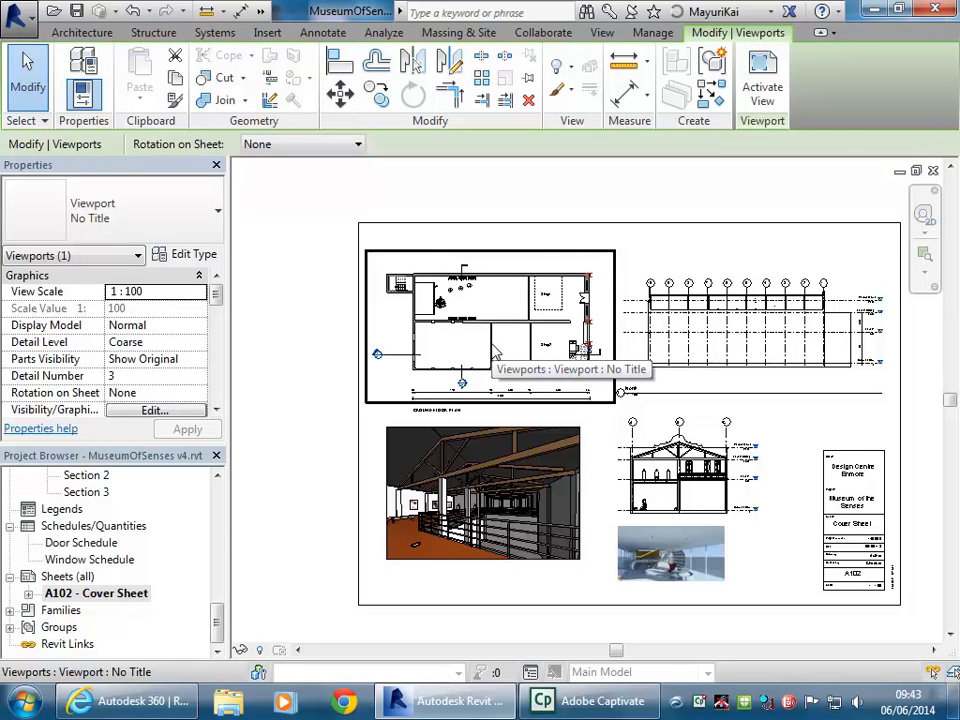
scroll(216, 564, up, 15)
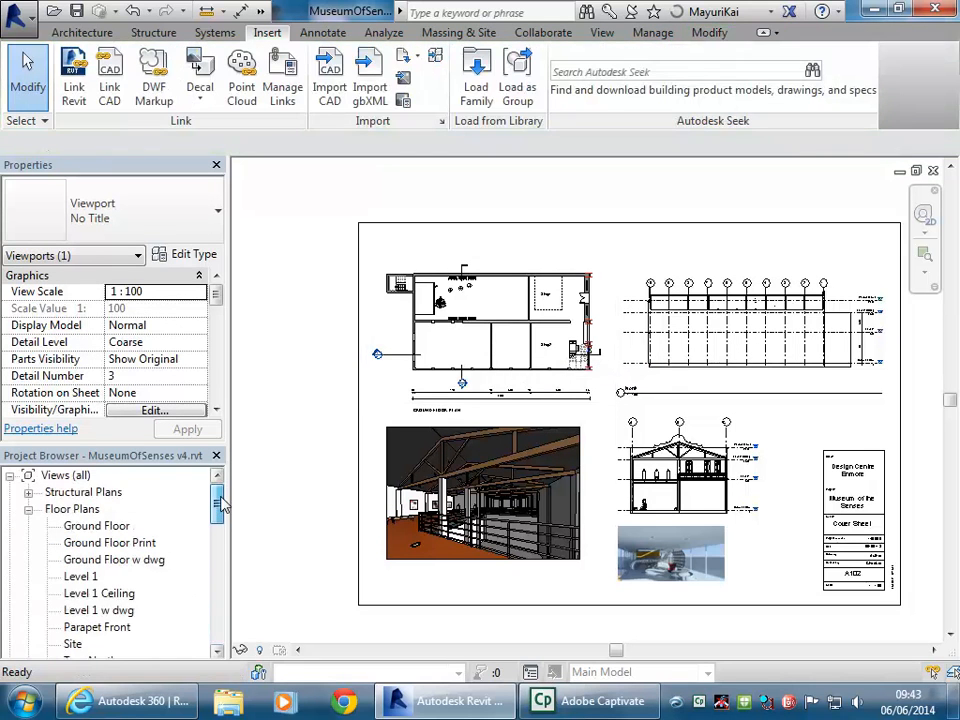
click(107, 543)
double_click(107, 543)
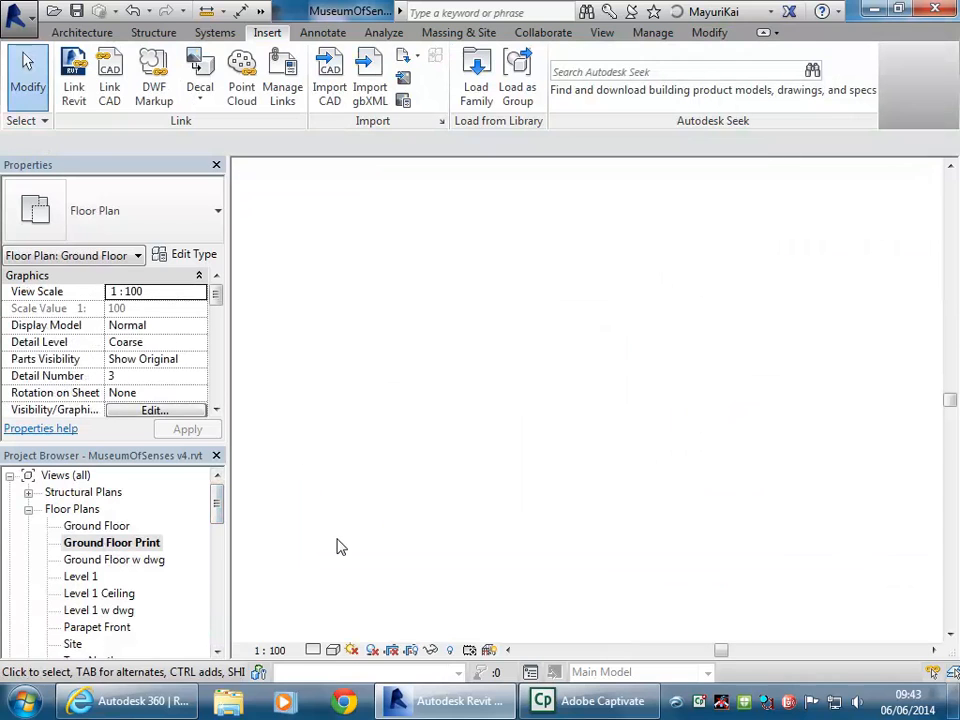
Switch the plan's visual style to Shaded, then to Realistic, and frame the plan
click(333, 650)
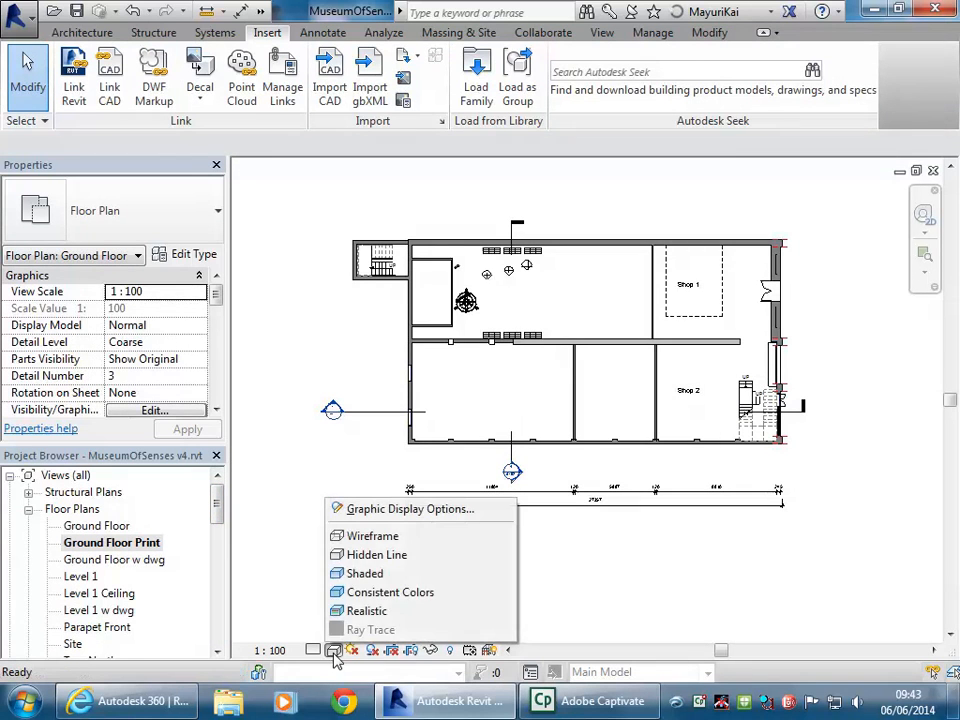
click(360, 578)
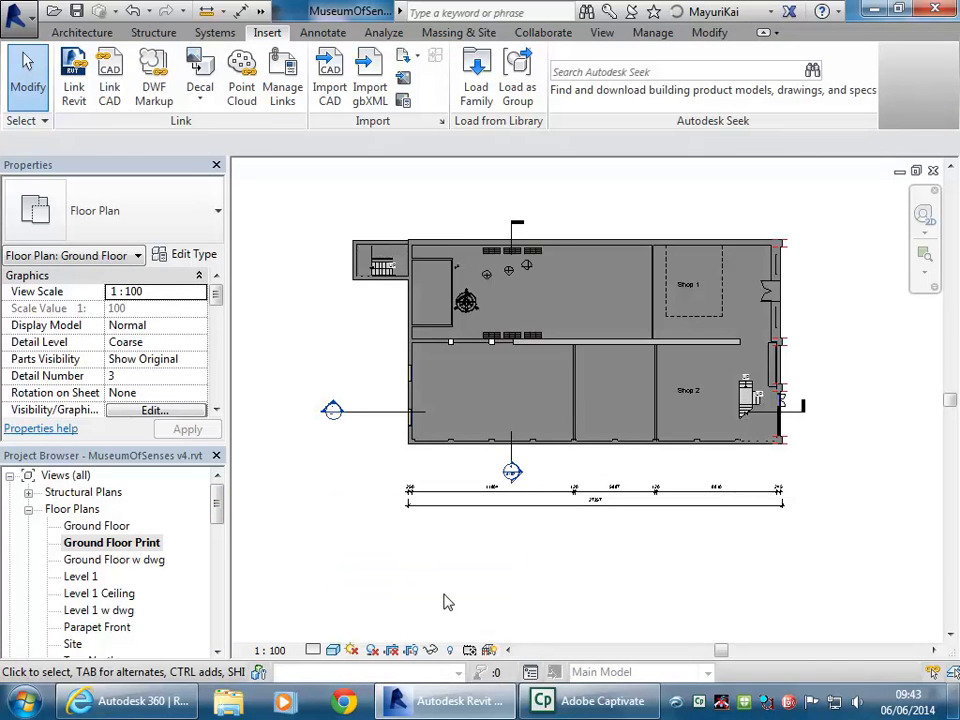
click(333, 650)
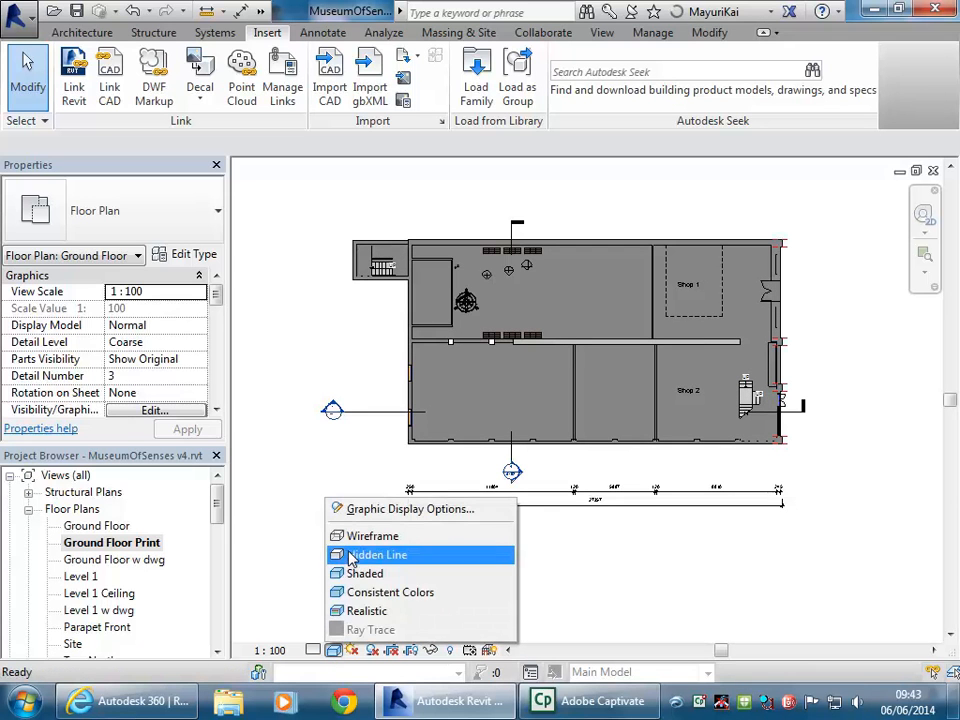
click(356, 612)
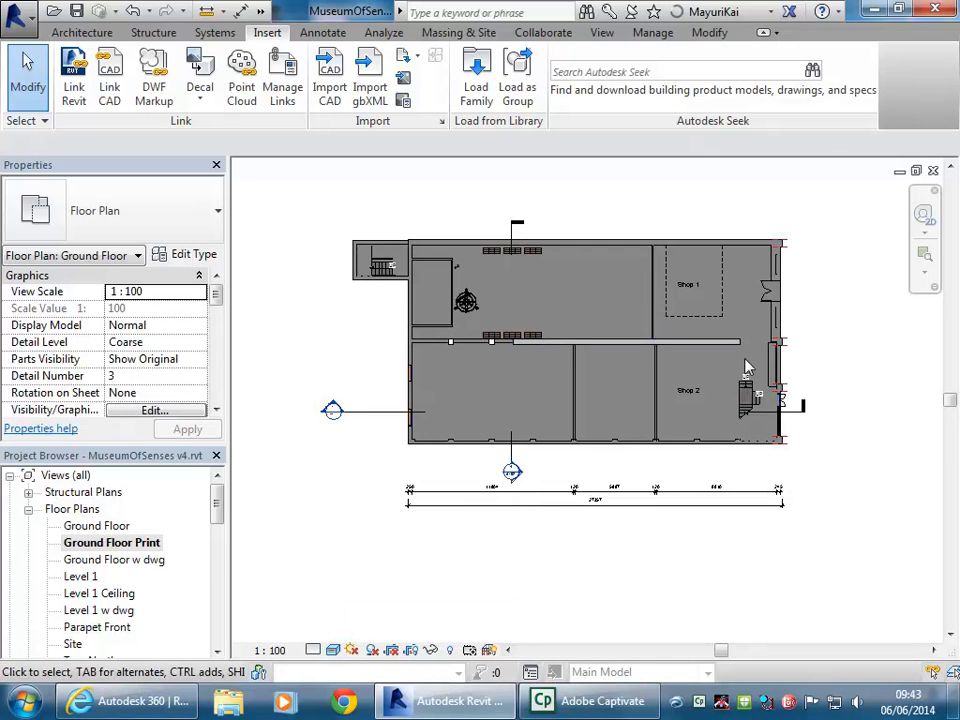
scroll(748, 375, up, 2)
scroll(762, 427, up, 2)
scroll(760, 388, up, 3)
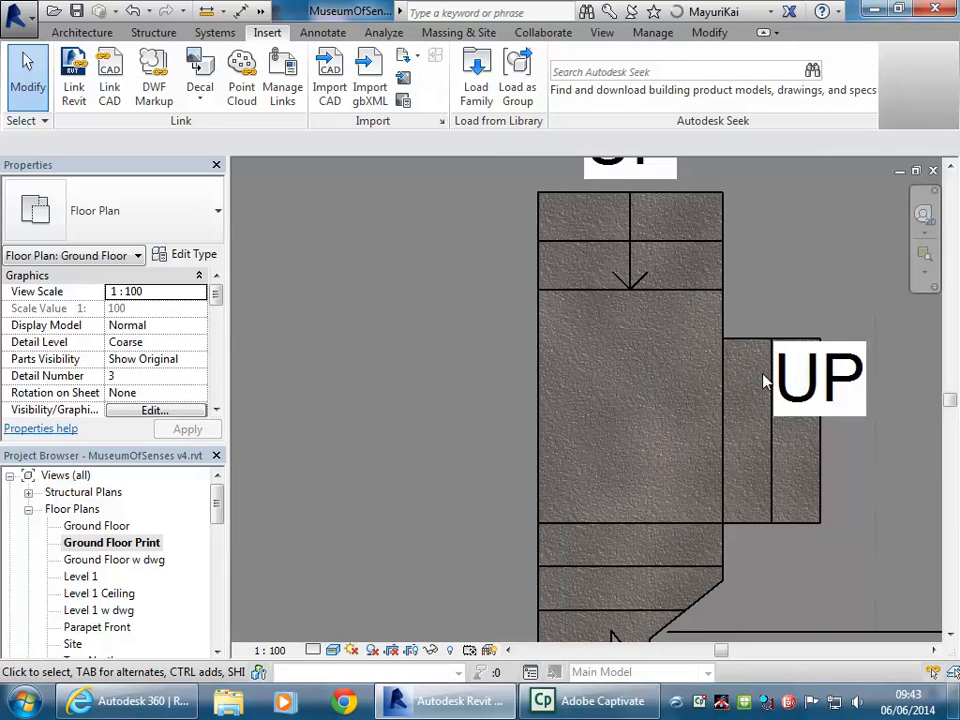
scroll(645, 305, up, 2)
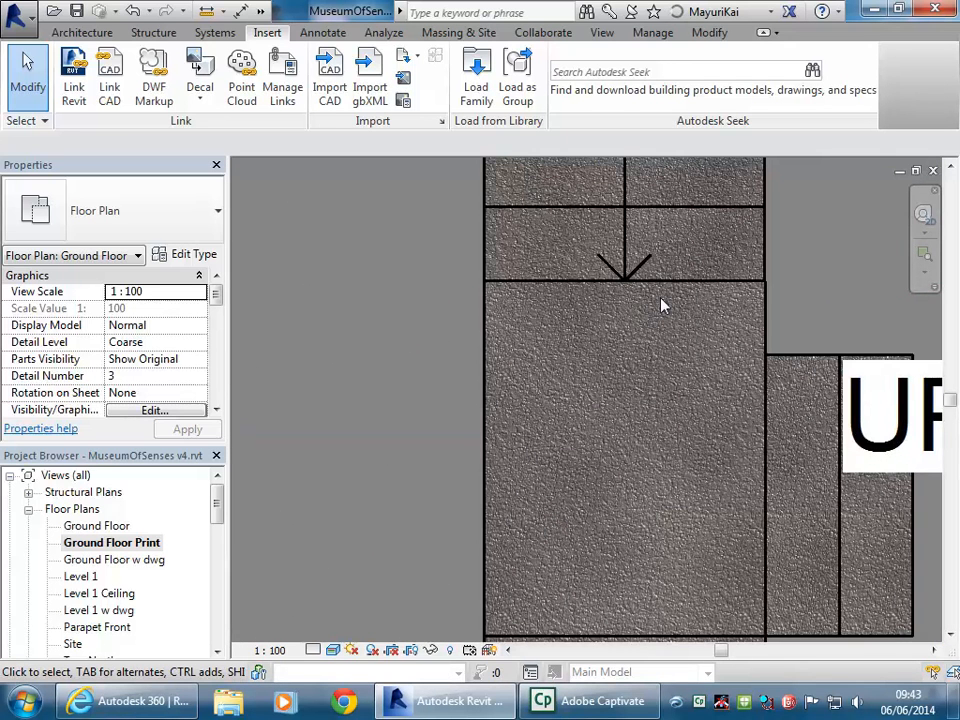
scroll(660, 305, down, 4)
middle_drag(568, 330, 459, 390)
scroll(621, 454, up, 5)
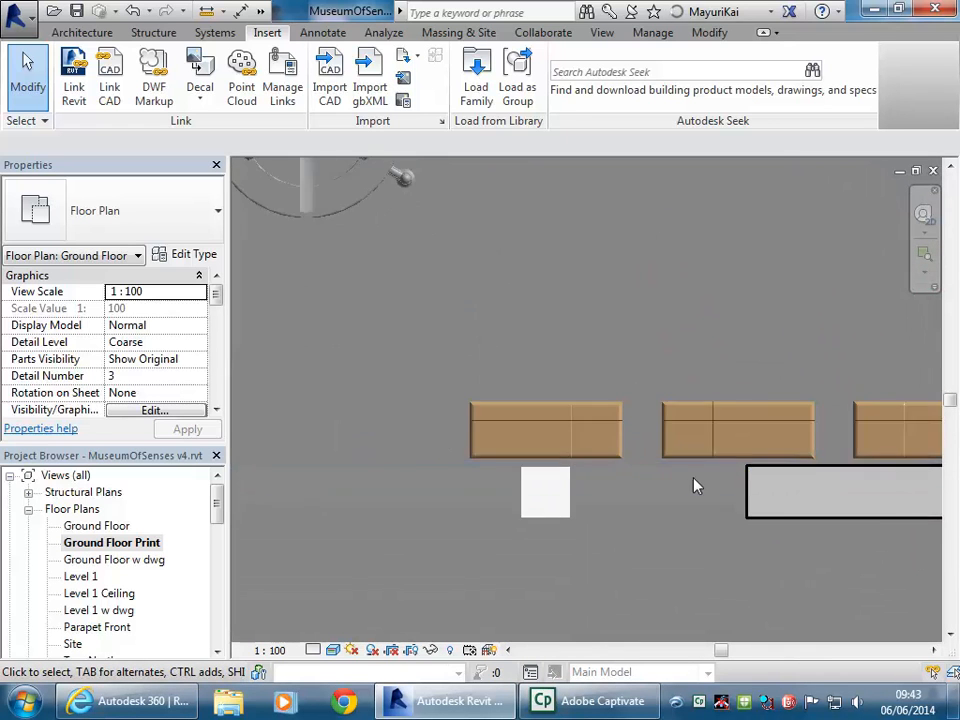
scroll(693, 481, down, 4)
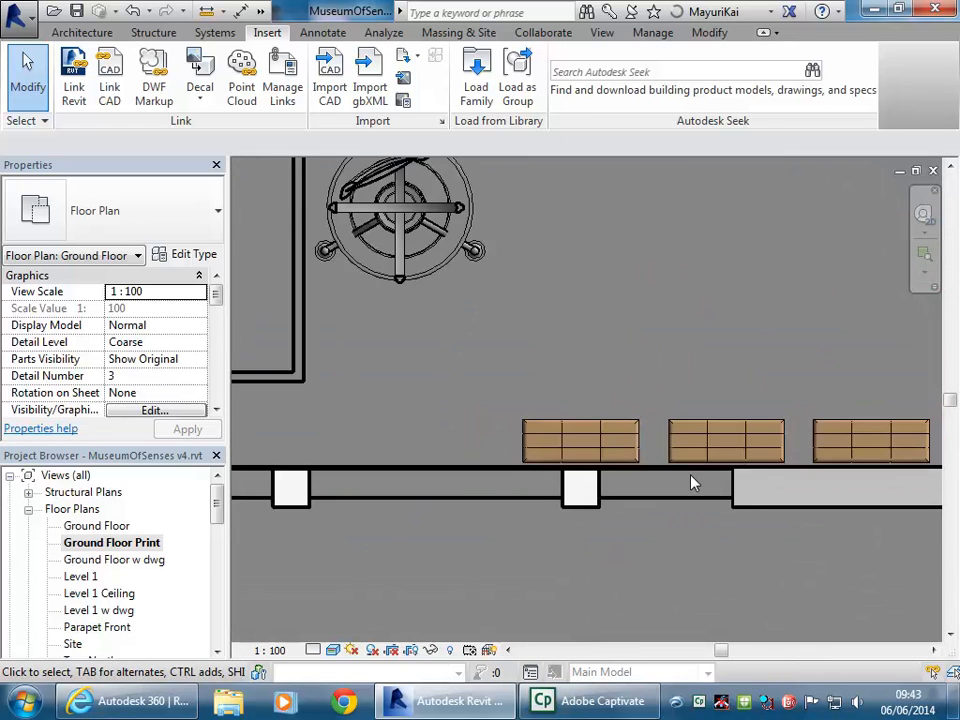
scroll(620, 290, down, 4)
middle_drag(797, 454, 475, 420)
scroll(475, 420, down, 2)
middle_drag(648, 444, 668, 462)
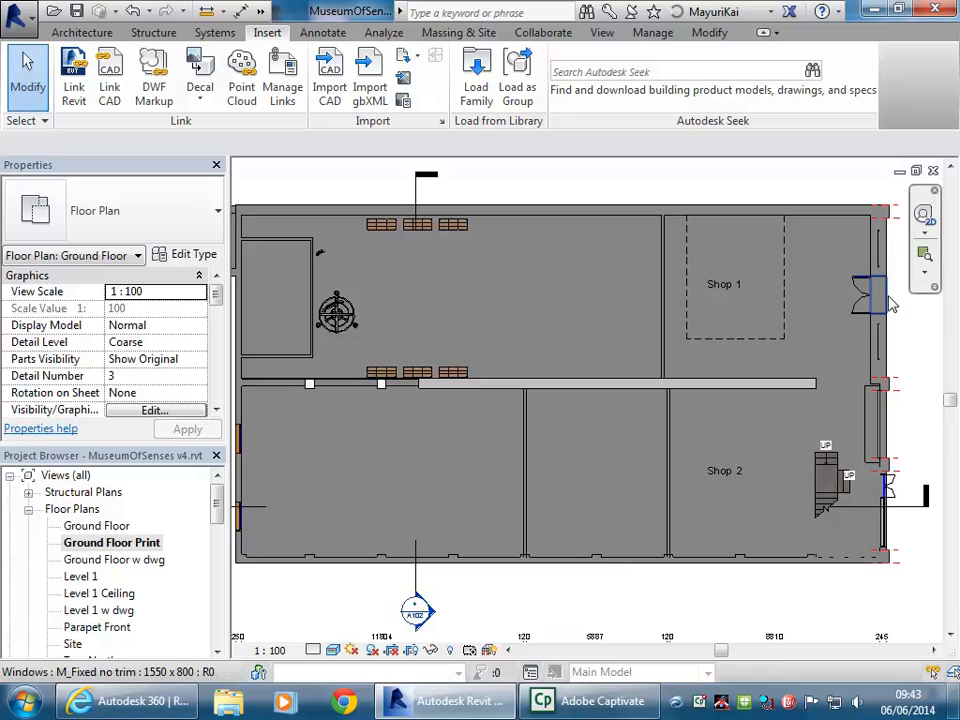
Select the ground floor slab and retype it as Standard Timber-Wood Finish
key(Tab)
key(Tab)
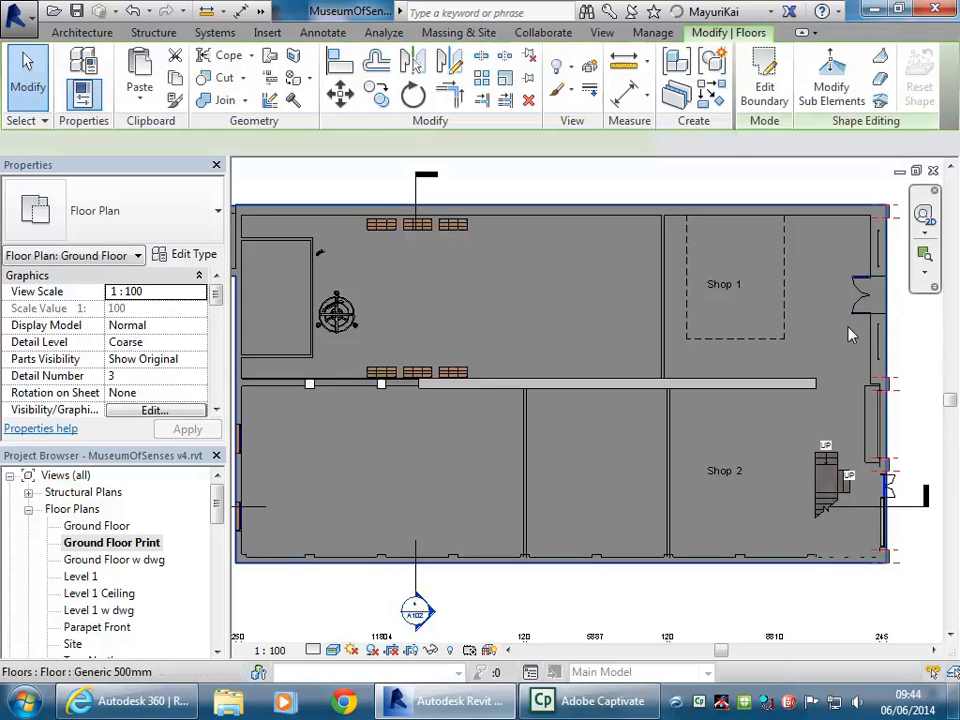
click(892, 305)
click(198, 229)
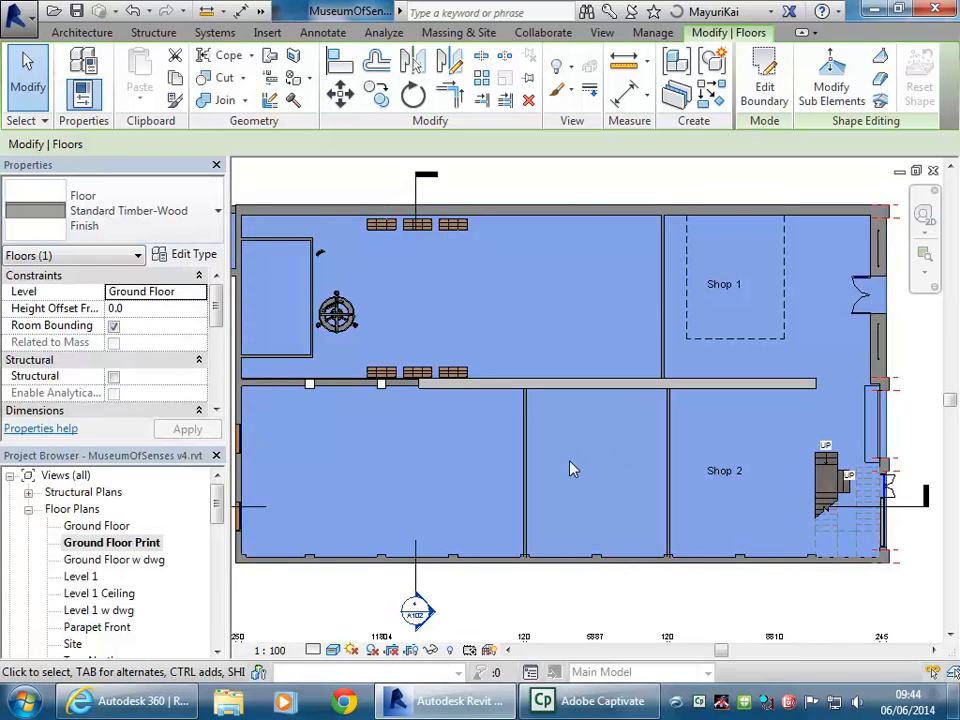
key(Escape)
scroll(686, 355, up, 5)
scroll(686, 355, up, 4)
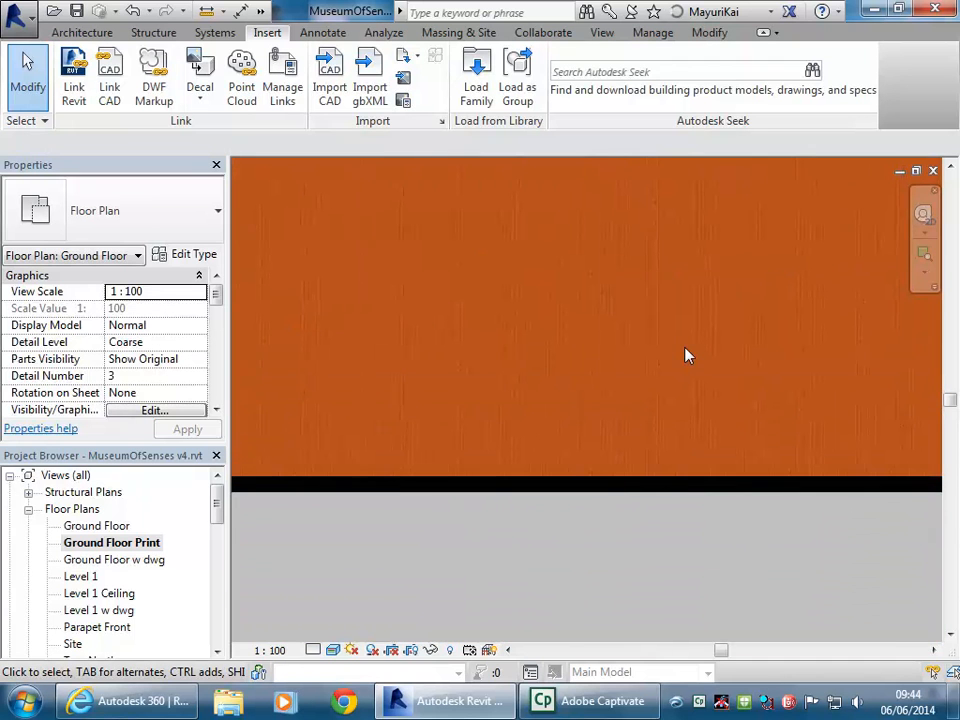
scroll(686, 355, down, 10)
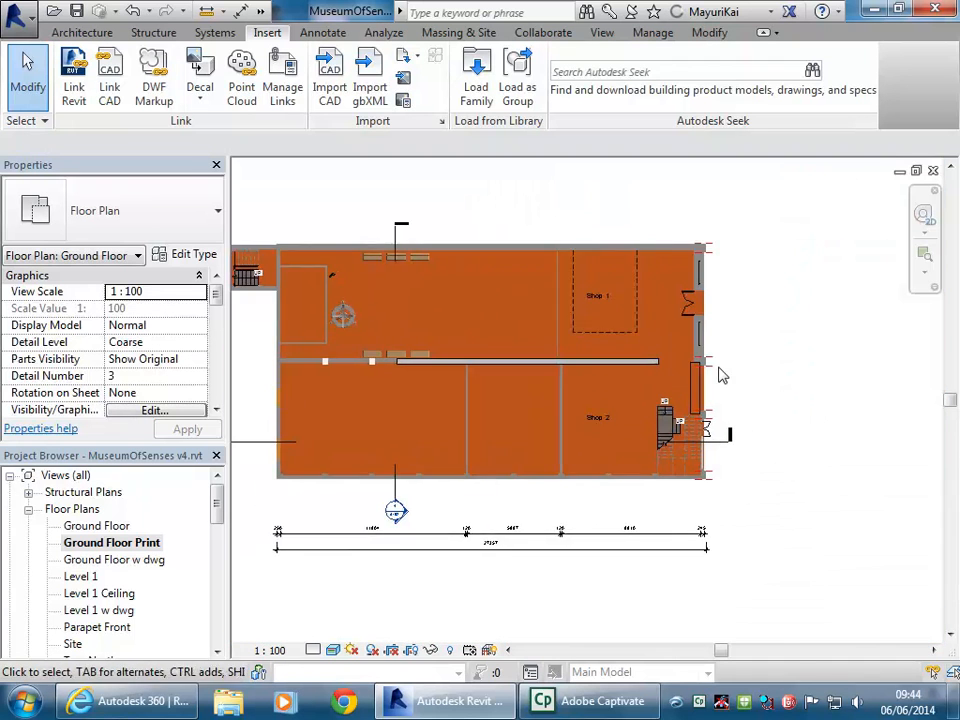
scroll(712, 374, up, 5)
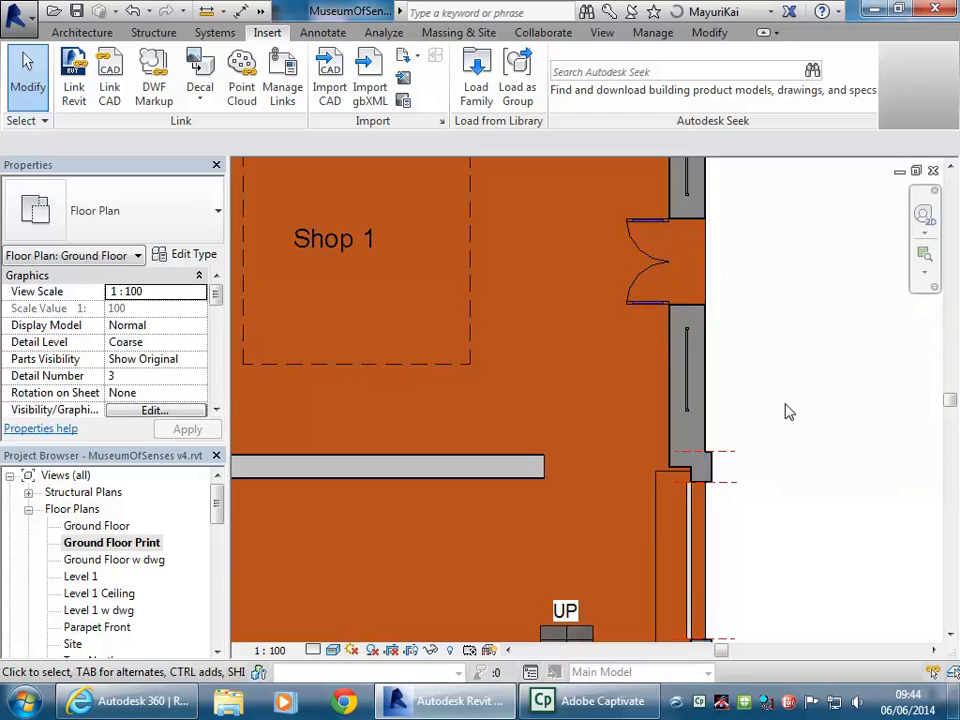
scroll(501, 334, down, 4)
middle_drag(597, 342, 781, 280)
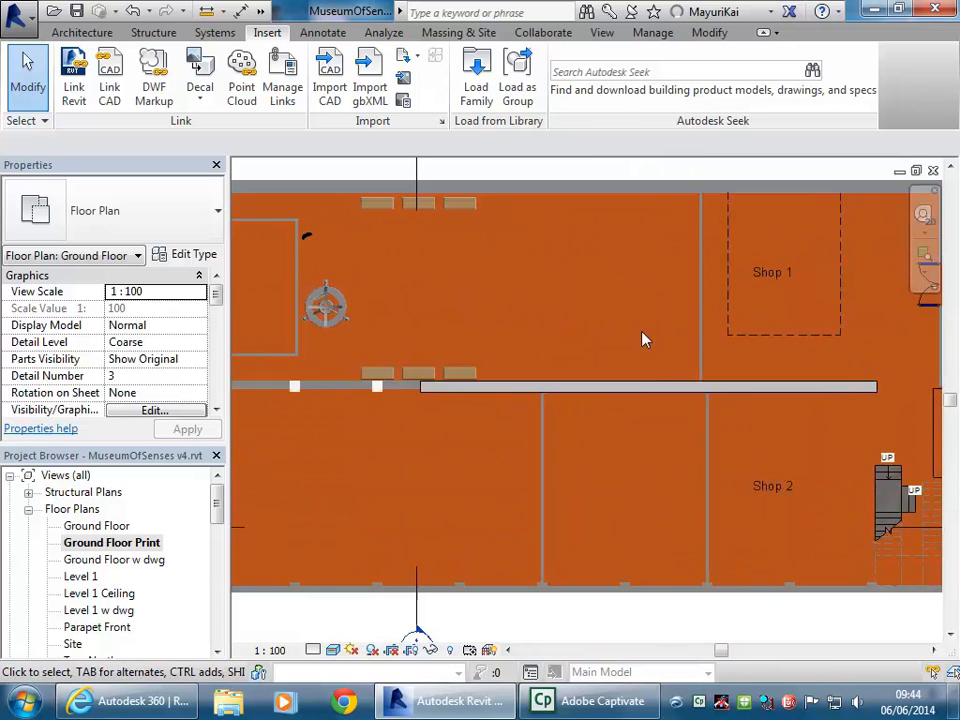
scroll(446, 521, down, 2)
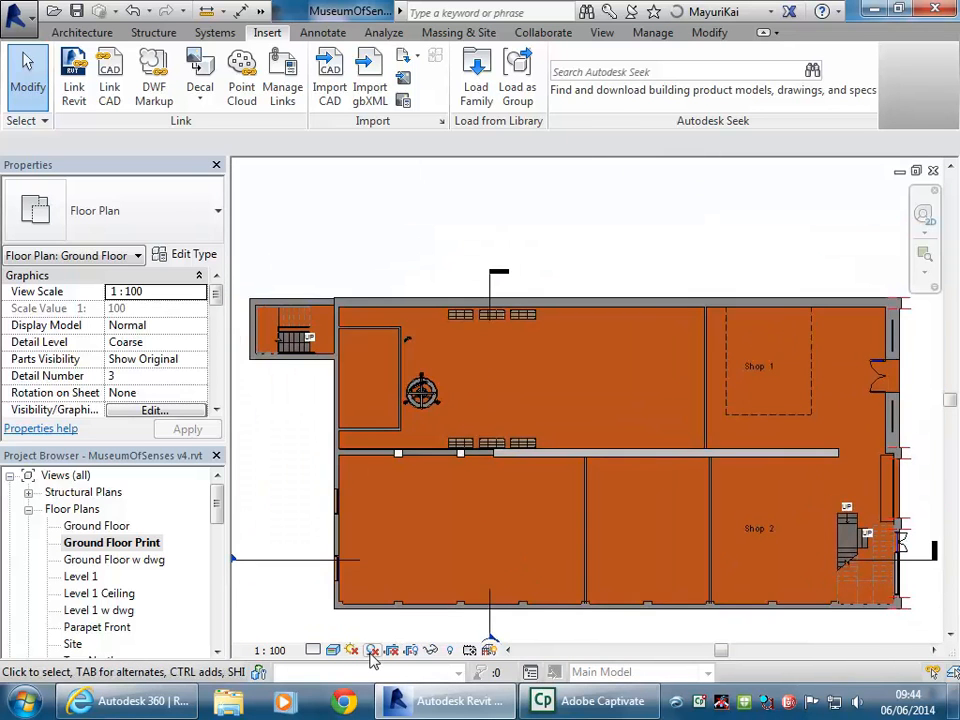
Turn on shadows and switch the sun settings to a Still solar study
click(372, 650)
scroll(462, 505, down, 1)
middle_drag(462, 505, 473, 425)
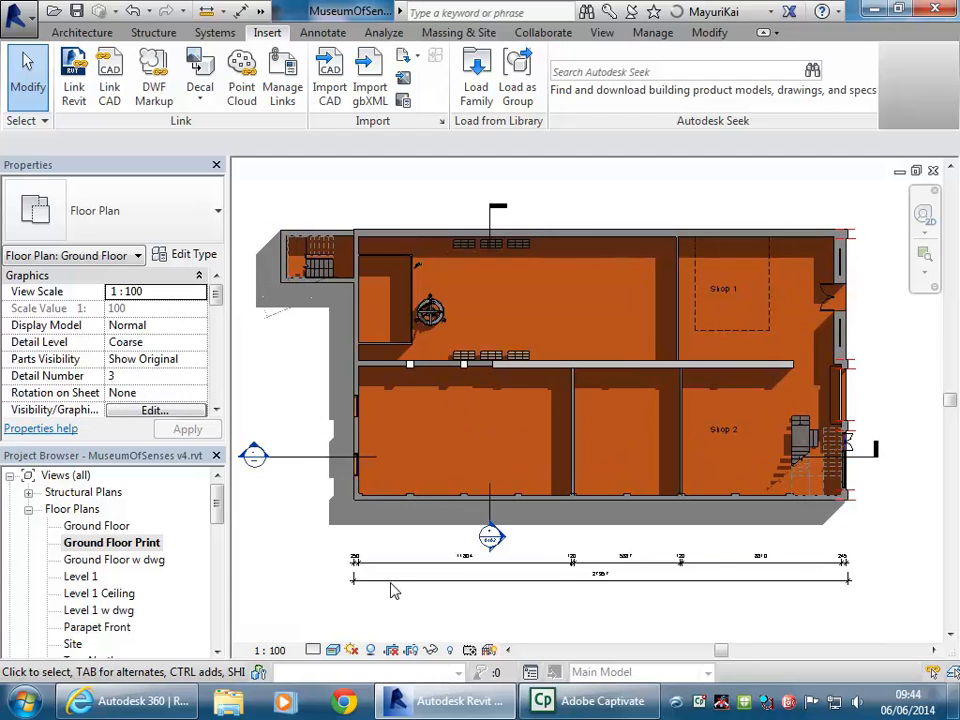
click(353, 651)
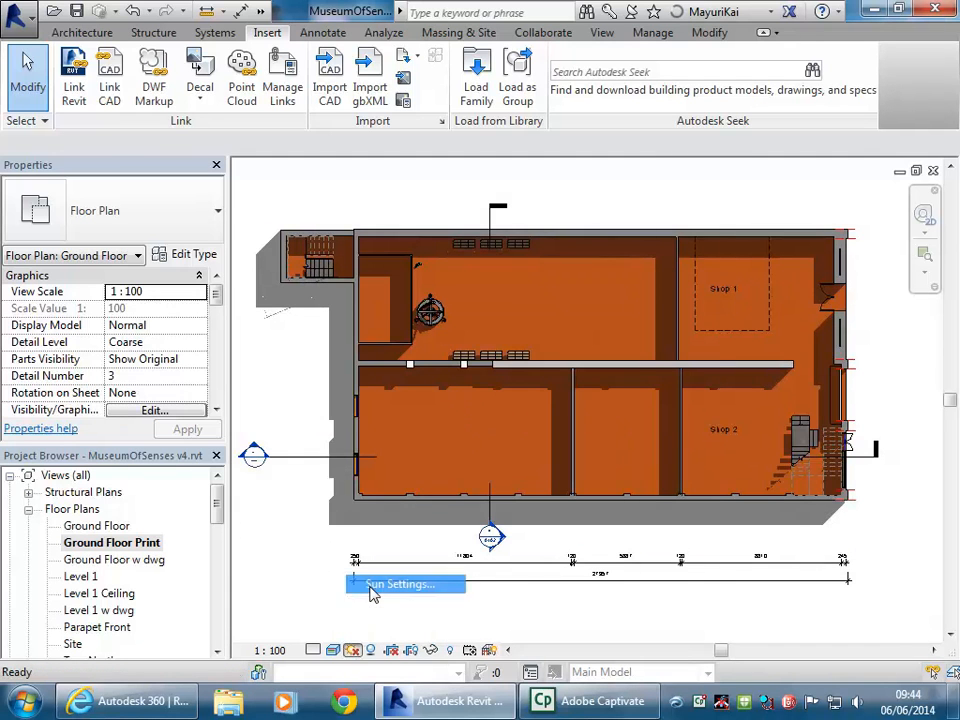
click(375, 585)
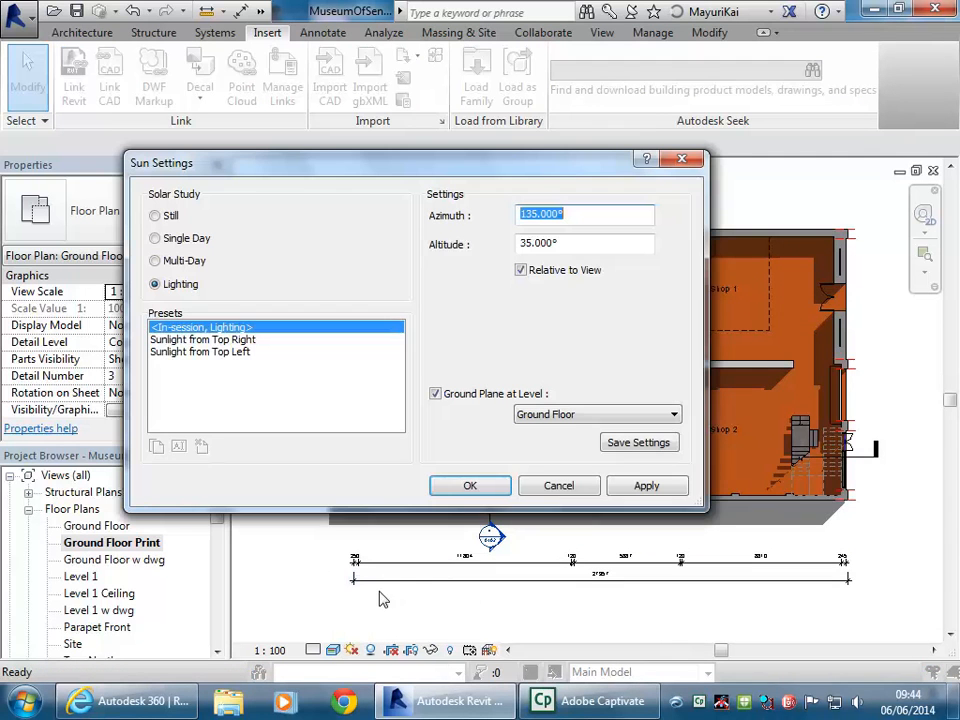
click(163, 216)
click(436, 394)
drag(535, 150, 432, 65)
click(646, 485)
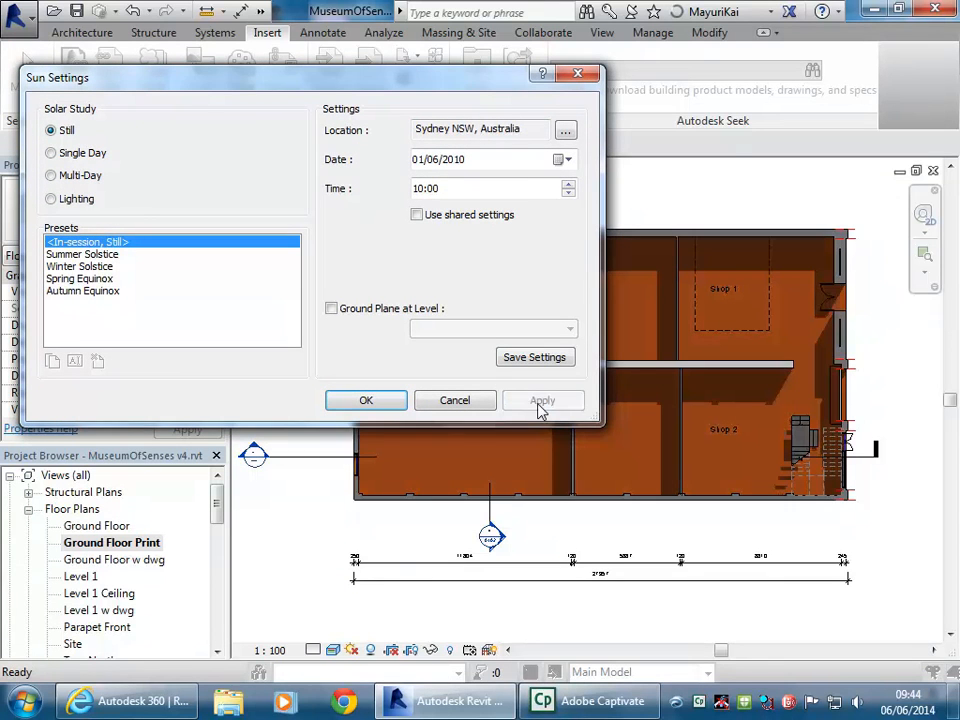
Set the still sun time, trying 09:00 before settling on 15:00
click(568, 193)
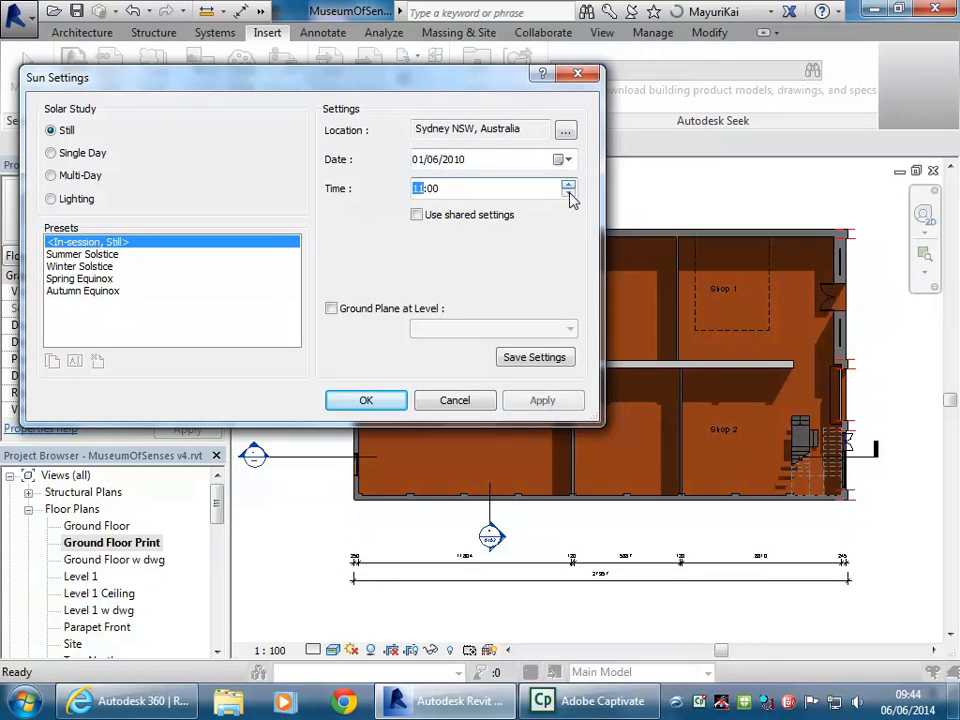
click(568, 193)
click(557, 400)
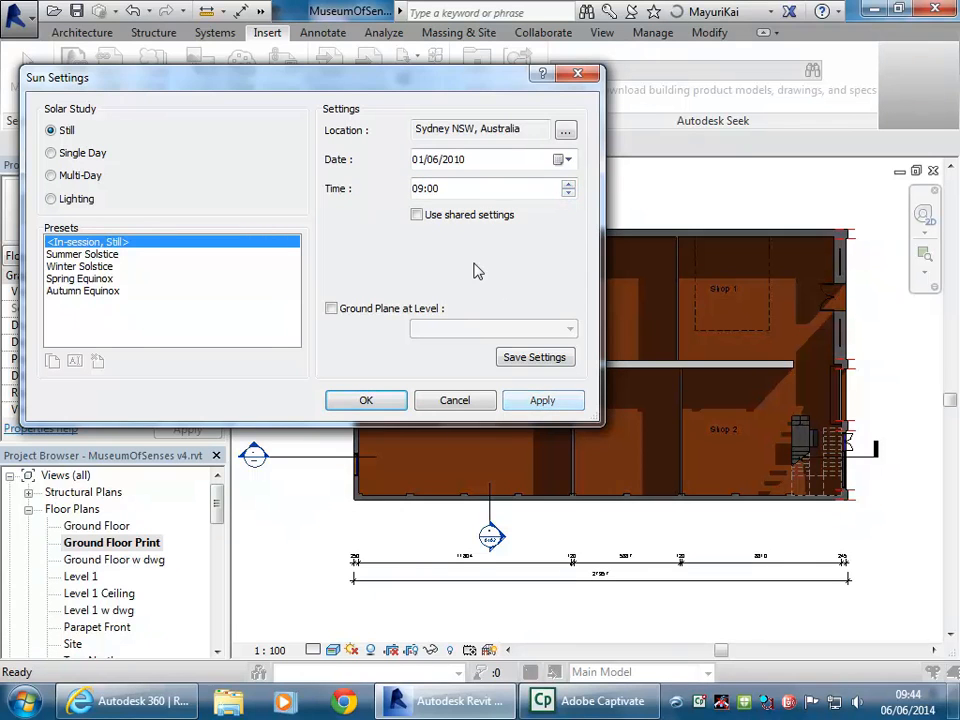
click(567, 184)
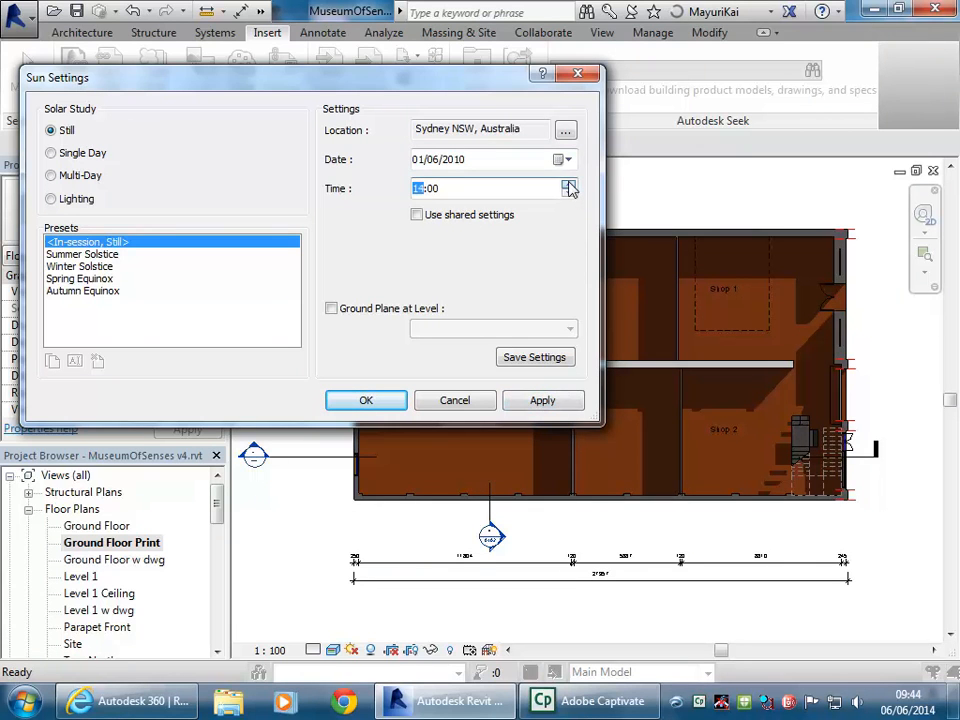
click(534, 405)
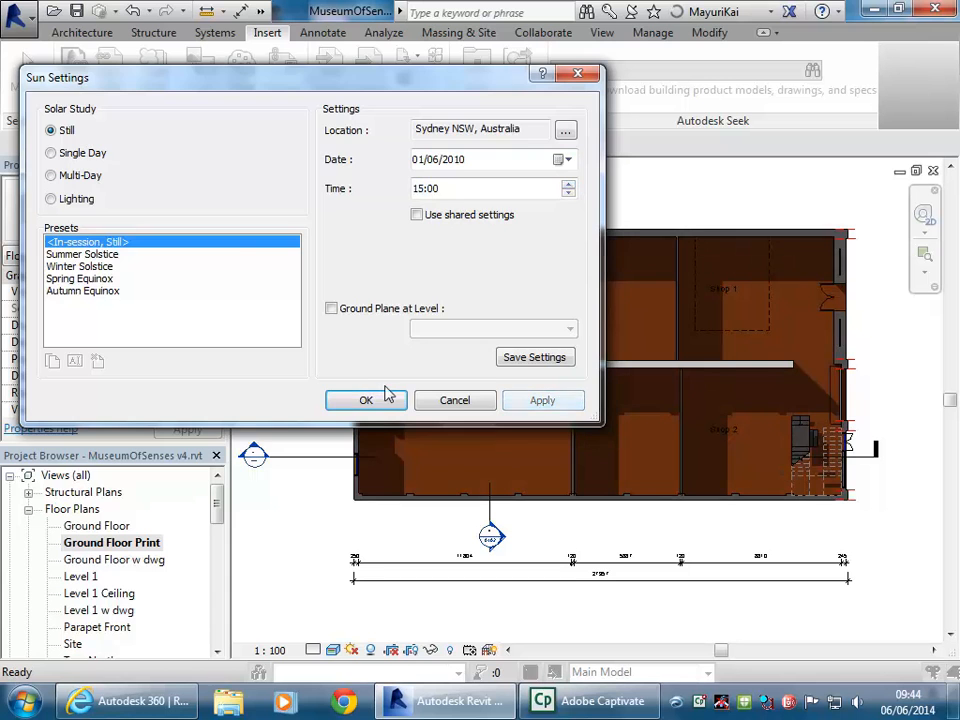
click(386, 398)
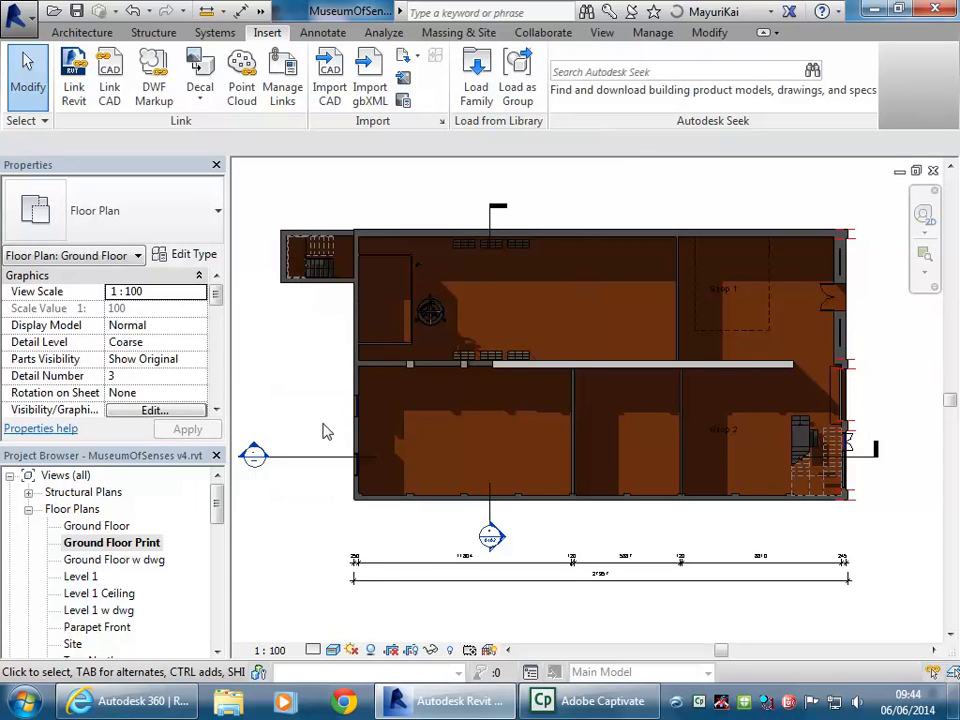
Switch the plan to Hidden Line, turn shadows off, and show the crop region
click(333, 650)
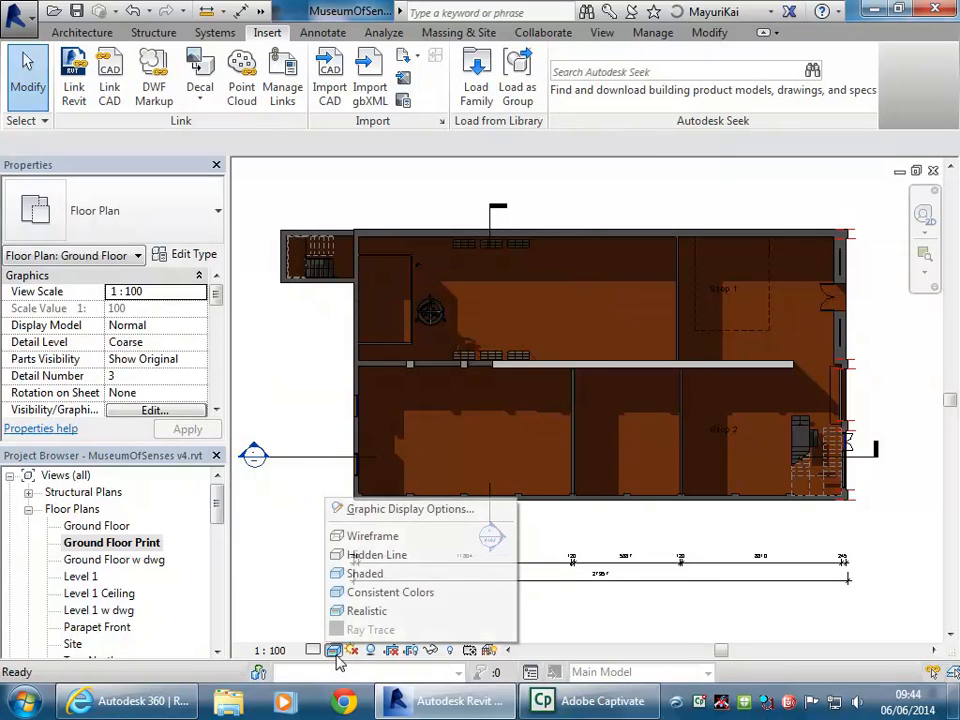
click(343, 555)
scroll(326, 396, down, 1)
middle_drag(326, 396, 318, 395)
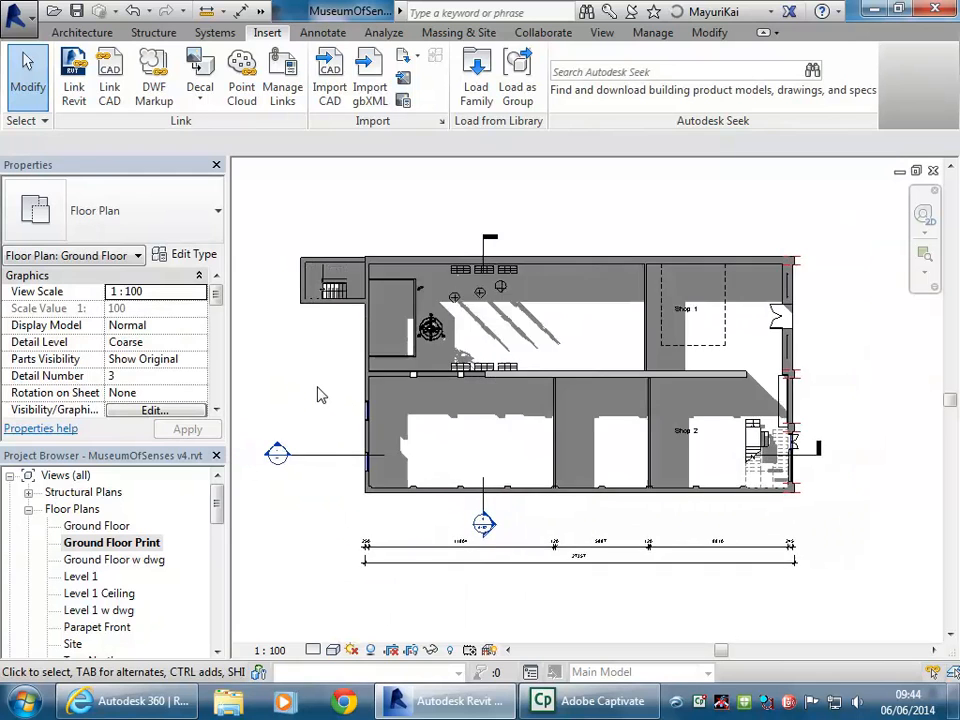
scroll(318, 395, up, 1)
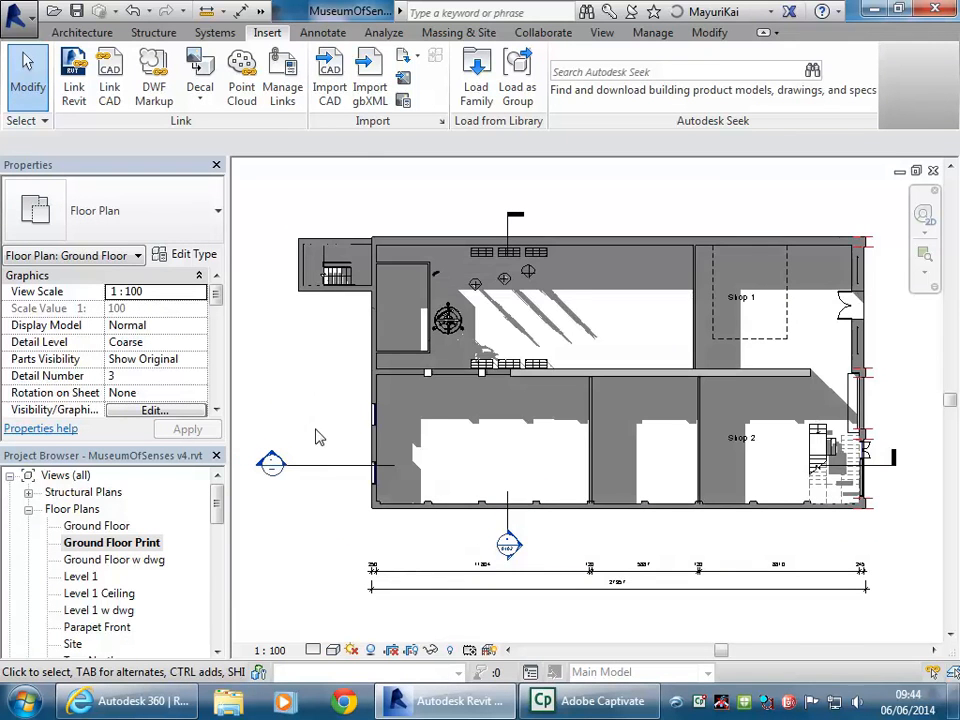
click(371, 650)
scroll(312, 391, down, 1)
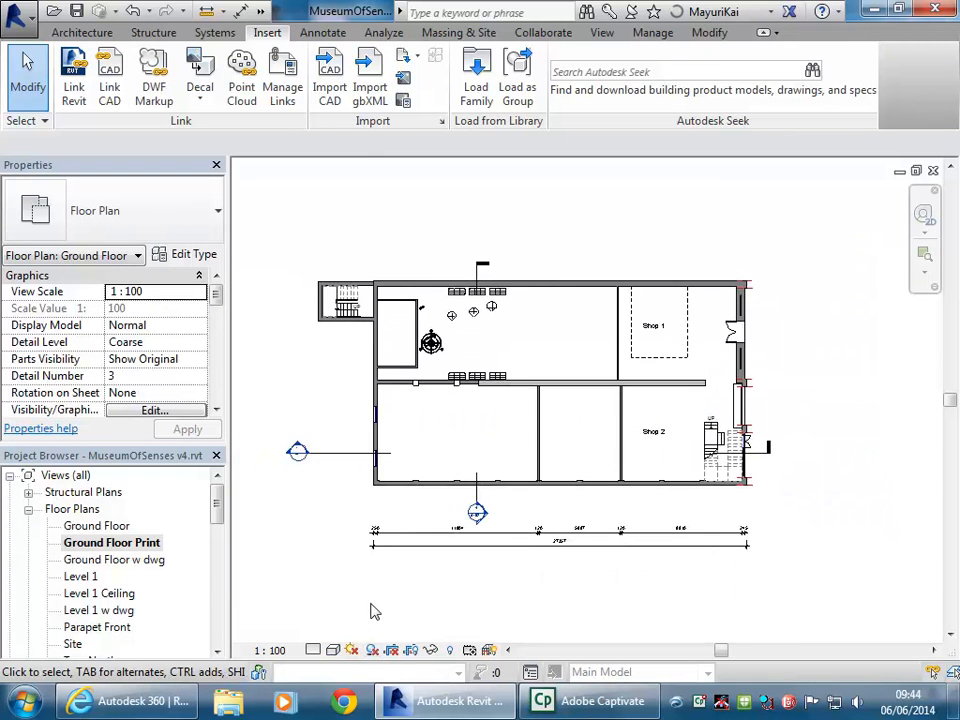
middle_drag(264, 395, 354, 369)
scroll(348, 392, down, 1)
scroll(350, 366, down, 1)
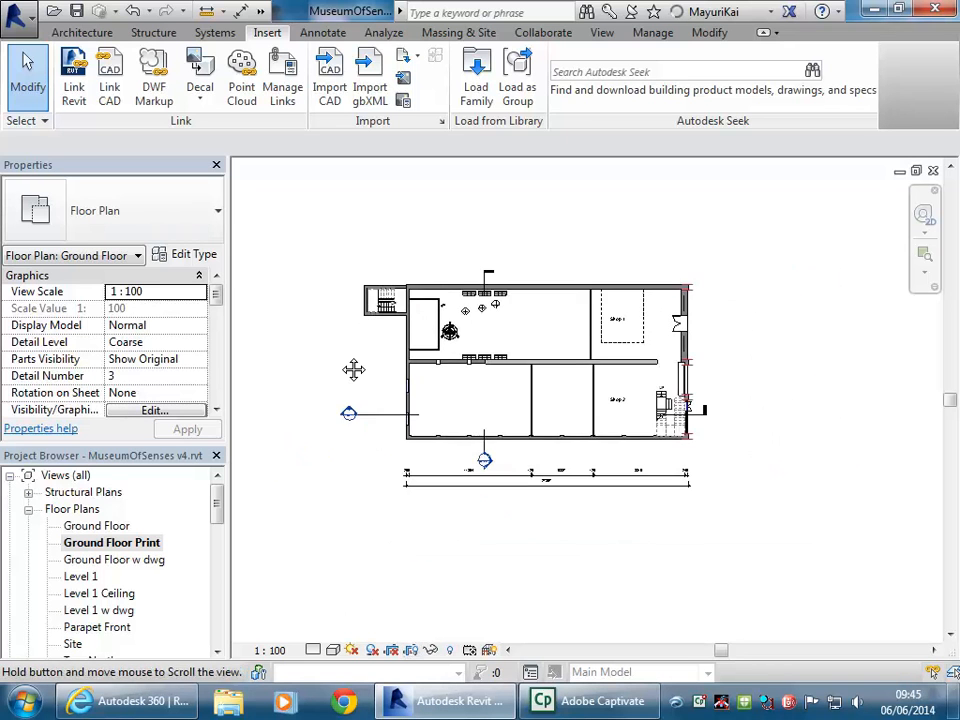
click(416, 652)
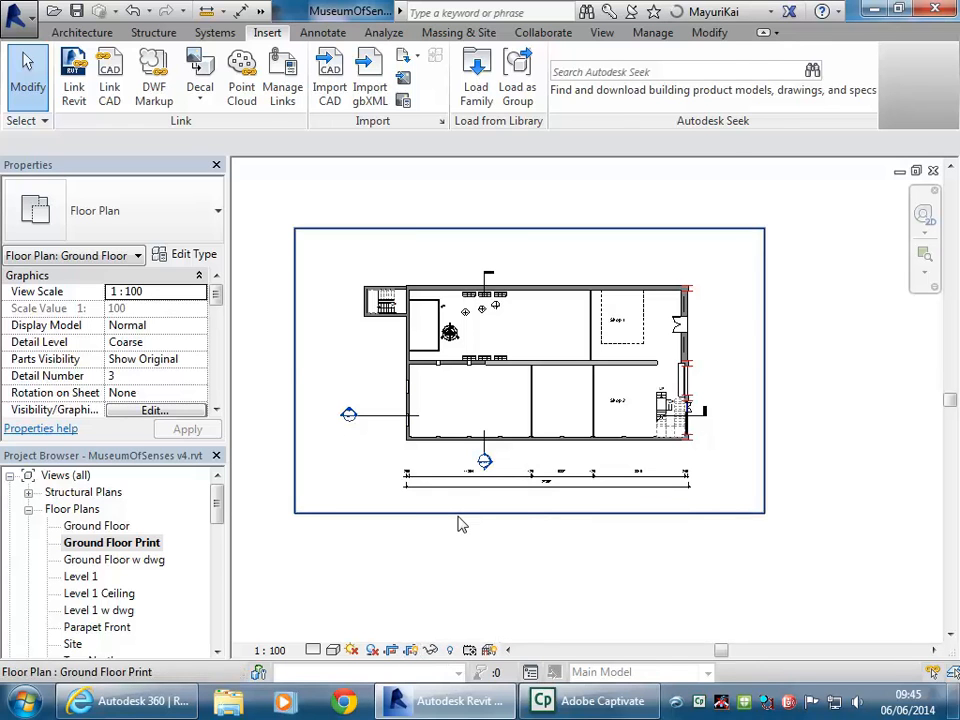
Tighten the floor plan's crop region by dragging its left, right, bottom and top edges to the building
click(460, 513)
drag(296, 386, 410, 408)
drag(764, 384, 650, 349)
drag(526, 513, 527, 378)
drag(526, 229, 526, 268)
click(615, 585)
Check the dimension string and crop boundary, then reposition the cropped plan in the view
click(593, 476)
click(615, 553)
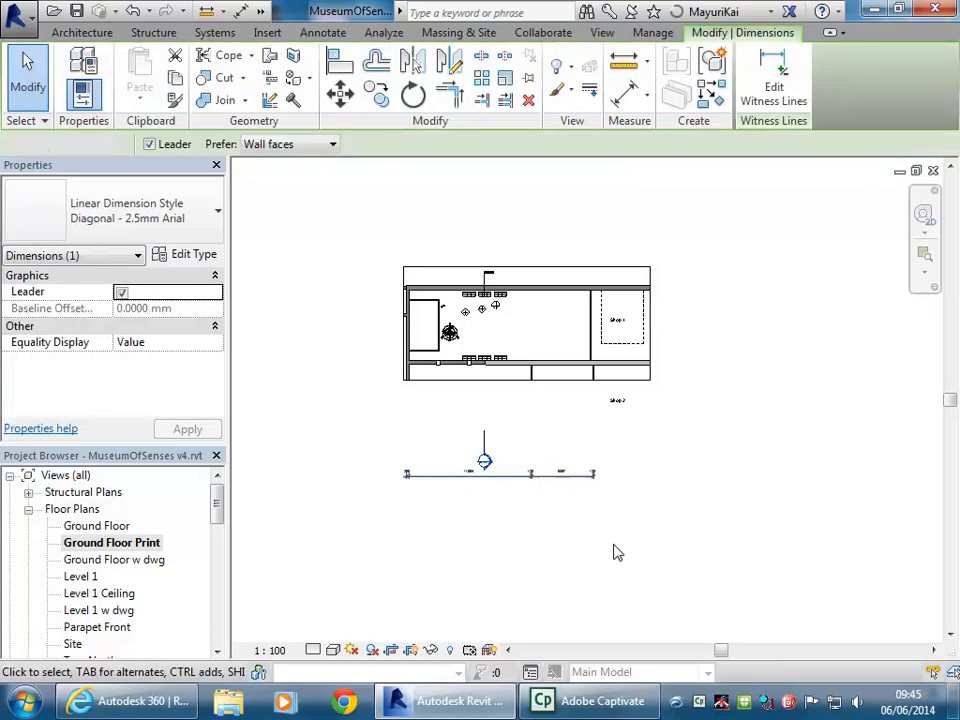
click(437, 374)
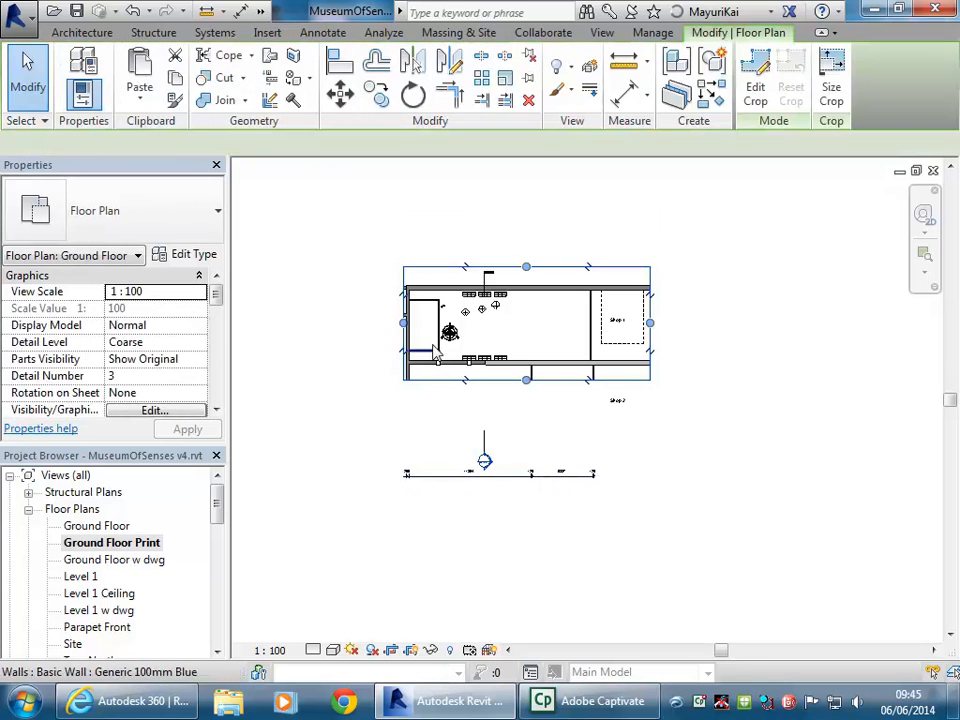
scroll(463, 333, up, 2)
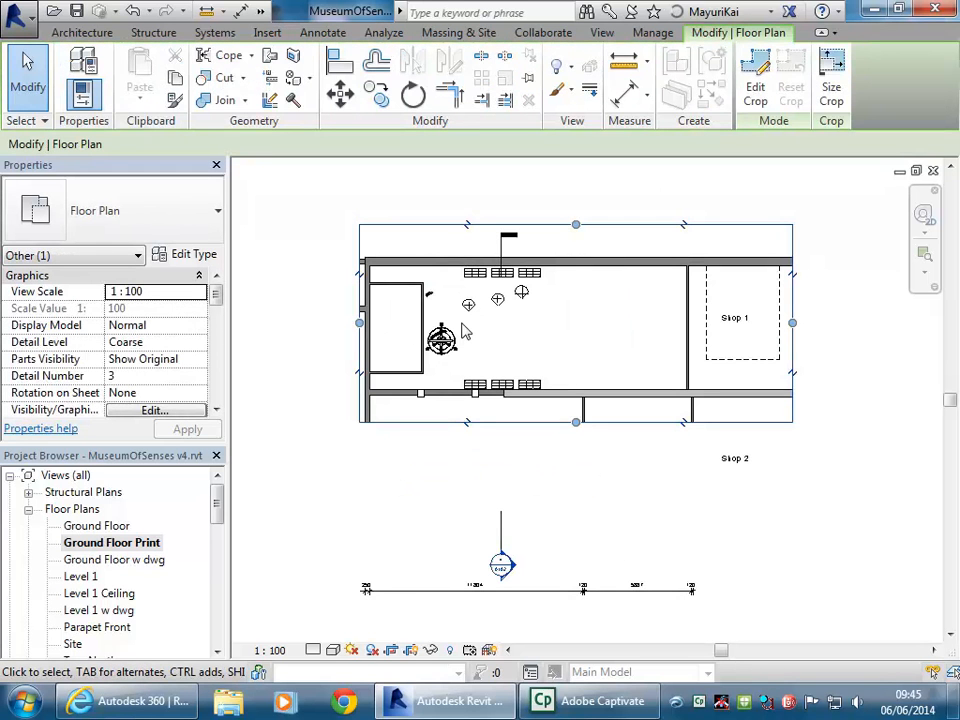
click(435, 204)
scroll(433, 198, down, 2)
middle_drag(433, 198, 473, 252)
scroll(434, 232, down, 2)
scroll(473, 252, up, 1)
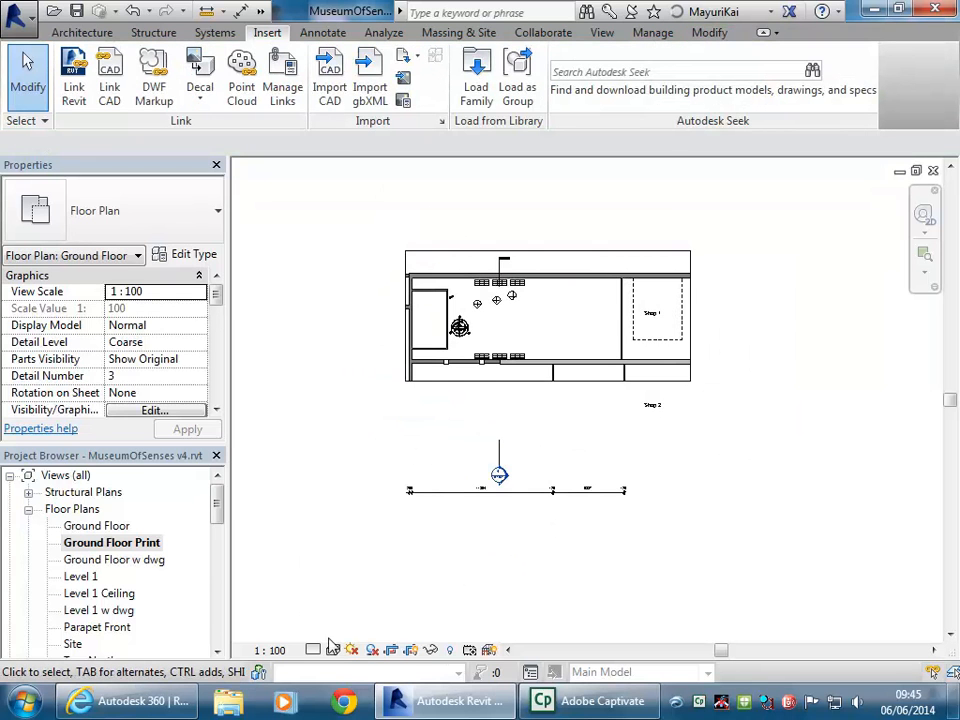
Turn Crop View off, hide the crop region, and return to sheet A102 - Cover Sheet
click(410, 651)
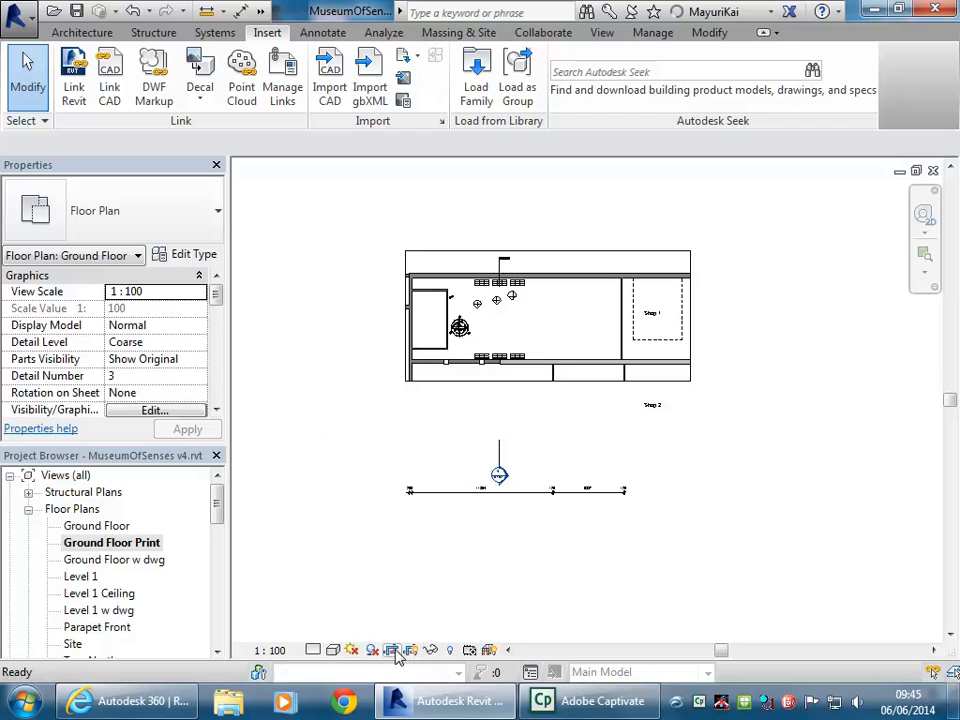
click(394, 651)
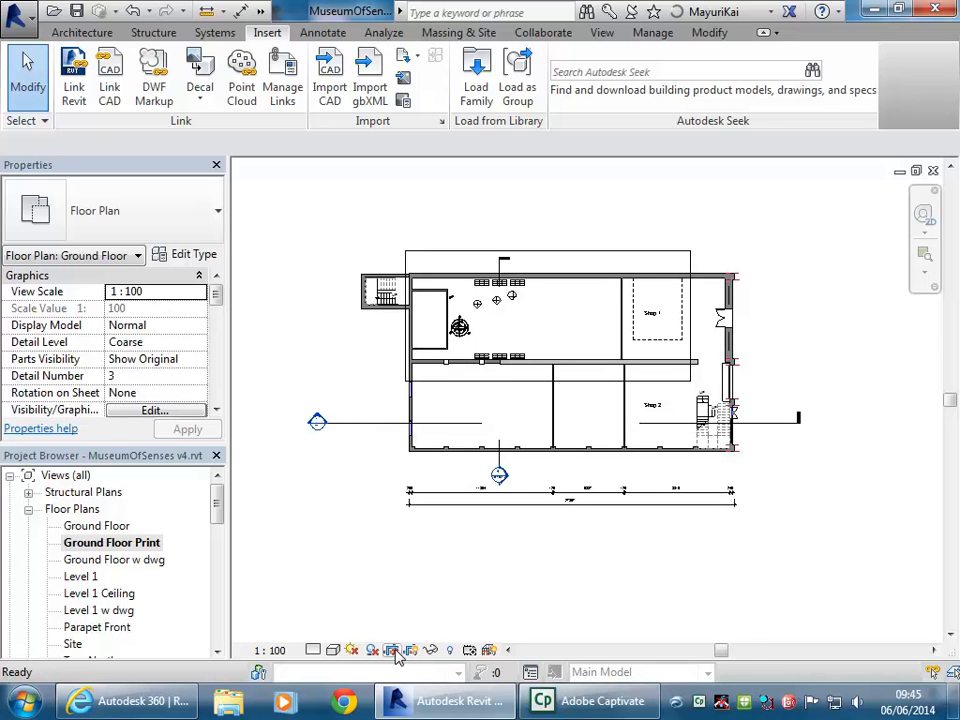
click(411, 653)
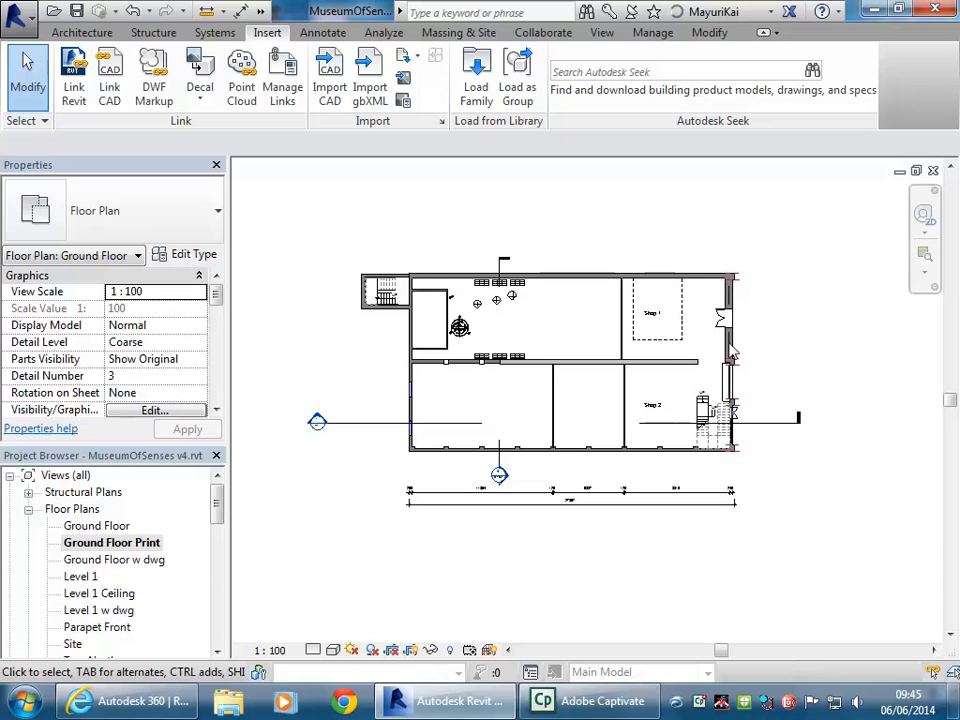
scroll(501, 278, down, 1)
middle_drag(501, 278, 487, 288)
middle_drag(459, 248, 511, 253)
scroll(473, 250, up, 1)
drag(219, 510, 214, 624)
double_click(127, 611)
mouse_move(482, 190)
middle_down()
mouse_move(510, 204)
mouse_move(469, 206)
middle_up()
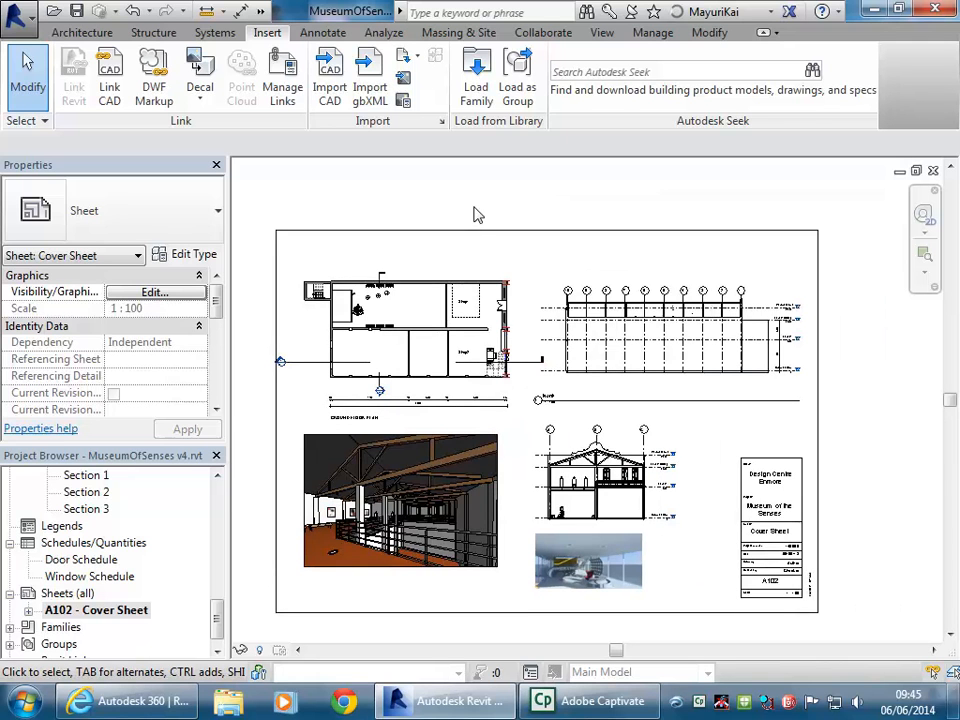
Activate the ground floor plan viewport, select its section line, deactivate it, and open the Application menu
click(401, 312)
right_click(345, 318)
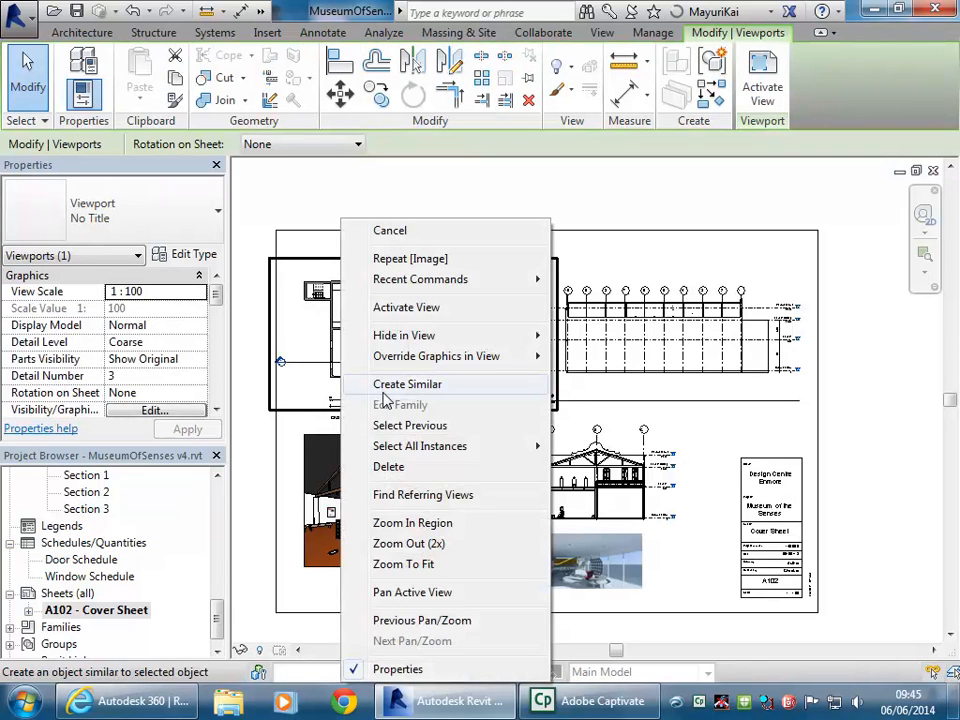
click(396, 308)
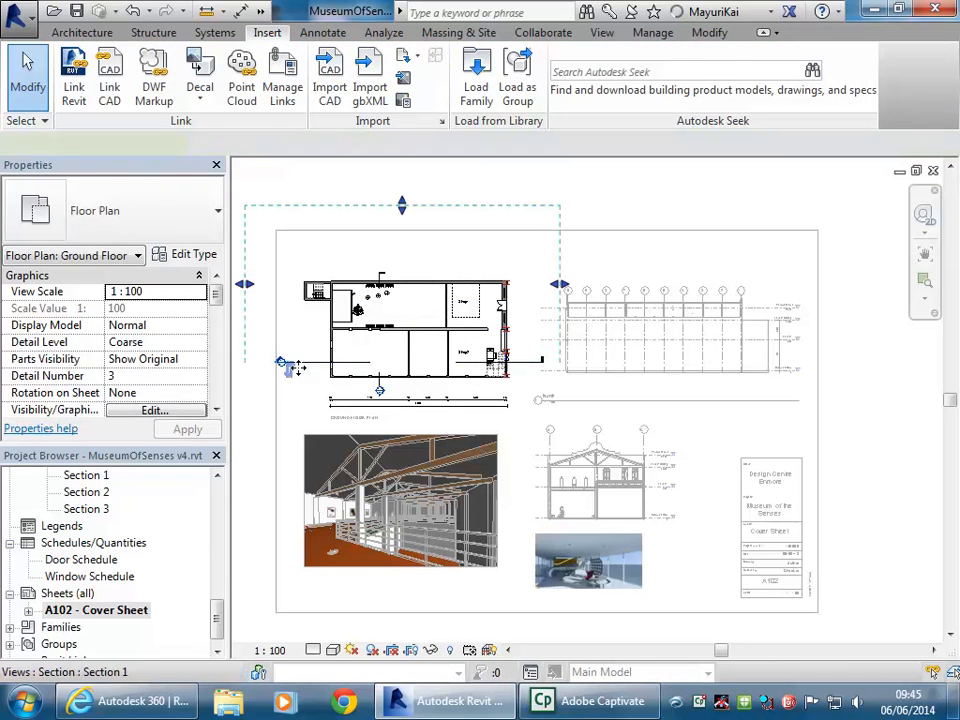
click(300, 368)
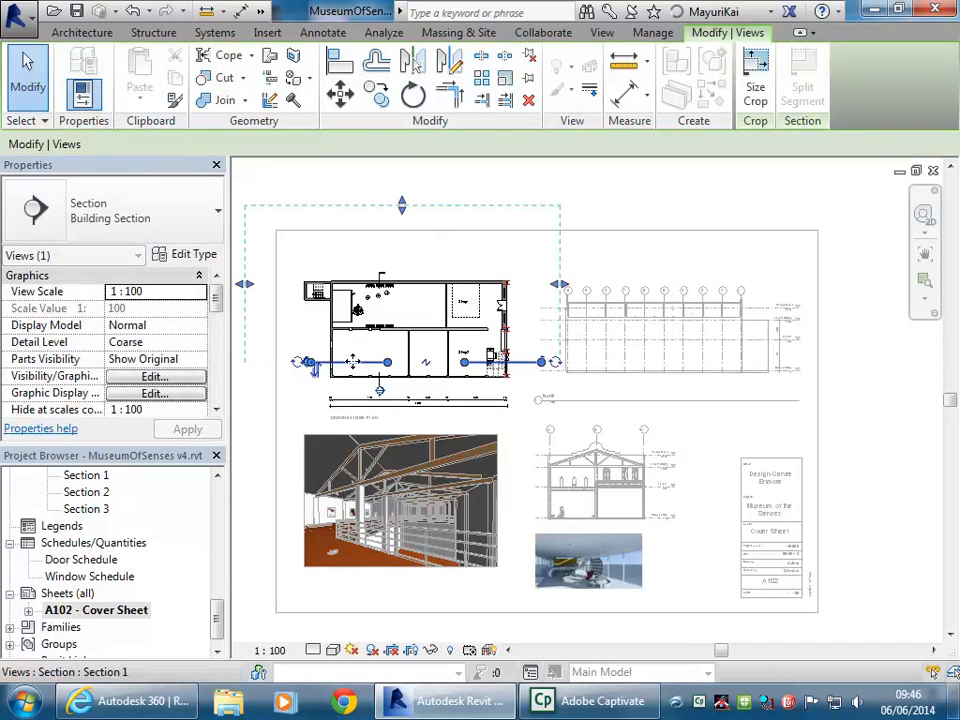
right_click(469, 242)
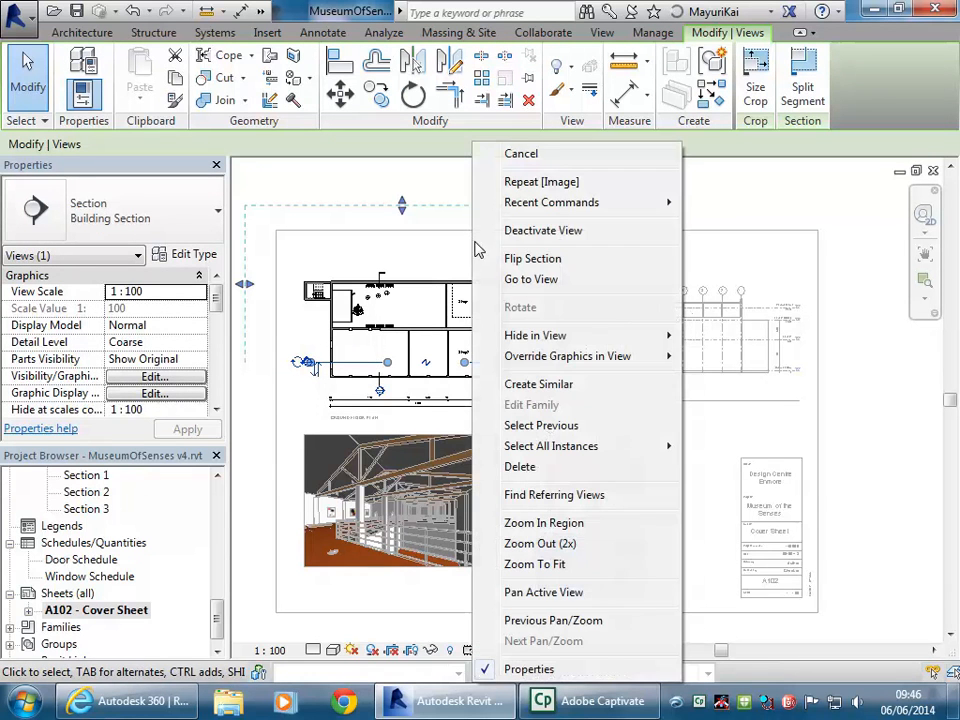
click(530, 230)
middle_drag(358, 228, 375, 216)
click(8, 16)
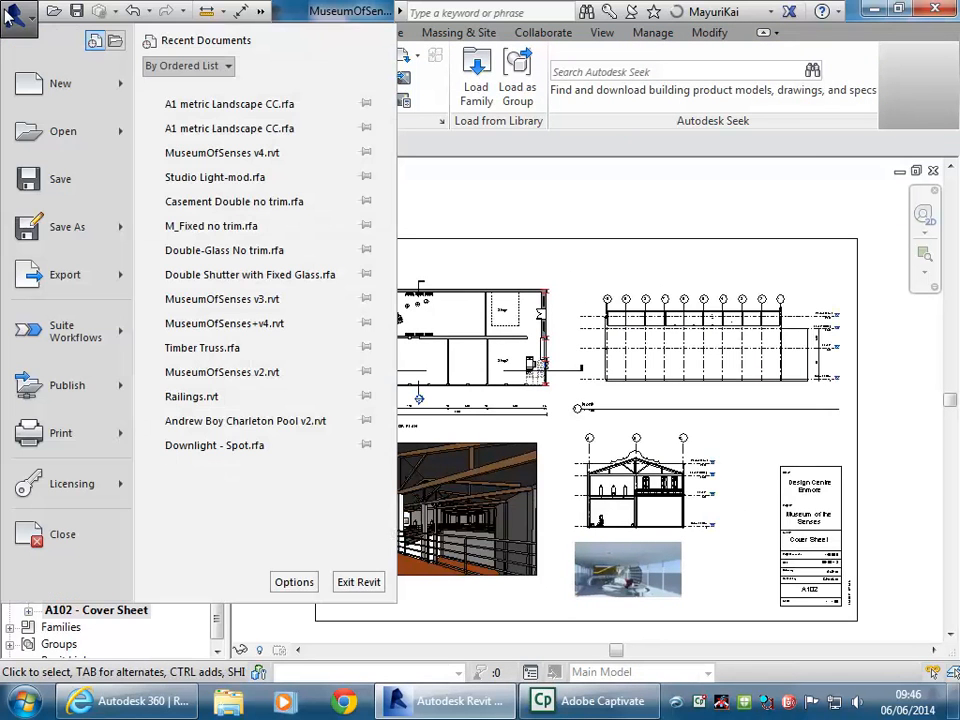
Print to the Adobe PDF printer with Current window as the print range, opening Setup
click(60, 437)
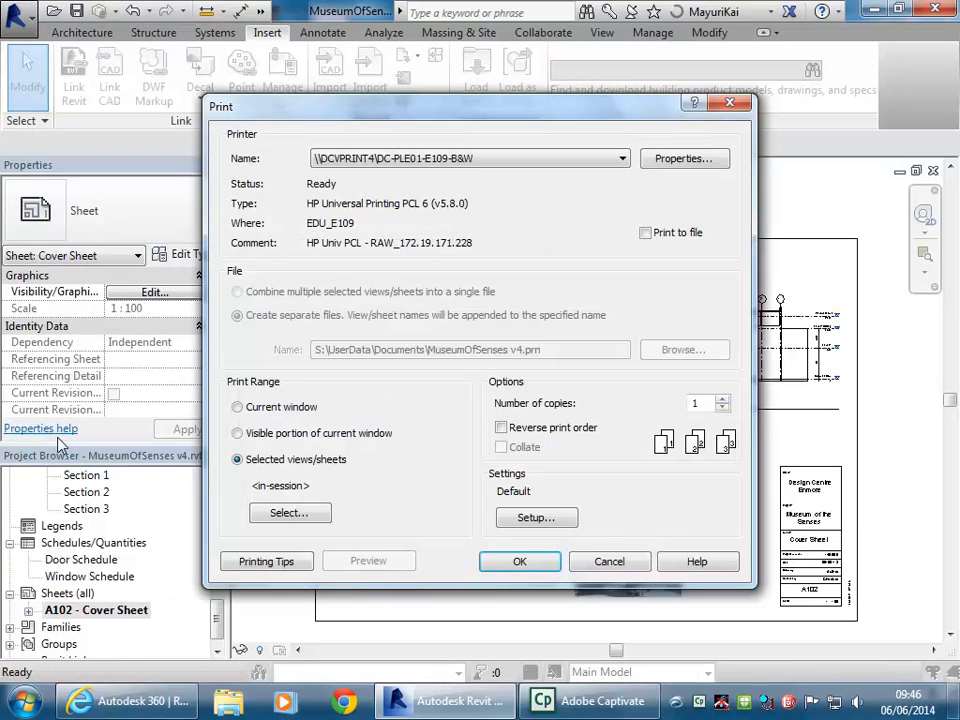
click(449, 166)
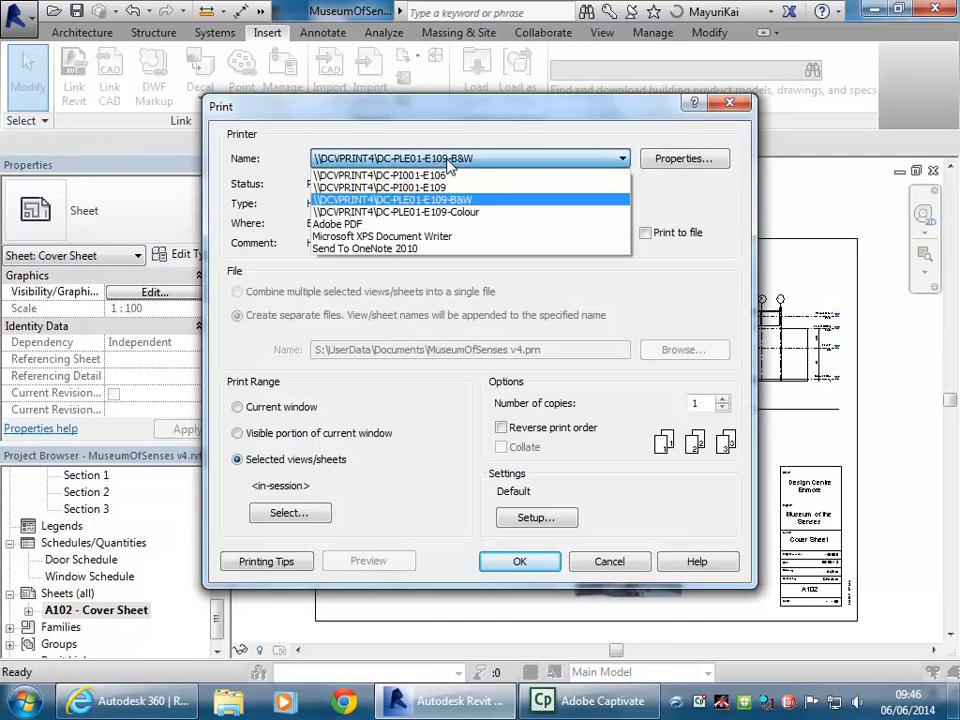
click(386, 228)
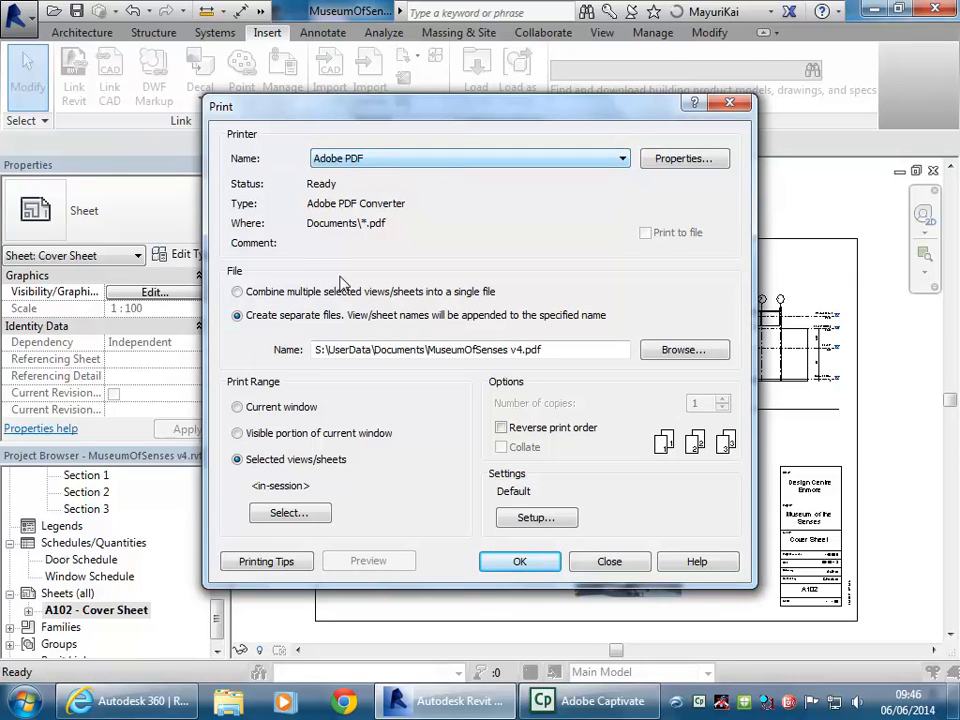
click(279, 410)
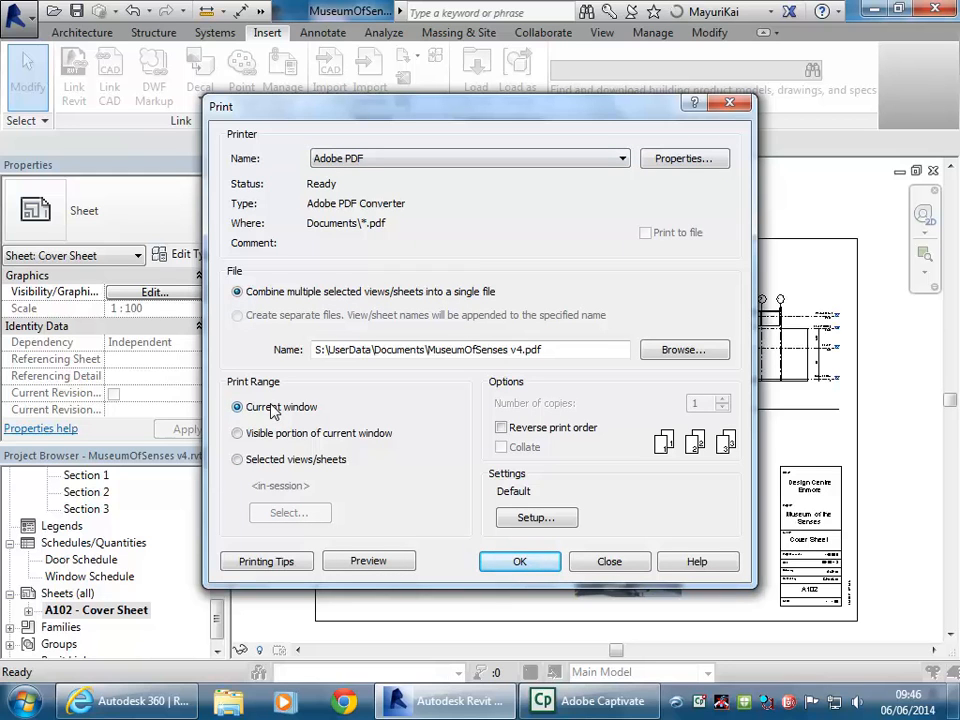
click(546, 521)
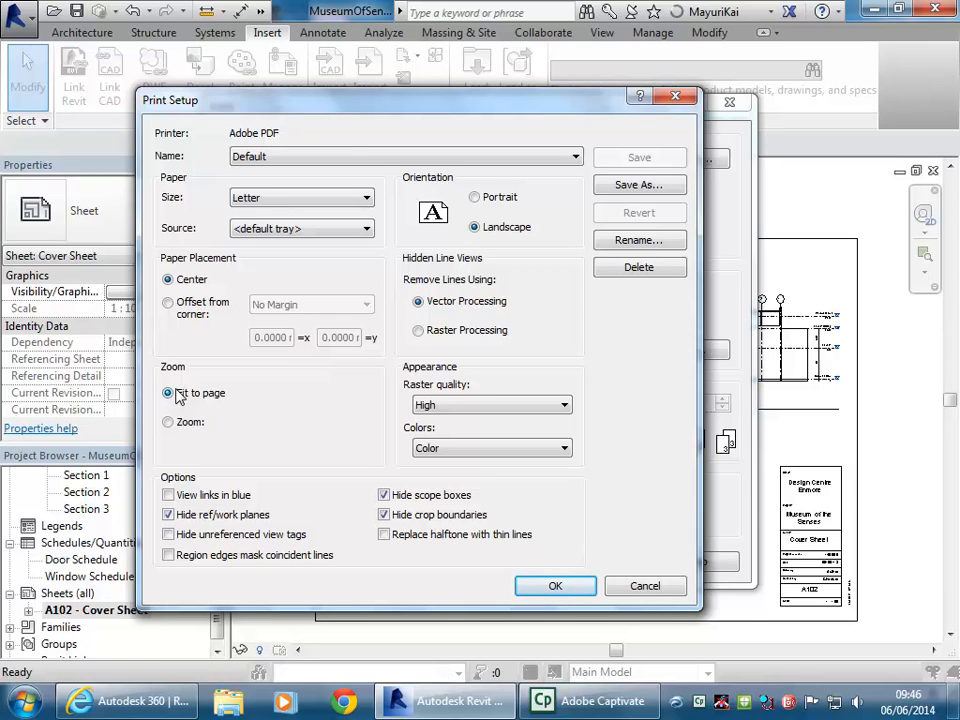
Set the page setup to A1 paper, Center placement and 100% zoom, then preview the print
click(181, 421)
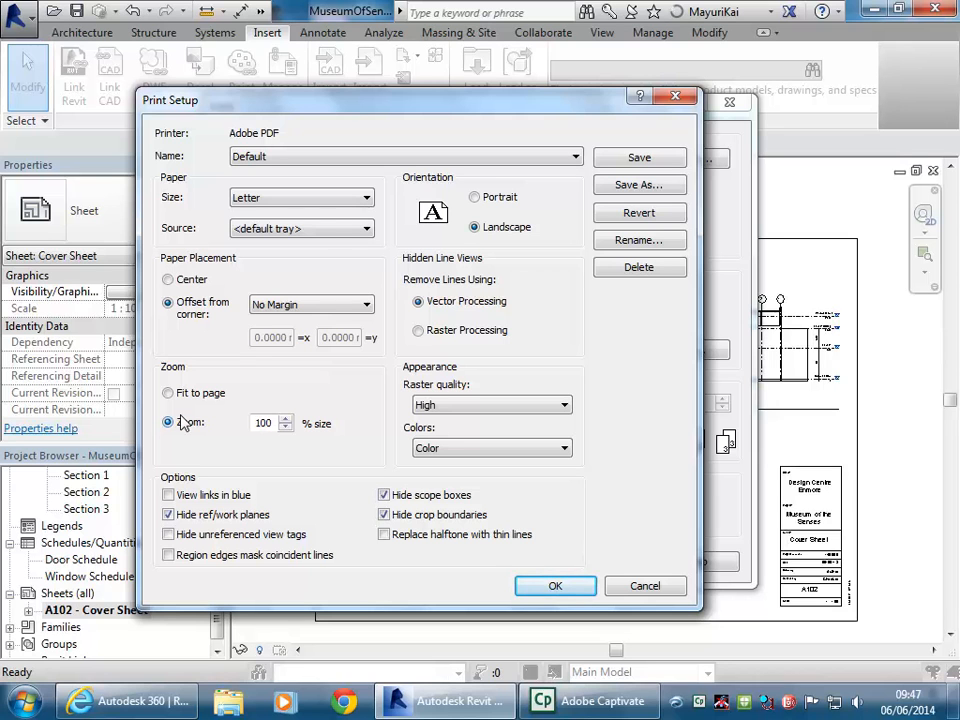
click(168, 280)
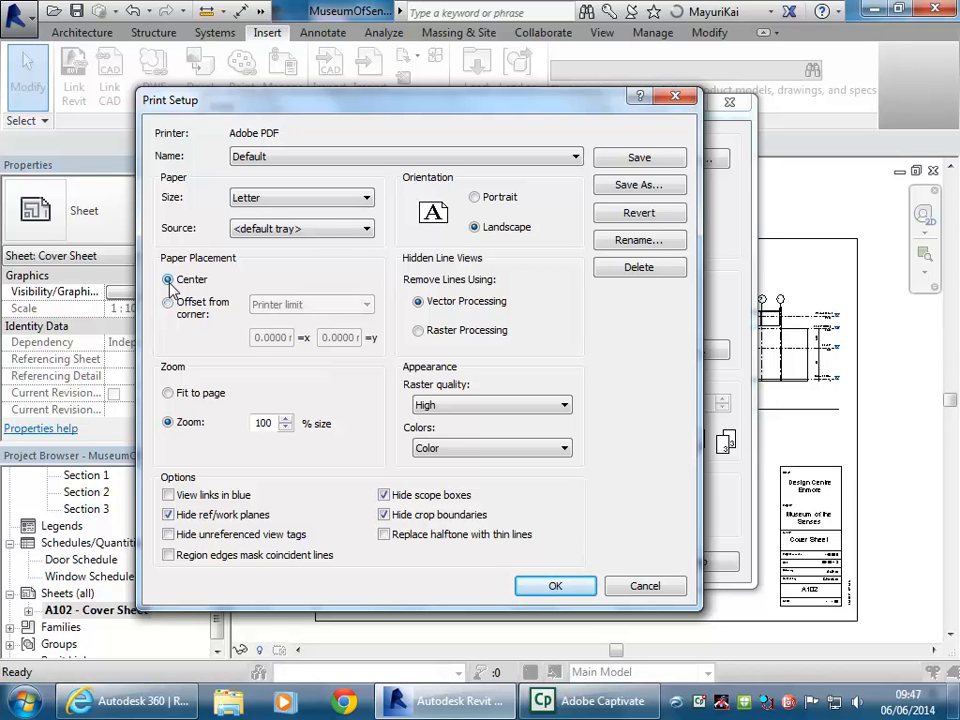
click(313, 206)
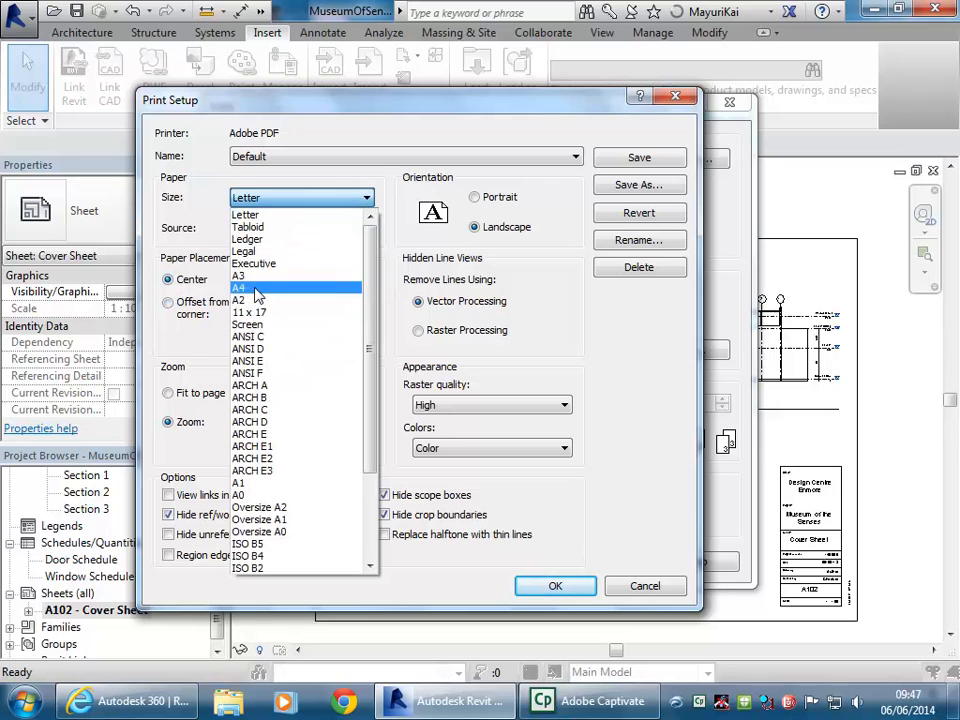
click(252, 483)
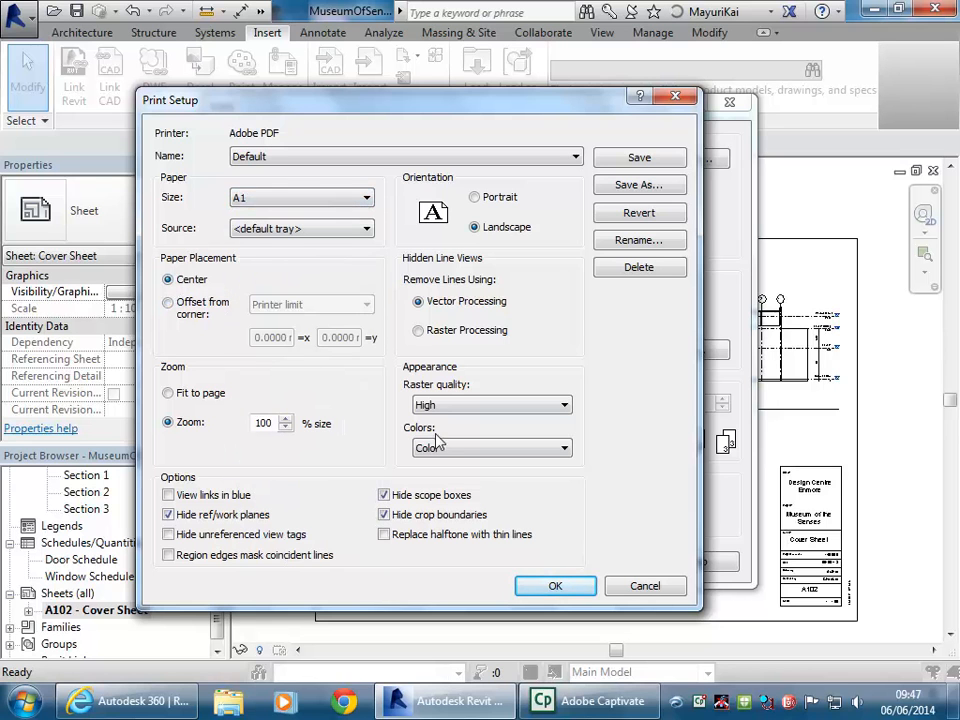
click(560, 587)
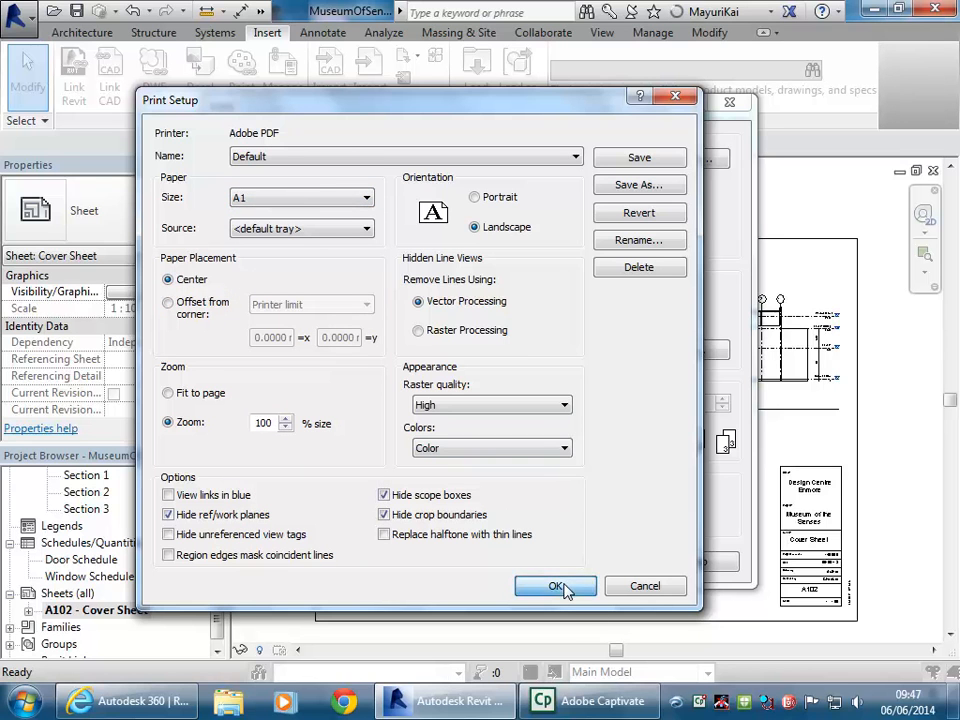
click(377, 564)
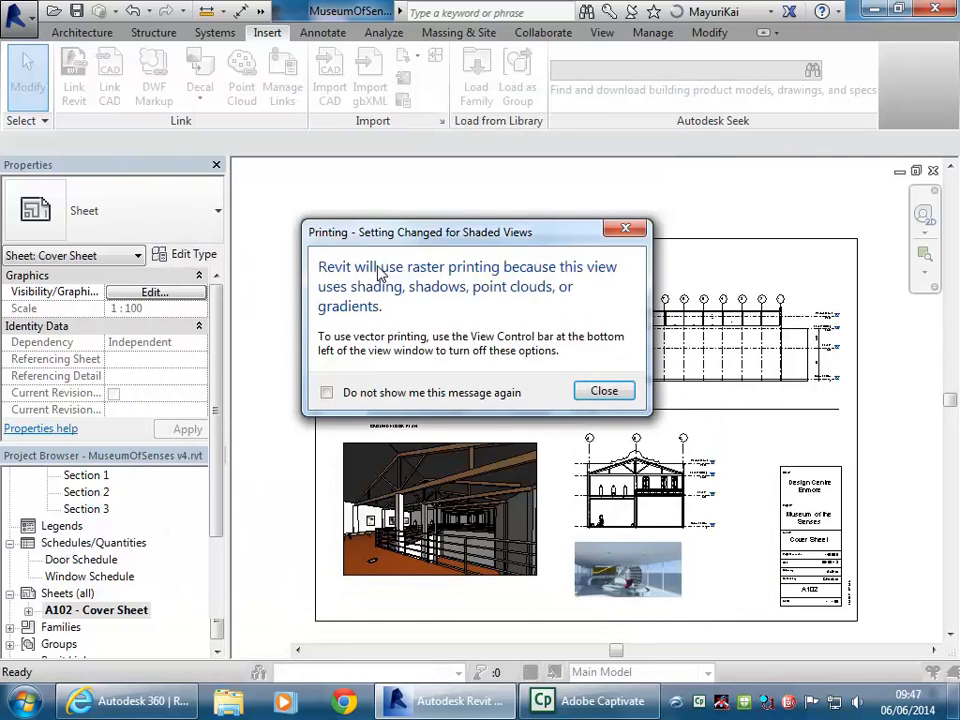
Dismiss the raster-printing warnings, leave the preview and confirm printing to PDF
click(586, 397)
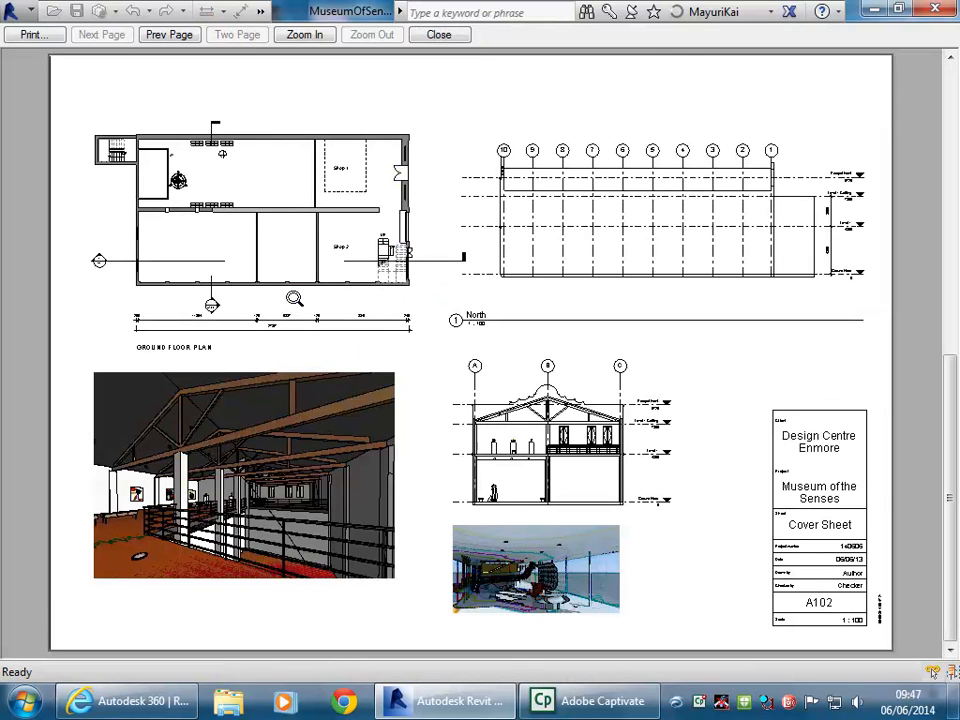
click(22, 35)
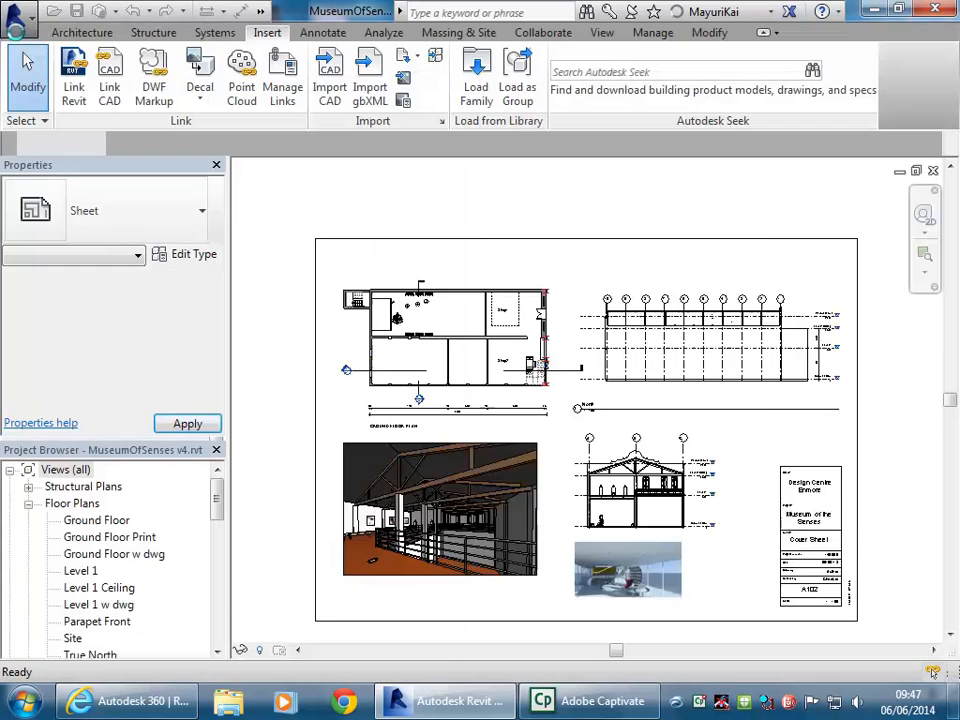
click(519, 564)
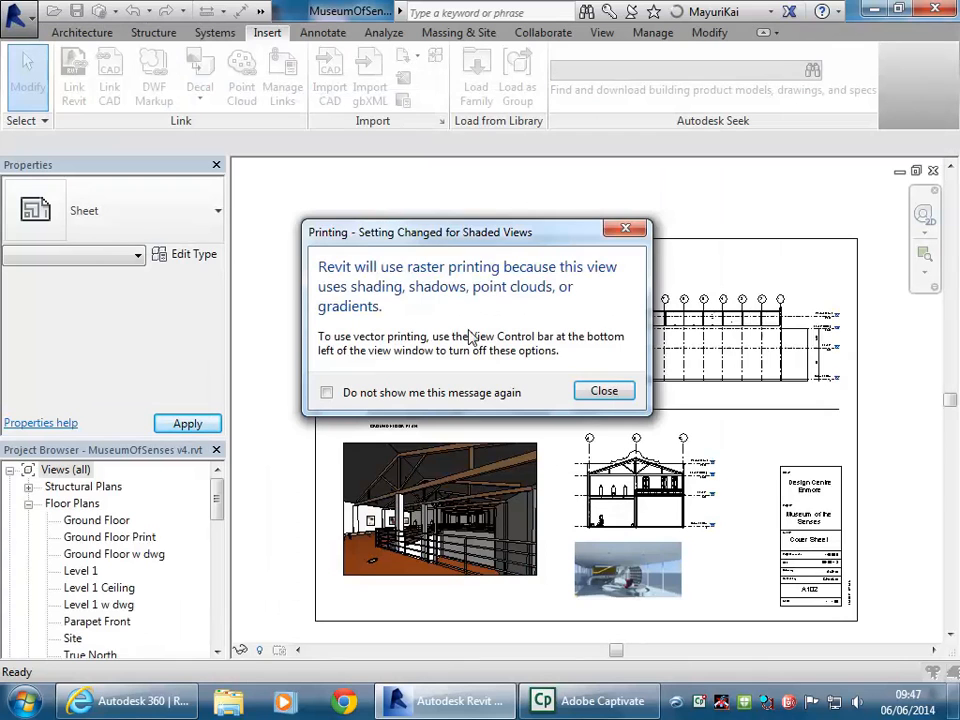
click(604, 391)
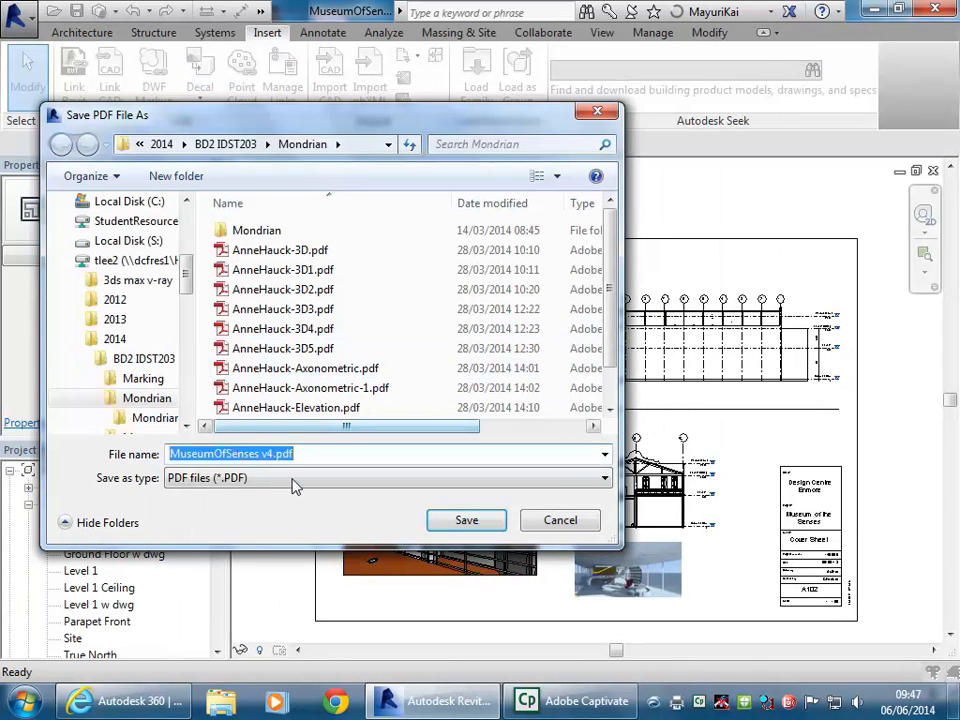
Rename the PDF to MuseumOfSenses v5.pdf and save it in the Mondrian folder
click(269, 455)
key(BackSpace)
text(5)
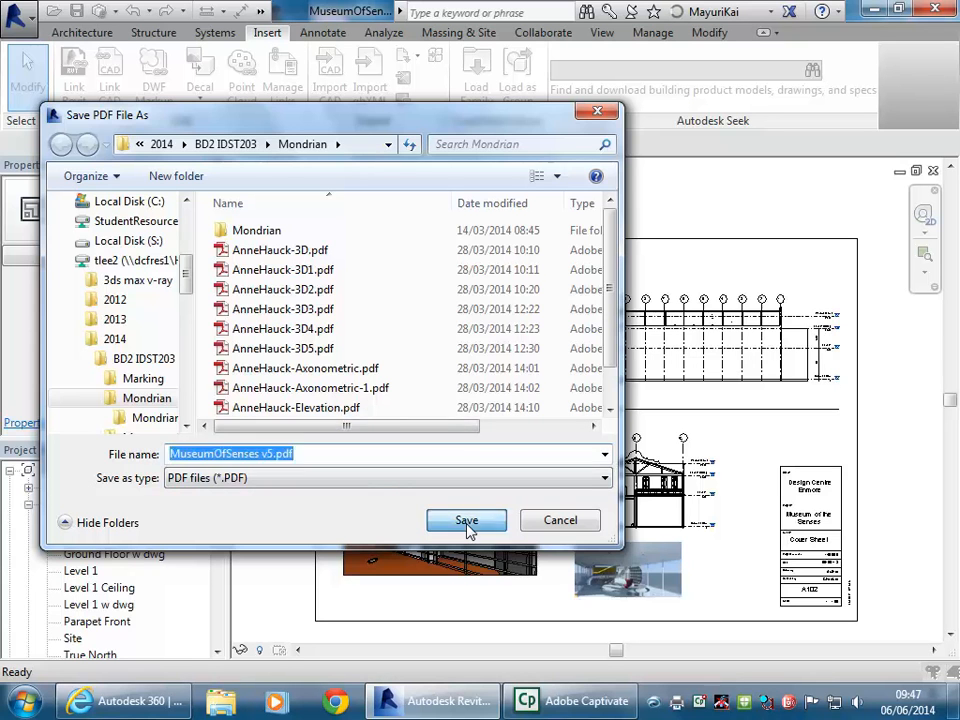
click(467, 523)
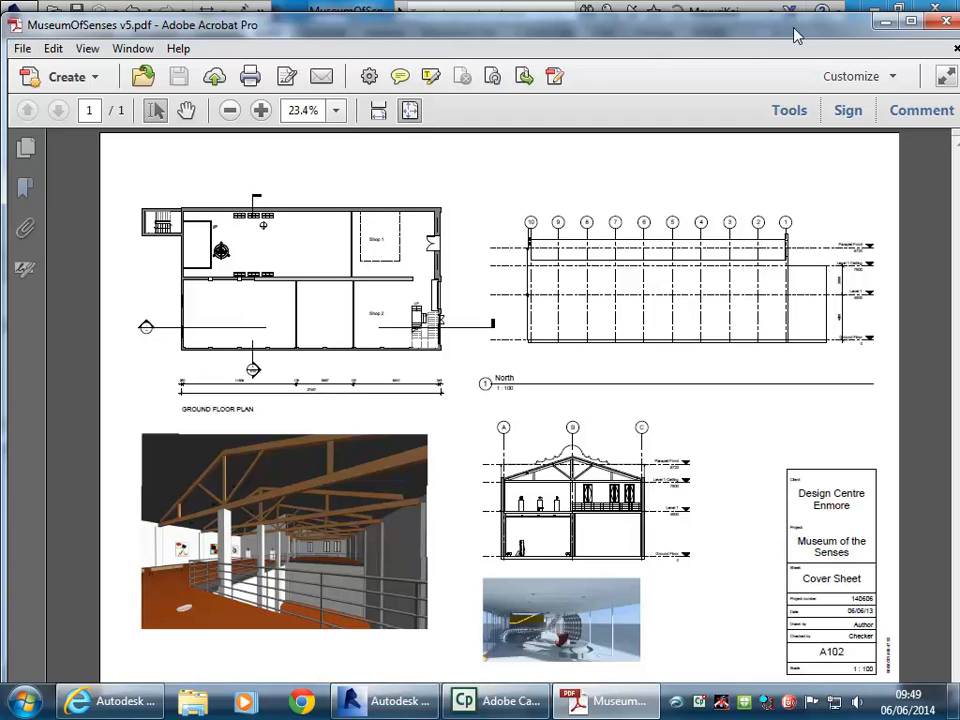
Minimize Acrobat and close Revit's floating Family selector, back on sheet A102 - Cover Sheet
click(884, 20)
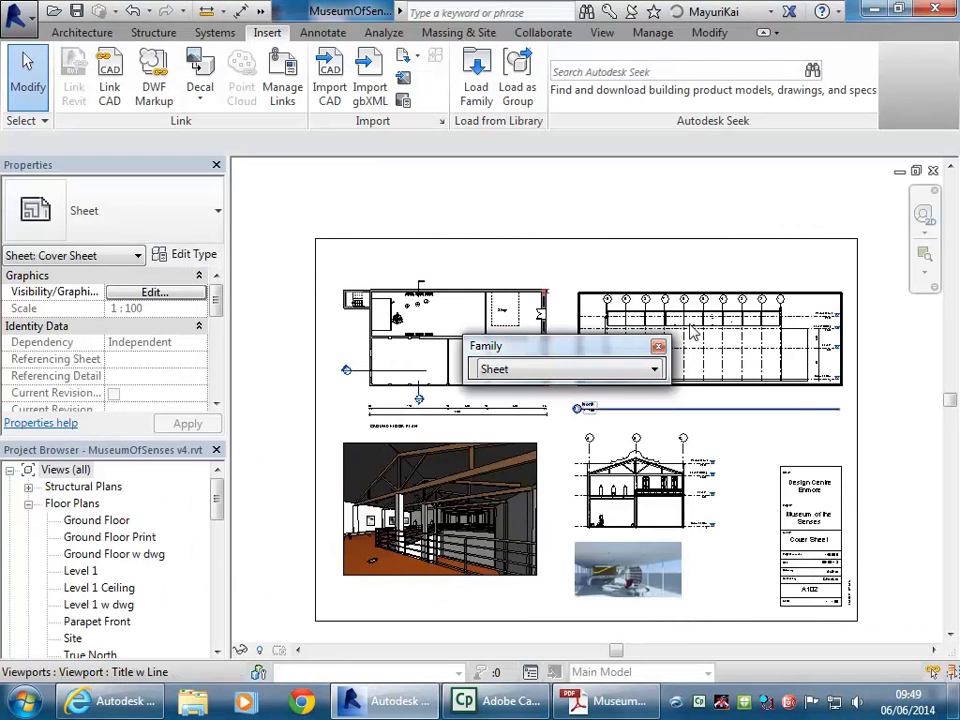
click(658, 347)
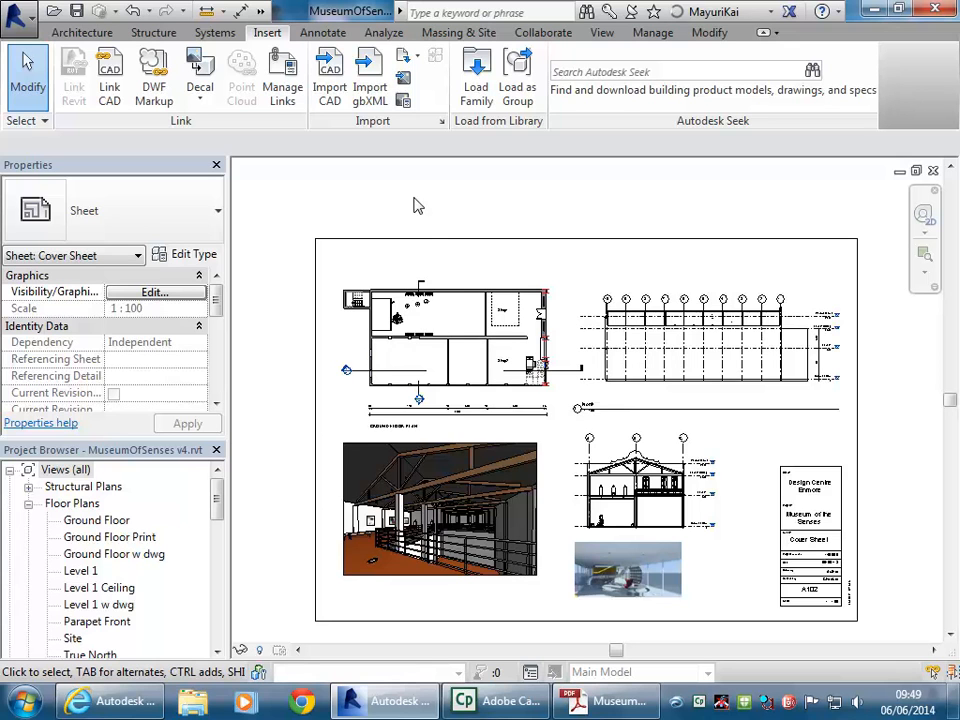
mouse_move(621, 708)
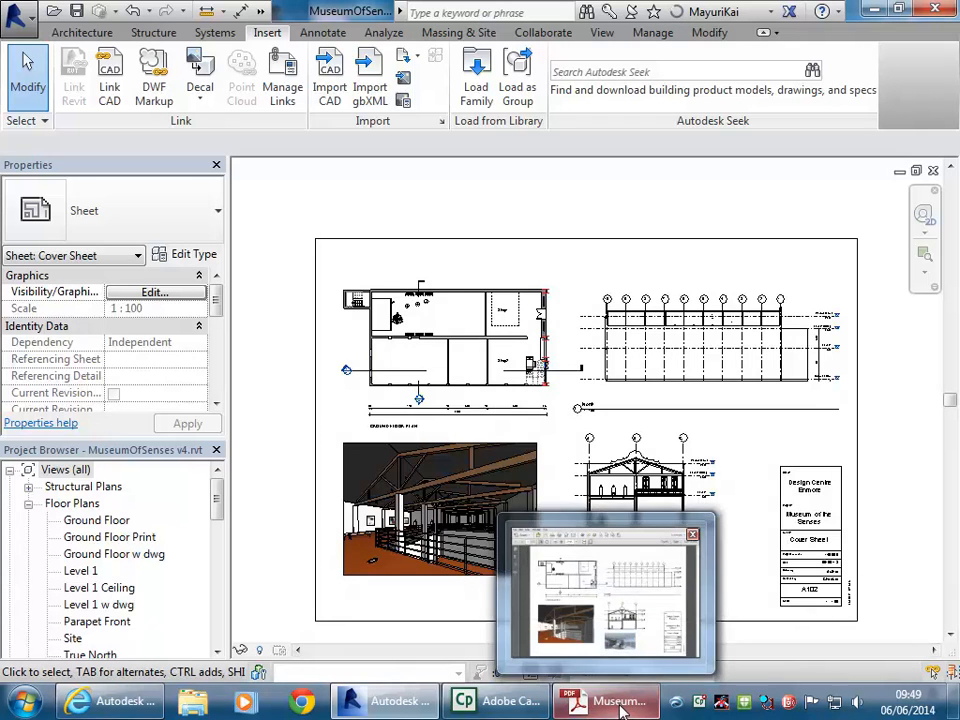
mouse_move(507, 706)
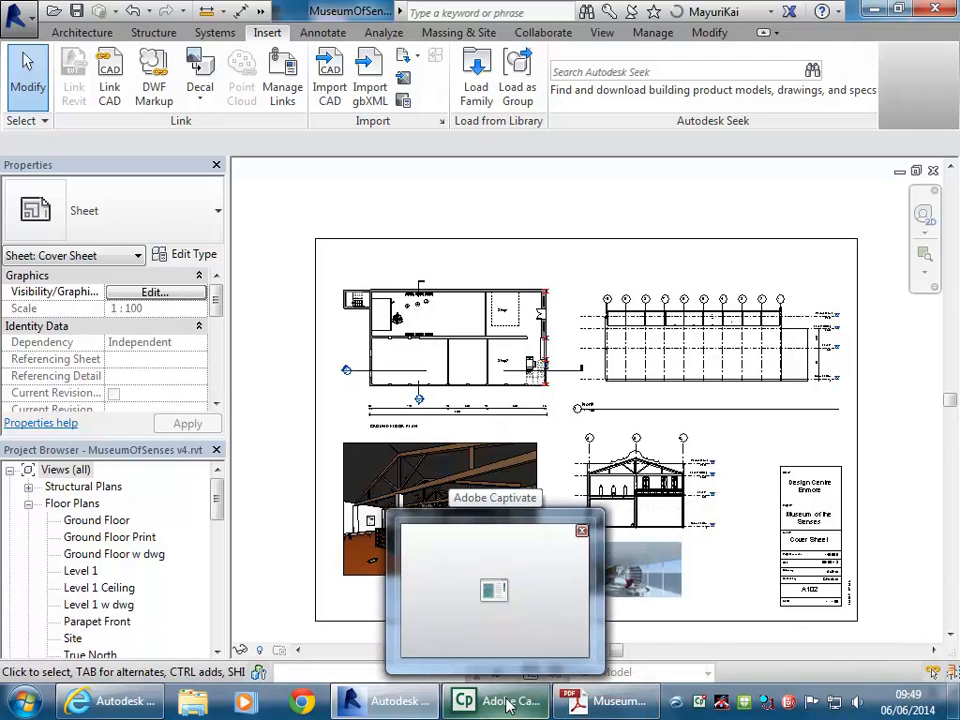